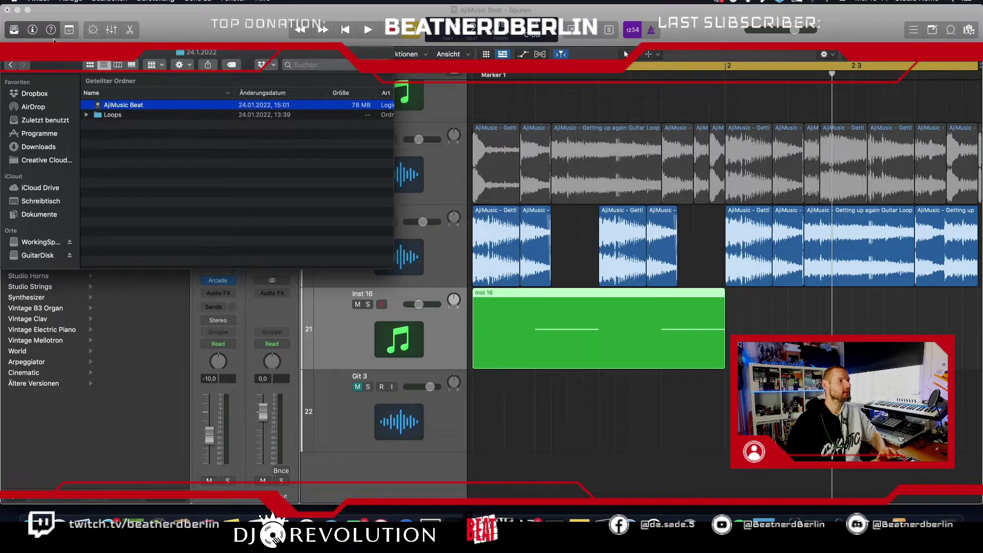
Bring the AjiMusic Beat project to the front and look over its tracks and regions with reduced track height.
left_click_drag(90, 52, 559, 208)
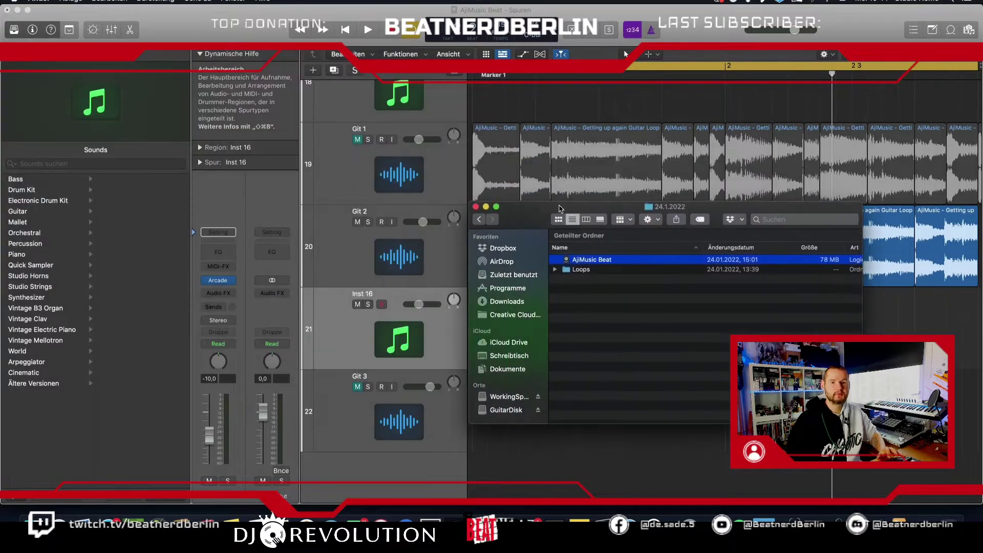
left_click(440, 77)
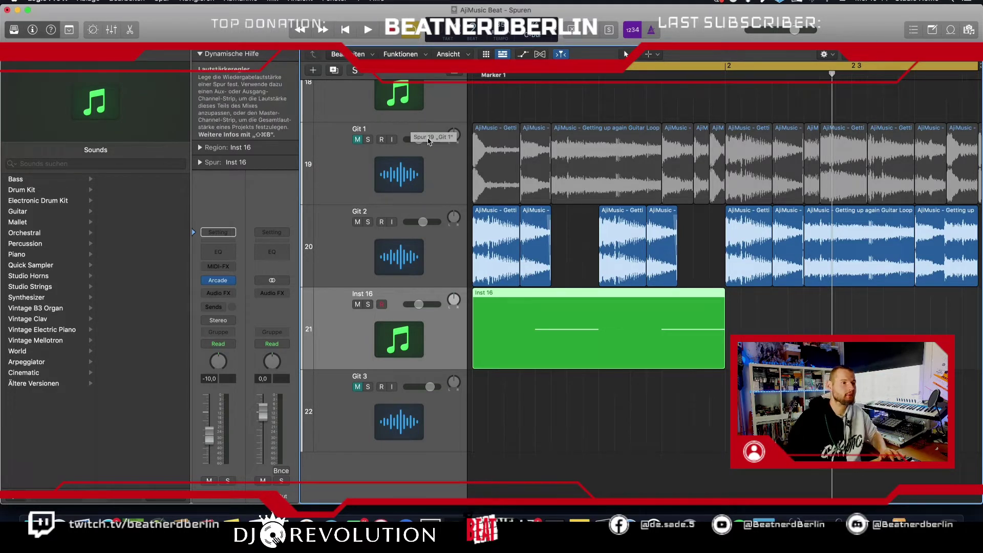
scroll(505, 208, "down", 3)
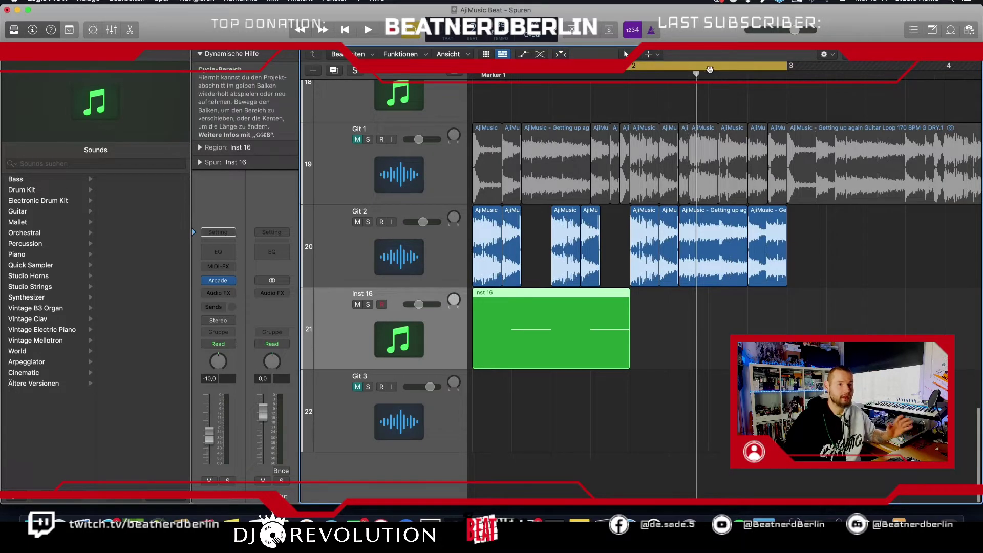
key("c")
scroll(614, 138, "up", 4)
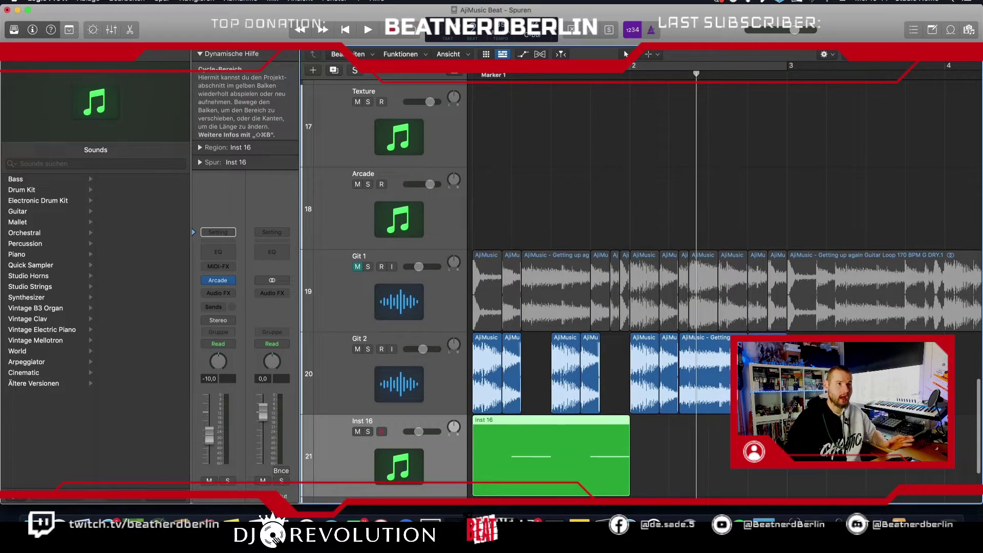
key("c")
scroll(575, 159, "up", 15)
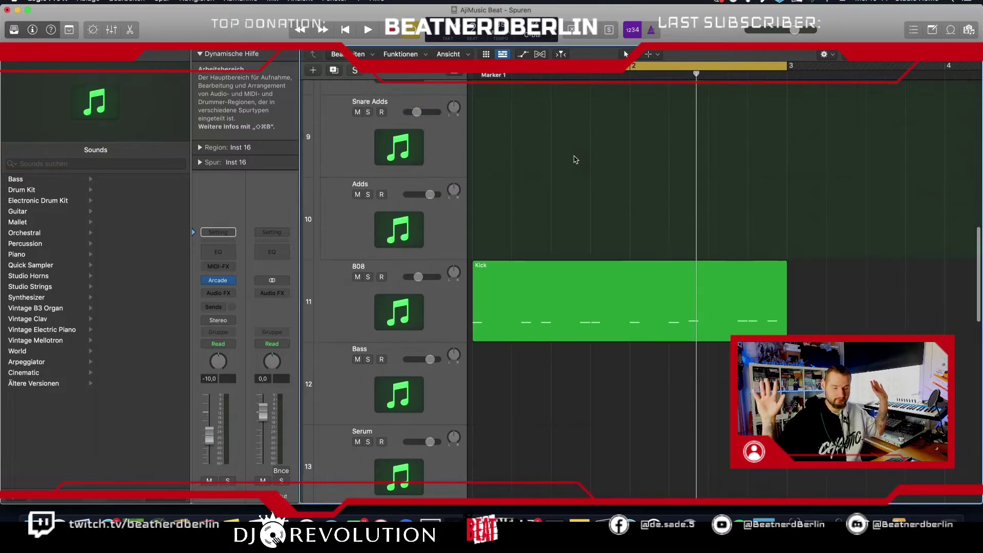
scroll(571, 148, "up", 15)
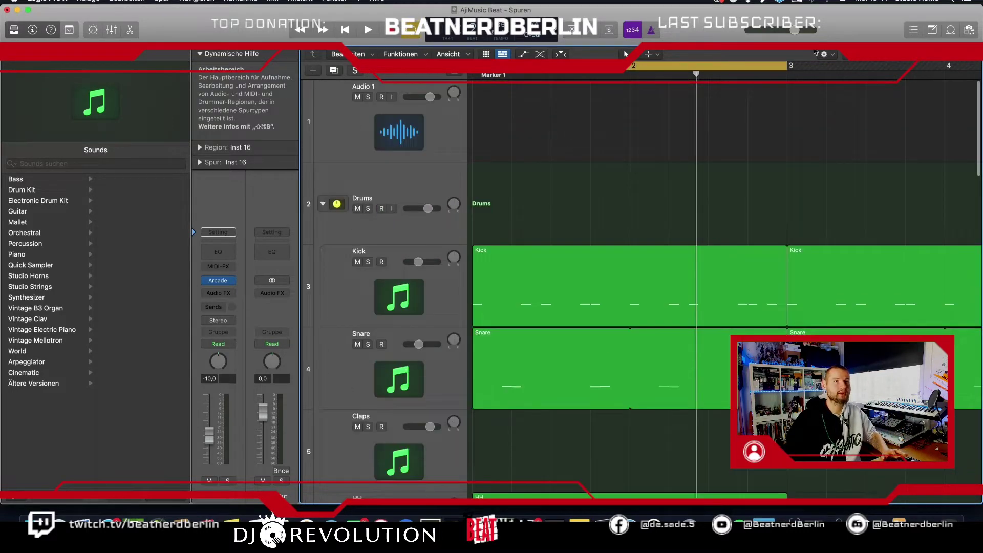
left_click_drag(962, 54, 924, 54)
scroll(635, 256, "down", 10)
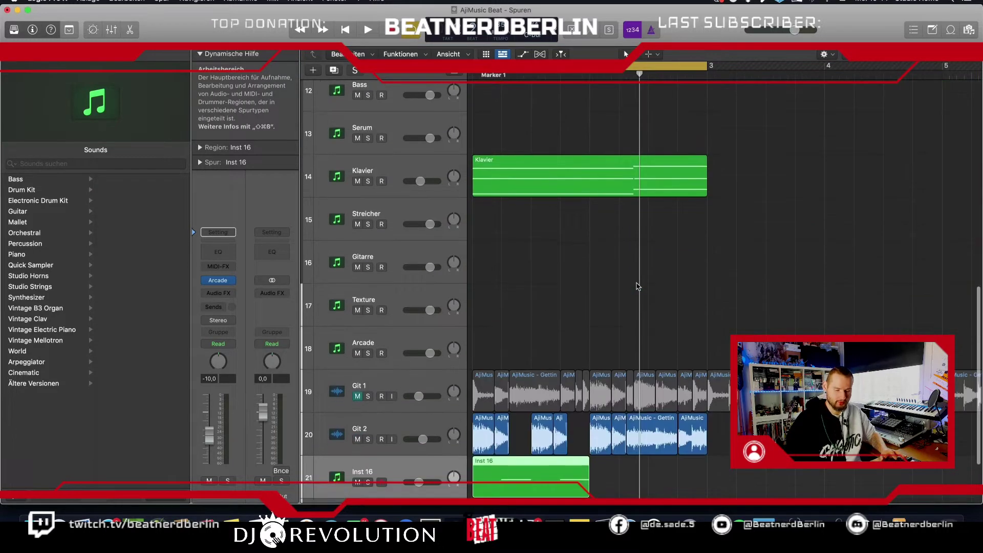
Play the cycle range at bars 1 to 3 and delete the MIDI region on the Inst 16 track.
key("space")
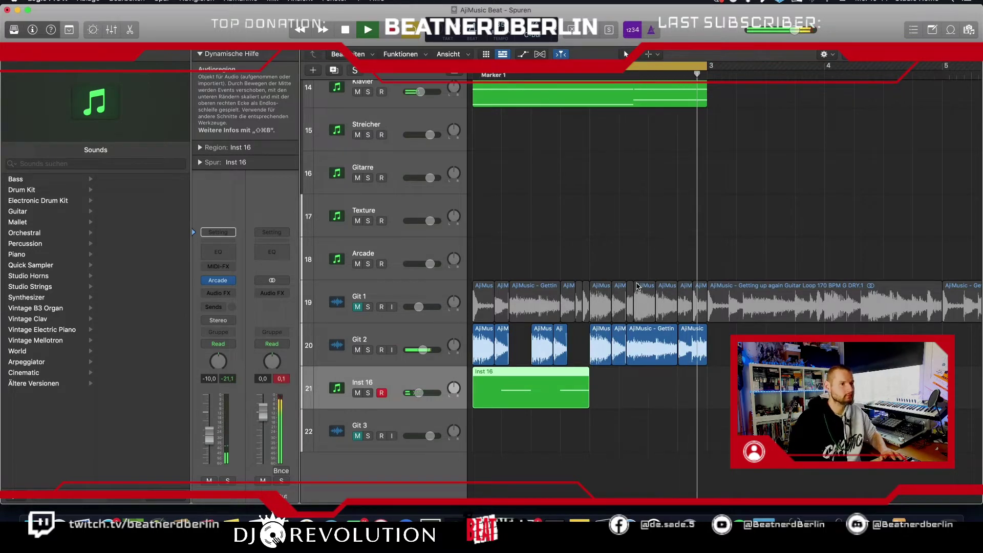
key("space")
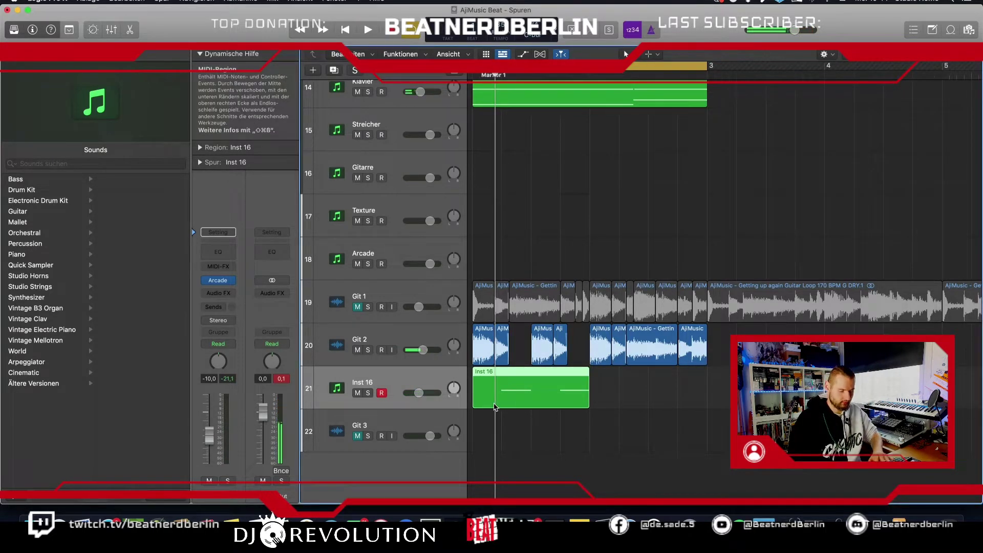
key("Delete")
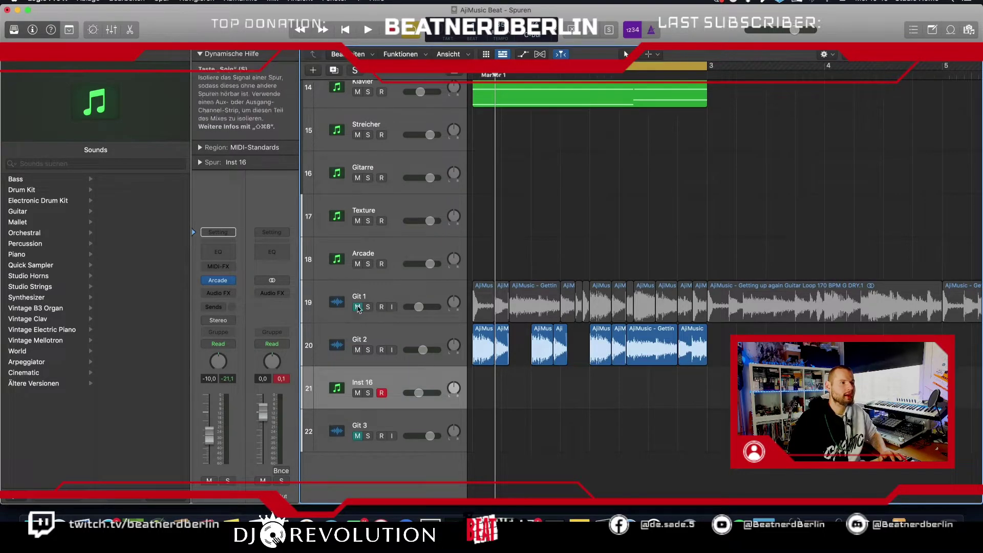
Unmute the Git 1 track and audition its guitar loop with the cycle range at bars 3 to 5.
left_click(358, 306)
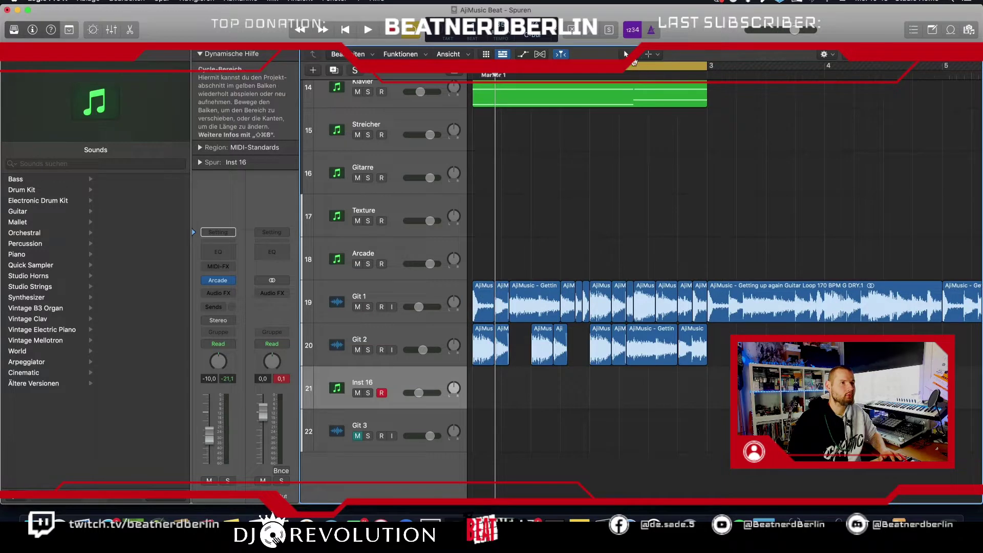
left_click_drag(634, 66, 869, 68)
key("space")
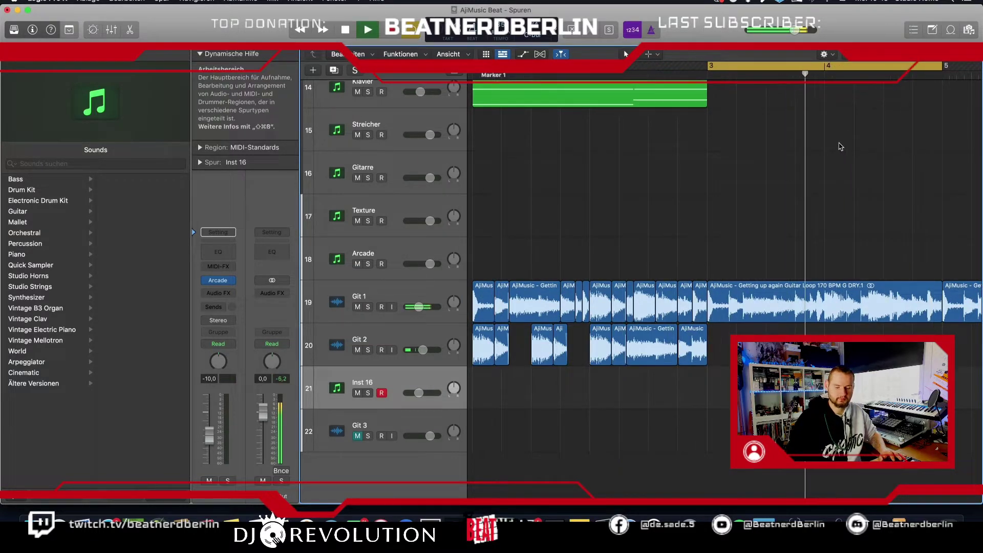
scroll(831, 231, "down", 3)
scroll(832, 232, "right", 4)
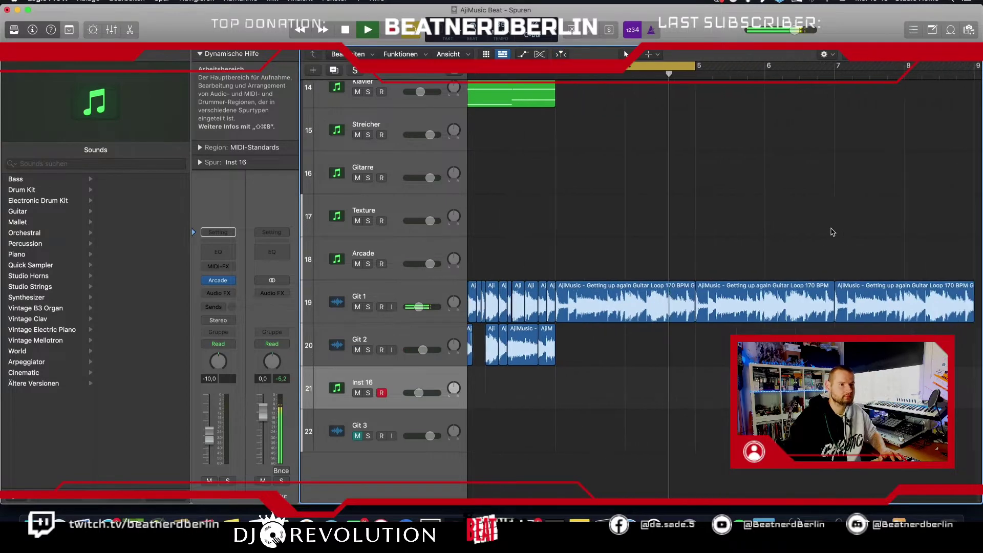
scroll(832, 231, "left", 1)
scroll(831, 228, "left", 2)
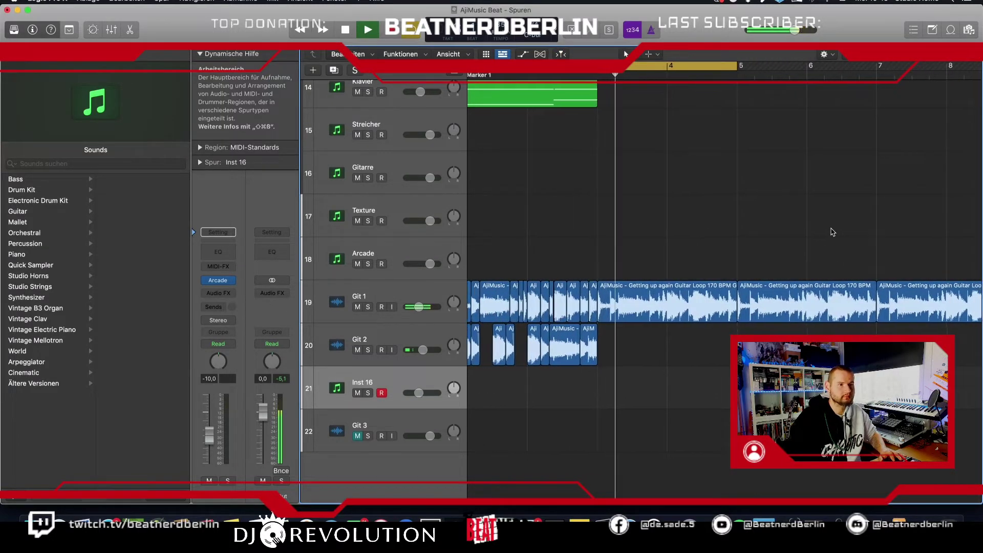
key("space")
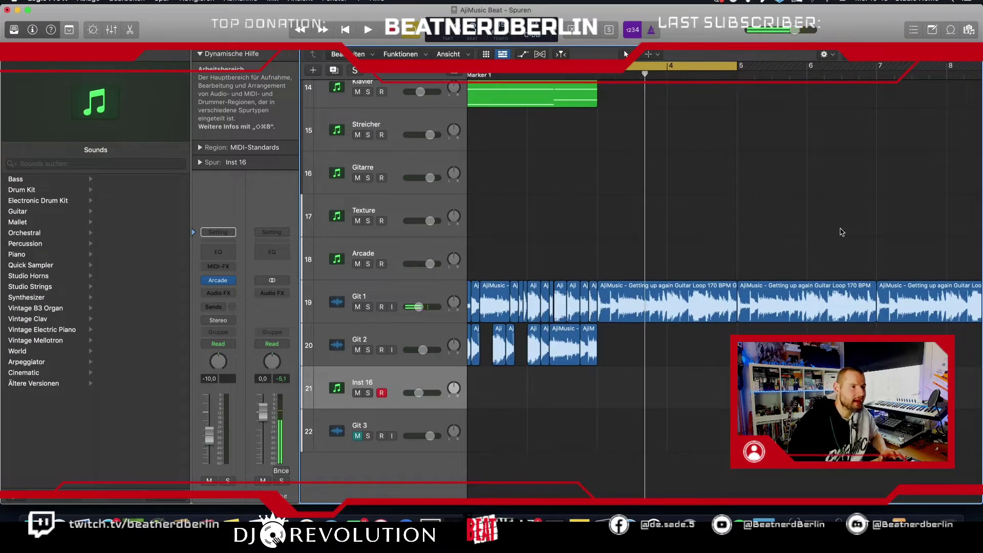
scroll(598, 253, "left", 1)
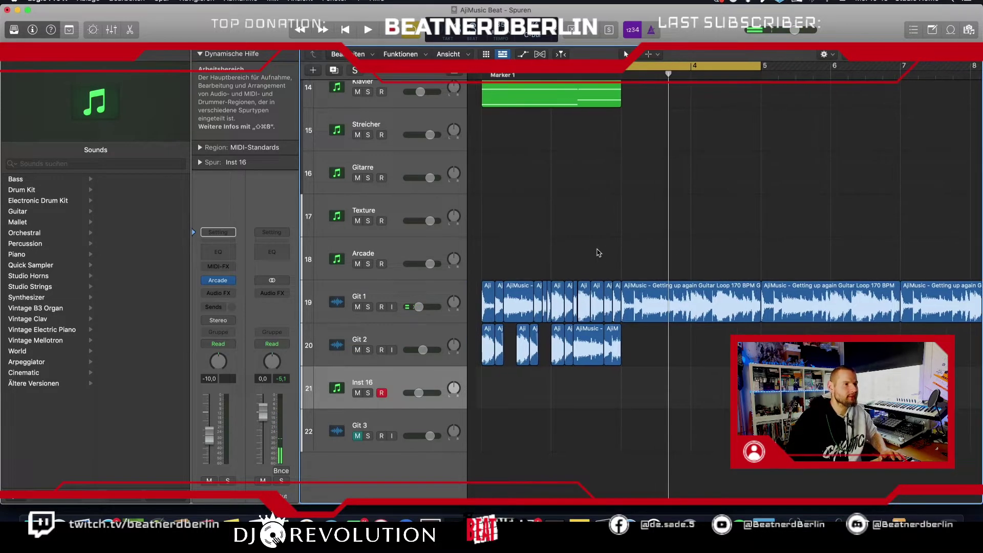
Mute Git 1 and play the beat with the cycle range at bars 1 to 3.
left_click(357, 307)
left_click_drag(636, 65, 496, 66)
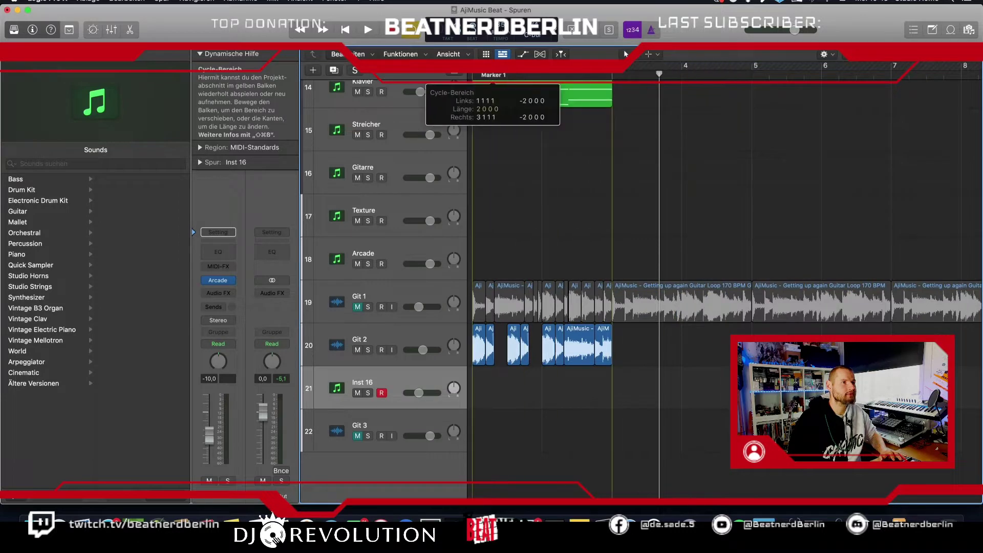
key("space")
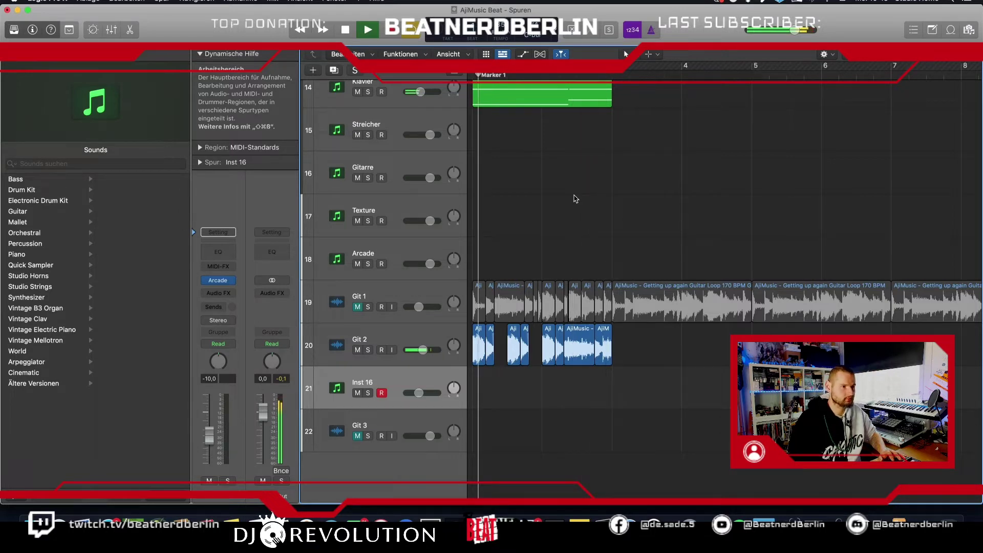
key("space")
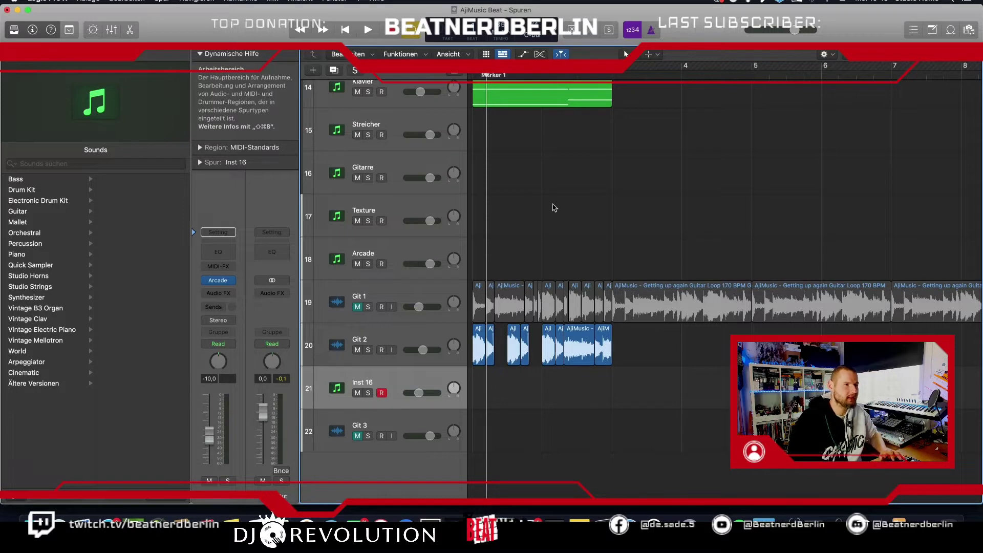
scroll(611, 303, "right", 15)
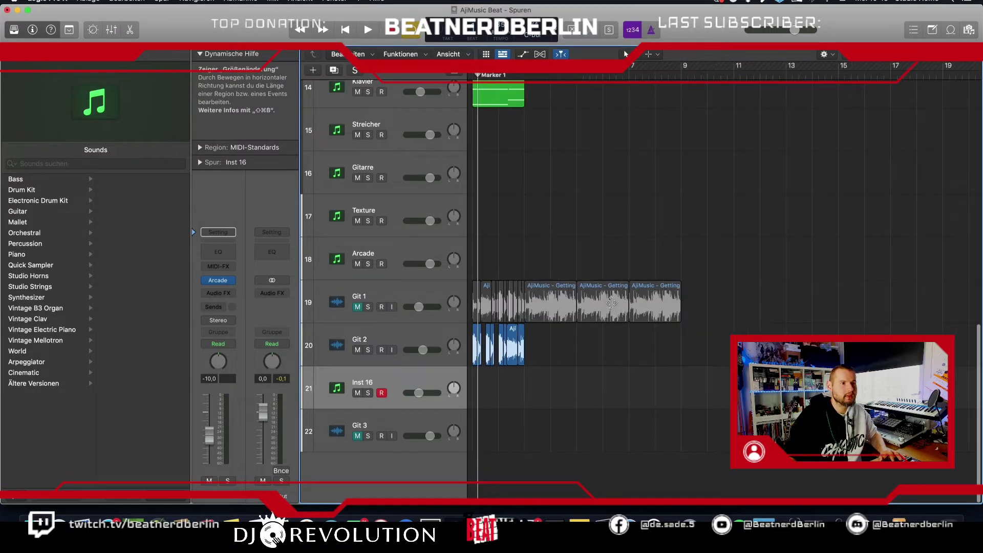
scroll(611, 302, "down", 5)
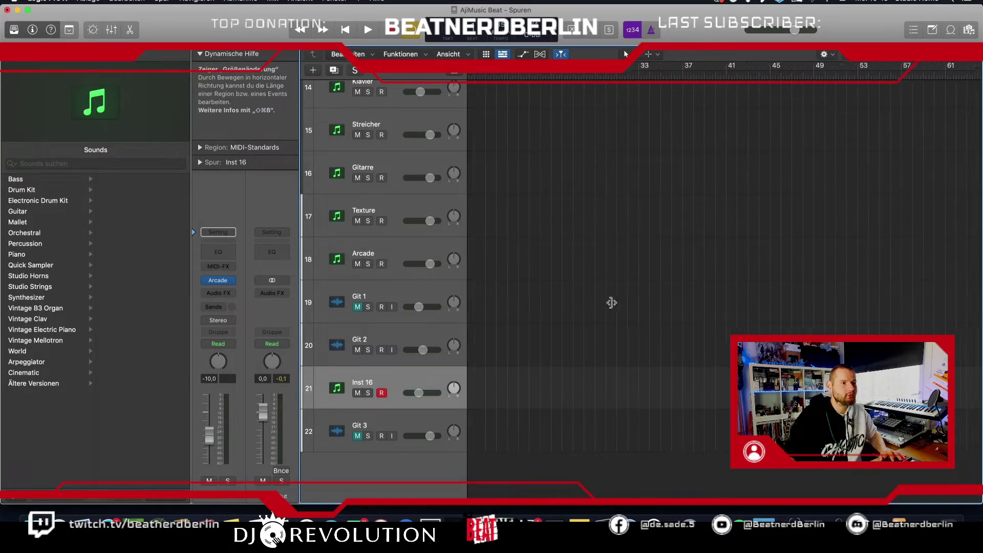
scroll(645, 312, "left", 15)
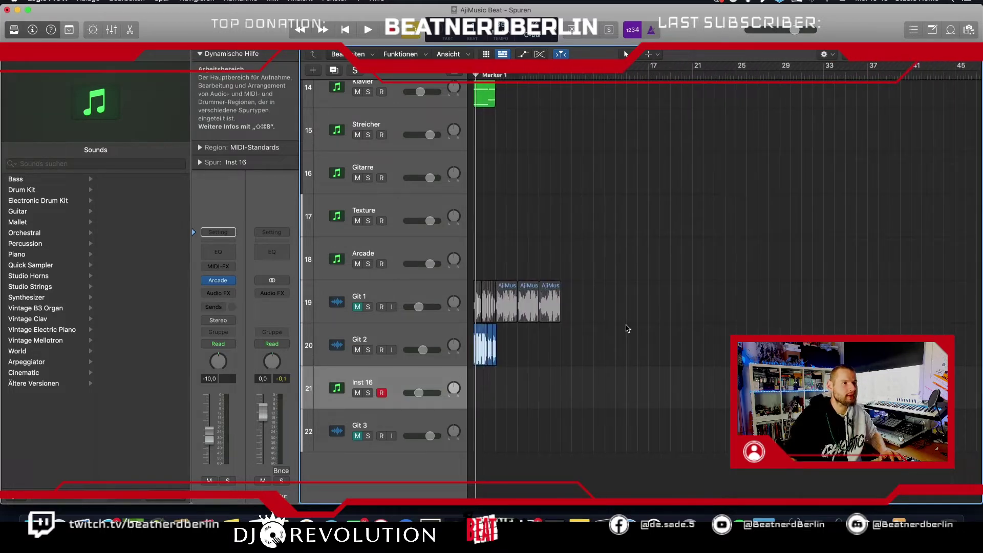
scroll(635, 322, "up", 8)
scroll(628, 328, "up", 1)
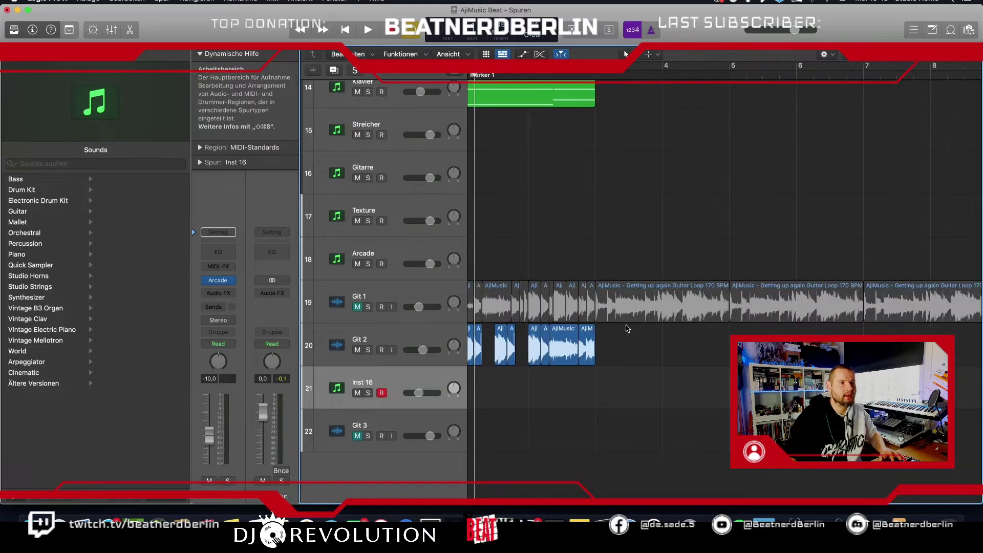
scroll(628, 328, "left", 2)
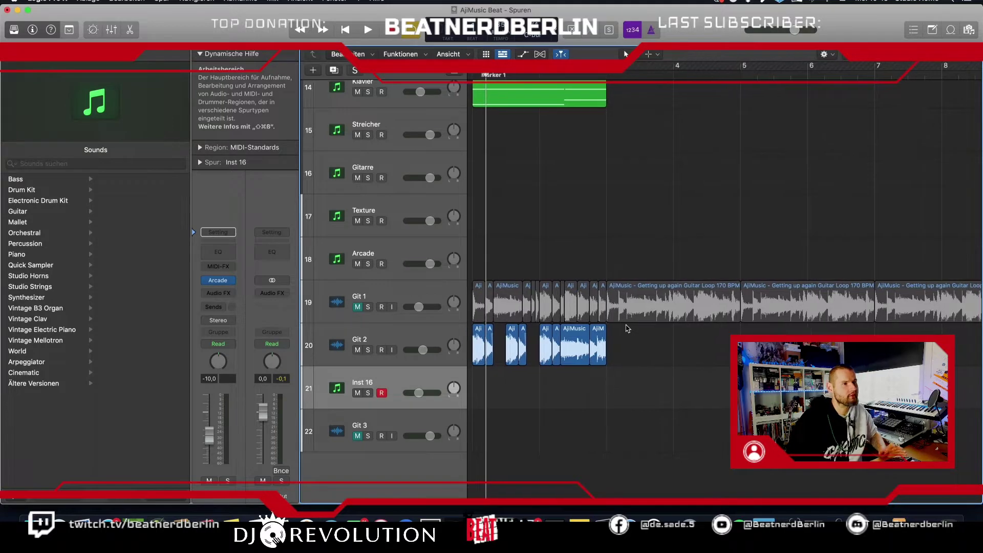
Unmute Git 1 and replay its full guitar loop with the cycle range moved to bars 3 to 5.
left_click(358, 308)
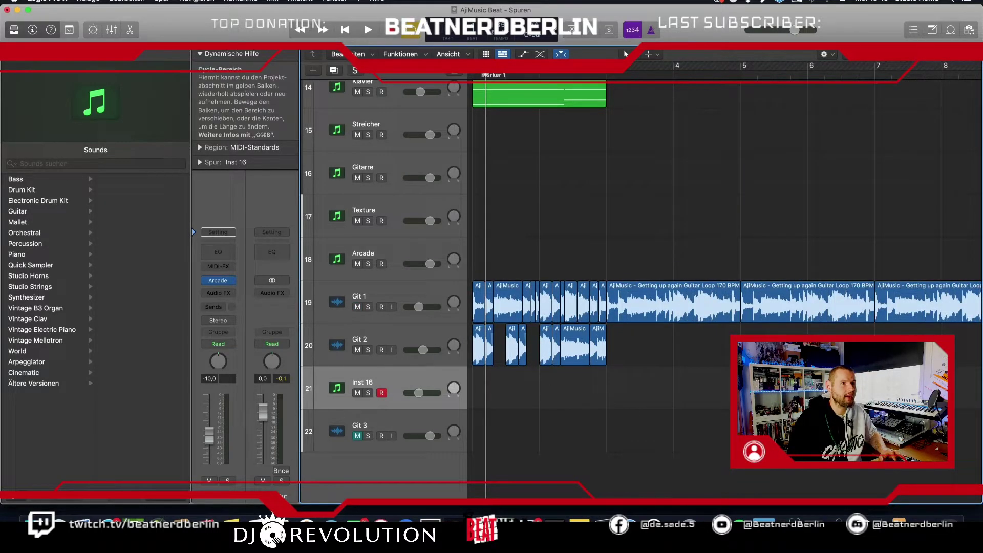
left_click(625, 53)
key("space")
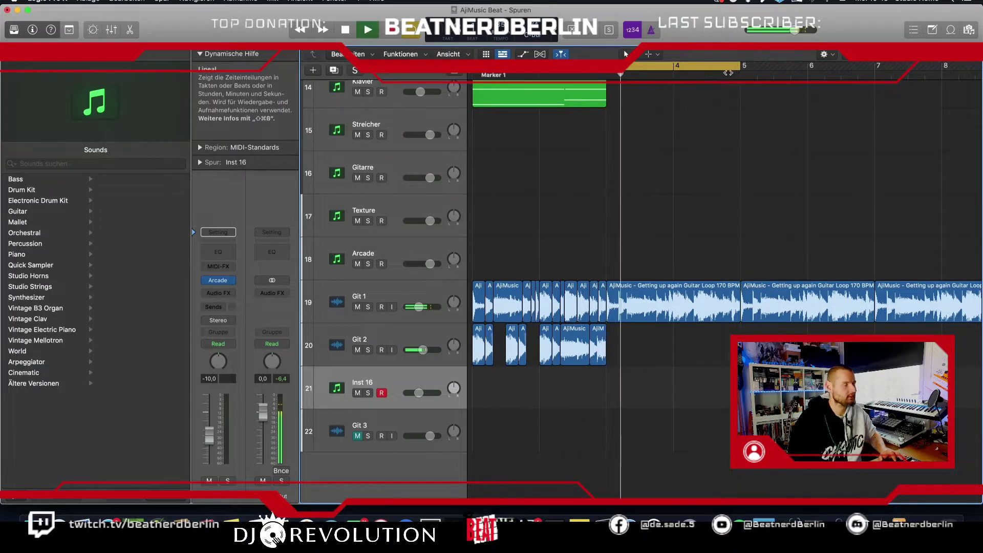
key("space")
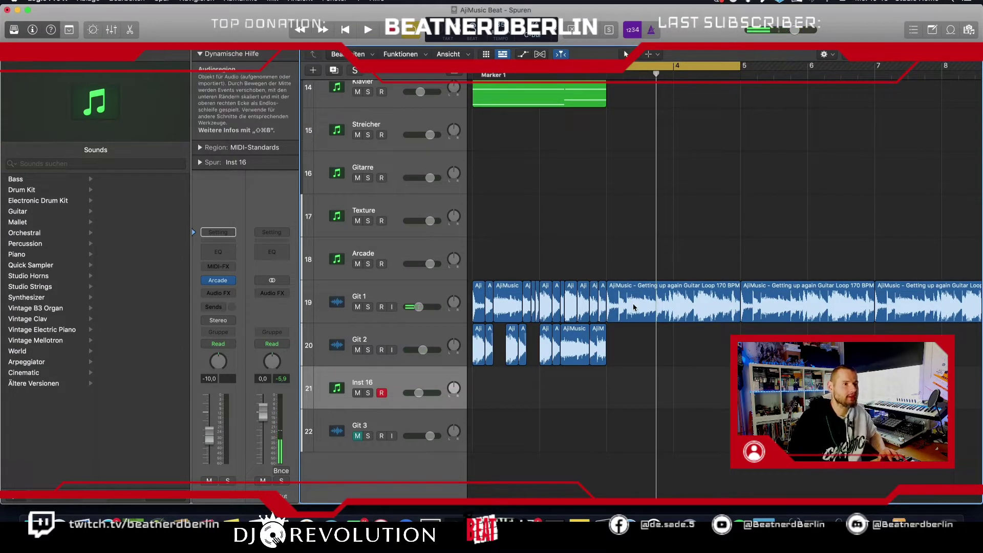
Move the Git 1 loop region at bar 3 down to Git 2 and copy Git 2's chopped opening regions to bar 5.
left_click_drag(636, 307, 636, 338)
left_click_drag(606, 376, 749, 352)
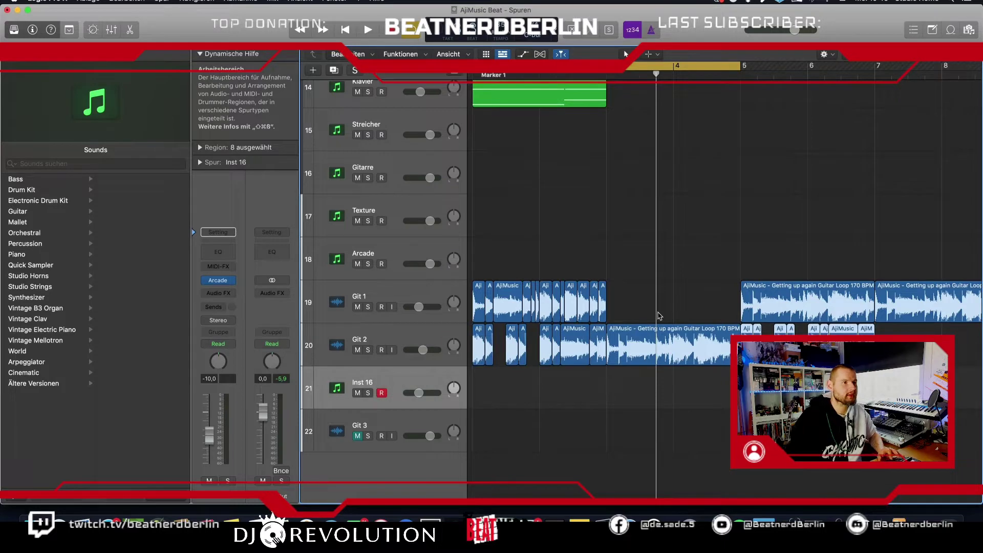
Copy the HH, 808 and Klavier regions to bar 3 and duplicate the whole Kick, Snare, HH, 808 and Klavier block to bars 5 to 9.
scroll(658, 316, "down", 3)
scroll(693, 324, "up", 3)
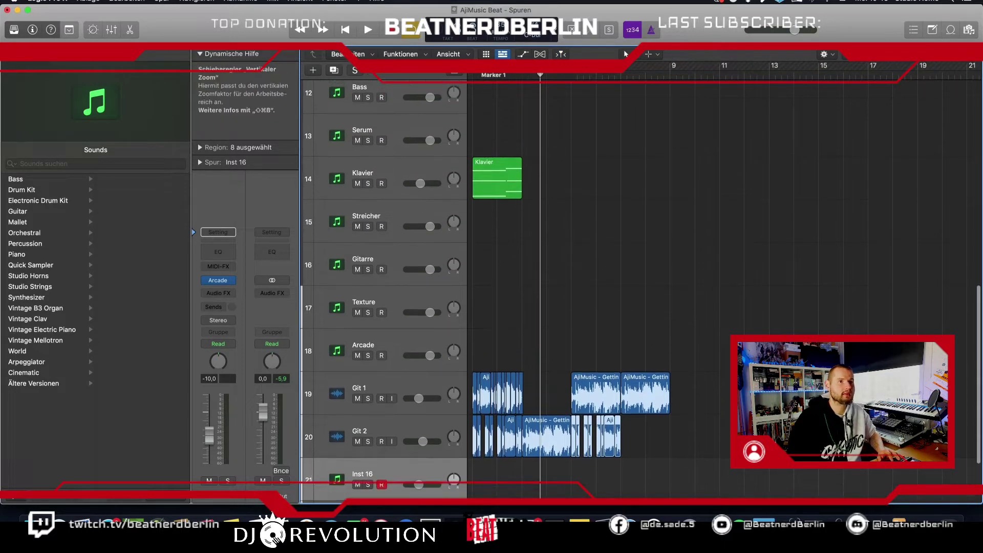
left_click_drag(916, 53, 901, 54)
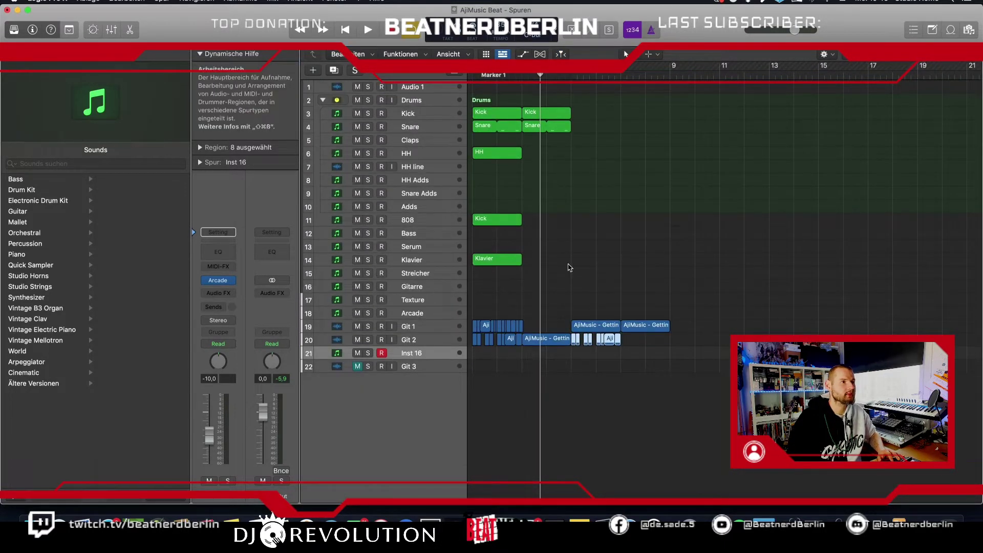
left_click_drag(555, 279, 473, 150)
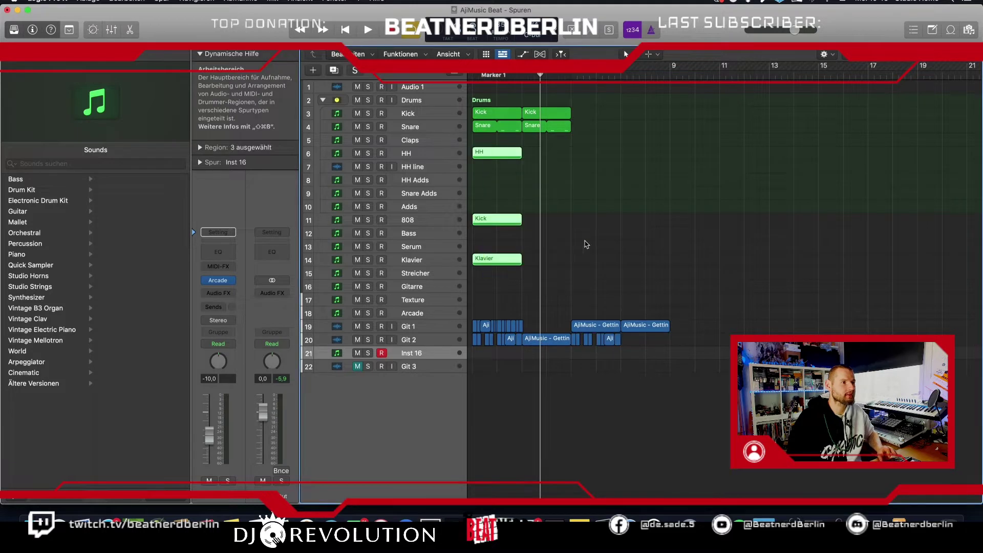
left_click_drag(486, 263, 574, 118, "alt")
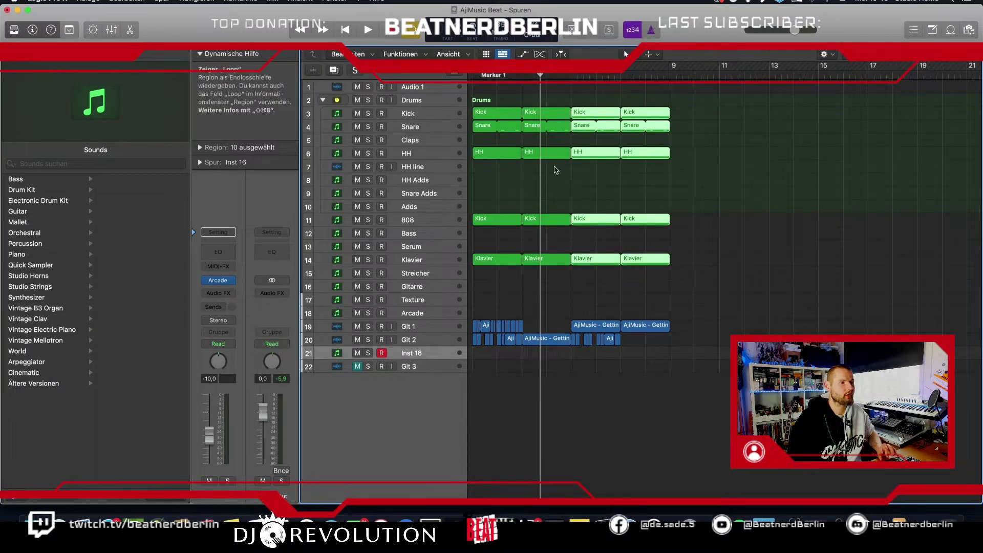
Mute the Git 1 track and play the extended arrangement from bar 3.
left_click(523, 75)
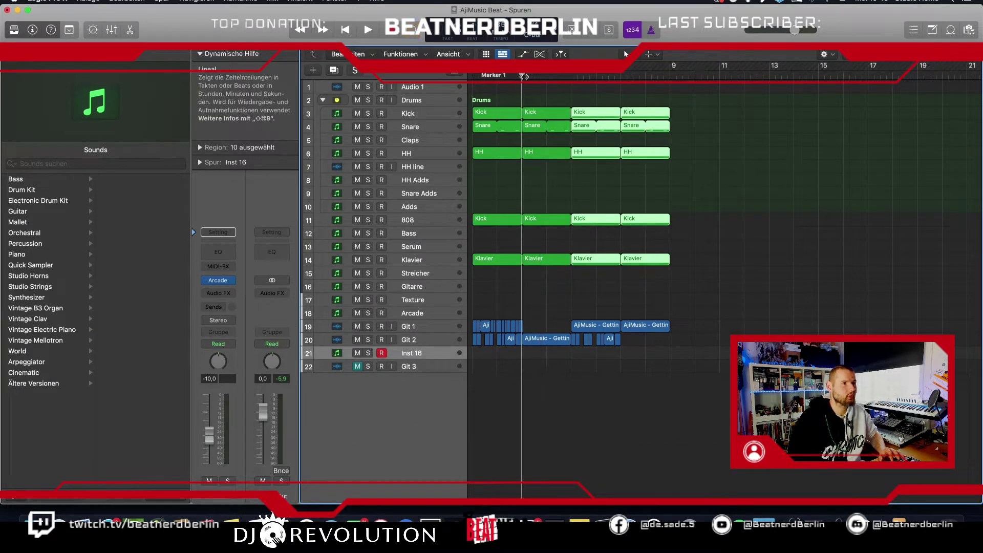
left_click(357, 326)
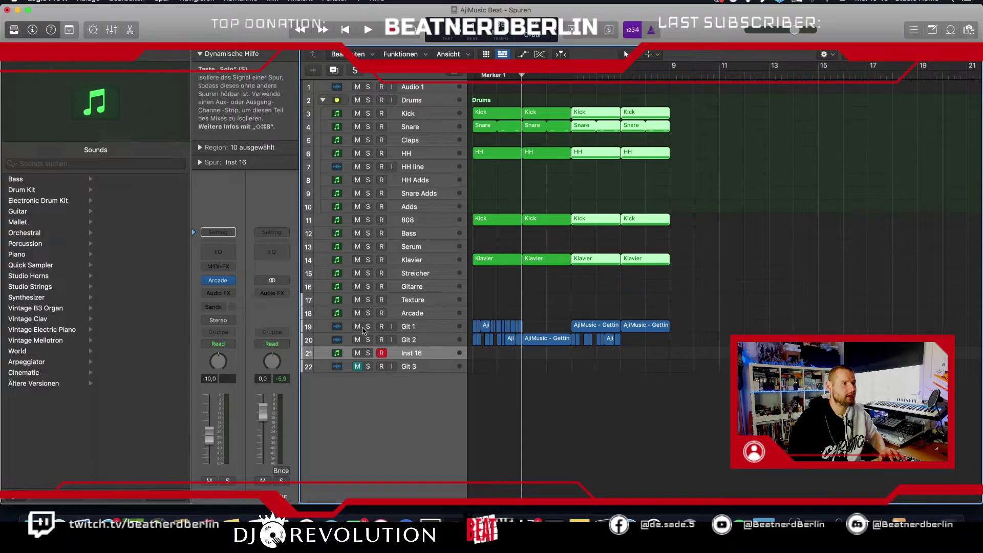
key("space")
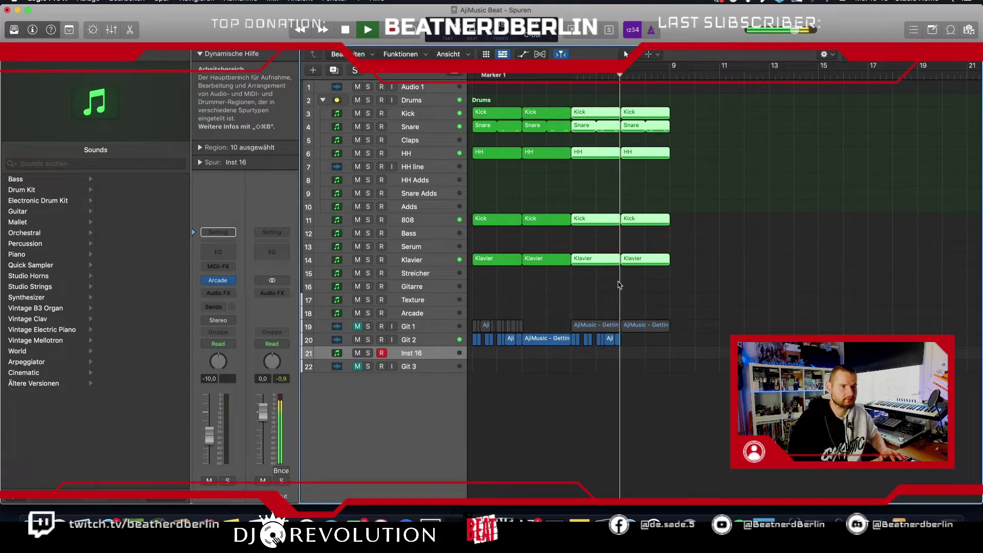
Copy Git 2's chopped guitar regions from bar 5 to bar 7 and play the arrangement through to bar 9.
key("space")
mouse_move(631, 343)
left_mouse_down()
mouse_move(591, 343)
mouse_move(625, 344)
left_mouse_up()
key("space")
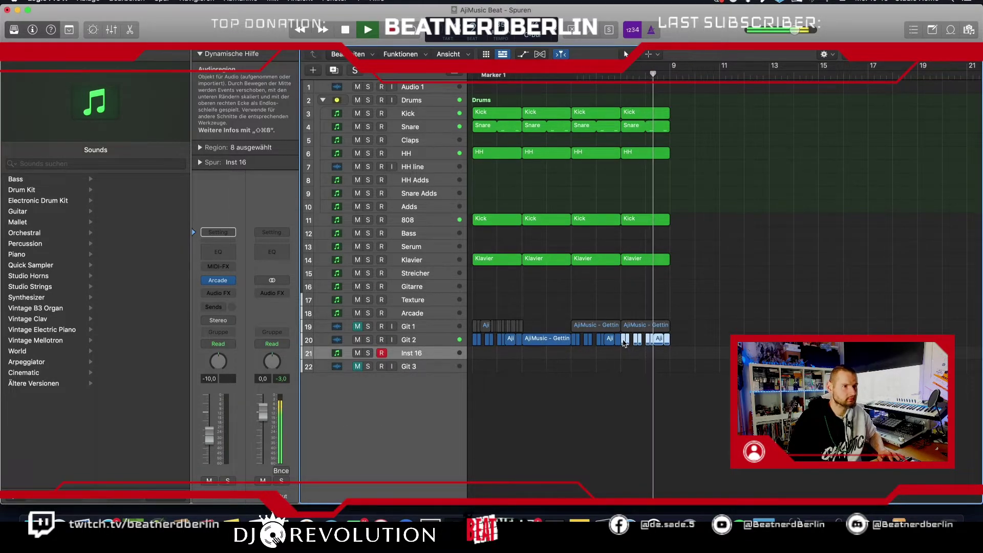
key("space")
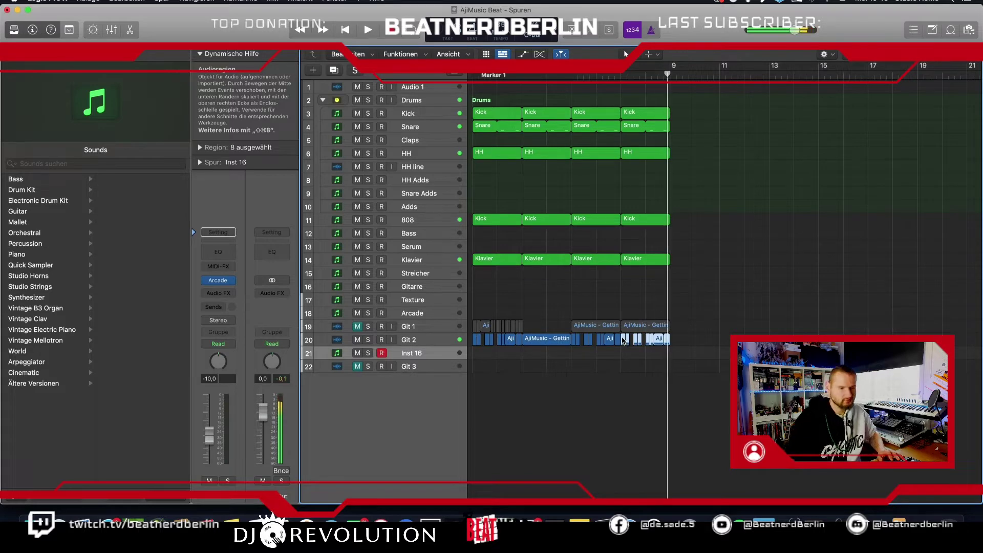
Turn on the cycle range over bars 3 to 5 and enlarge the track height in the arrangement.
key("super+Right")
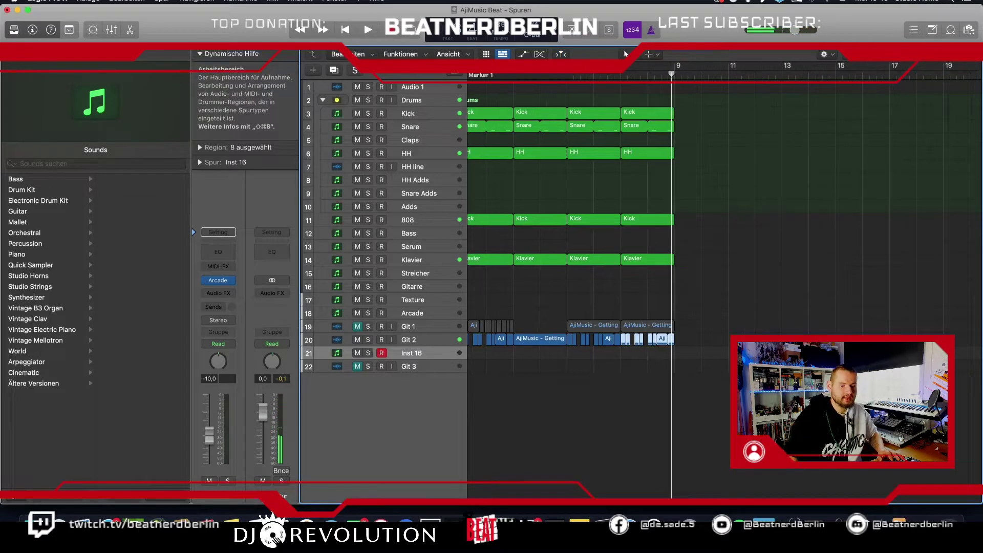
key("super+Right")
key("super+Right")
key("super+Right")
key("super+Right")
scroll(706, 387, "left", 10)
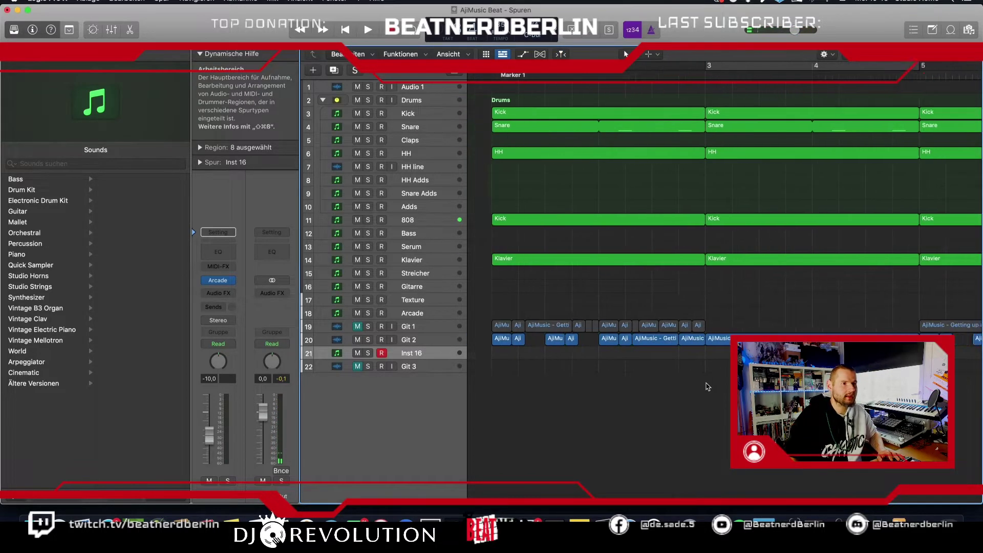
left_click(695, 65)
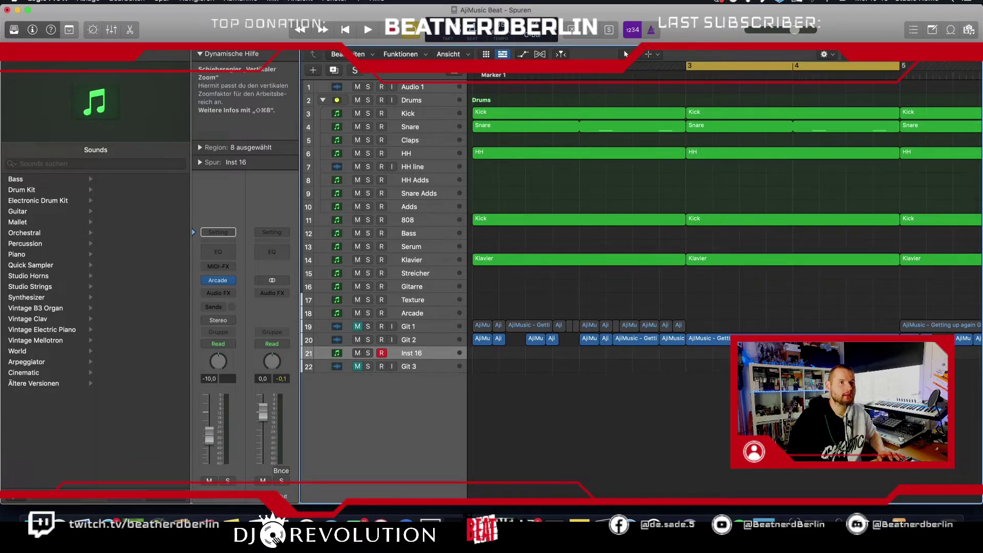
left_click_drag(860, 54, 873, 54)
scroll(731, 268, "up", 5)
scroll(731, 267, "down", 2)
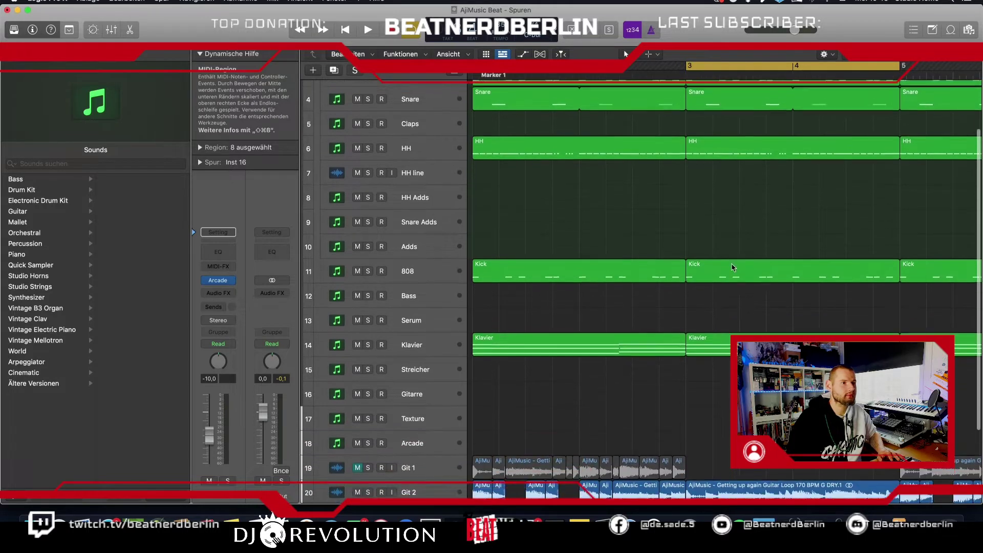
scroll(732, 267, "down", 1)
scroll(666, 389, "right", 3)
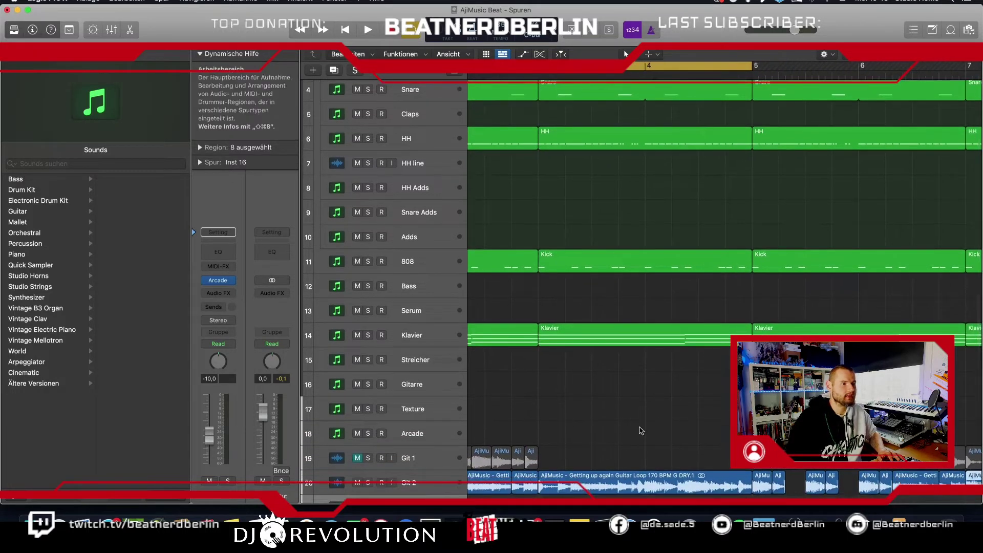
left_click(576, 478)
left_click(553, 264)
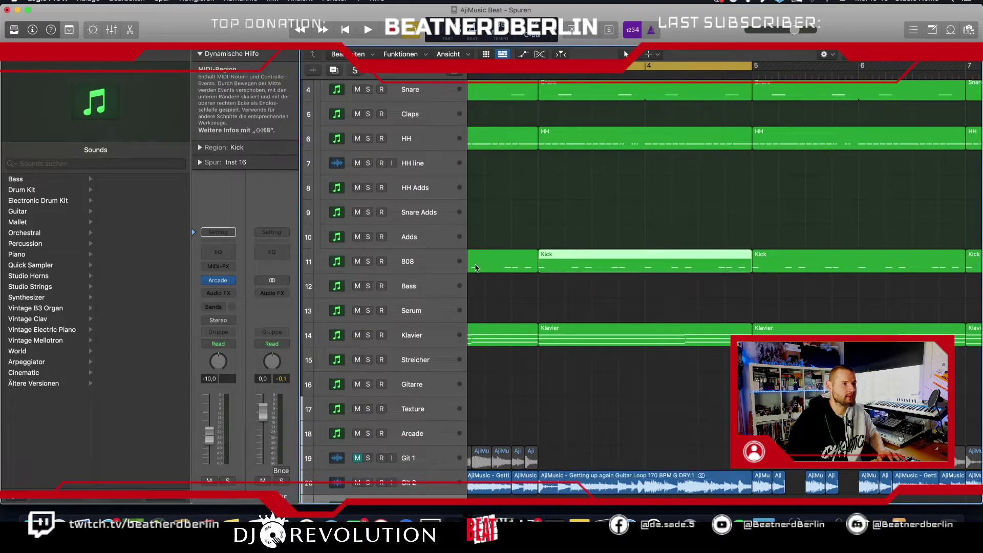
left_click(367, 263)
key("space")
key("space")
left_click(367, 262)
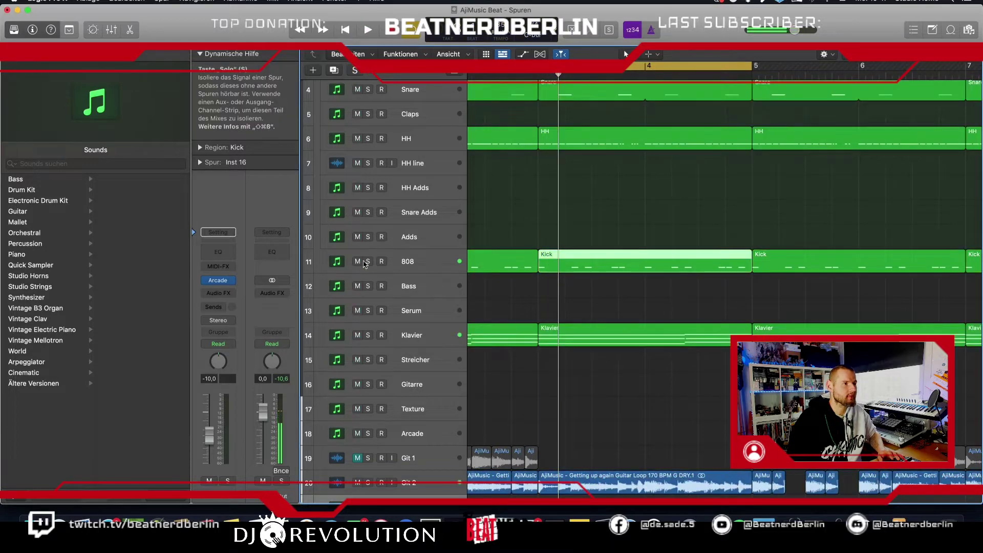
Mute the 808 track and play bars 3 to 5 without it.
left_click(358, 262)
scroll(491, 282, "down", 2)
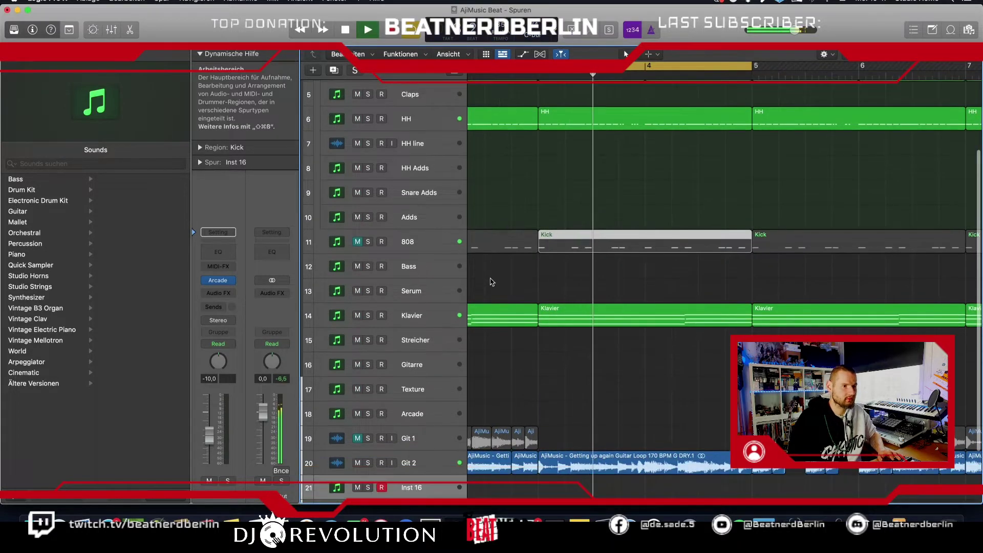
scroll(491, 282, "down", 2)
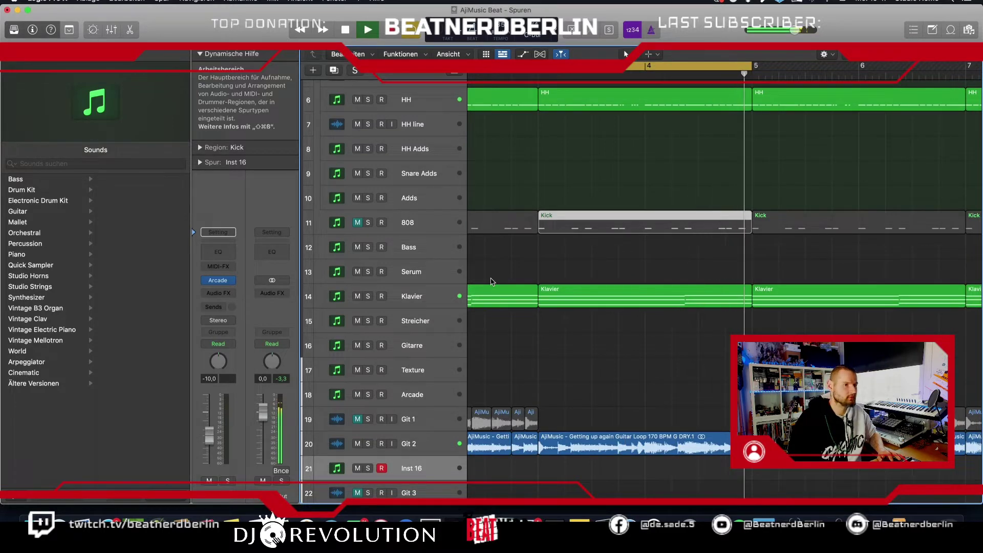
key("space")
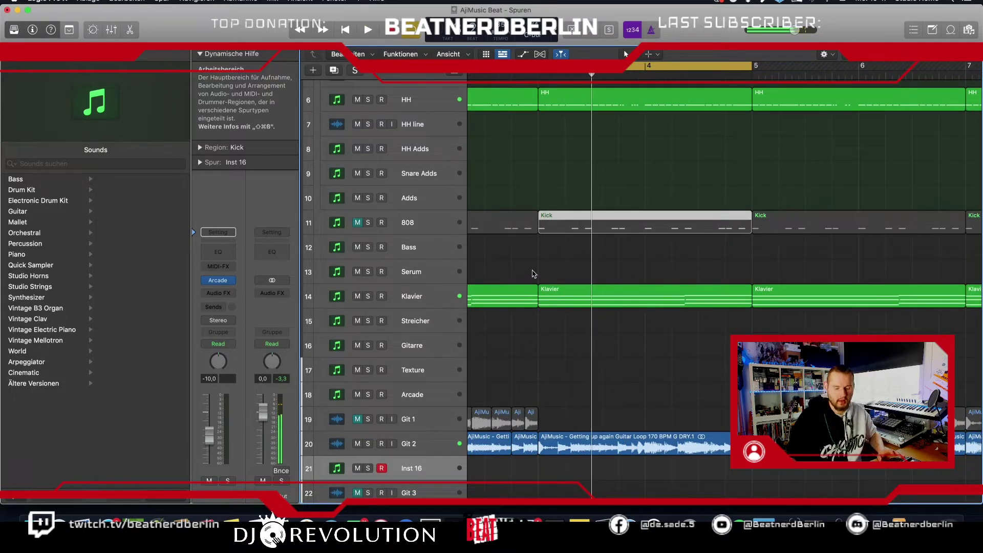
On Git 2, move the chopped regions of bars 5 to 9 to bar 19 and those at bar 1 to bar 23.
key("super+Left")
key("super+Left")
key("super+Left")
key("super+Left")
key("super+Left")
key("super+Left")
scroll(529, 272, "down", 2)
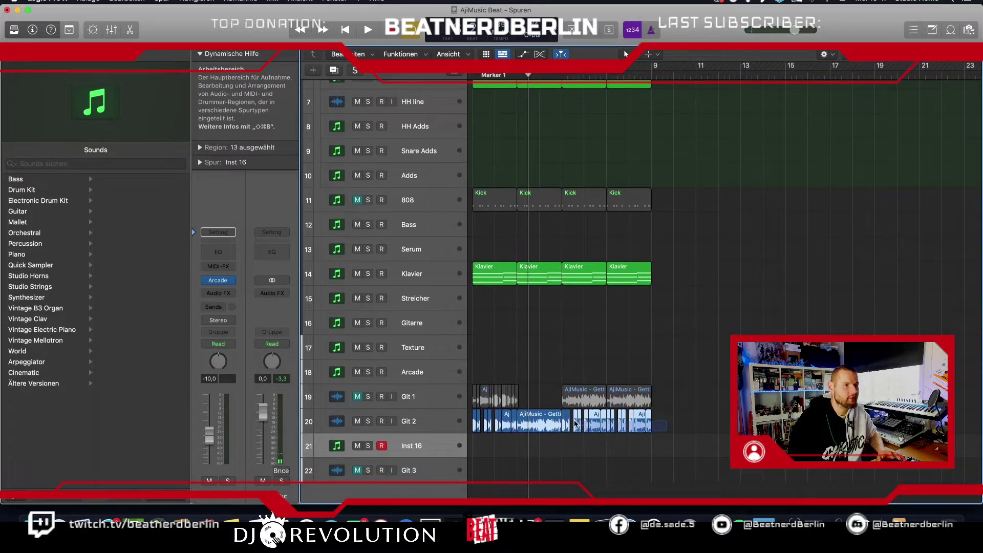
left_click_drag(566, 424, 877, 426)
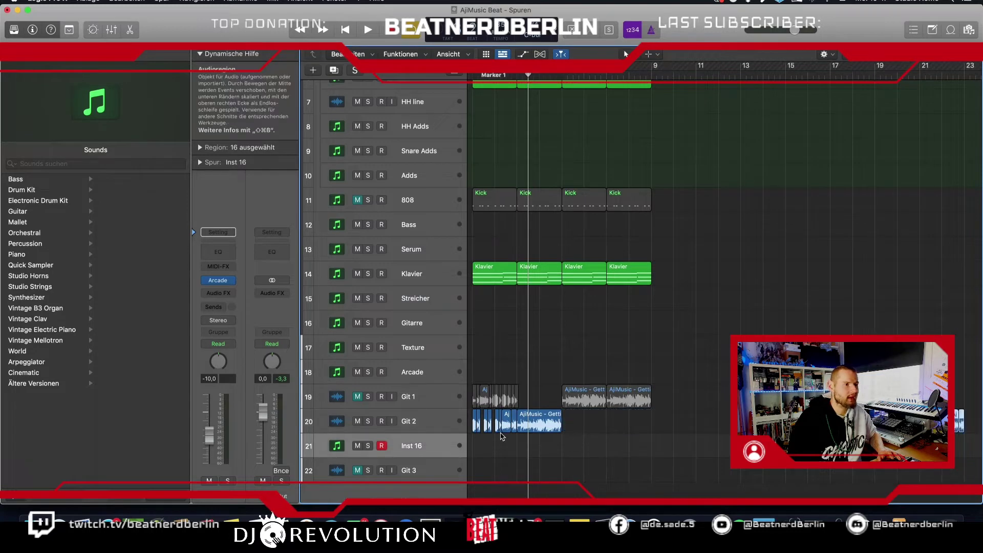
left_click(516, 438)
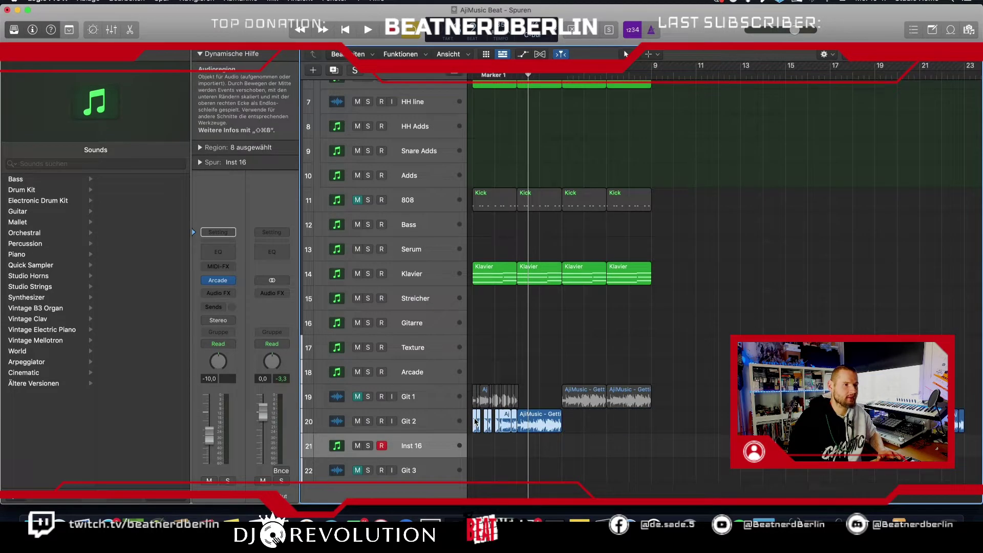
left_click_drag(475, 421, 965, 419)
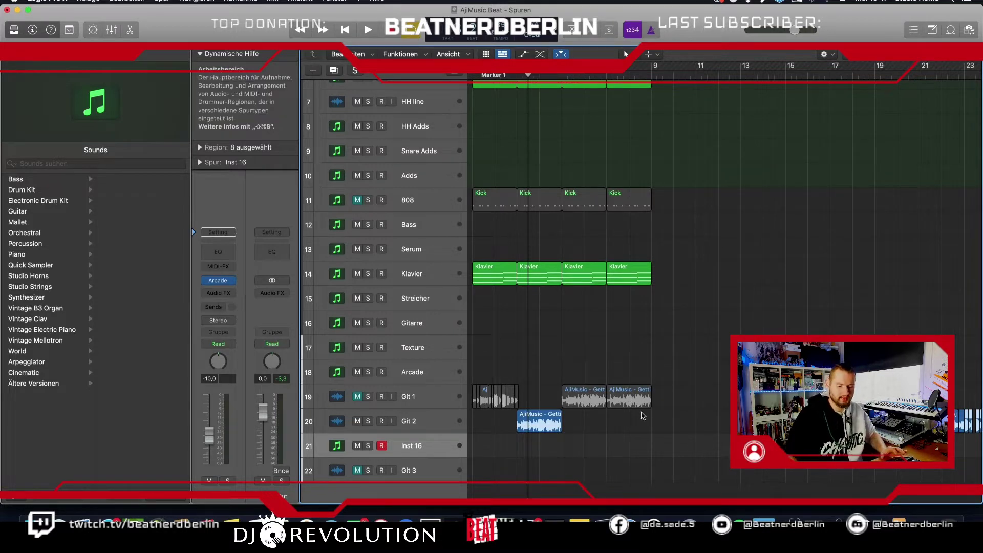
Move Git 2's full guitar loop region from bar 3 to bar 1.
key("super+Right")
key("super+Right")
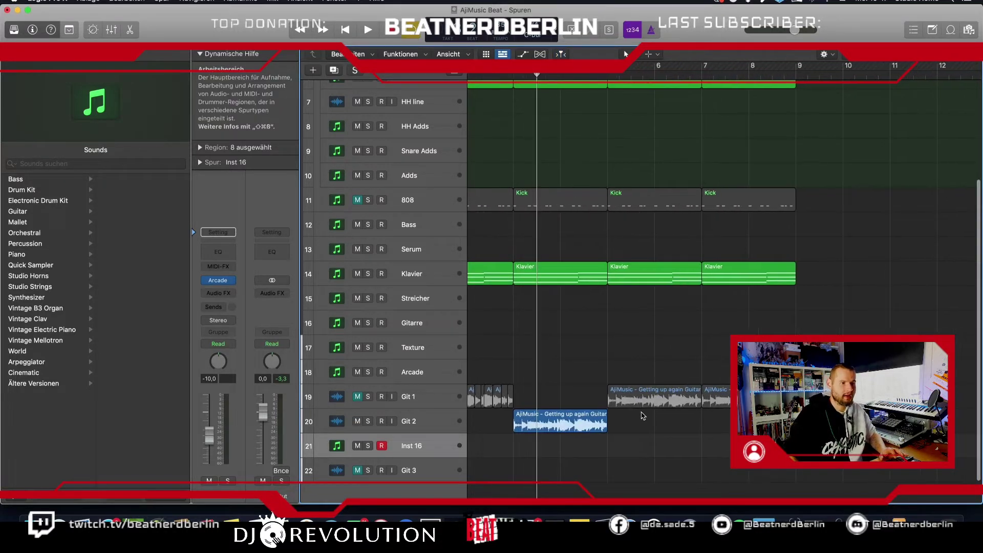
scroll(642, 413, "left", 2)
left_click_drag(614, 424, 520, 424)
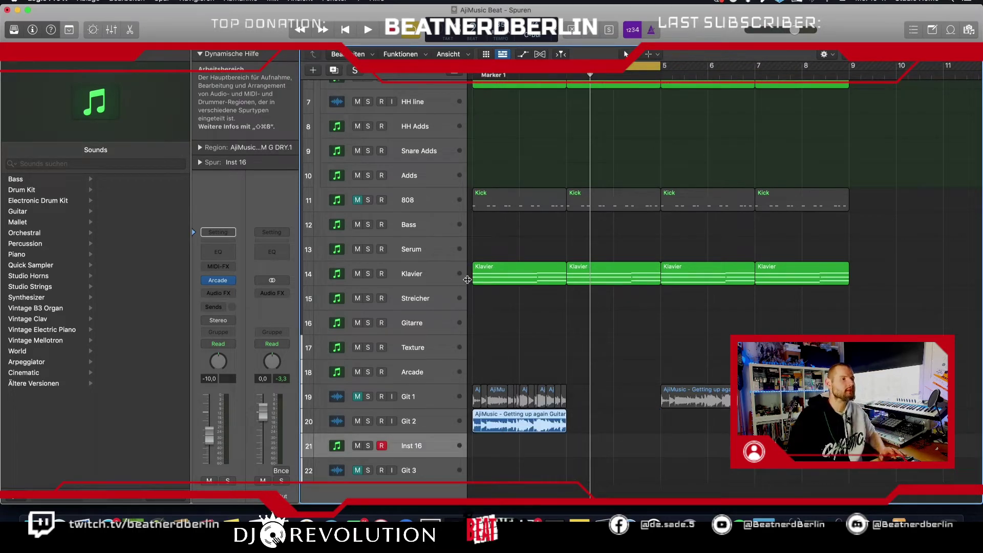
Mute the Klavier track and play the guitar loop with the cycle range moved to bars 1 to 3.
left_click(358, 273)
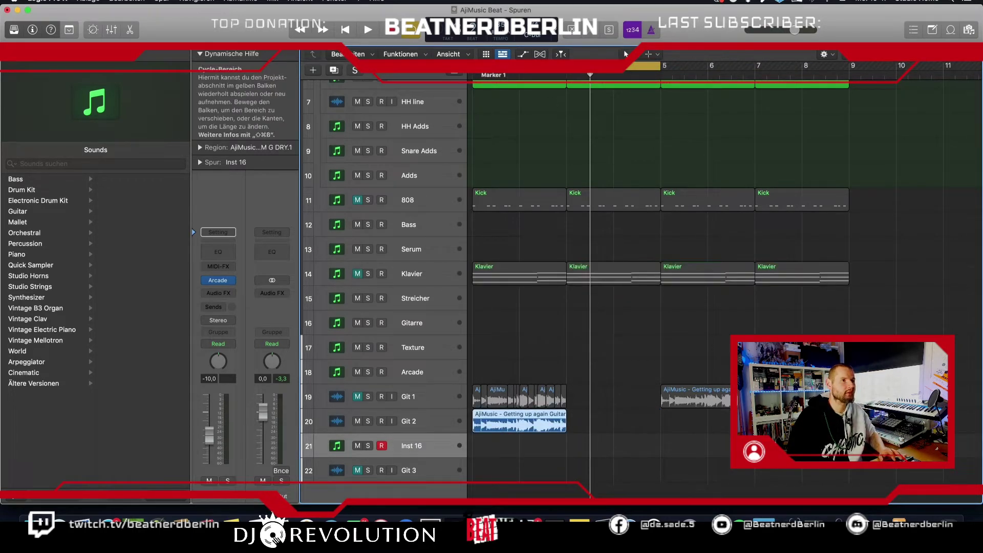
key("space")
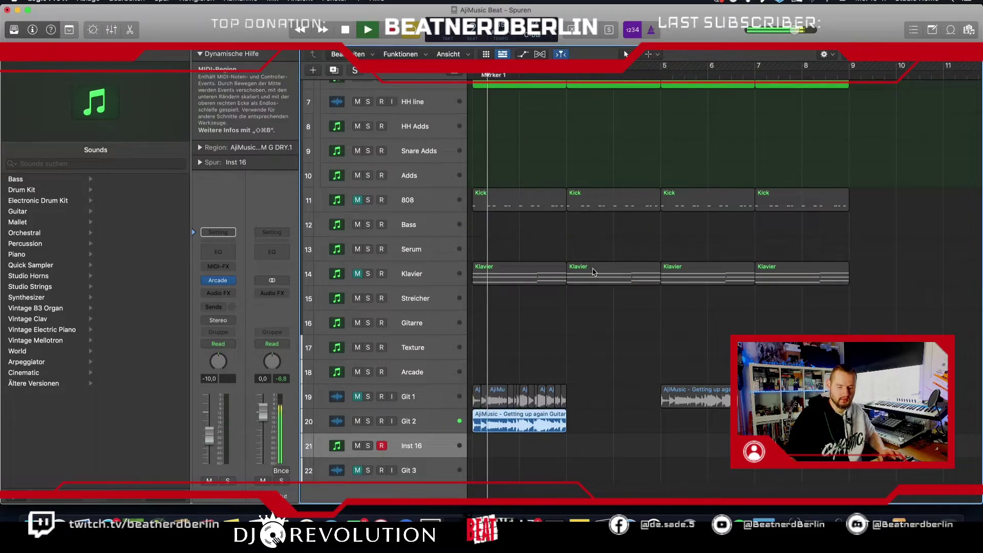
scroll(593, 272, "up", 5)
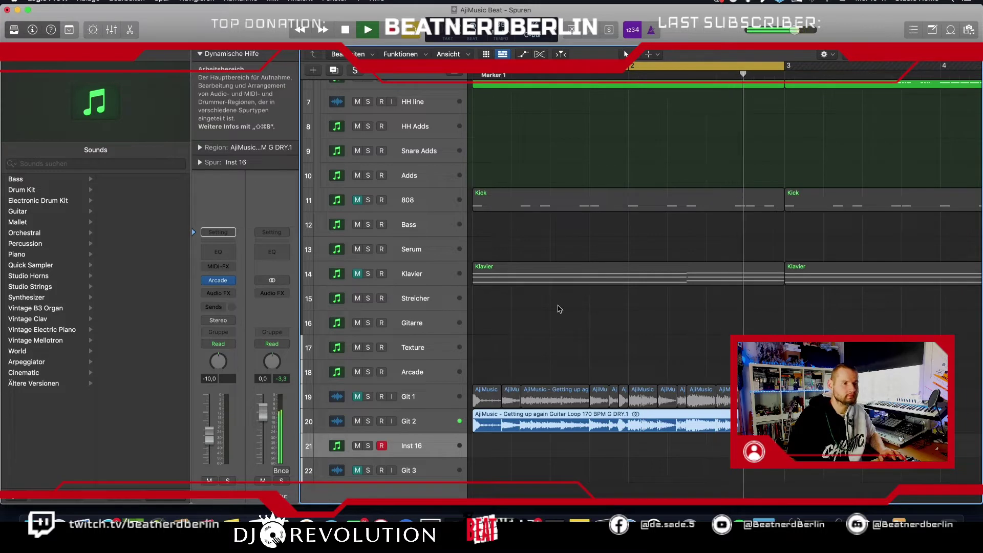
key("space")
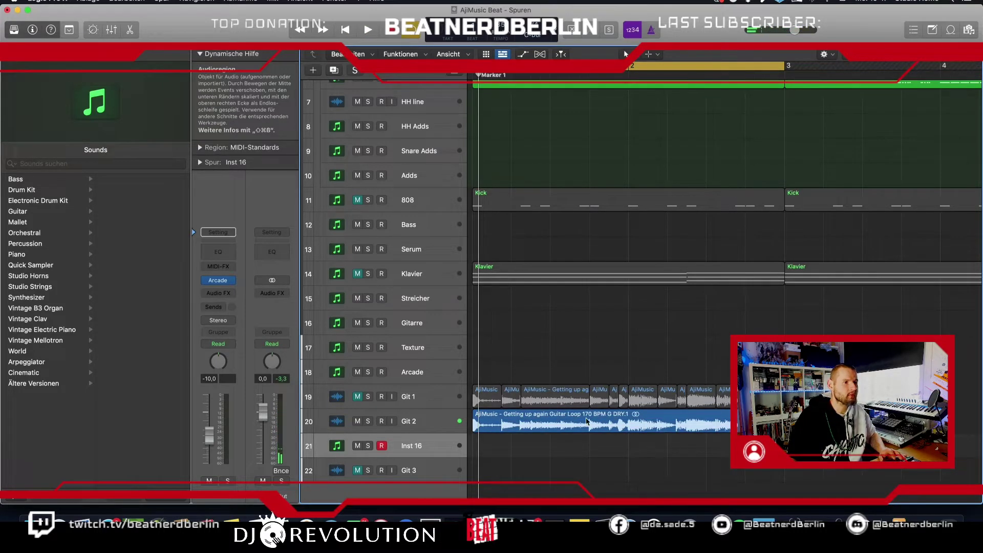
Unmute the 808 track, open its first region in the piano roll and play its opening notes against the guitar.
left_click(504, 207)
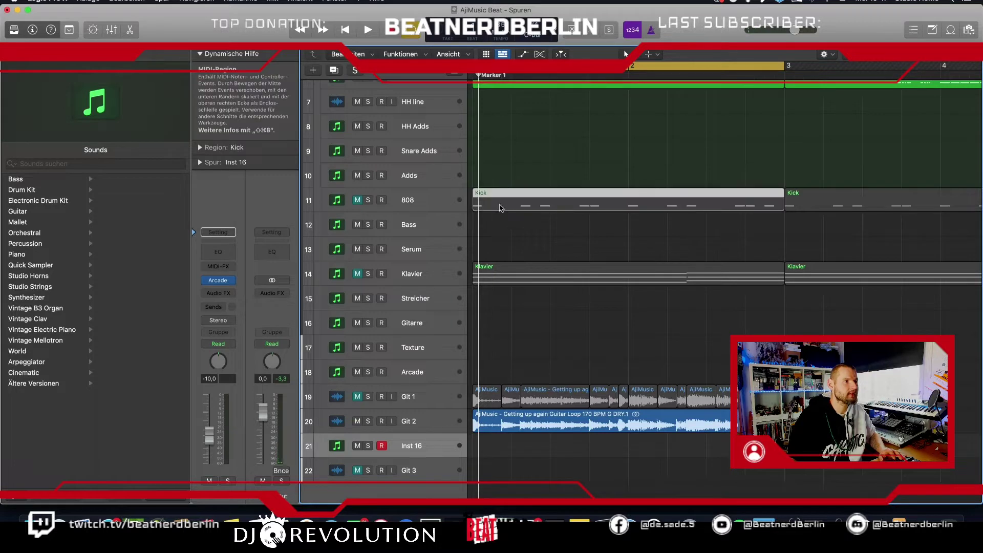
left_click(358, 201)
double_click(476, 204)
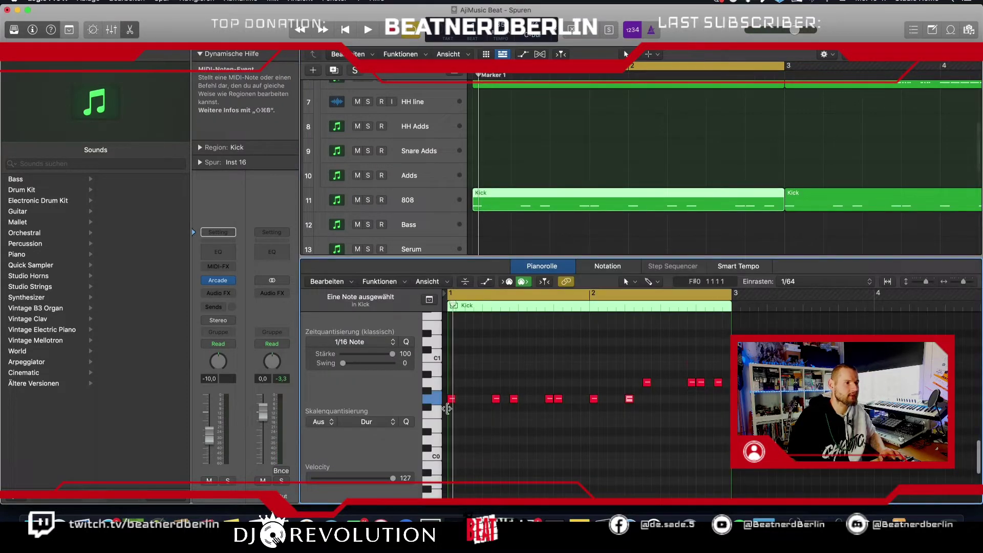
left_click(452, 404)
key("space")
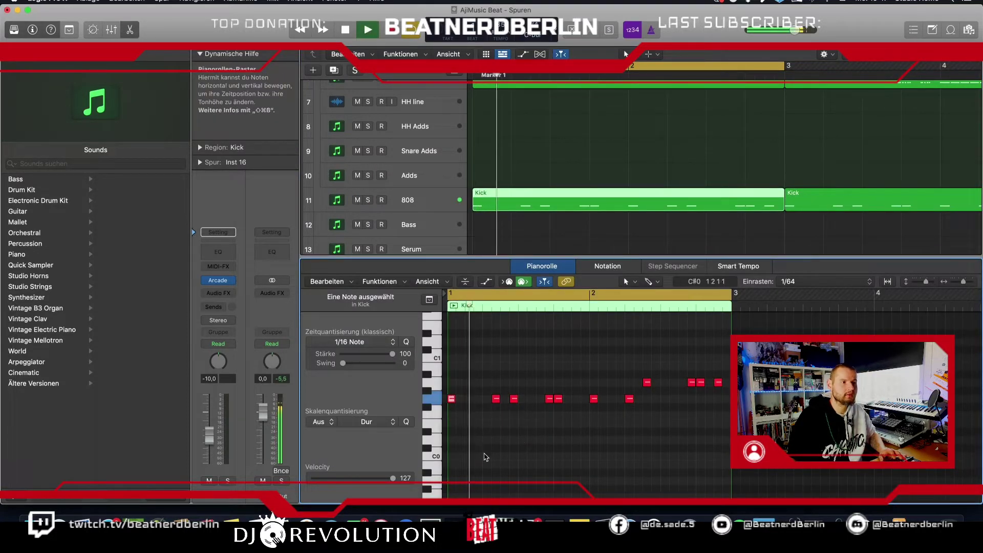
key("space")
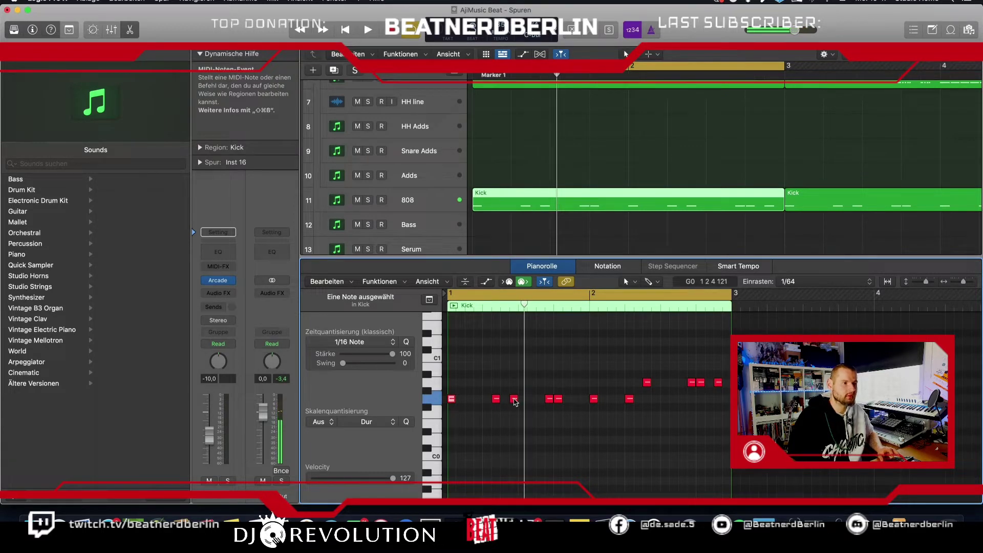
key("space")
Raise the third 808 note and the pair following it two semitones to A0, playing back each change.
key("space")
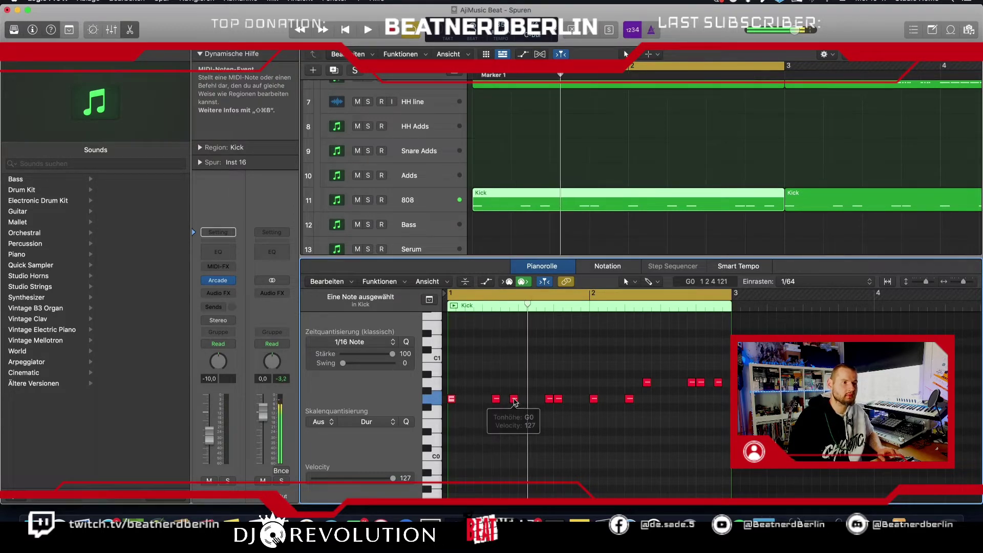
left_click_drag(515, 401, 513, 385)
key("space")
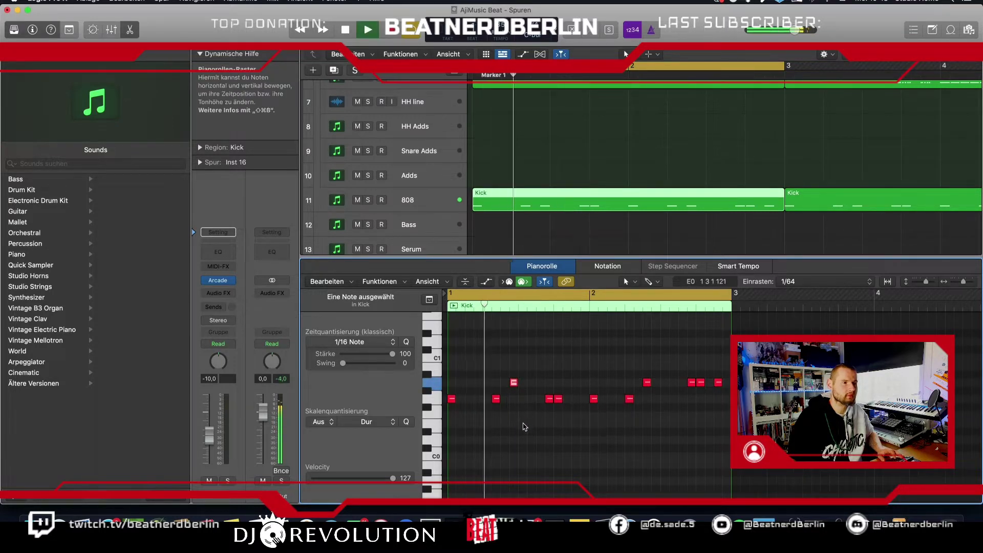
key("space")
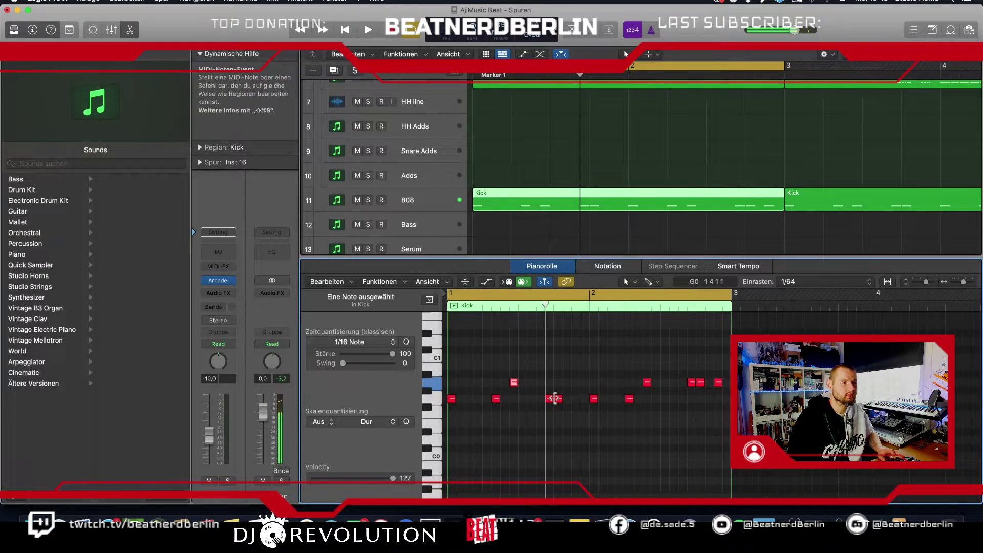
mouse_move(562, 393)
left_mouse_down()
mouse_move(544, 407)
mouse_move(552, 388)
left_mouse_up()
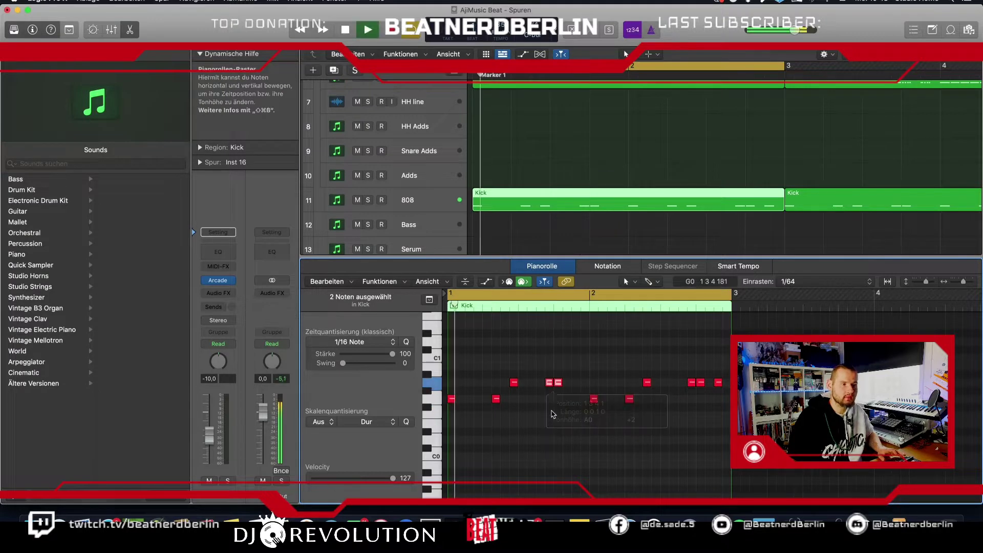
key("space")
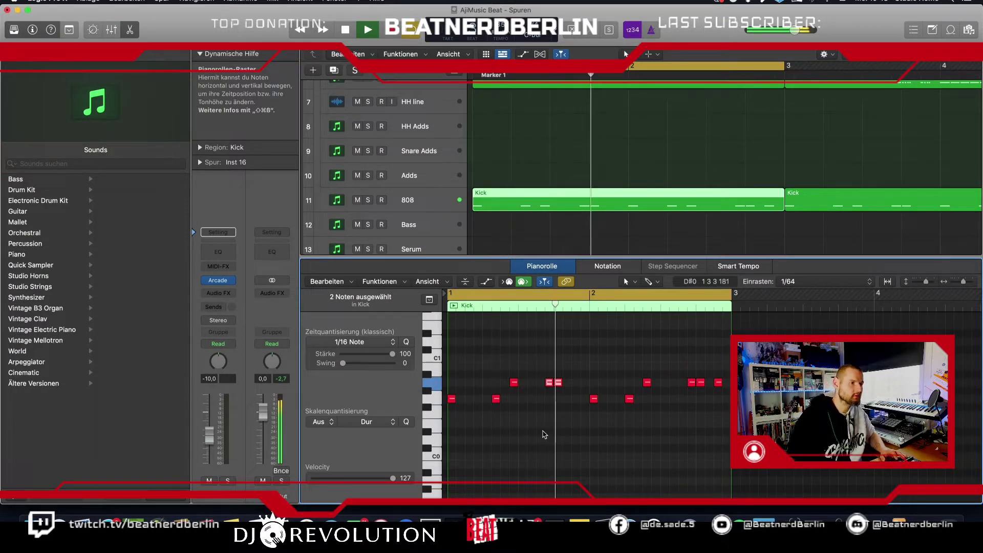
key("space")
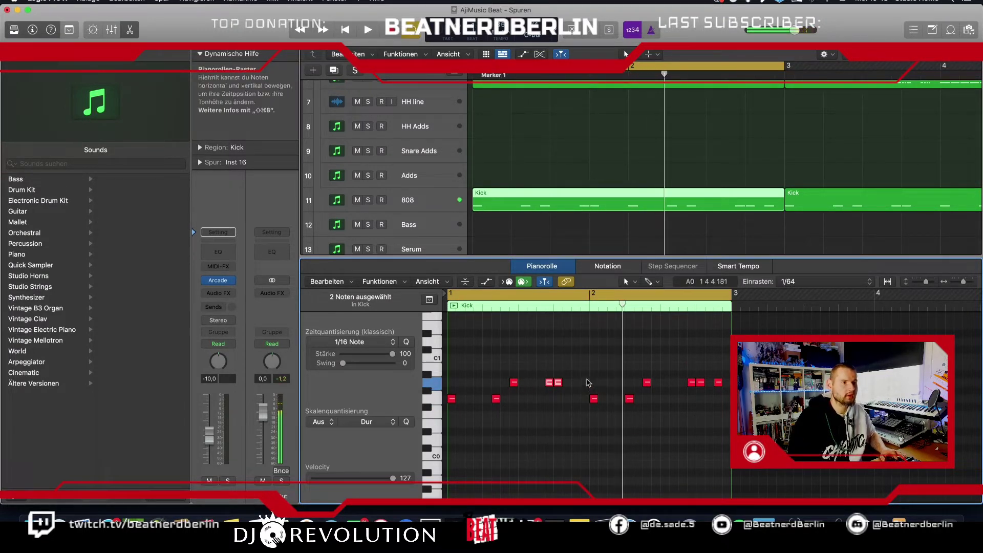
Lower the two G0 notes in the first half of bar 2 by two semitones to F0, with playback between changes.
left_click_drag(588, 380, 593, 414)
key("space")
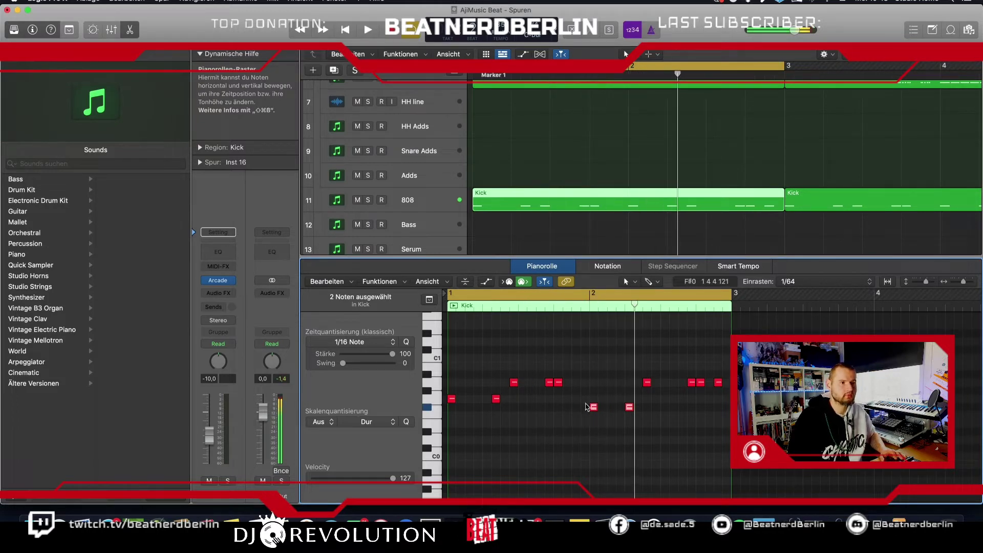
left_click_drag(594, 407, 594, 417)
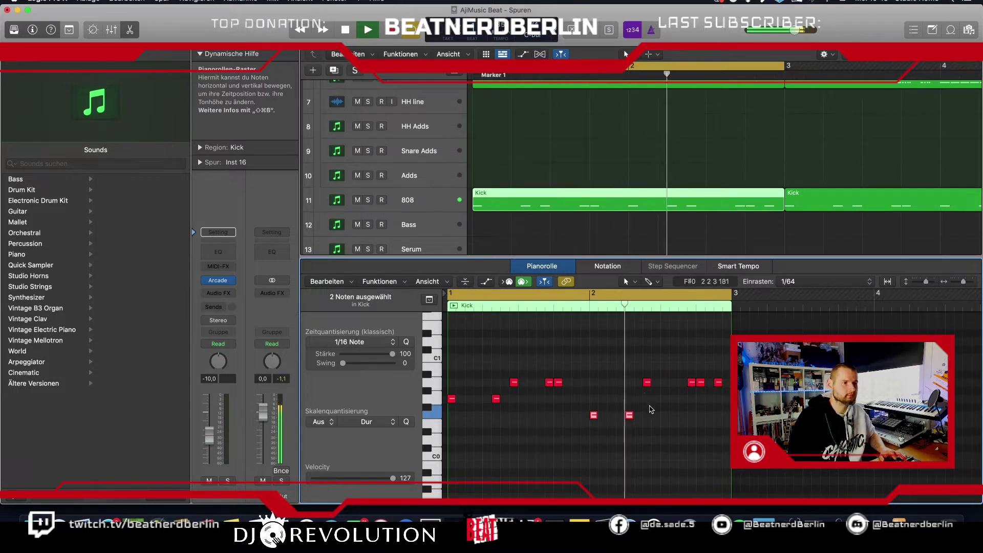
Move the first A0 note of bar 2 one sixteenth later and play the 808 pattern again.
key("space")
left_click_drag(648, 384, 657, 384)
key("space")
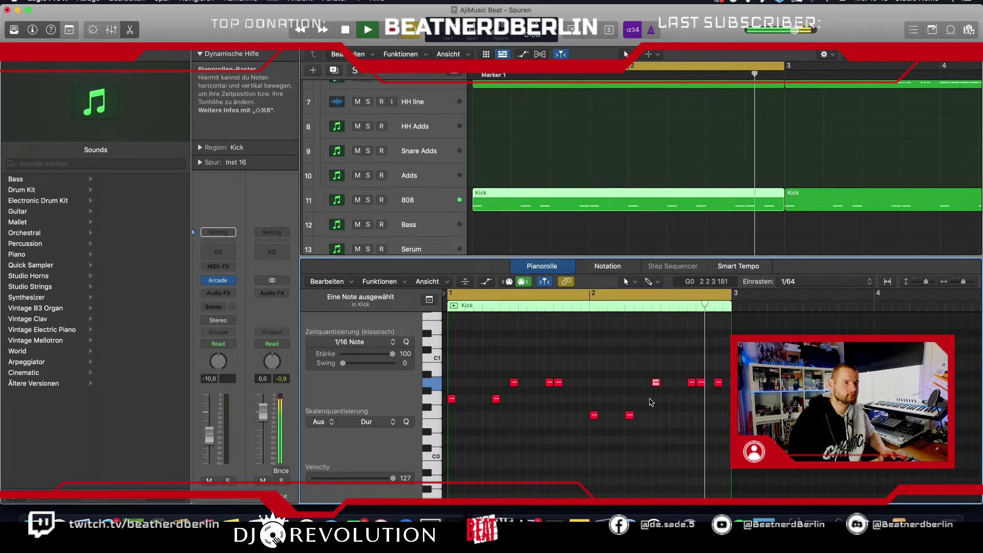
Lower the last 808 note of bar 2 from A0 to F0 and play the pattern within the full beat.
key("space")
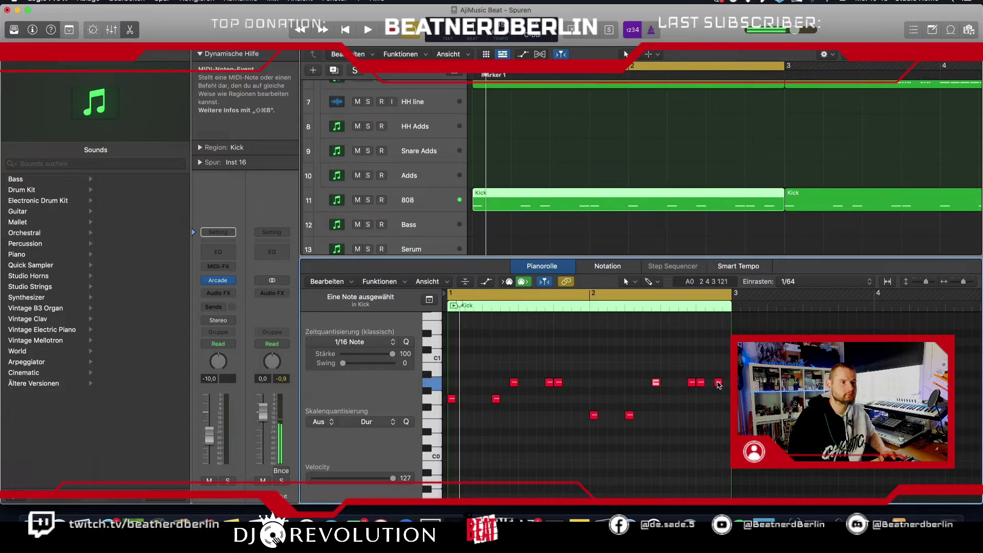
left_click_drag(715, 385, 718, 416)
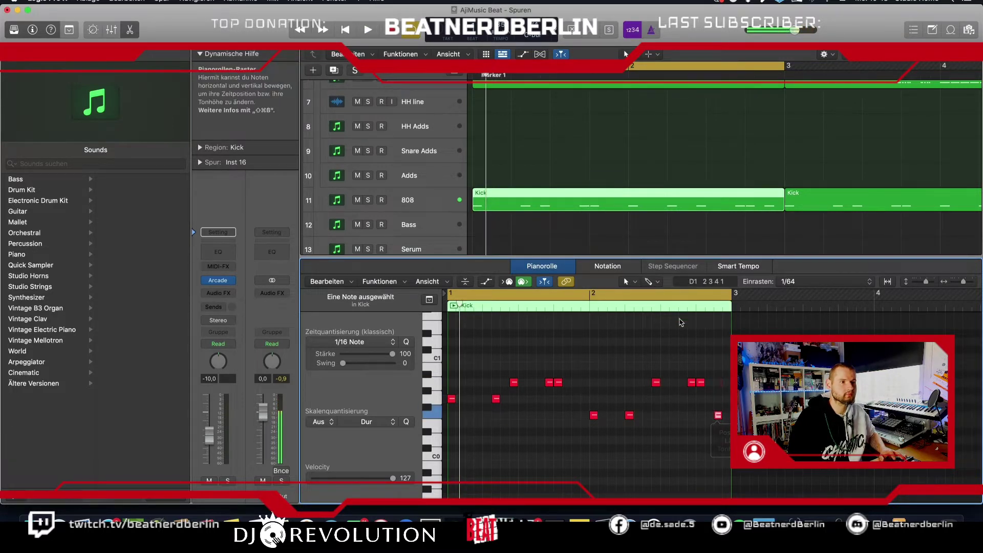
key("space")
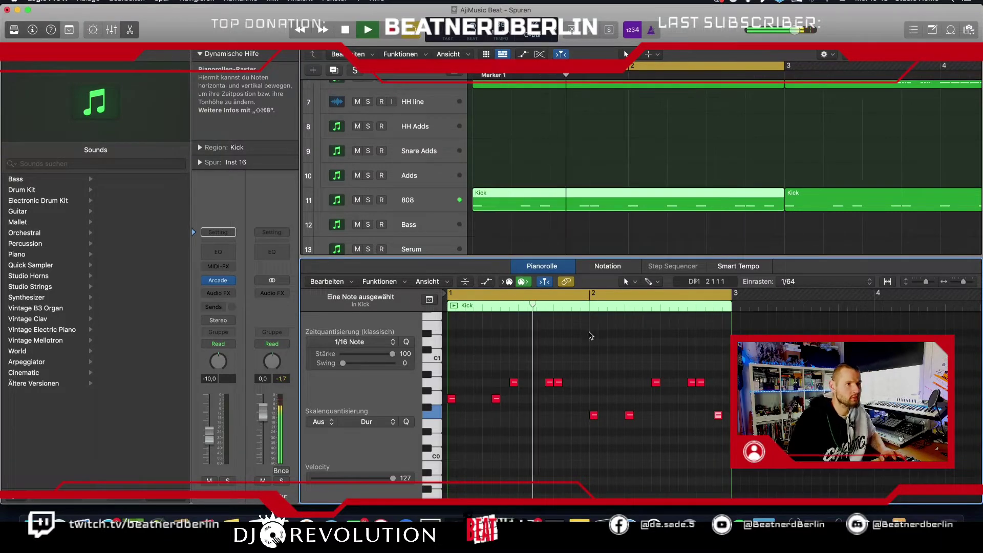
key("space")
scroll(527, 214, "down", 3)
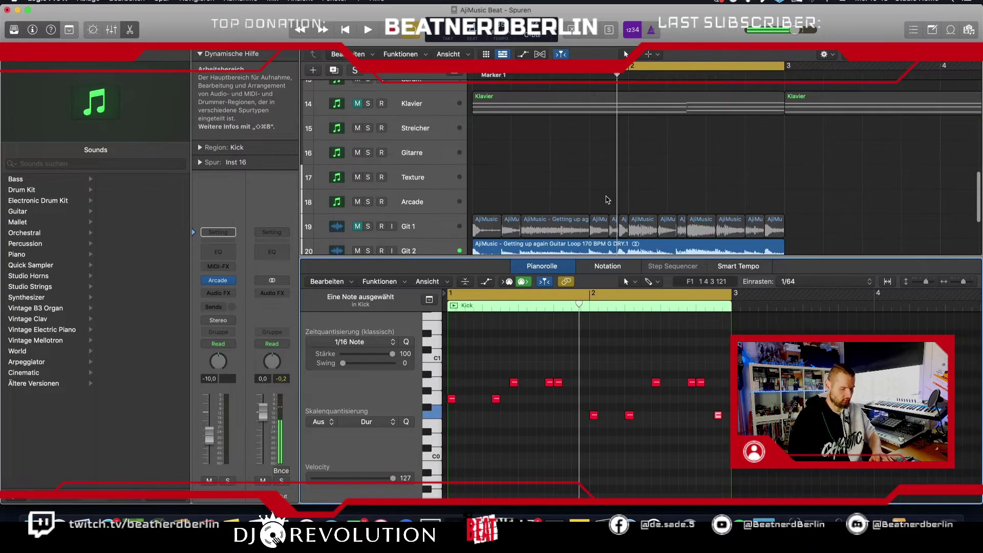
key("e")
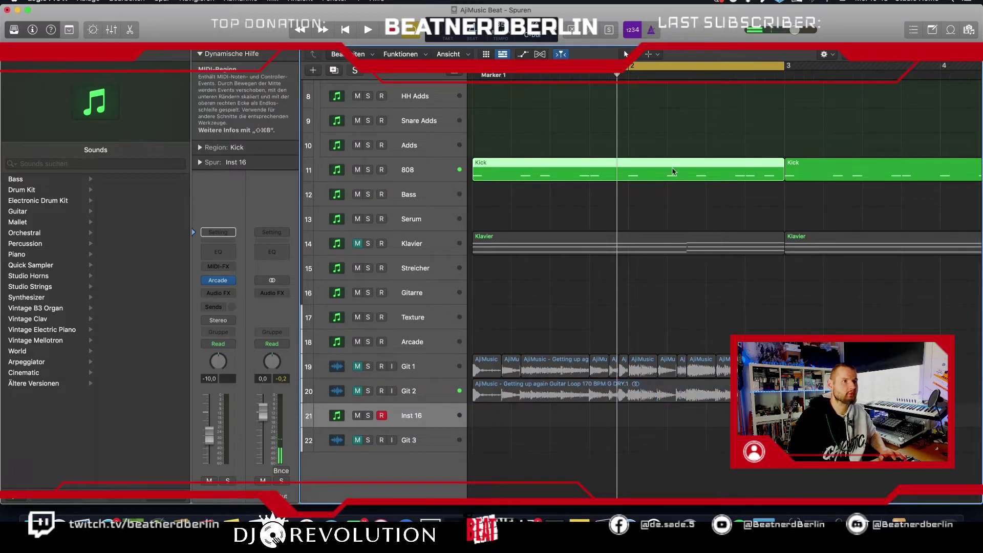
scroll(673, 172, "up", 4)
key("space")
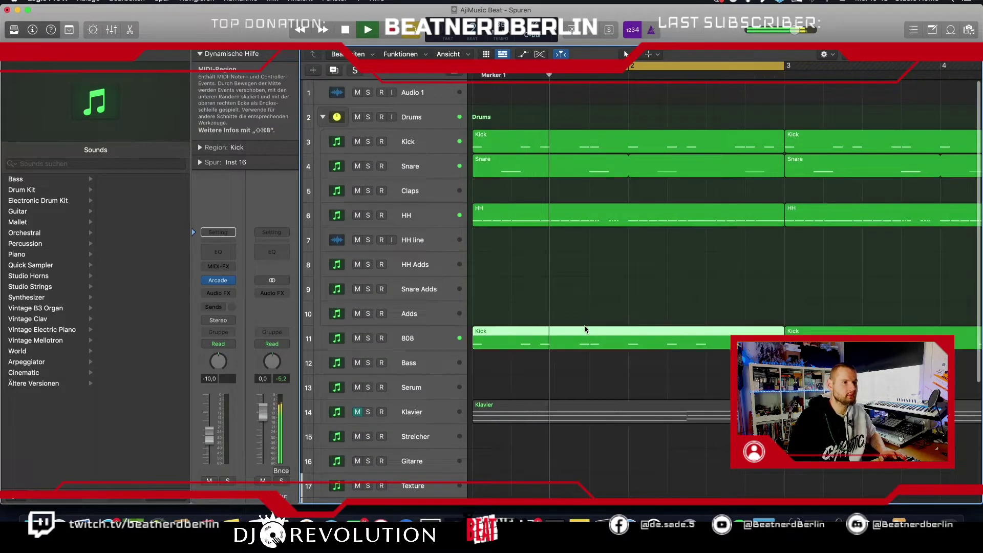
Copy the second F0 note of bar 2 in the 808 region to position 2 2 3 1 and play the pattern back.
double_click(585, 329)
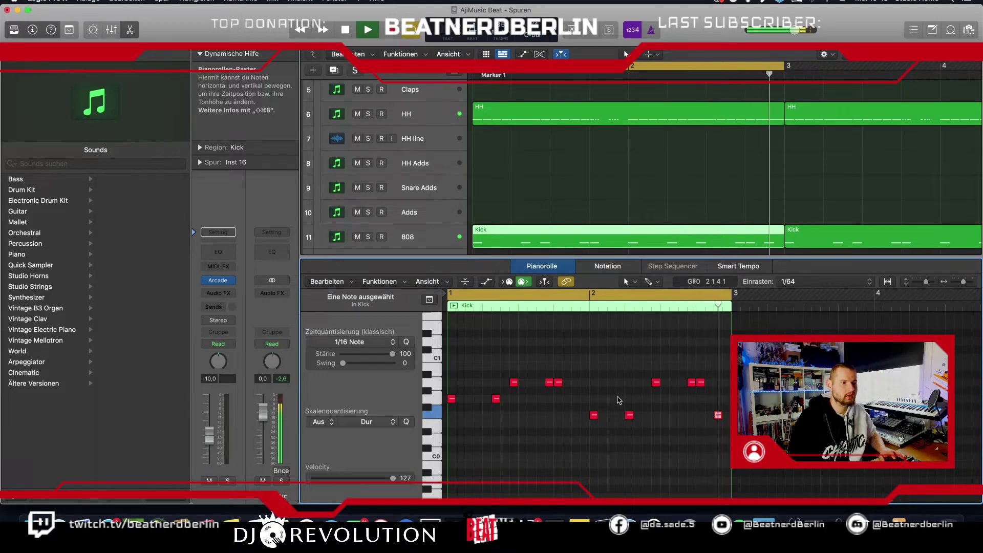
key("space")
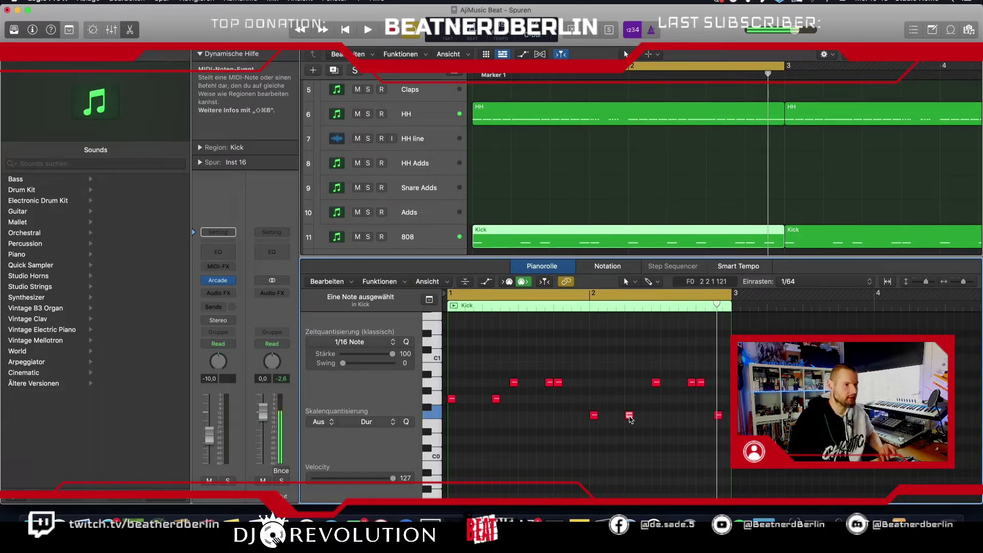
left_click_drag(630, 418, 647, 417)
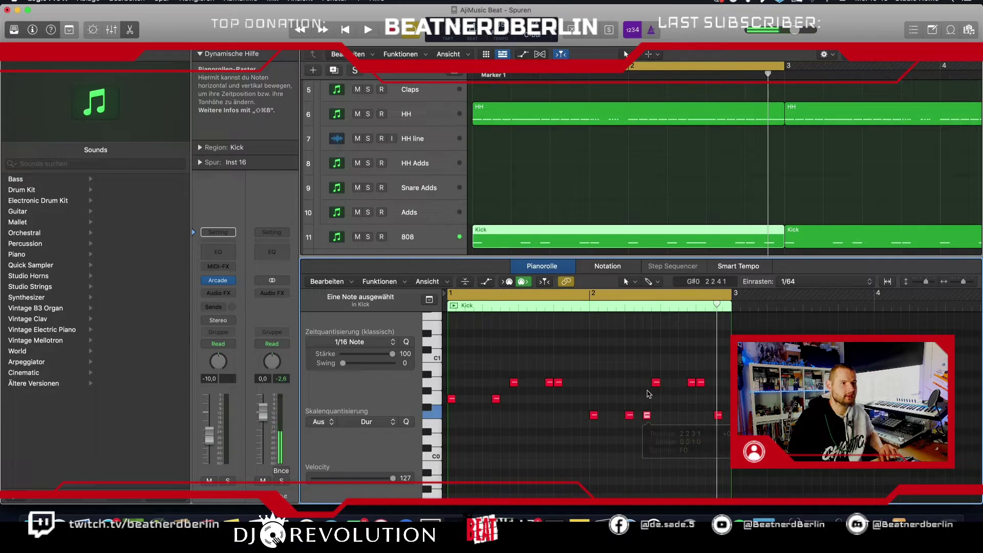
key("space")
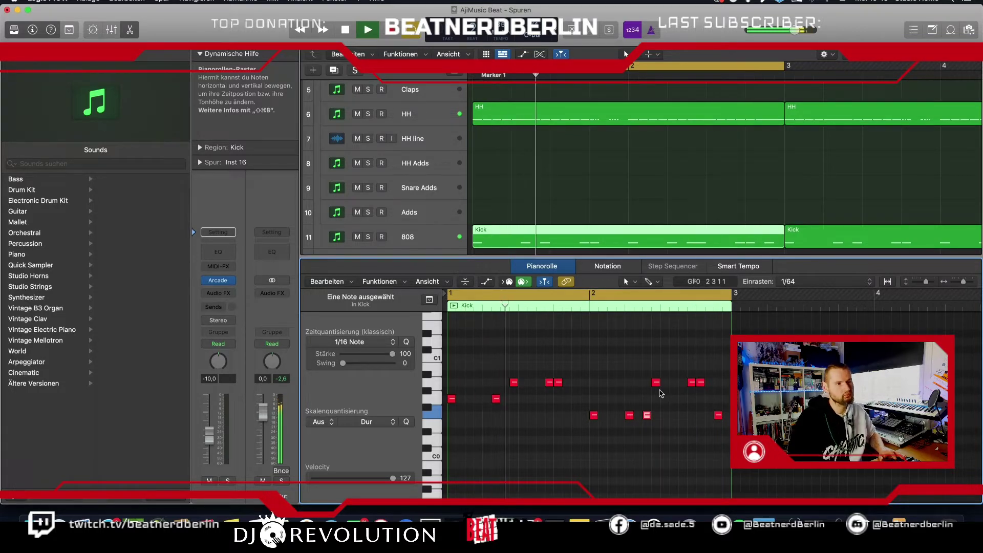
key("space")
key("e")
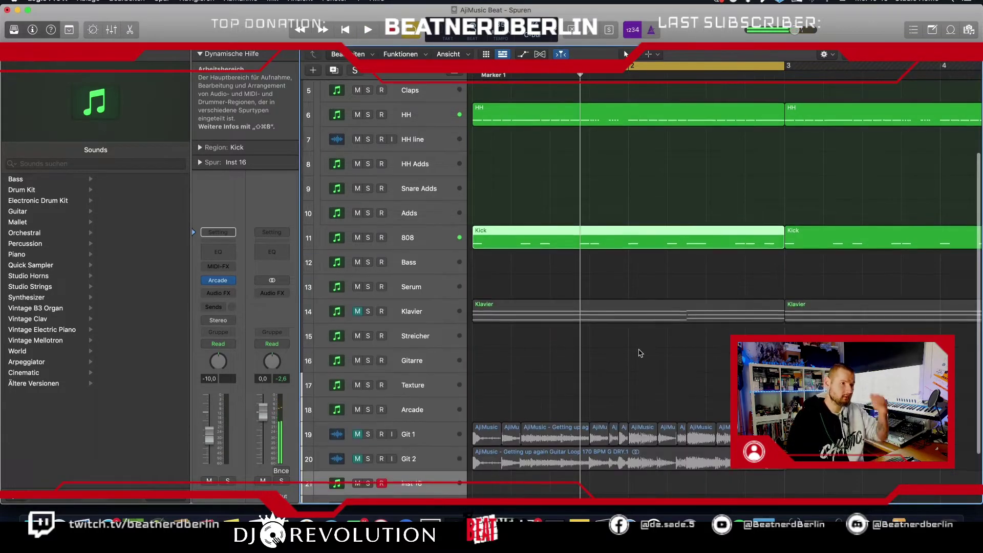
Open the first Klavier region in the piano roll, solo its track and listen to the chords.
scroll(639, 354, "up", 2)
scroll(636, 343, "up", 2)
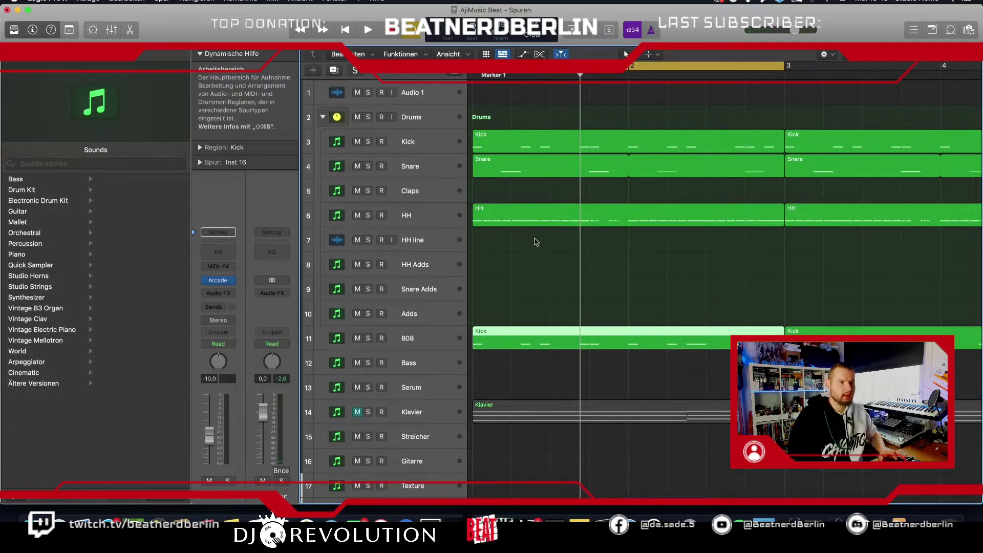
scroll(533, 235, "down", 7)
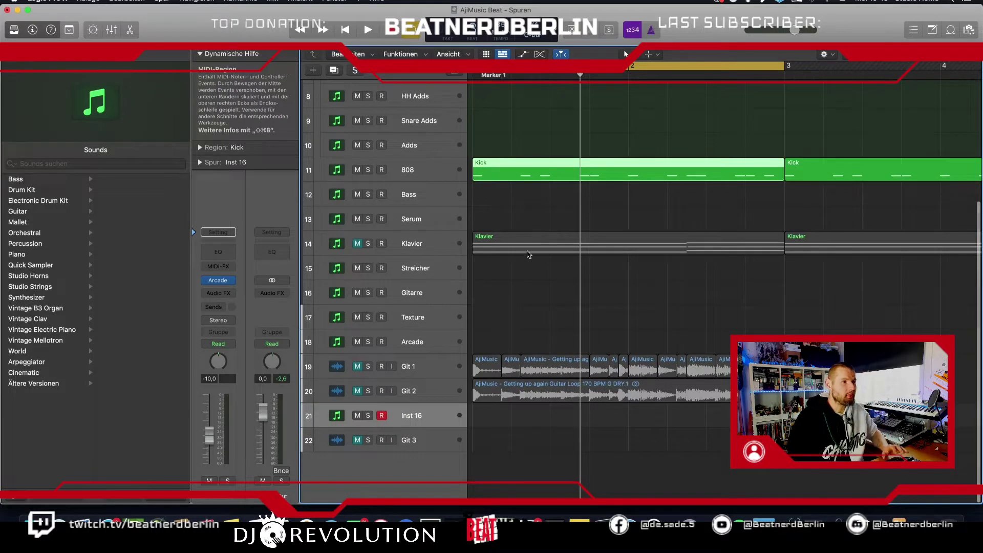
left_click(487, 242)
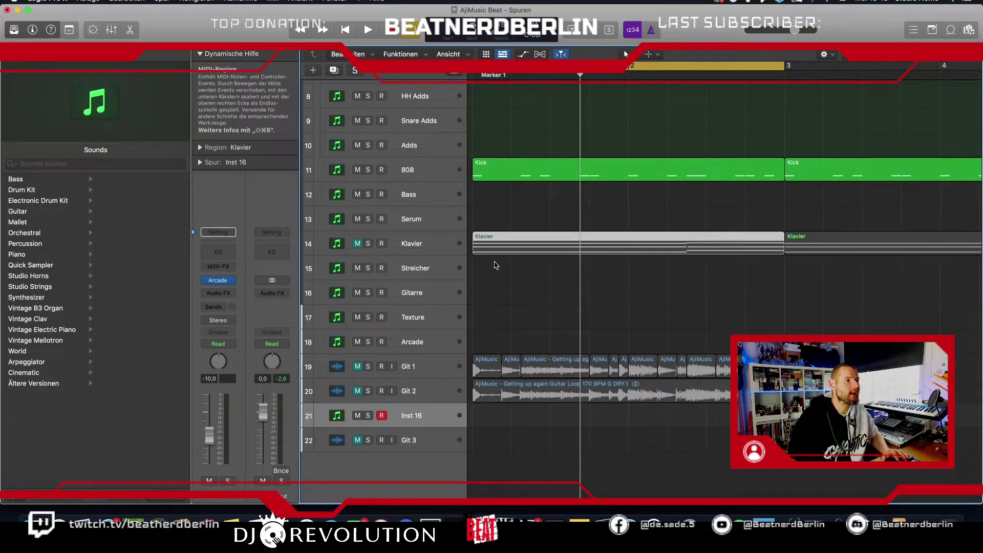
double_click(601, 254)
left_click(368, 237)
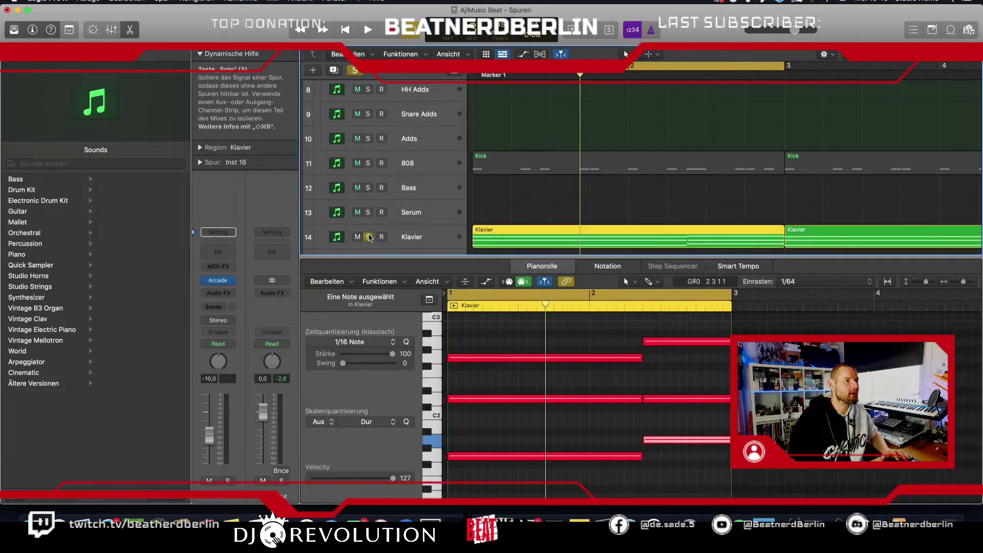
key("space")
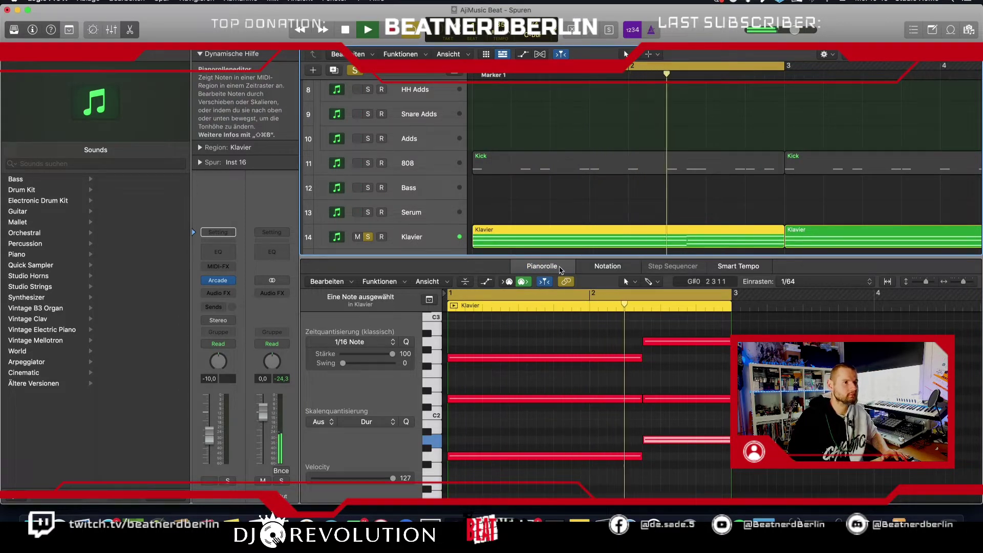
key("space")
Delete the second chord in the Klavier region and extend the three notes of the first chord to the end of bar 2.
left_click(694, 457)
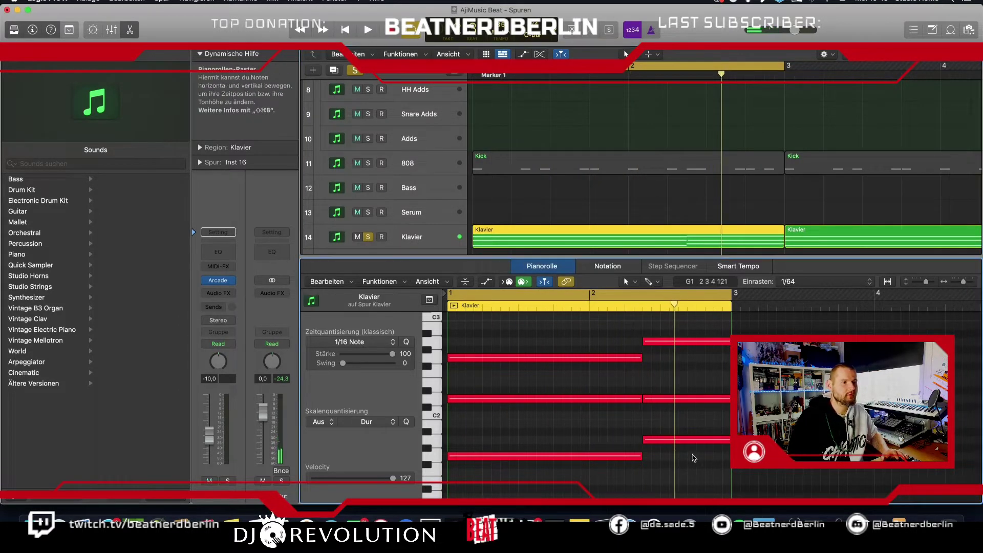
left_click_drag(694, 457, 731, 458)
key("BackSpace")
left_click(595, 464)
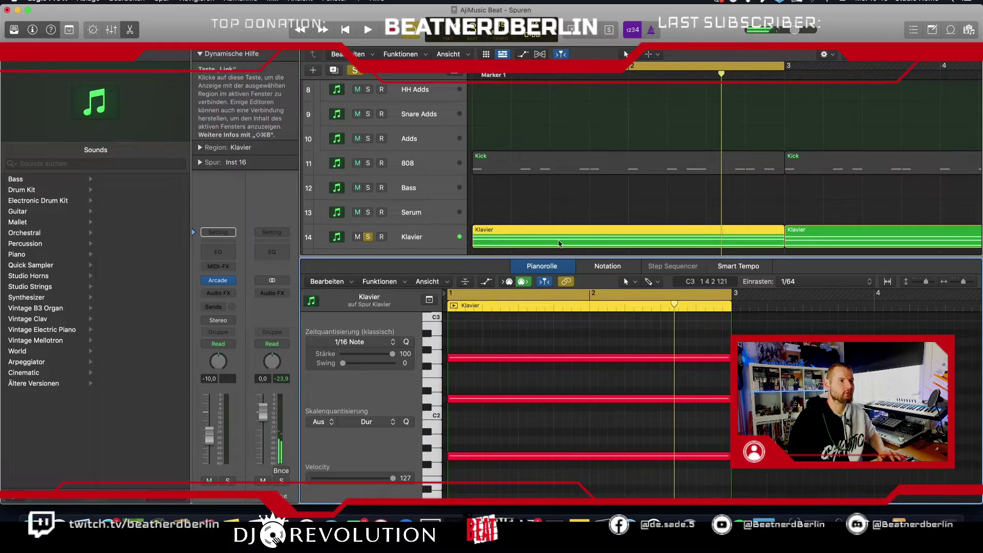
Unsolo the Klavier track, unmute Git 2 and play the guitar together with the drums, 808 and piano.
key("e")
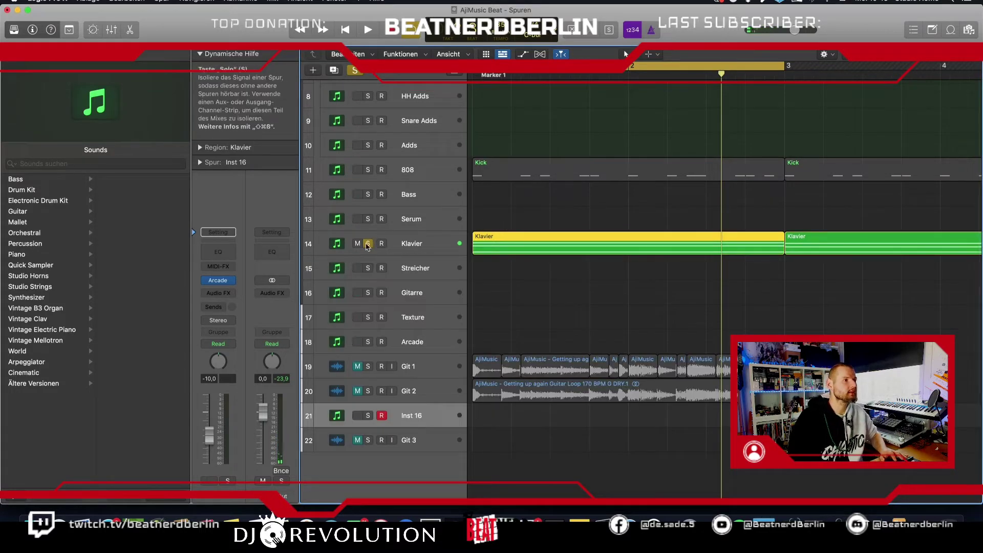
key("s")
scroll(498, 183, "up", 3)
key("space")
key("space")
scroll(506, 182, "down", 3)
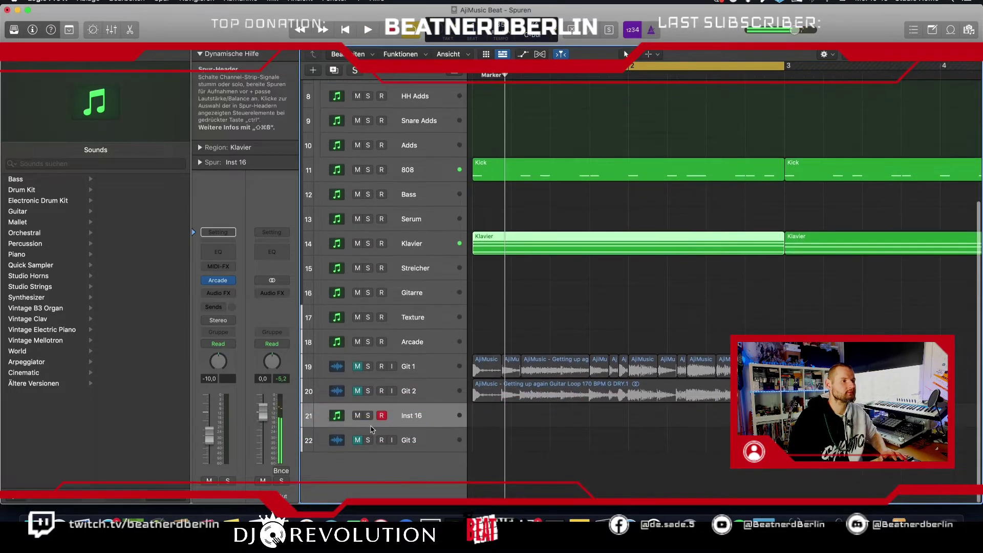
left_click(358, 391)
key("space")
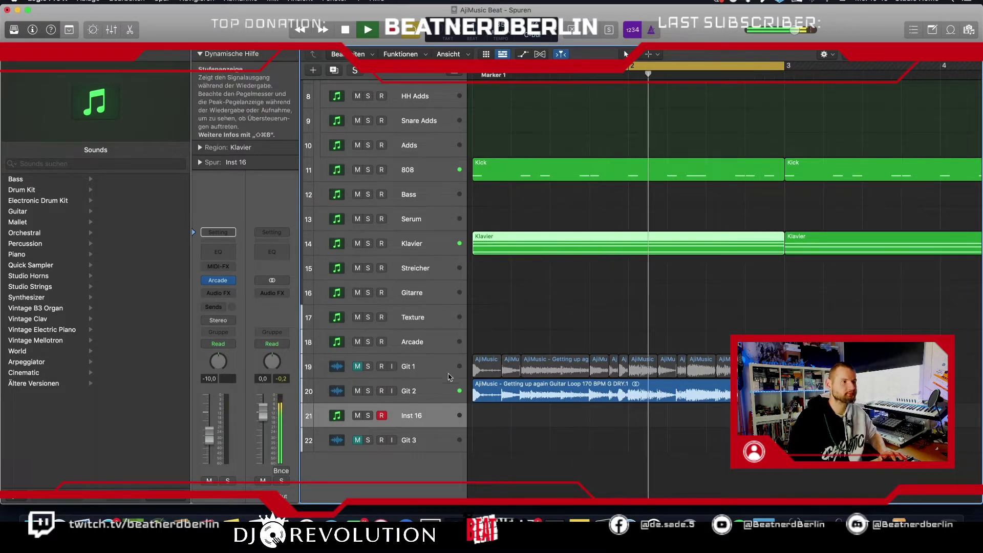
Bypass the Drip plug-in on the Git 2 track and lower the track volume to -9.6 dB.
left_click(412, 401)
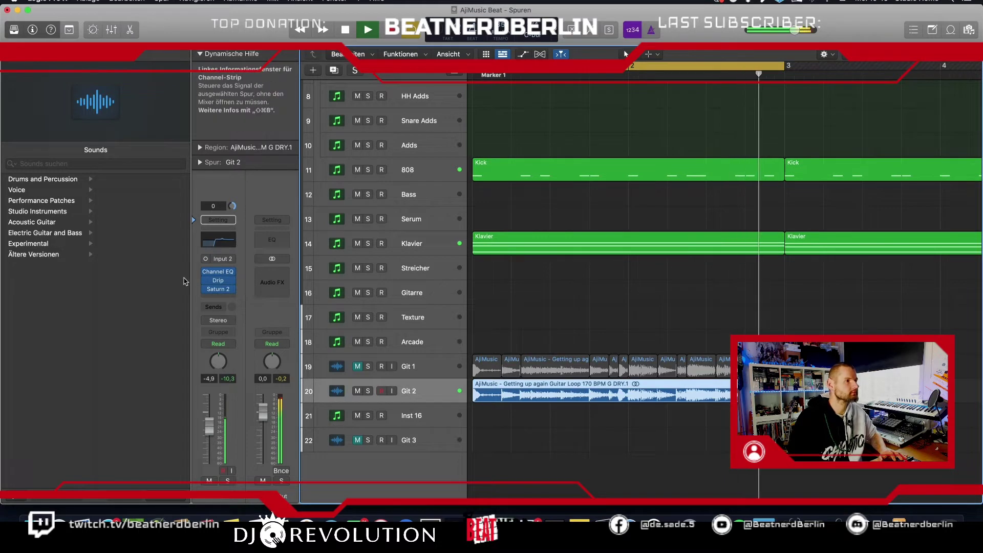
mouse_move(207, 283)
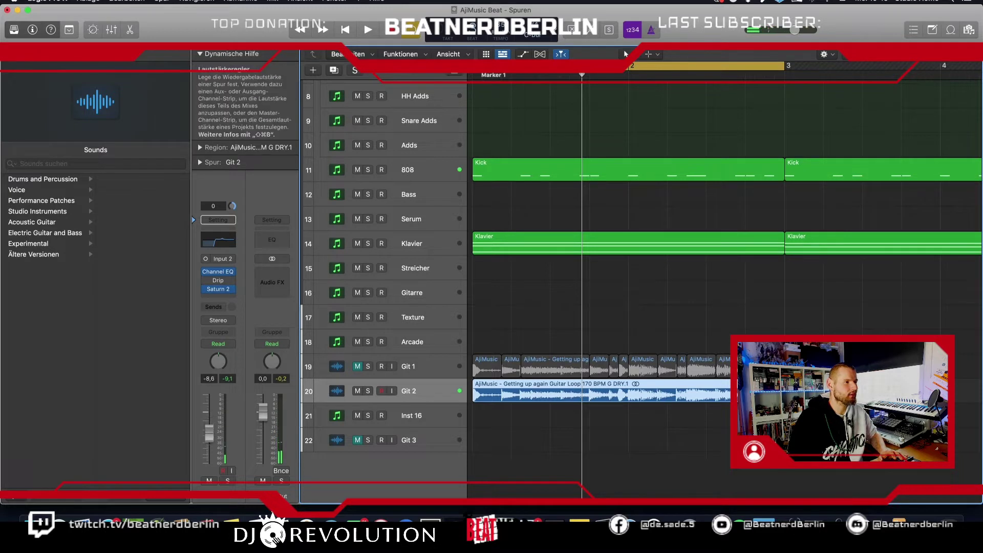
left_click_drag(209, 433, 209, 436)
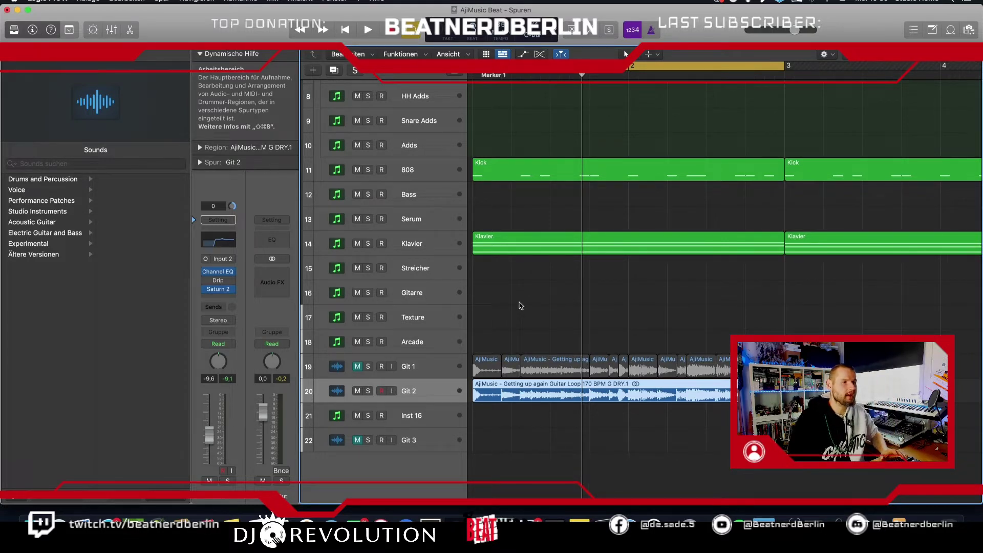
left_click(629, 519)
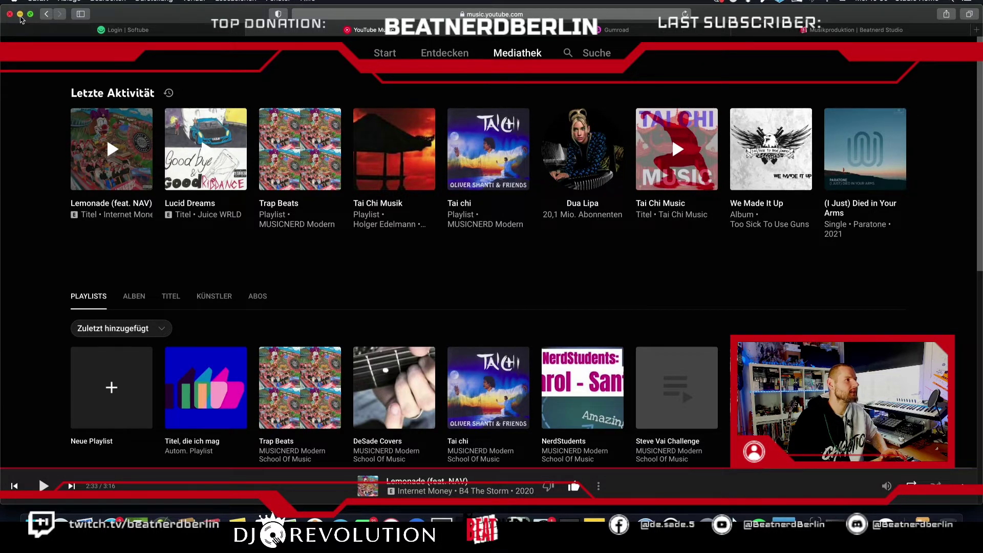
left_click(20, 14)
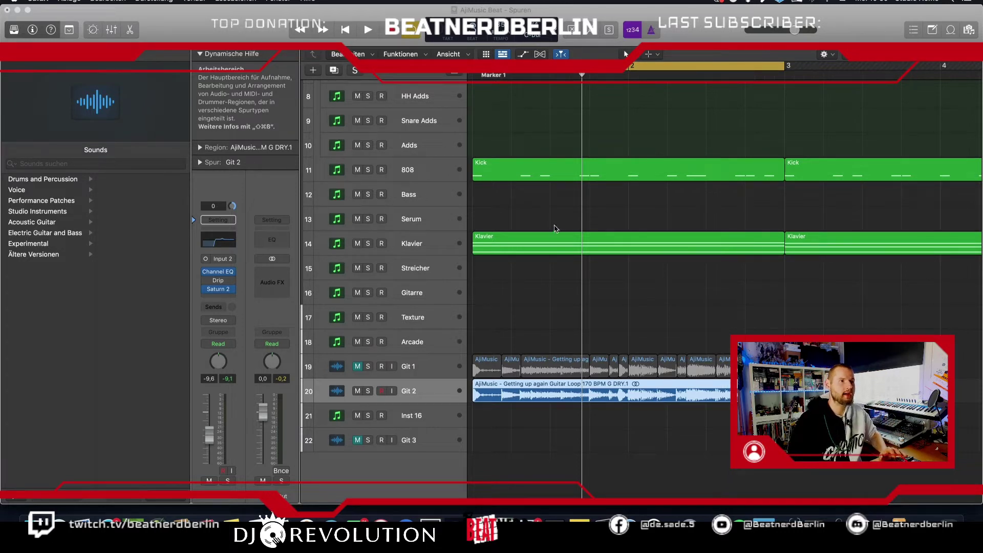
scroll(564, 318, "up", 3)
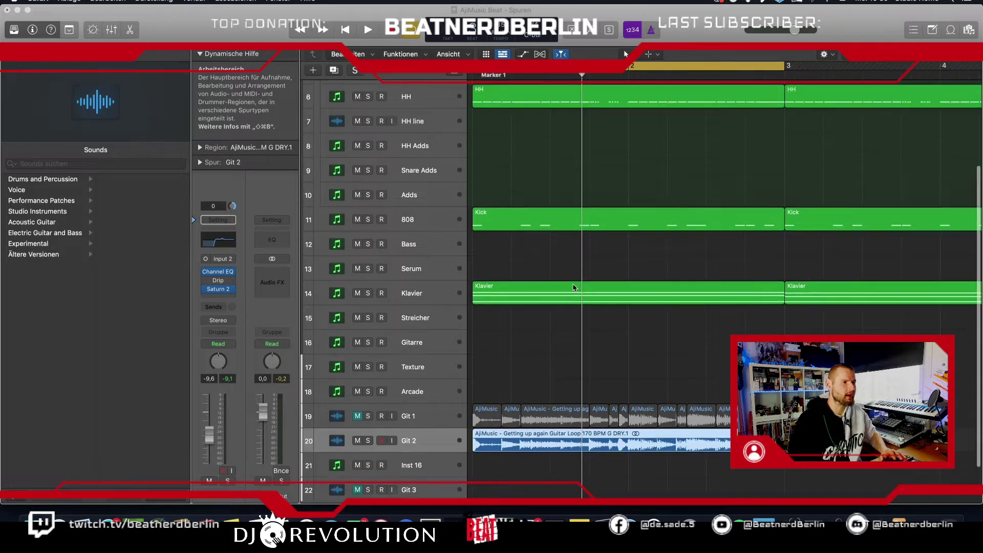
scroll(542, 397, "down", 3)
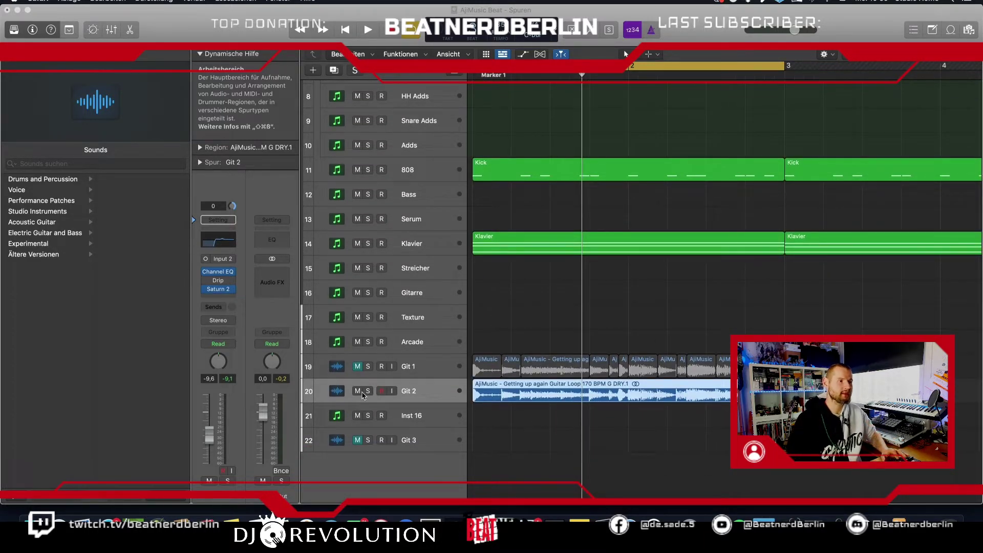
Play the beat from the start of the loop to check the guitar against the piano and 808.
left_click(507, 296)
key("space")
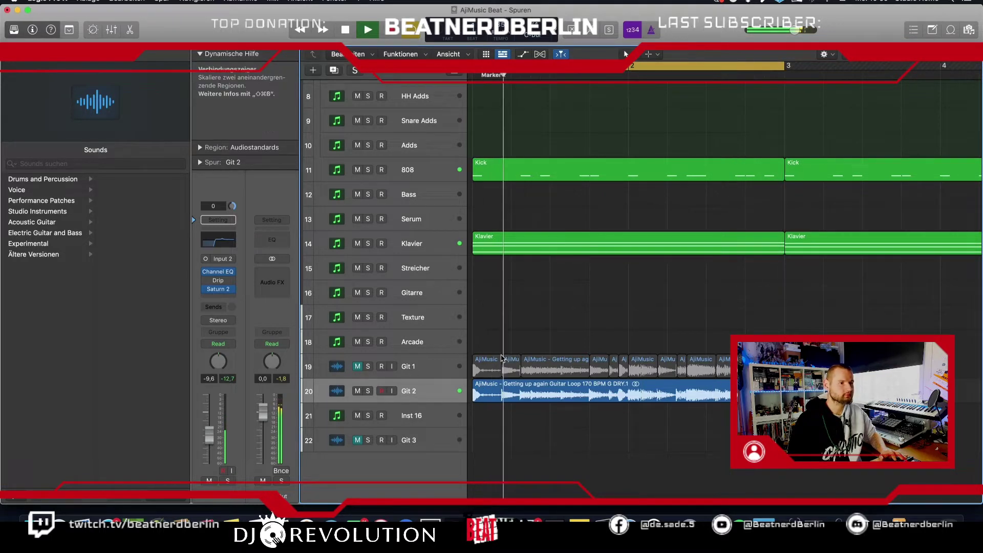
key("space")
Switch to Safari and open splice.com in a new tab.
left_click(629, 521)
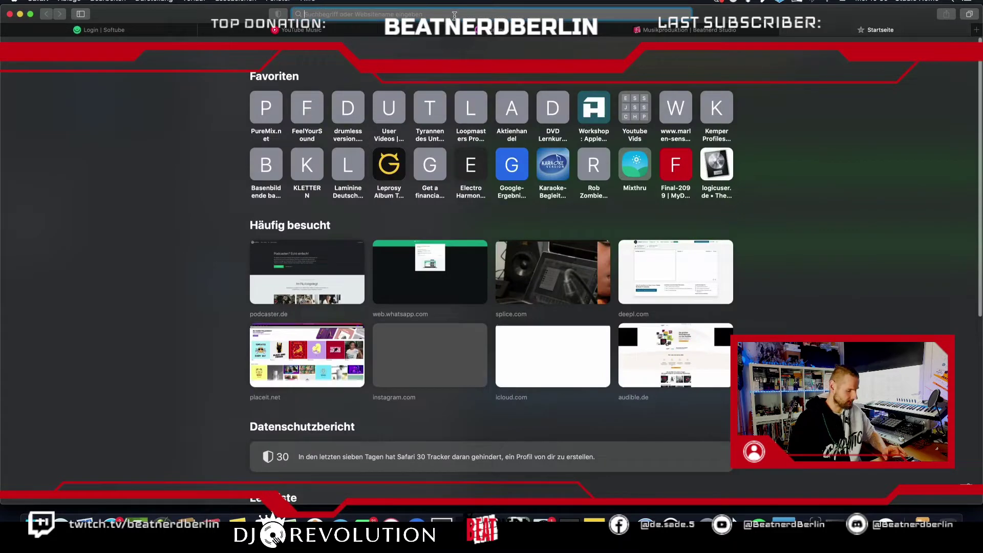
type("splice.com")
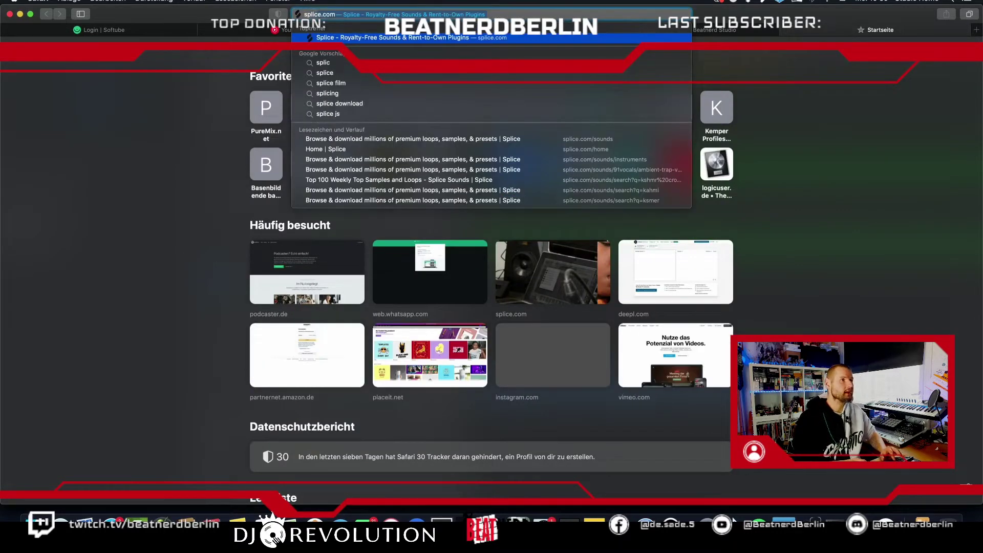
key("Return")
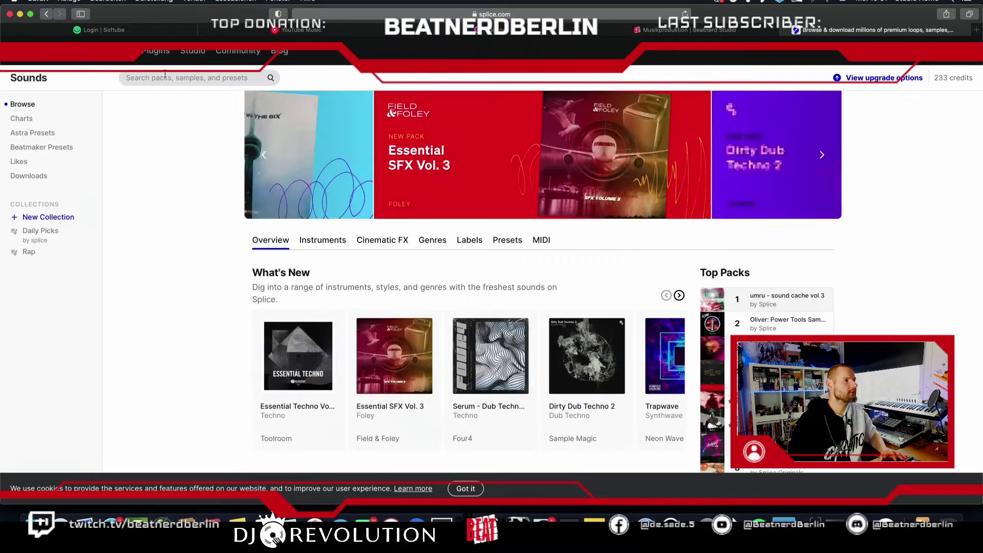
Search the Splice sounds library for guitar.
left_click(165, 76)
type("guitar")
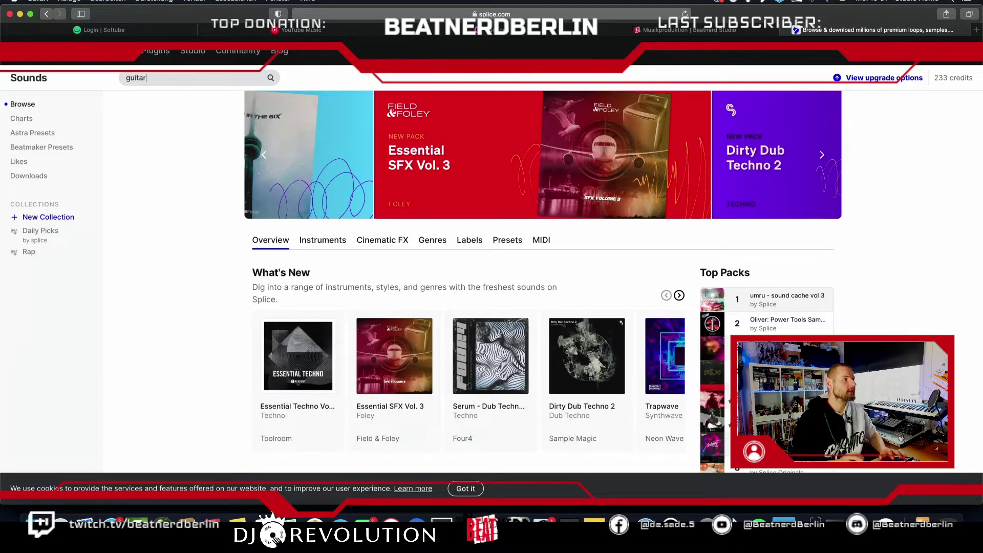
key("Return")
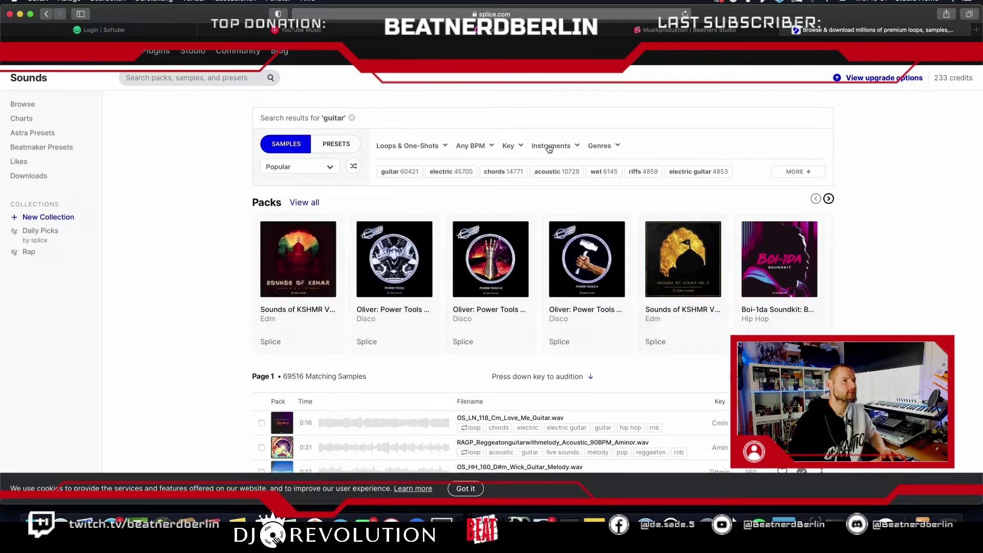
Filter the guitar results to the root note G with the Major chord type.
left_click(520, 147)
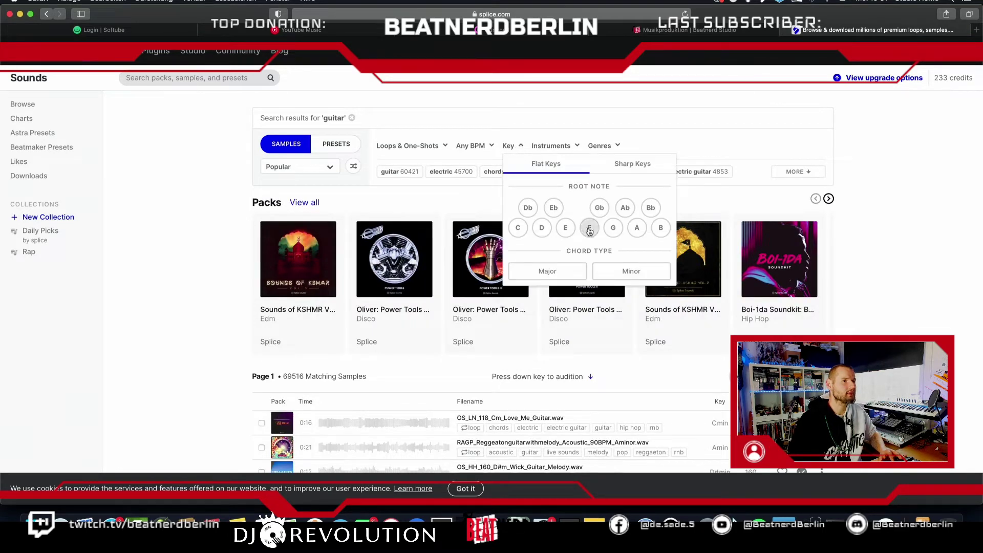
left_click(607, 228)
left_click(506, 146)
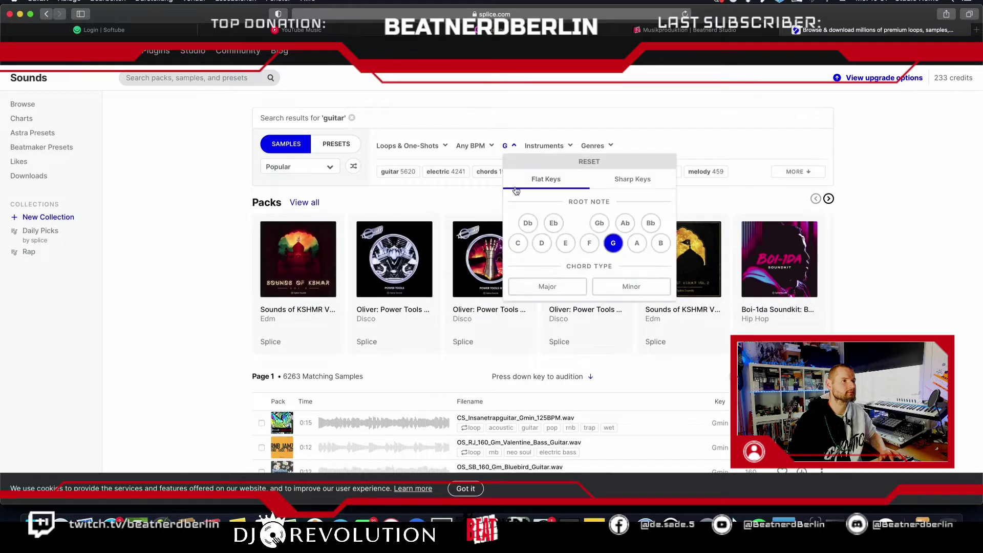
left_click(546, 285)
left_click(547, 287)
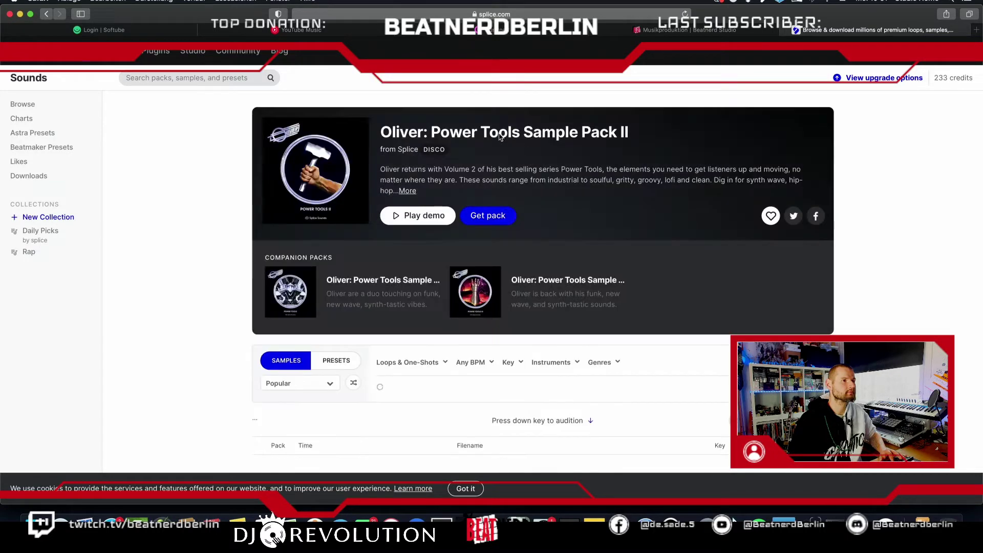
key("super+bracketleft")
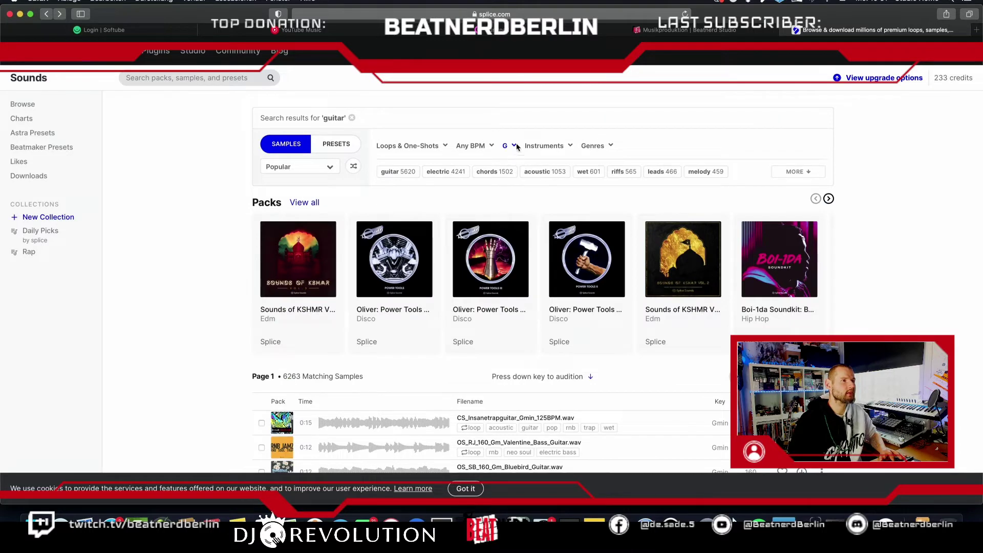
left_click(515, 147)
left_click(547, 288)
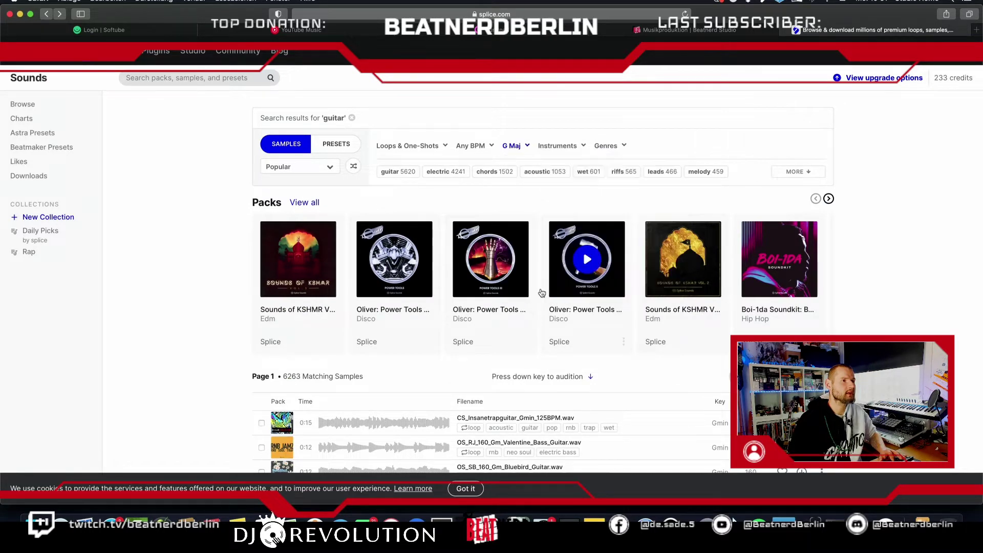
Restrict the guitar results to an exact tempo of 85 BPM.
left_click(478, 147)
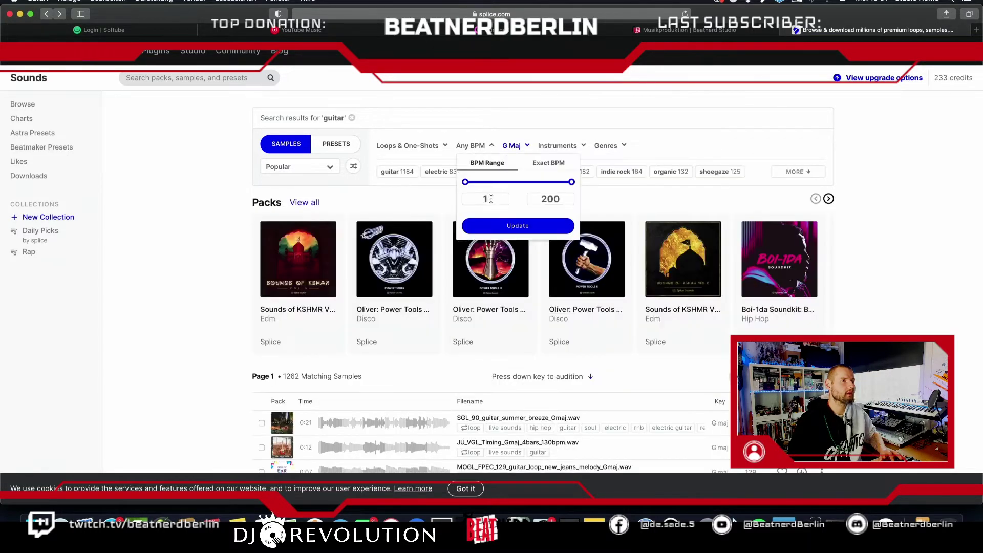
left_click(538, 164)
type("8")
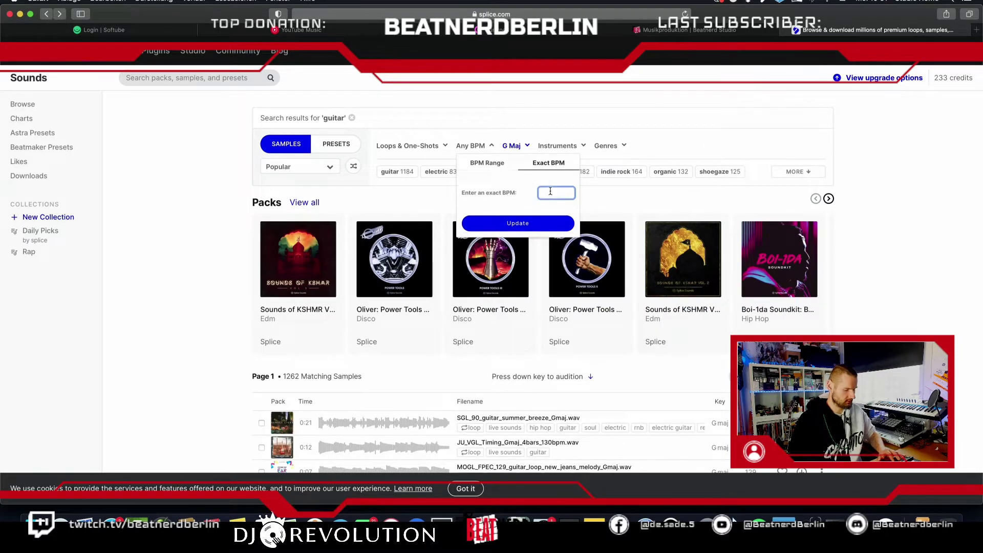
type("5")
key("Return")
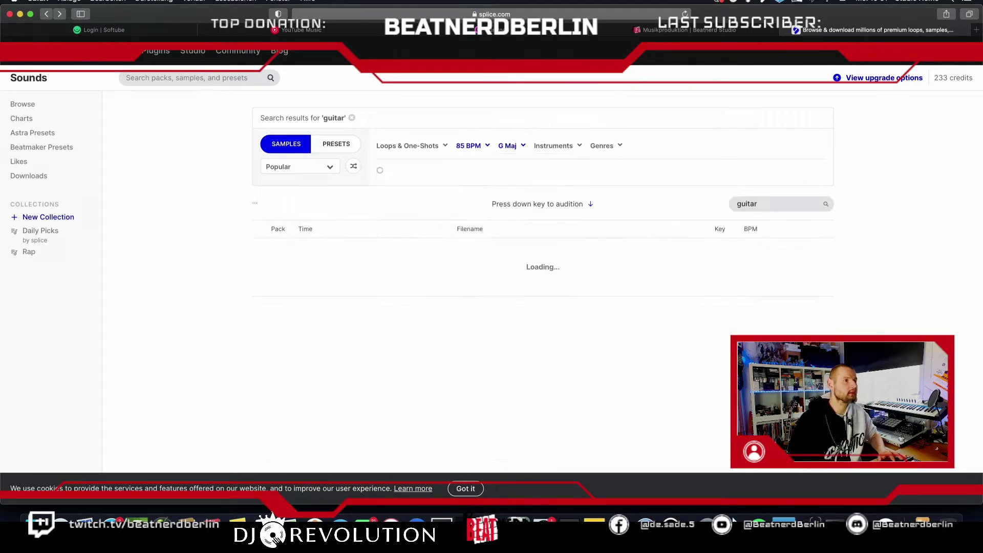
Audition the first guitar samples in the results and download SC_NG_85_guitar_nylon_arp_lullaby_middle_Gmaj.wav.
scroll(461, 285, "down", 5)
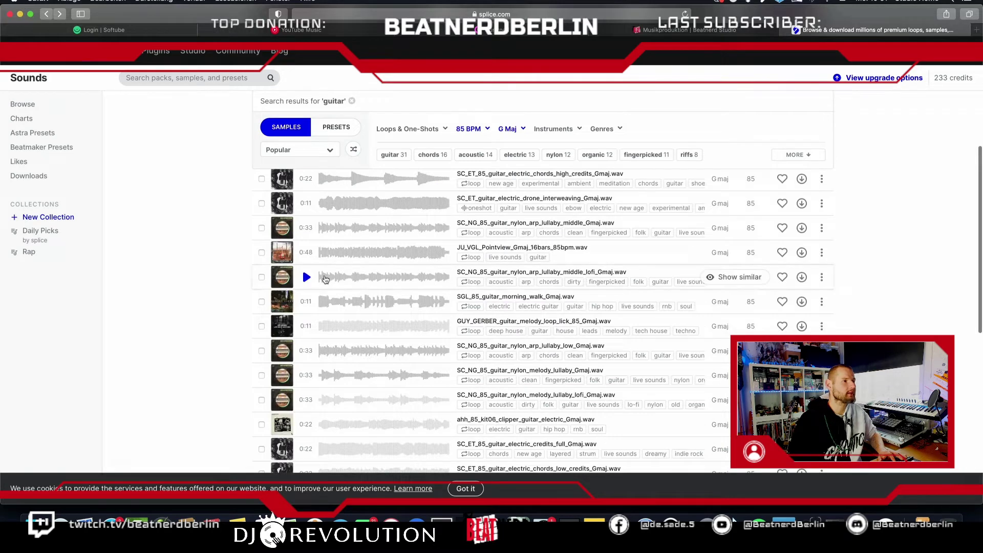
scroll(324, 279, "up", 2)
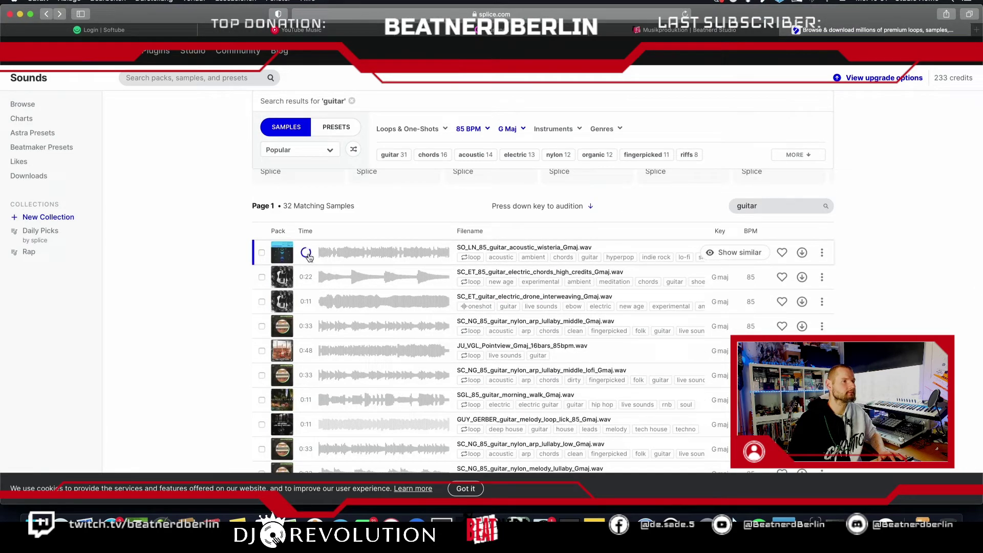
left_click(305, 276)
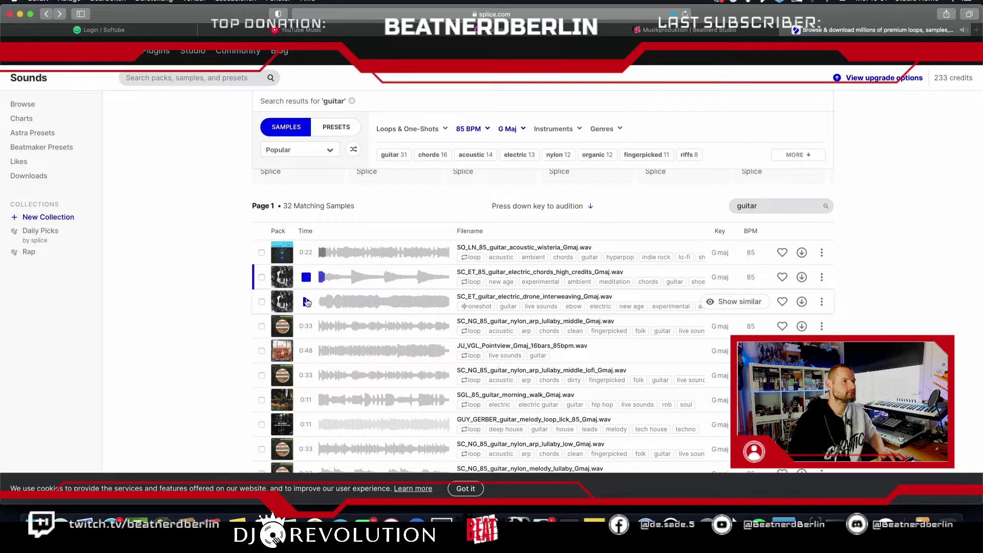
left_click(306, 326)
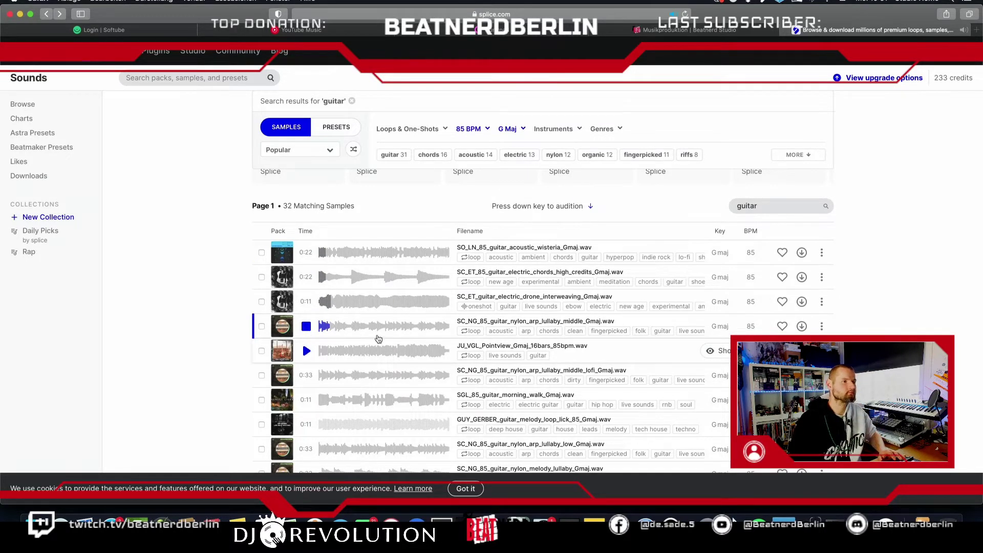
left_click(802, 327)
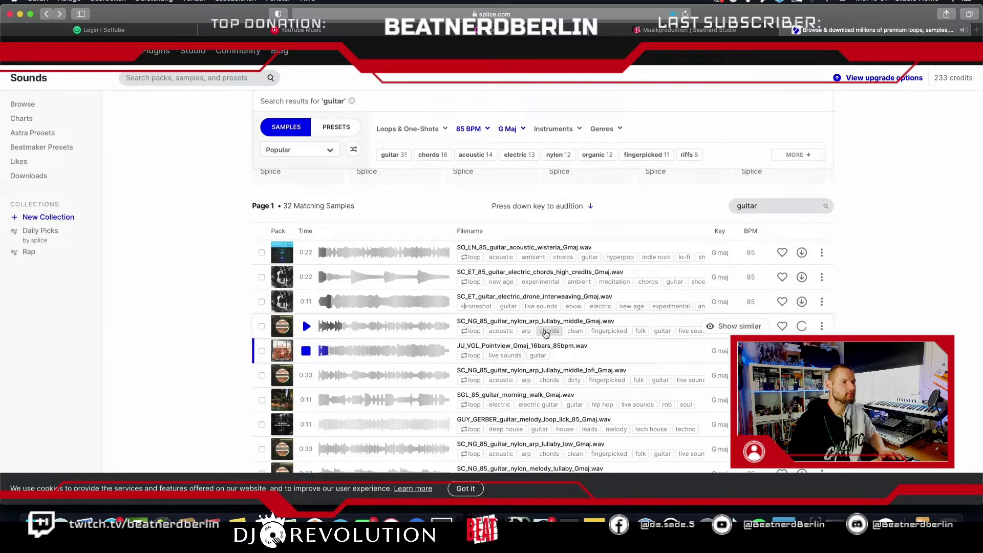
Download JU_VGL_Pointview_Gmaj_16bars_85bpm.wav and audition the samples below it through SC_NG_85_guitar_nylon_arp_lullaby_low_Gmaj.wav.
scroll(303, 324, "down", 3)
left_click(302, 310)
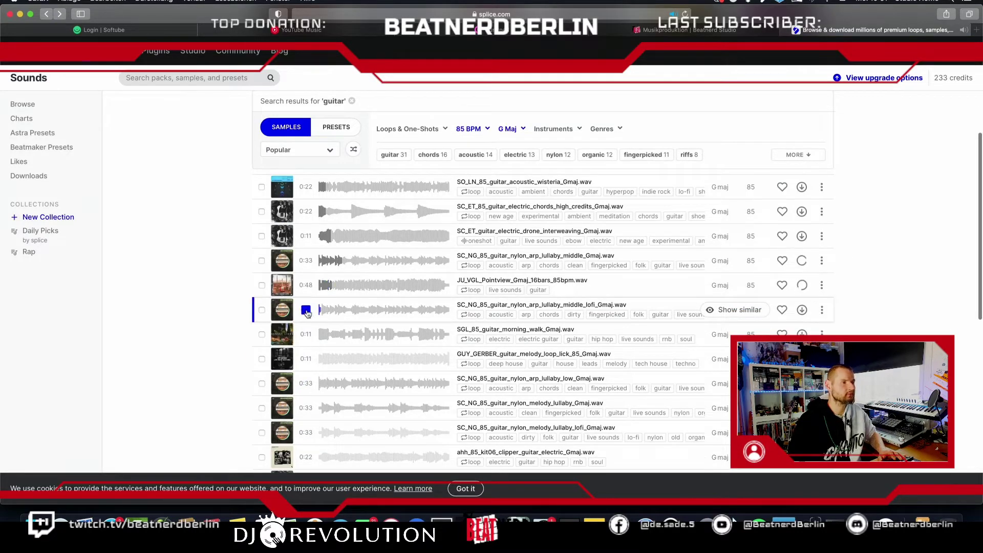
left_click(306, 335)
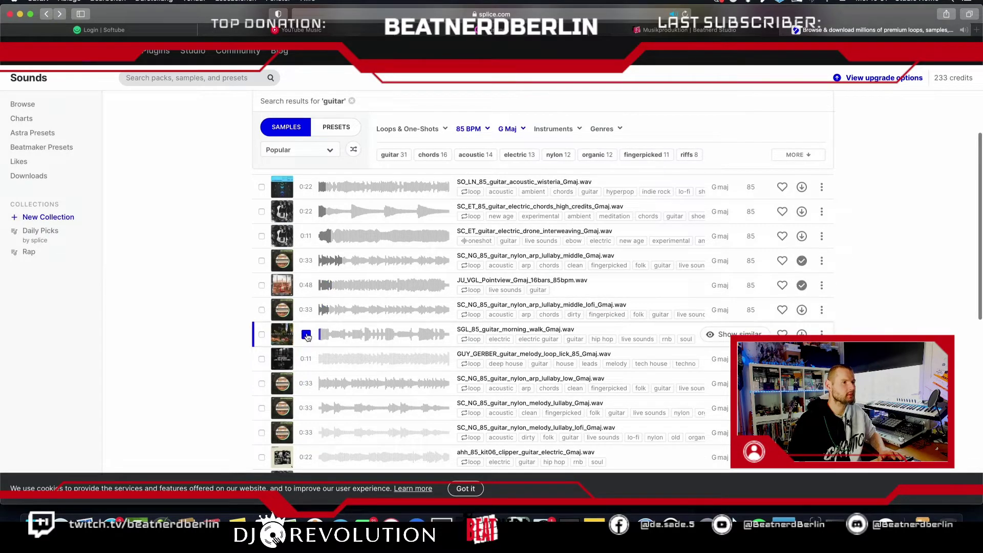
left_click(306, 359)
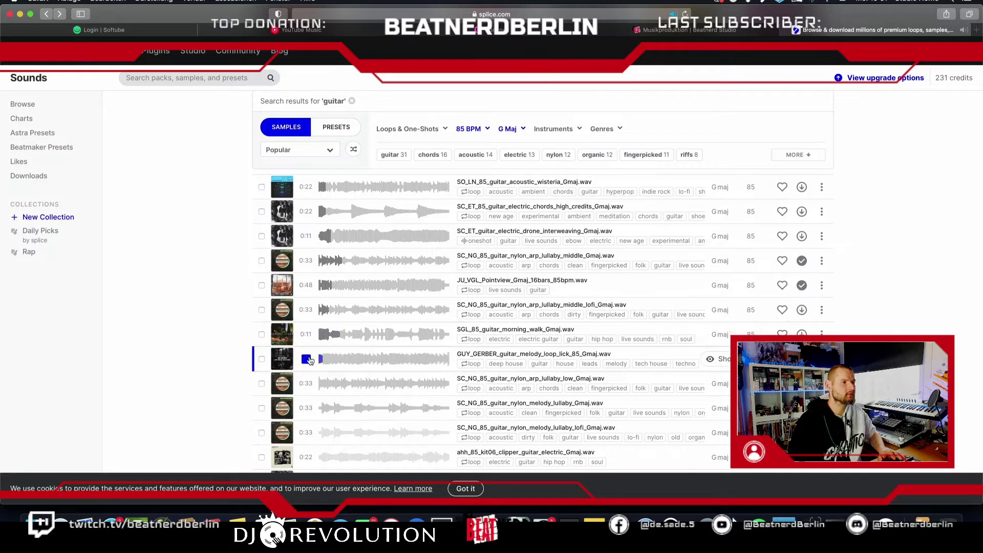
left_click(306, 384)
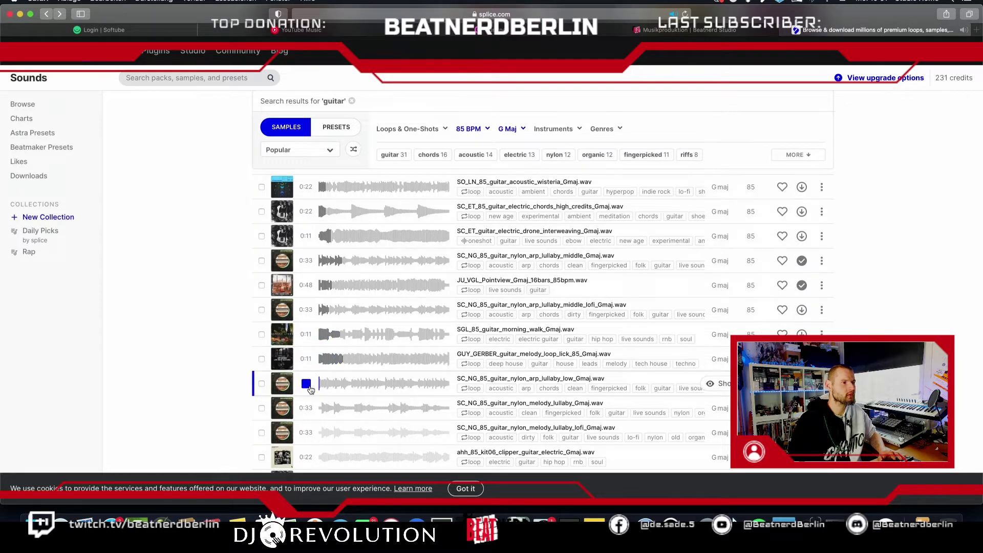
Audition and download the nylon melody lullaby sample, its lofi version and ahh_85_kit06_clipper_guitar_electric_Gmaj.wav.
scroll(314, 395, "down", 1)
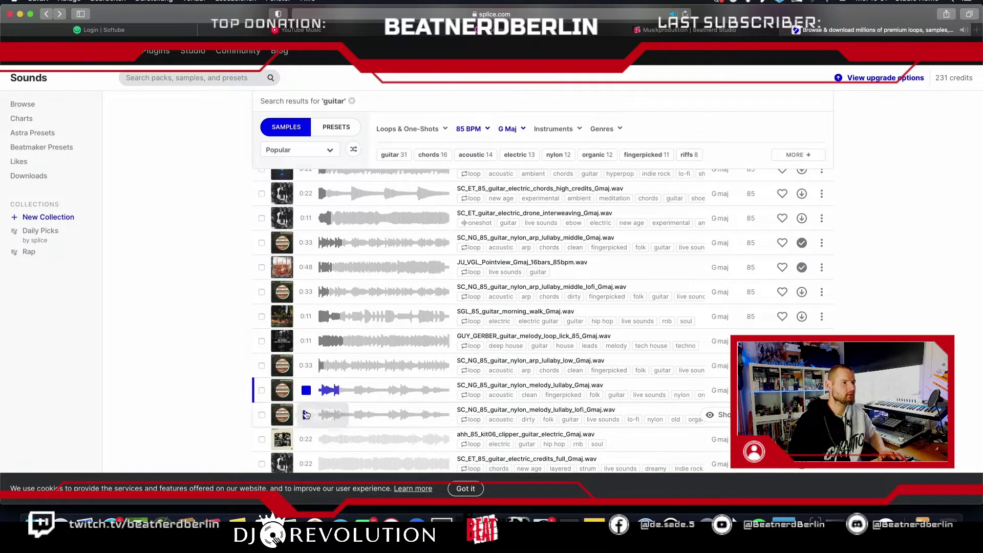
scroll(321, 390, "down", 1)
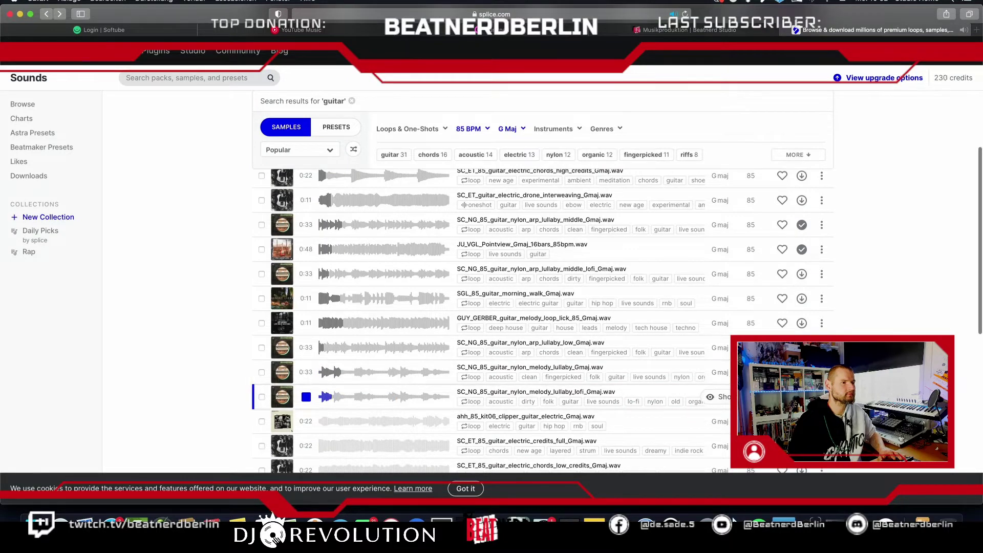
scroll(438, 365, "down", 4)
left_click(306, 341)
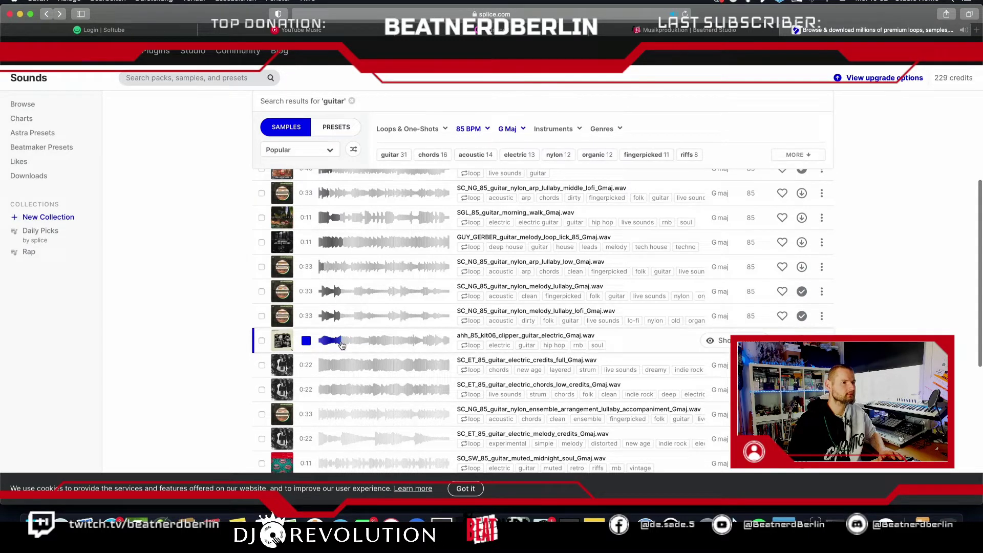
Audition further guitar samples down the list through GUY_GERBER_guitar_melody_loop_ska_85_Gmaj.wav and stop the preview.
left_click(306, 415)
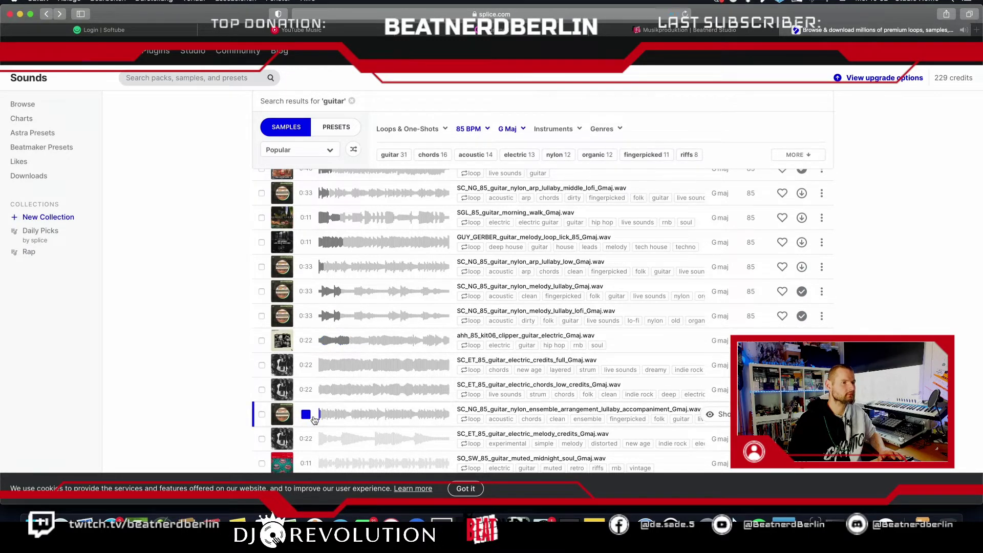
left_click(314, 434)
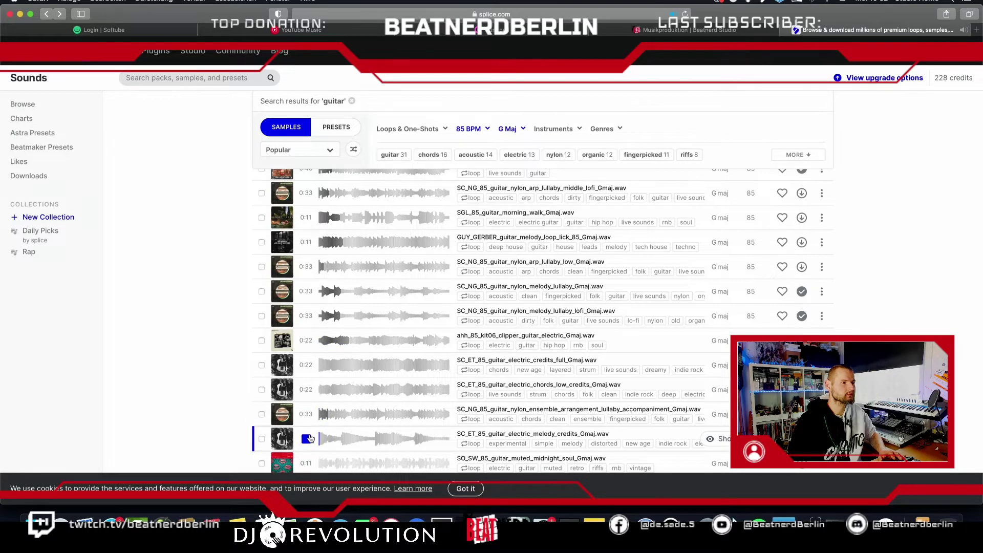
scroll(313, 410, "down", 3)
left_click(313, 390)
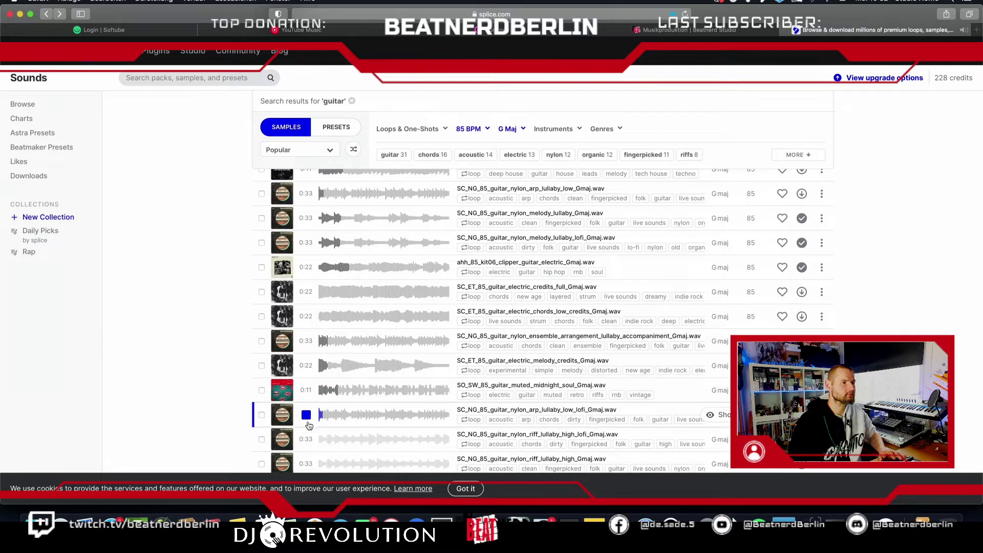
left_click(308, 440)
scroll(307, 420, "down", 5)
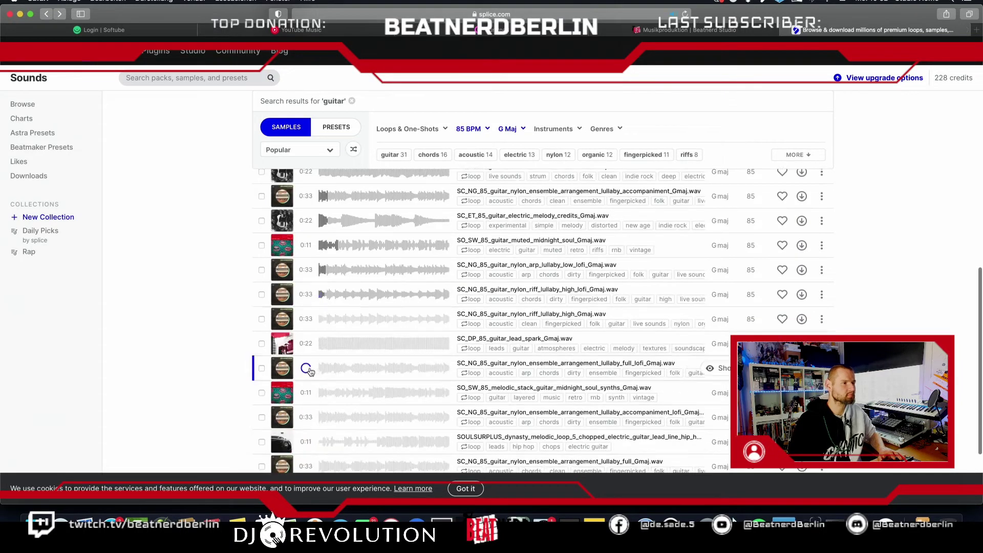
left_click(307, 370)
left_click(306, 392)
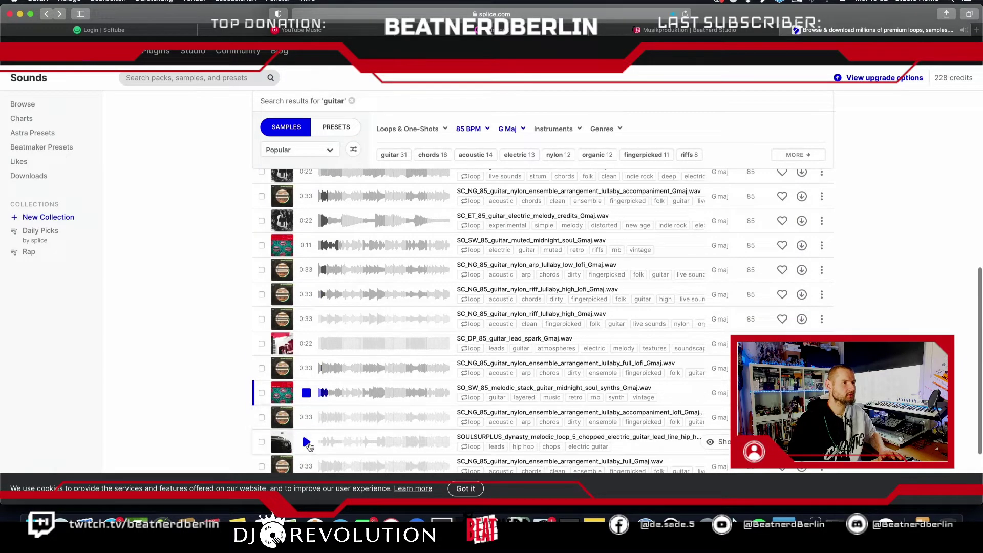
left_click(307, 442)
scroll(312, 409, "down", 5)
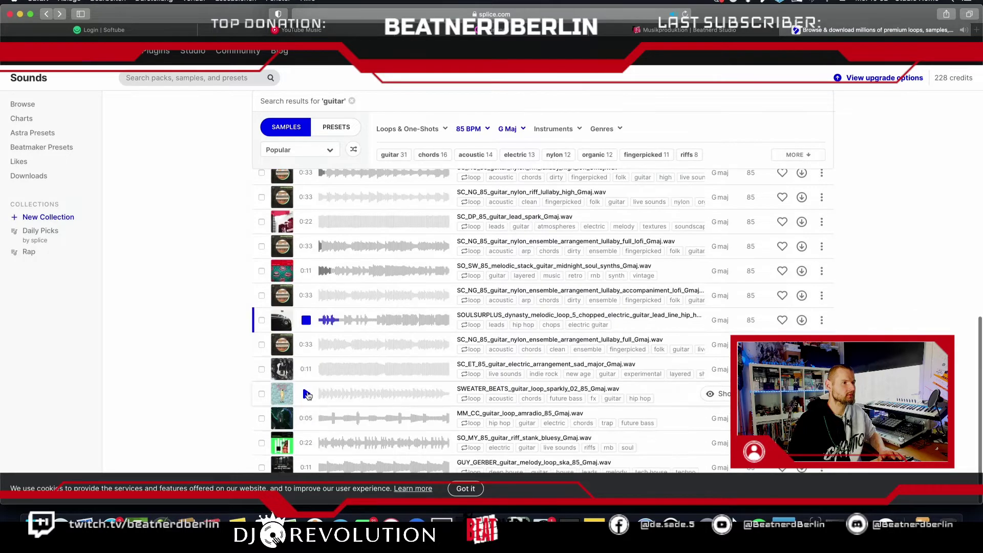
left_click(307, 394)
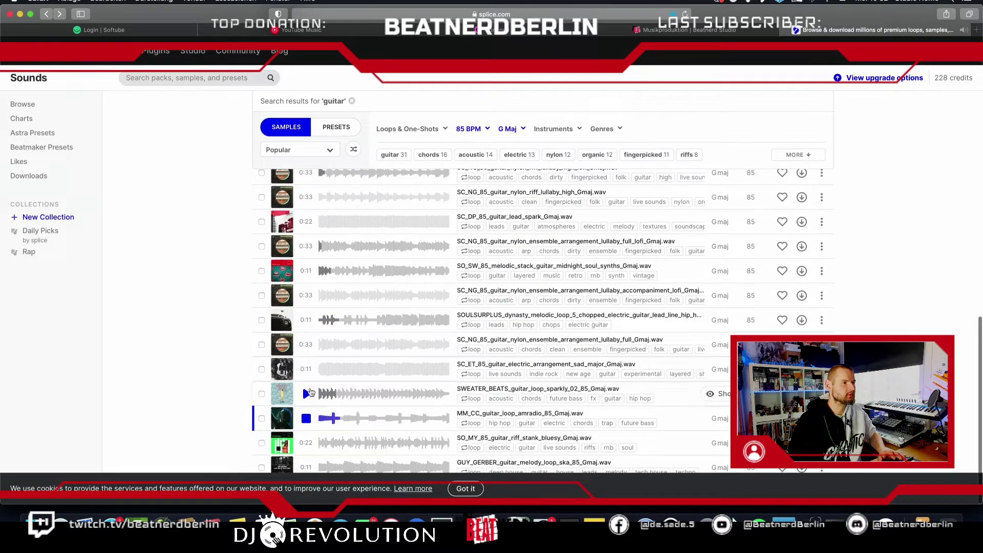
left_click(306, 444)
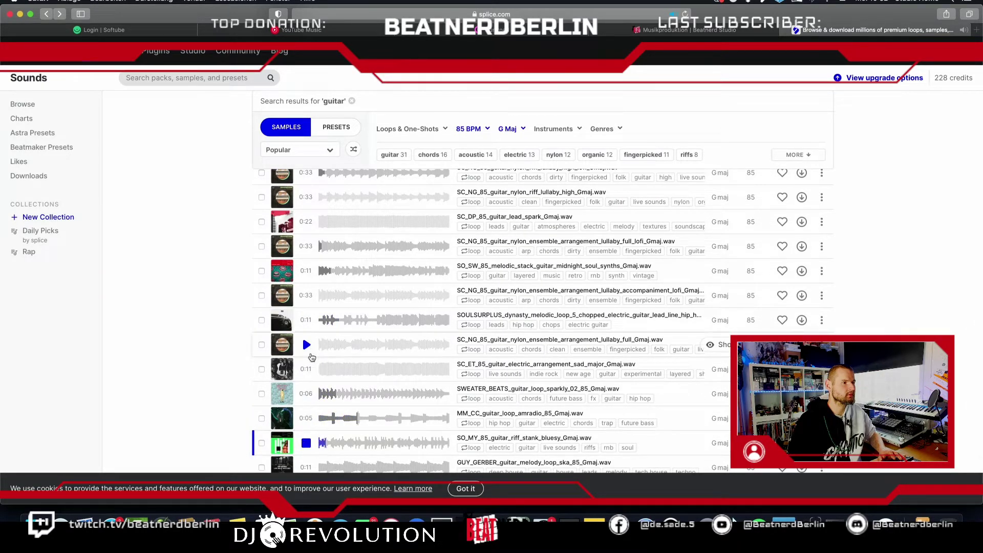
left_click(307, 468)
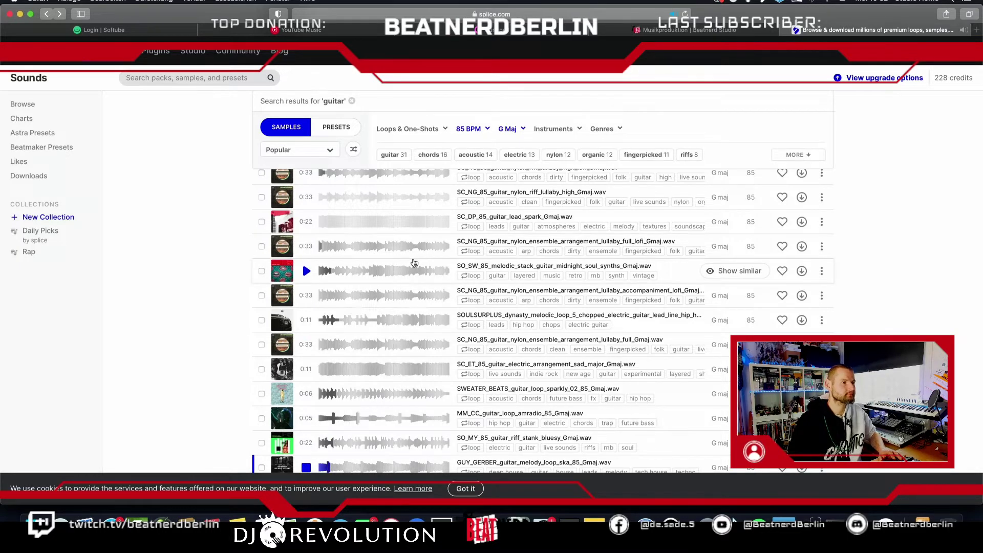
left_click(307, 468)
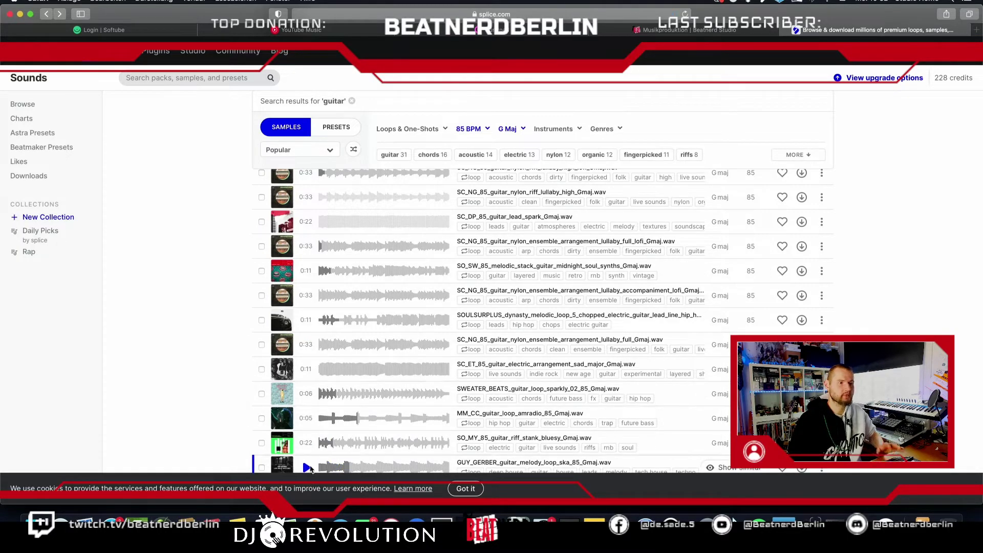
Switch to Logic Pro and duplicate the Git 3 track four times to make room for the downloaded samples.
left_click(620, 512)
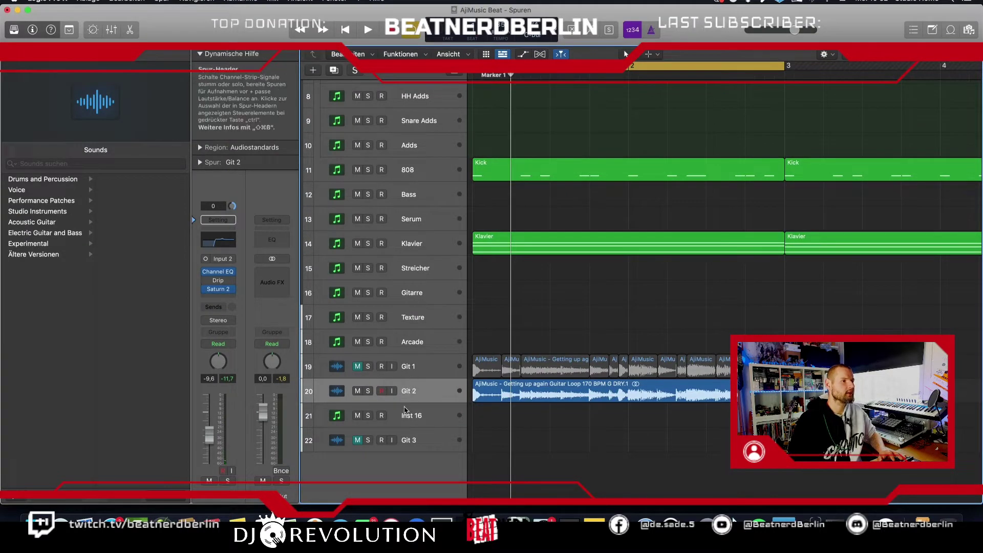
left_click(409, 435)
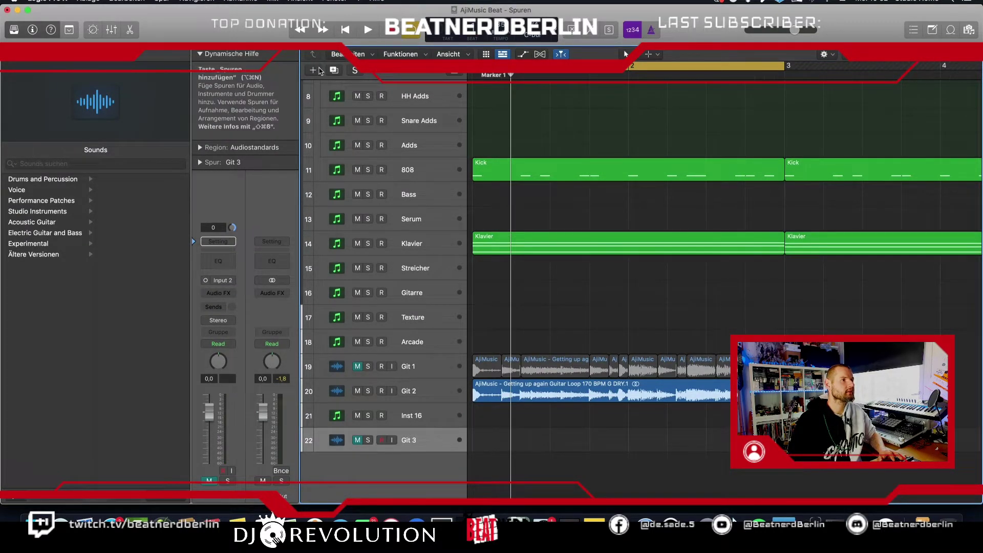
left_click(333, 70)
left_click(332, 71)
left_click(333, 70)
left_click(332, 71)
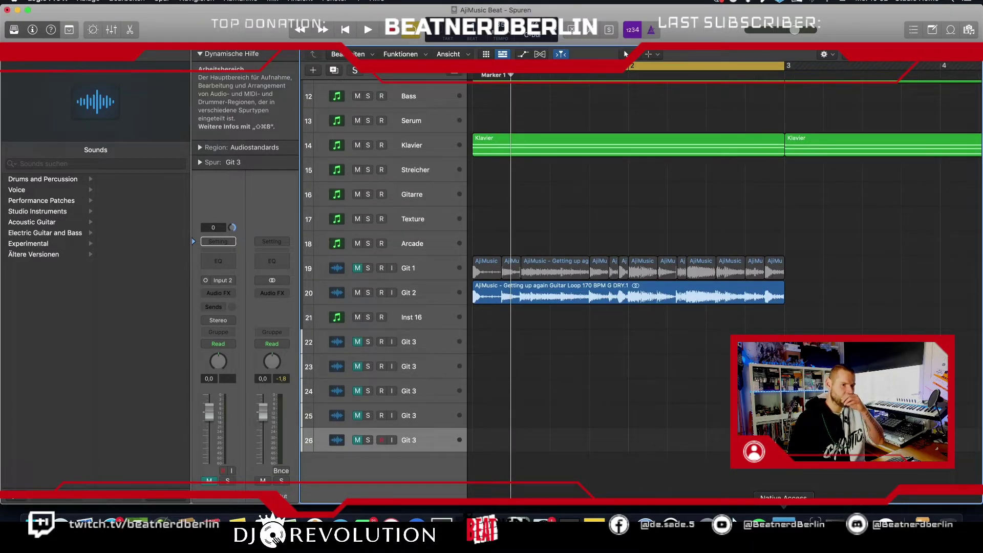
Switch to Splice, open the library's Sounds list and audition the downloaded nylon melody lullaby, Pointview and nylon arp lullaby samples.
left_click(885, 519)
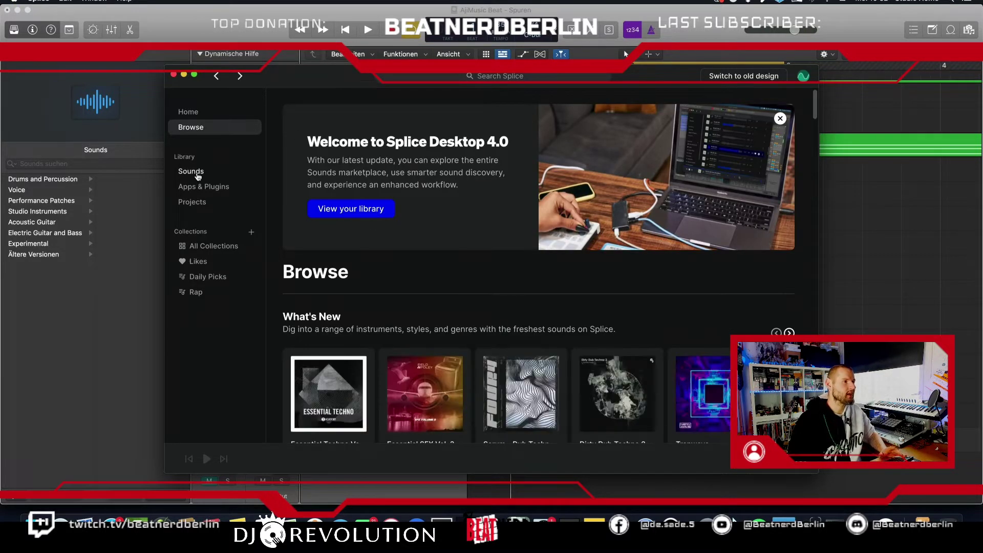
left_click(198, 175)
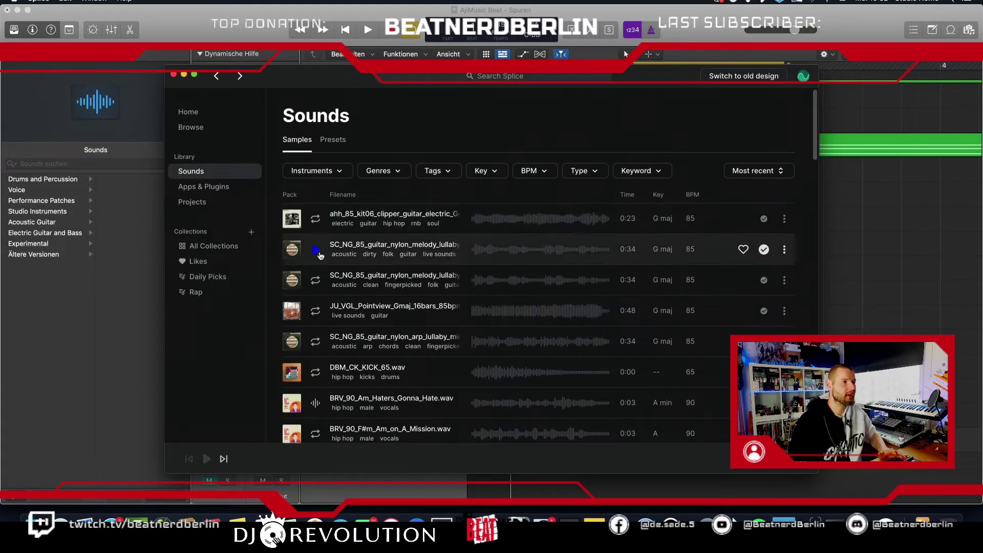
left_click(315, 281)
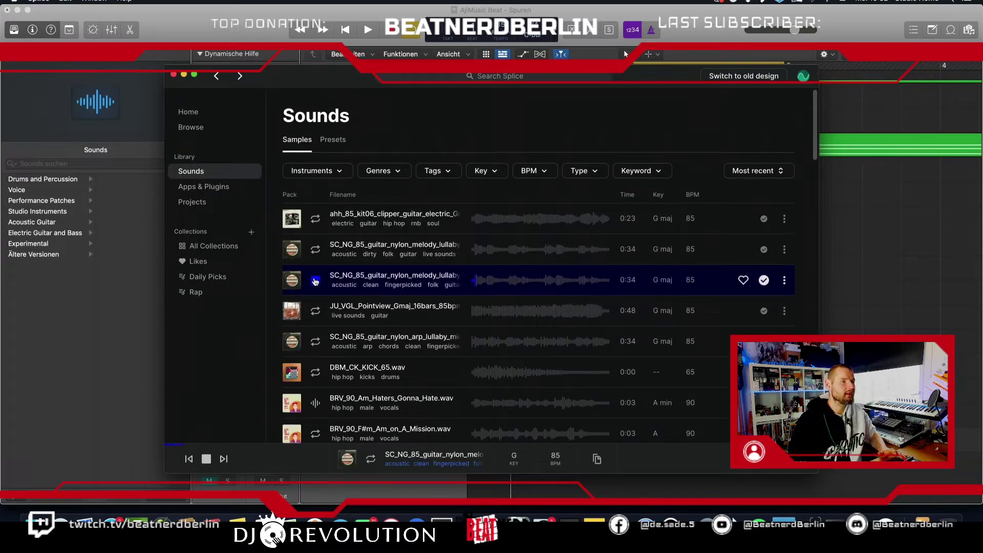
left_click(317, 311)
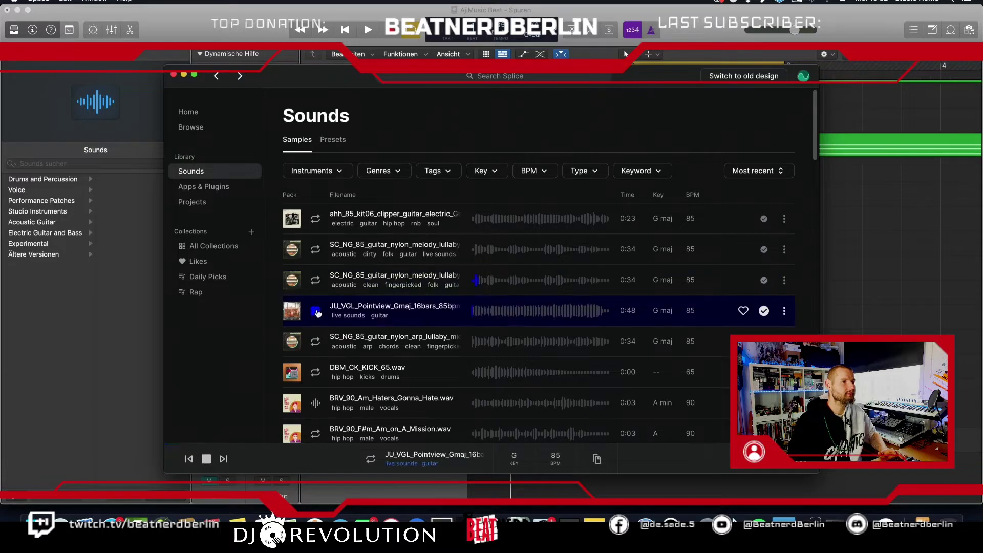
left_click(316, 343)
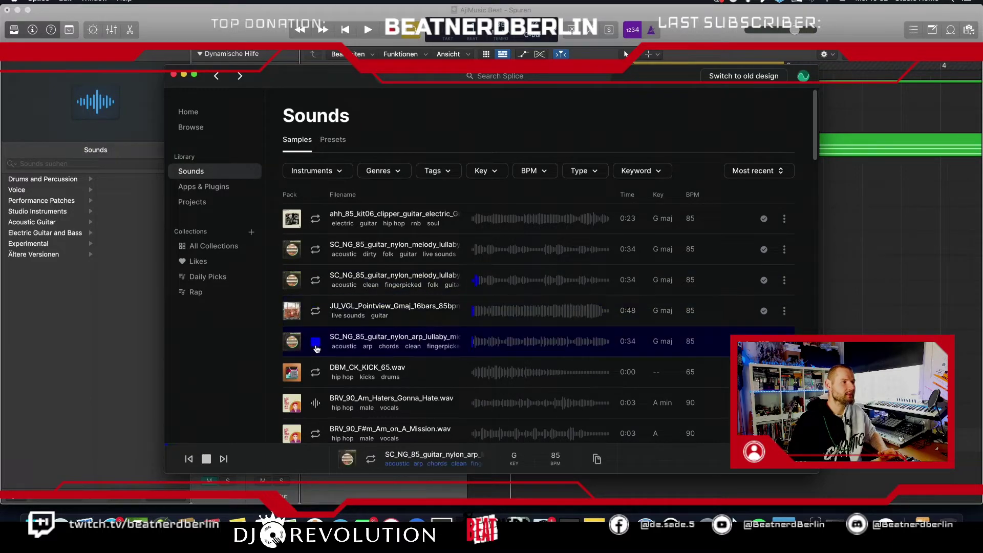
left_click(316, 349)
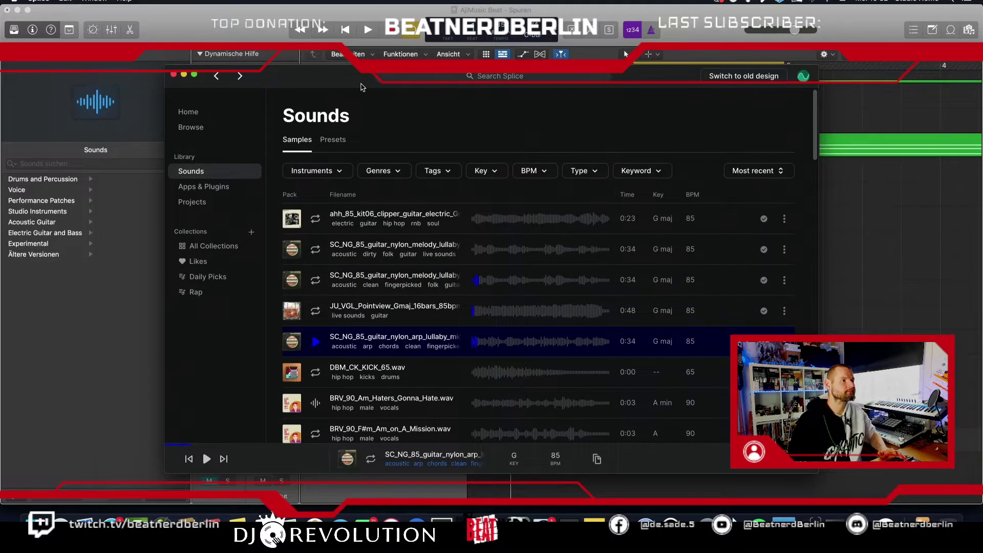
Place the nylon arp, Pointview, nylon melody, lofi melody and clipper electric samples at bar 1 on Logic Pro tracks 22 to 26.
left_click_drag(363, 86, 770, 78)
left_click_drag(796, 336, 489, 349)
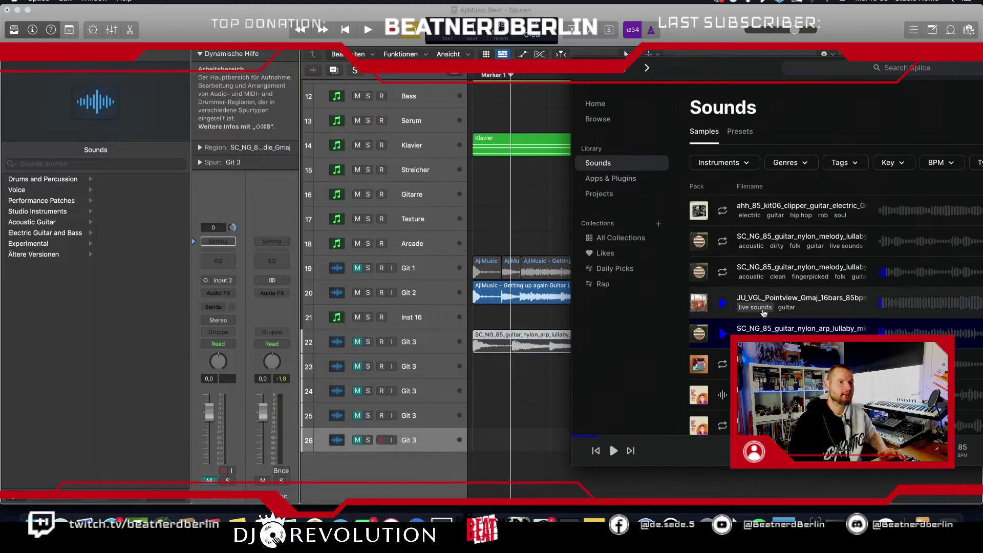
left_click_drag(761, 307, 489, 374)
left_click_drag(791, 273, 479, 396)
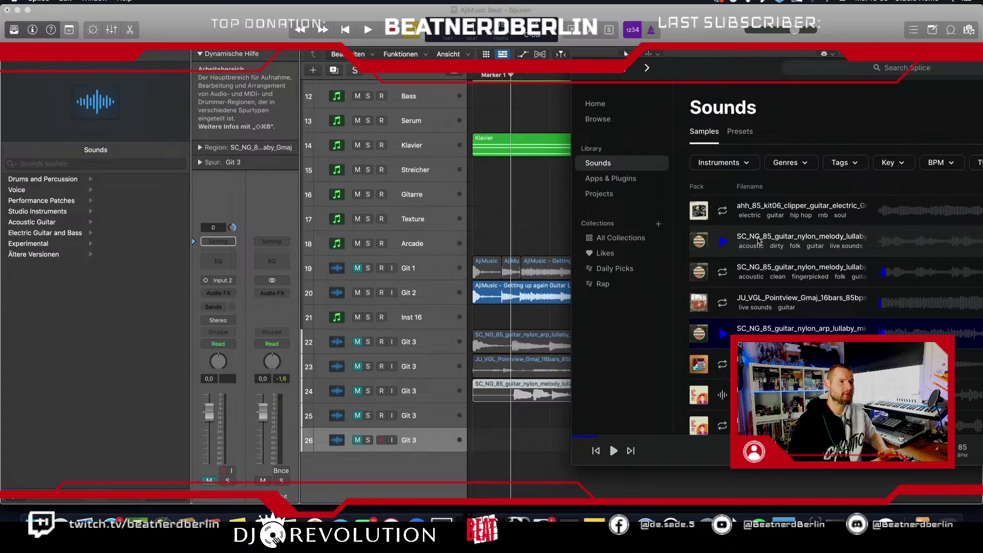
left_click_drag(759, 241, 483, 423)
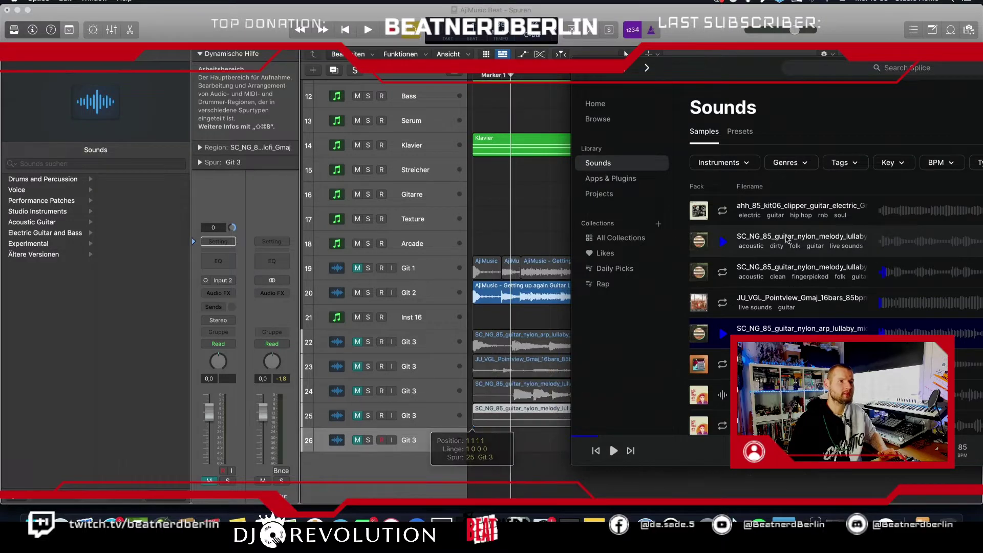
left_click_drag(759, 210, 495, 440)
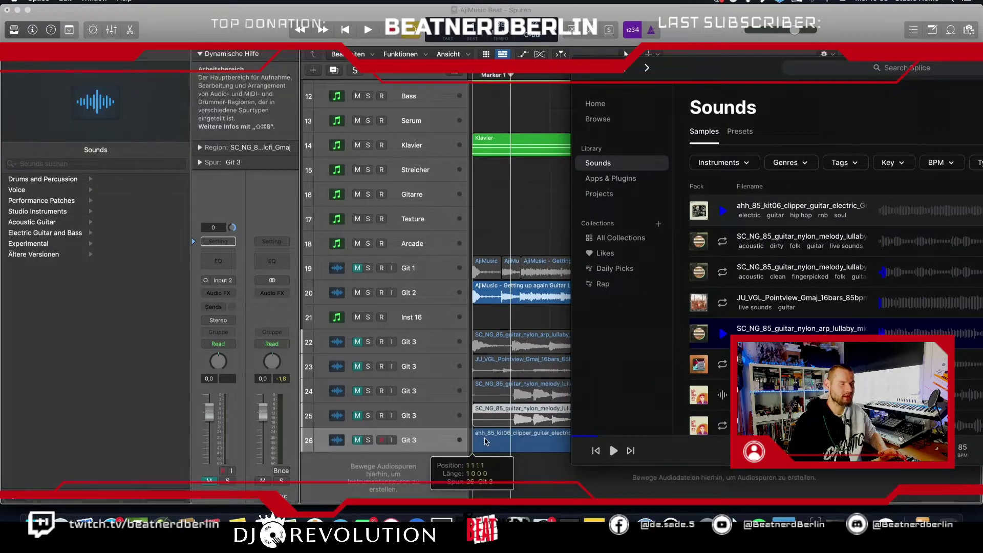
left_click(500, 449)
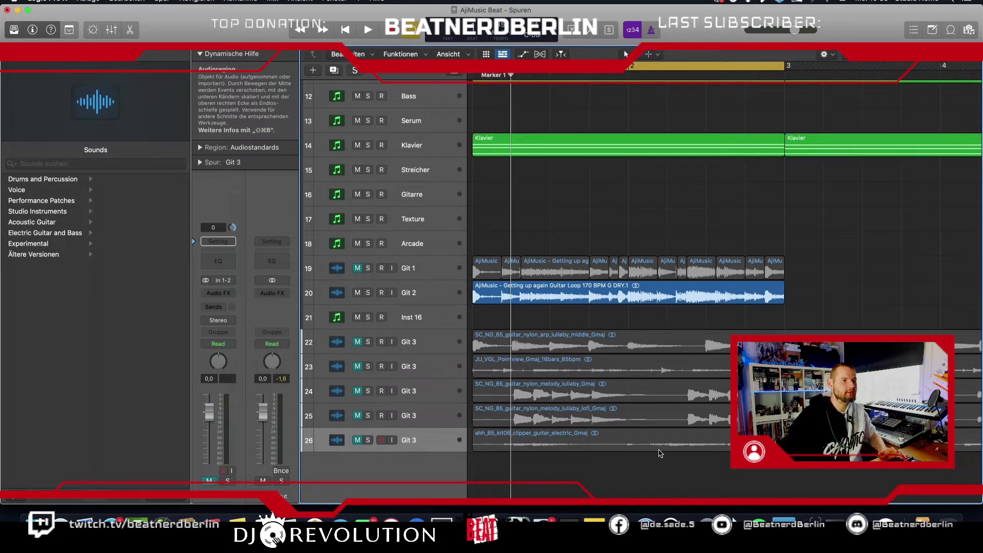
Unmute track 22 and play it, muting Klavier and Git 2 to hear the nylon arp lullaby sample alone.
scroll(660, 454, "down", 2)
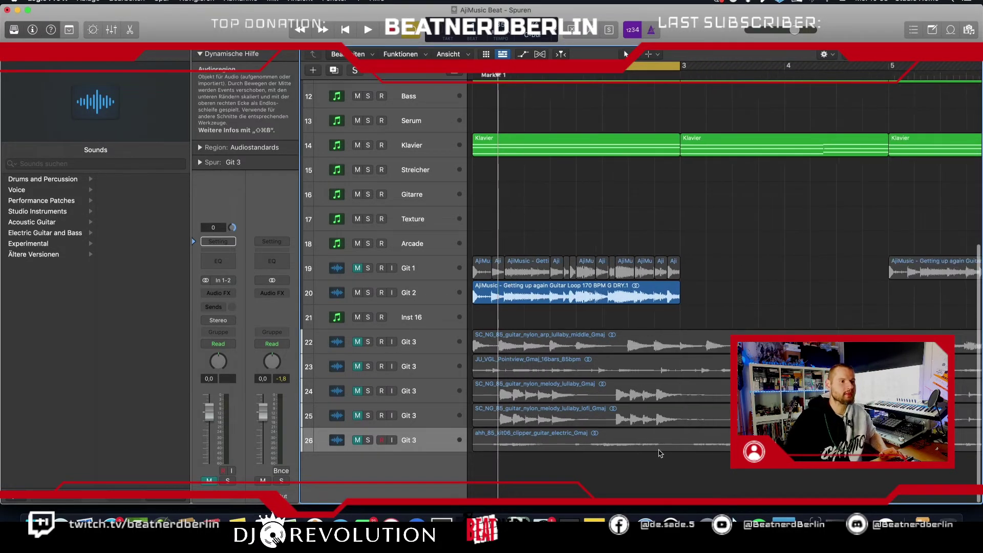
scroll(661, 453, "down", 4)
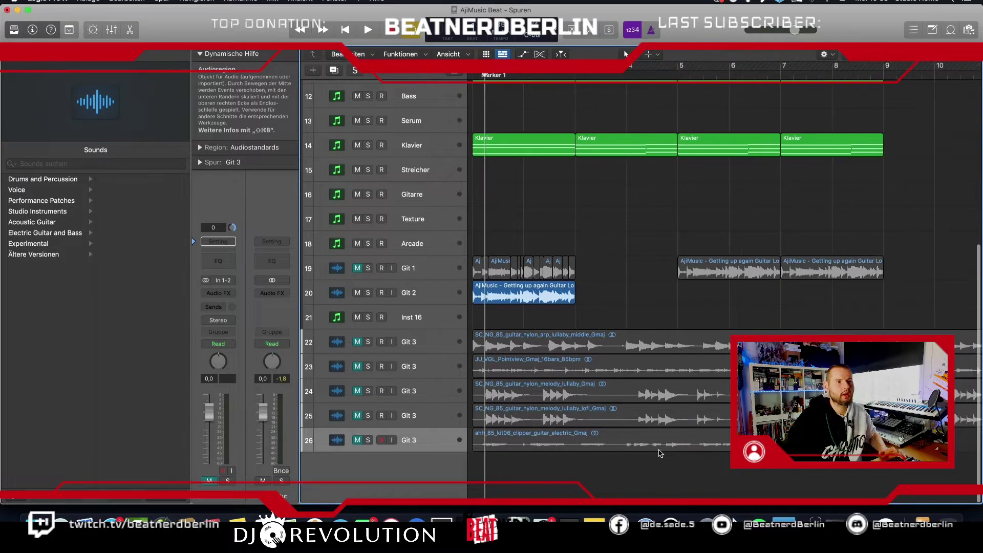
scroll(661, 453, "down", 4)
scroll(660, 453, "up", 8)
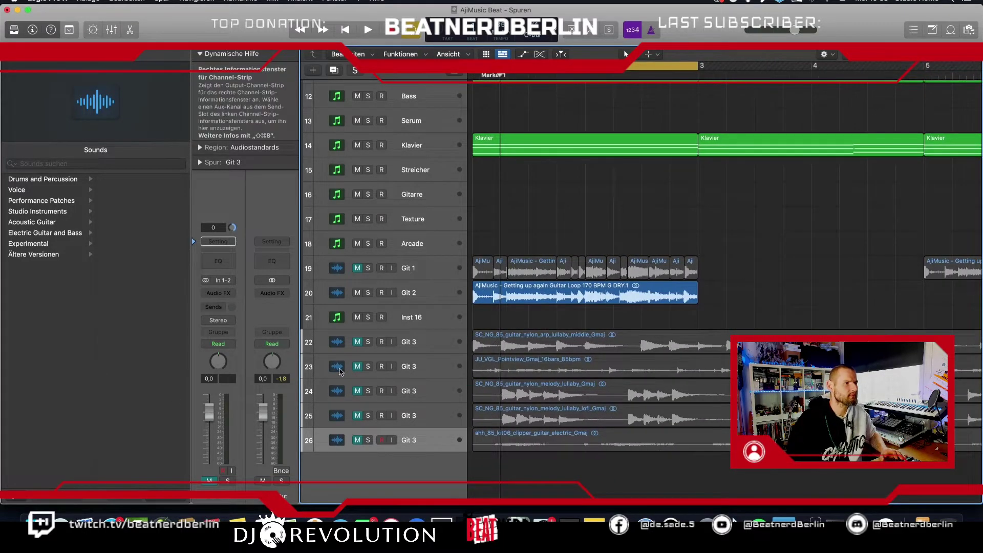
left_click(358, 341)
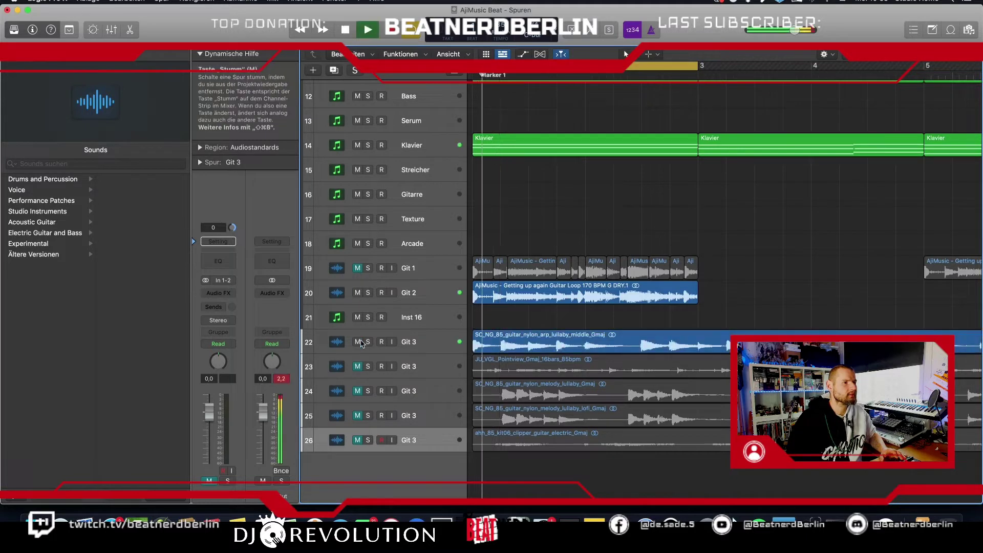
key("space")
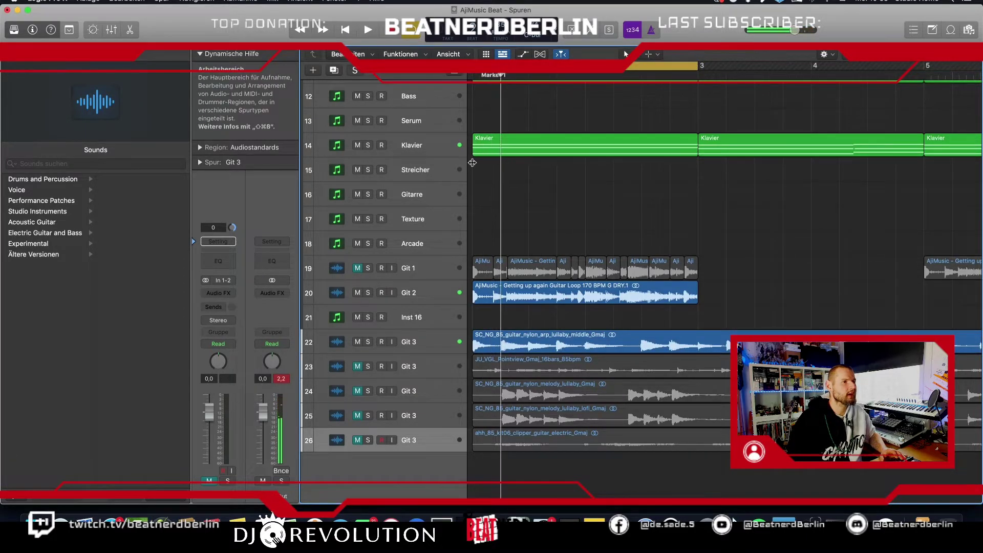
left_click(357, 145)
left_click(357, 293)
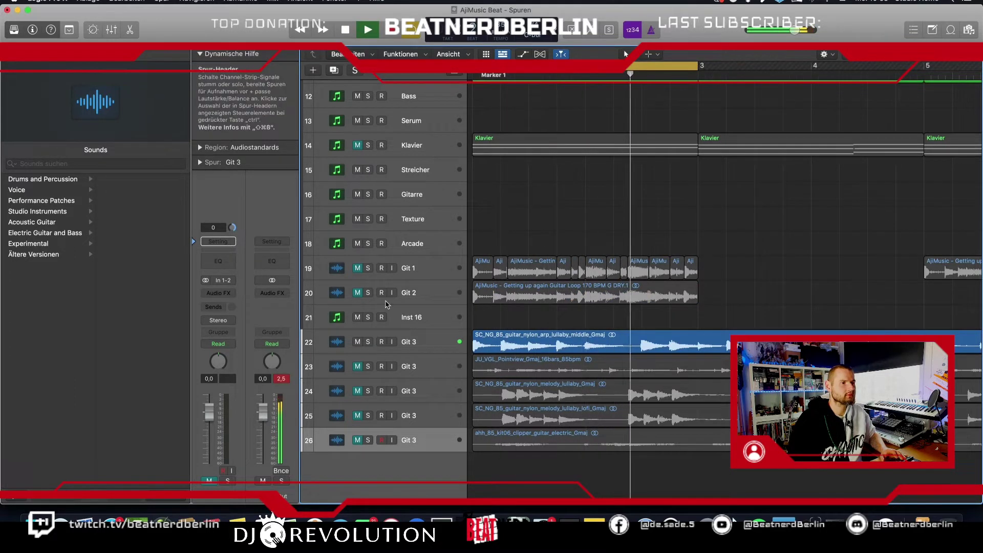
key("space")
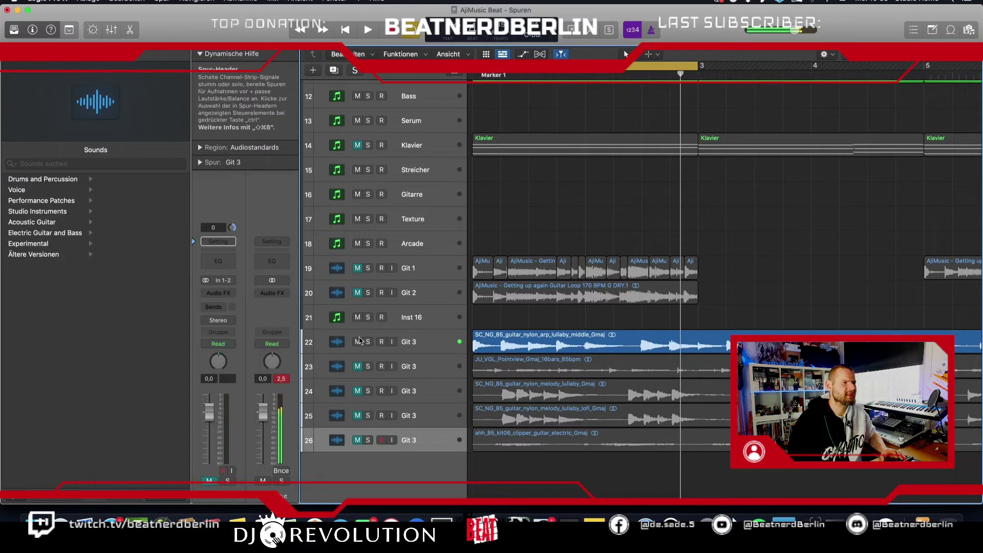
Audition the Pointview sample on track 23 and the nylon melody lullaby on track 24, each with the other guitar tracks muted.
left_click(357, 367)
key("space")
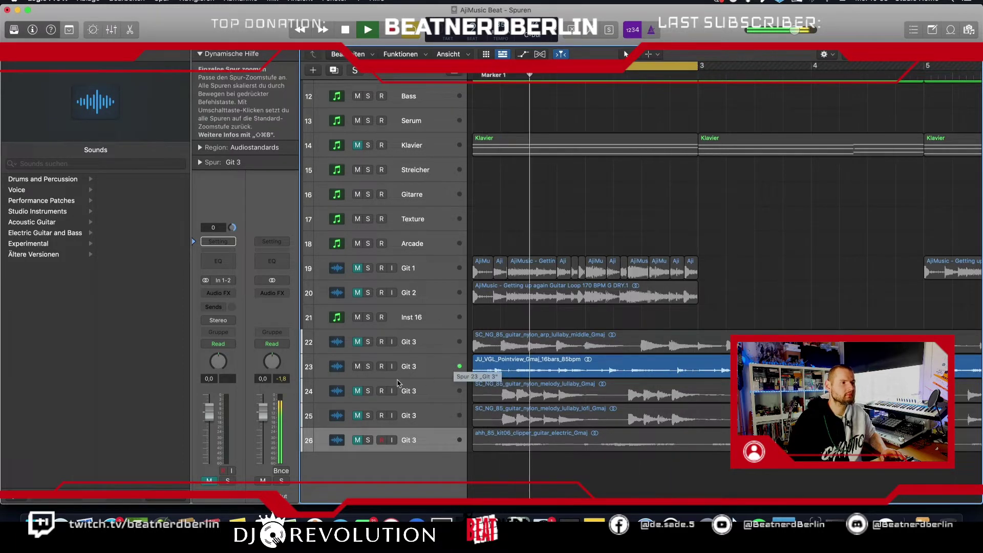
key("space")
left_click(357, 366)
left_click(358, 391)
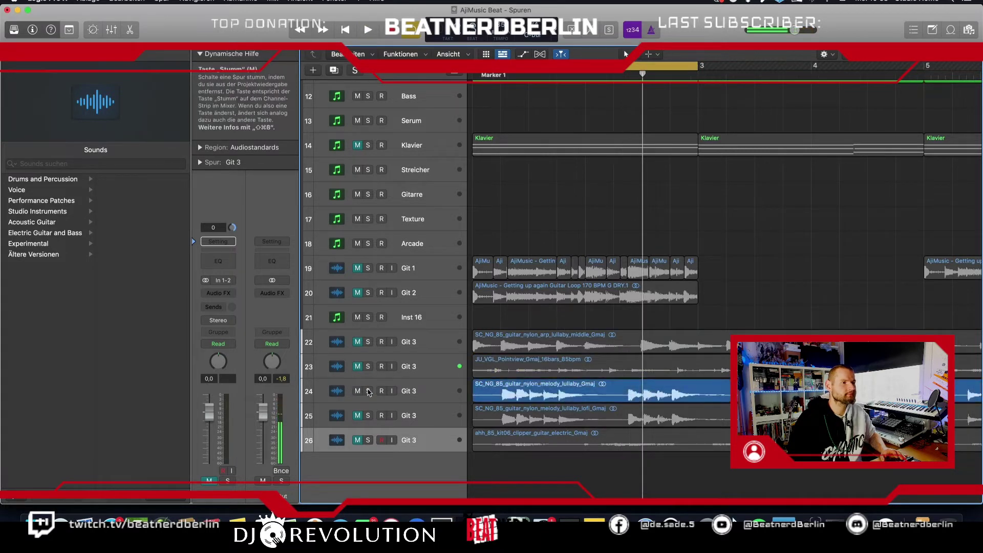
key("space")
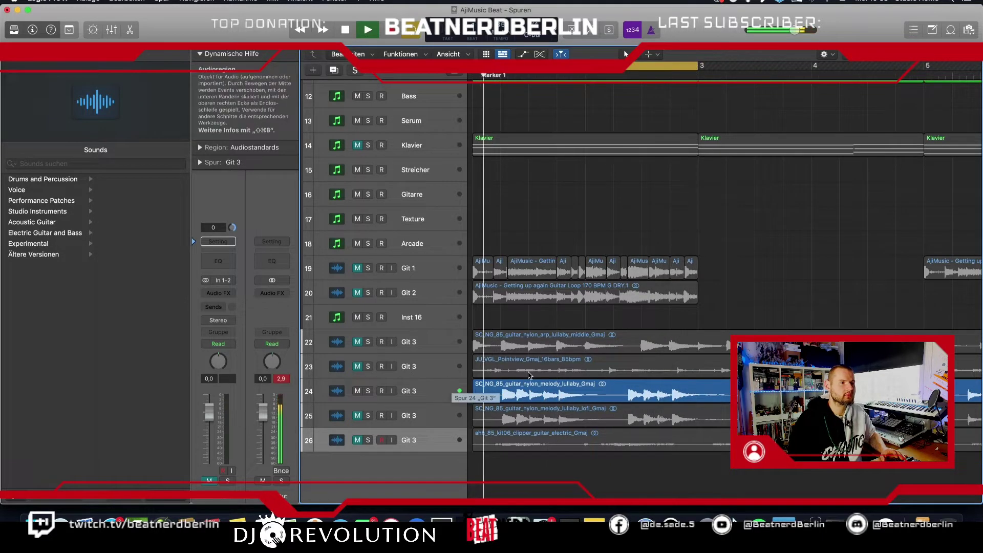
key("space")
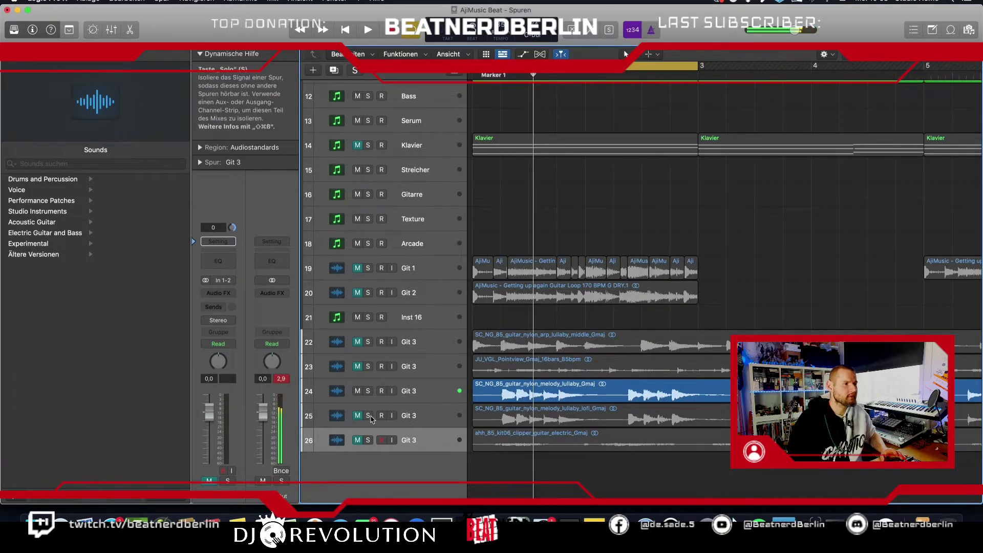
Compare the lofi lullaby melody on track 25 with the clean version on track 24 and delete the lofi region.
left_click(359, 392)
left_click(361, 415)
key("space")
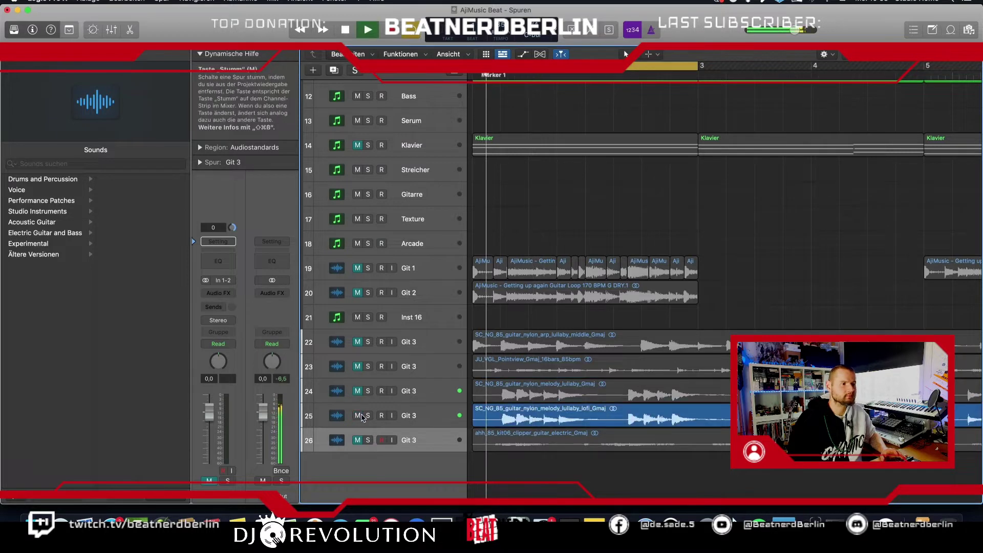
key("space")
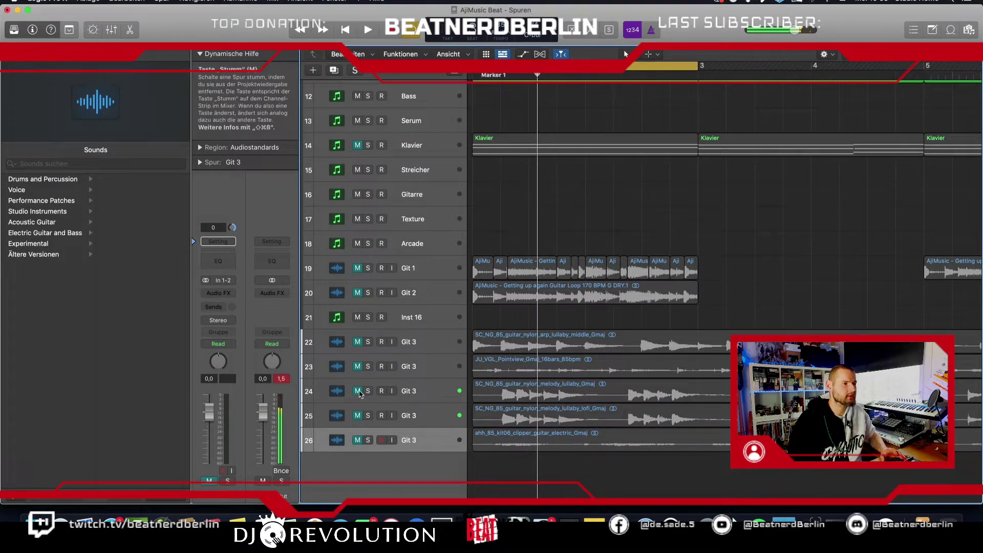
left_click(360, 393)
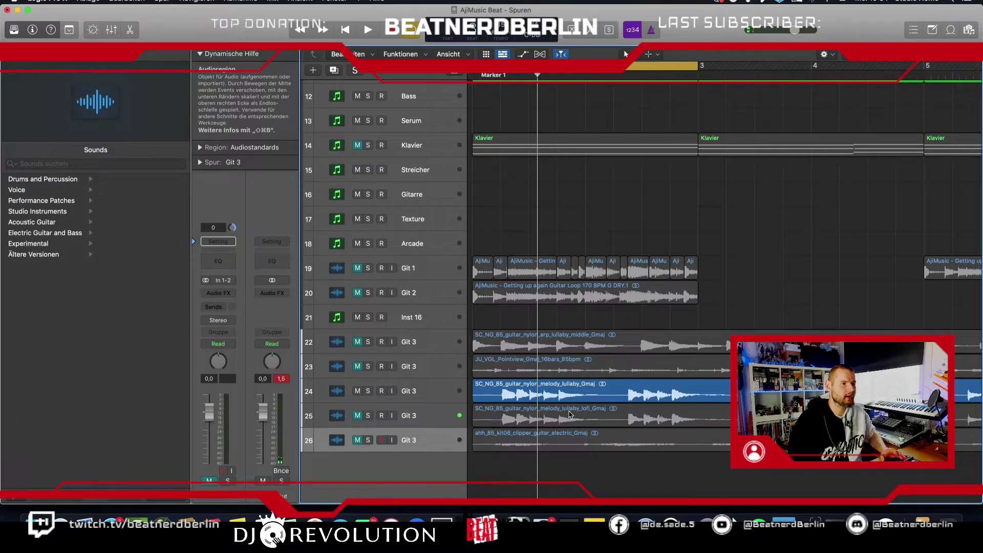
left_click(570, 413)
key("Delete")
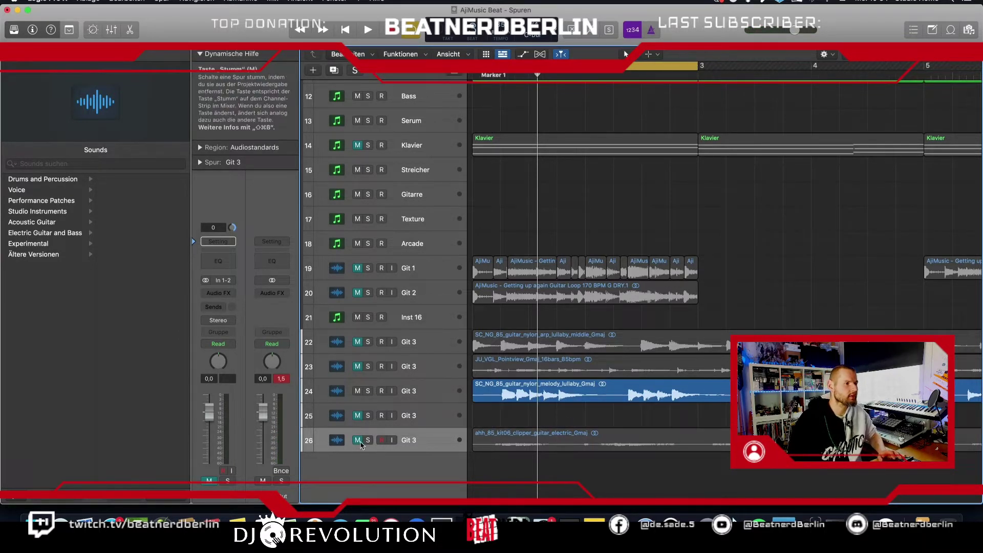
Audition the clipper electric guitar sample on track 26 with track 24 muted, and mute track 26 again.
left_click(359, 440)
left_click(358, 391)
key("space")
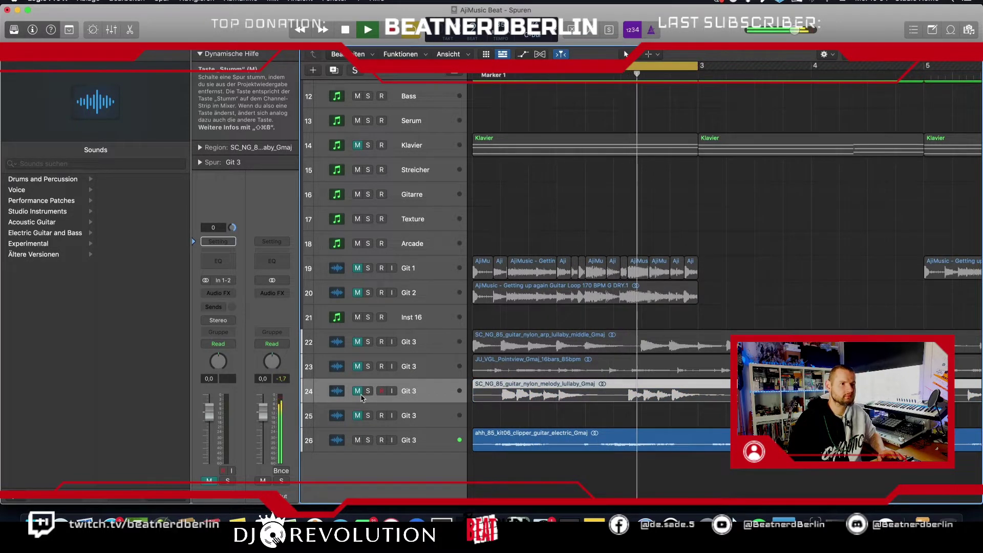
key("space")
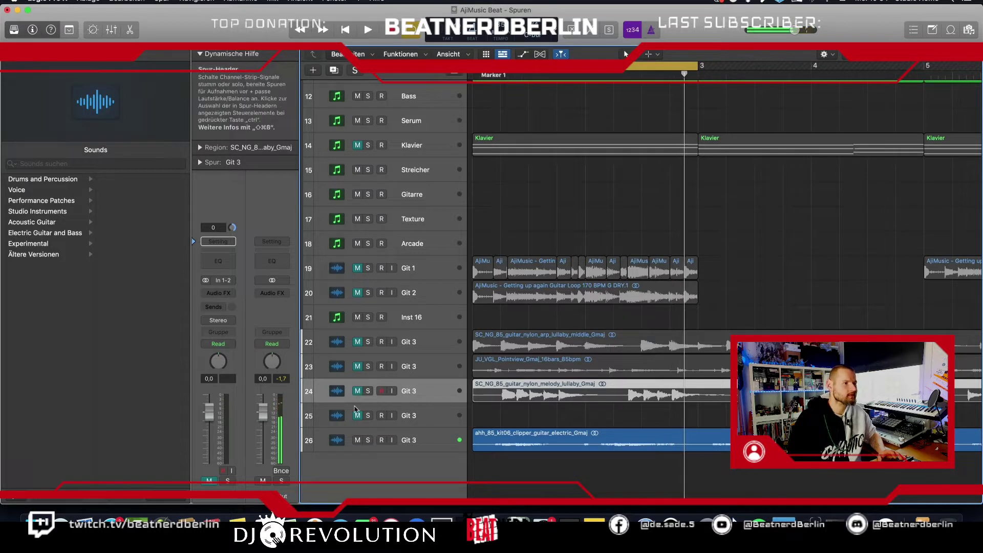
left_click(357, 440)
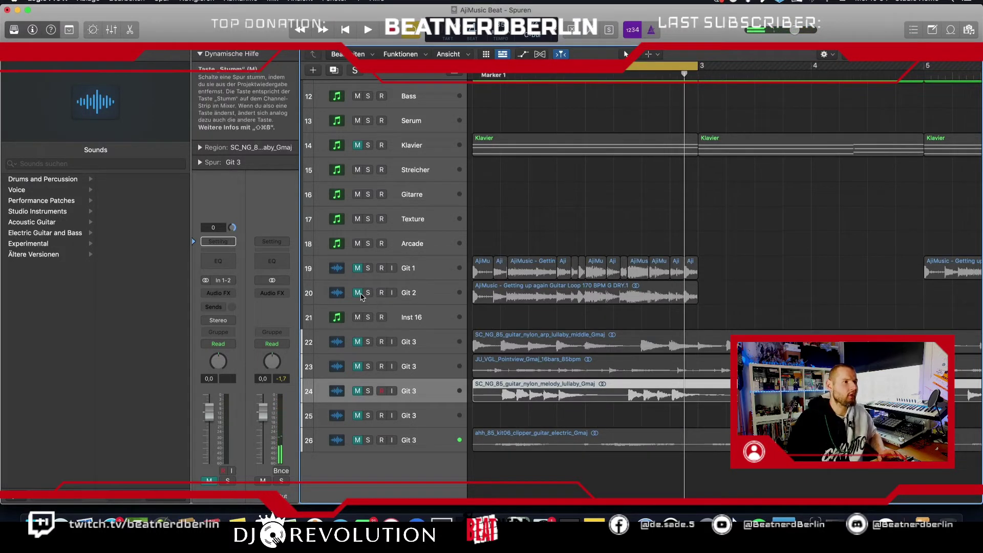
Unmute Git 2 and track 24 and play the original guitar loop together with the nylon melody lullaby.
left_click(484, 300)
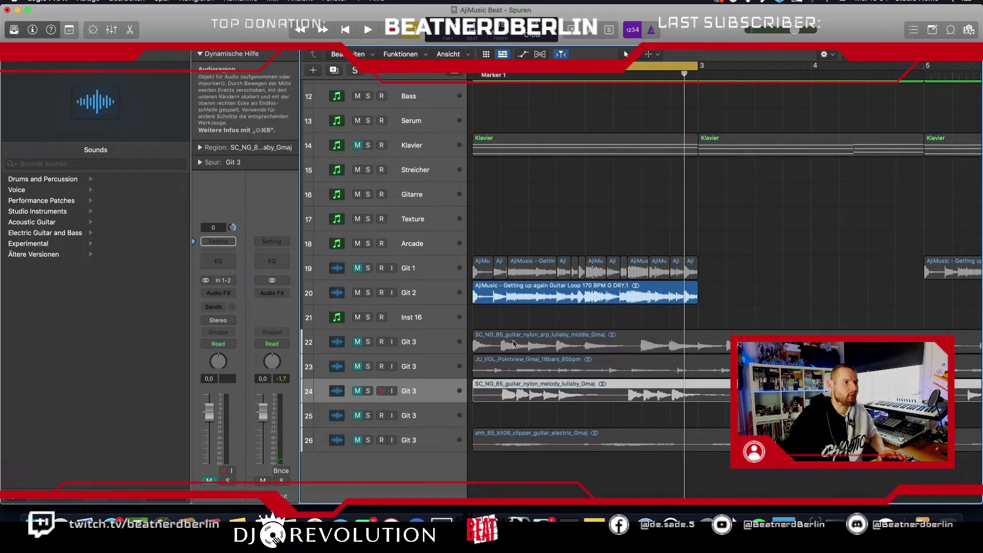
scroll(518, 347, "up", 4)
scroll(518, 347, "left", 5)
key("space")
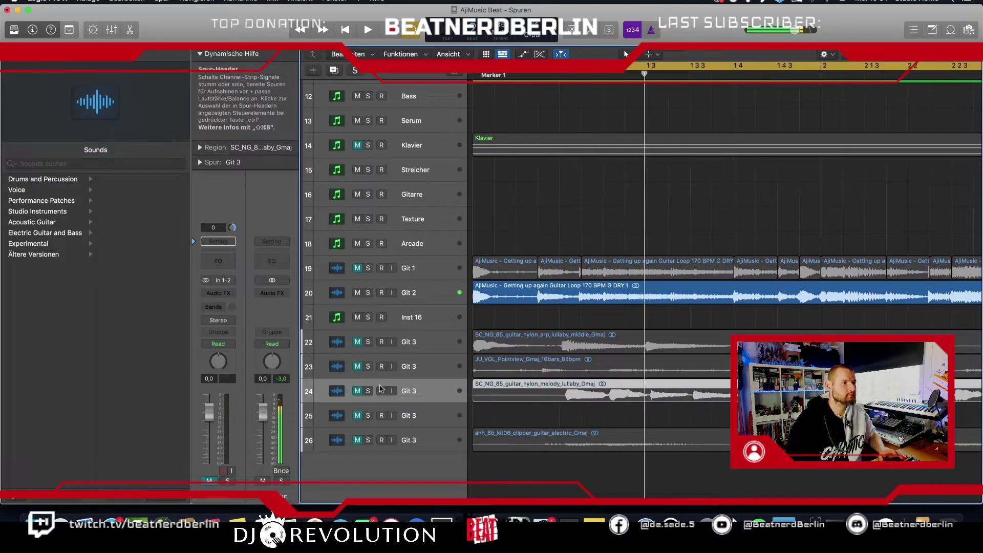
left_click(358, 391)
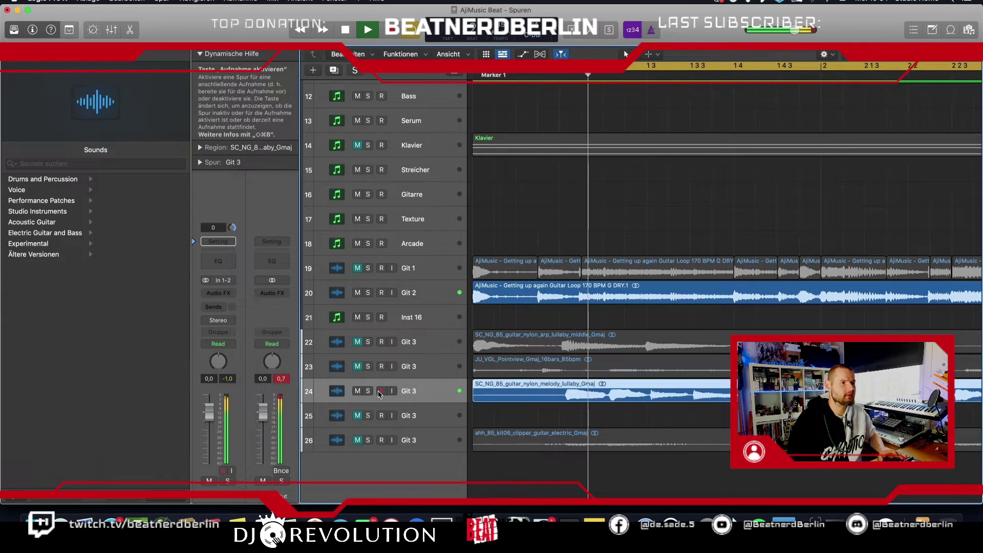
key("space")
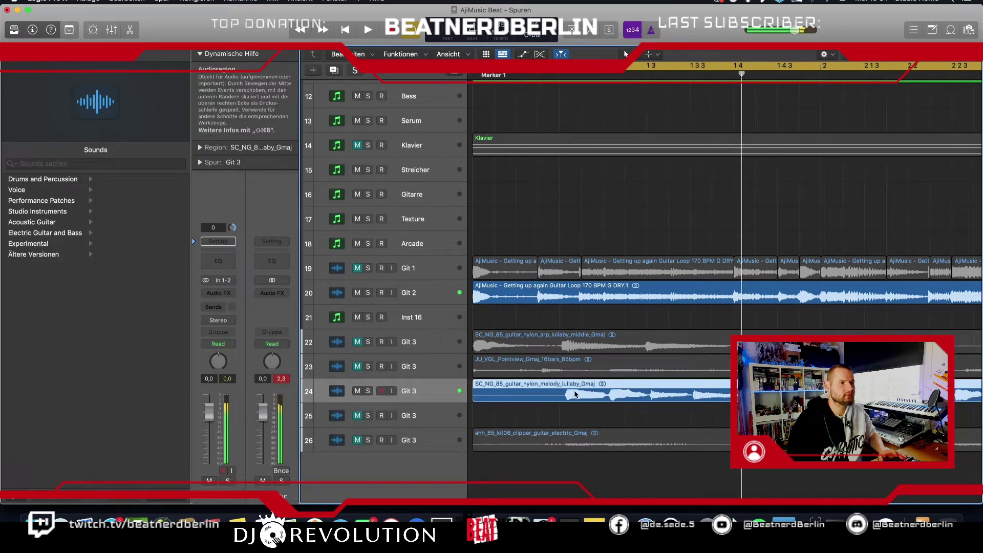
Shift the nylon melody lullaby region slightly over one beat later, lower track 24's volume to -7.0 and play the result.
left_click_drag(575, 394, 684, 394)
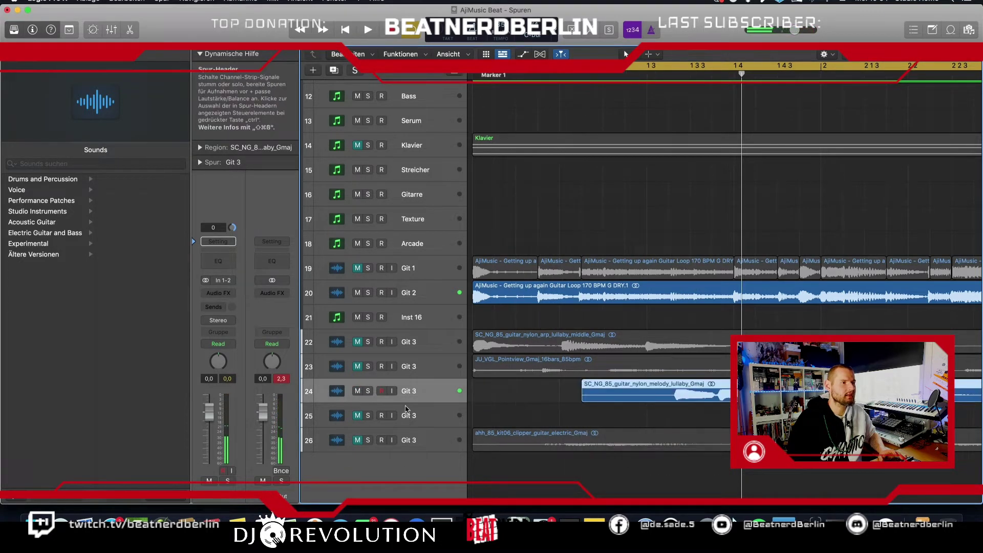
left_click_drag(209, 412, 208, 431)
key("space")
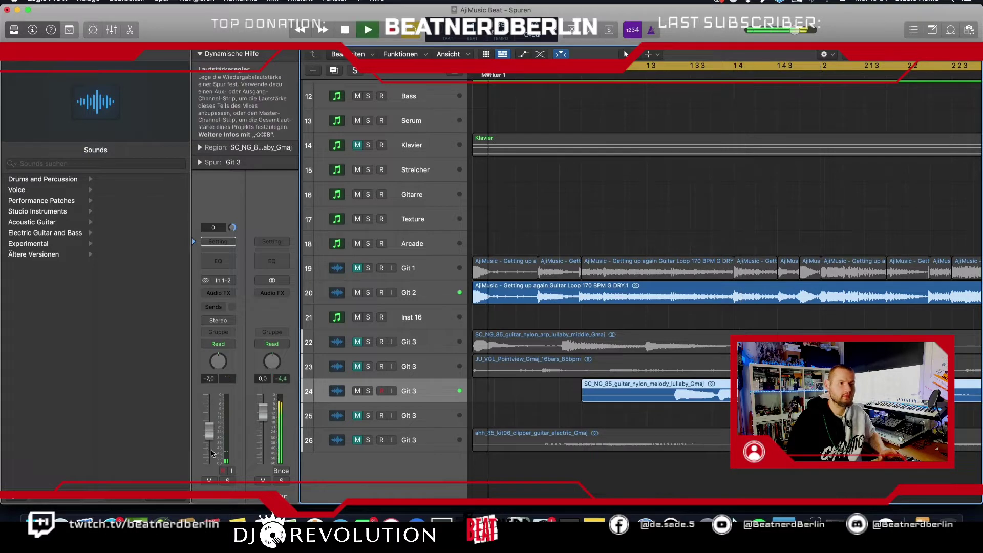
Move the nylon melody lullaby region earlier, starting about half a beat into bar 1, and play it with the beat.
key("space")
left_click_drag(594, 392, 523, 393)
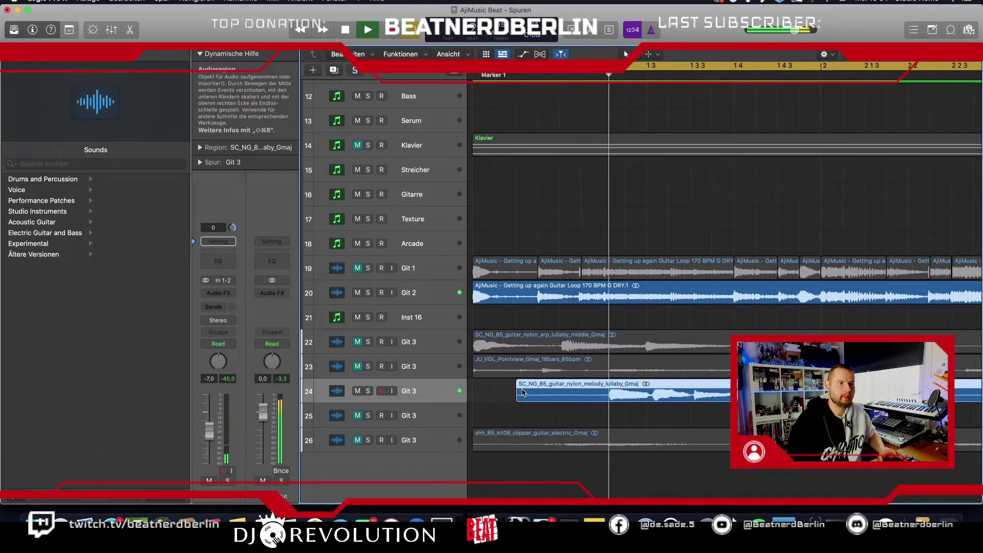
key("space")
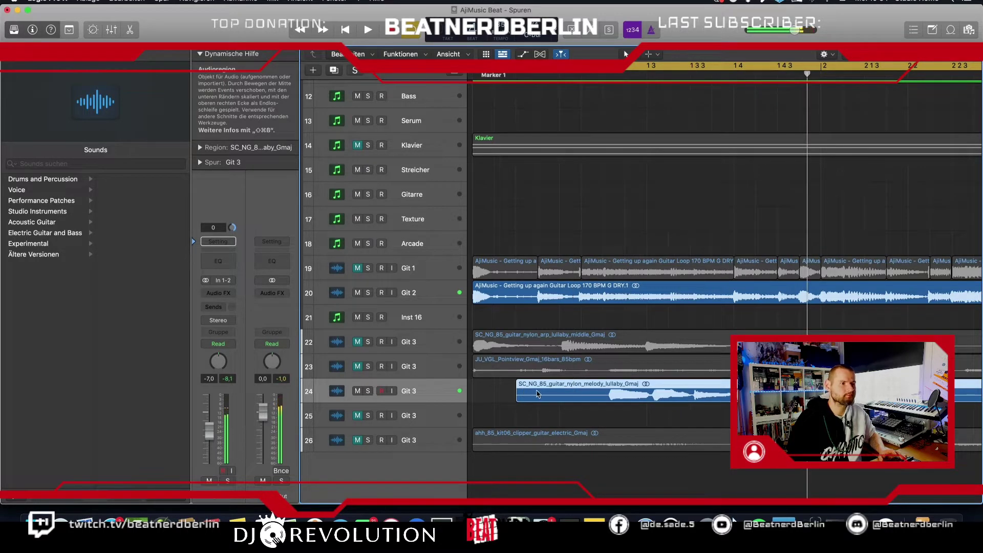
Delete the nylon melody lullaby region and remove the two empty Git 3 tracks, 24 and 25.
key("Delete")
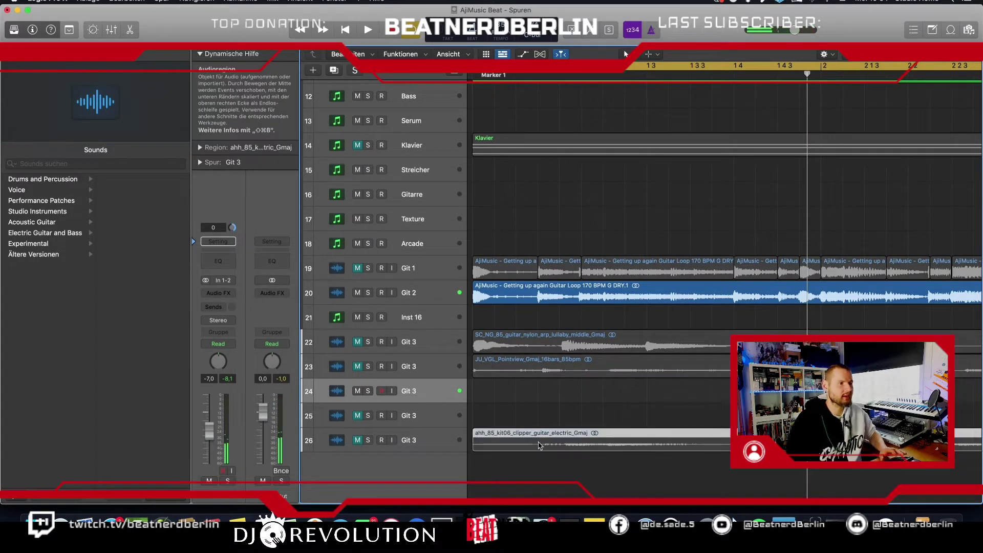
left_click(429, 415)
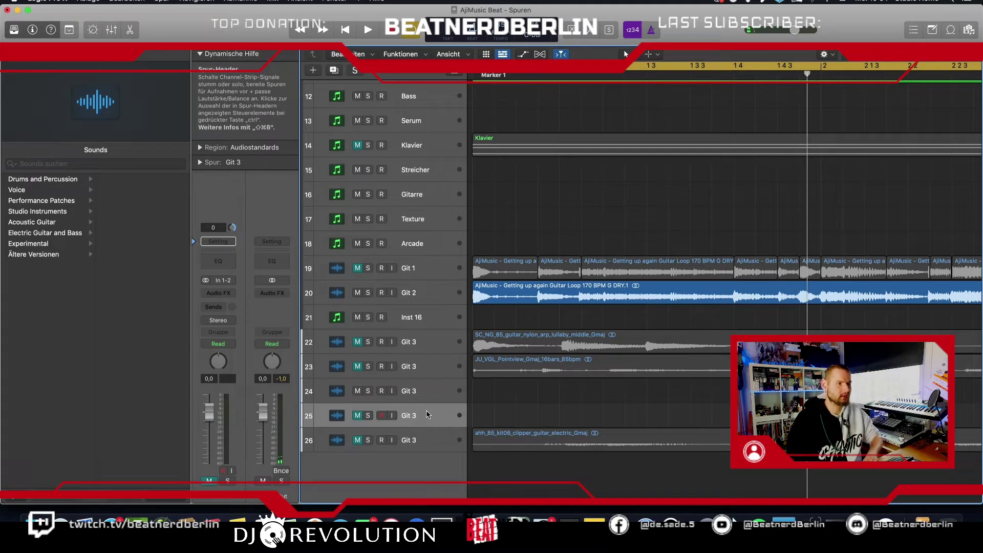
key("super+BackSpace")
left_click(409, 415)
key("super+BackSpace")
Unmute the clipper electric guitar track and audition it together with Git 2 and the beat.
left_click(359, 439)
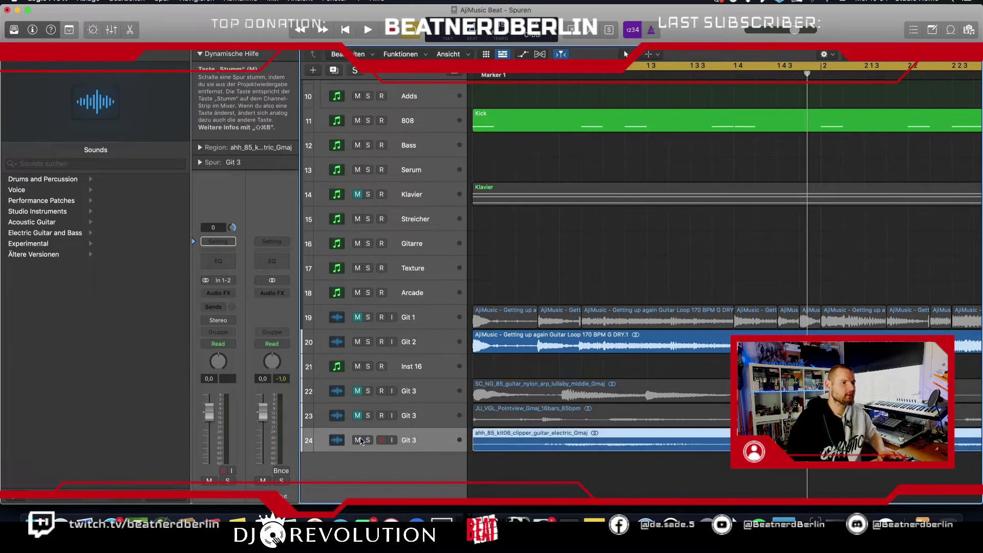
key("space")
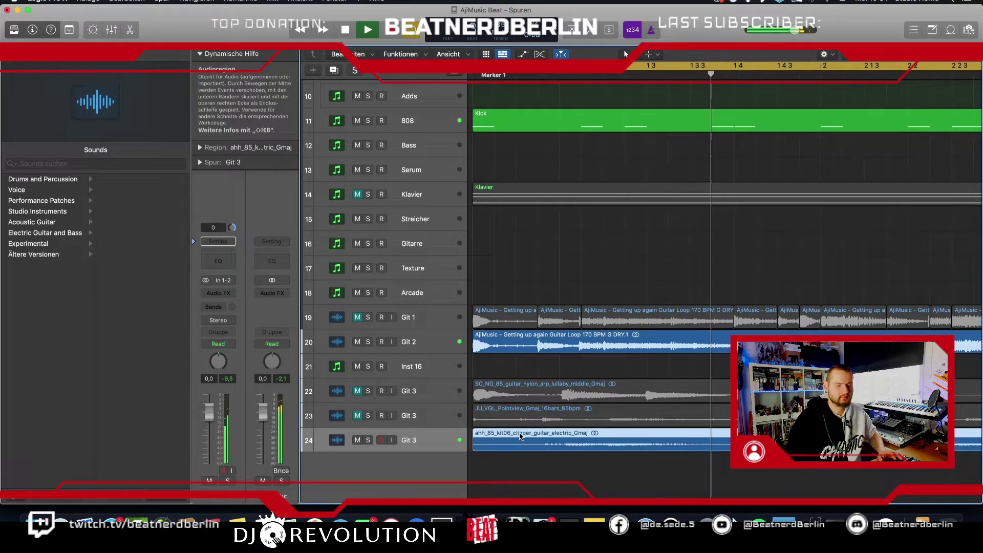
key("super+Left")
key("super+Left")
key("super+Left")
key("super+Left")
key("super+Left")
key("super+Left")
key("super+Left")
key("super+Left")
key("super+Left")
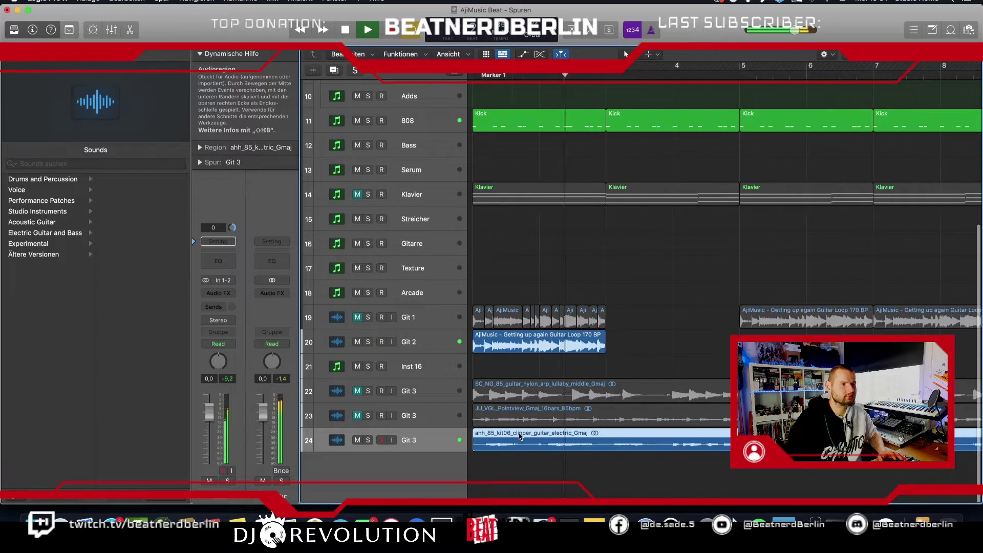
key("shift+space")
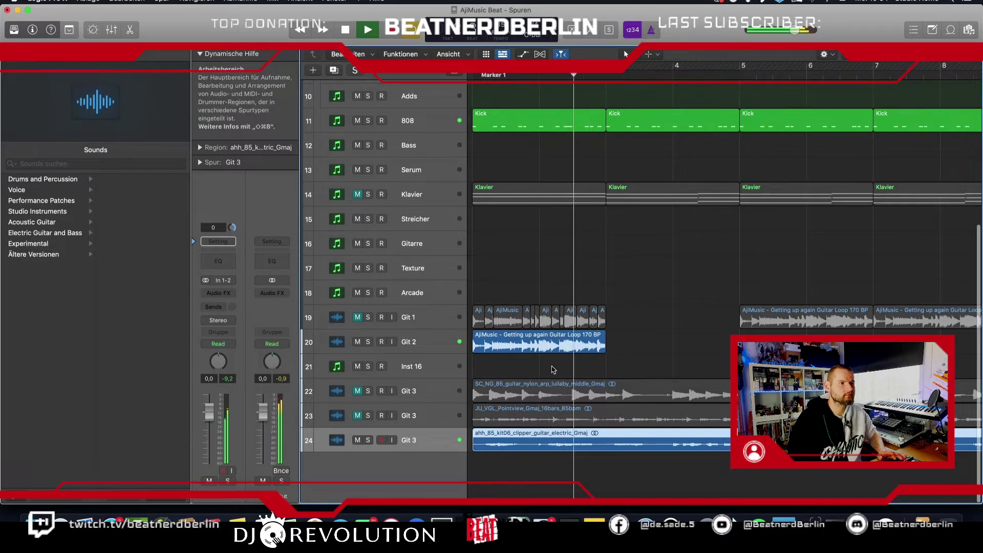
key("space")
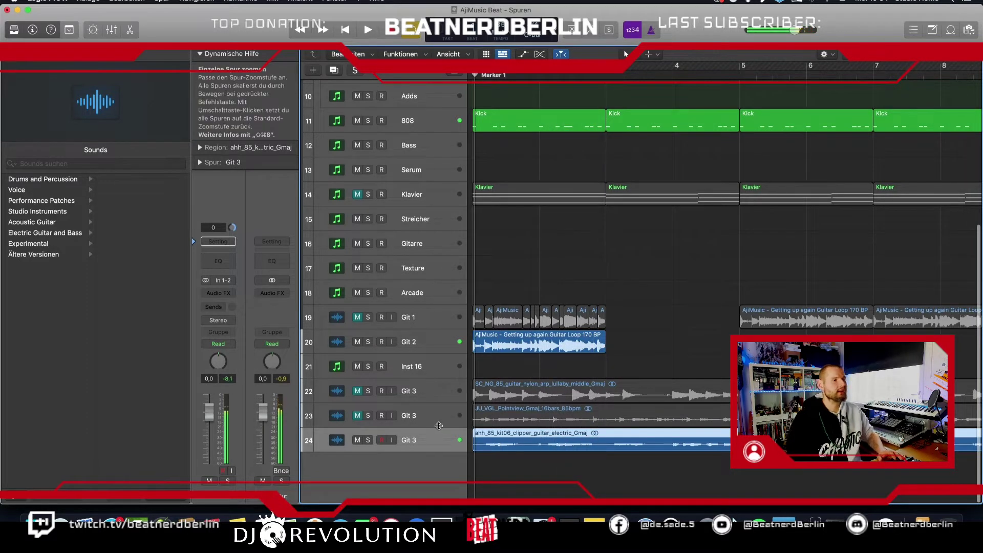
Delete the three remaining Git 3 tracks, 22 to 24, together with their guitar sample regions.
left_click(434, 391)
left_click(414, 440, "shift")
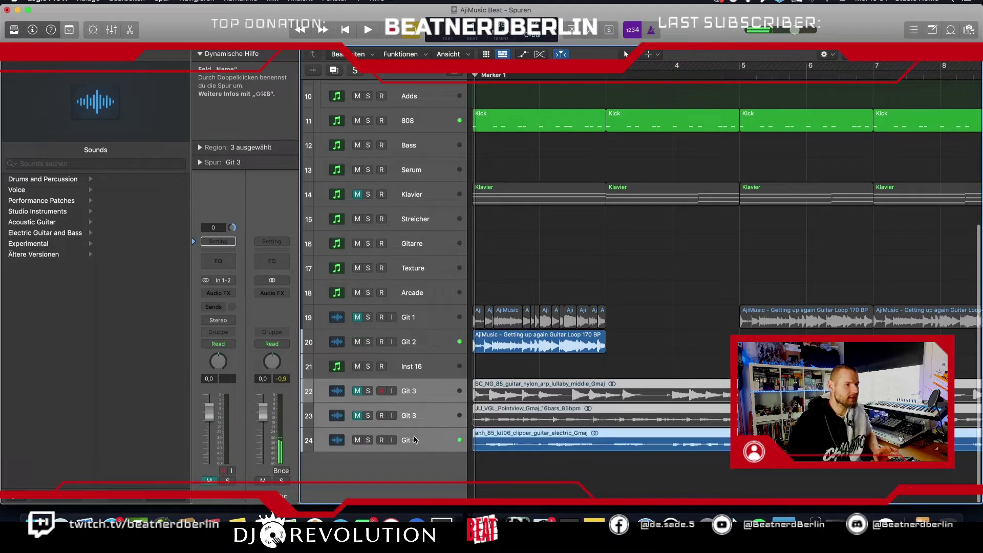
key("BackSpace")
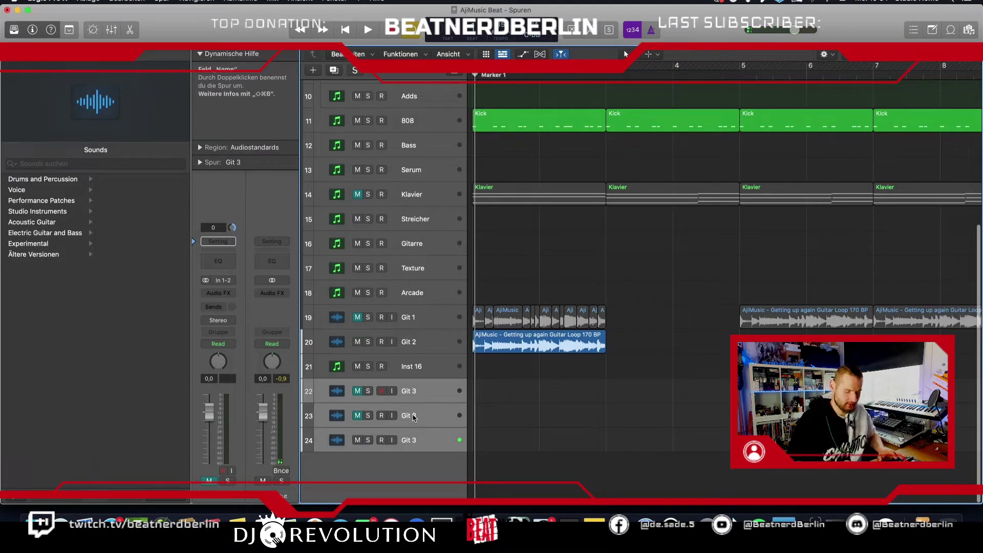
key("super+BackSpace")
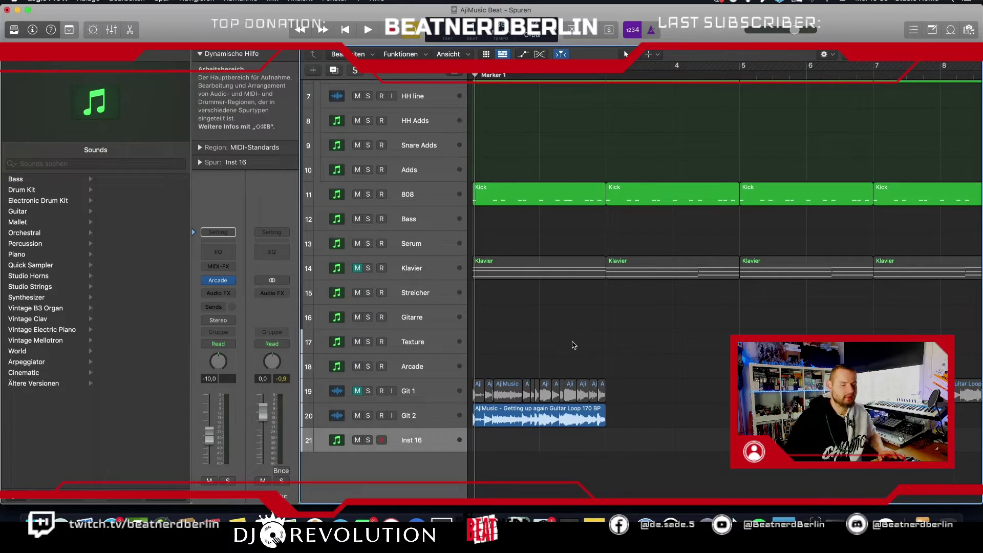
Solo Git 2, raise its volume to -5.9, unsolo it and play it with the full beat.
key("super+Right")
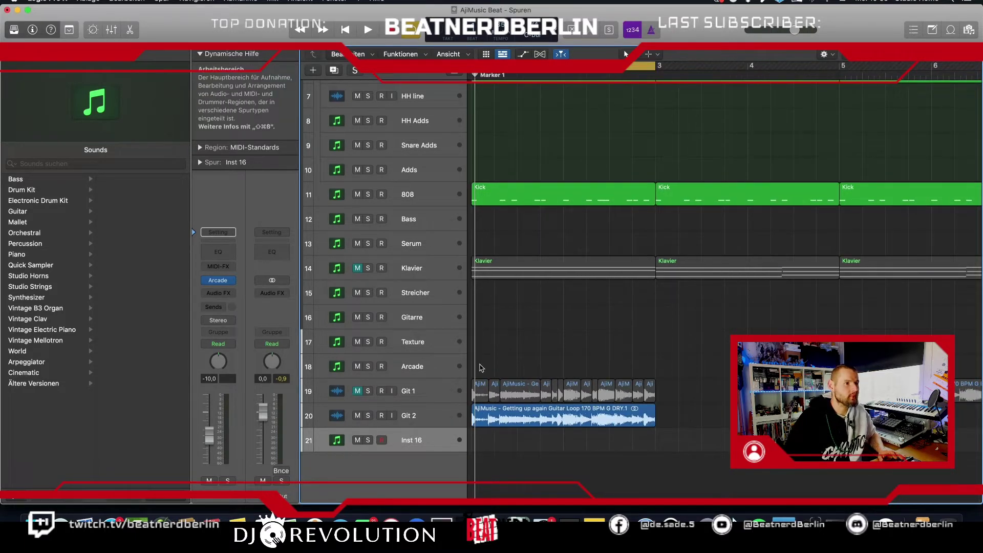
left_click(367, 416)
key("space")
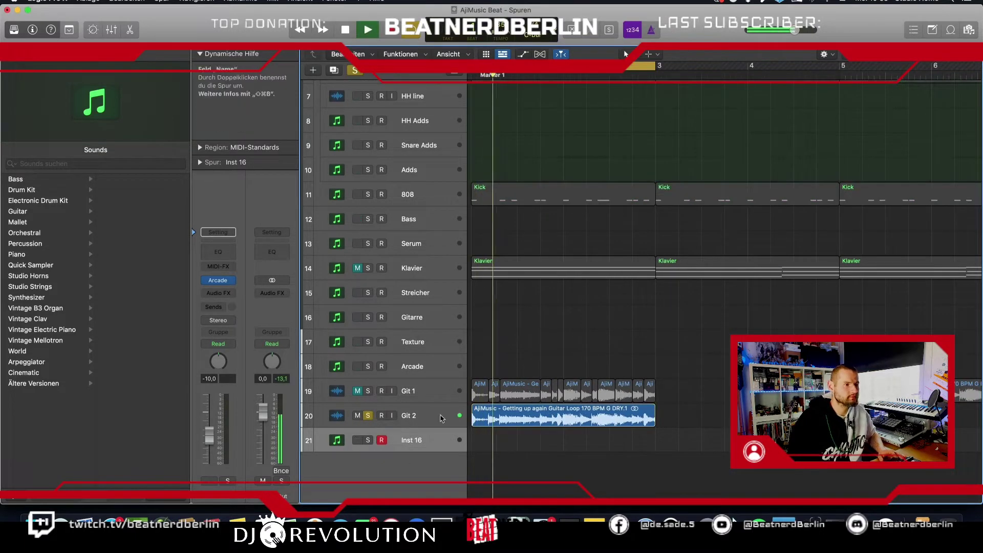
left_click(387, 409)
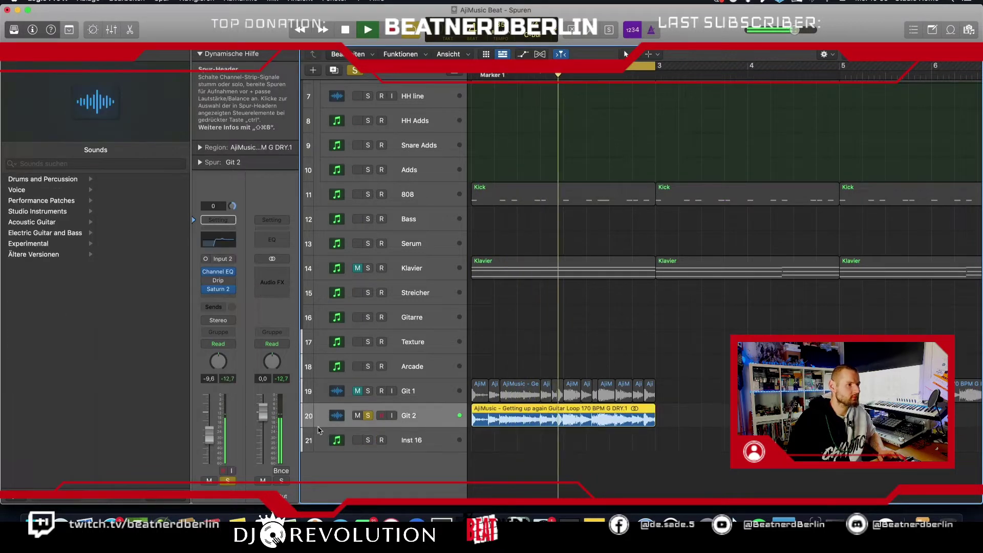
left_click_drag(208, 444, 208, 438)
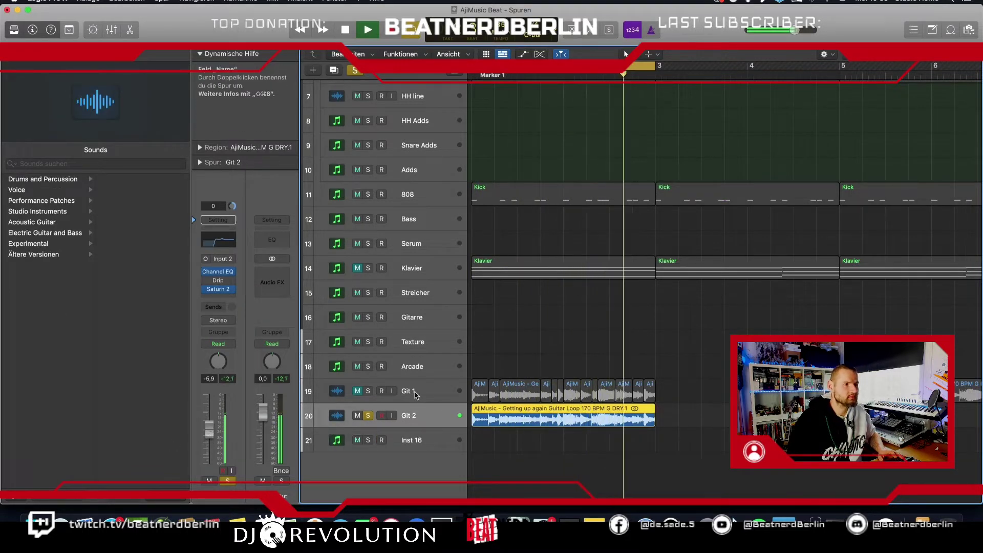
key("s")
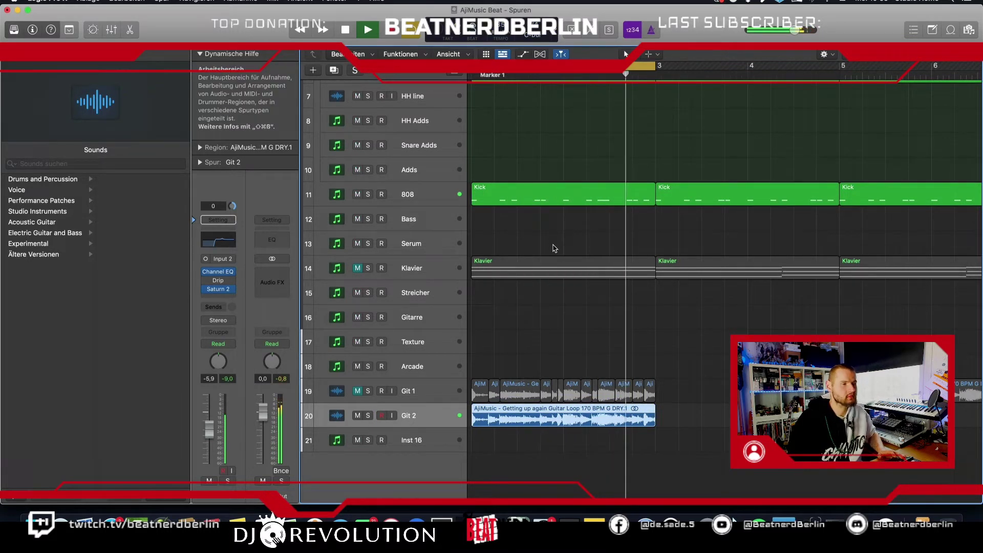
key("space")
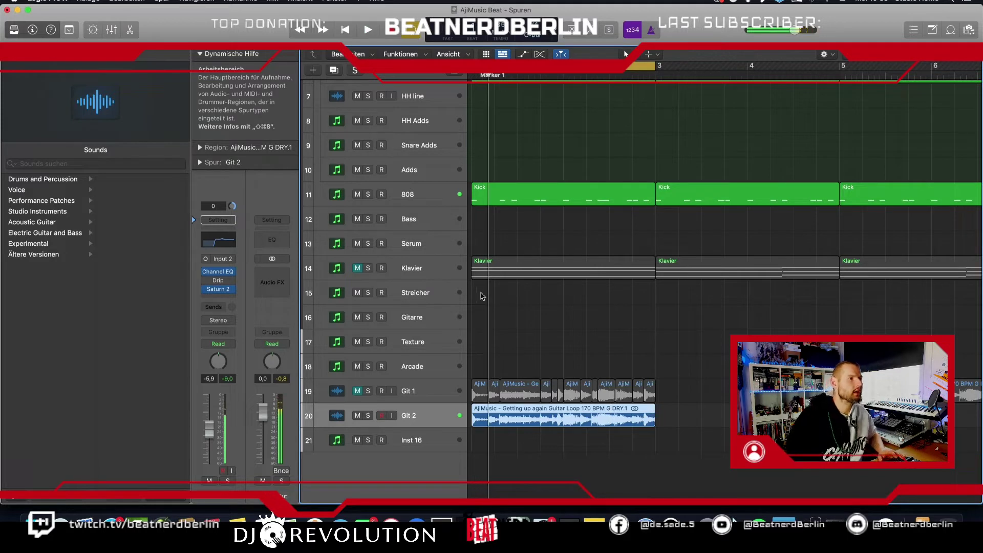
Move the Arcade track directly below Git 2 and load the Days Go By sampler kit into its Arcade instrument.
left_click(426, 374)
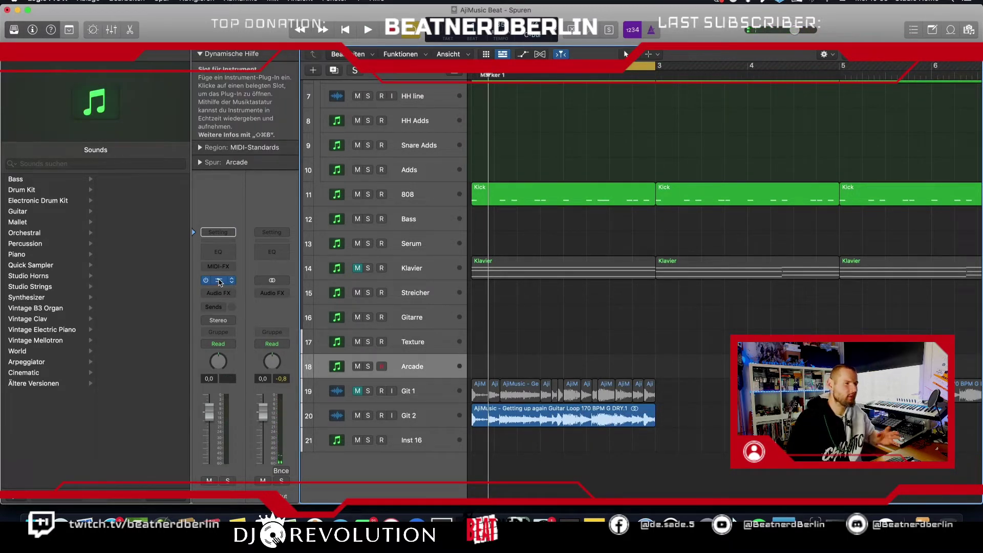
left_click_drag(426, 372, 433, 421)
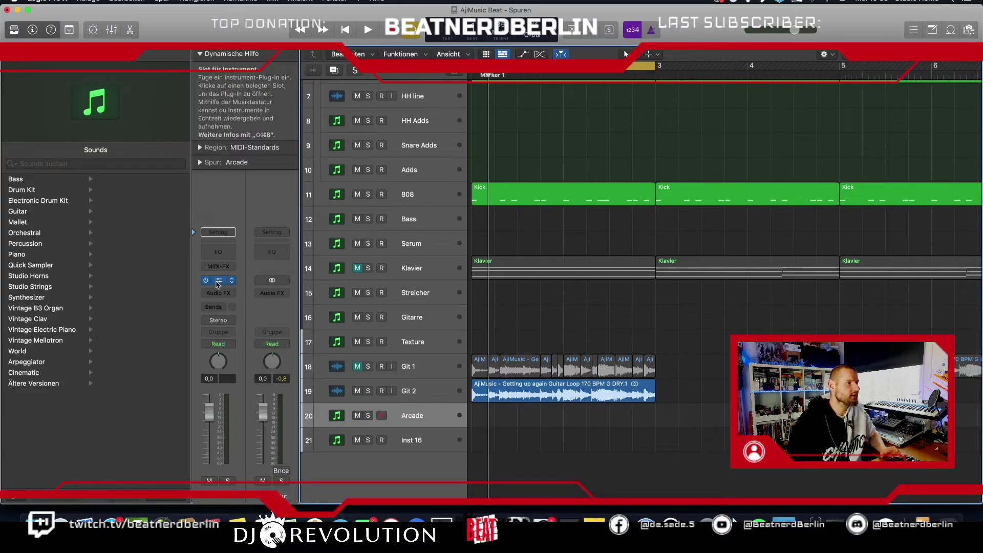
left_click(217, 283)
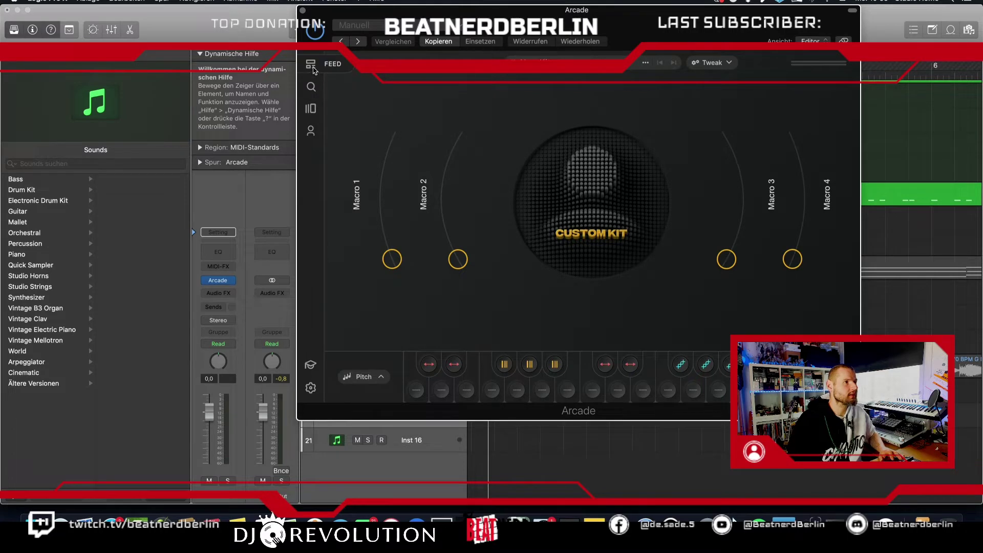
left_click(311, 65)
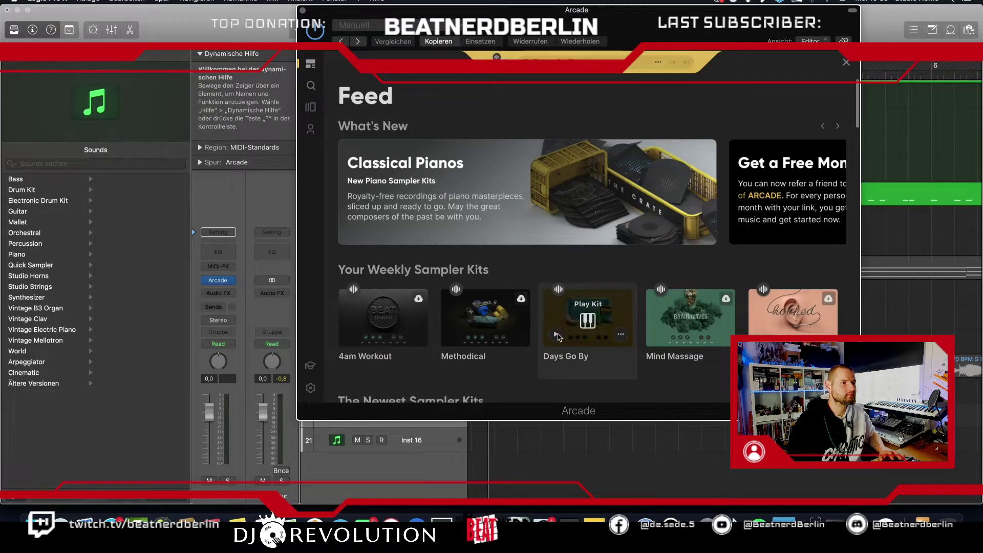
left_click(559, 338)
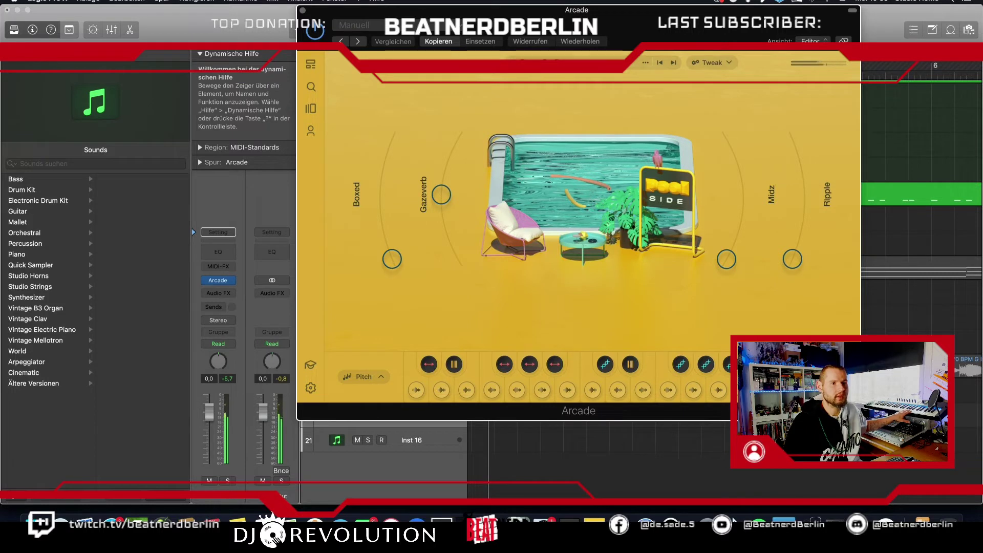
Set Arcade's session key to G Maj and try the Days Go By kit along with the beat.
left_click(809, 377)
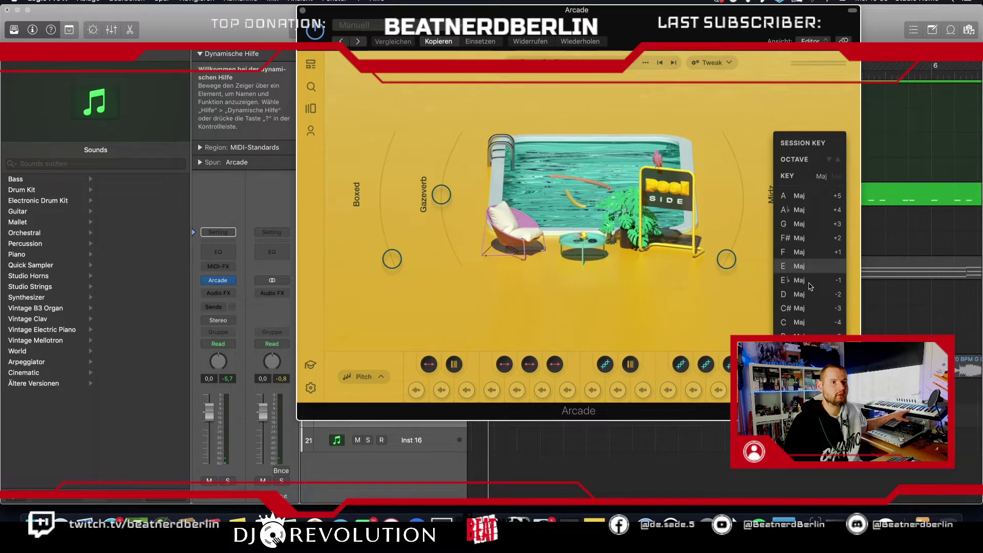
left_click(798, 225)
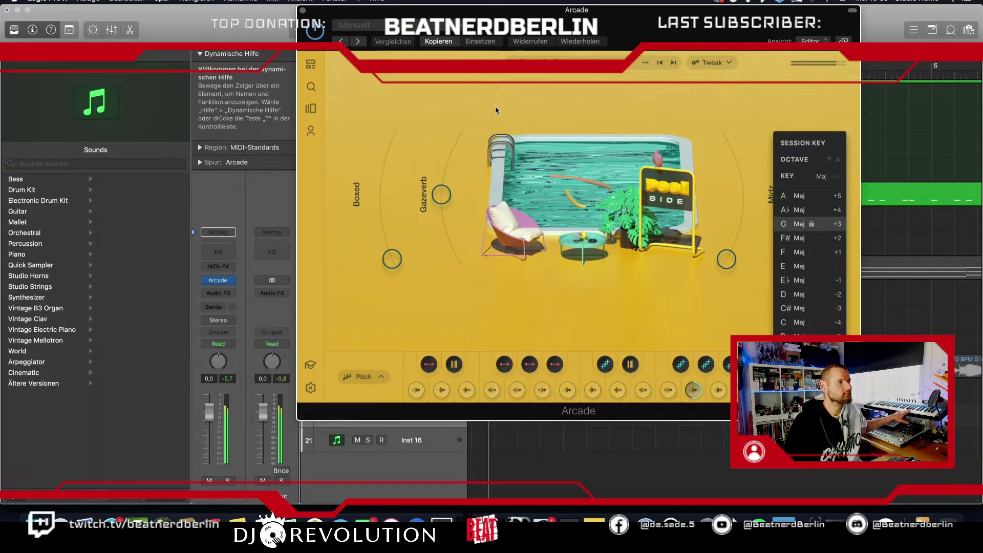
left_click(302, 11)
key("space")
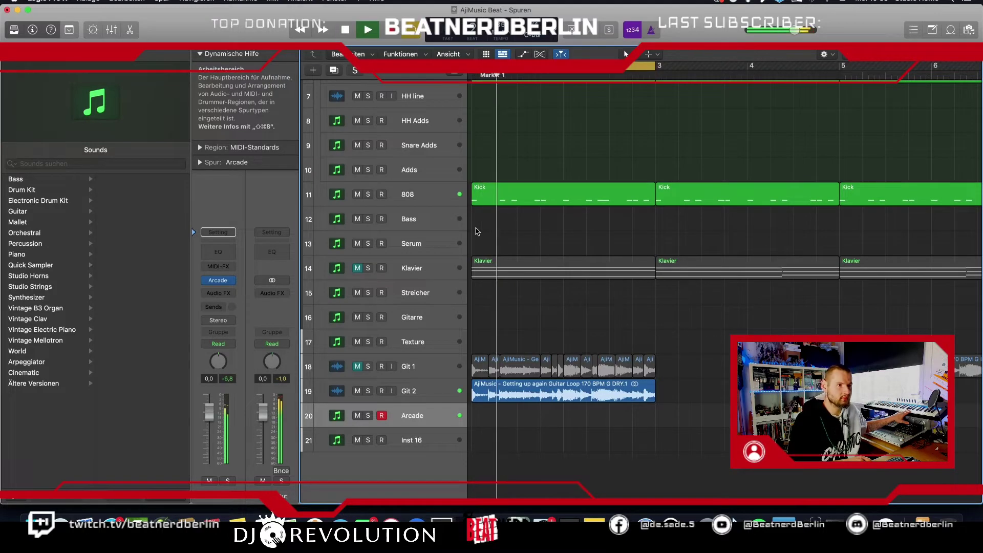
key("space")
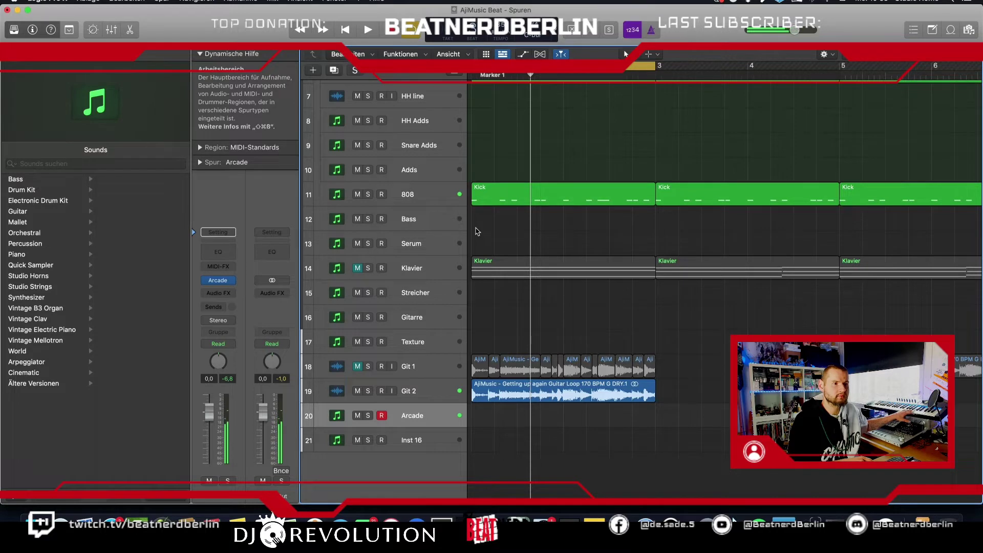
key("space")
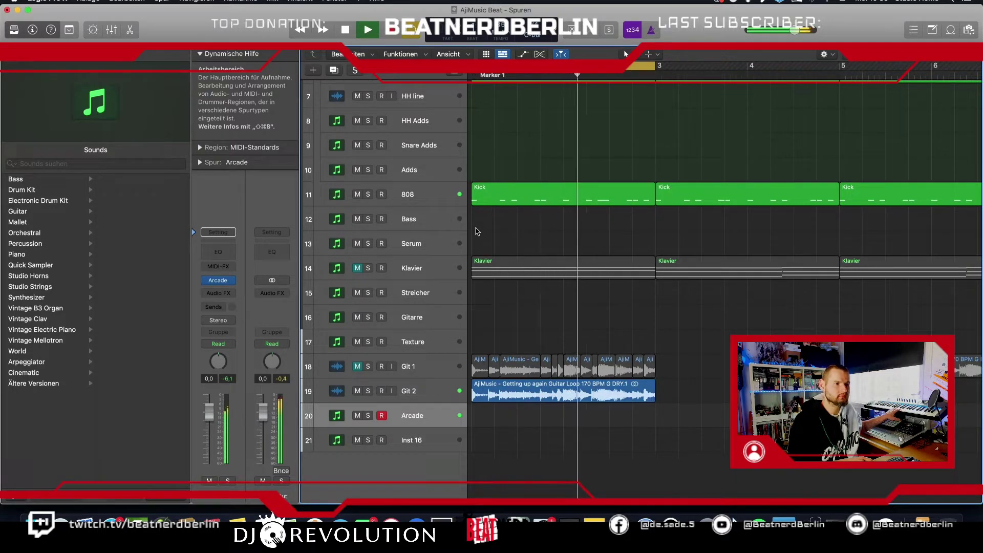
Load the Isotropic kit from Arcade's newest note kits, close the instrument and play the beat.
left_click(218, 281)
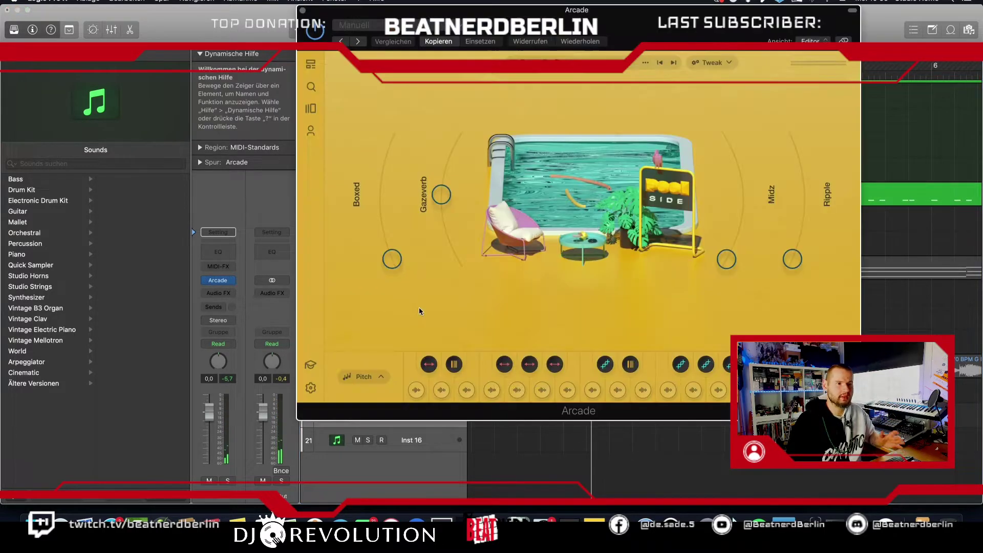
left_click(307, 64)
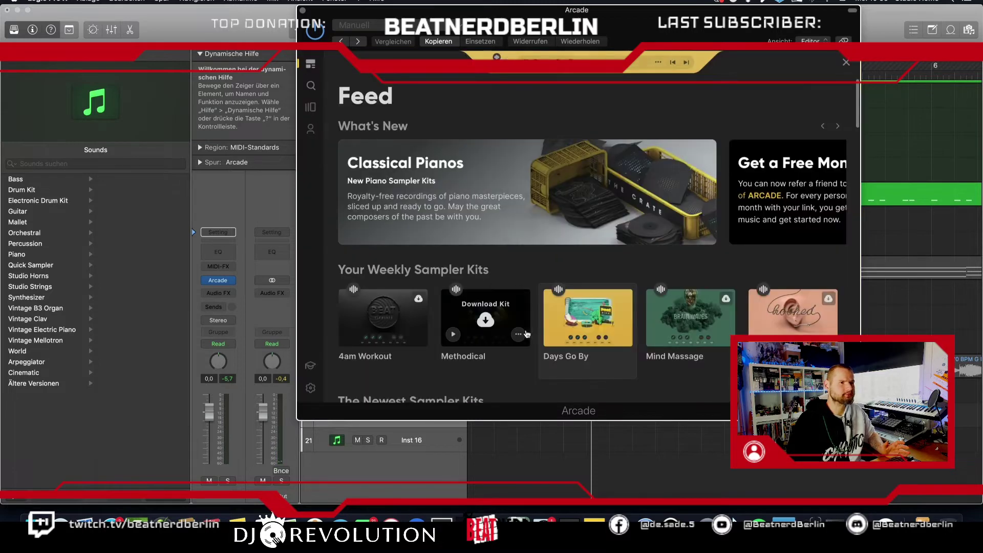
scroll(352, 269, "down", 5)
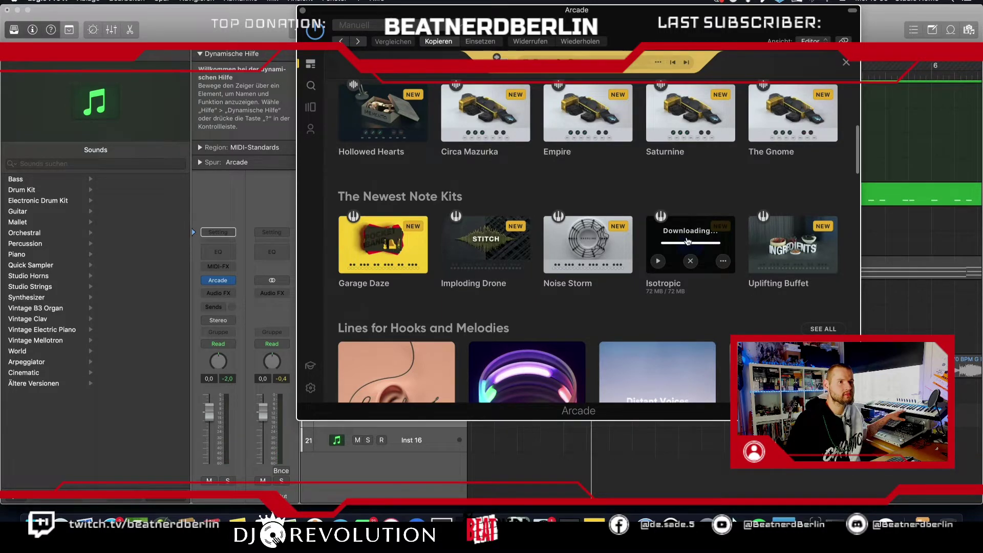
left_click(690, 240)
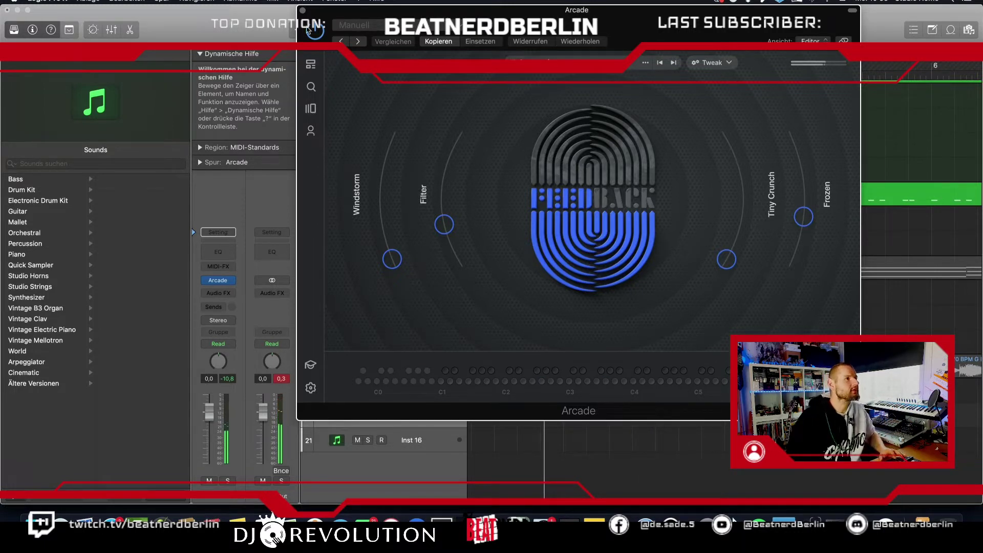
left_click(303, 10)
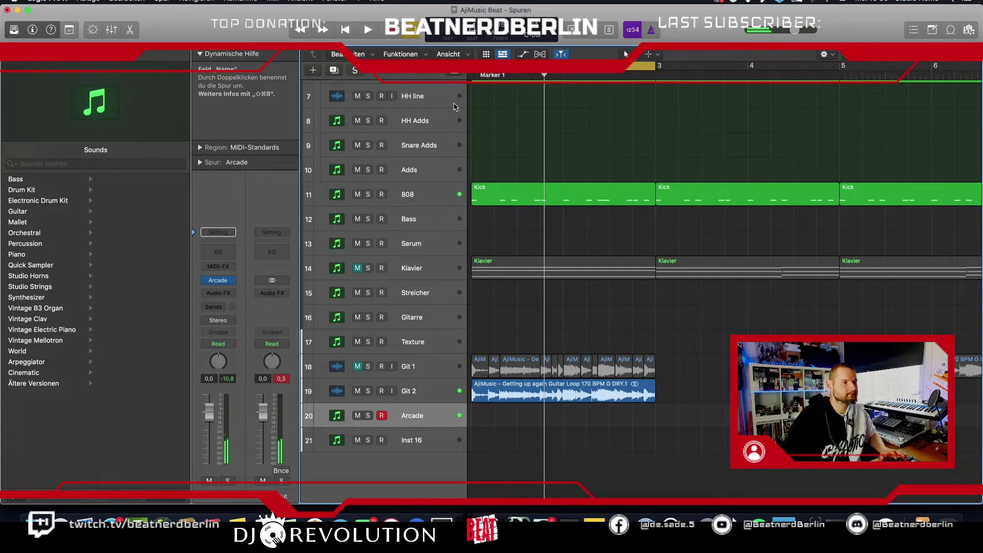
key("space")
scroll(507, 287, "down", 1)
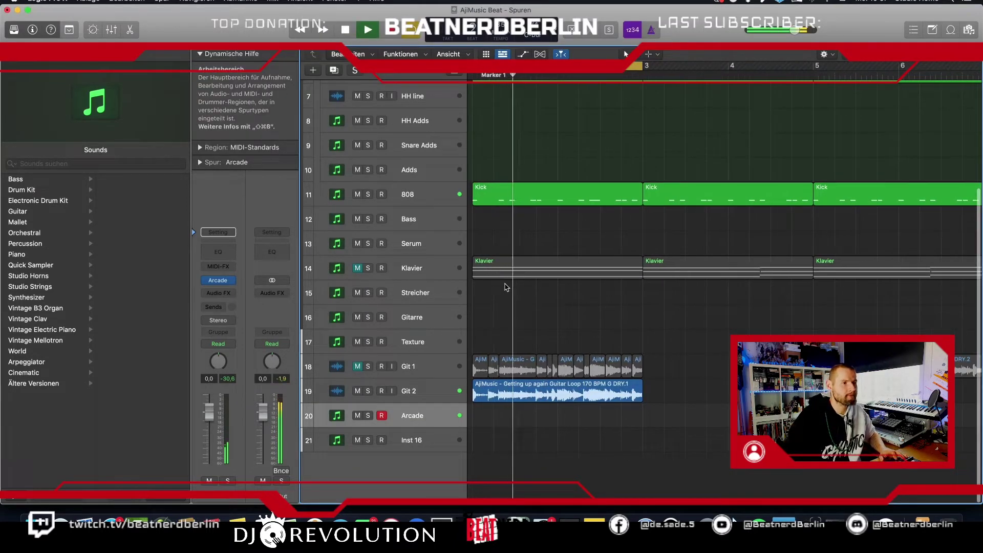
scroll(507, 286, "down", 2)
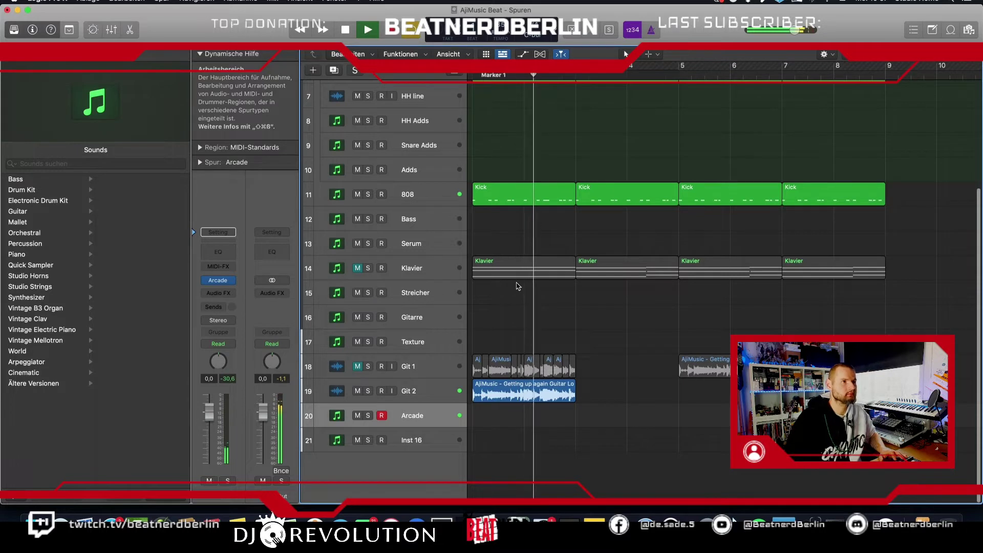
Extend the cycle range to bar 9, repeat the Git 2 guitar loop up to bar 9 and play the beat.
key("space")
left_click_drag(574, 66, 889, 120)
left_click(531, 393)
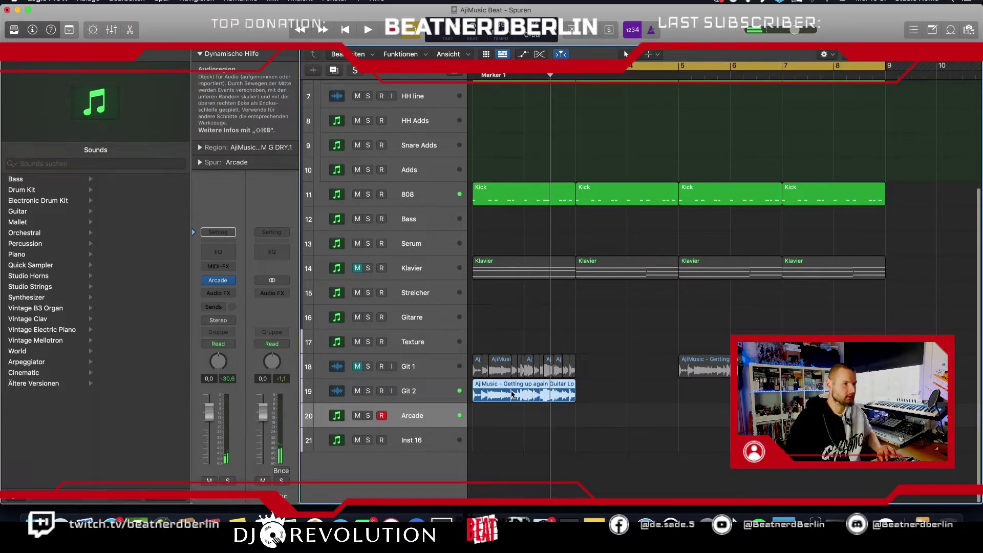
left_click_drag(512, 393, 640, 396)
left_click(516, 395, "shift")
left_click_drag(516, 395, 703, 395)
key("space")
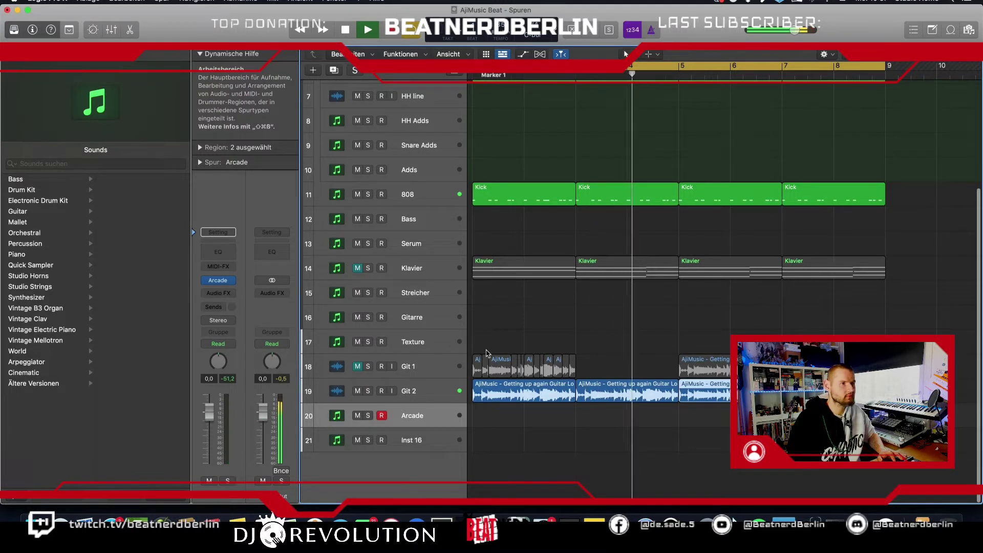
Delete the repeated Kick regions on the 808 track, fill up to bar 9 with copies of the first region and play.
key("space")
left_click_drag(636, 229, 790, 171)
key("Delete")
left_click(515, 204)
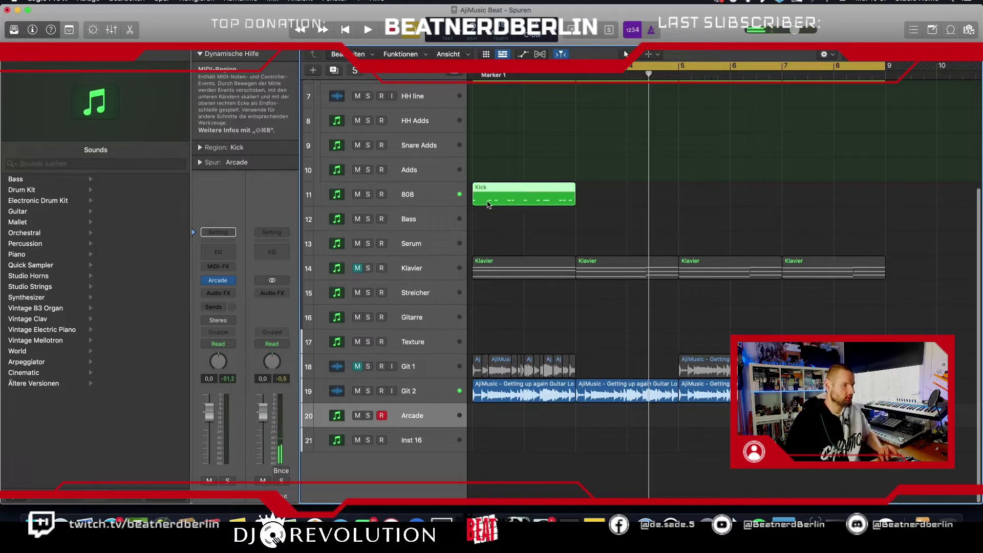
left_click_drag(497, 201, 599, 204)
left_click_drag(594, 164, 700, 204)
key("space")
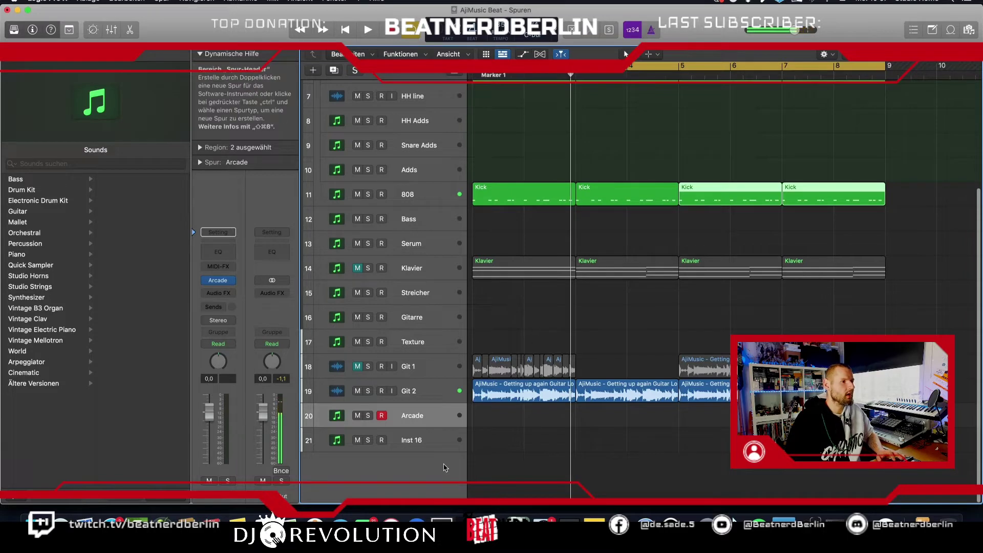
Replace the Arcade track's instrument with the stereo version of Native Instruments Kontakt.
left_click(229, 280)
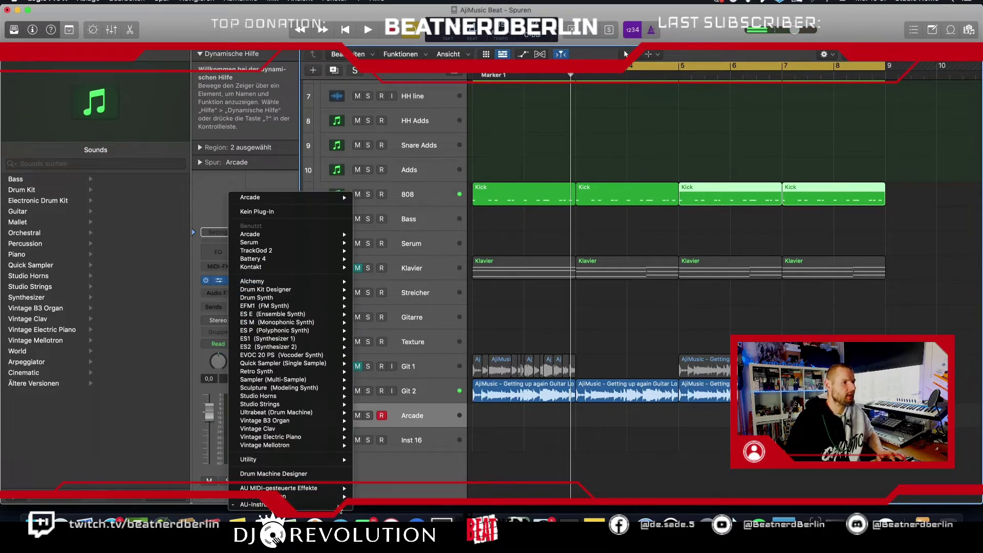
mouse_move(339, 504)
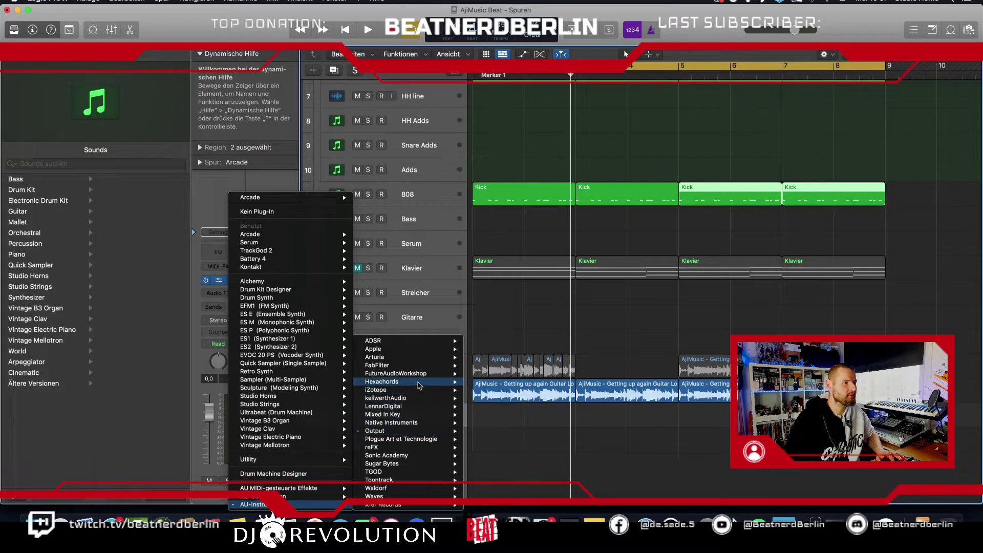
mouse_move(419, 426)
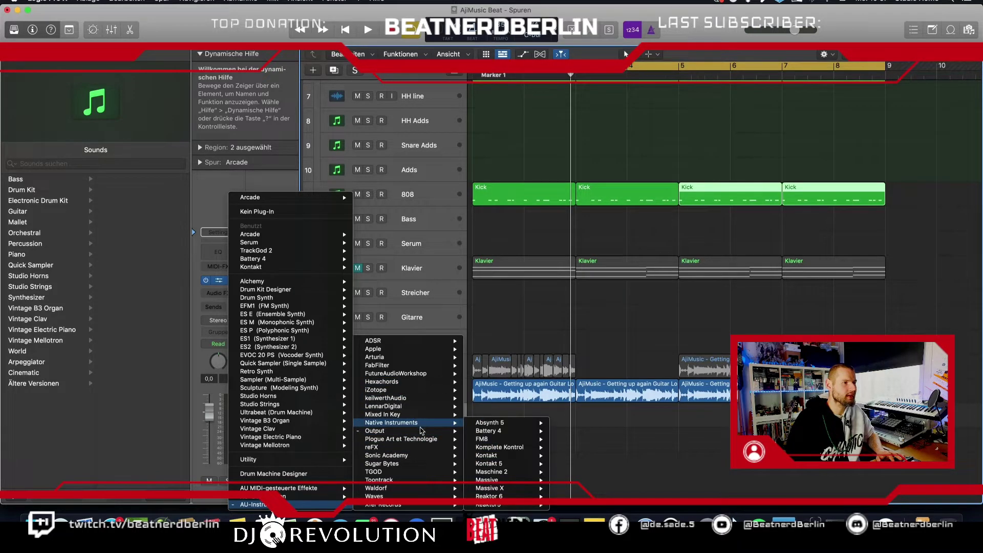
mouse_move(515, 456)
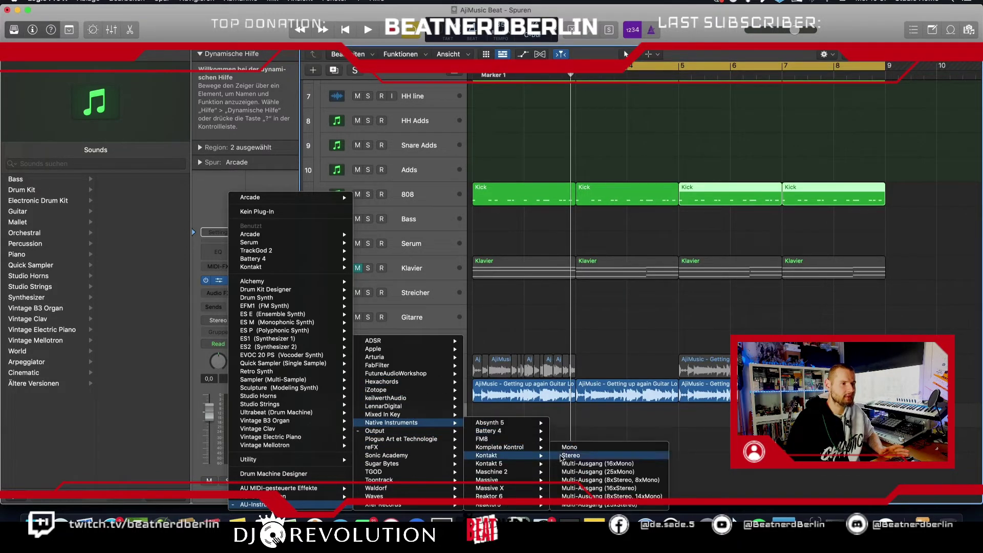
left_click(569, 455)
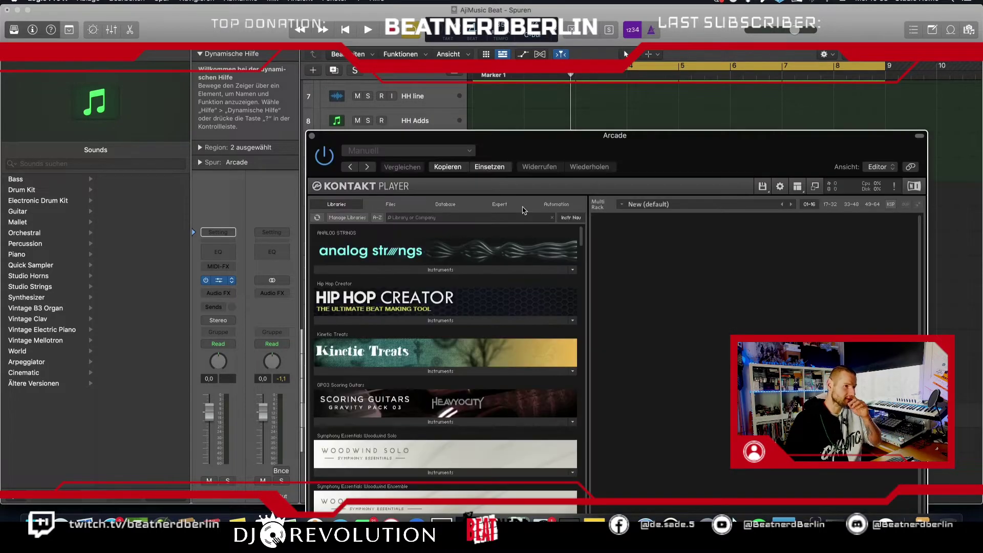
Load Picked Acoustic (Melody) from the Session Guitarist library into Kontakt, try it out and close the instrument window.
scroll(423, 391, "down", 15)
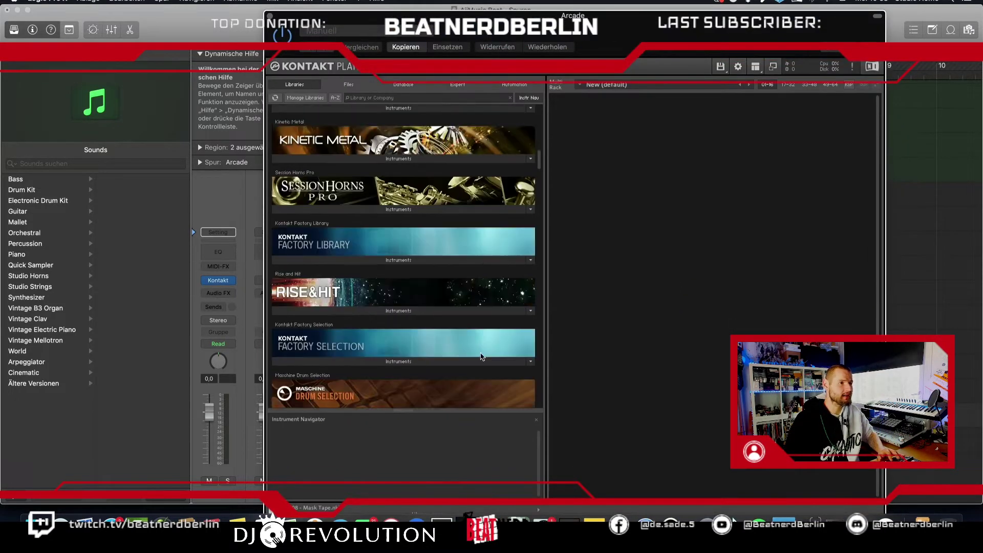
left_click_drag(537, 181, 557, 384)
left_click(349, 320)
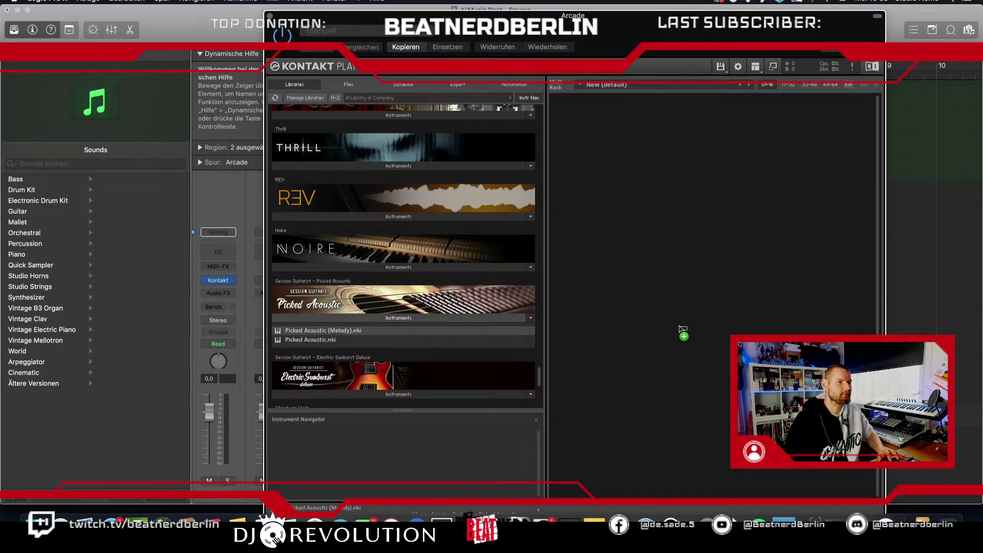
left_click_drag(676, 346, 675, 346)
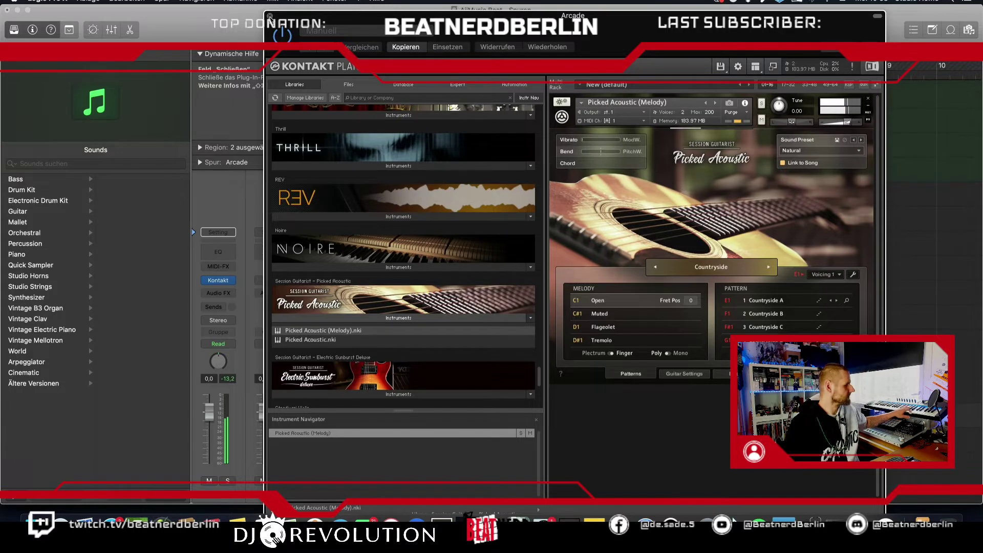
left_click(271, 17)
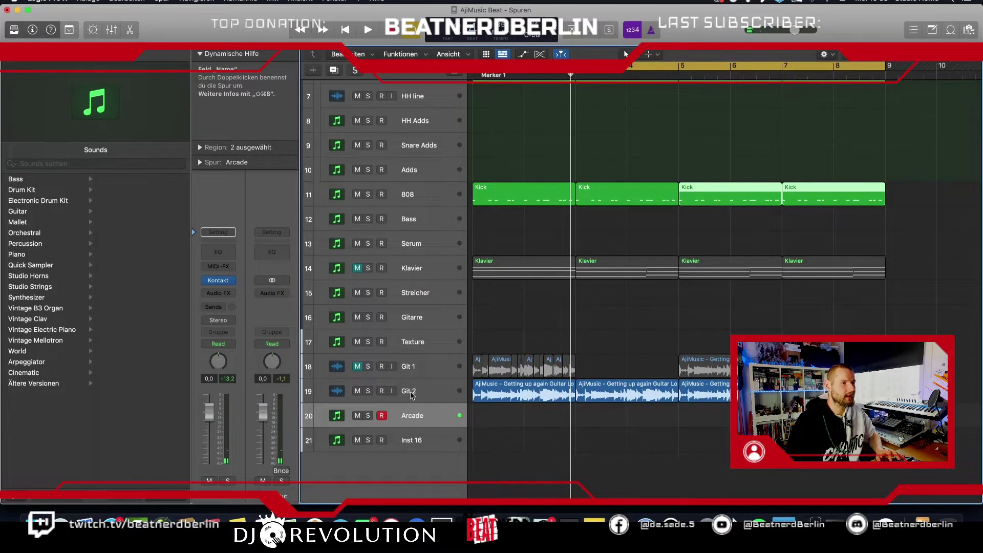
Add Unison MIDI Wizard as a MIDI effect on the Arcade track.
left_click(229, 266)
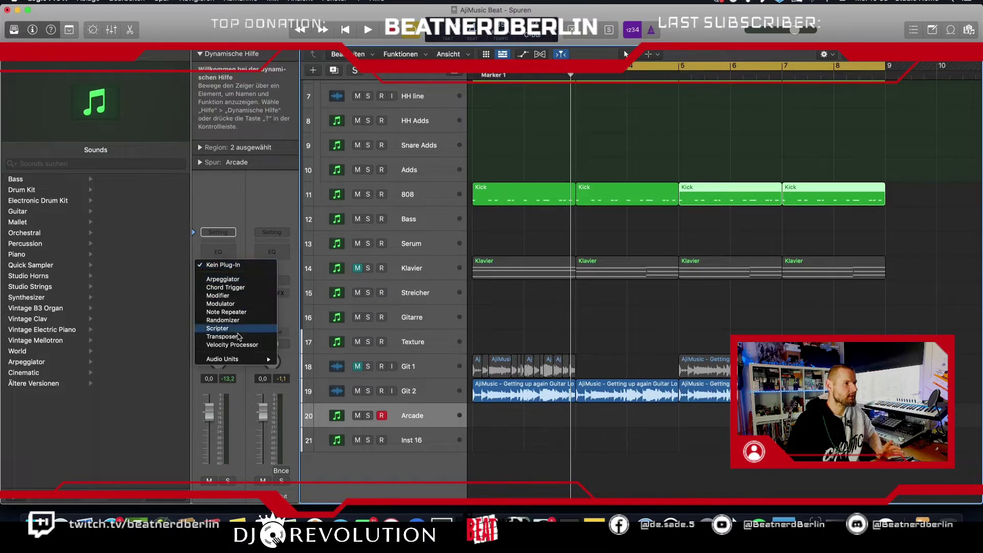
mouse_move(241, 359)
mouse_move(341, 393)
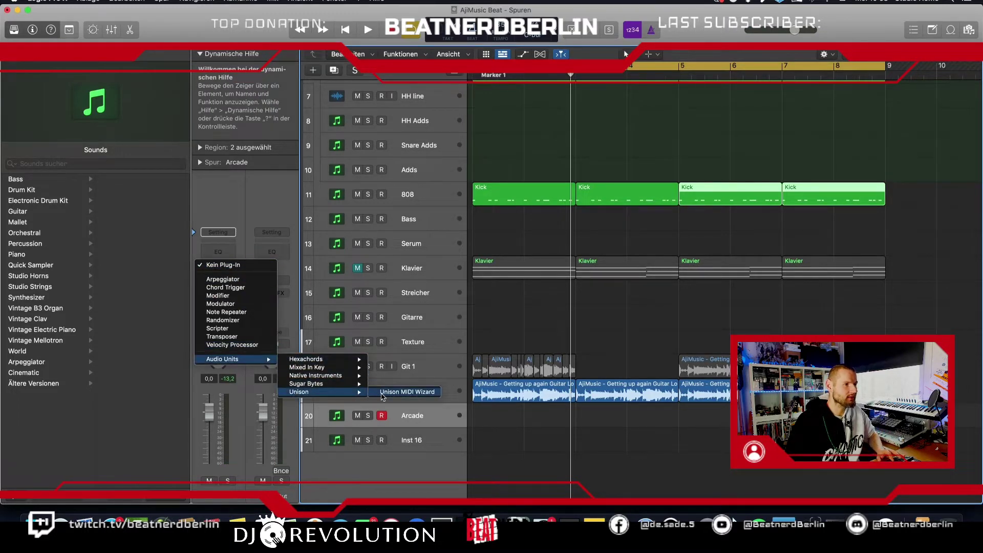
left_click(381, 394)
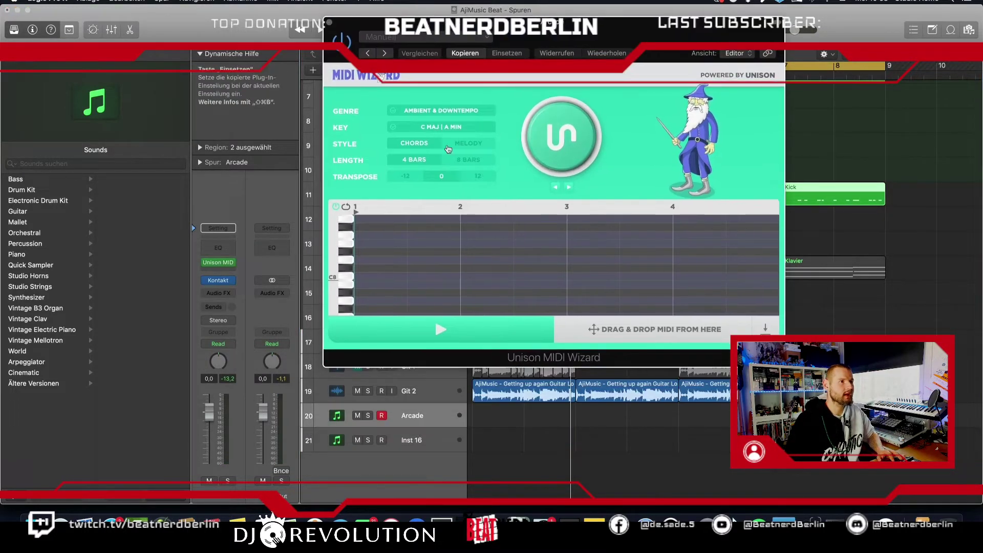
Set MIDI Wizard's key to G MAJ | E MIN and its genre to R&B.
left_click(455, 128)
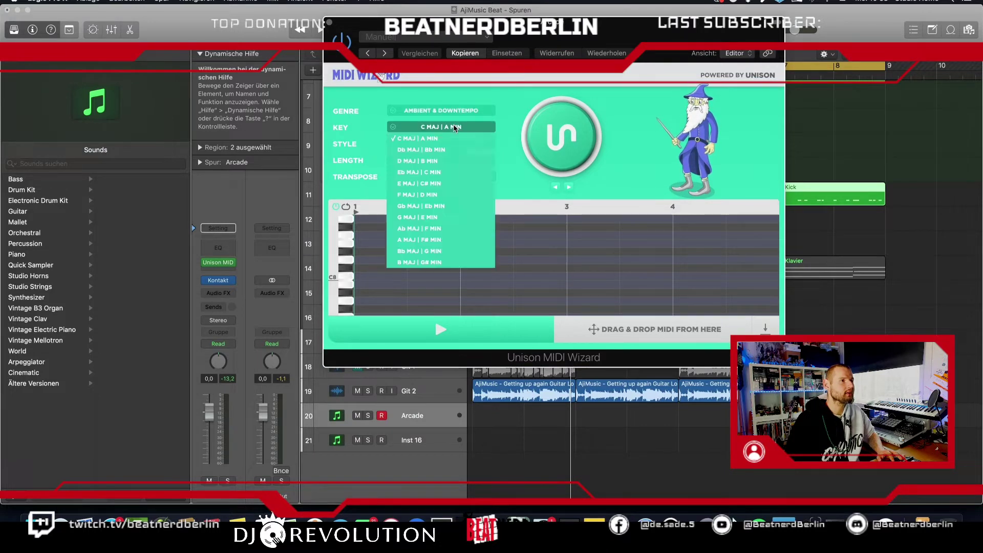
left_click(430, 217)
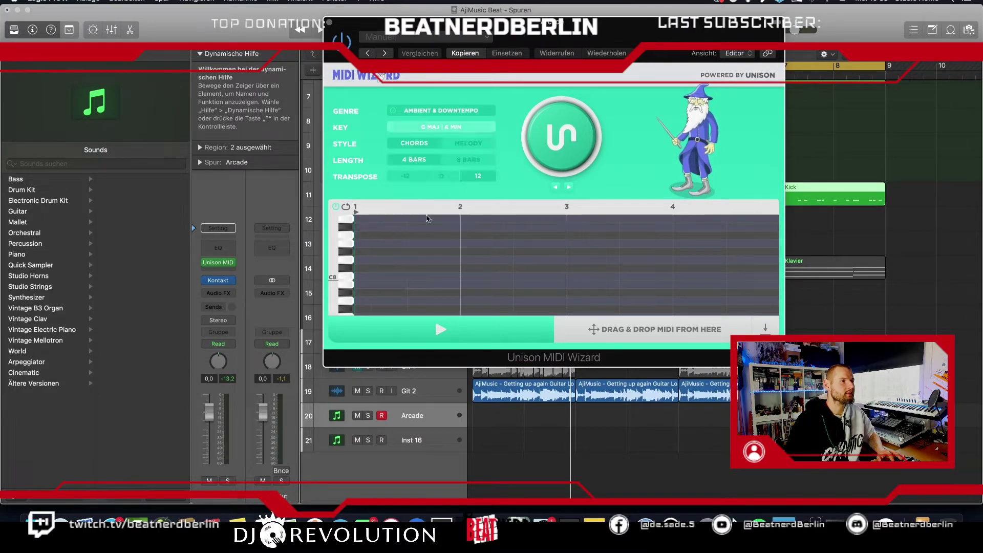
left_click(438, 109)
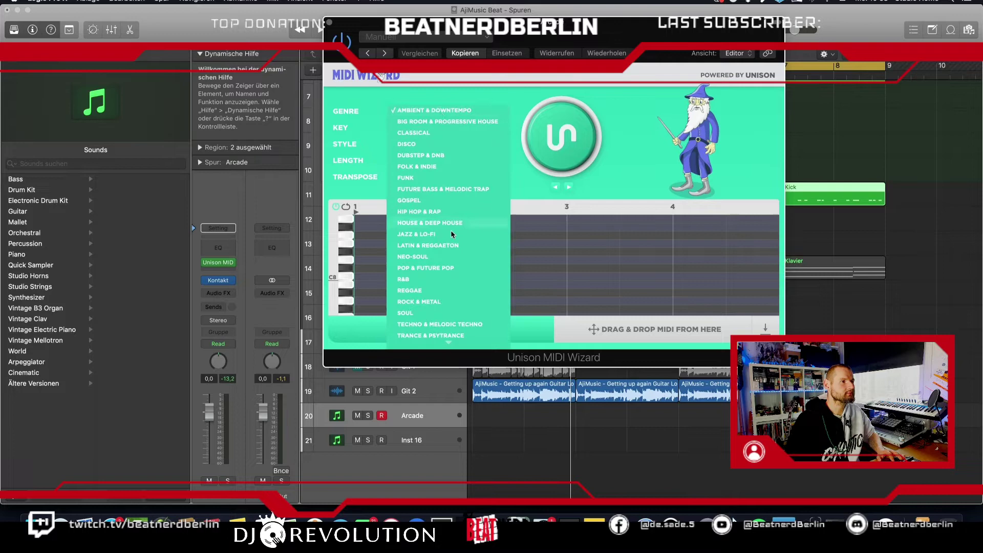
left_click(445, 280)
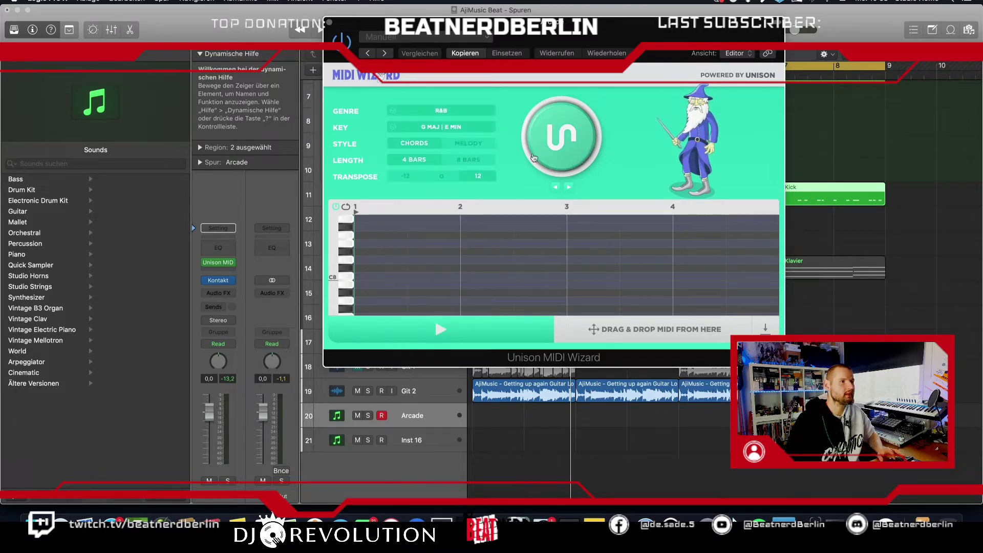
Generate 4-bar patterns in the Melody style and audition them with the Arcade track soloed and its volume at 2.0.
left_click(561, 174)
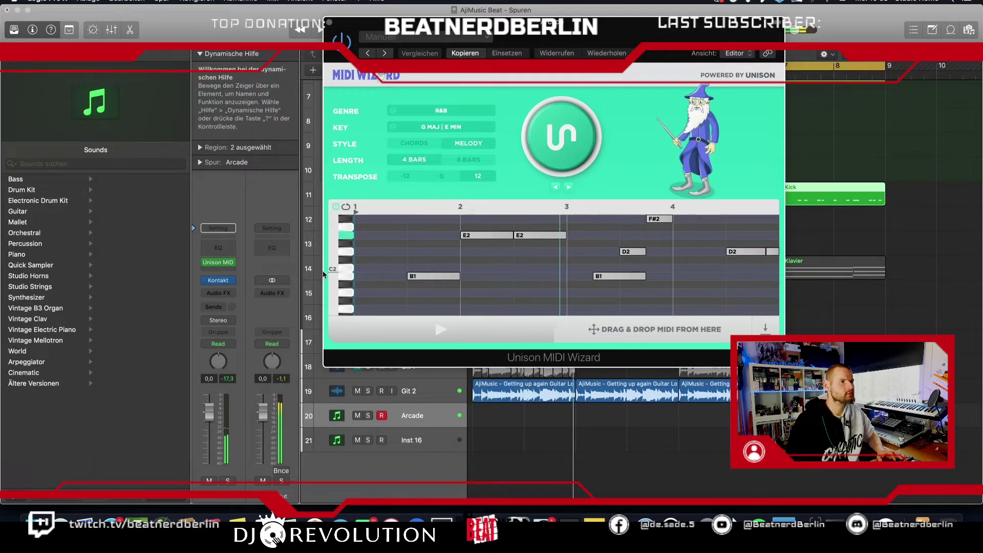
key("s")
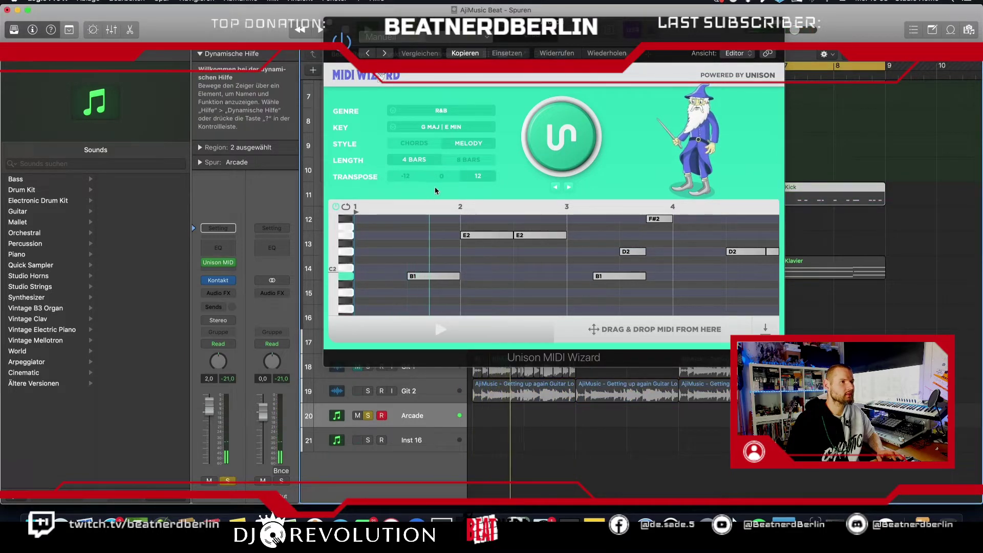
left_click(545, 143)
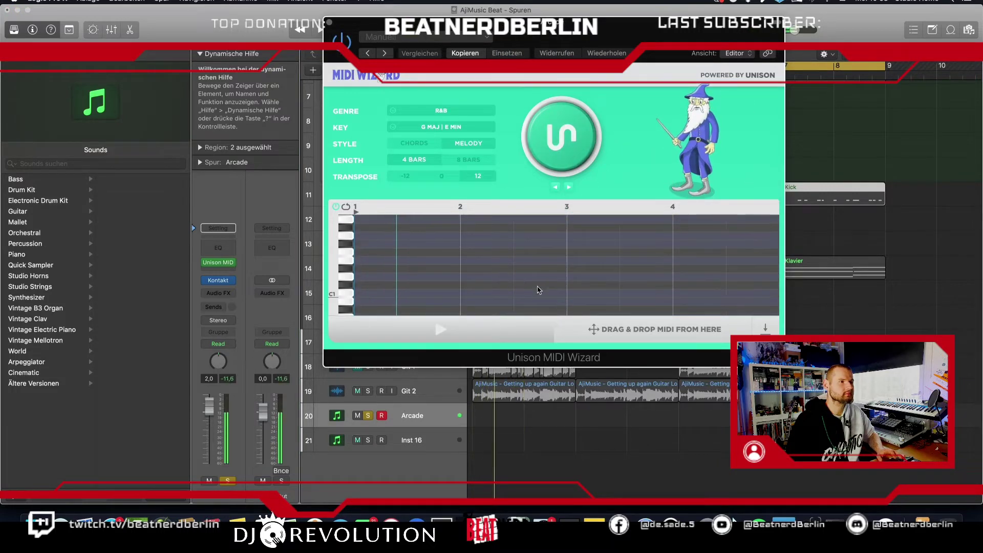
scroll(537, 289, "down", 2)
scroll(537, 289, "up", 4)
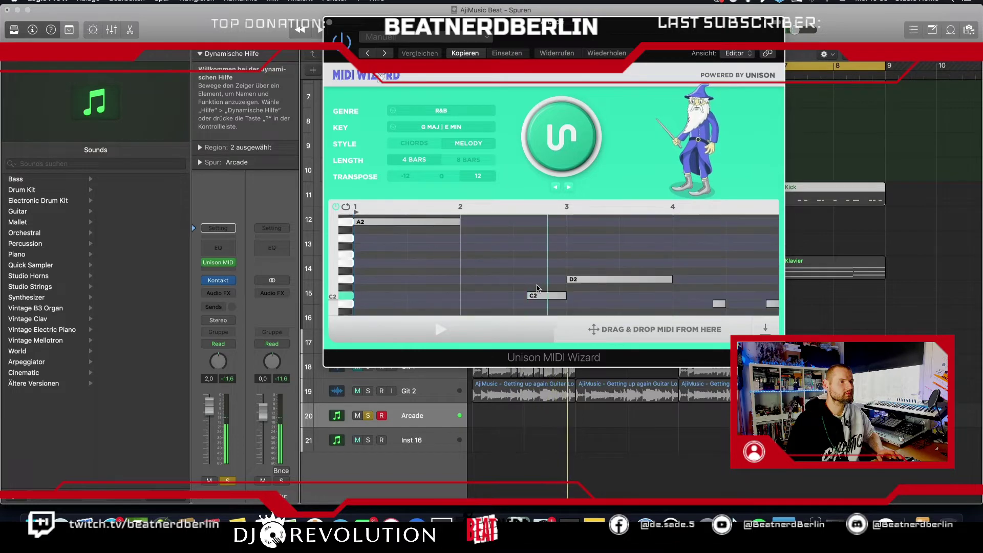
scroll(537, 288, "up", 7)
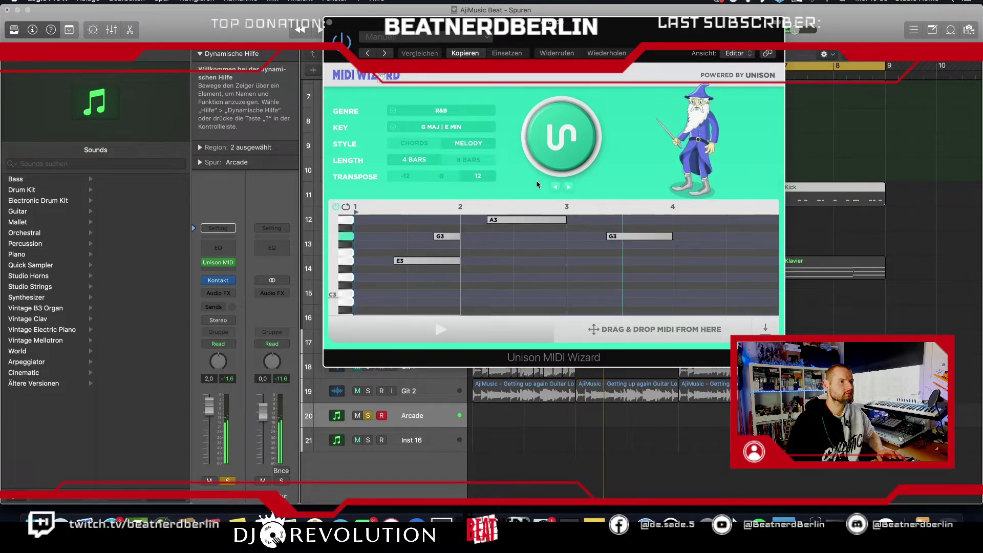
Generate another melody in MIDI Wizard, play it through while looking over its notes and stop playback.
left_click(569, 150)
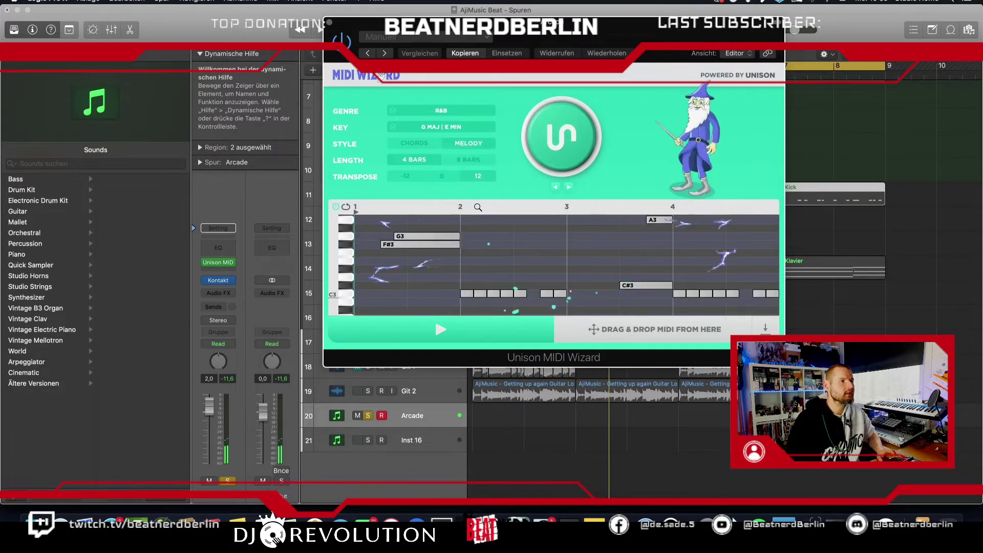
scroll(495, 283, "down", 3)
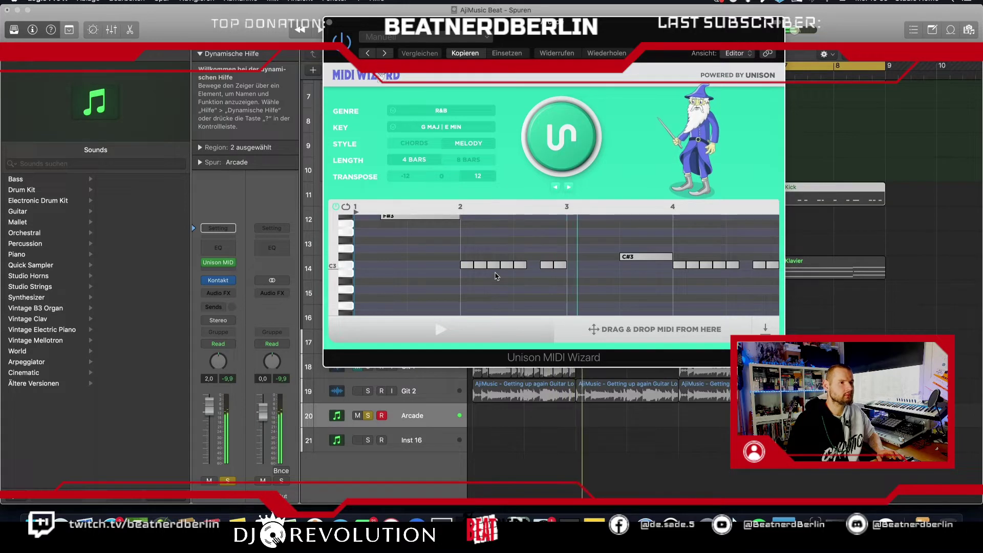
scroll(496, 277, "down", 8)
scroll(495, 276, "up", 8)
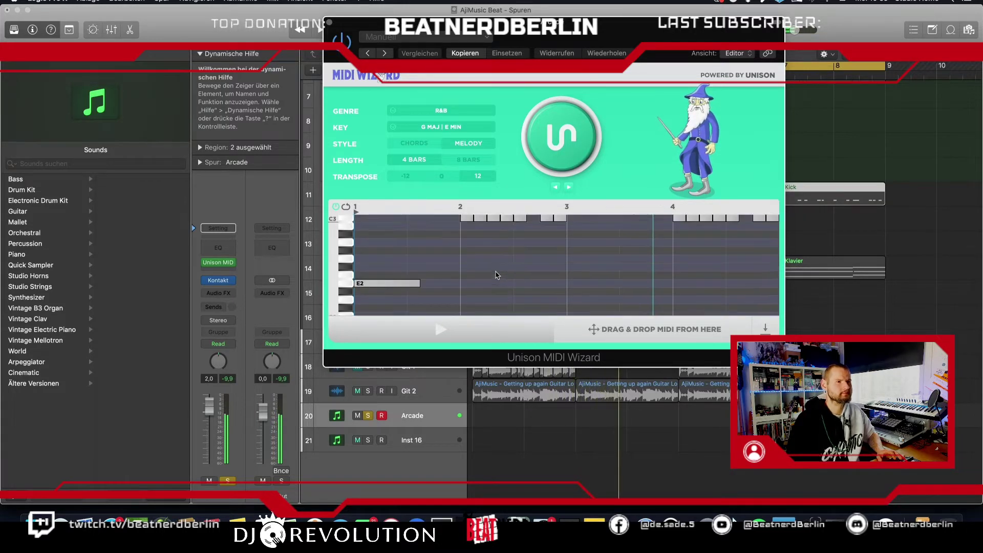
scroll(496, 275, "up", 3)
key("space")
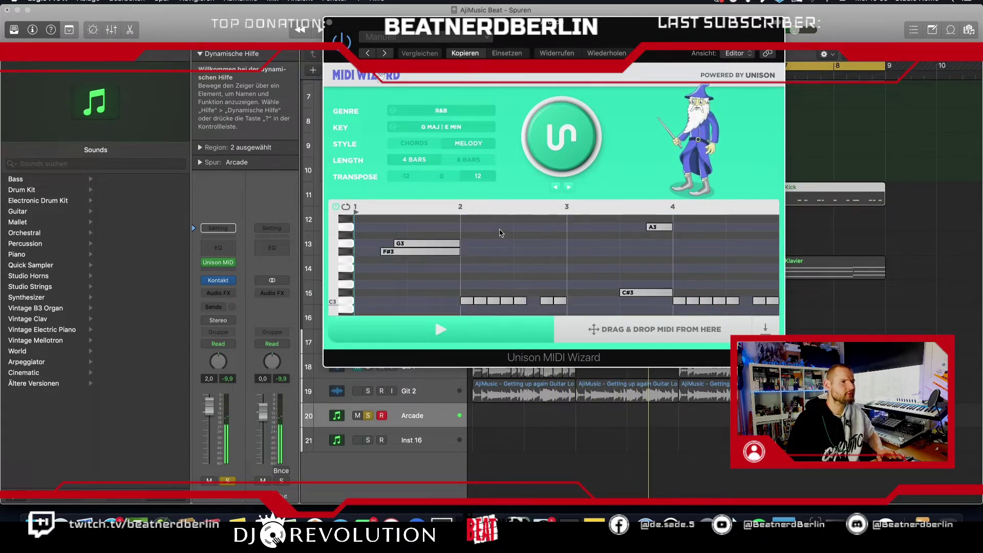
Select the melody's notes from shortly after the start of bar 2 to the end, regenerate only them and listen.
left_click_drag(492, 226, 778, 364)
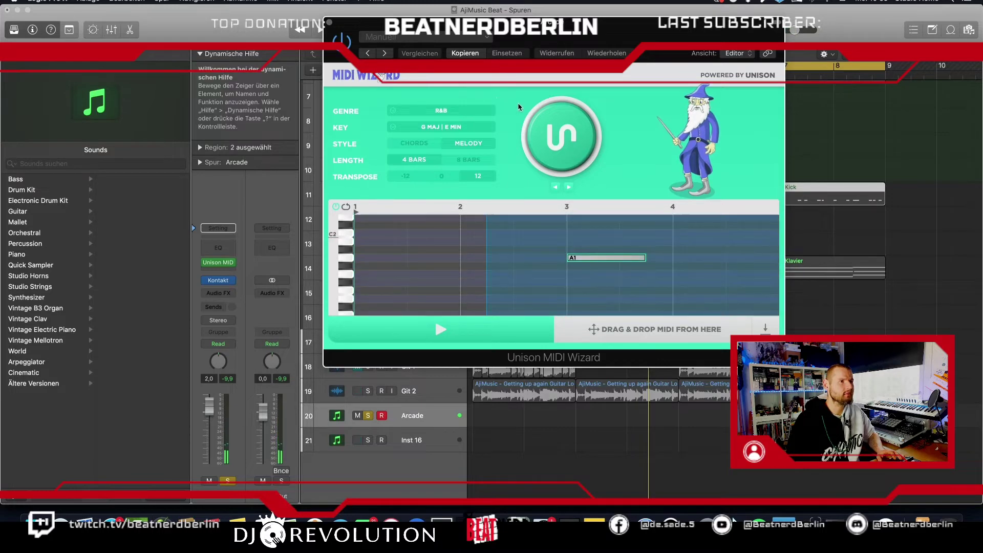
scroll(546, 232, "up", 5)
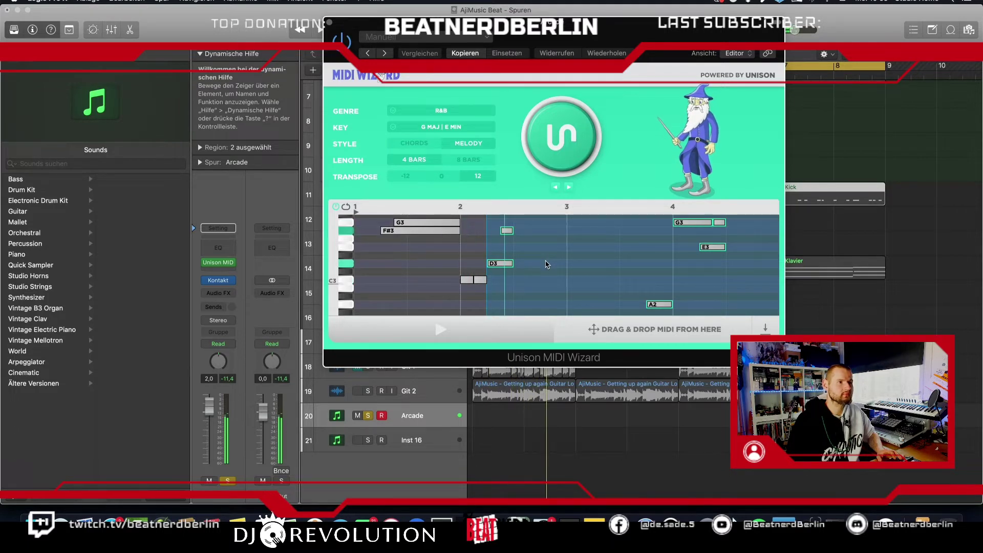
scroll(477, 285, "down", 3)
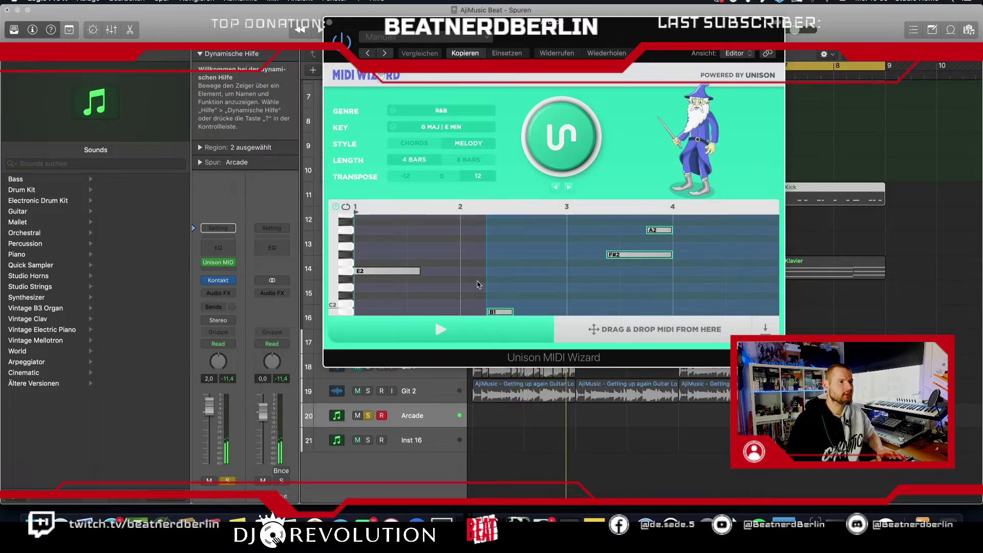
Select all melody notes from the start of bar 2 onward, regenerate that section and play the result.
scroll(471, 308, "down", 3)
left_click_drag(466, 303, 797, 224)
left_click(564, 164)
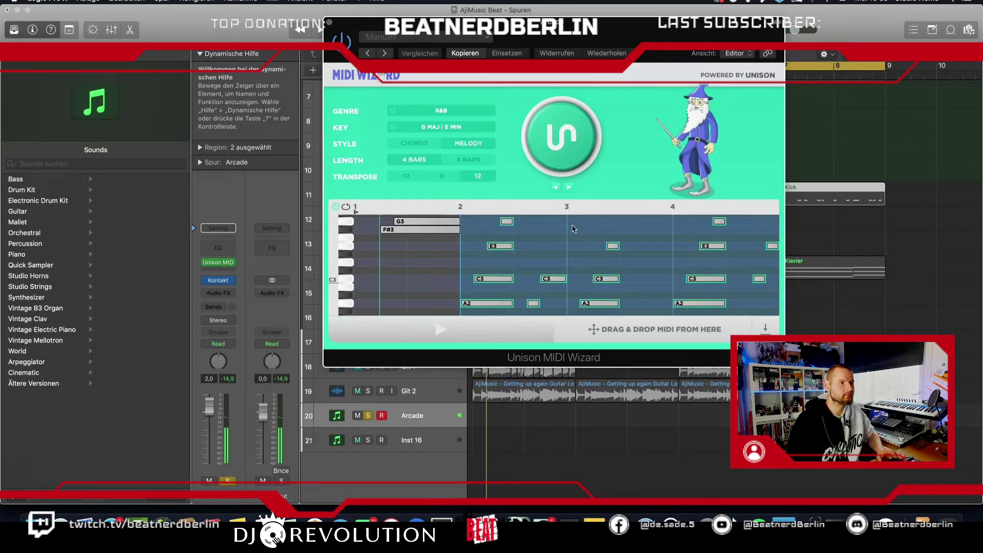
scroll(550, 248, "up", 1)
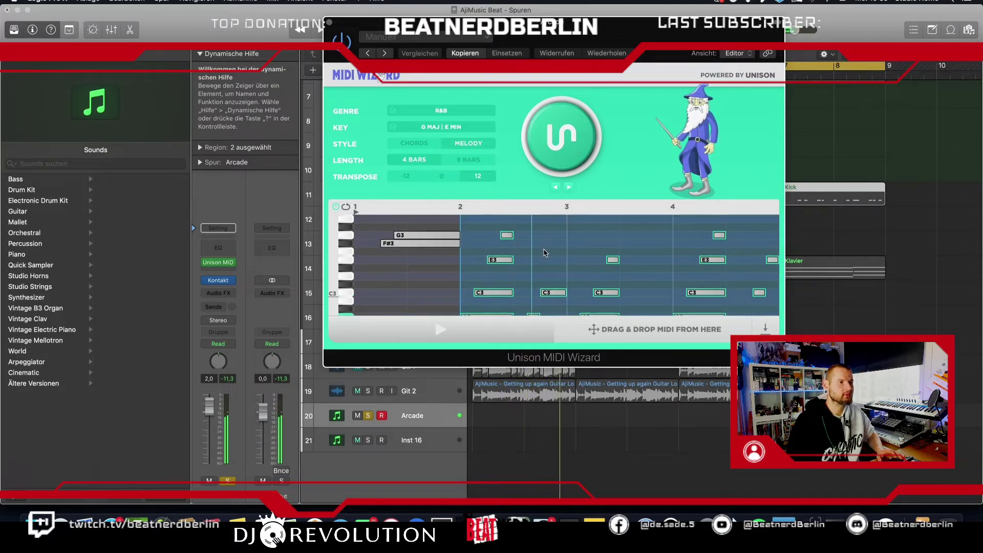
key("space")
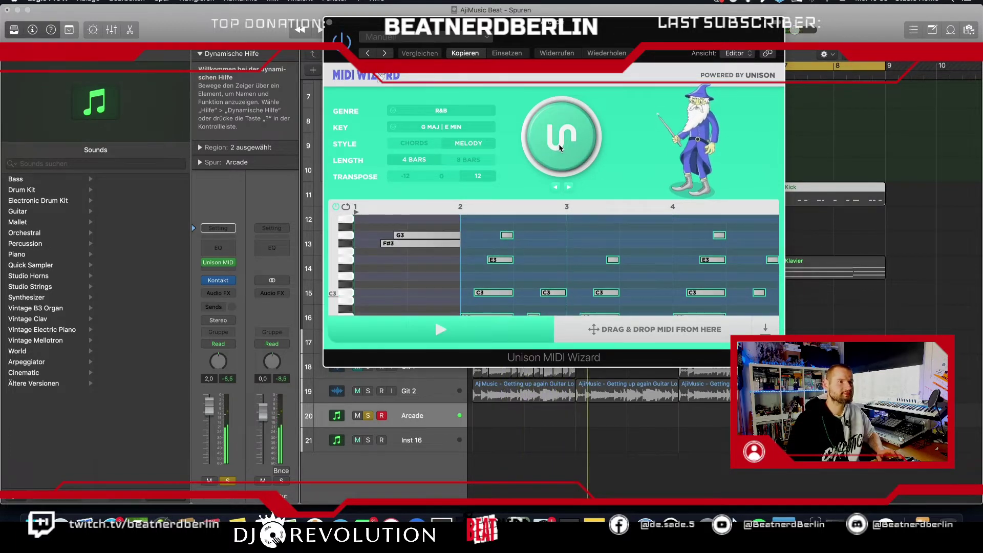
Place the newly generated MIDI Wizard melody on the Arcade track at bar 1, switch the plug-in off and close its window.
left_click(563, 157)
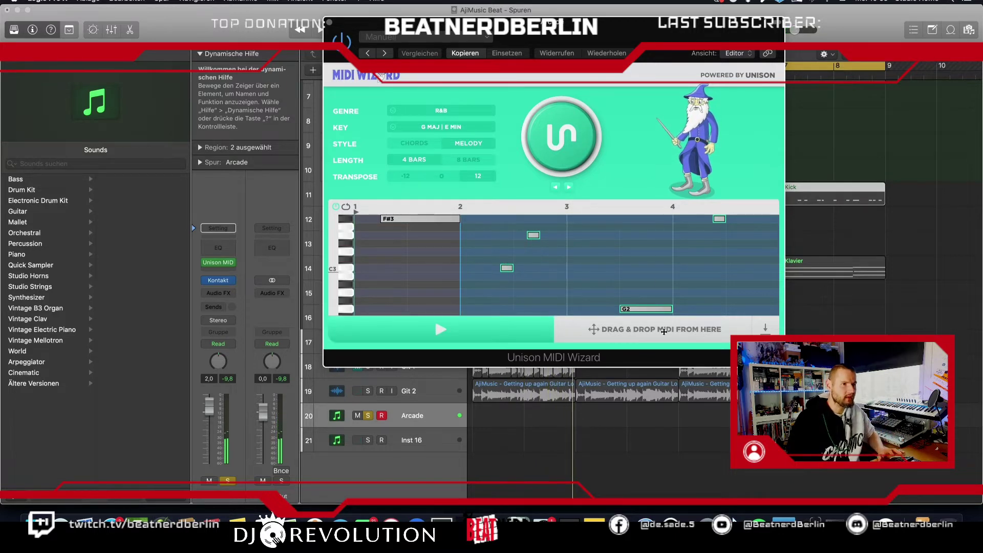
left_click_drag(665, 331, 476, 412)
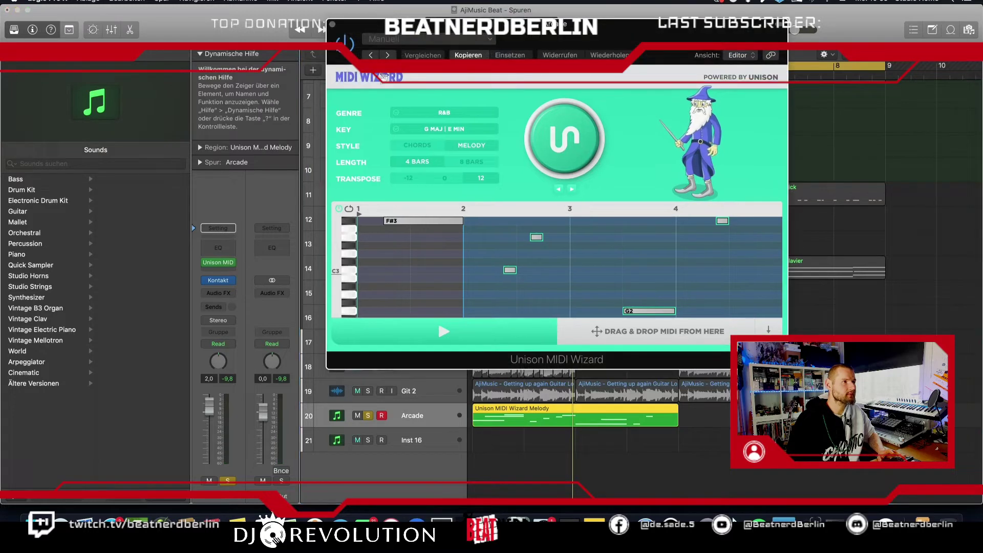
left_click(341, 41)
left_click(330, 22)
left_click(484, 322)
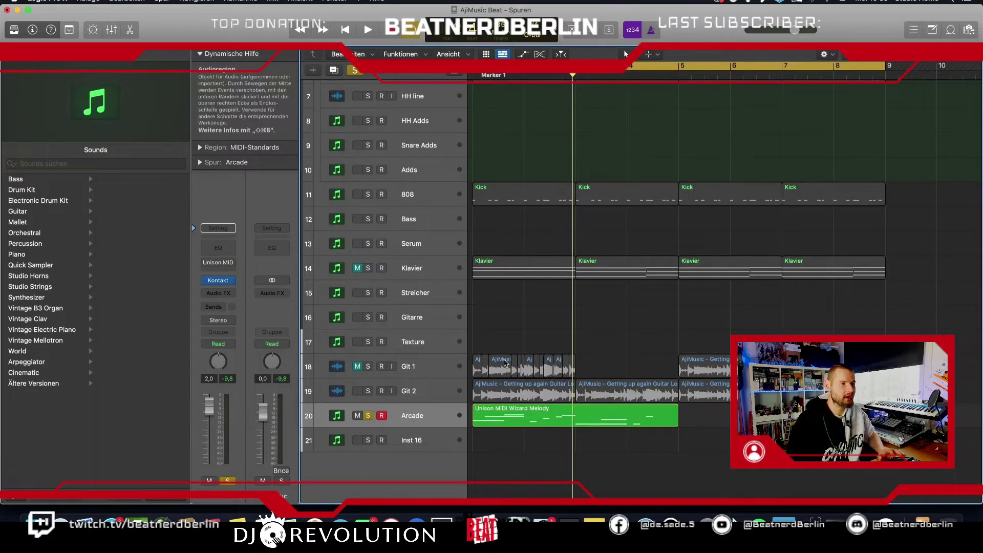
Listen to the Arcade melody with Git 2 soloed alongside it, and compare it with the Arcade track soloed alone.
left_click(368, 391)
key("space")
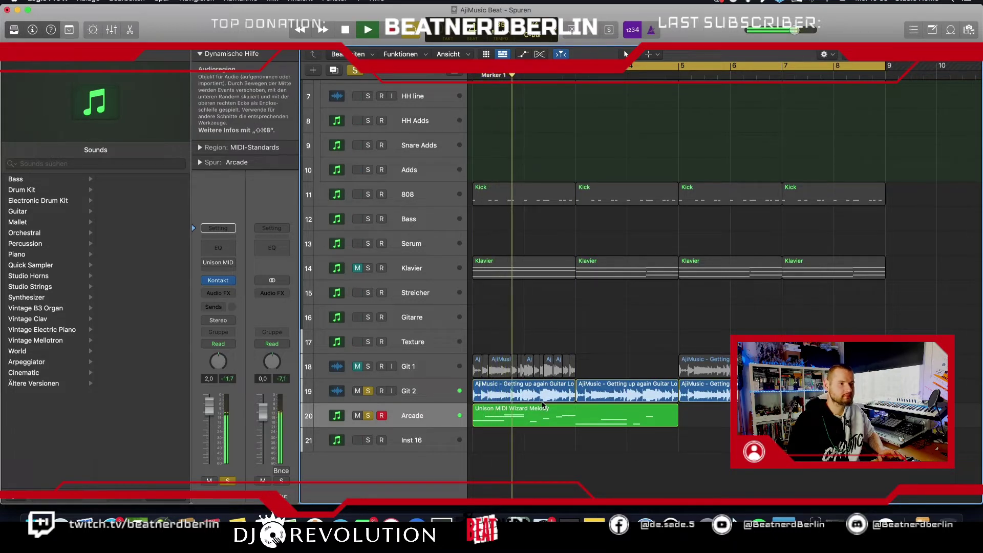
key("space")
left_click(369, 390)
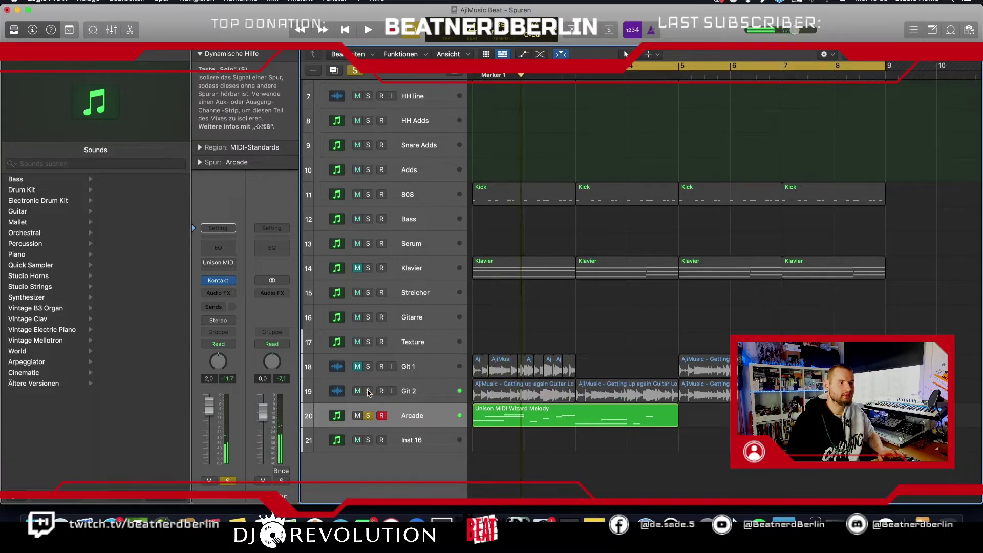
key("space")
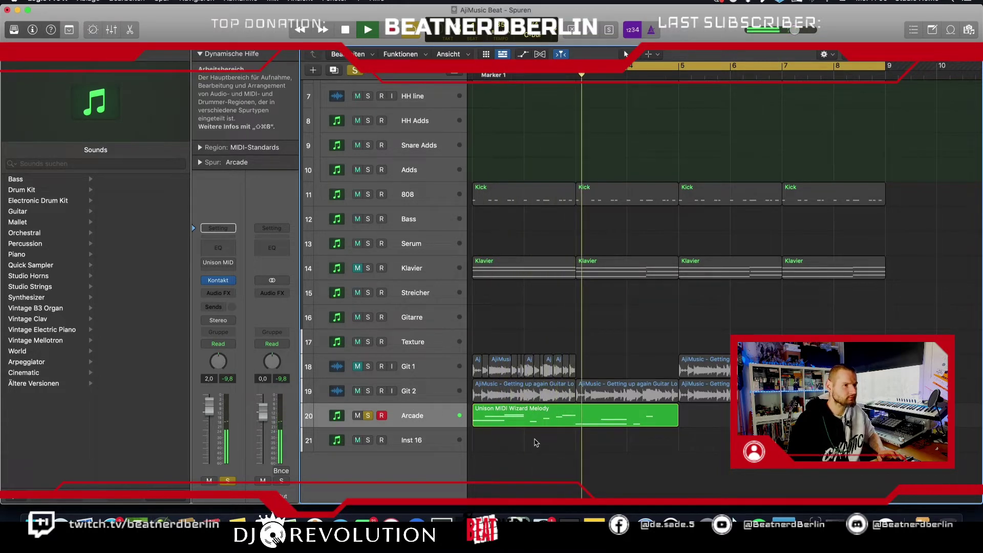
key("space")
Open the Arcade melody region in the piano roll and look over its notes while playing it.
double_click(521, 423)
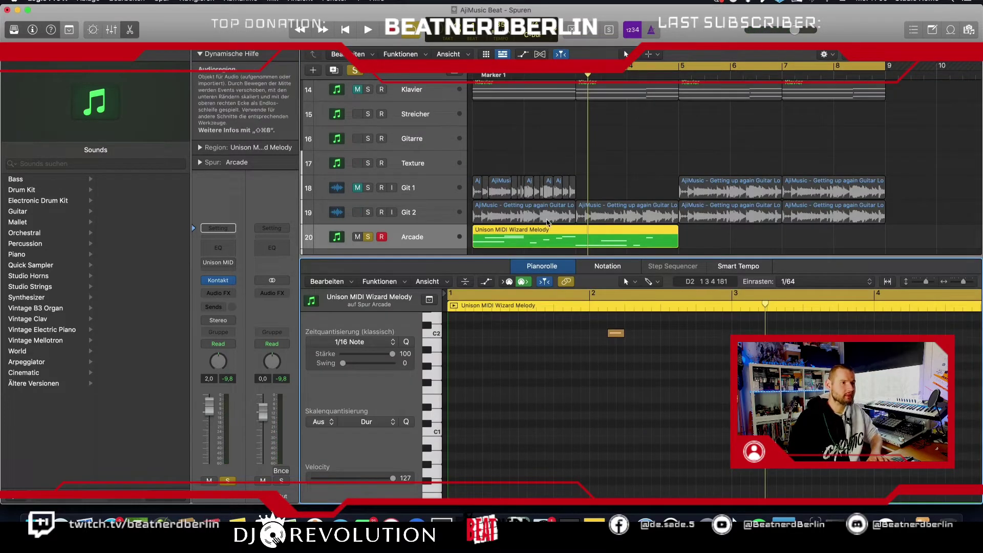
left_click_drag(543, 255, 543, 334)
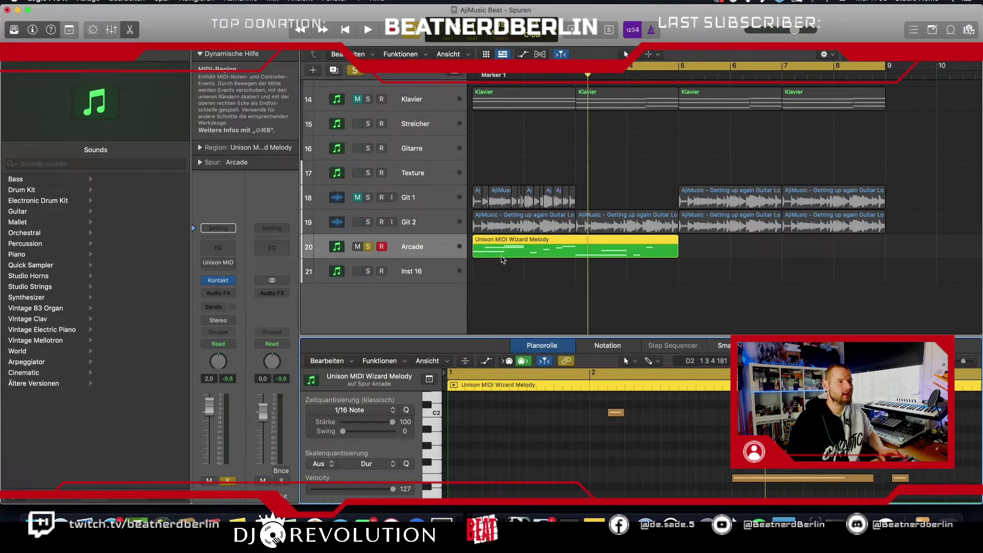
double_click(483, 238)
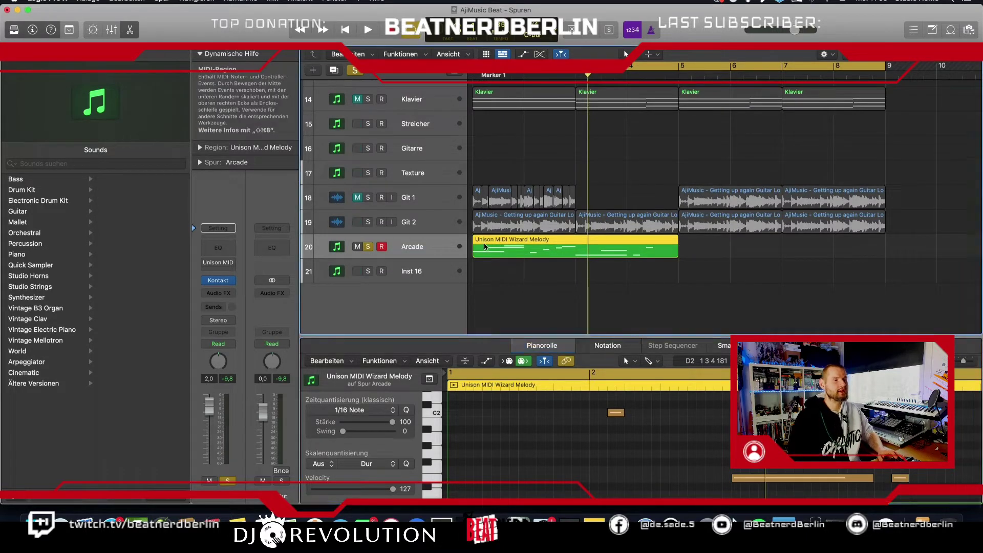
double_click(493, 420)
key("space")
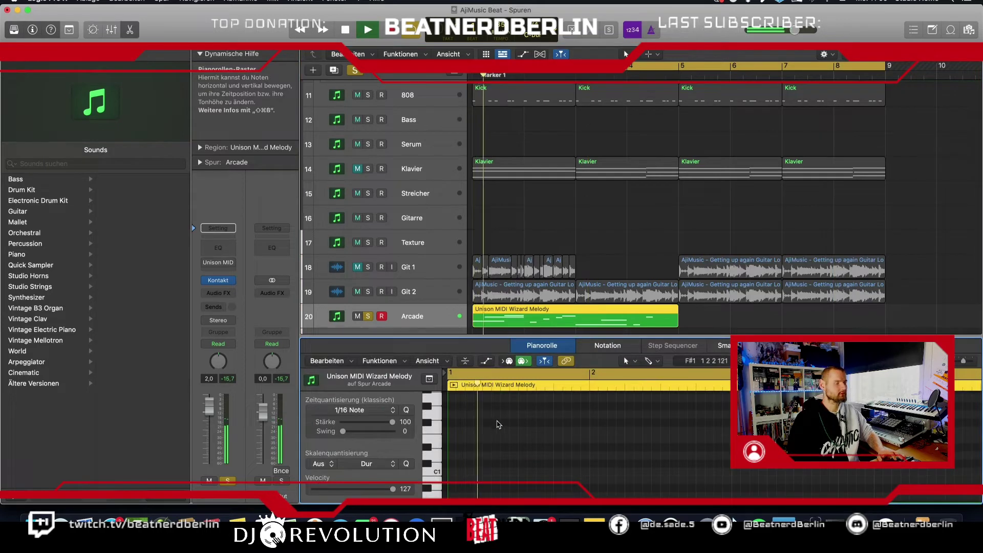
key("e")
double_click(497, 425)
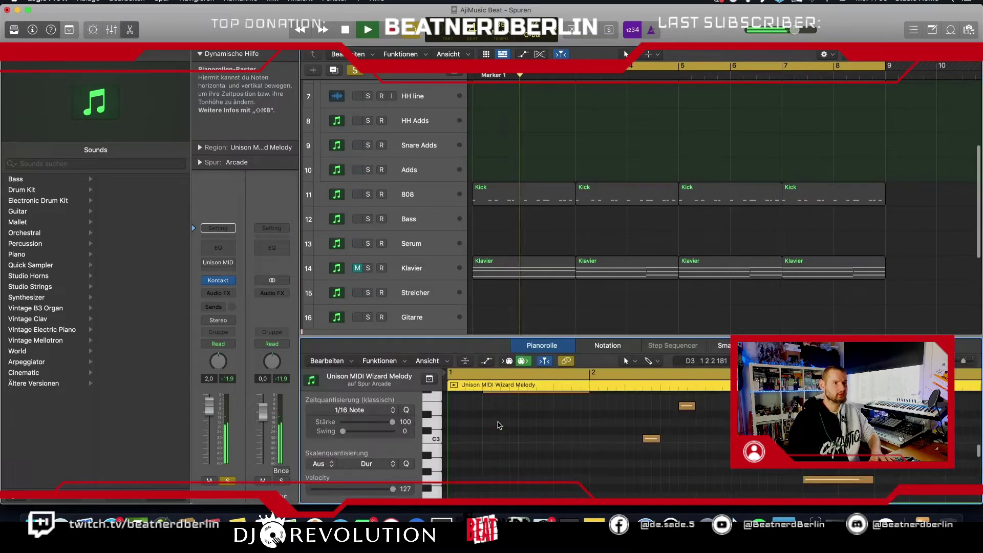
key("space")
scroll(550, 448, "up", 3)
scroll(549, 449, "down", 2)
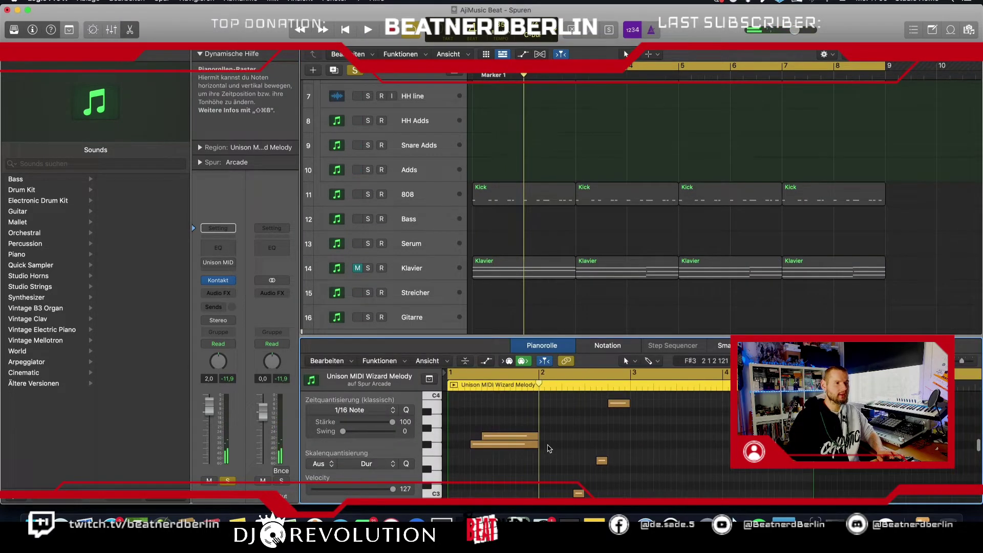
scroll(548, 449, "down", 5)
scroll(549, 449, "up", 3)
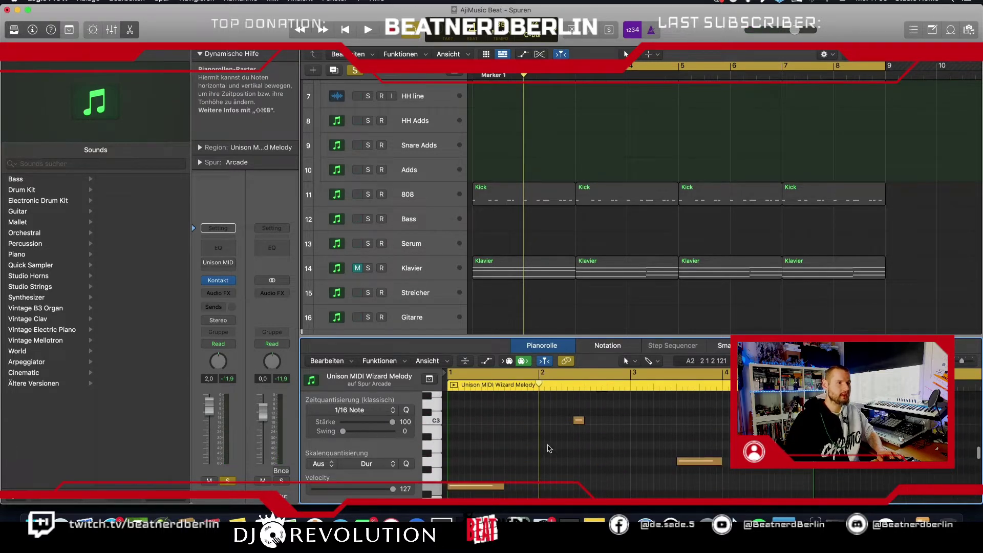
key("space")
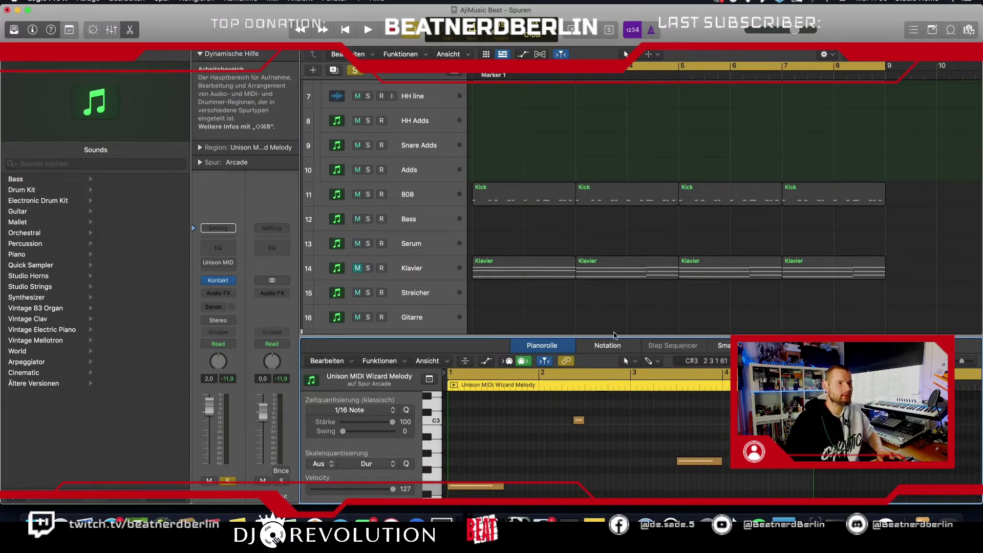
Enlarge the piano roll and delete all melody notes from bar 2 onward, keeping only the four notes of bar 1.
left_click_drag(614, 336, 614, 251)
scroll(629, 373, "down", 8)
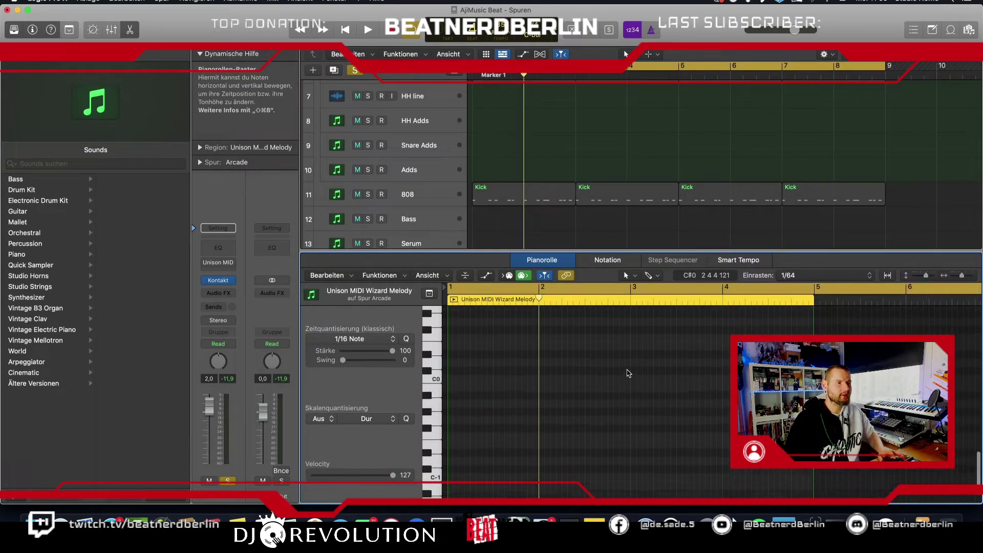
scroll(628, 373, "up", 10)
left_click_drag(760, 474, 544, 311)
scroll(563, 345, "up", 3)
scroll(563, 346, "up", 3)
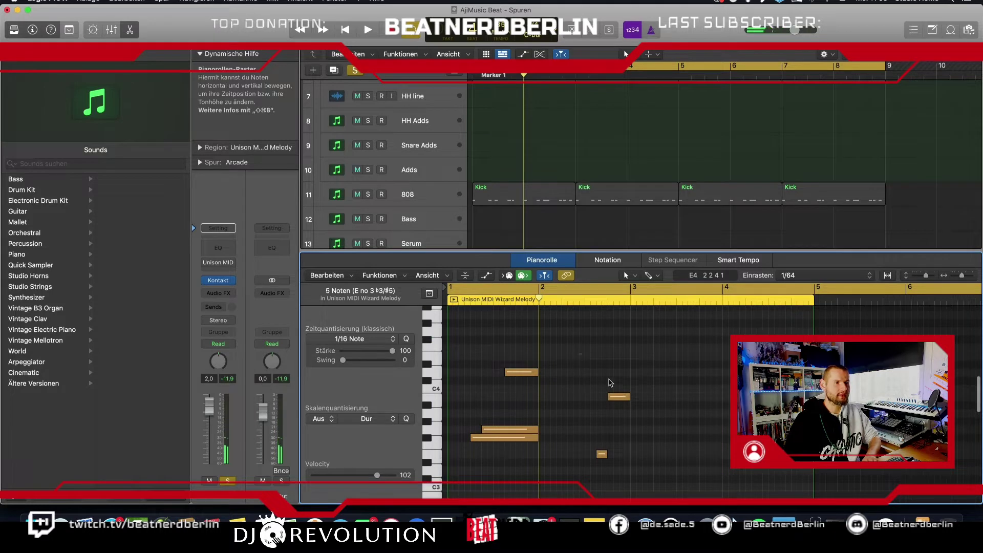
key("BackSpace")
scroll(694, 411, "down", 4)
scroll(694, 412, "up", 5)
scroll(694, 412, "down", 3)
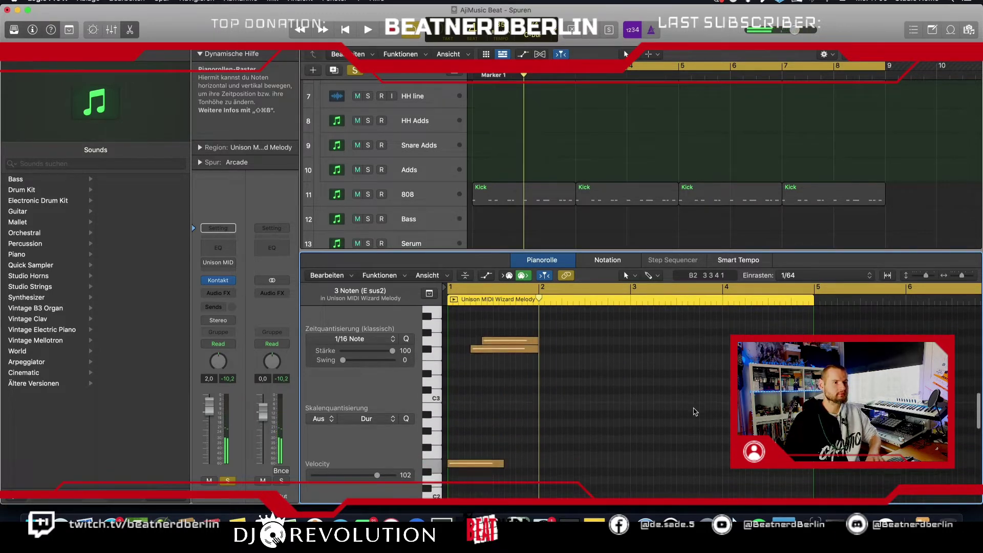
scroll(665, 417, "up", 2)
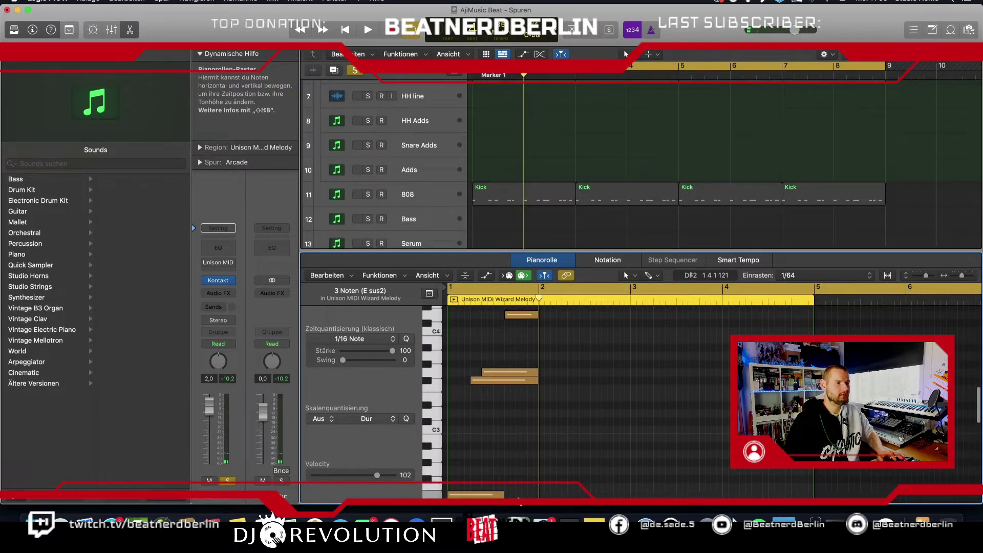
Copy the four notes of bar 1 into bars 2, 3 and 4 and listen to the repeated pattern.
left_click_drag(518, 501, 439, 313)
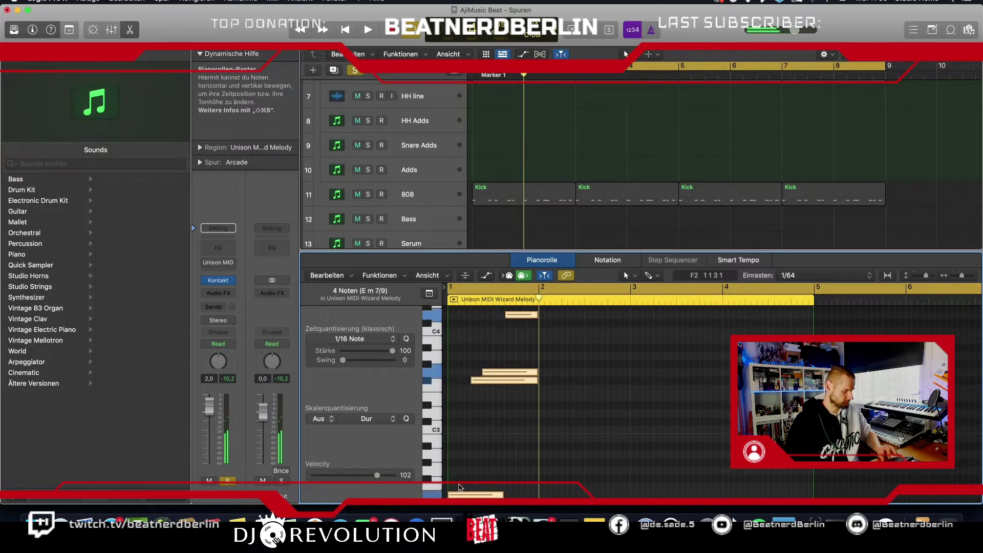
left_click_drag(461, 495, 739, 495)
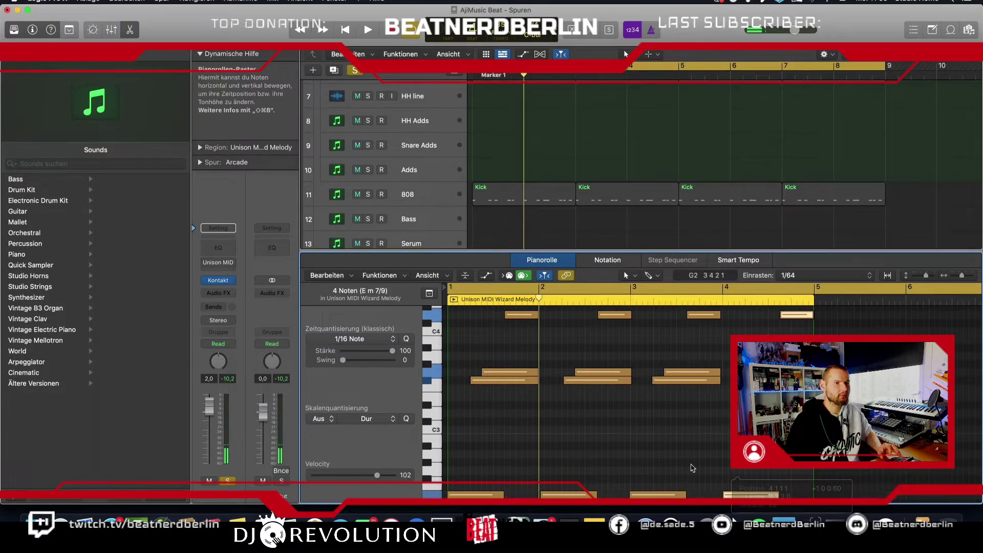
key("space")
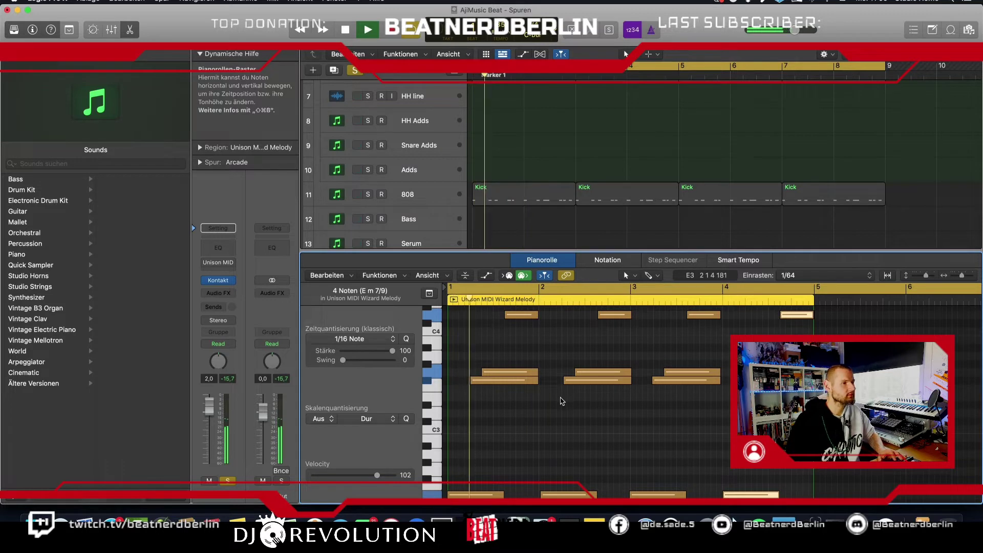
scroll(568, 394, "up", 3)
scroll(562, 401, "down", 3)
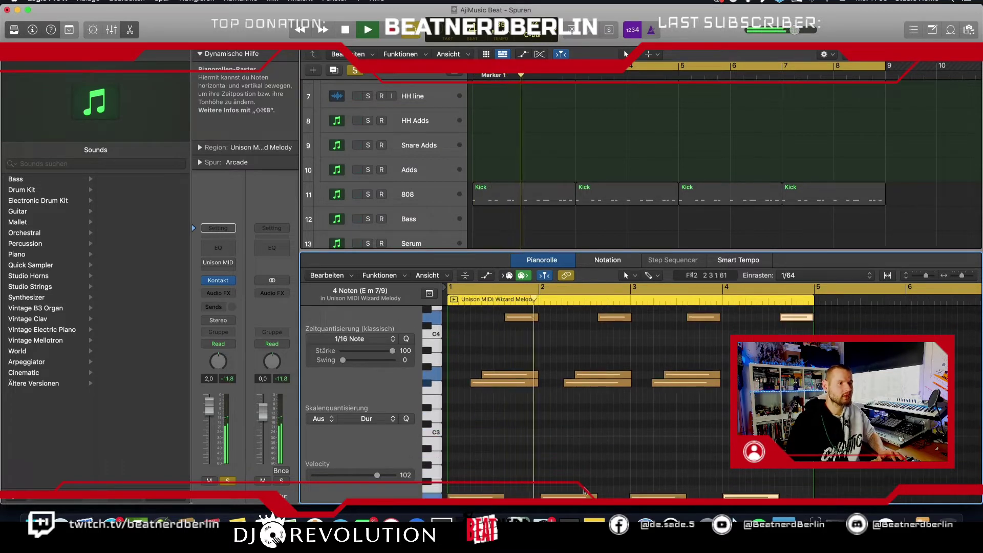
key("space")
Quantize all notes of the melody region to 1/16 notes and play the result.
left_click(567, 459)
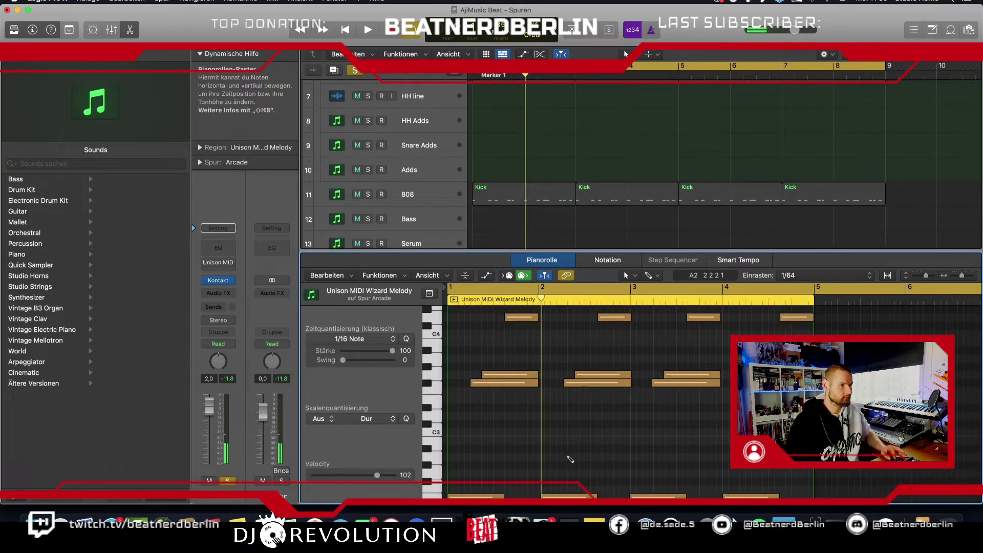
key("super+a")
left_click(406, 339)
scroll(543, 396, "down", 3)
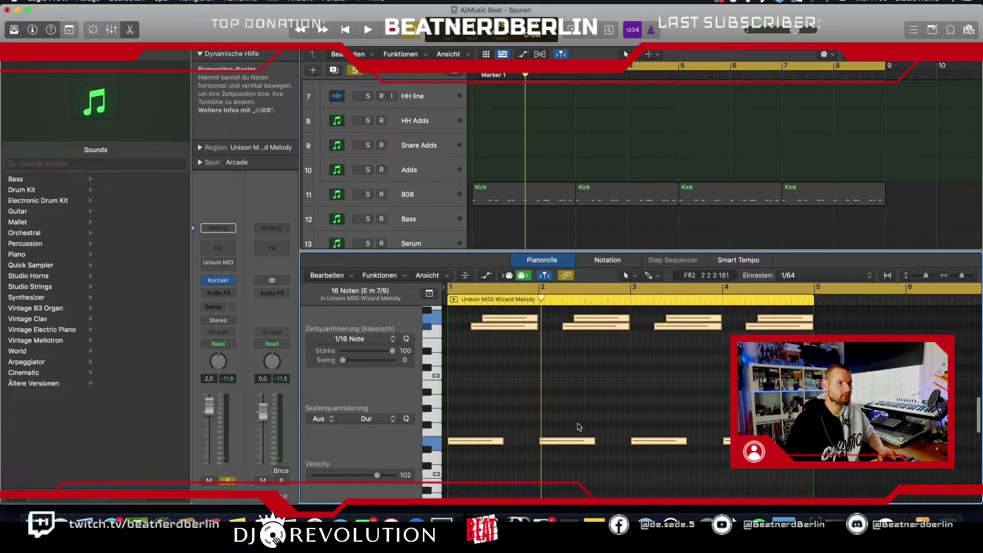
key("space")
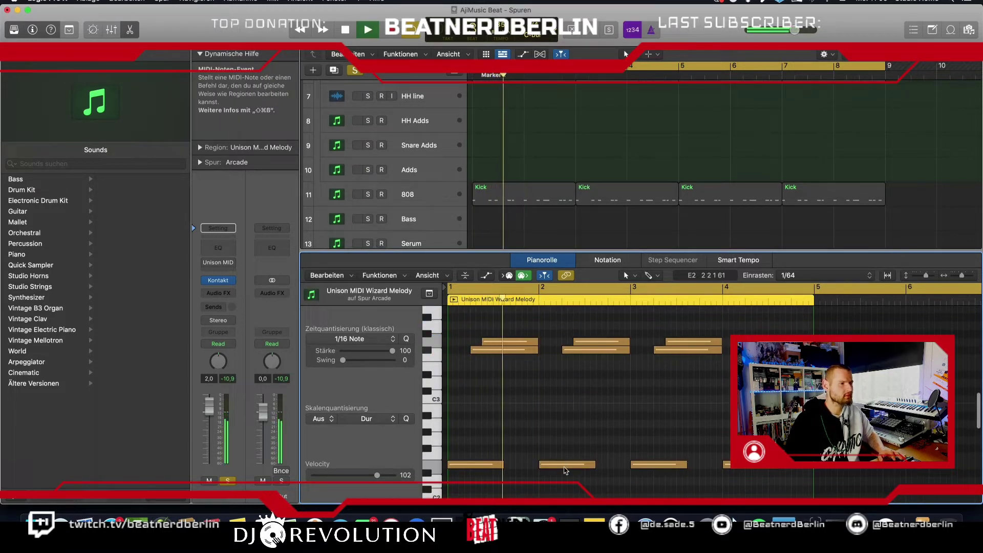
key("space")
Try raising the bass note at the start of bar 2 by two semitones to F#2 and listen.
left_click_drag(562, 466, 562, 448)
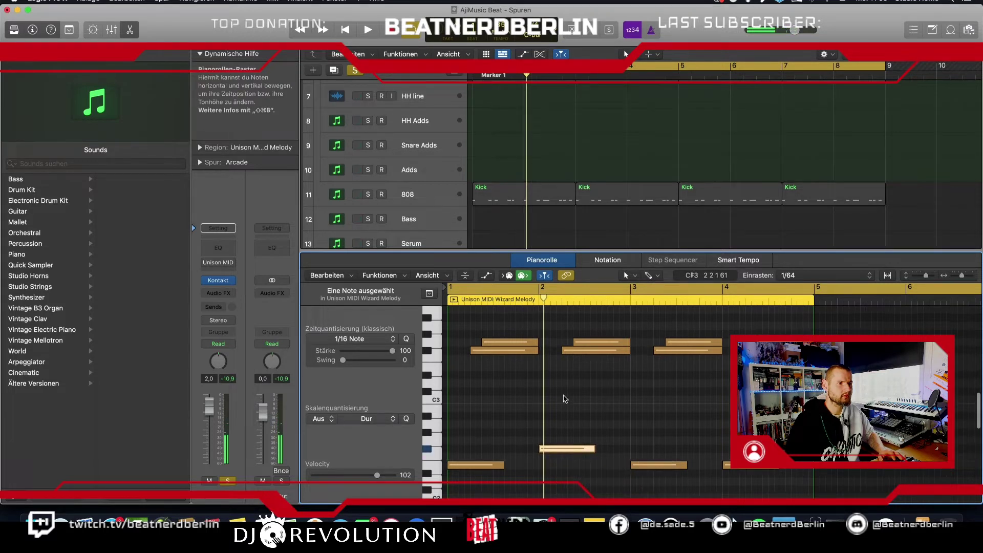
scroll(565, 399, "up", 3)
key("space")
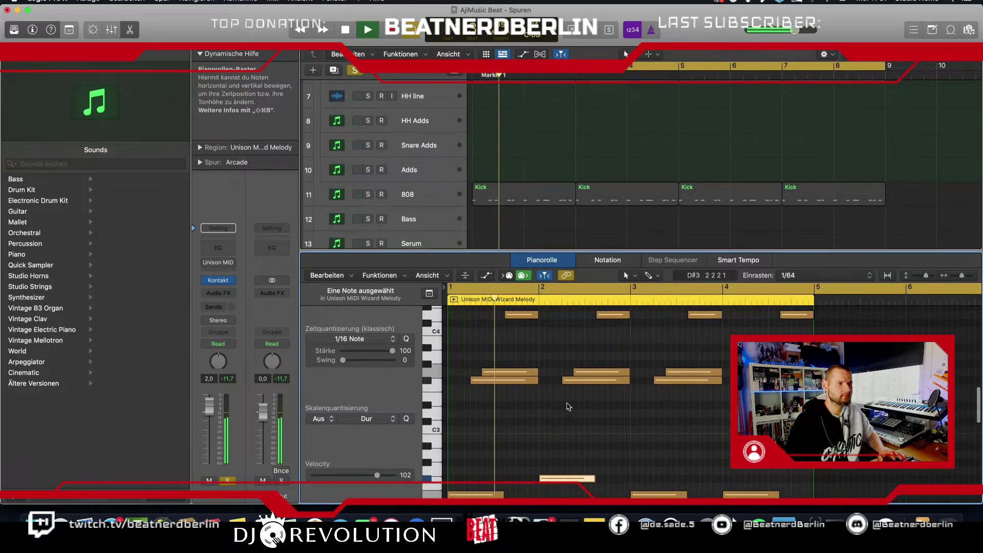
key("space")
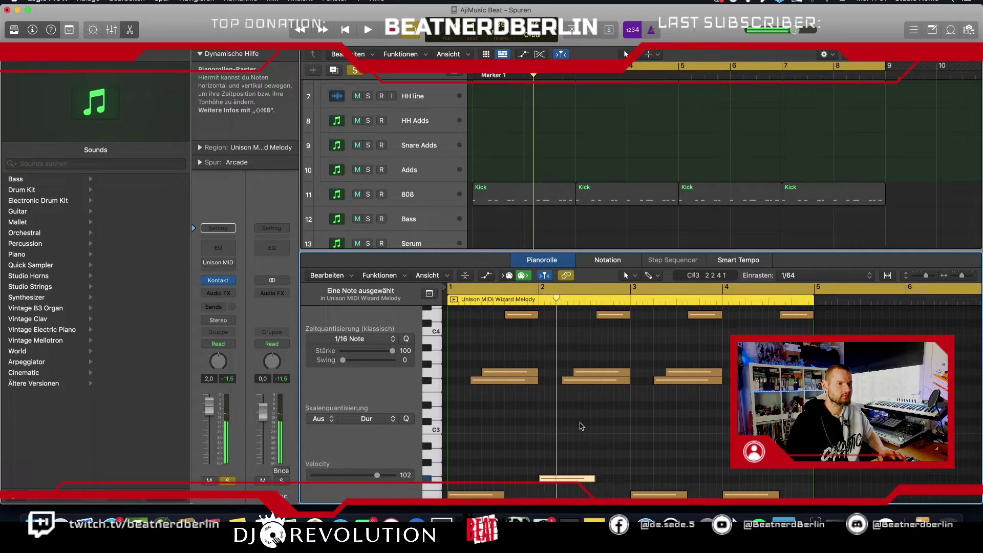
Move the bass note of bar 2 down to D2 and listen to the change.
scroll(570, 472, "down", 3)
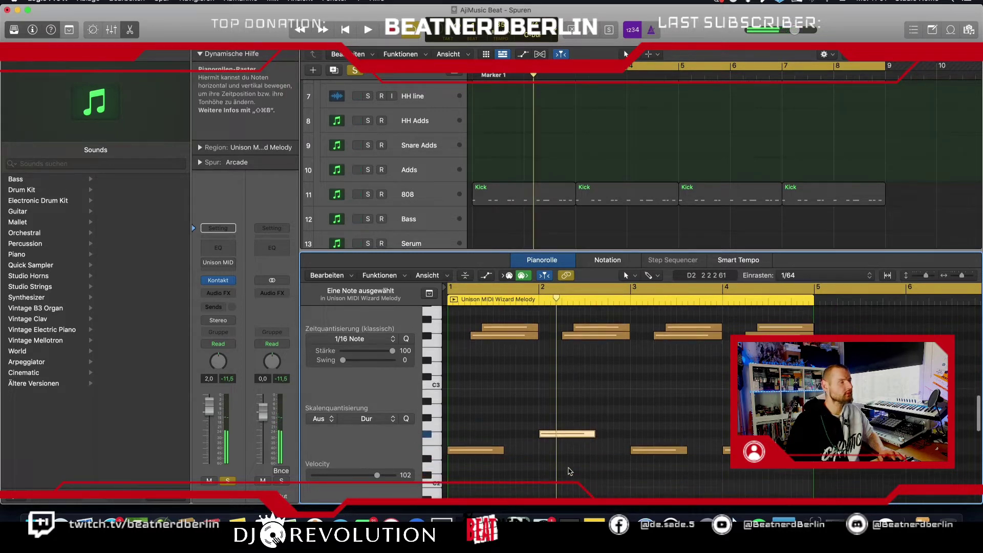
left_click_drag(557, 436, 557, 468)
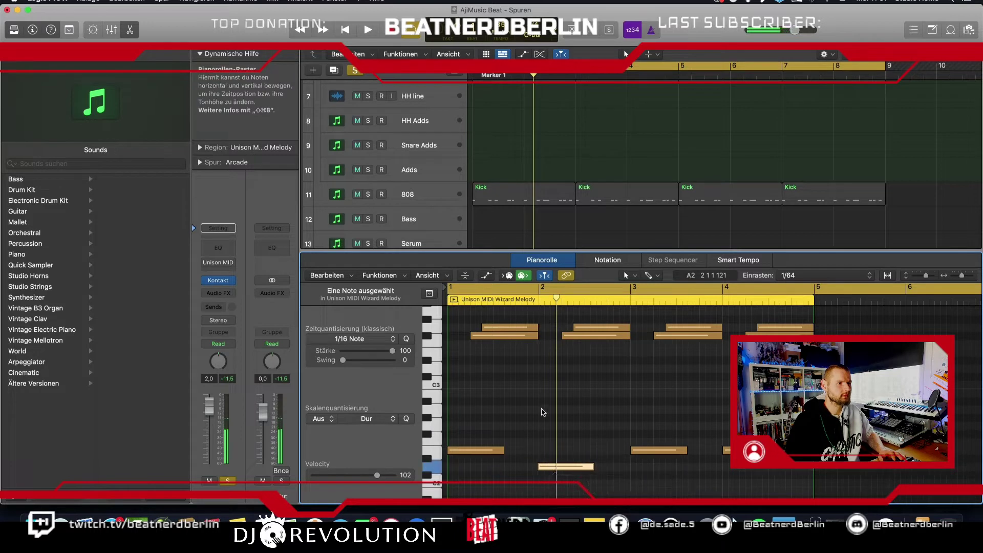
key("space")
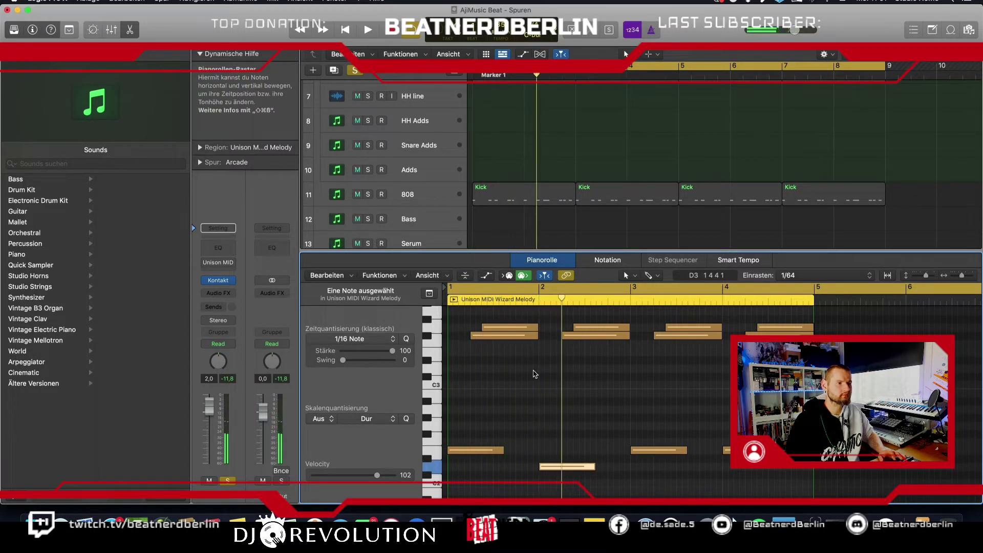
key("space")
key("space")
scroll(535, 374, "up", 2)
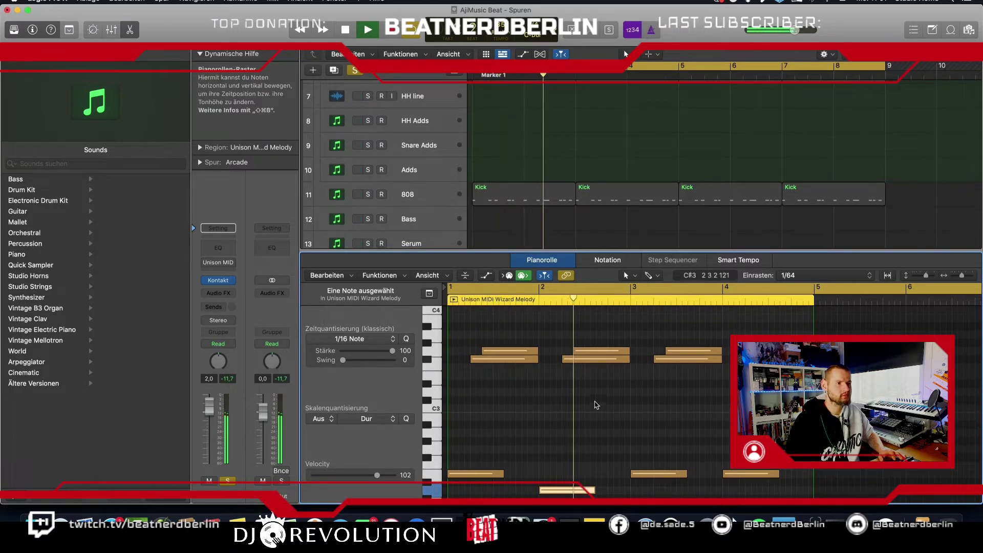
key("space")
Lower the bass note at the start of bar 3 by four semitones to C2 and play the pattern.
scroll(649, 469, "down", 5)
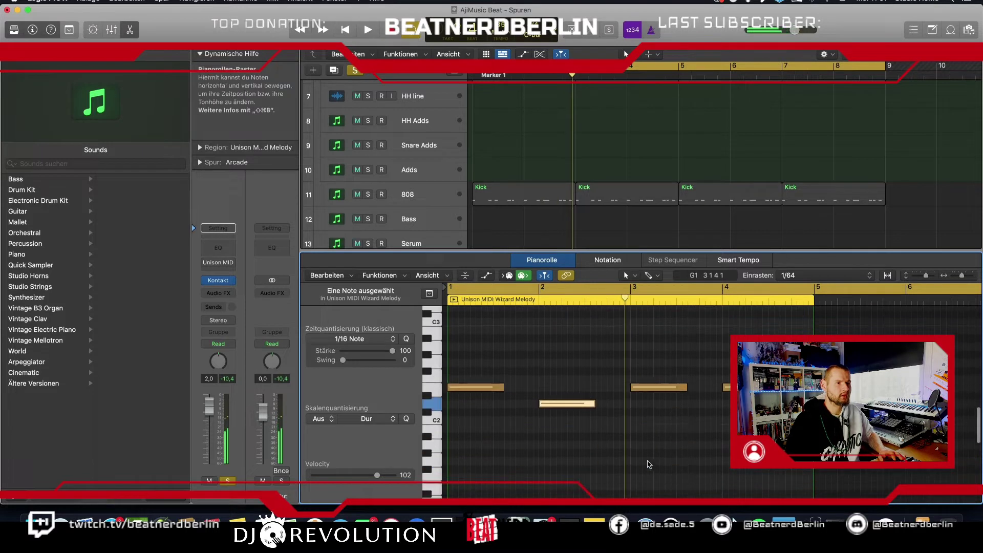
key("alt+Down")
key("alt+Down")
key("alt+Down")
key("alt+Down")
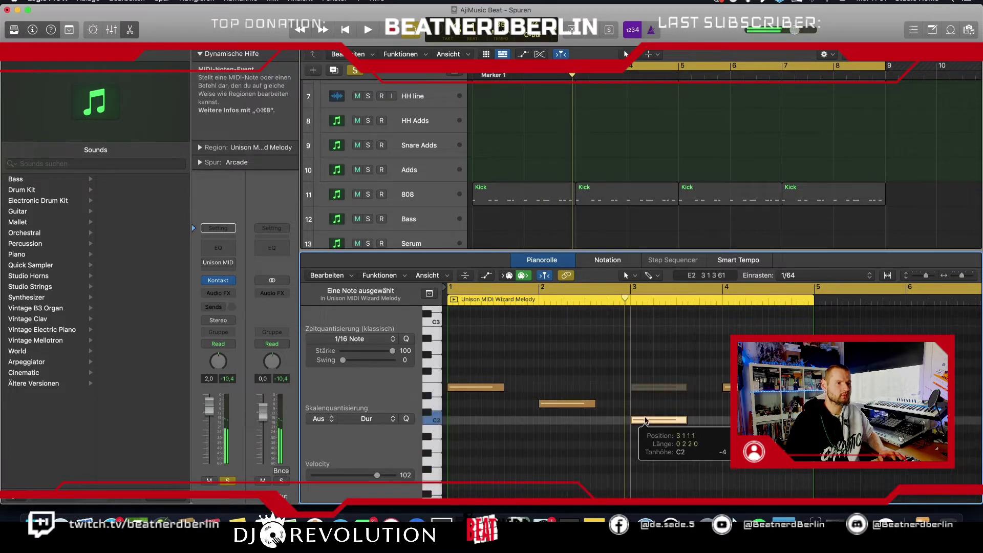
key("space")
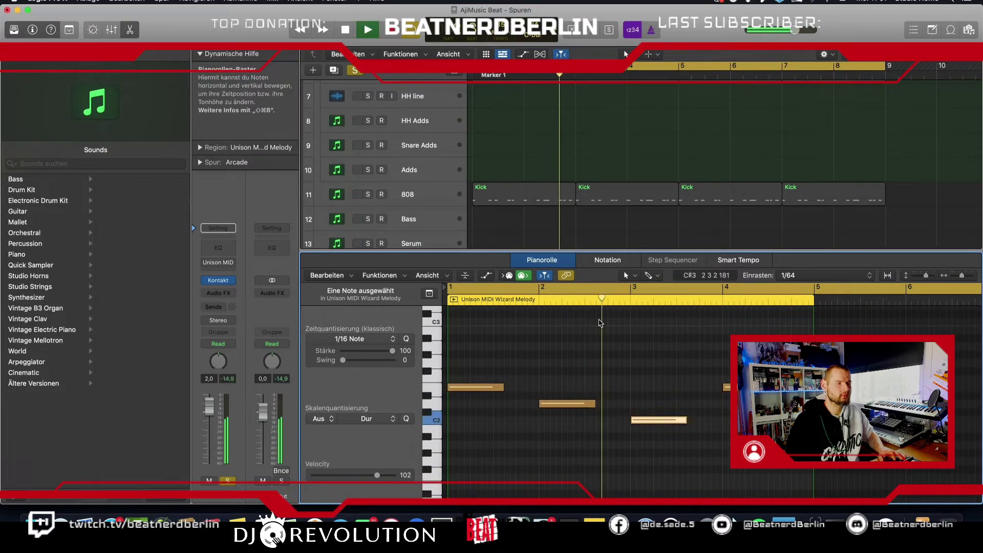
scroll(676, 379, "up", 3)
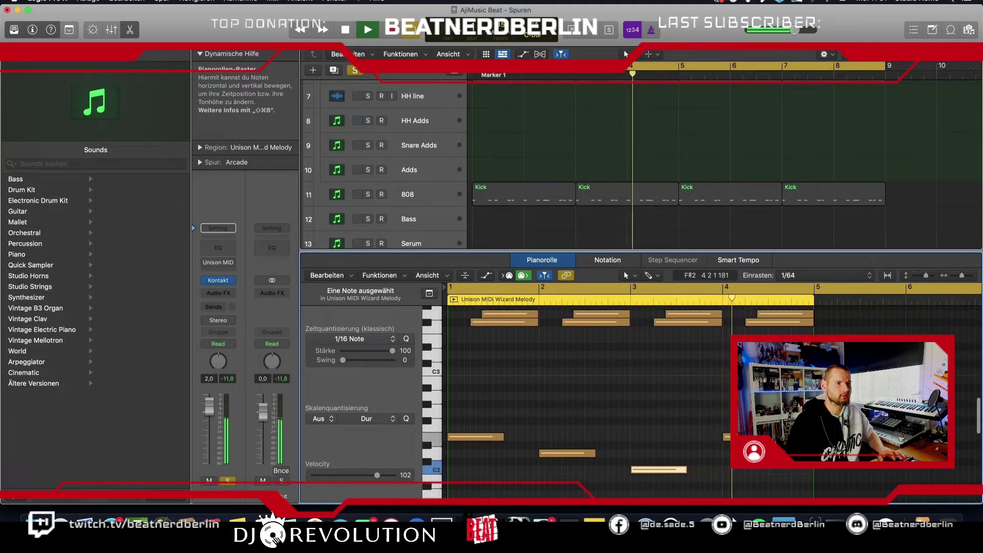
key("space")
Lower the bass note of bar 4 by two semitones to D2 and play the melody from the start.
left_click_drag(727, 437, 728, 453)
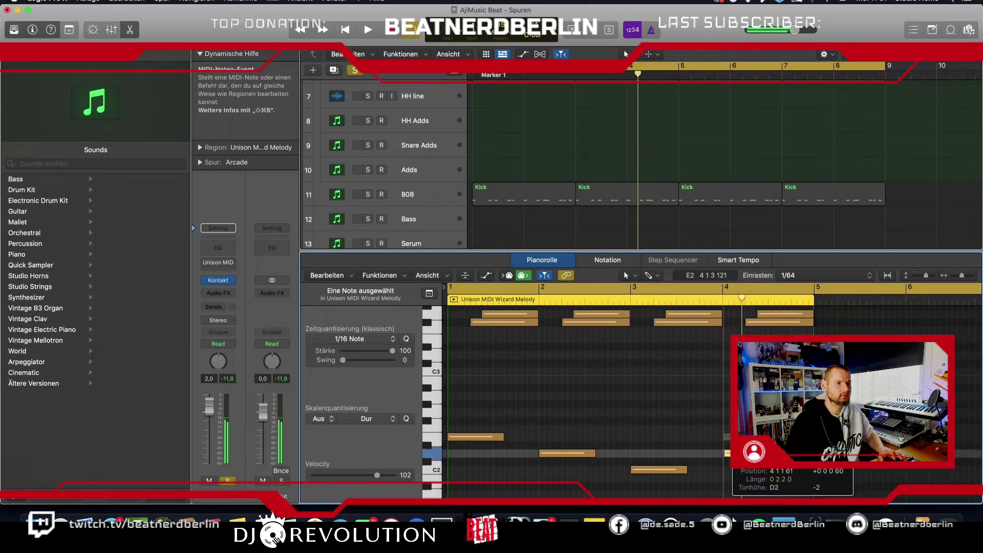
key("space")
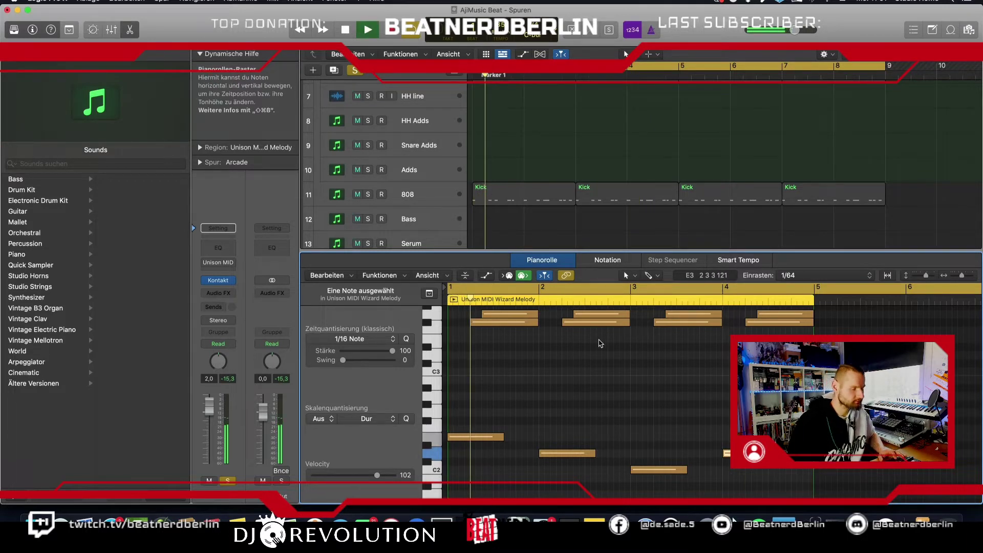
scroll(605, 360, "up", 5)
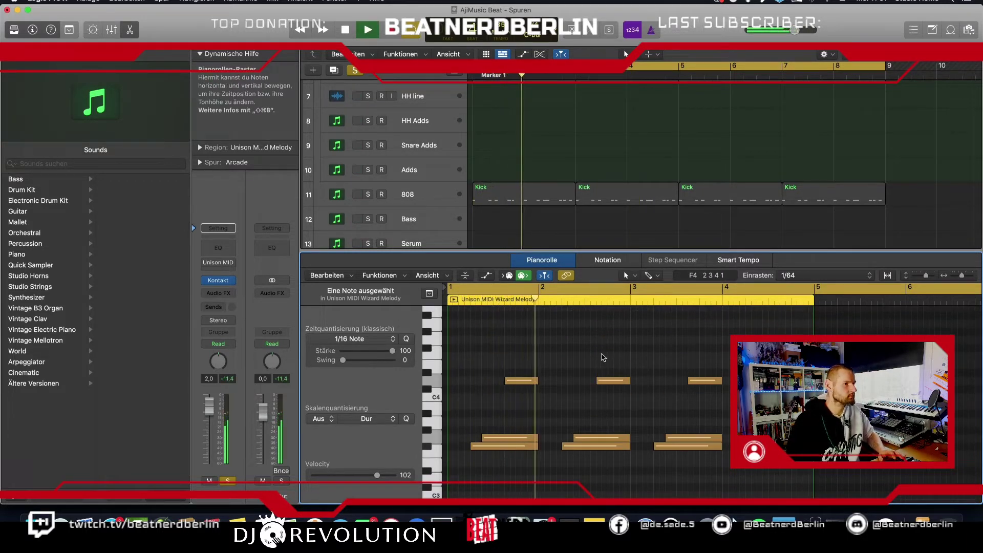
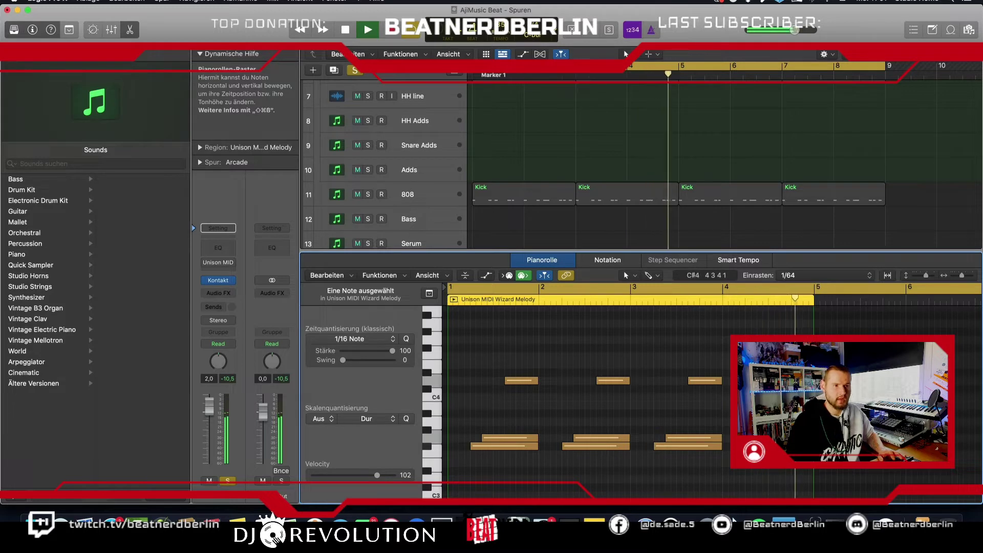
Stop playback, close the piano roll and mute the Git 2 track.
key("space")
key("p")
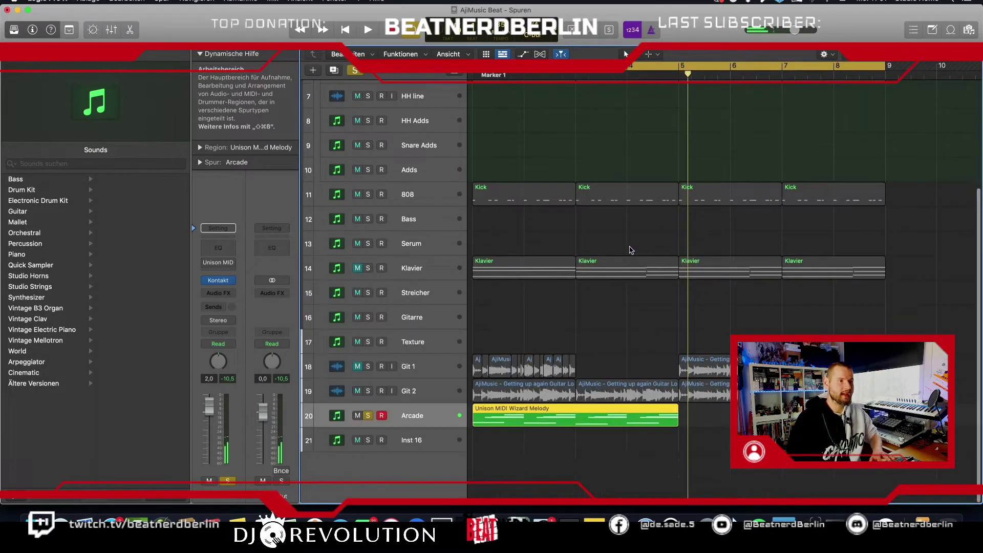
scroll(628, 244, "up", 5)
scroll(594, 286, "down", 6)
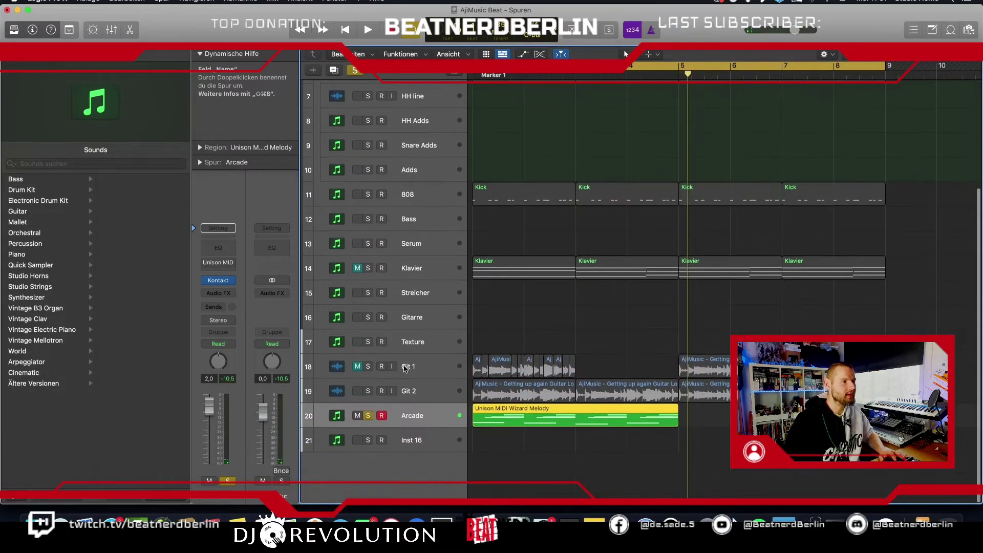
left_click(358, 391)
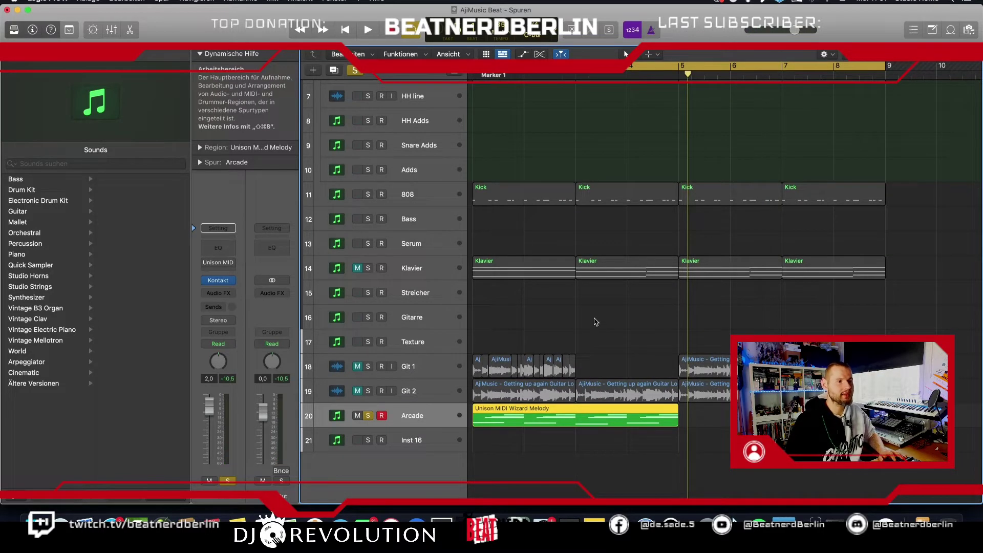
Move all audio regions on Git 1 and Git 2 out of the loop to an empty area well past bar 9.
left_click_drag(906, 397, 473, 351)
key("super+Left")
key("super+Left")
key("super+Left")
key("super+Left")
key("super+Left")
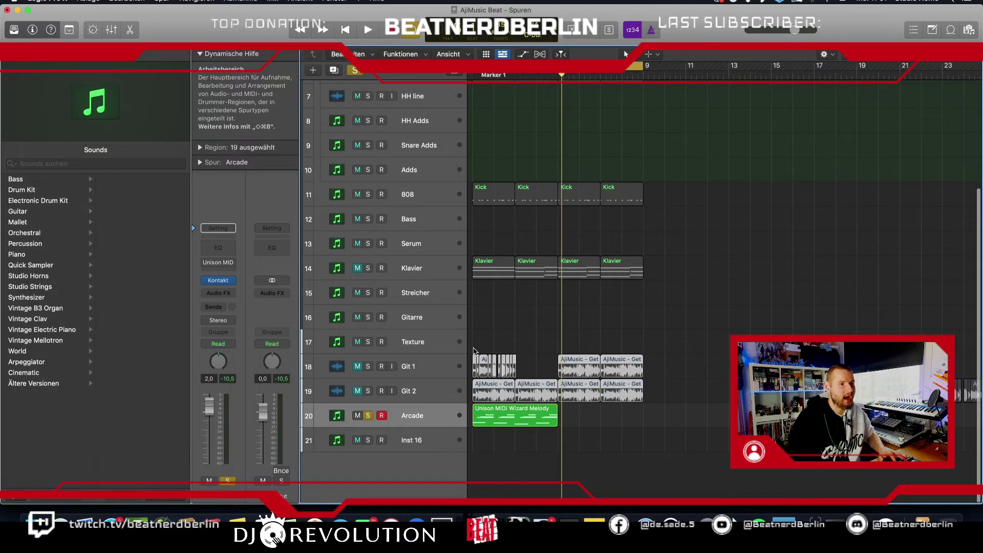
key("super+Left")
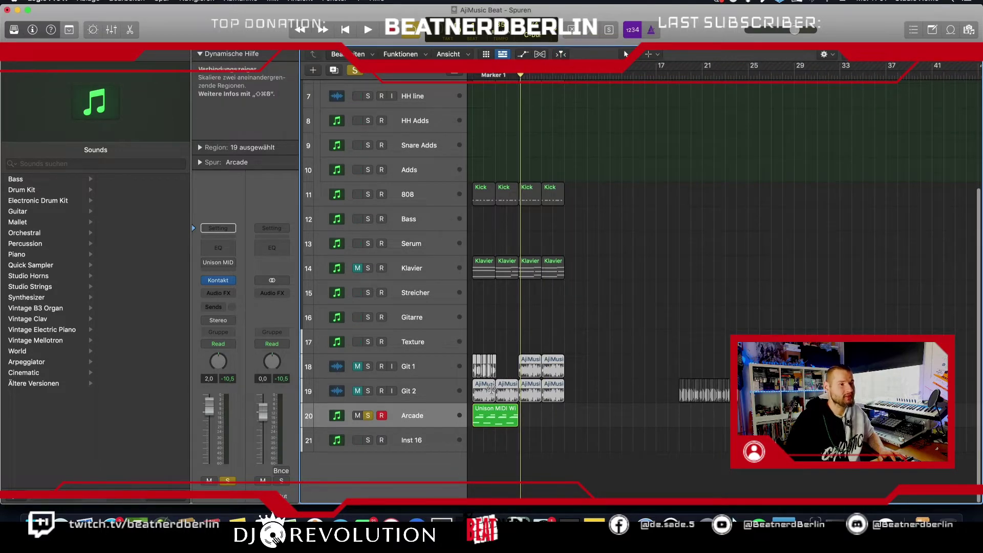
key("Delete")
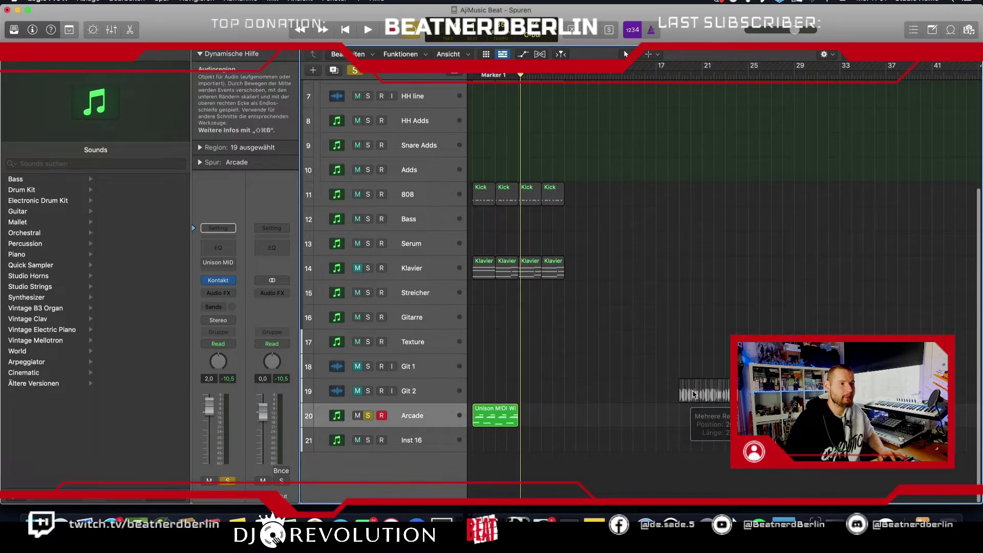
key("super+Right")
key("super+Right")
key("super+Right")
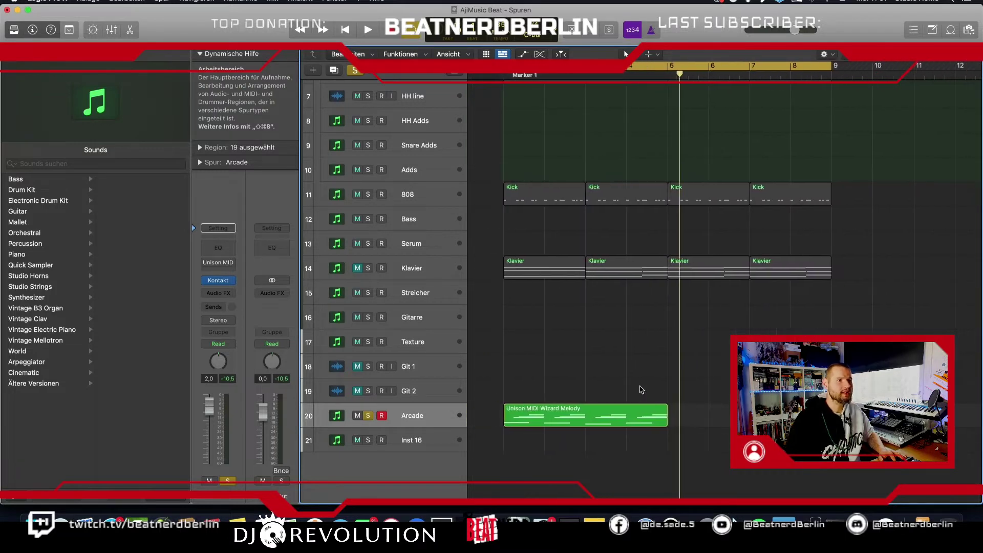
Solo the Kick, Snare, Claps and HH tracks alongside the soloed Arcade melody.
left_click(562, 412)
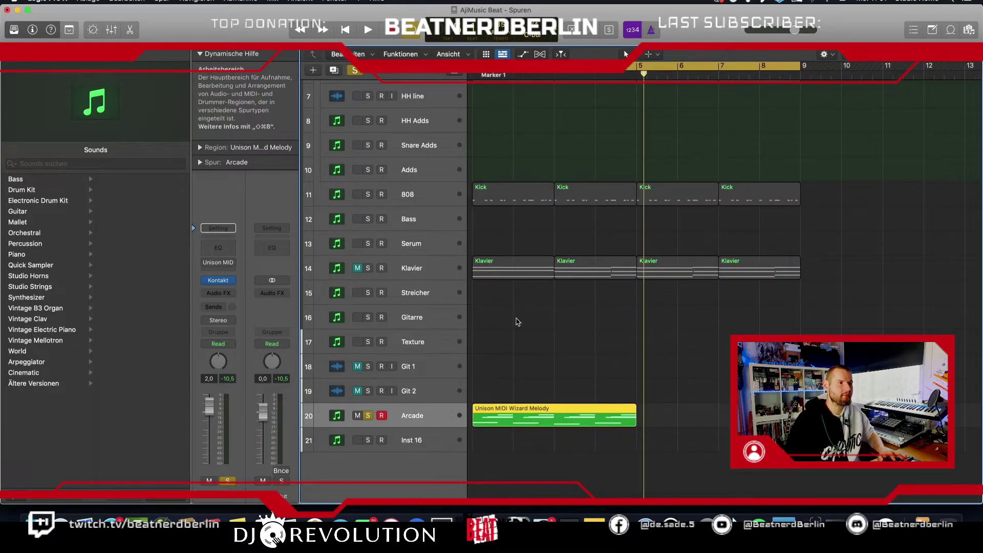
scroll(497, 282, "up", 3)
scroll(486, 257, "up", 3)
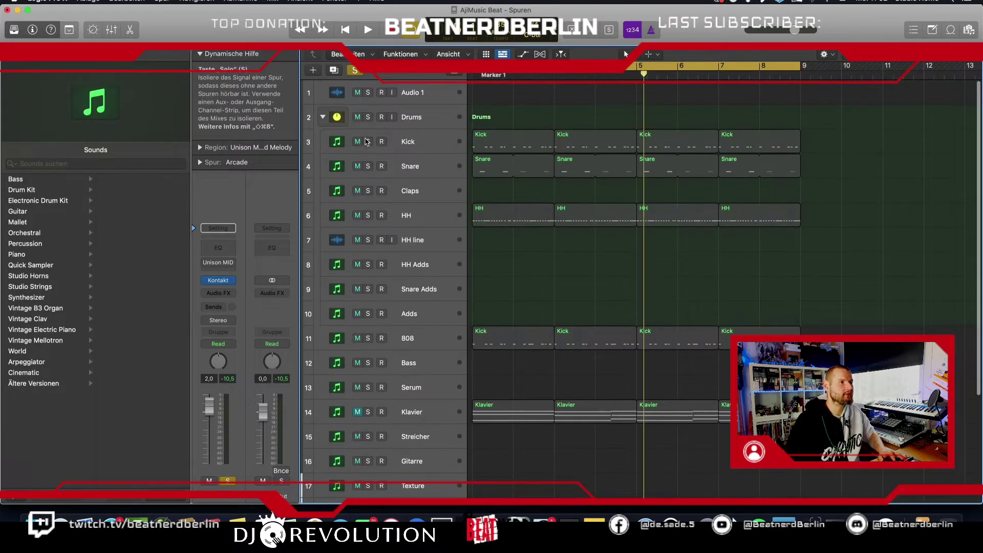
left_click_drag(367, 141, 367, 216)
scroll(563, 312, "down", 6)
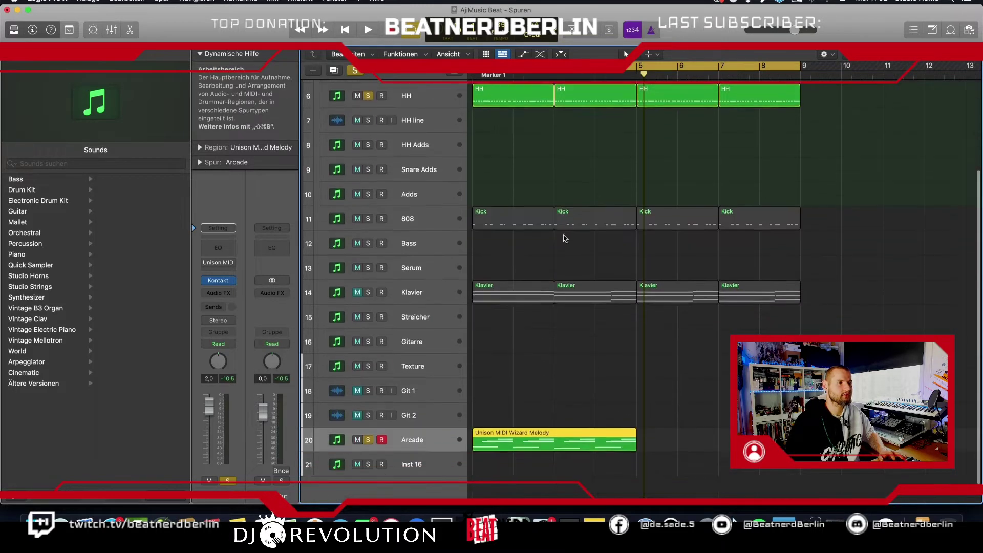
Play the drums and melody from the start and copy the Unison MIDI Wizard Melody region to bar 5.
key("Return")
key("space")
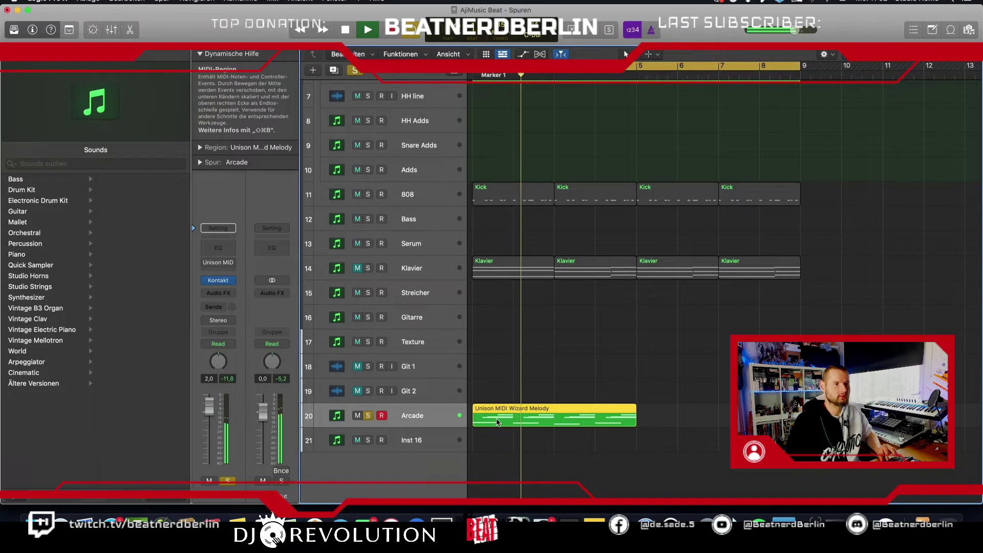
left_click_drag(523, 424, 659, 425)
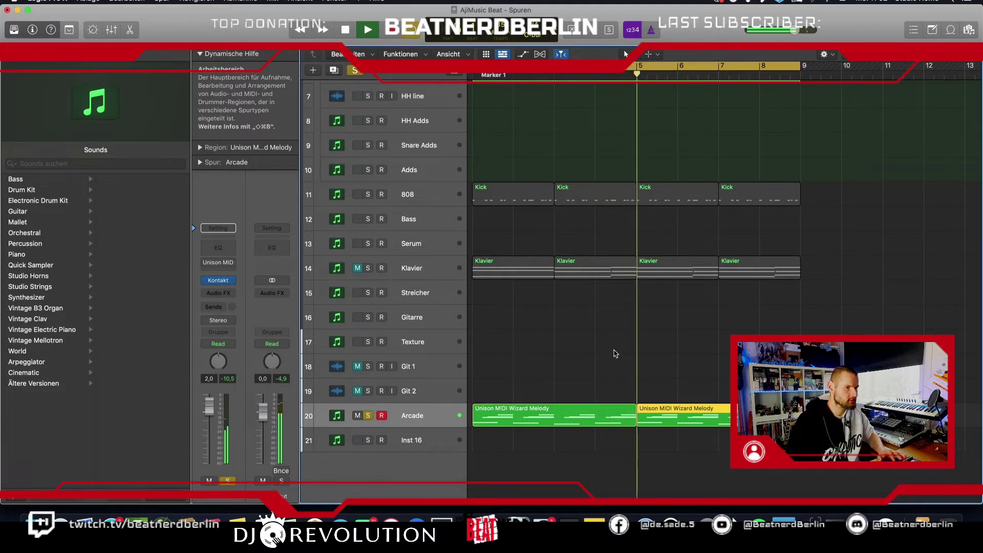
key("space")
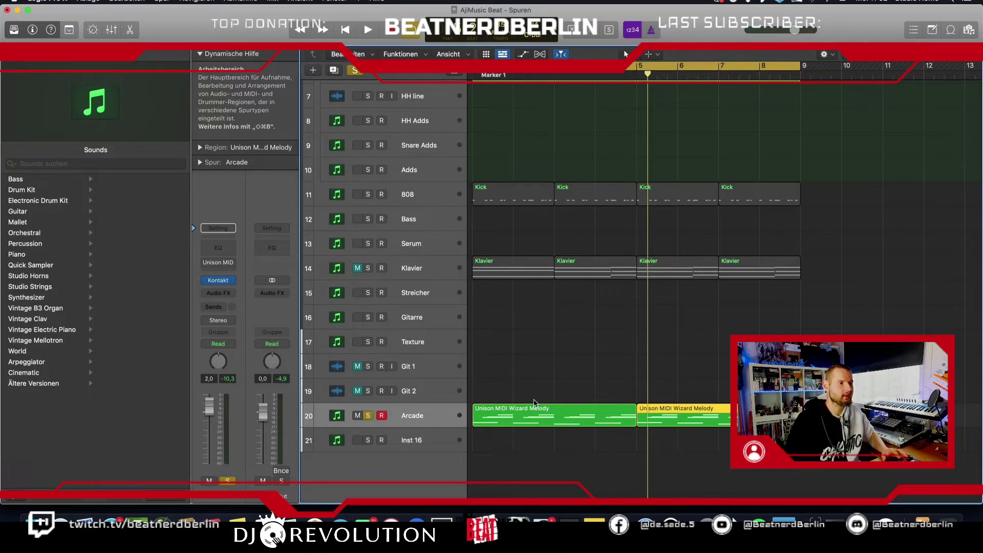
Duplicate the Arcade track and open the MIDI Wizard plug-in on the new track.
left_click(334, 71)
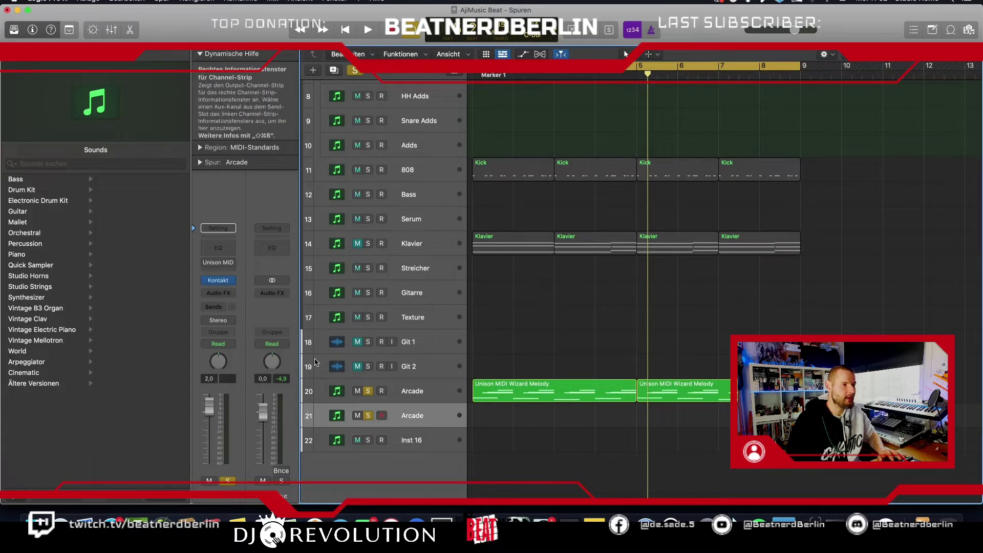
left_click(220, 266)
left_click_drag(521, 267, 715, 160)
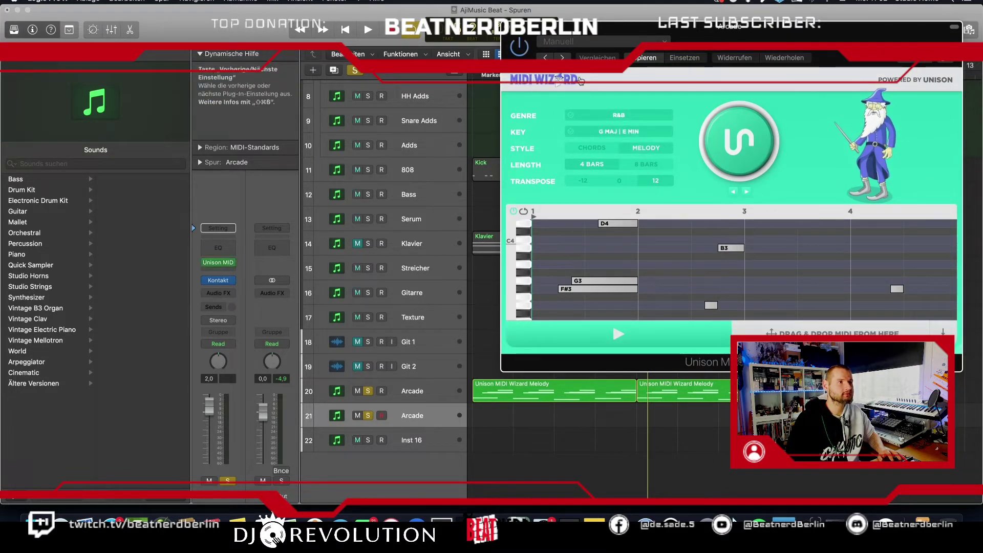
Generate several R&B melodies in G maj | E min with MIDI Wizard and audition each one with the beat.
left_click(739, 145)
key("space")
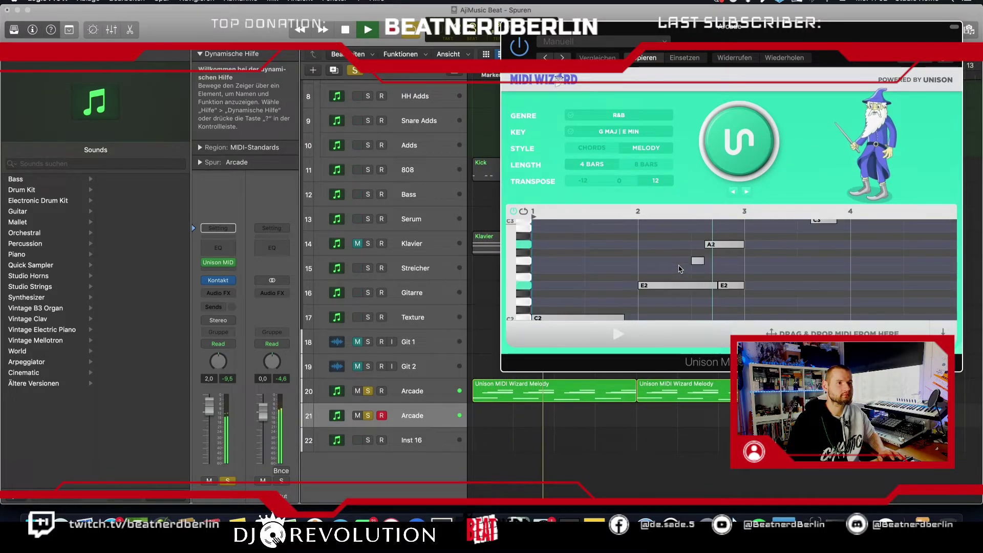
key("space")
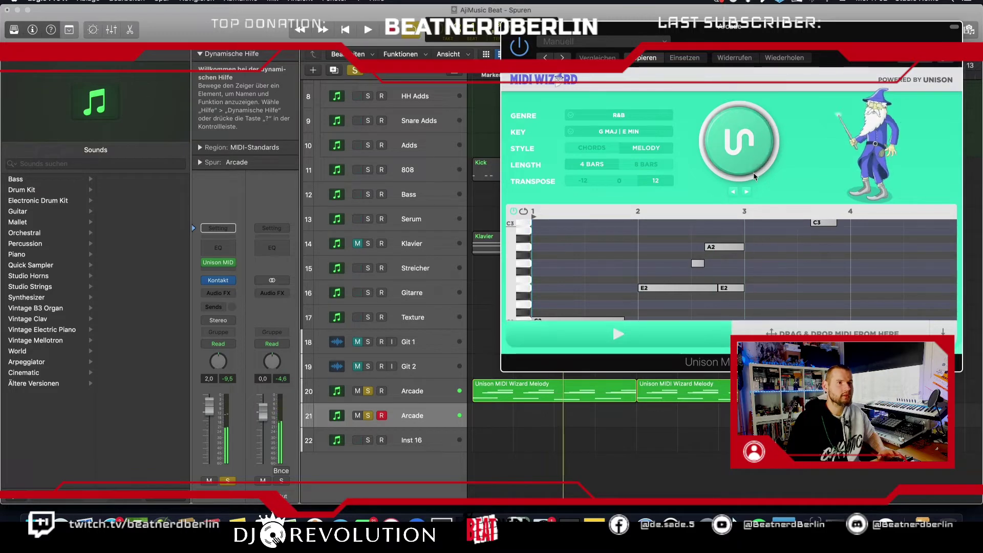
key("space")
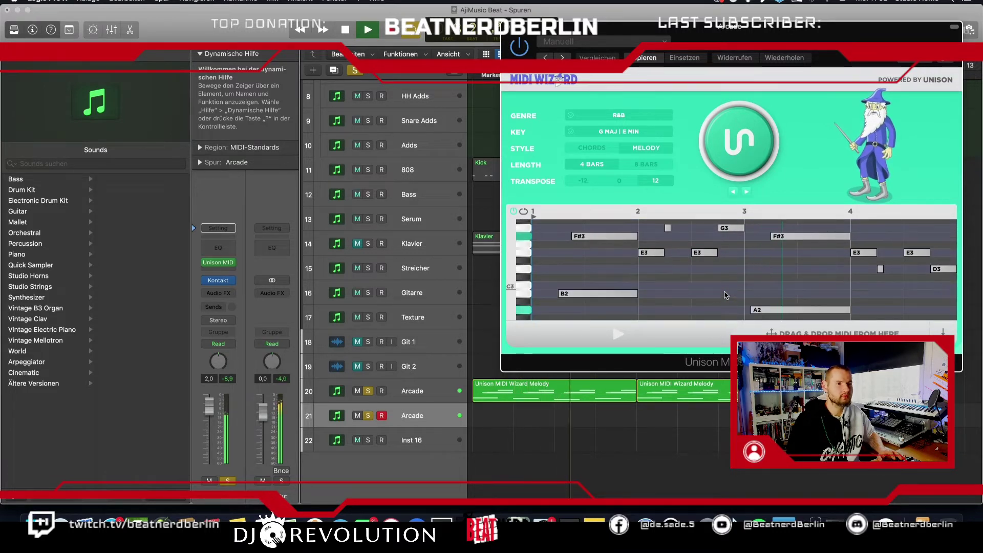
key("space")
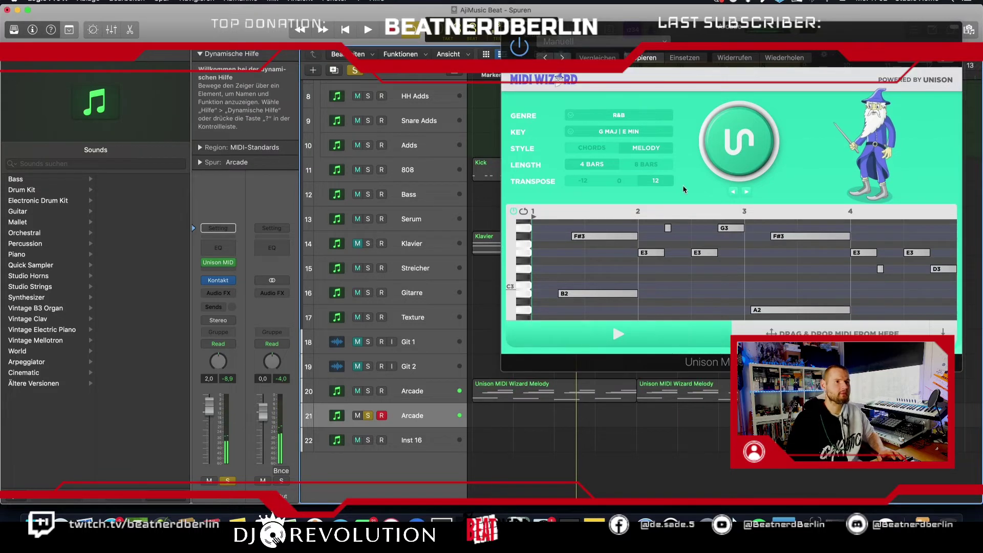
left_click(743, 158)
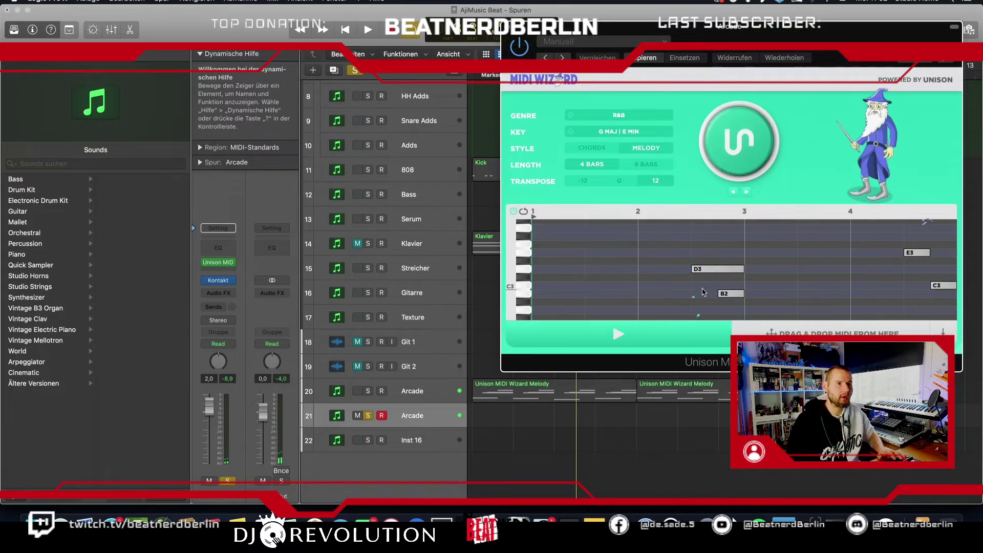
key("space")
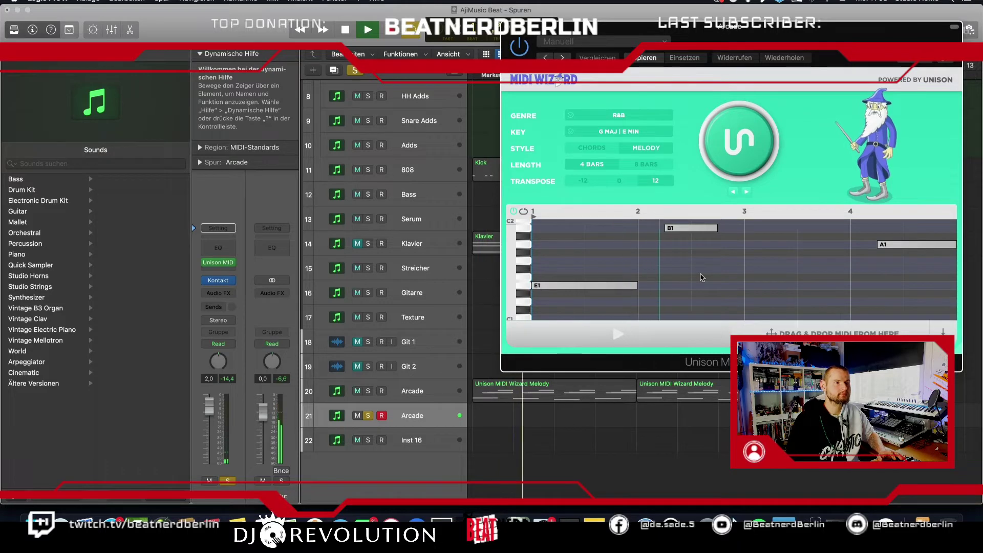
key("space")
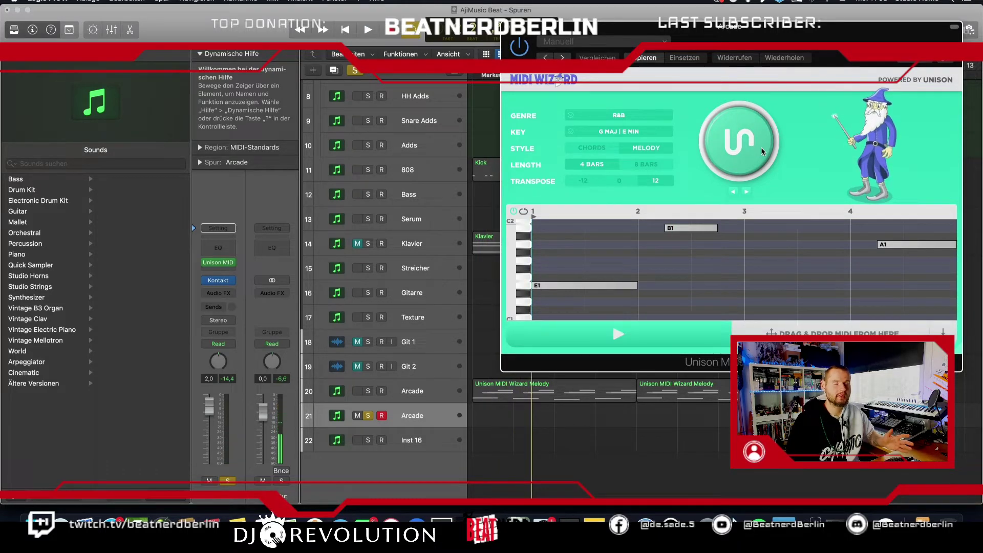
key("space")
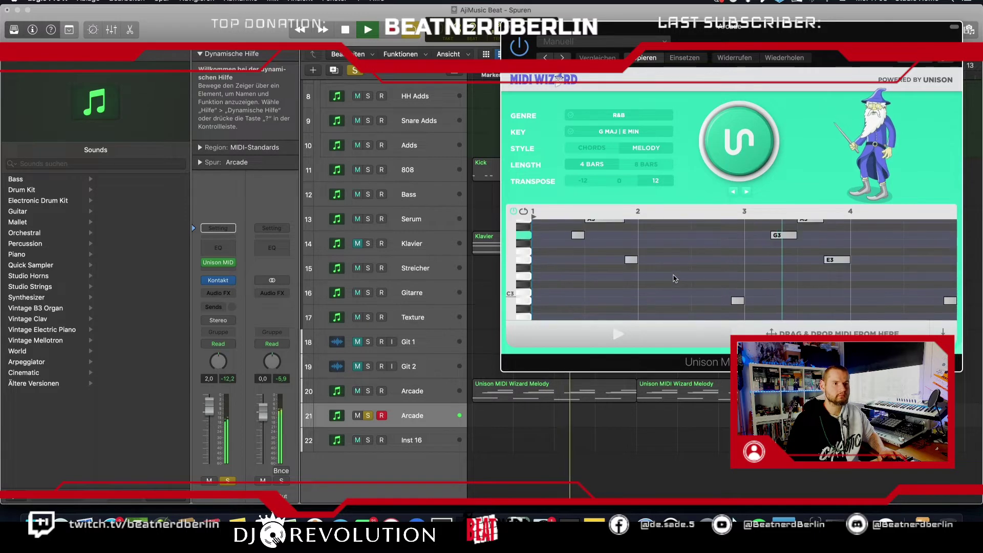
key("space")
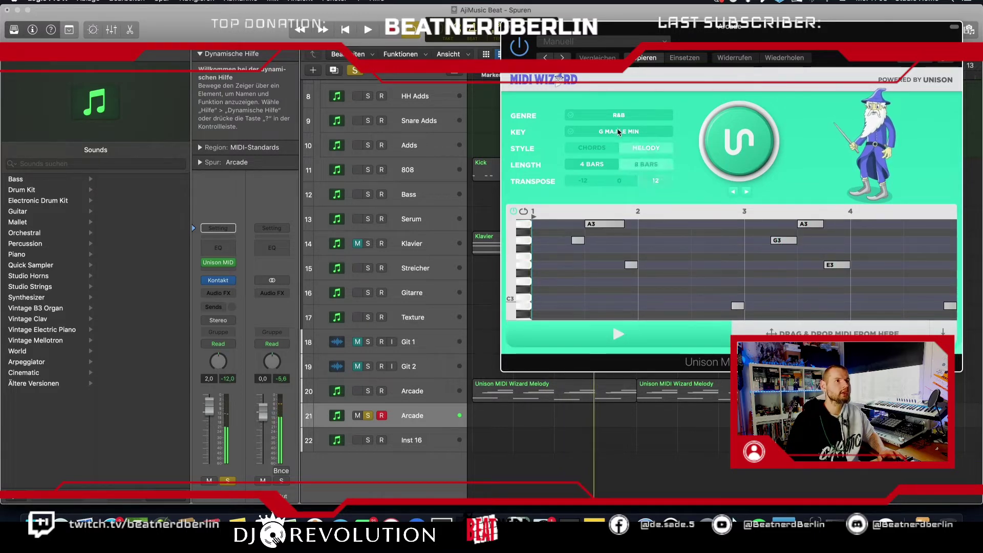
Set MIDI Wizard's genre to Hip Hop & Rap, generate a four-bar melody and listen to it.
left_click(621, 115)
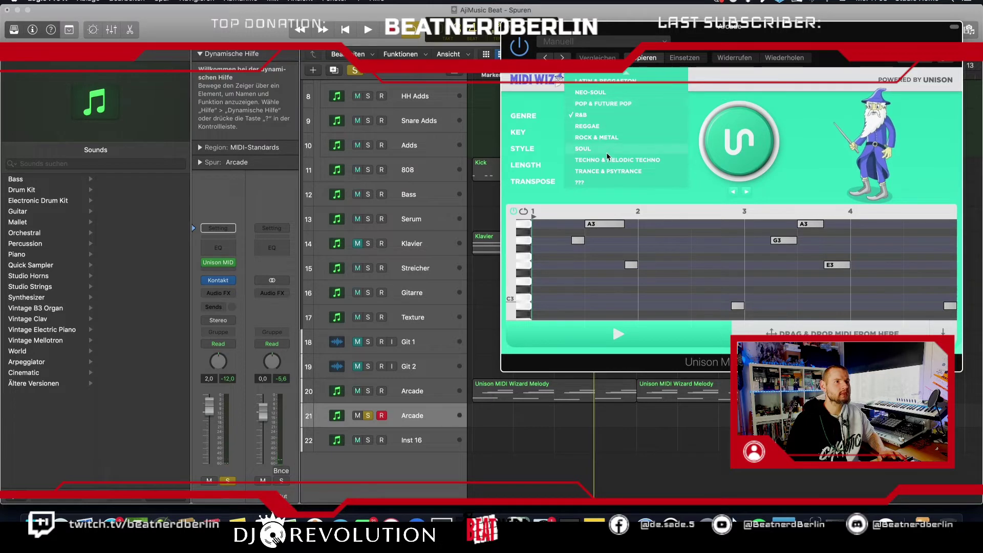
scroll(607, 156, "up", 5)
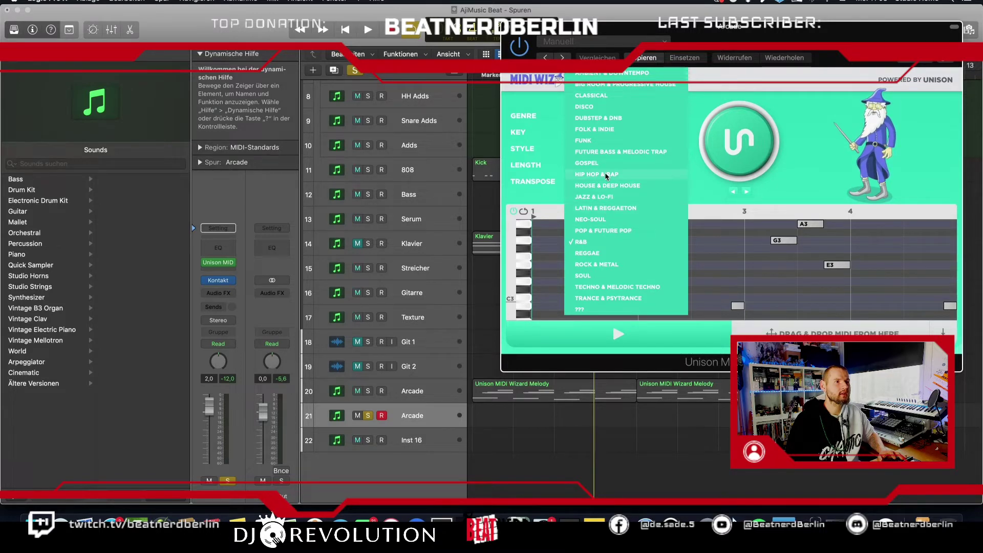
left_click(608, 175)
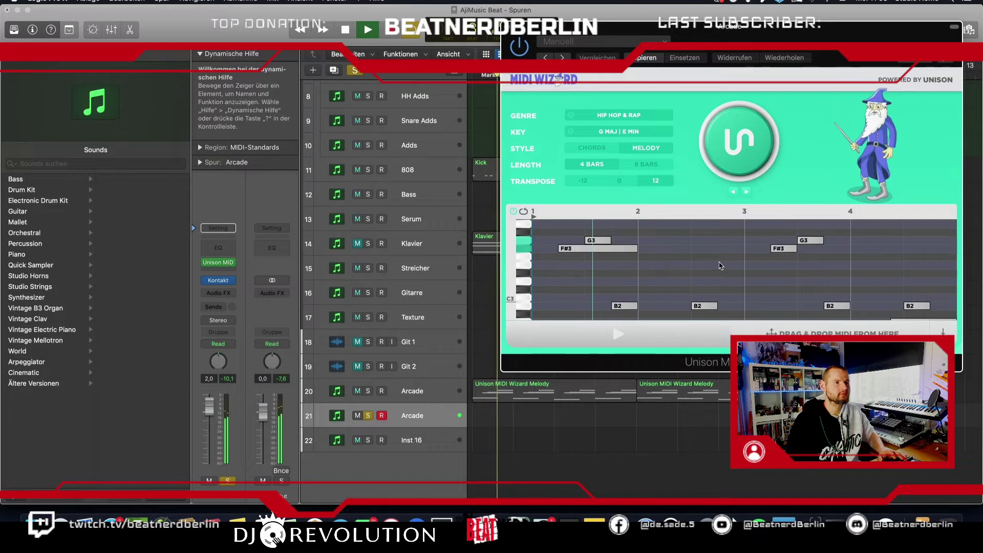
scroll(720, 265, "down", 3)
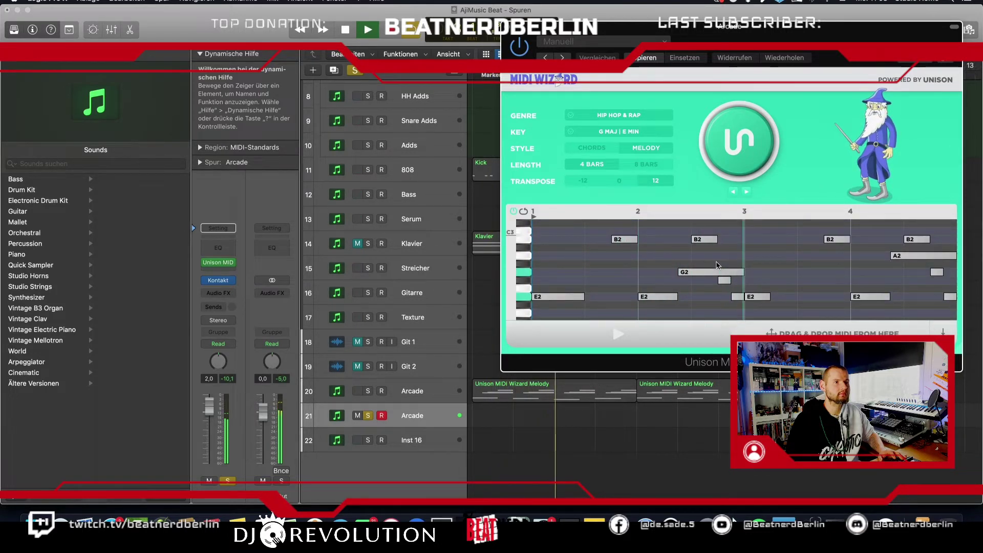
scroll(715, 264, "up", 1)
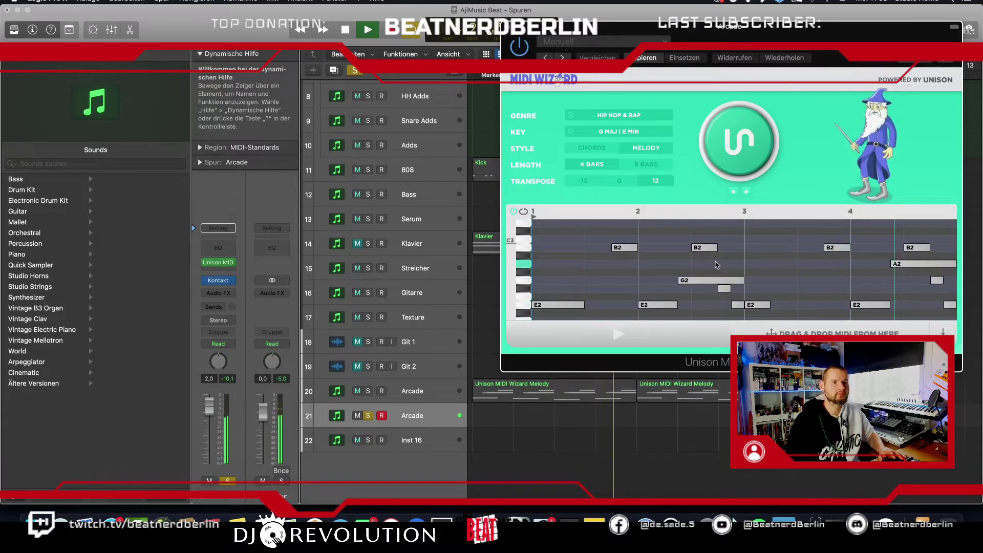
Generate and audition another Hip Hop & Rap melody and place its MIDI at bar 1 of the duplicated Arcade track.
left_click(738, 158)
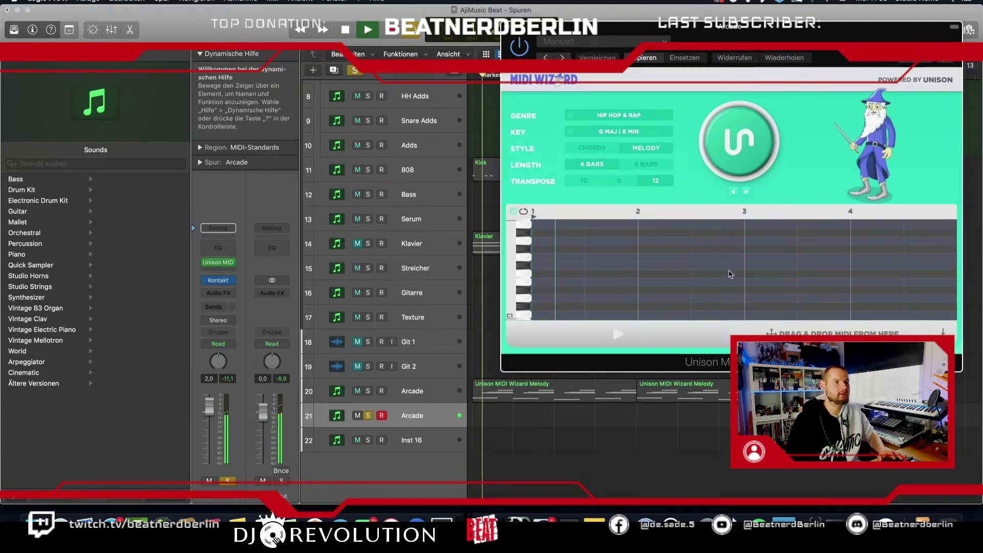
scroll(729, 274, "up", 5)
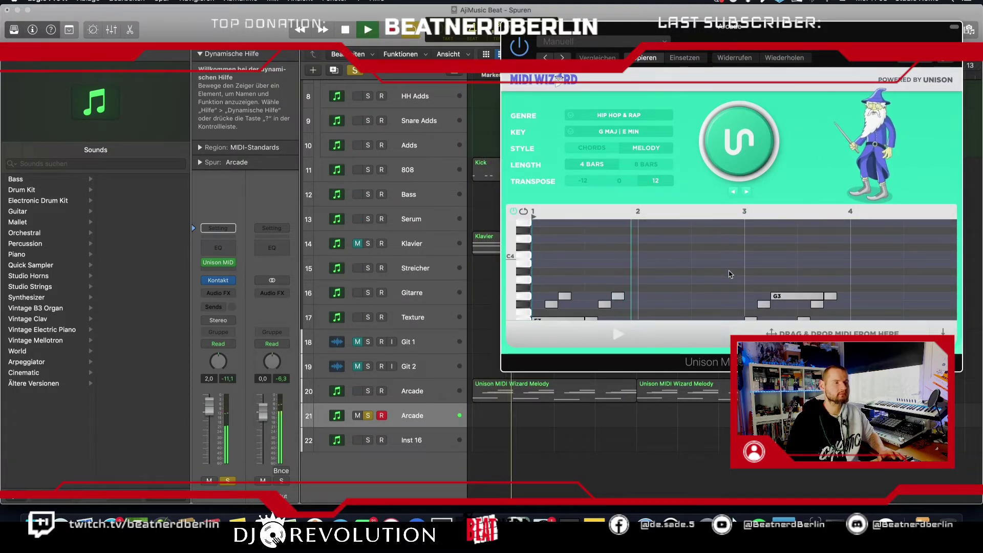
scroll(730, 274, "up", 1)
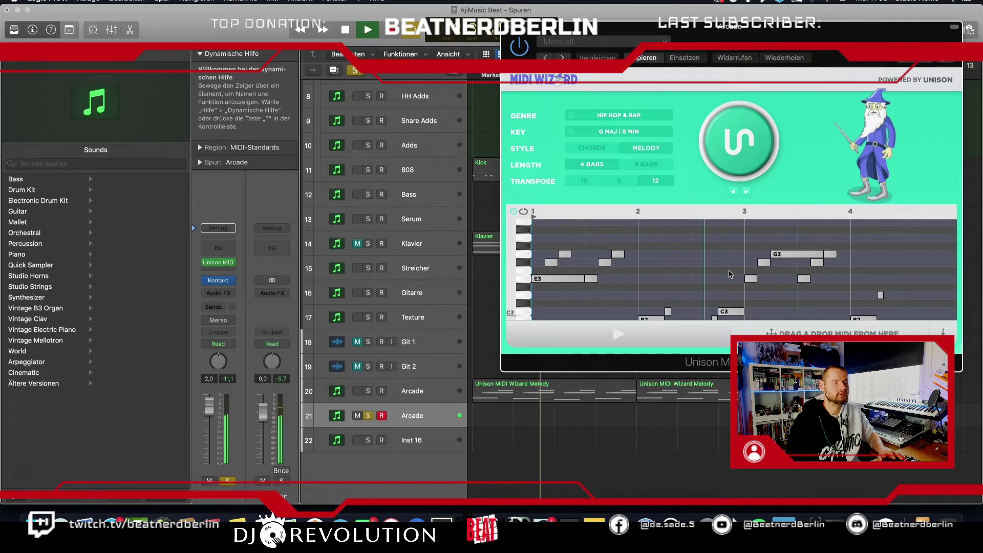
scroll(730, 273, "down", 3)
scroll(728, 270, "up", 3)
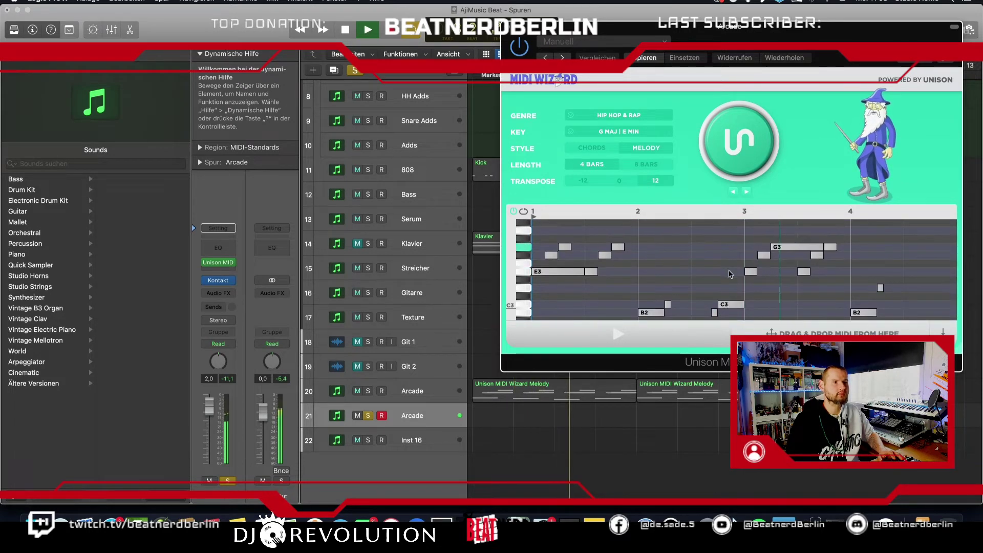
key("space")
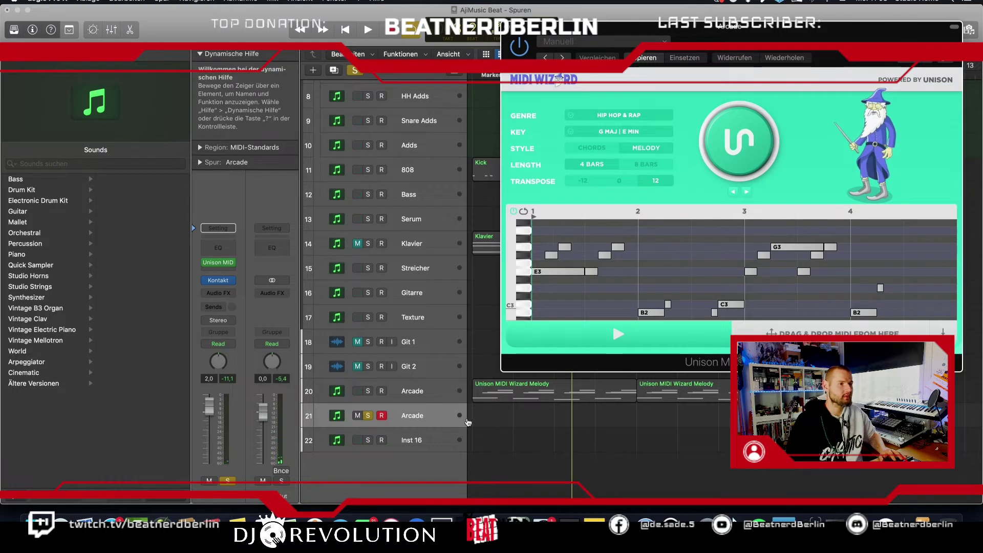
left_click_drag(758, 332, 476, 412)
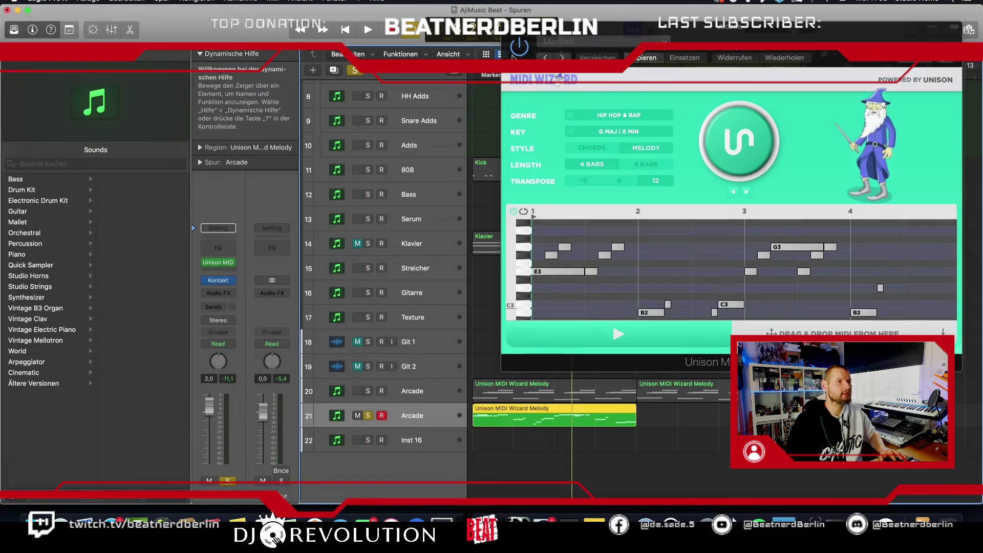
Close MIDI Wizard and open the duplicated Arcade track's new melody region in the Piano Roll, comparing it with the original melody's notes.
left_click(509, 27)
left_click(553, 435)
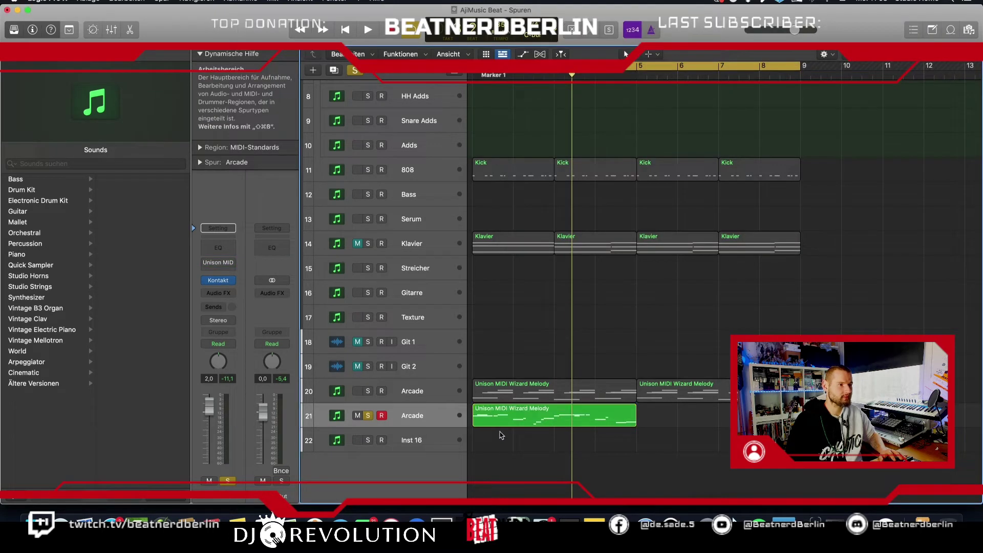
left_click(501, 421)
double_click(501, 423)
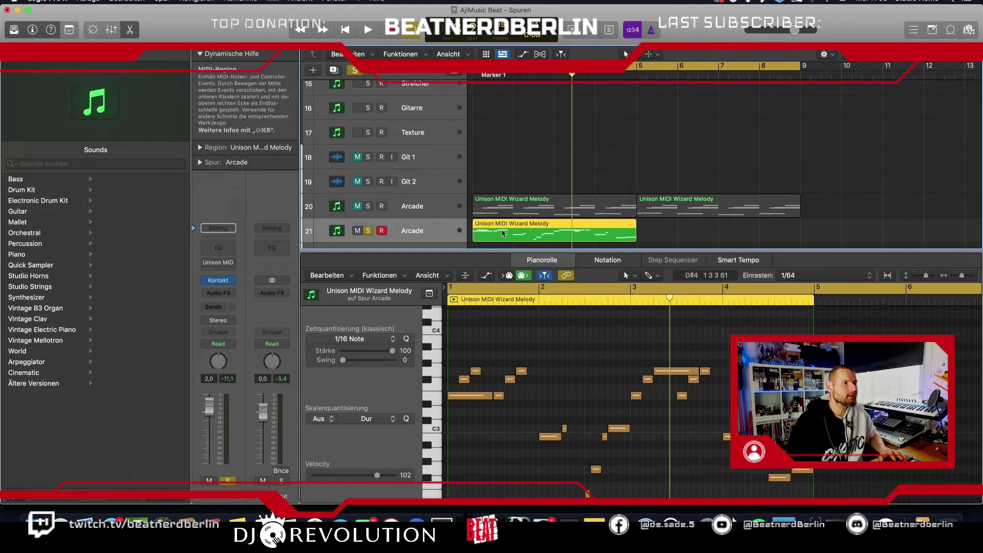
left_click(498, 212)
scroll(518, 372, "up", 5)
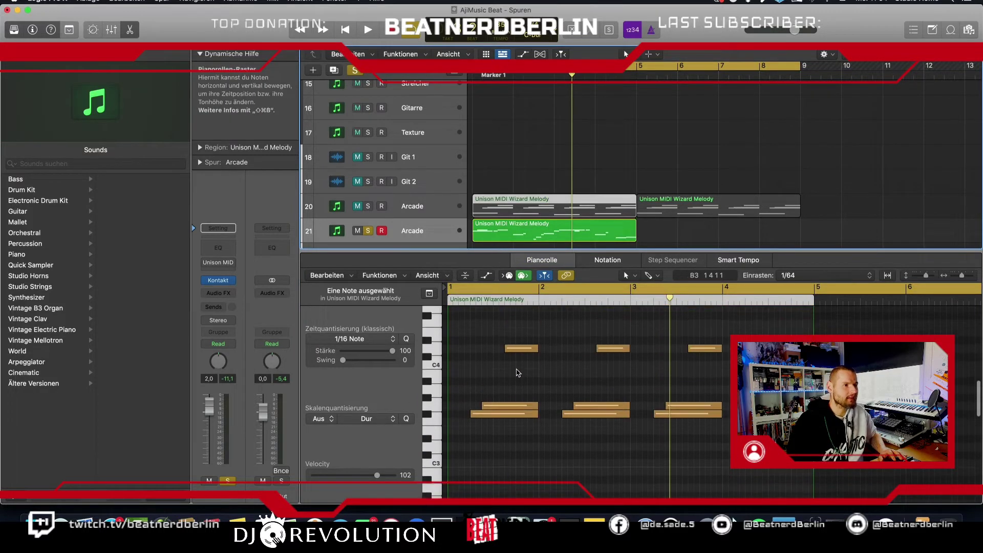
left_click(514, 231)
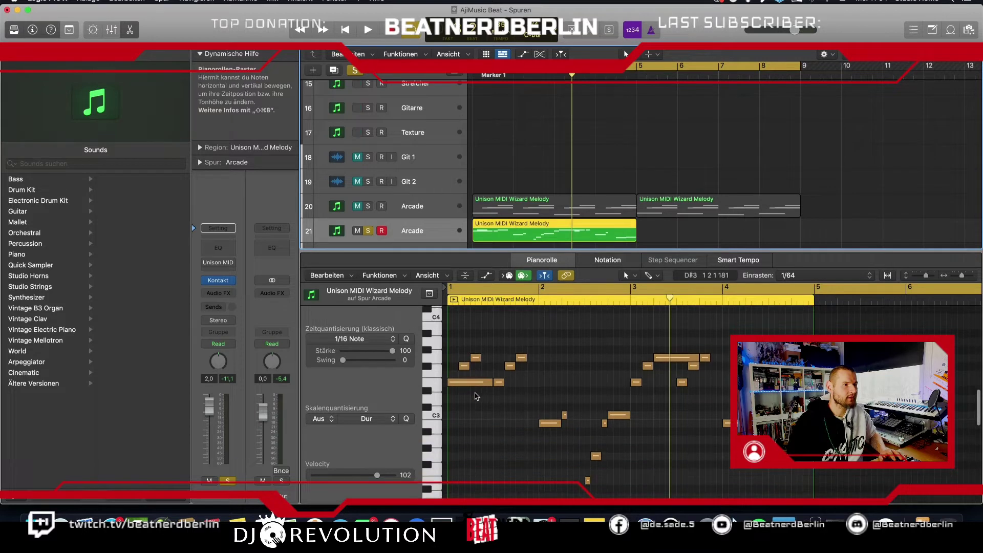
Listen to the new melody, solo the original Arcade track as well and play both melodies together.
key("space")
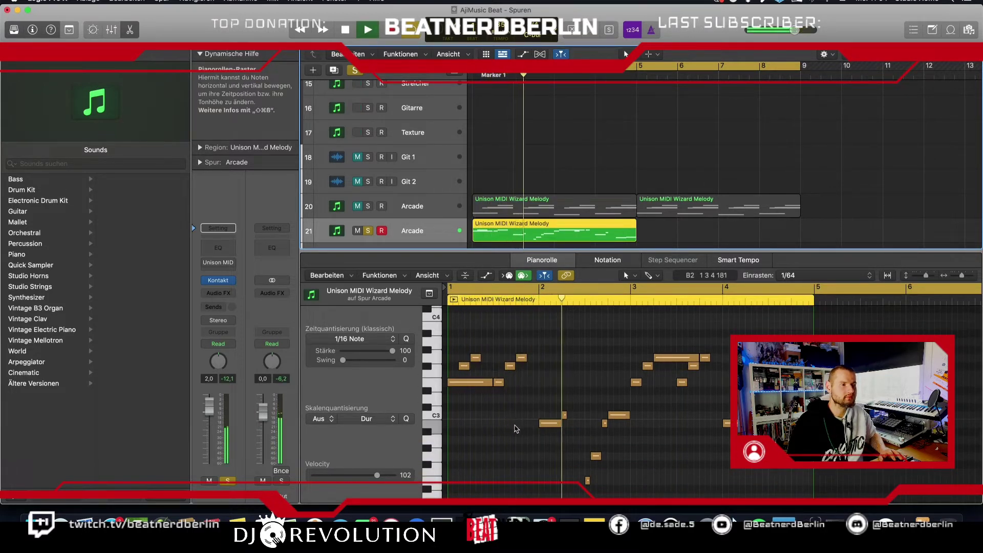
key("space")
left_click(367, 206)
key("space")
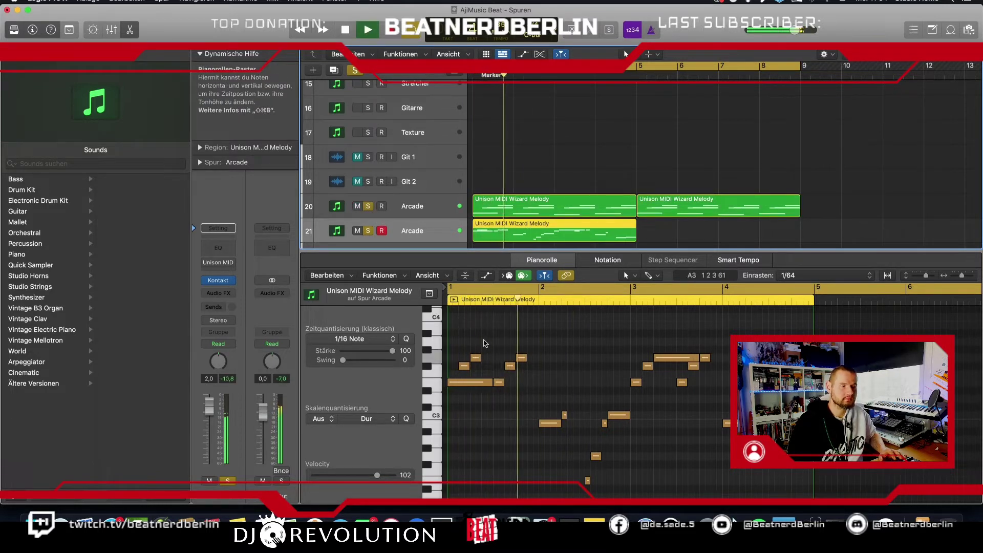
key("space")
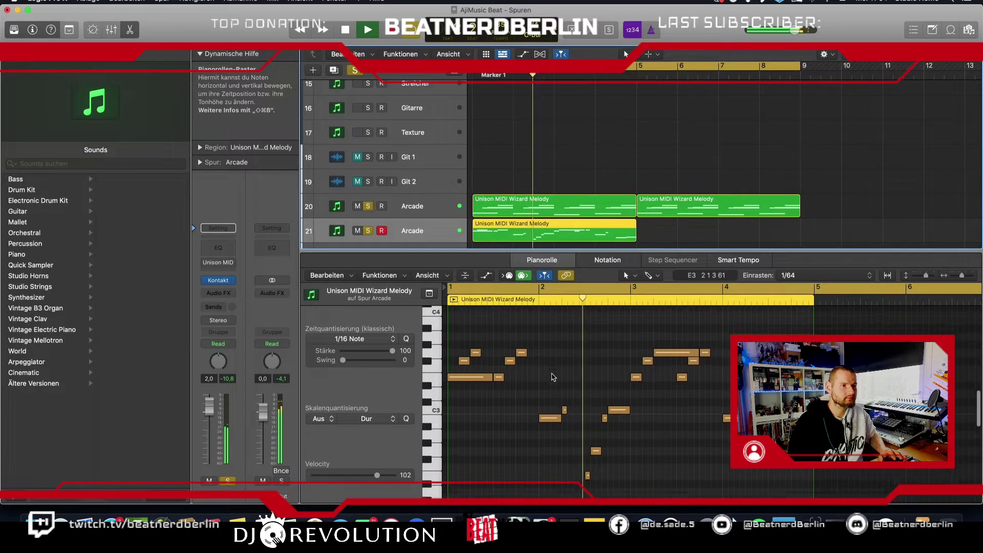
Delete every note after bar 1 from the new melody region.
scroll(564, 419, "down", 2)
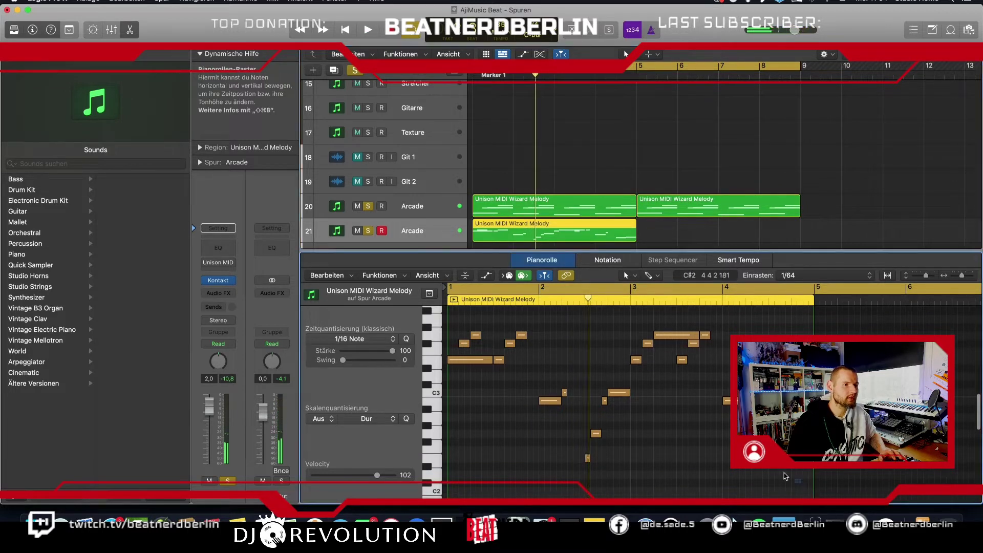
left_click_drag(782, 479, 542, 334)
key("Delete")
scroll(553, 349, "up", 10)
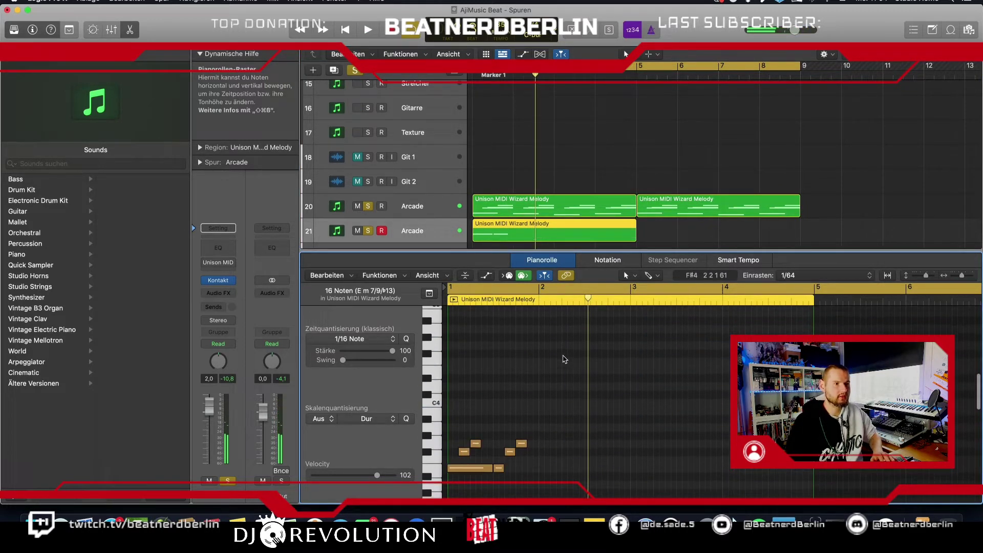
scroll(558, 368, "down", 6)
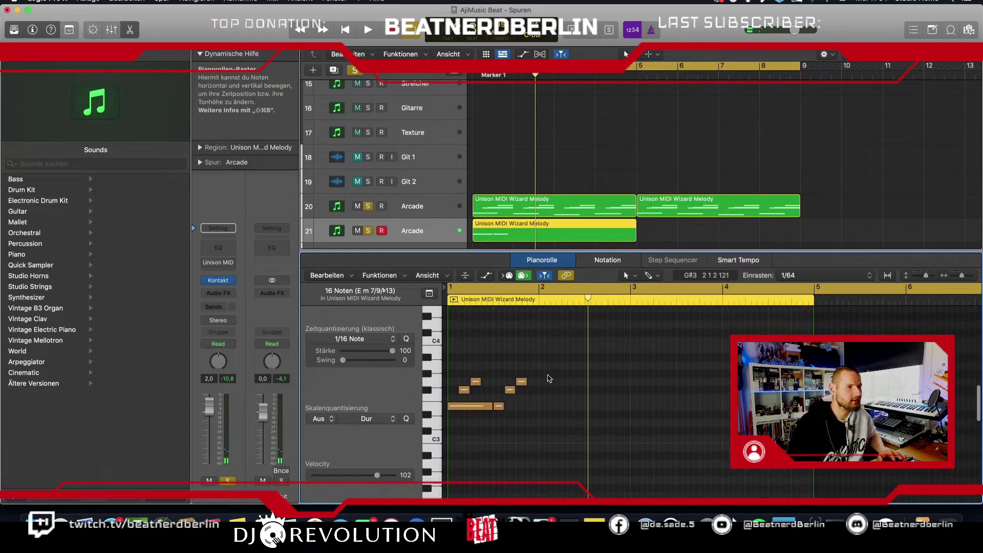
Delete the first pair of short notes, F#3 and G3, in bar 1 and listen to the thinned-out phrase.
key("space")
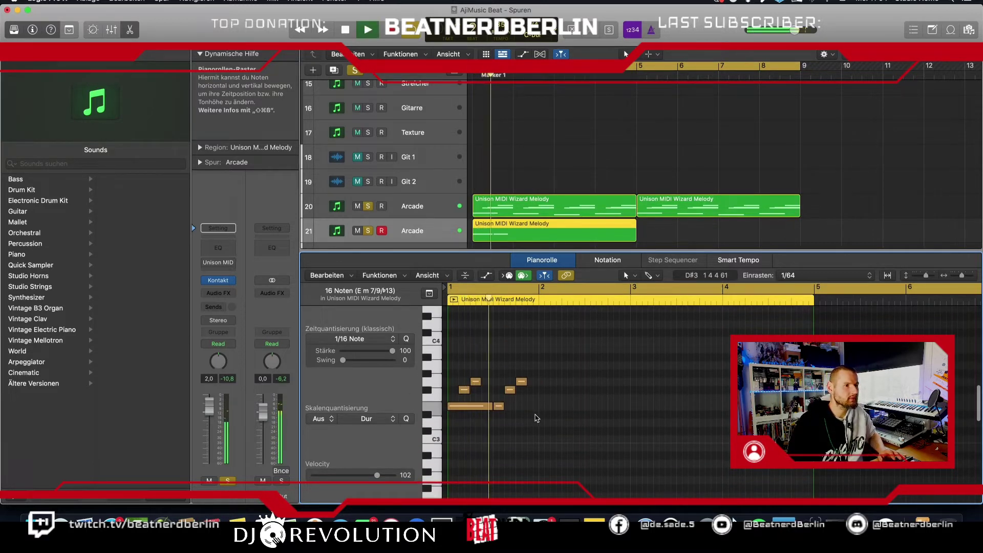
key("space")
key("space")
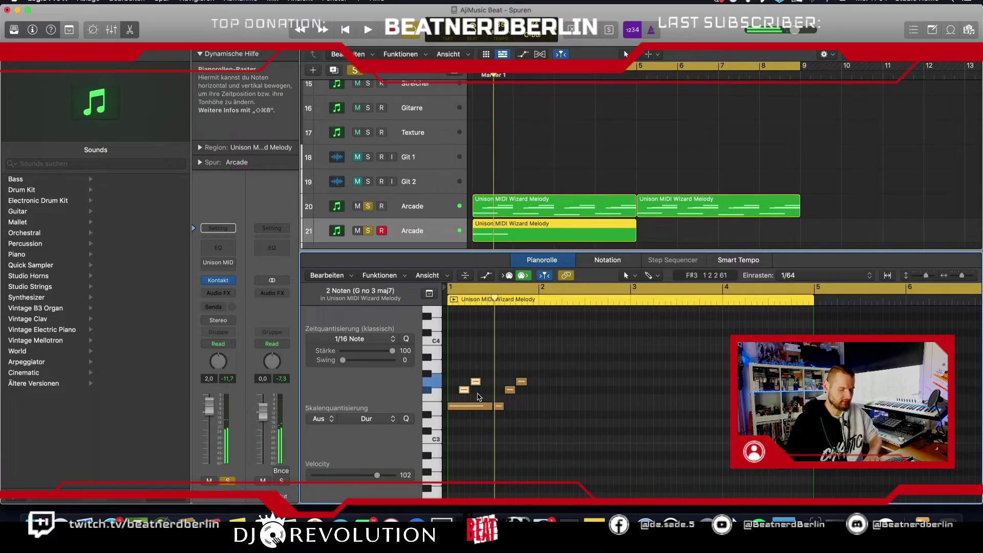
key("space")
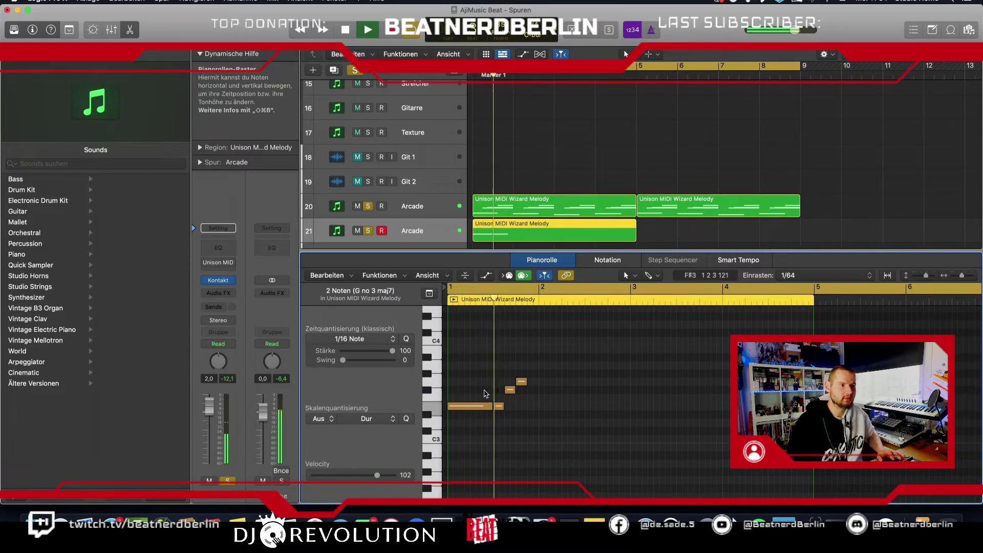
key("space")
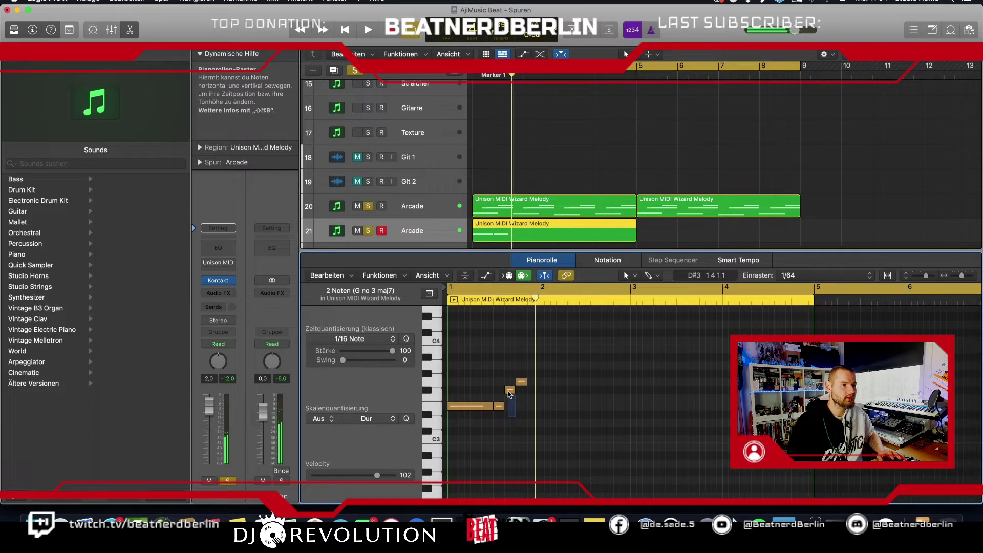
Shift the three remaining short notes of bar 1 later so the short E3 starts at 1 3 3 1, and listen.
left_click_drag(510, 394, 499, 372)
left_click_drag(506, 409, 512, 410)
key("space")
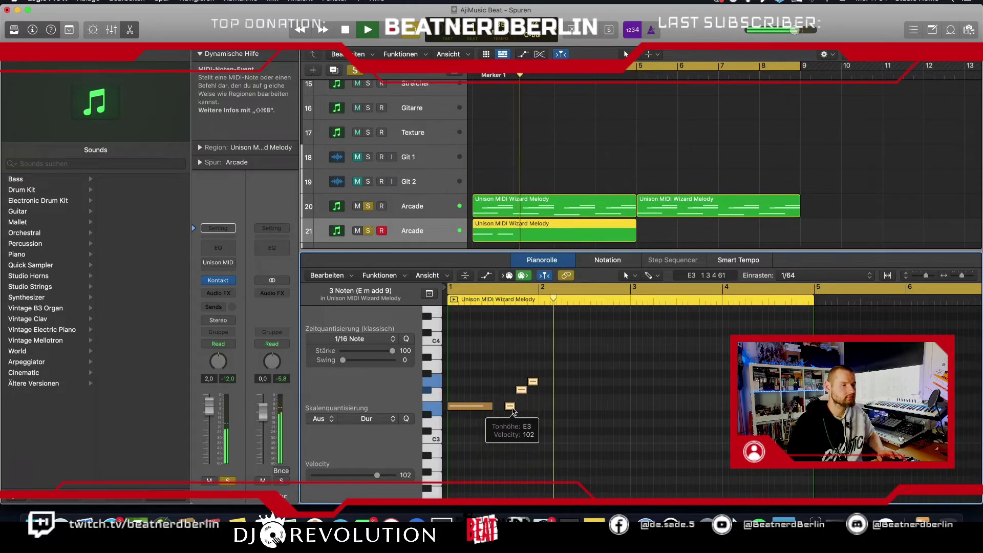
key("space")
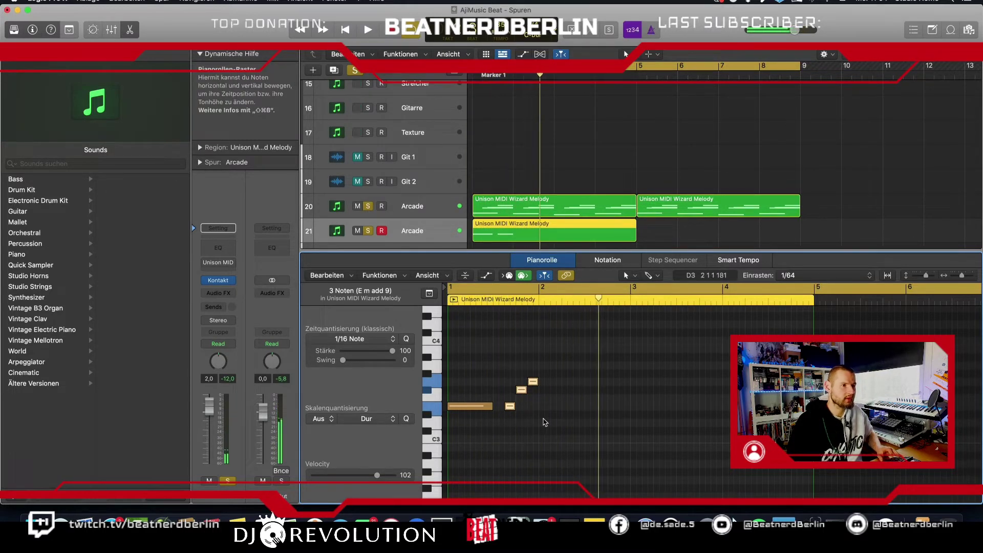
Copy the four-note phrase from bar 1 into bars 2, 3 and 4 and play the result.
left_click_drag(545, 422, 449, 360)
left_click_drag(469, 407, 690, 408)
key("space")
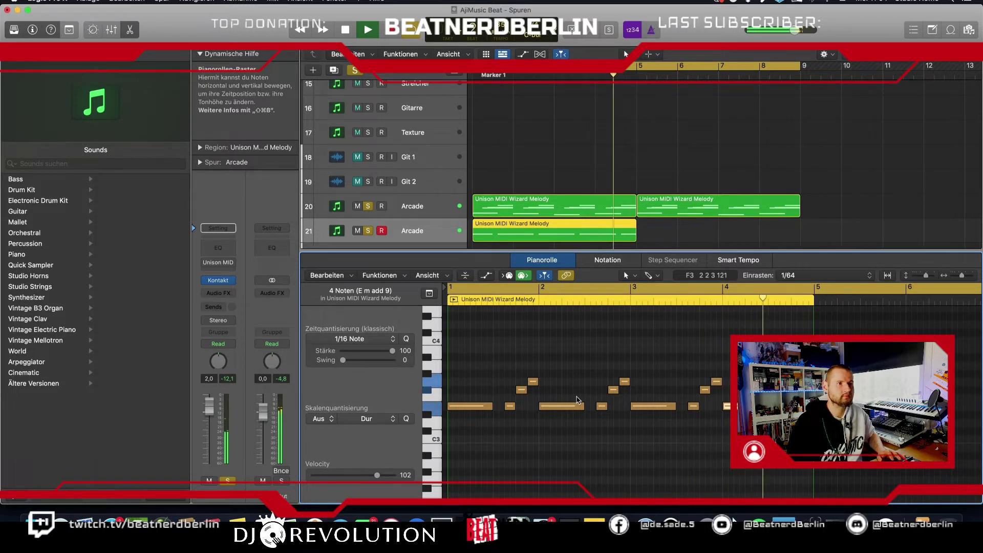
key("space")
Transpose the three short notes of bar 1 up 12 semitones so the figure starts on E4, and listen.
left_click(561, 353)
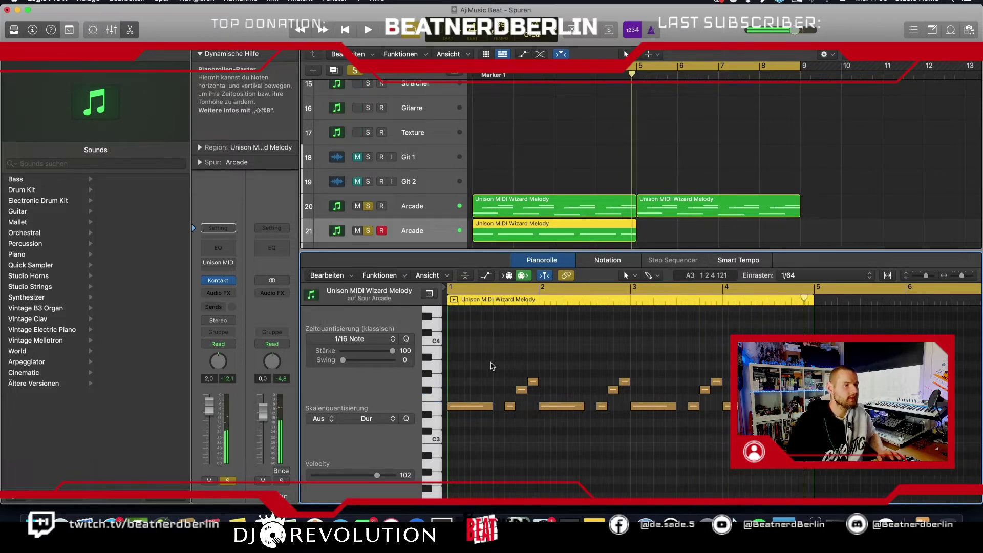
left_click_drag(499, 360, 511, 314)
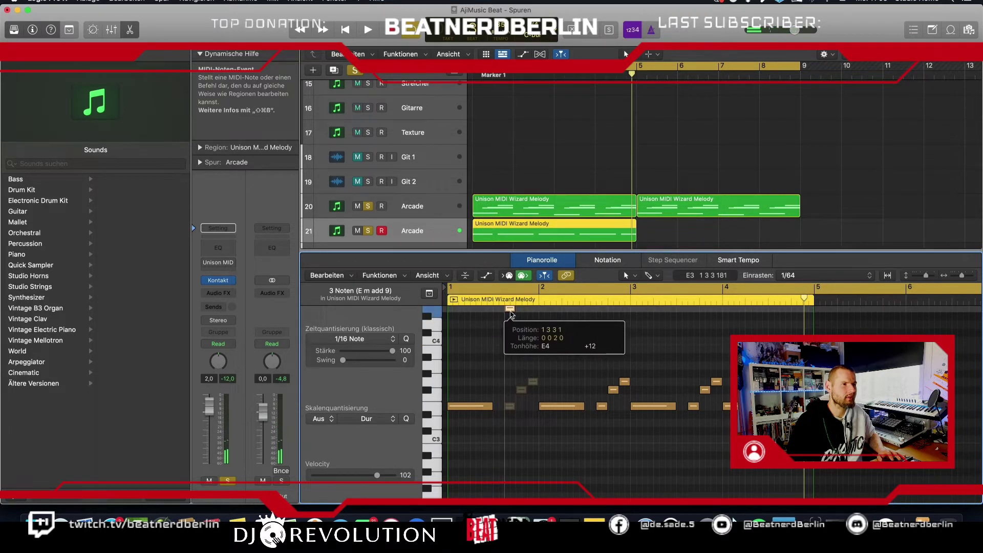
left_click_drag(510, 314, 510, 314)
key("space")
scroll(527, 436, "up", 3)
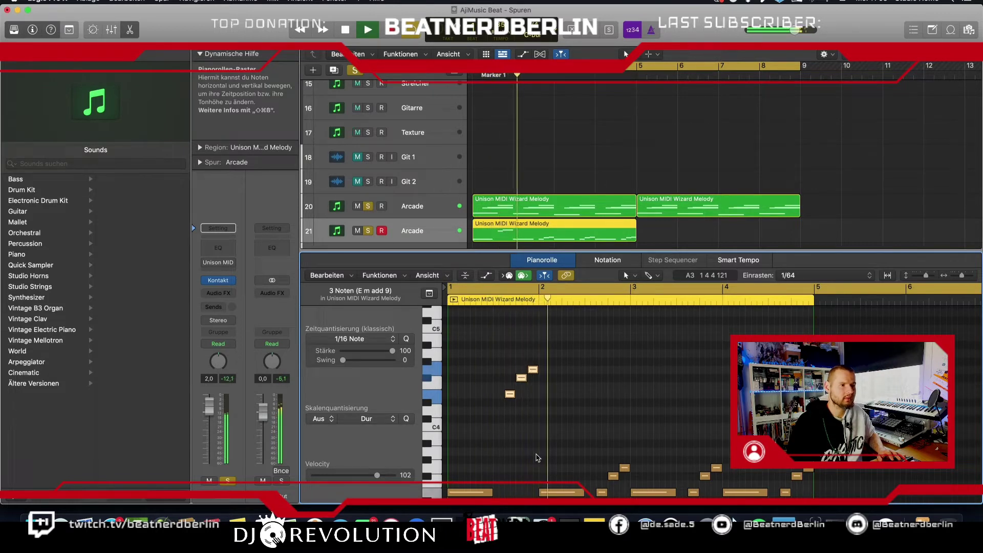
scroll(536, 457, "down", 3)
key("space")
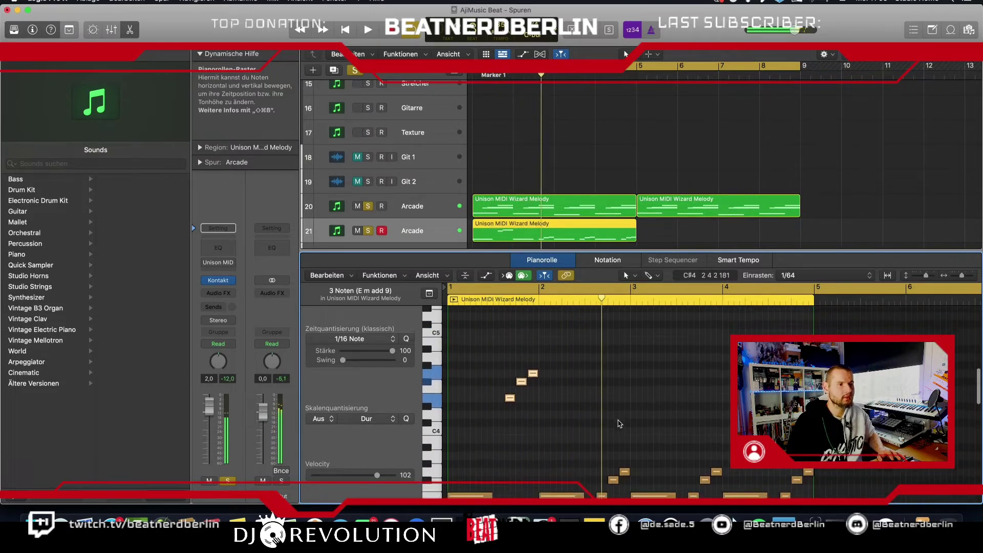
Raise the three short notes in each of bars 2, 3 and 4 by an octave to match bar 1.
left_click(611, 454)
left_click_drag(620, 462, 602, 350)
left_click_drag(682, 395, 693, 354)
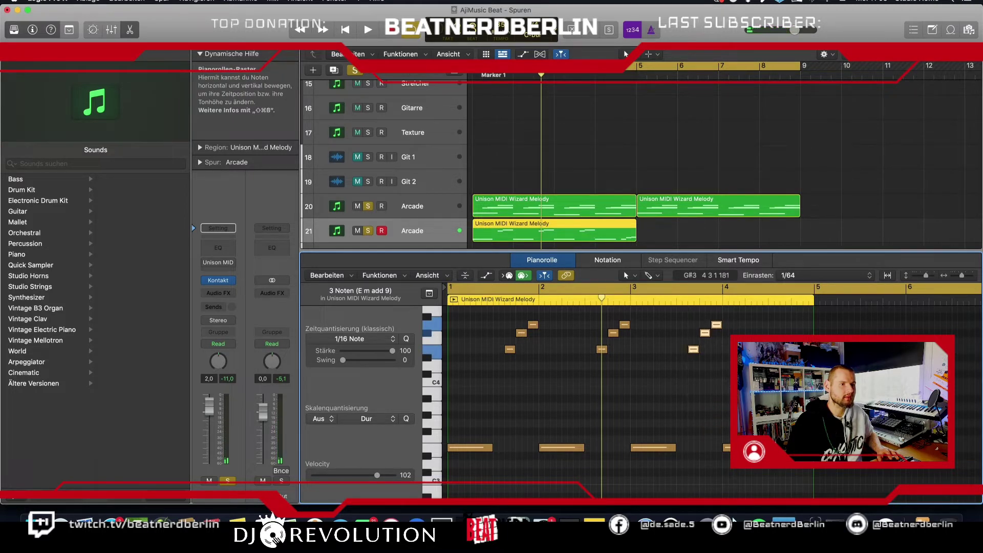
left_click_drag(772, 414, 788, 349)
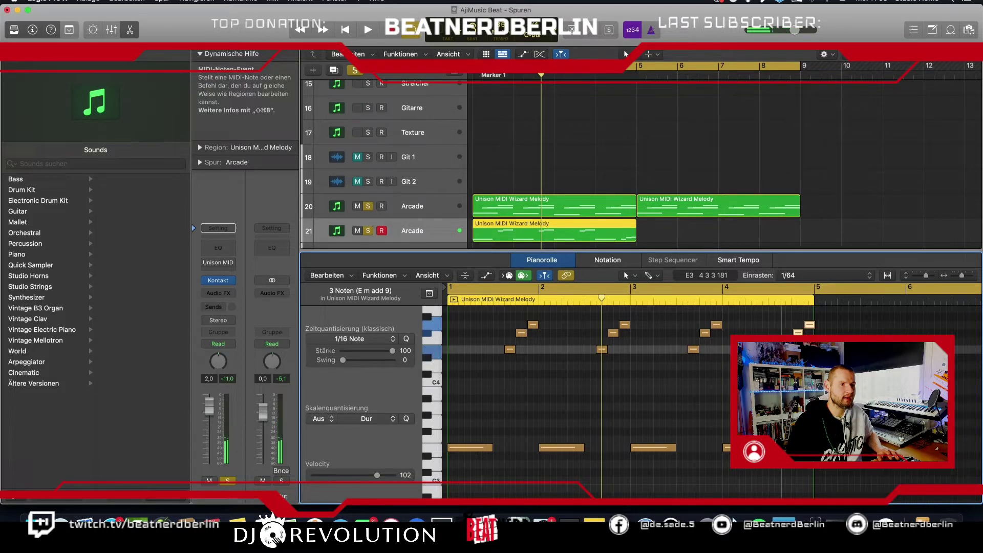
Review all notes of the edited melody and play it back together with the original Arcade melody.
left_click(625, 383)
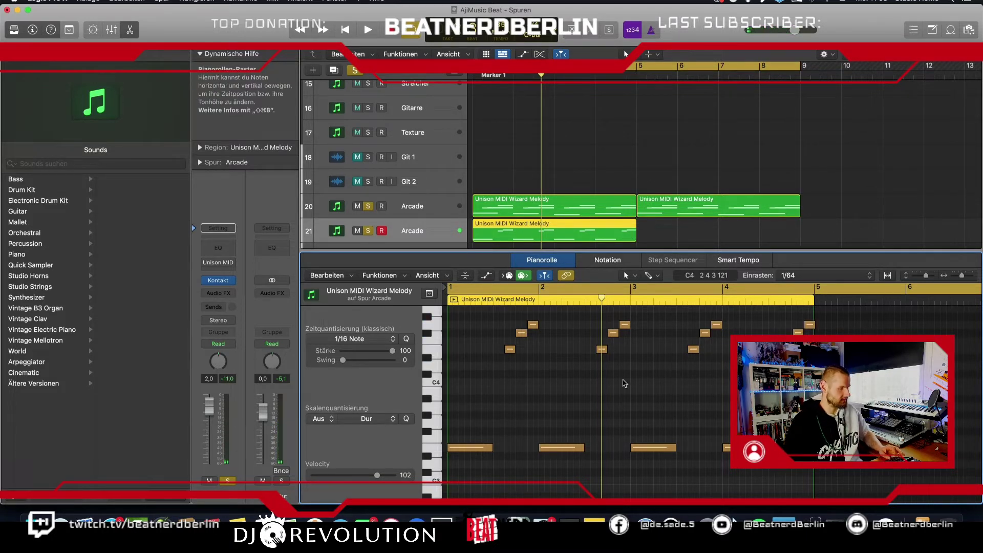
key("super+a")
scroll(647, 407, "up", 2)
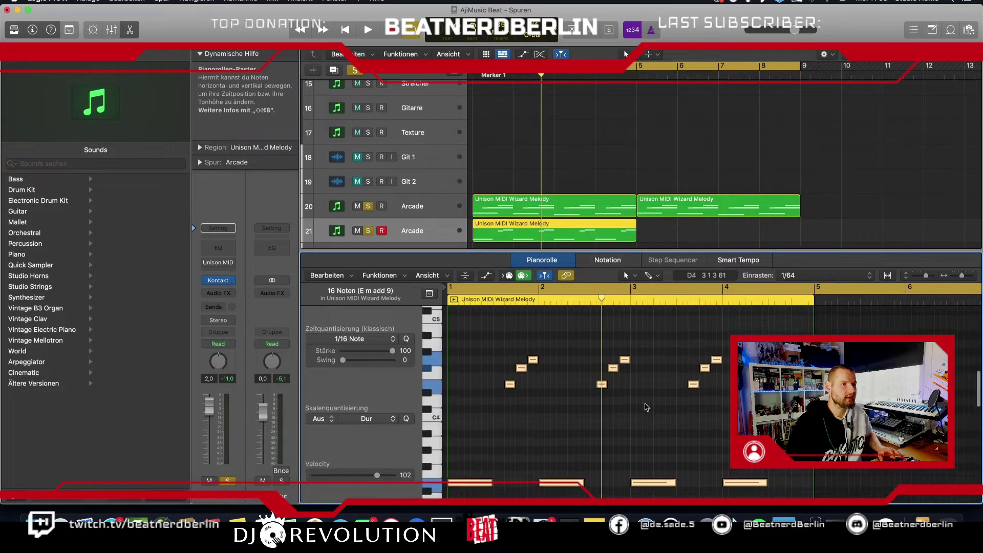
scroll(647, 407, "up", 3)
left_click(587, 444)
scroll(583, 443, "down", 2)
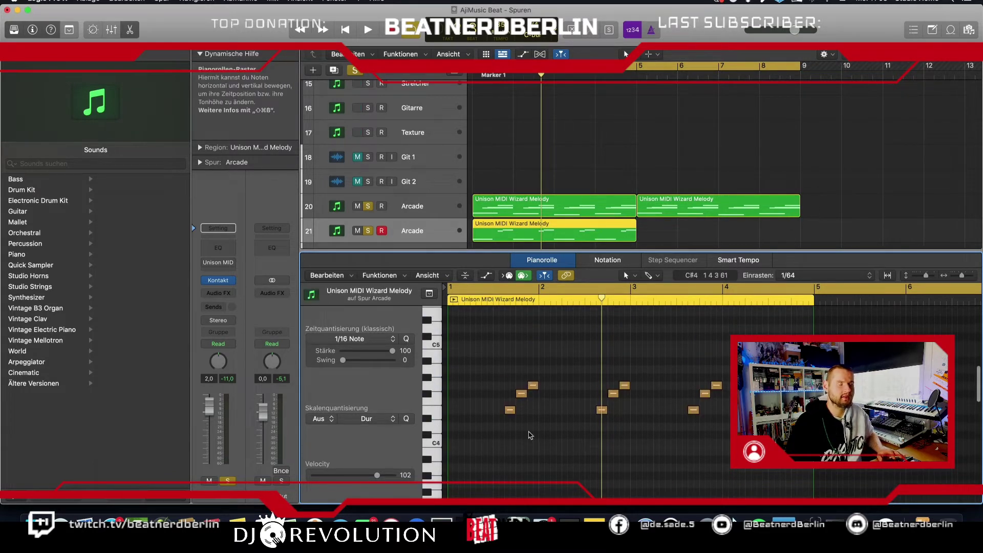
key("space")
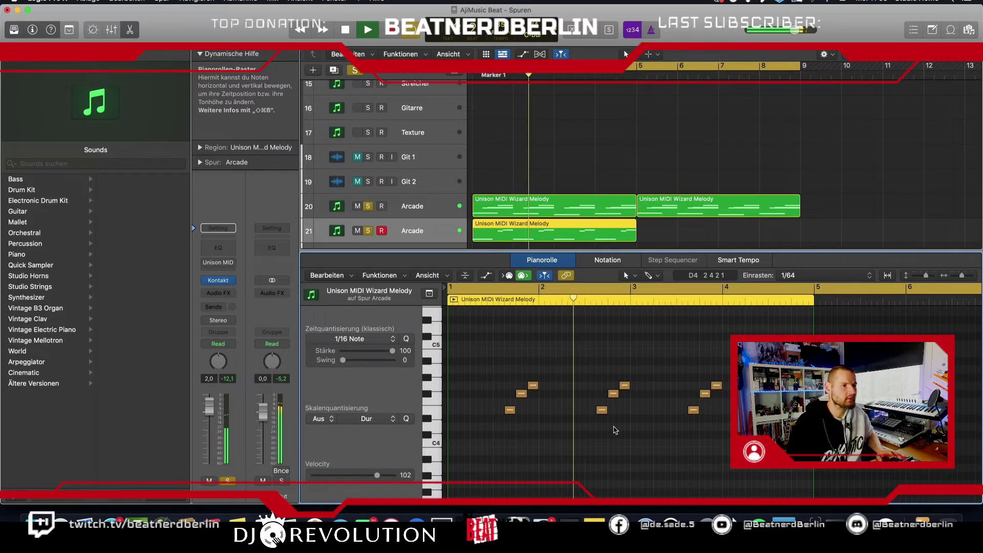
key("space")
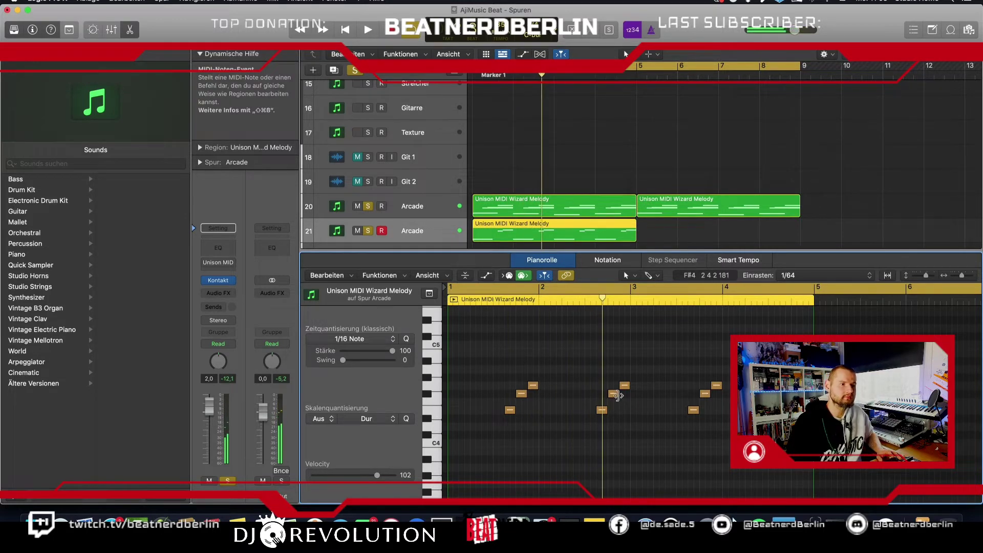
Lower the second and third short notes of bar 2 to D#4 and F#4.
left_click_drag(615, 397, 615, 423)
mouse_move(624, 385)
left_mouse_down()
mouse_move(624, 410)
mouse_move(624, 398)
left_mouse_up()
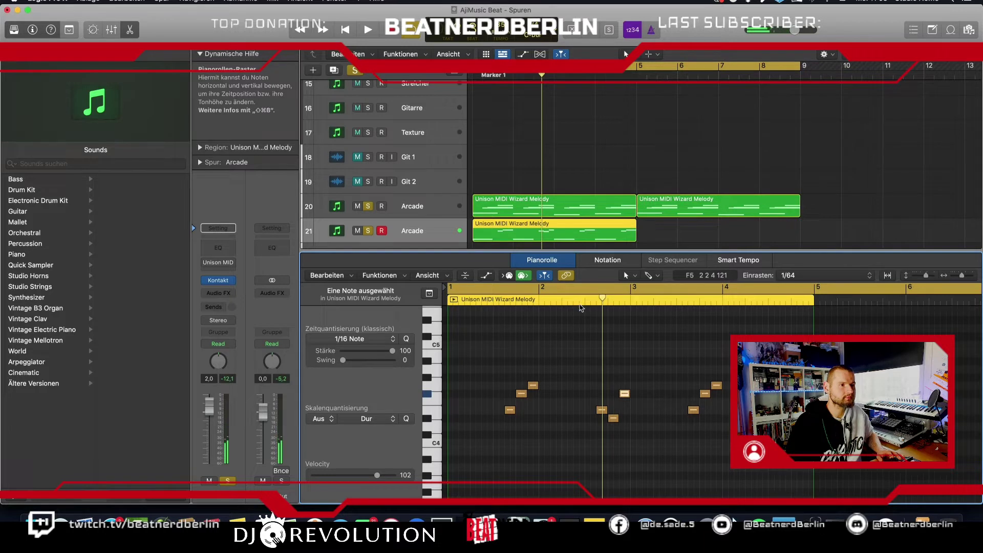
Set the Piano Roll snap value to 1/32 and listen to the changed figure in bar 2.
left_click_drag(581, 308, 626, 427)
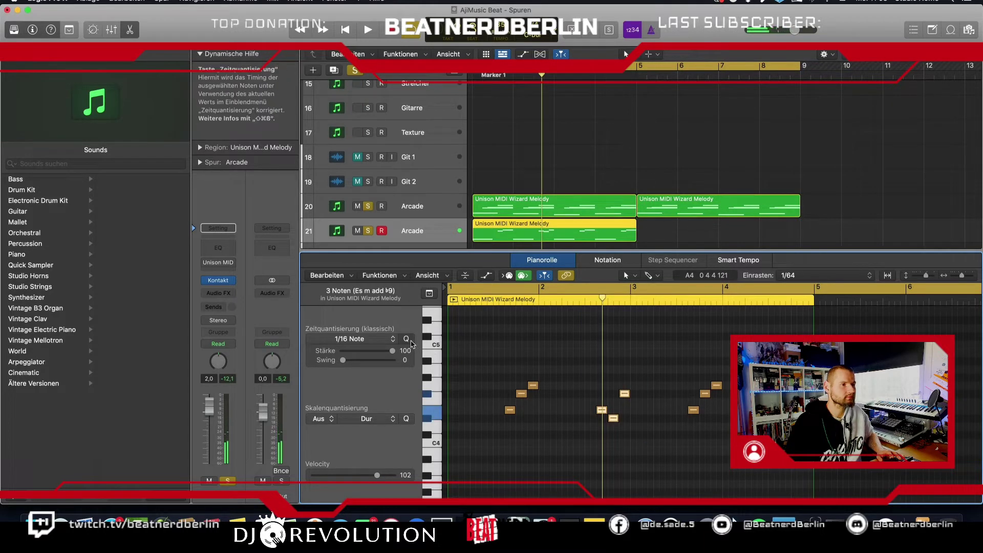
left_click(827, 275)
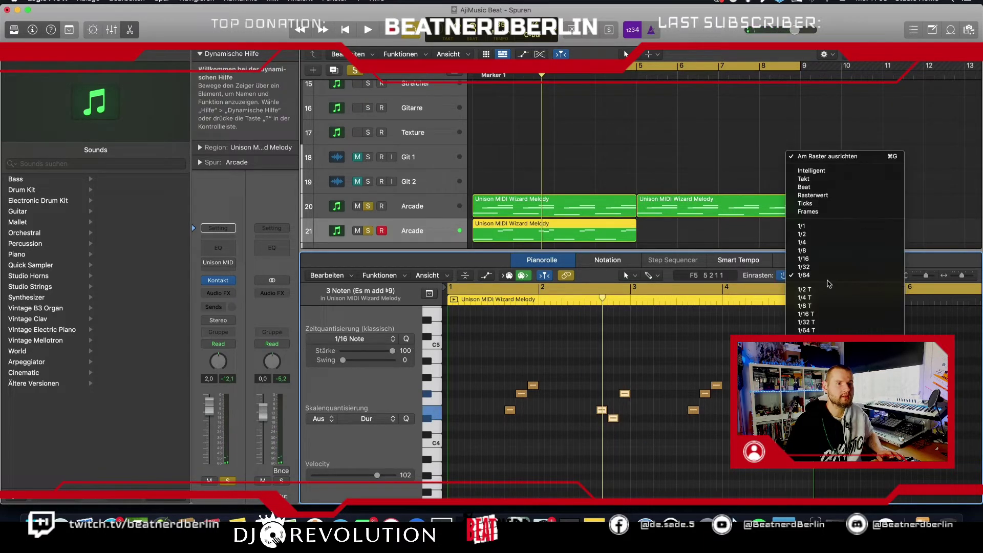
left_click(828, 268)
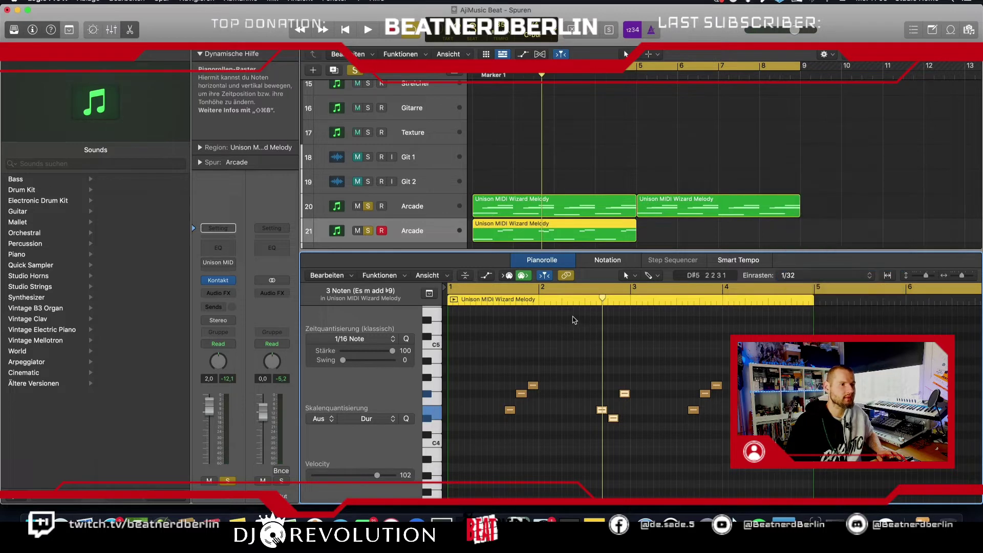
left_click(563, 303)
key("space")
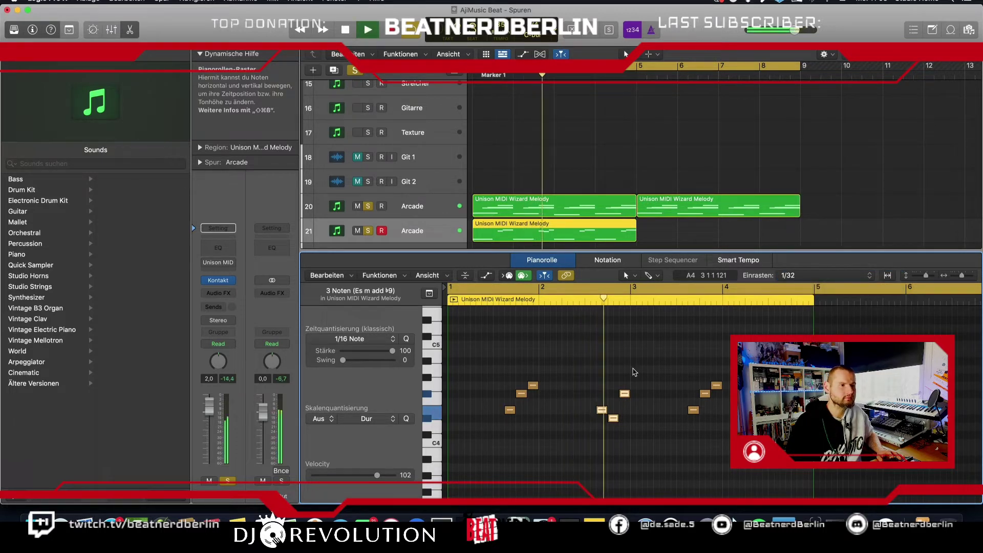
key("space")
Lower the second short note of bar 2 to D4.
left_click(614, 419)
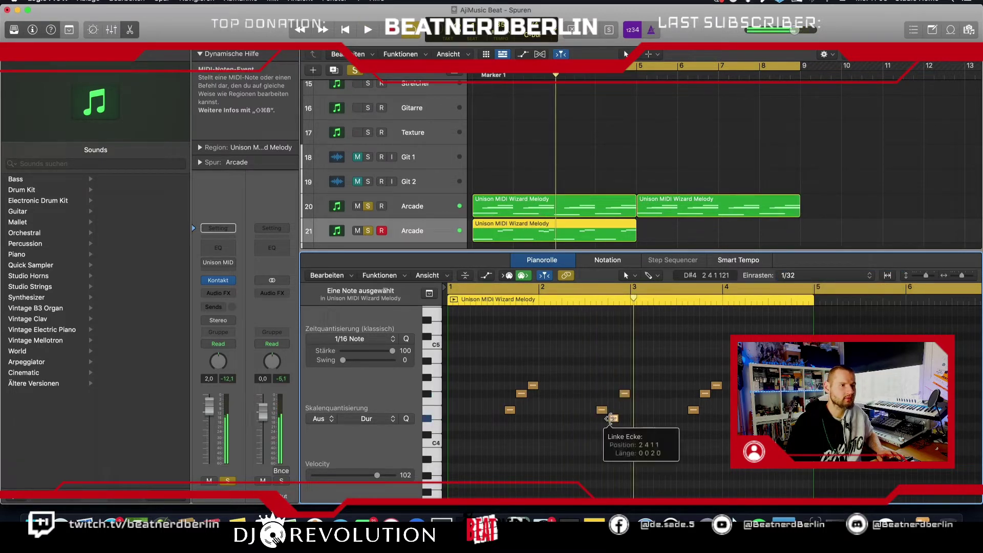
left_click_drag(613, 418, 613, 426)
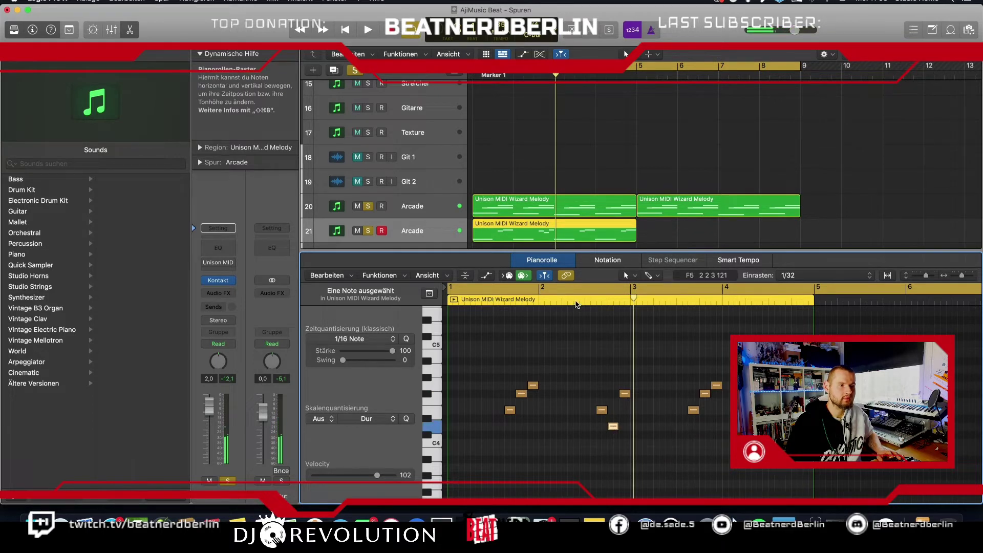
Try F#4 for the short notes at the end of bar 4 and listen to the changed figure.
key("space")
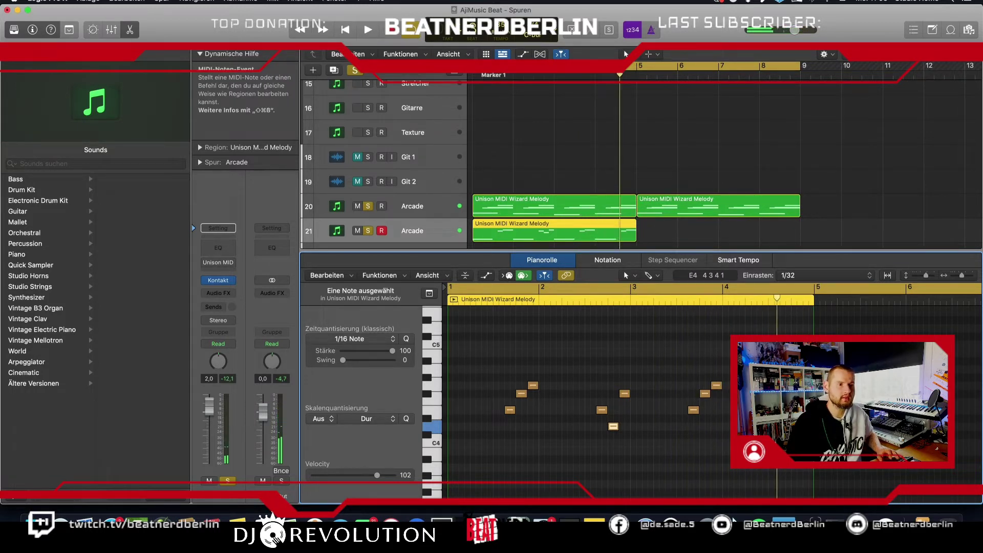
left_click(792, 394)
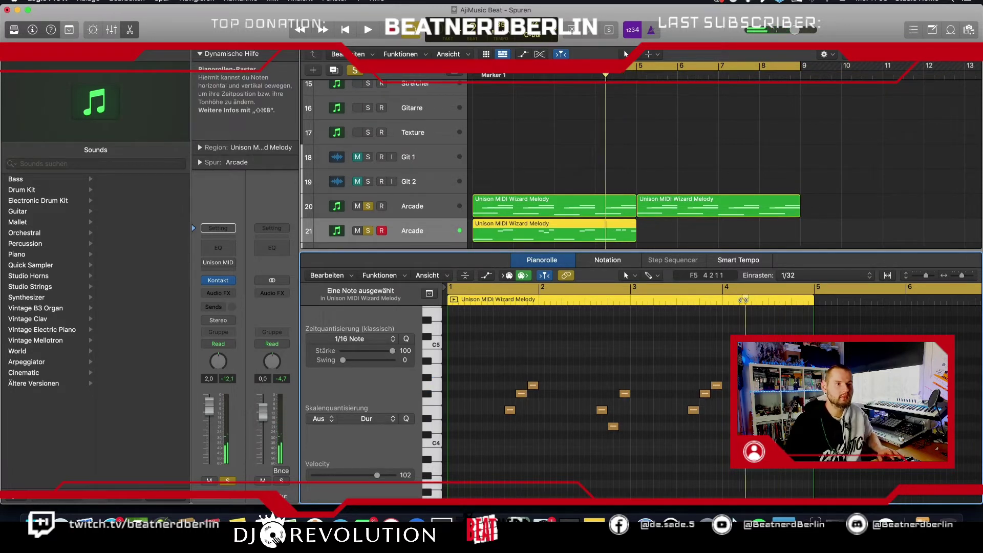
key("space")
left_click(775, 393, "shift")
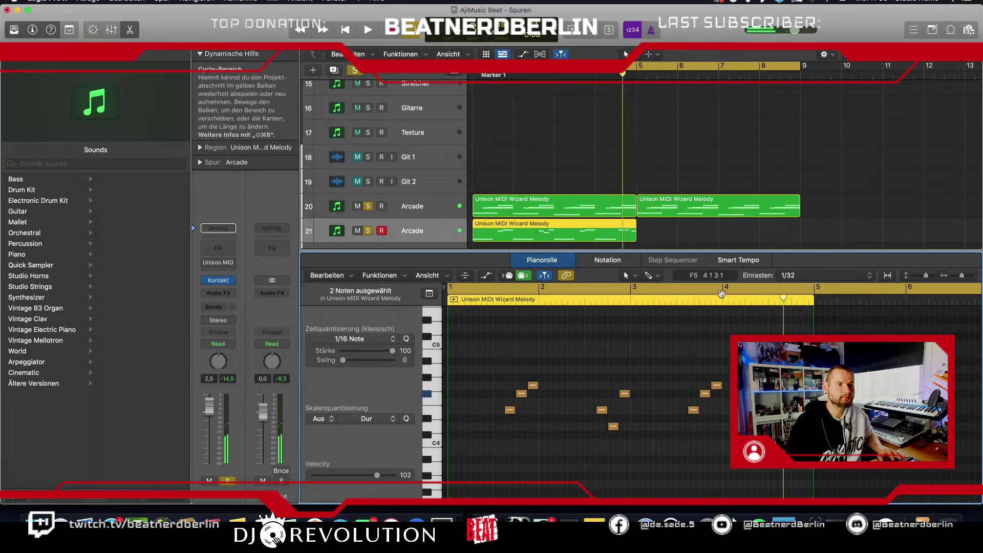
key("space")
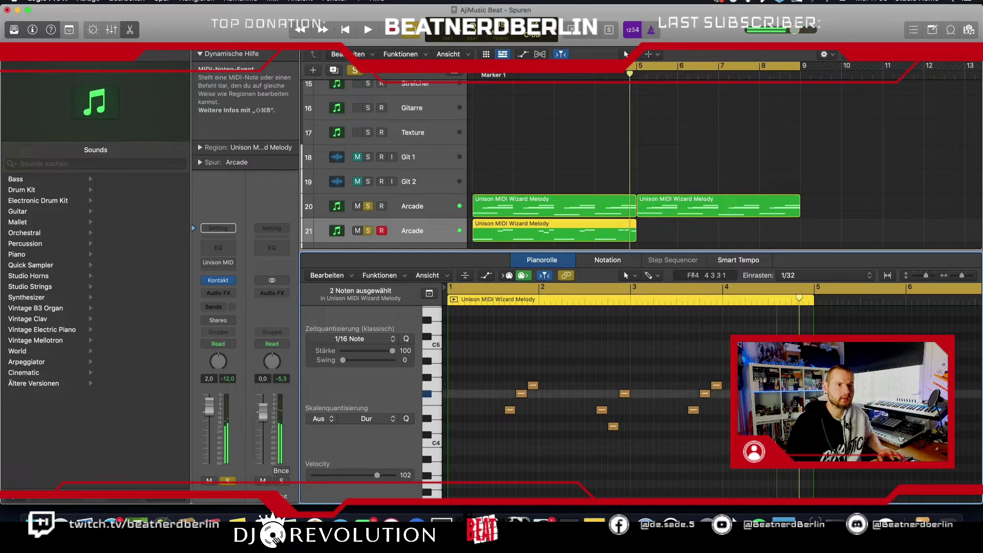
double_click(757, 299)
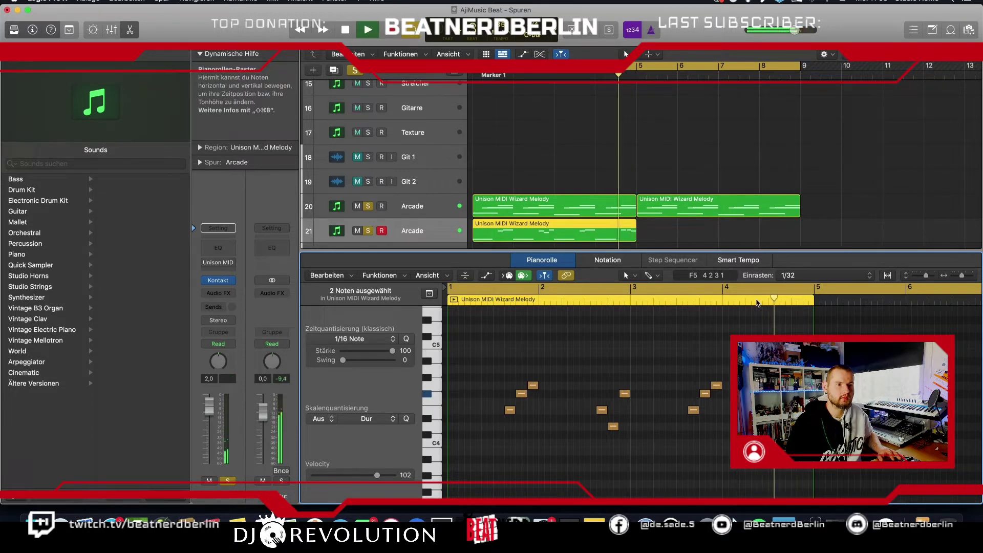
key("space")
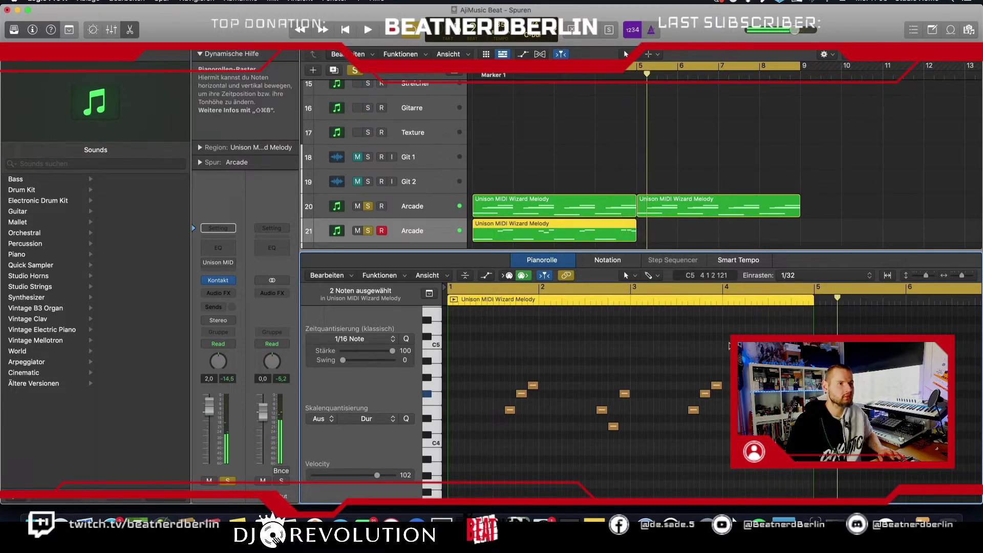
Shorten the cycle range to the first four bars and play back both Arcade melodies.
left_click(628, 70)
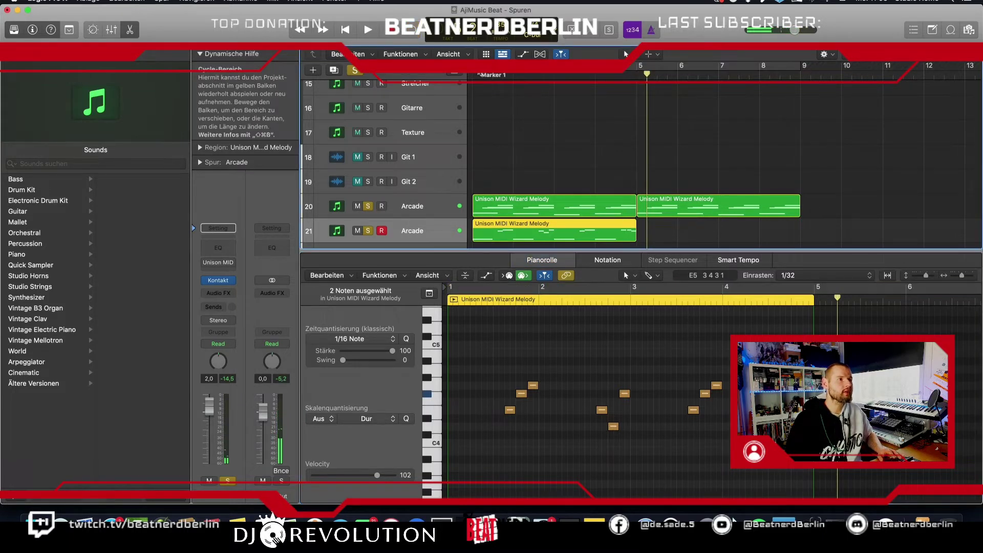
left_click_drag(473, 65, 618, 125)
key("space")
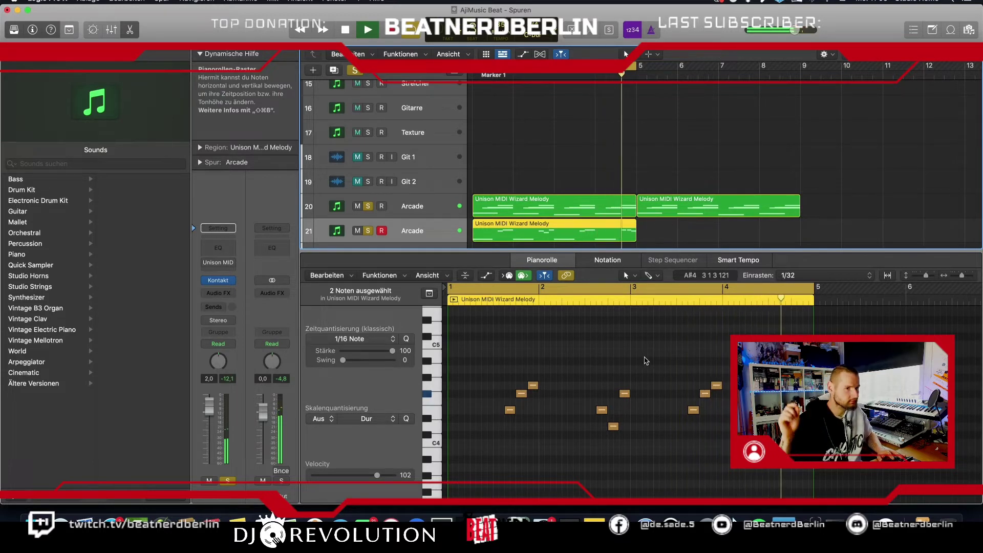
key("space")
Adjust the short notes at the end of bar 4, raising one to A4, and play the loop.
left_click_drag(797, 394, 781, 426)
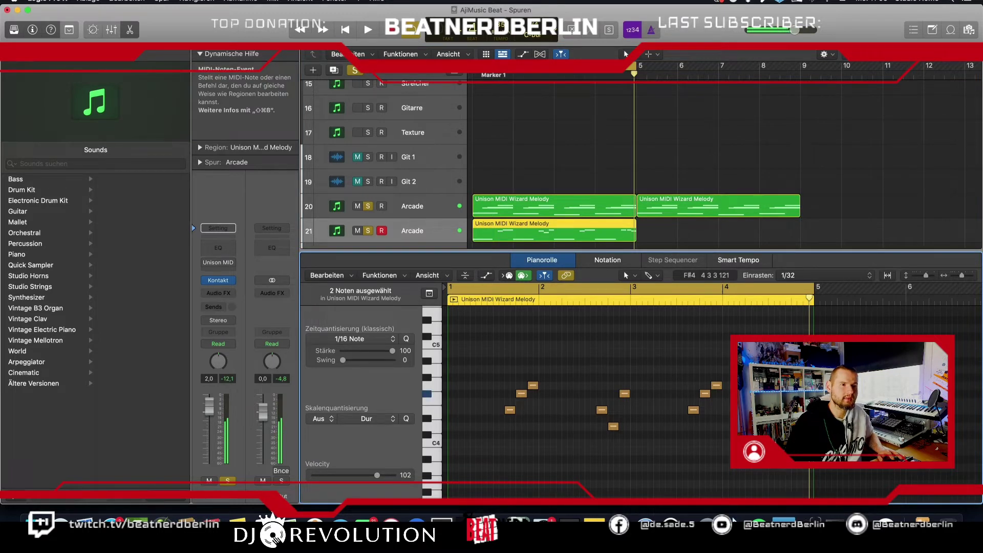
double_click(767, 300)
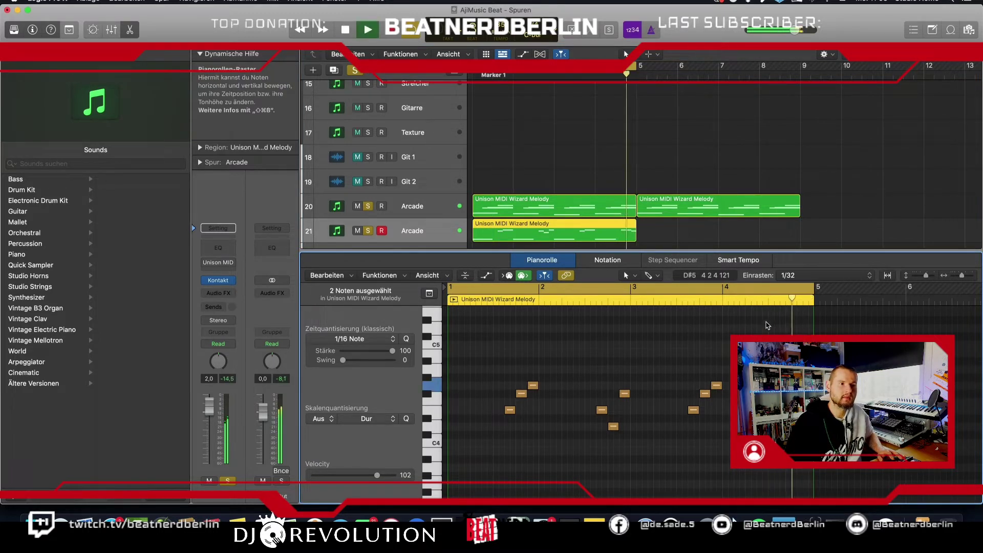
key("space")
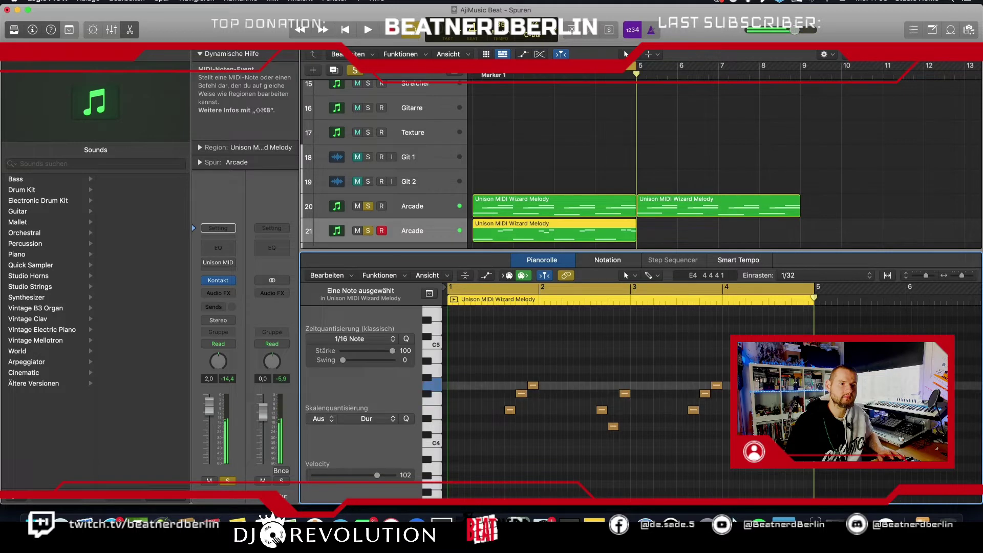
left_click(768, 302)
key("space")
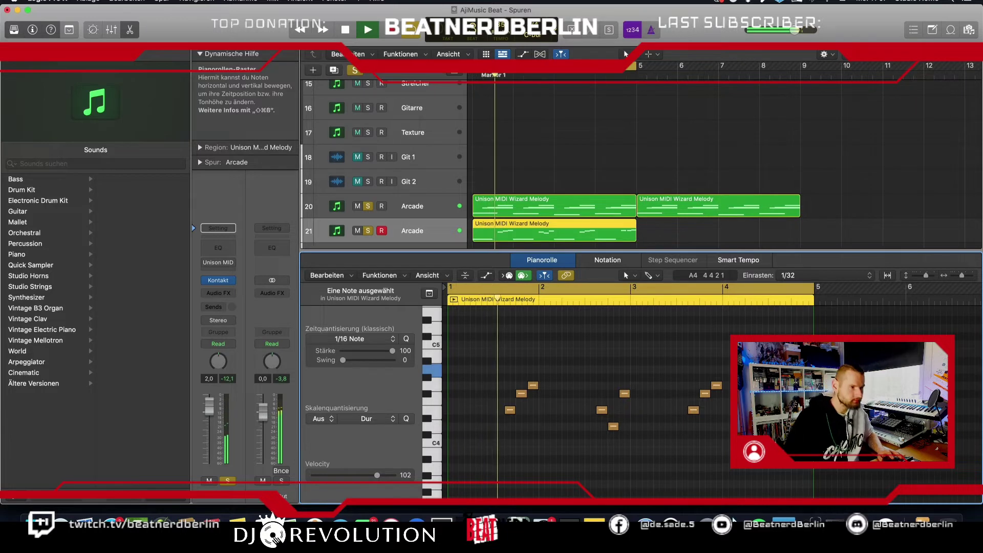
key("space")
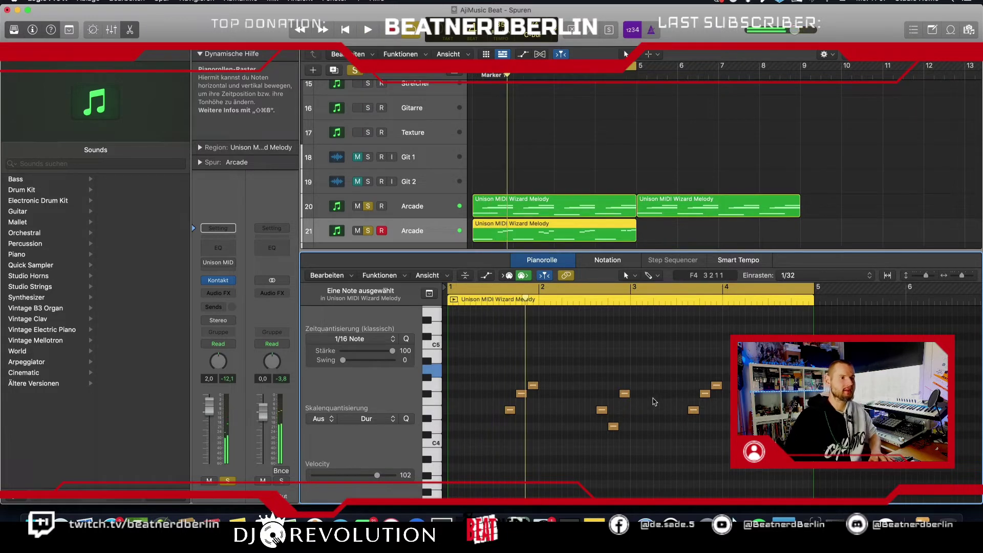
Compare the low notes of the first track 20 Arcade melody with the notes of the first 808 Kick region.
scroll(654, 402, "down", 5)
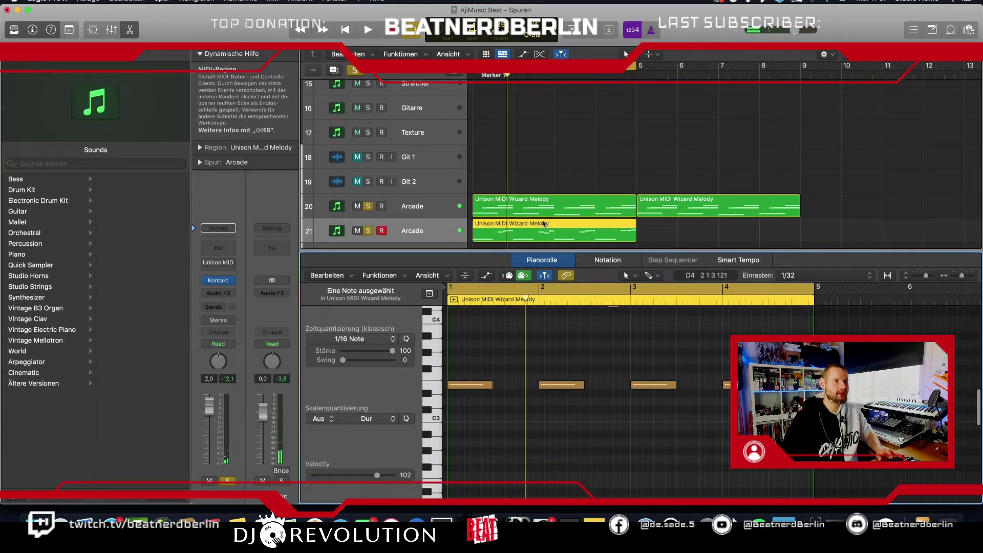
left_click(536, 204)
left_click(489, 380)
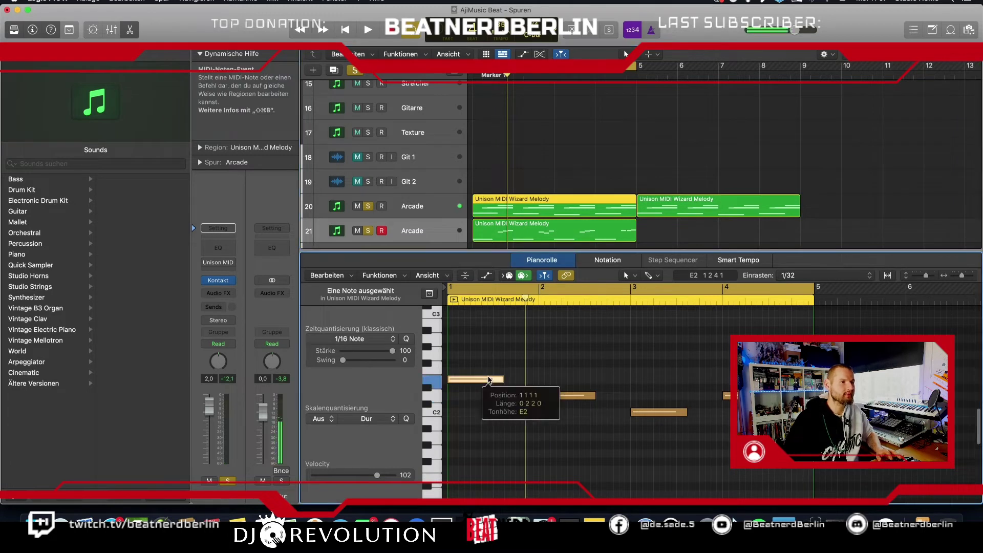
left_click(658, 412)
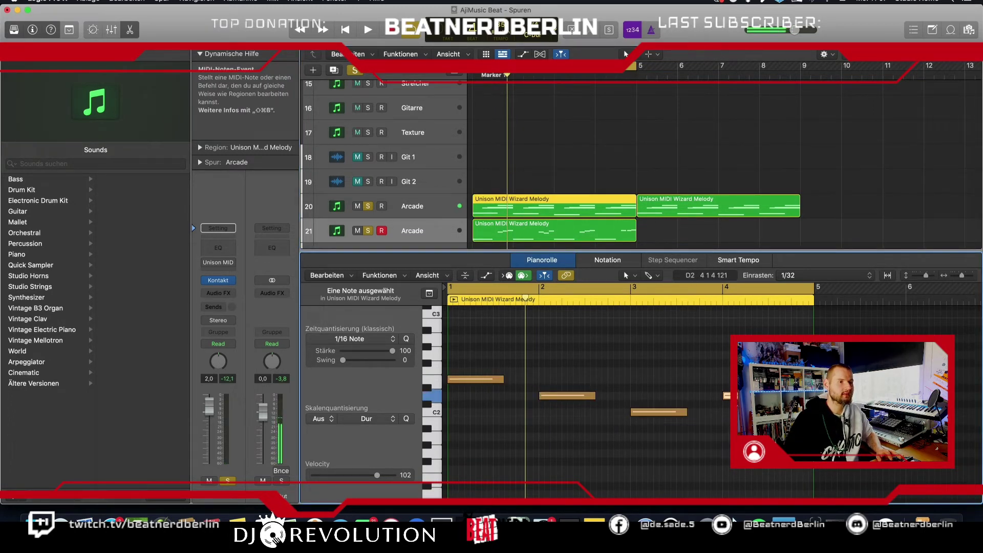
scroll(514, 174, "up", 7)
left_click(514, 169)
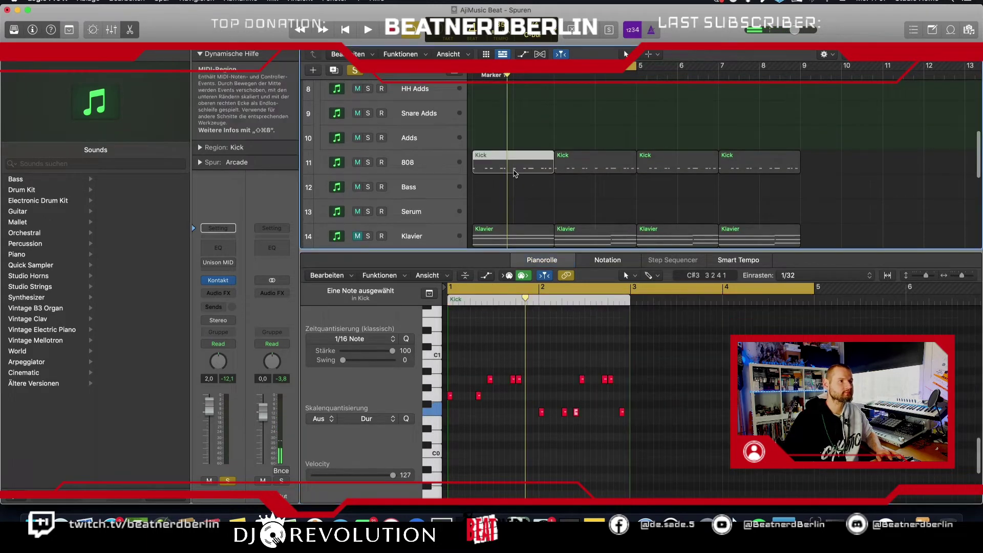
left_click(489, 427)
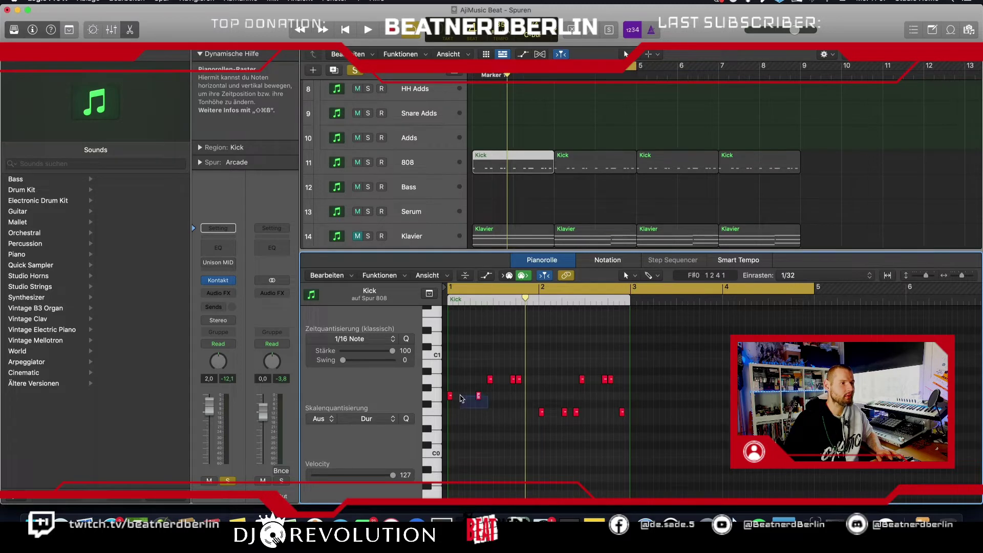
left_click_drag(452, 394, 450, 395)
scroll(503, 201, "down", 8)
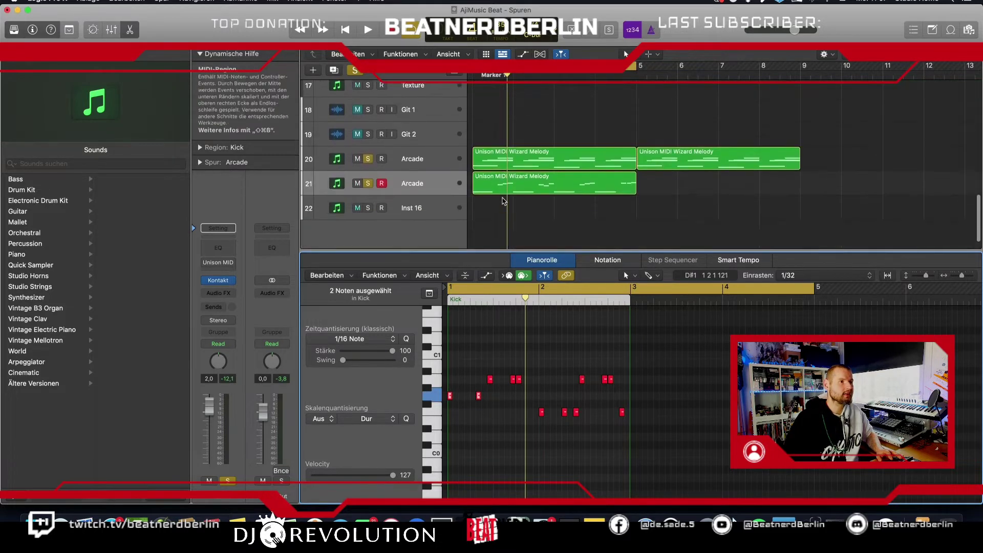
left_click(502, 214)
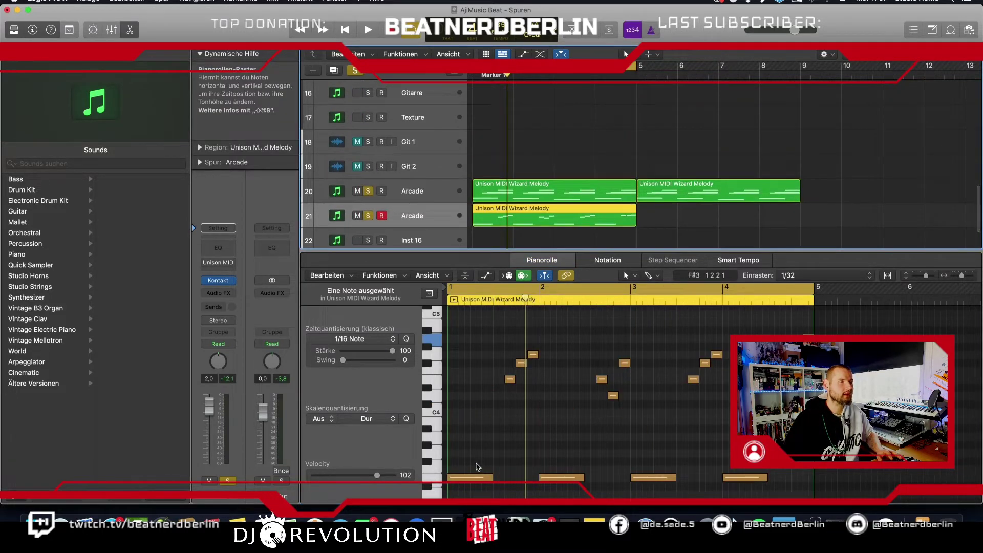
left_click(495, 186)
left_click(484, 379)
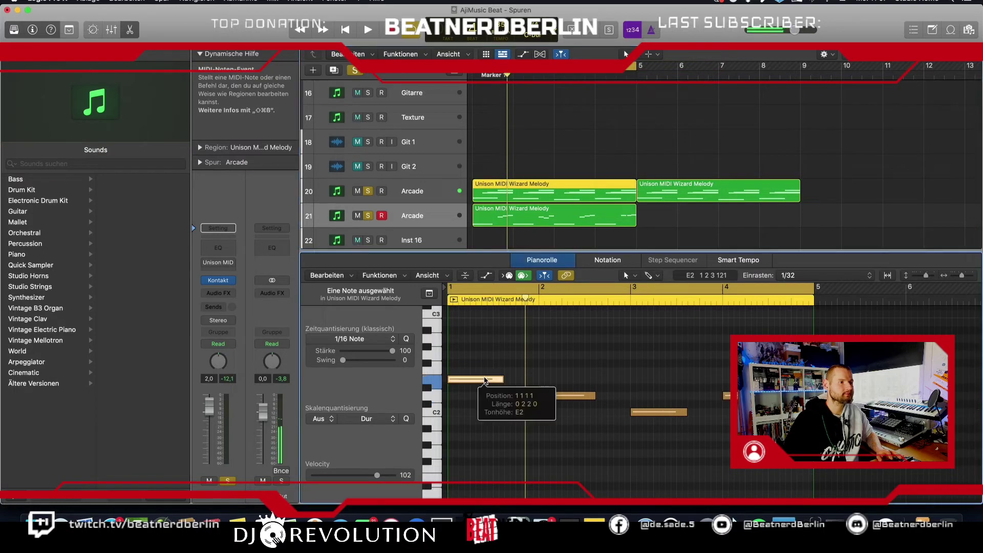
left_click(558, 397)
Lower the first two notes of the first 808 Kick region to E0, solo the 808 track and listen.
scroll(528, 142, "up", 7)
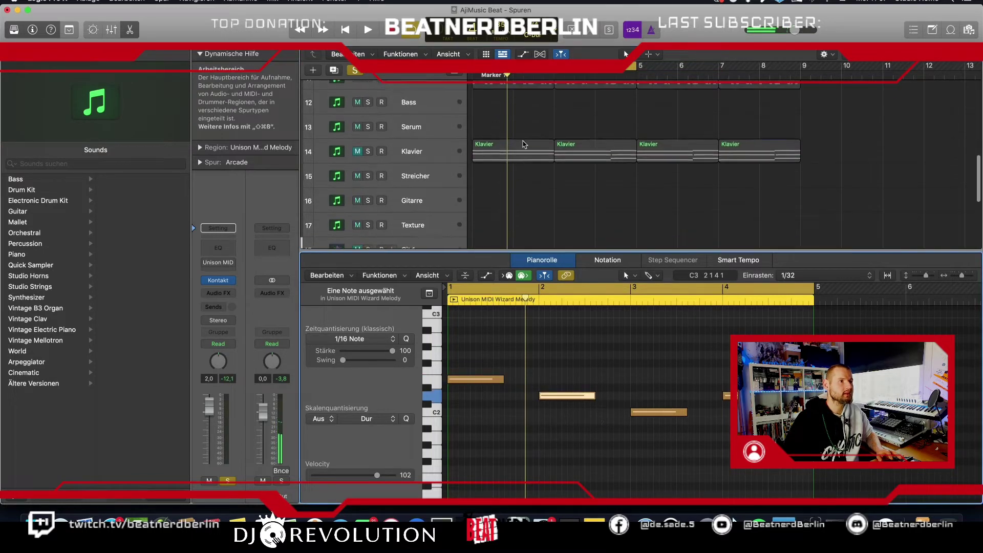
left_click(495, 140)
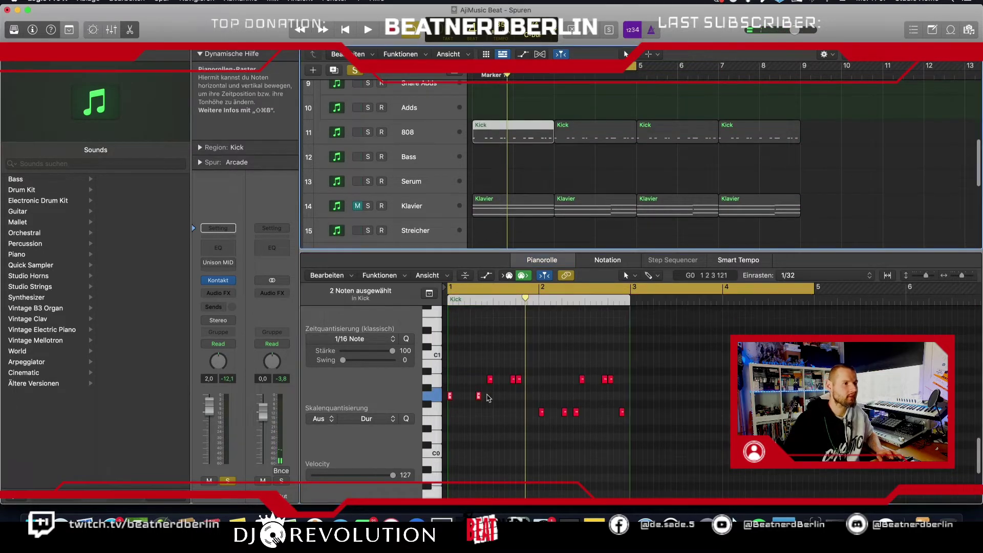
left_click_drag(499, 411, 451, 424)
key("s")
key("space")
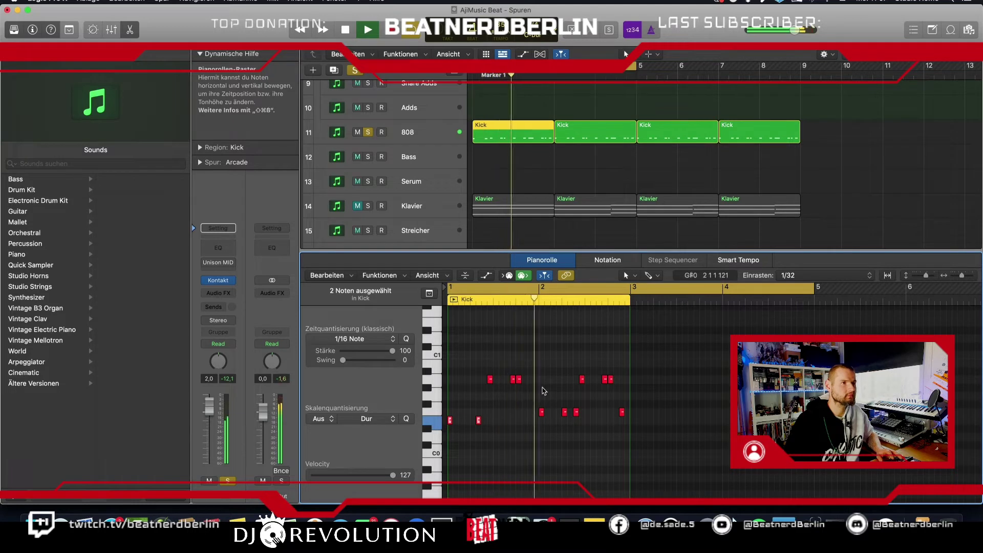
key("space")
Lower the remaining 808 notes of bar 1 to E0 and all notes of bar 2 to D0, then play the pattern.
left_click(490, 379, "shift")
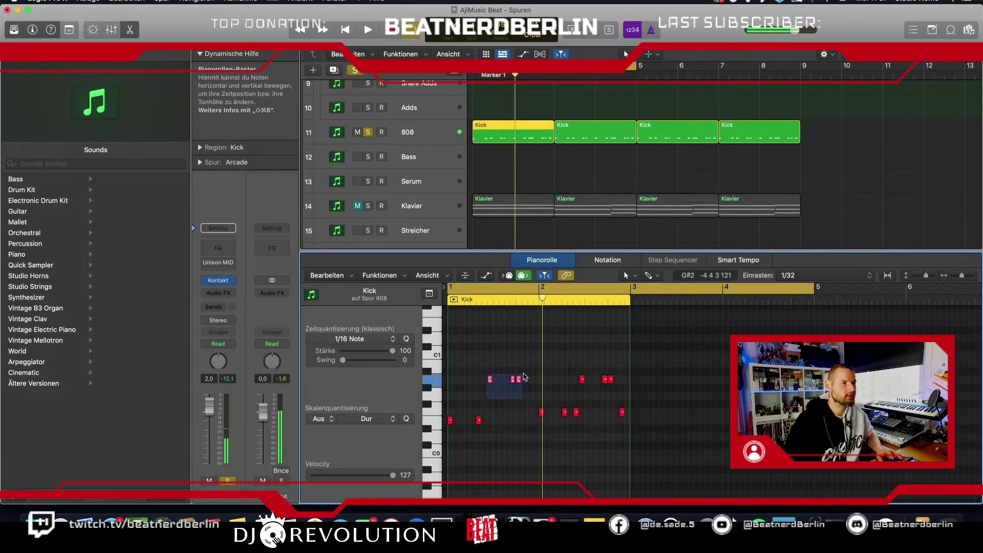
left_click_drag(490, 381, 565, 437)
left_click(542, 412)
left_click_drag(568, 365, 585, 439)
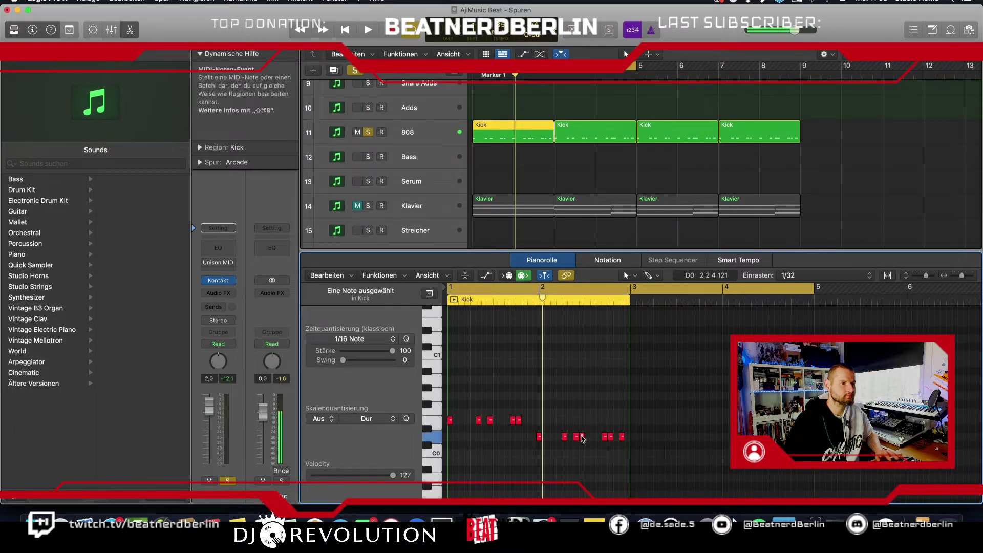
key("space")
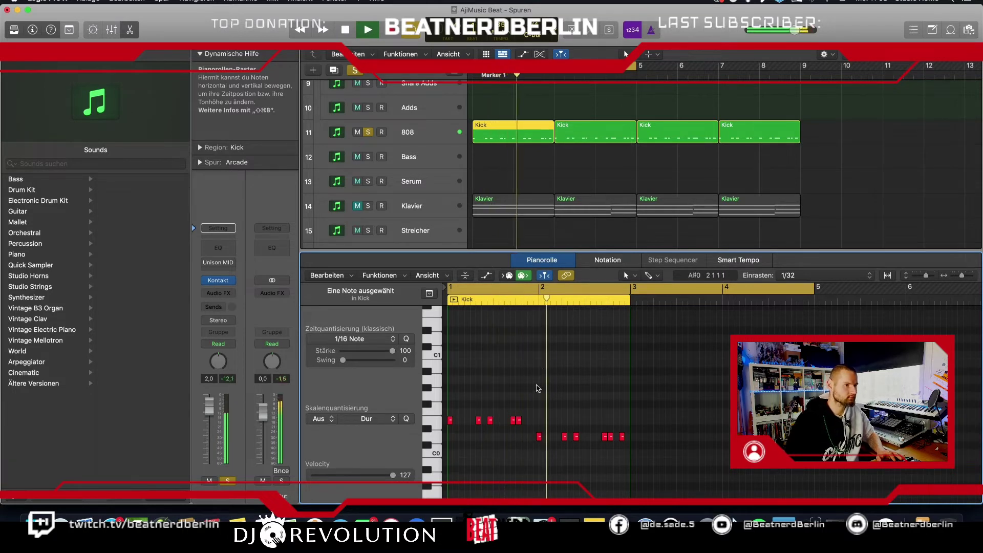
key("space")
Align the first D0 note of the 808 pattern with the start of bar 2 and listen to the result.
left_click_drag(533, 423, 640, 471)
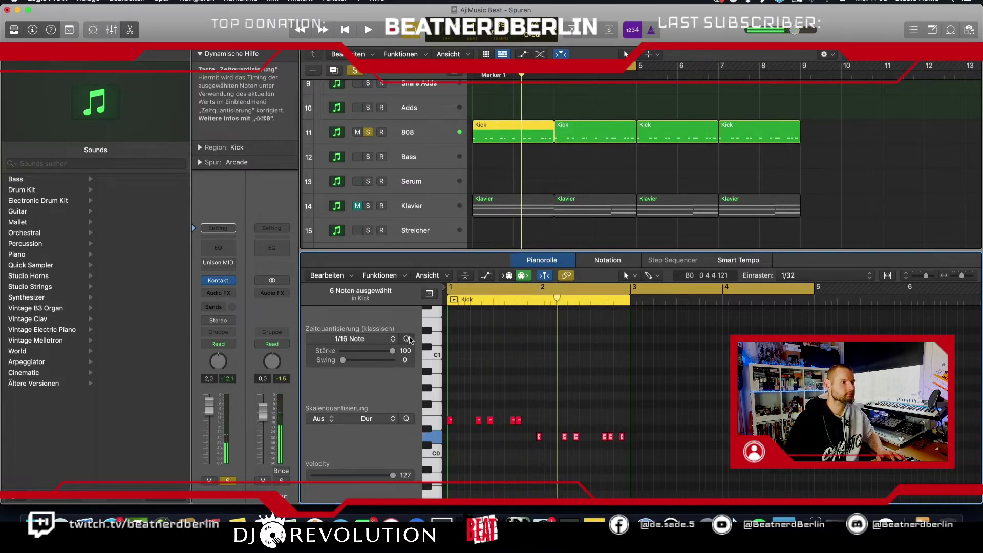
left_click(533, 448)
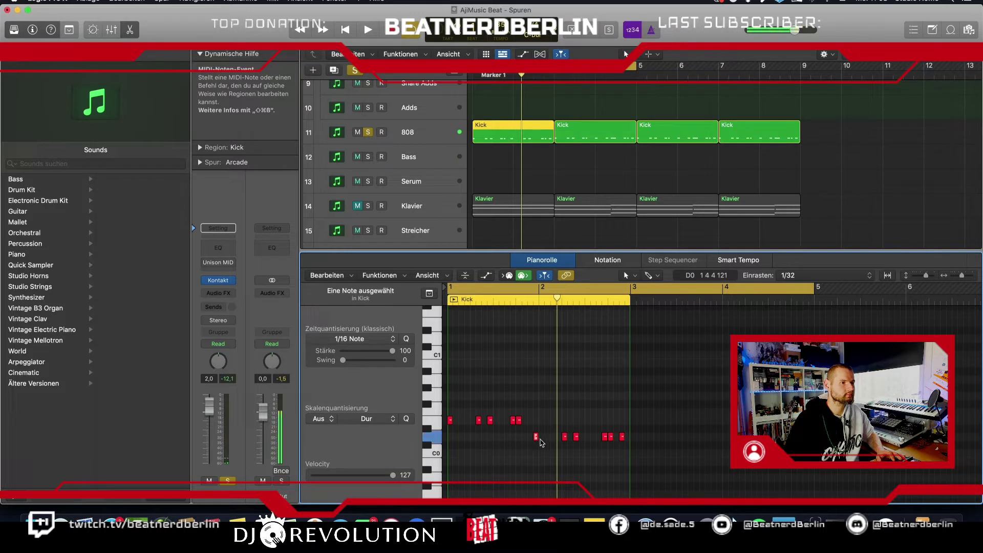
left_click_drag(542, 443, 547, 441)
key("space")
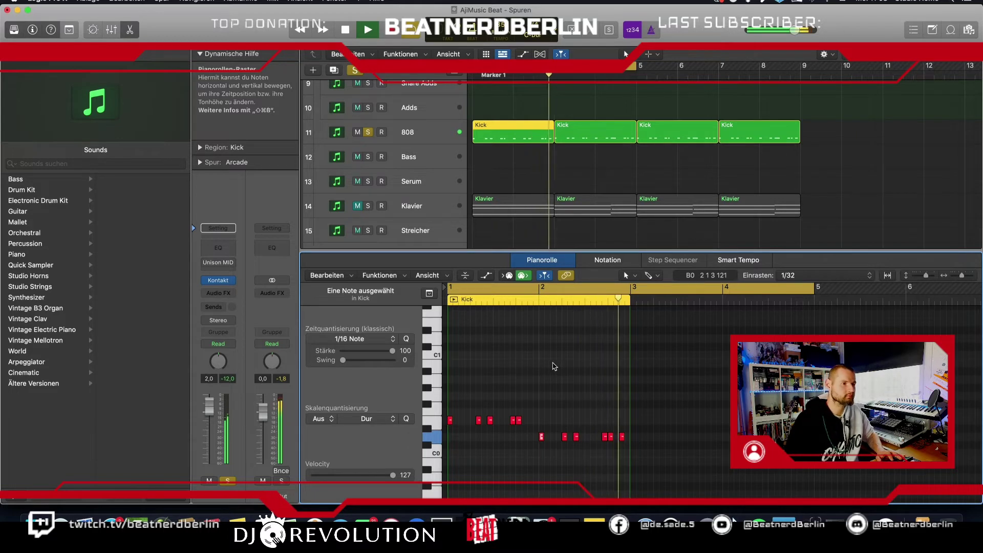
key("space")
Delete the three Kick regions after the first on the 808 track and copy the edited region to bar 3.
left_click_drag(576, 152, 783, 136)
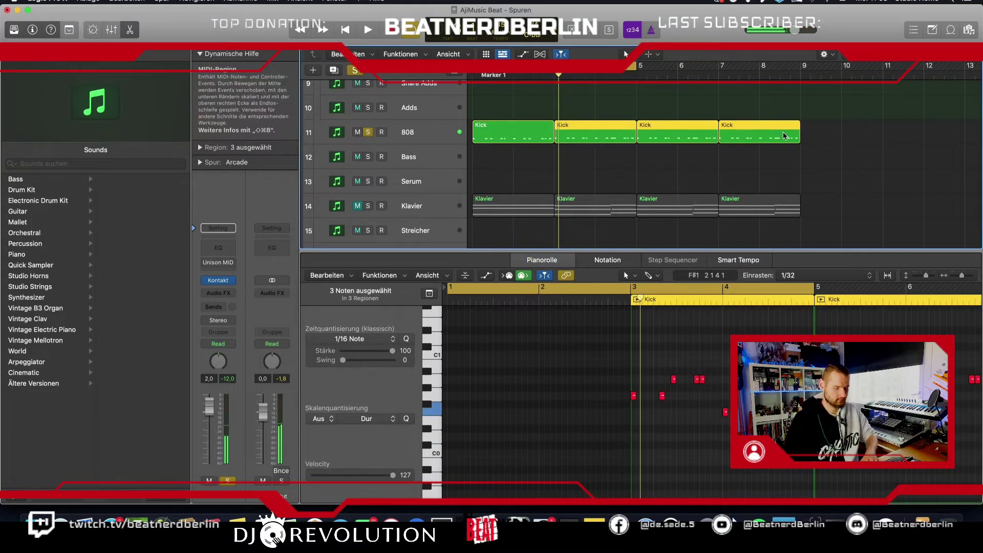
key("Delete")
left_click(532, 139)
left_click_drag(501, 137, 583, 144)
Examine the low notes of the first Unison MIDI Wizard Melody region at bars 3 and 4.
scroll(576, 164, "down", 5)
left_click(573, 139)
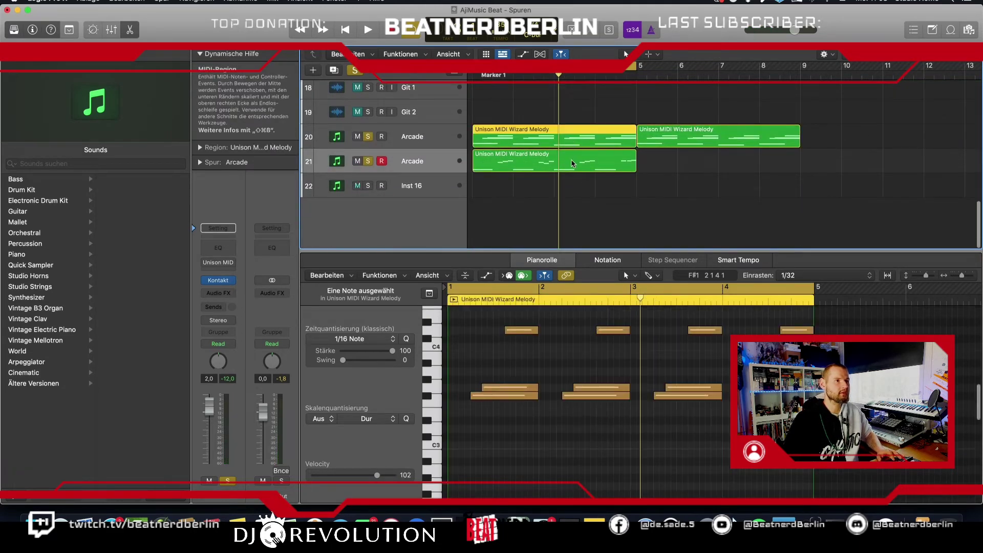
left_click(573, 162)
left_click(567, 134)
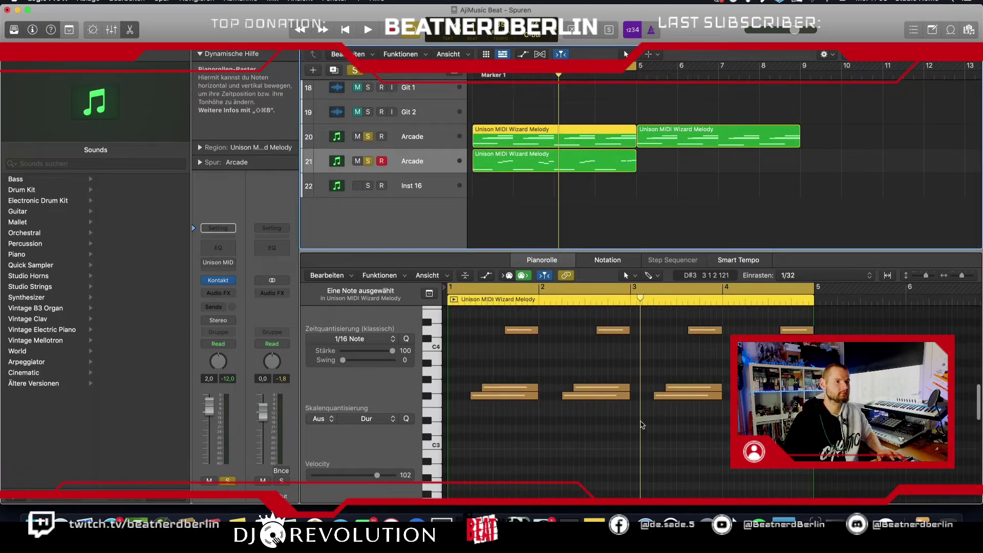
scroll(641, 422, "down", 5)
left_click(644, 413)
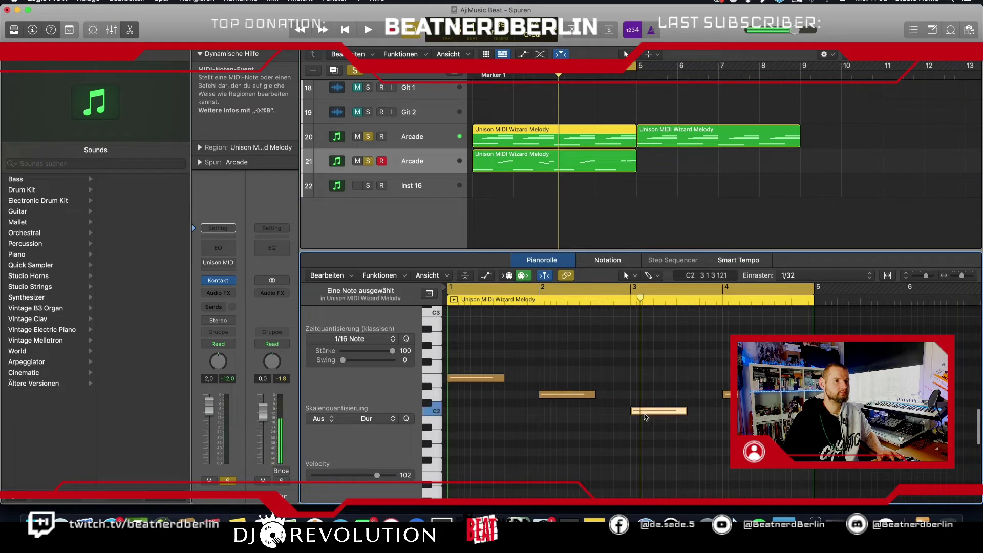
scroll(686, 425, "up", 3)
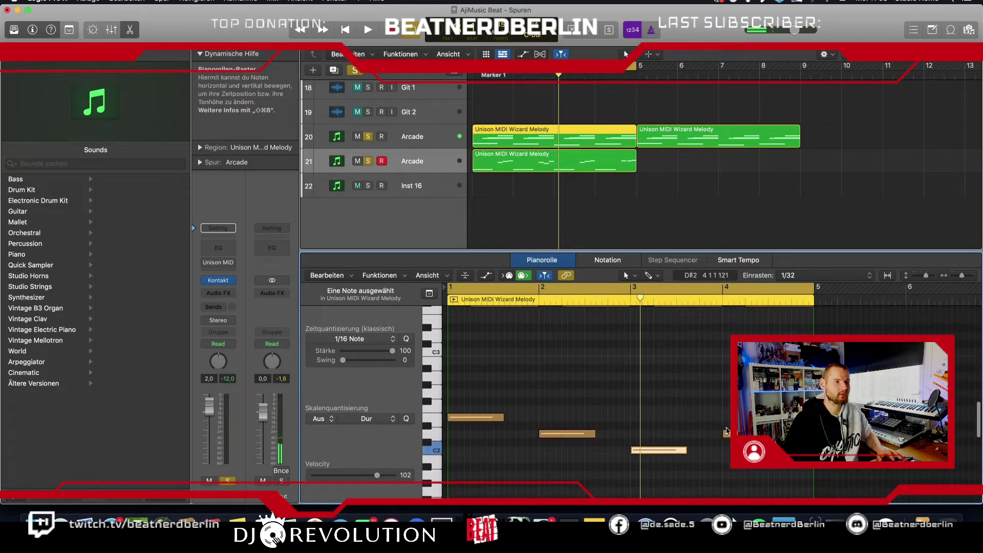
left_click(726, 433)
scroll(579, 202, "up", 10)
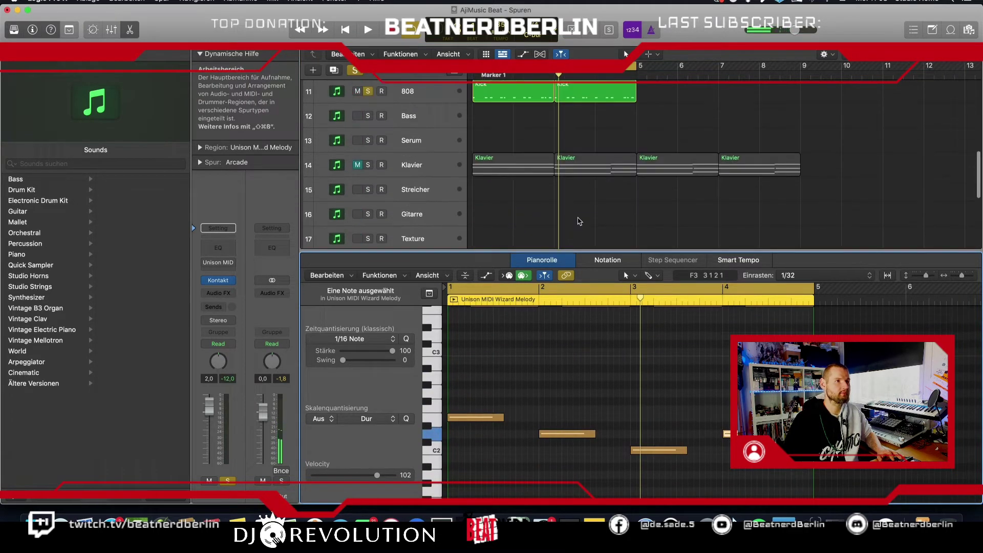
Lower the five bar 3 notes of the second 808 Kick region to C0 and play the pattern with the melodies.
left_click(579, 182)
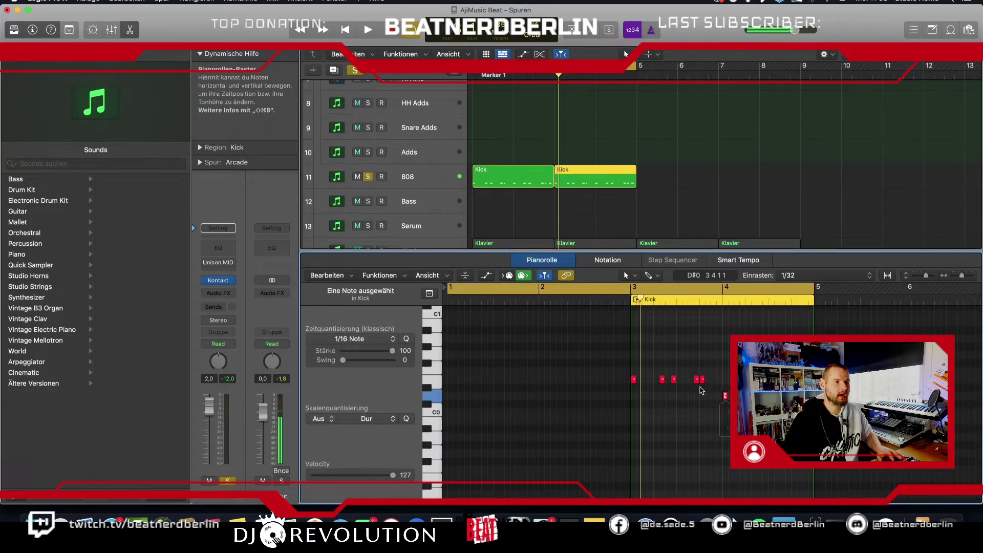
left_click_drag(701, 387, 634, 413)
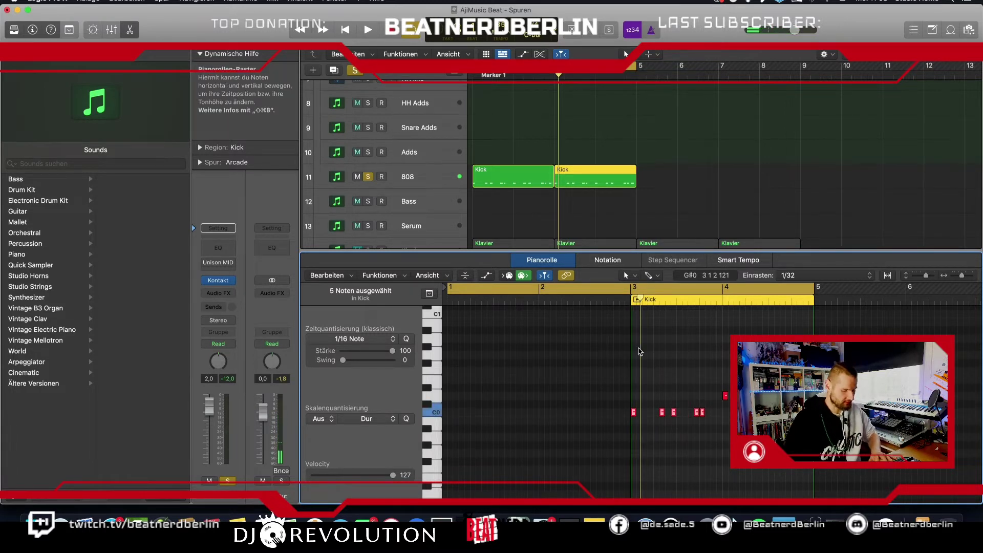
key("e")
key("space")
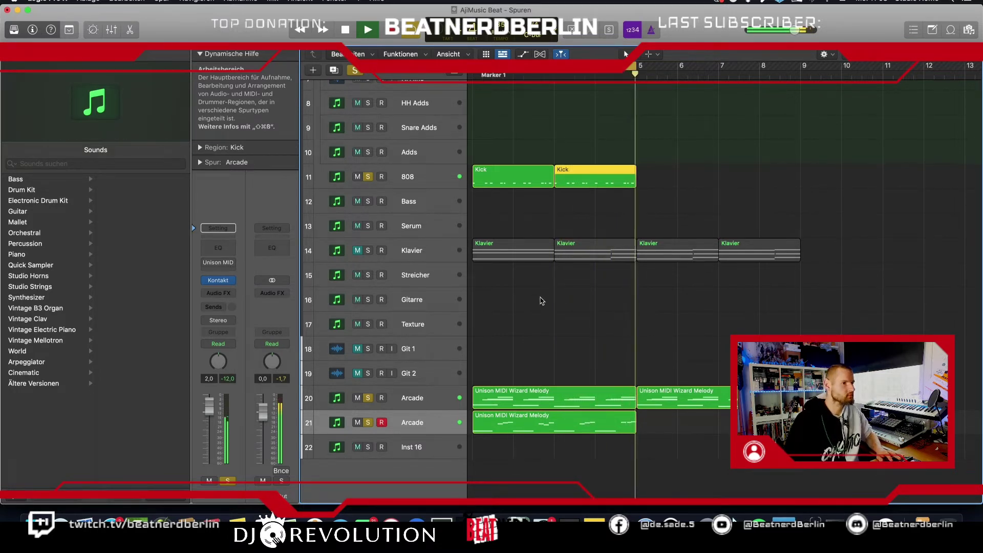
key("space")
Load Electric Sunburst Deluxe (Melody).nki into the Kontakt instrument of Arcade track 20.
left_click(423, 389)
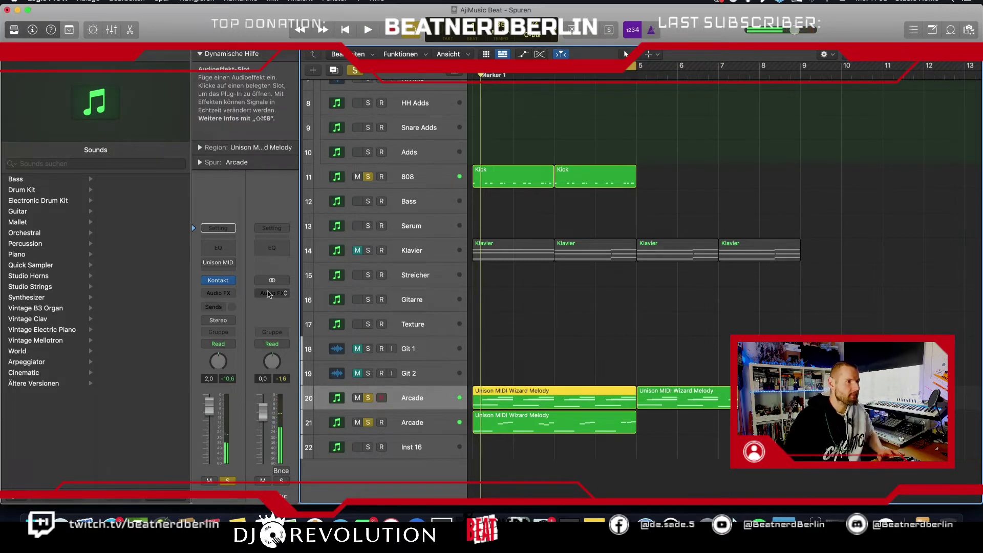
left_click(219, 281)
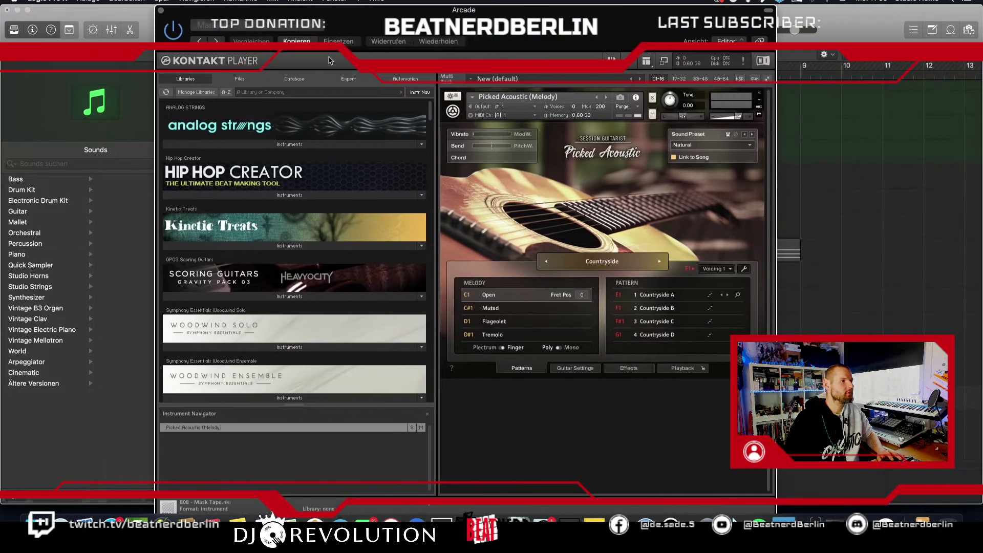
scroll(428, 157, "down", 15)
left_click_drag(432, 190, 428, 377)
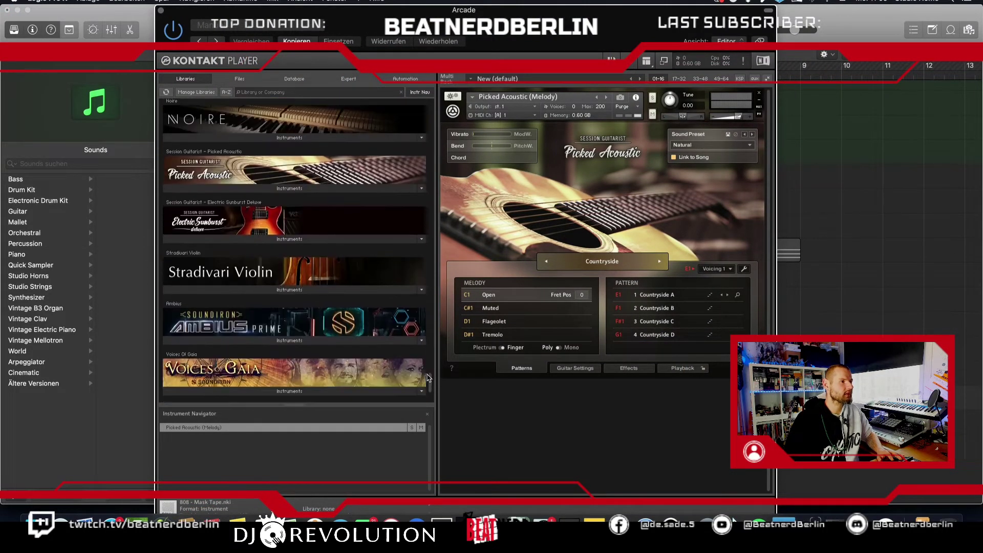
left_click(233, 239)
left_click(228, 255)
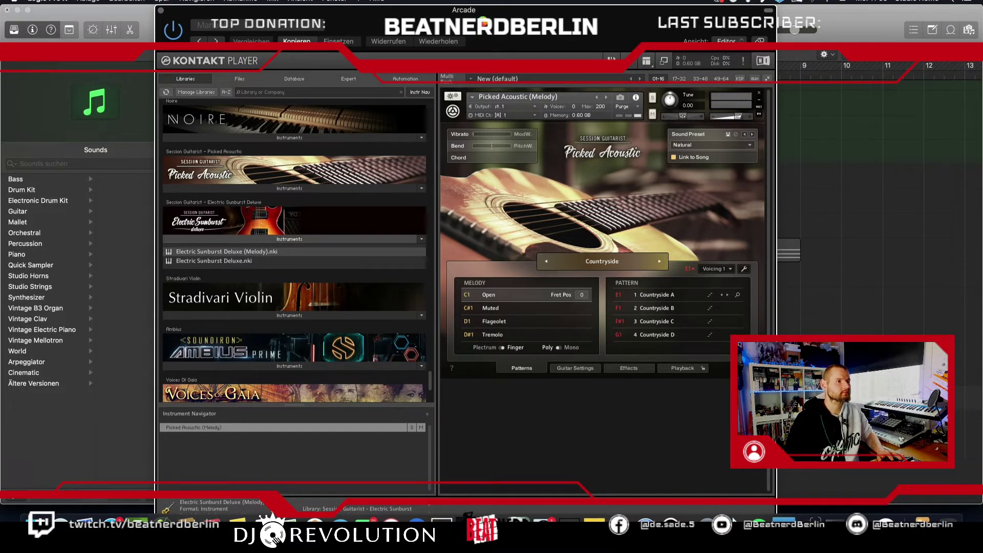
left_click_drag(484, 24, 764, 50)
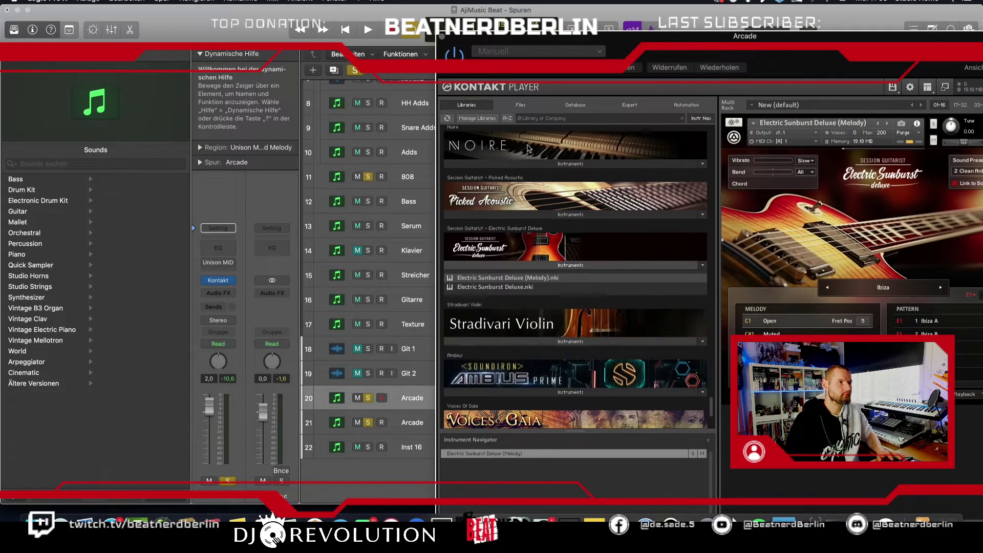
Clear all track solos and solo only Arcade track 20.
left_click_drag(489, 46, 669, 49)
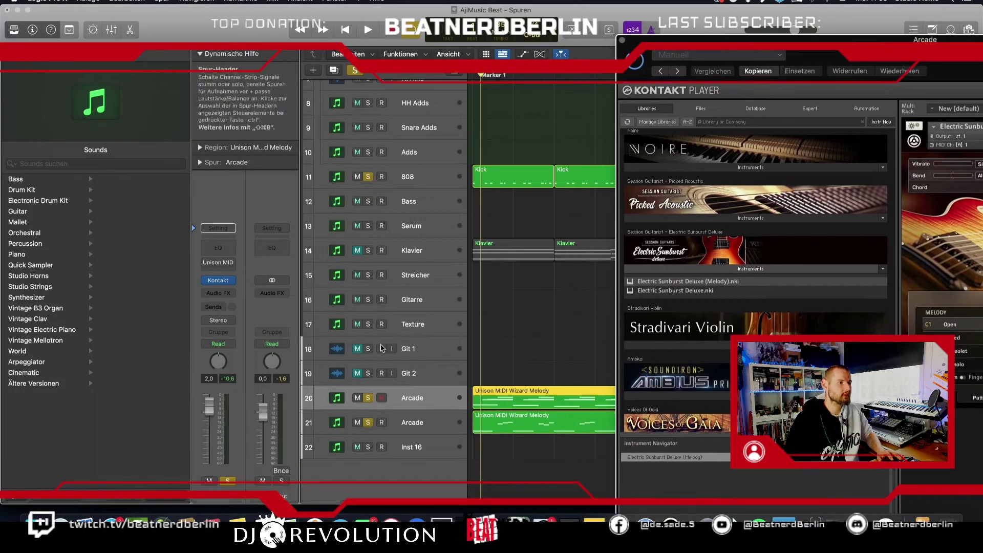
left_click(370, 421)
left_click(355, 70)
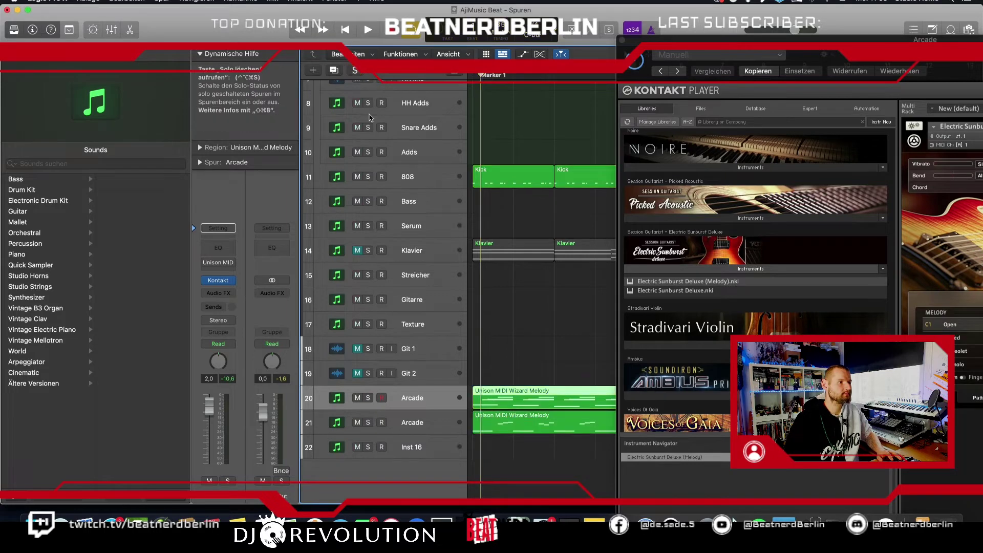
left_click(367, 397)
Load the RnB Classics song from the song browser into track 20's Electric Sunburst guitar.
left_click_drag(740, 44, 324, 13)
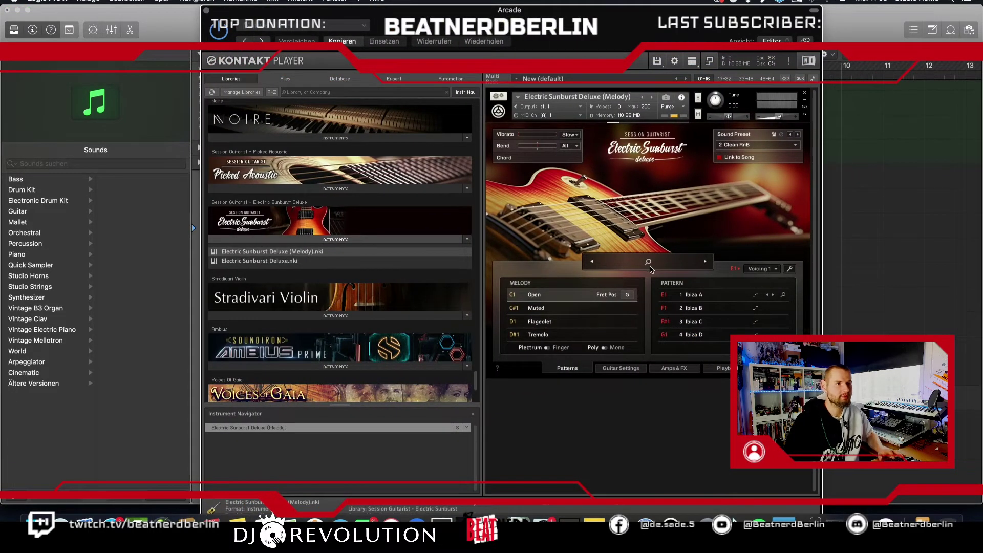
left_click(671, 260)
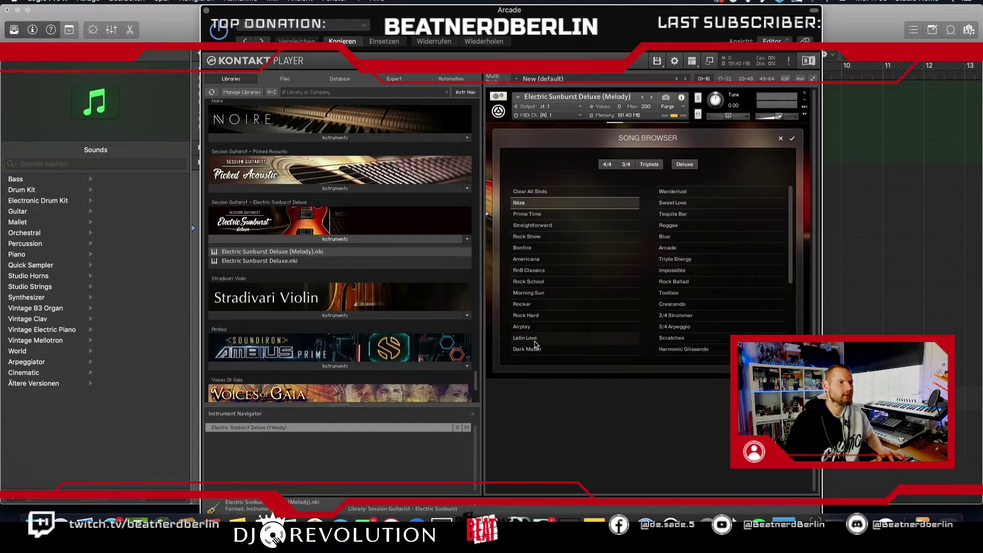
left_click(533, 270)
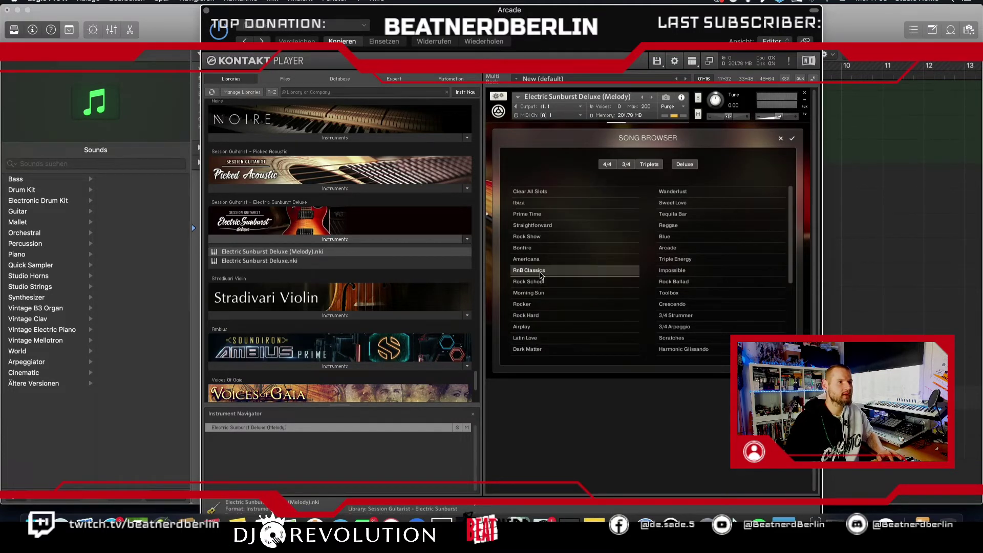
left_click(793, 139)
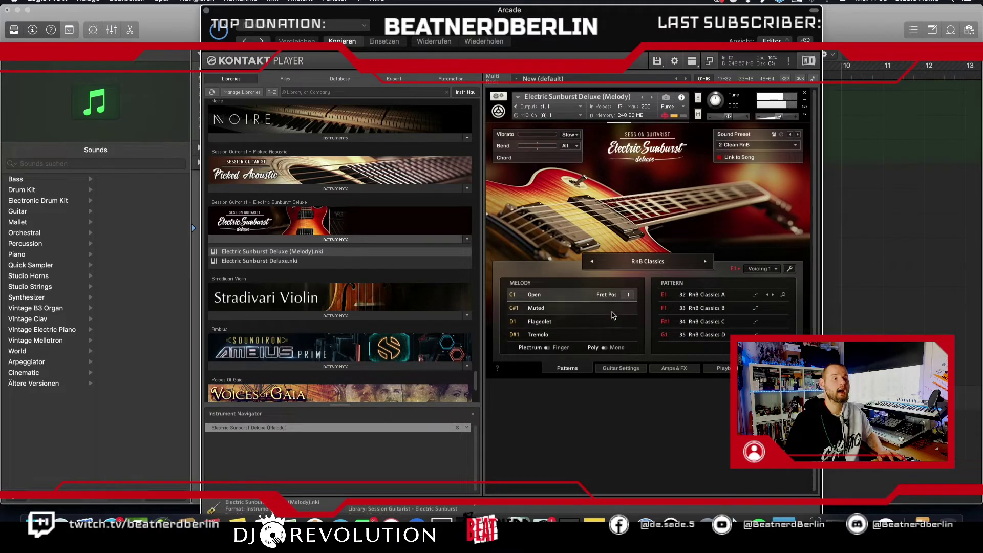
Try the Muted and Flageolet articulations on track 20's guitar, return to Open and close the instrument window.
left_click(534, 309)
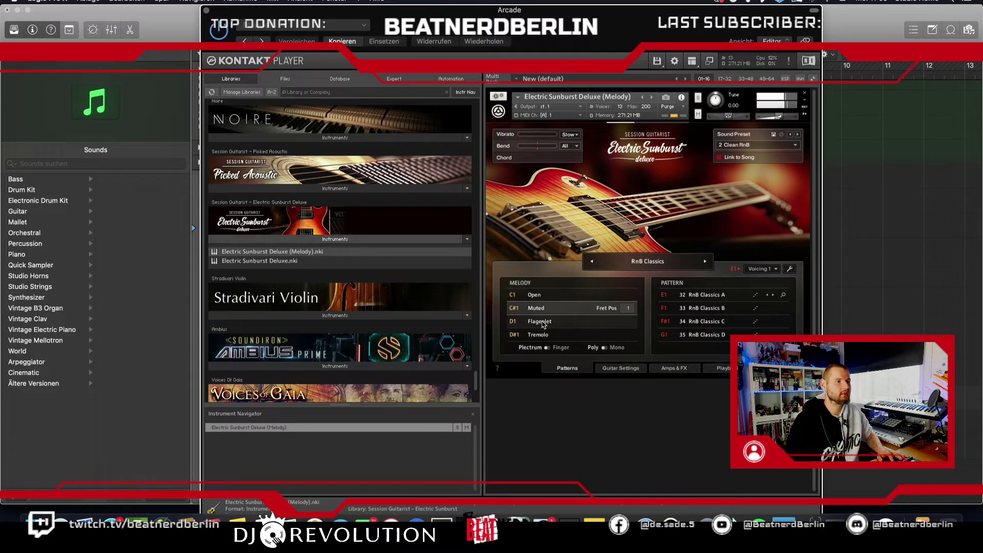
left_click(541, 321)
left_click(545, 295)
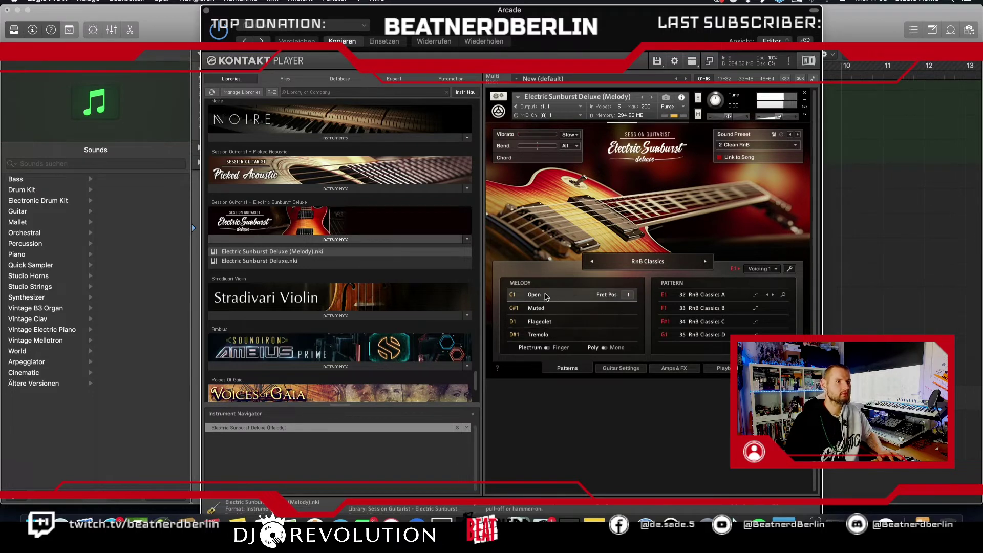
left_click(205, 11)
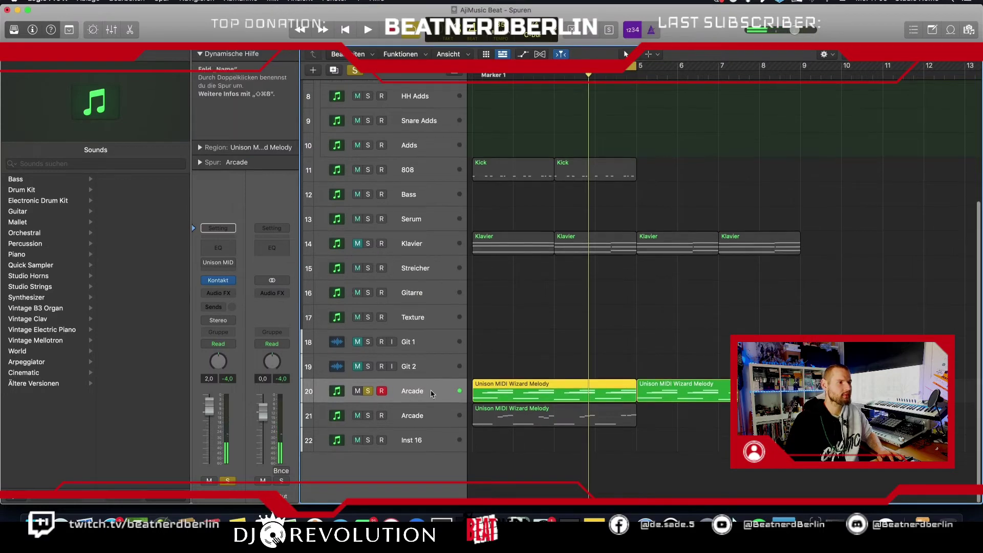
Load Electric Sunburst Deluxe (Melody).nki into the Kontakt instrument of Arcade track 21.
left_click(432, 416)
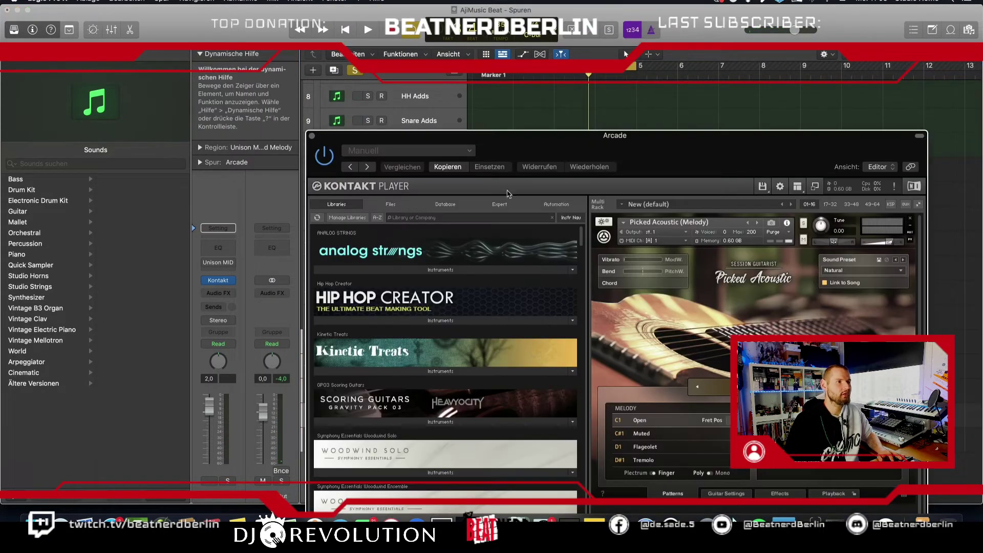
left_click_drag(491, 148, 489, 20)
scroll(510, 227, "down", 5)
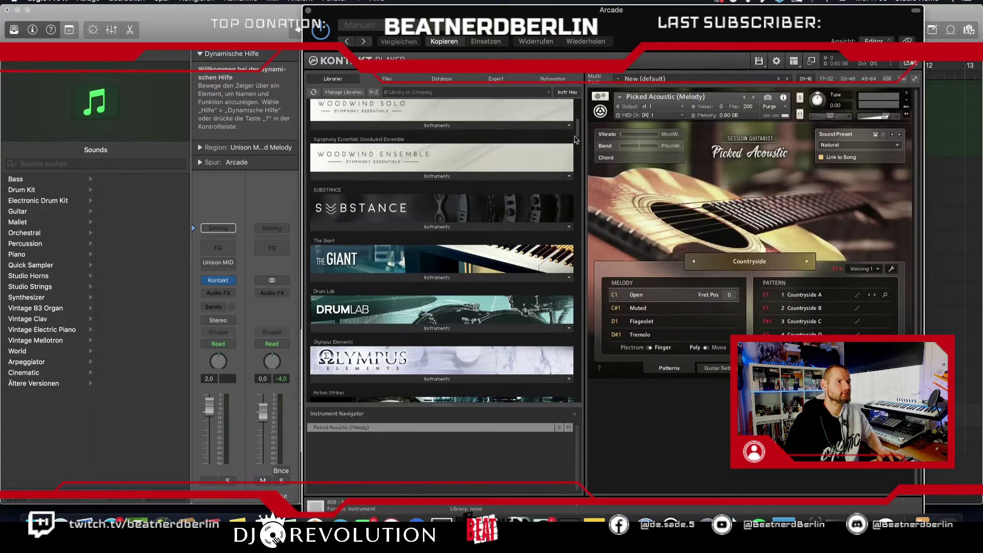
left_click_drag(576, 139, 585, 382)
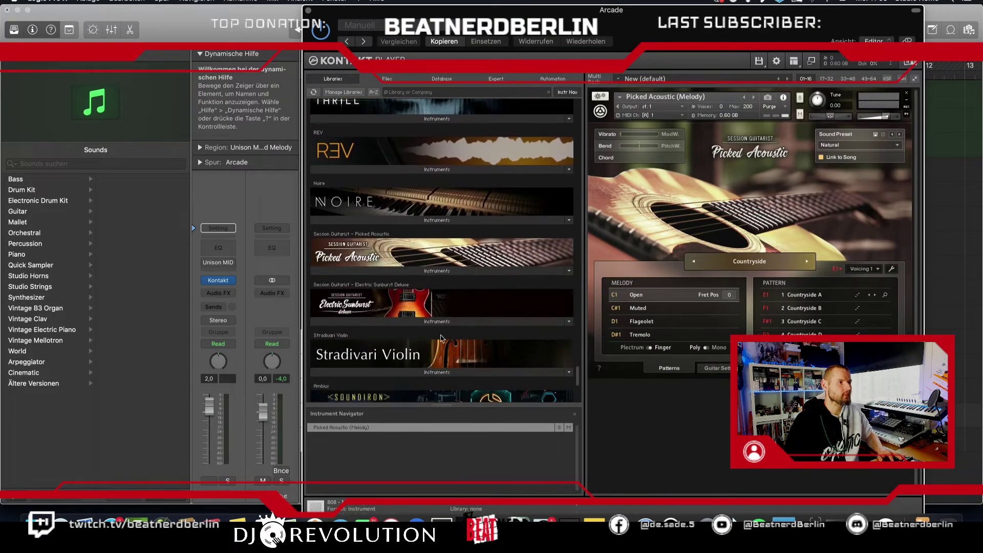
left_click(427, 322)
left_click(375, 333)
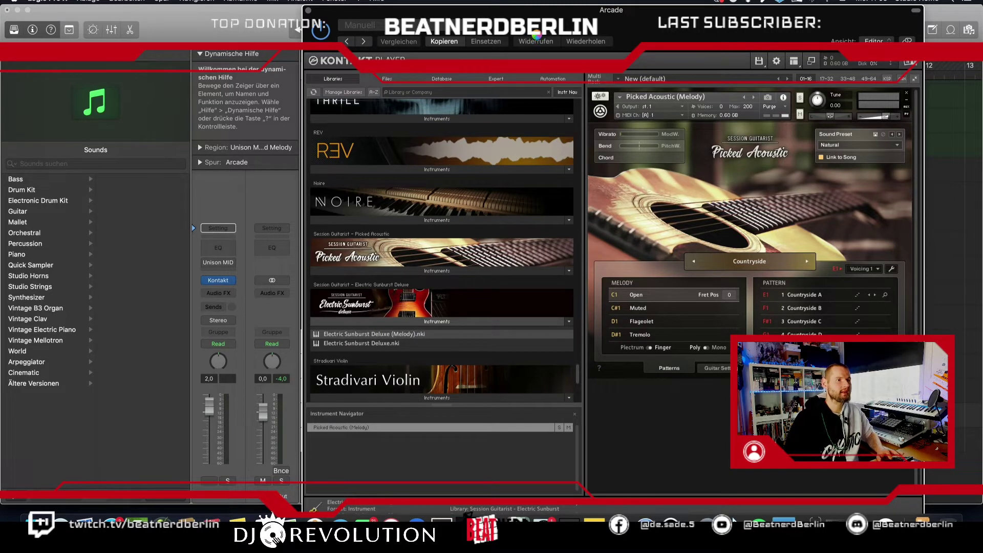
Solo Arcade track 21 as well, try the Muted articulation on its guitar and return to Open.
left_click_drag(537, 11, 811, 11)
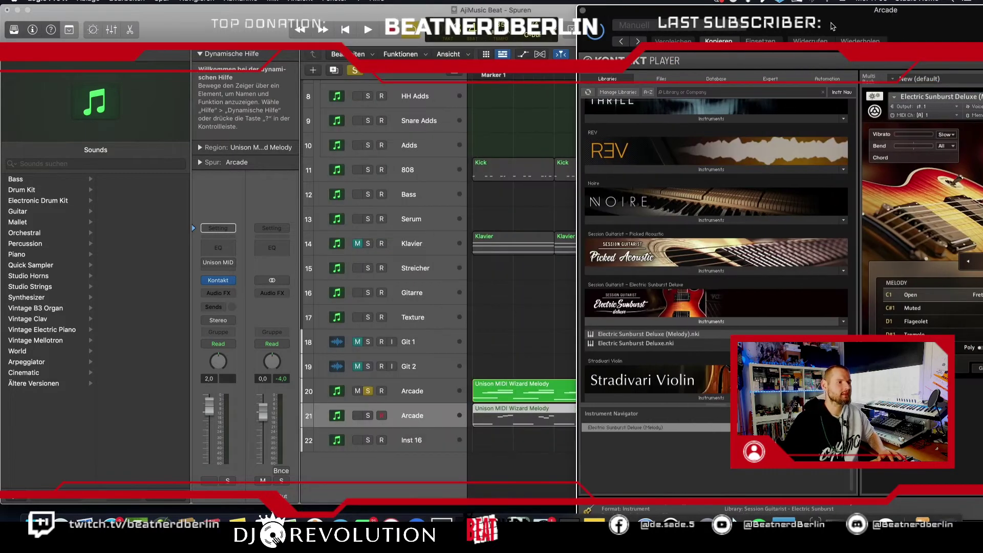
key("s")
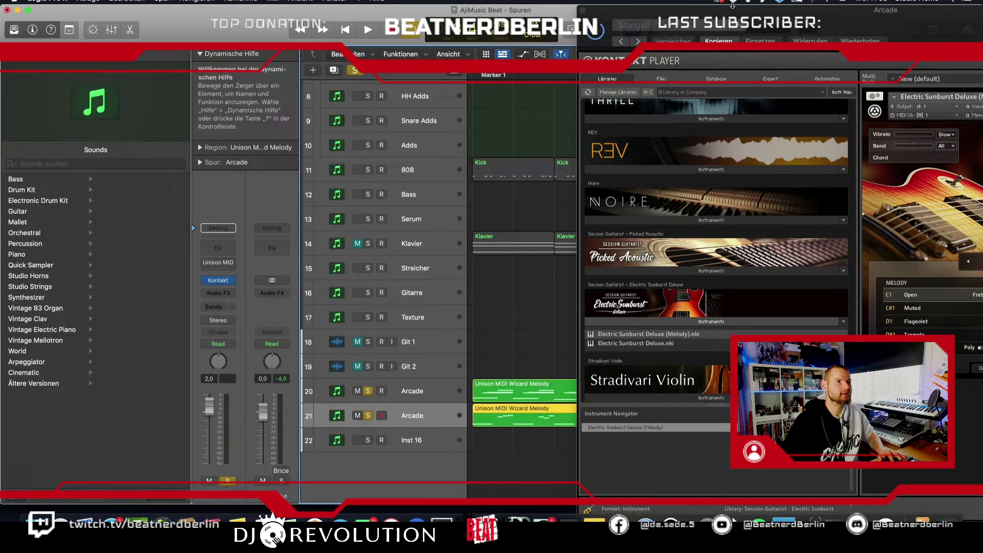
left_click_drag(732, 11, 355, 12)
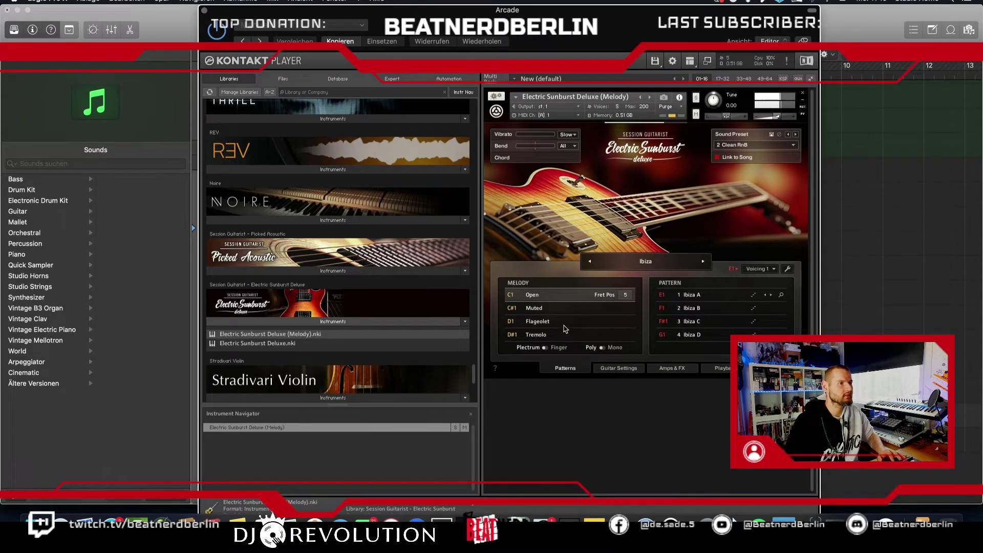
left_click(531, 309)
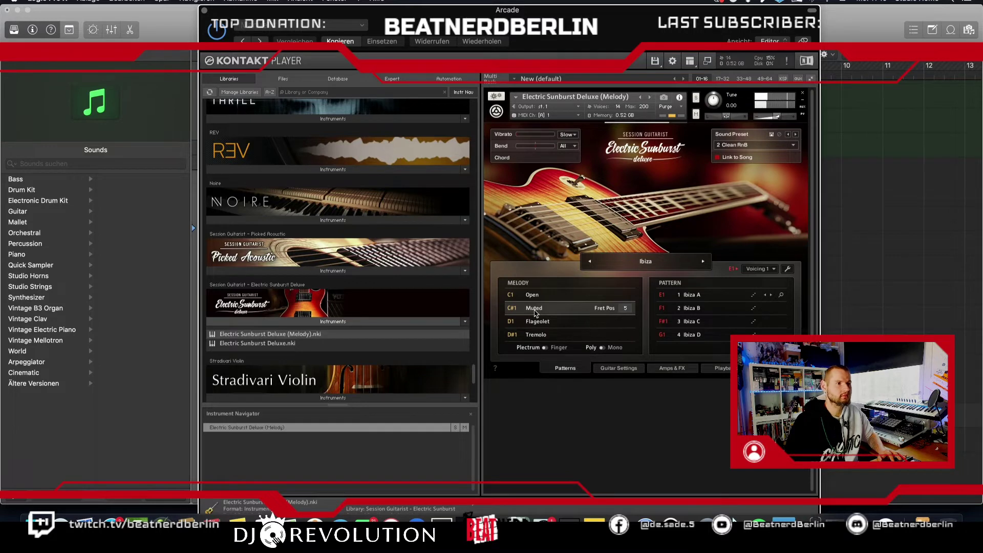
left_click(536, 300)
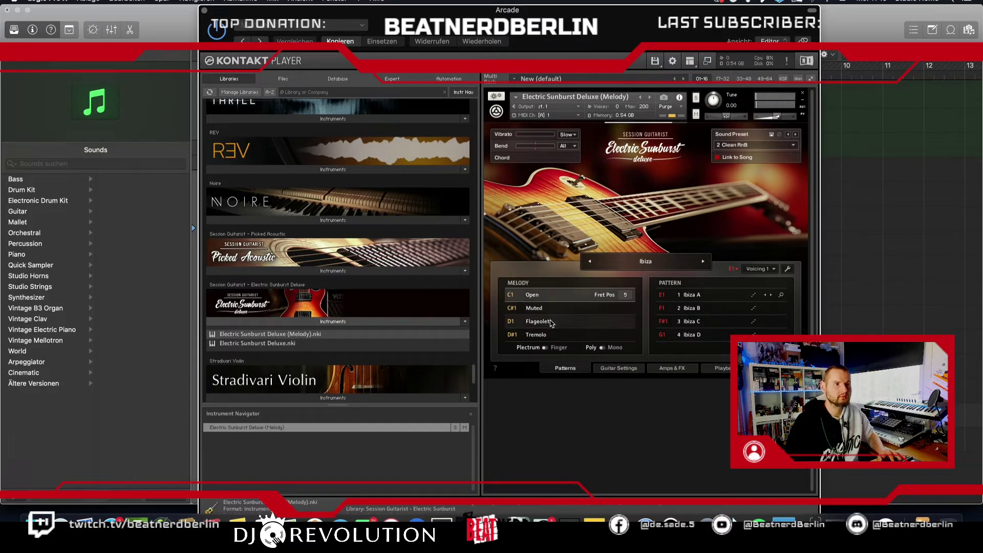
Load the RnB Classics song from the song browser into track 21's Electric Sunburst guitar.
left_click(794, 146)
left_click(647, 263)
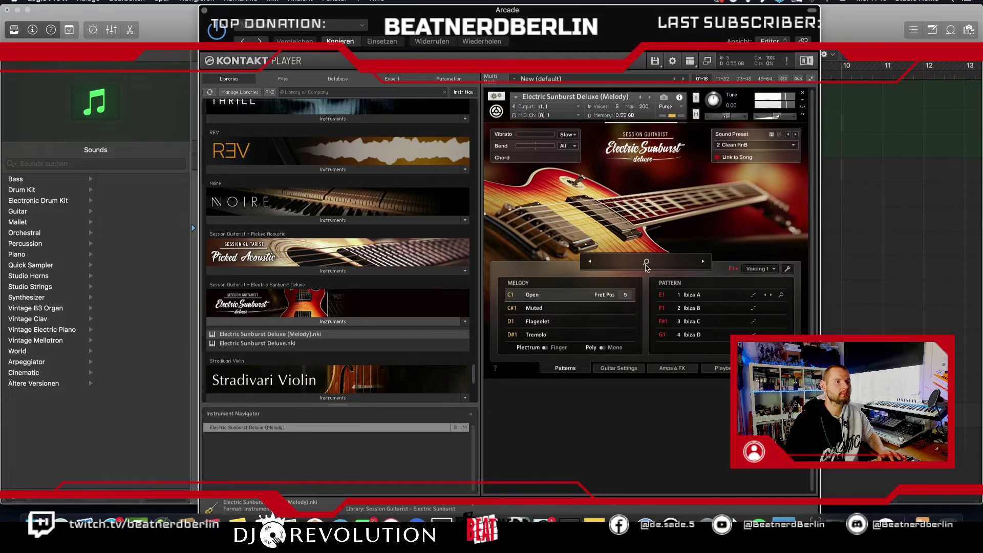
left_click(646, 263)
left_click(534, 270)
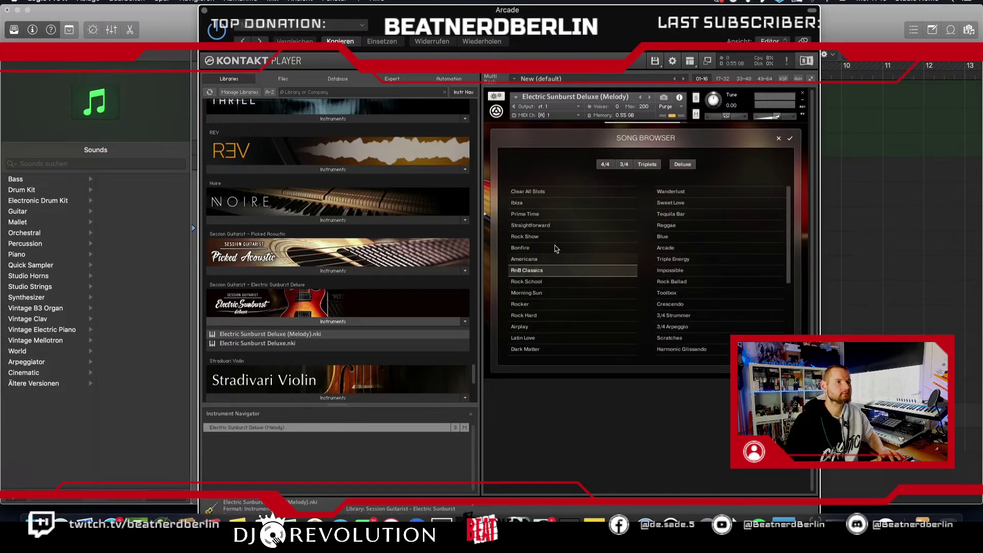
left_click(790, 139)
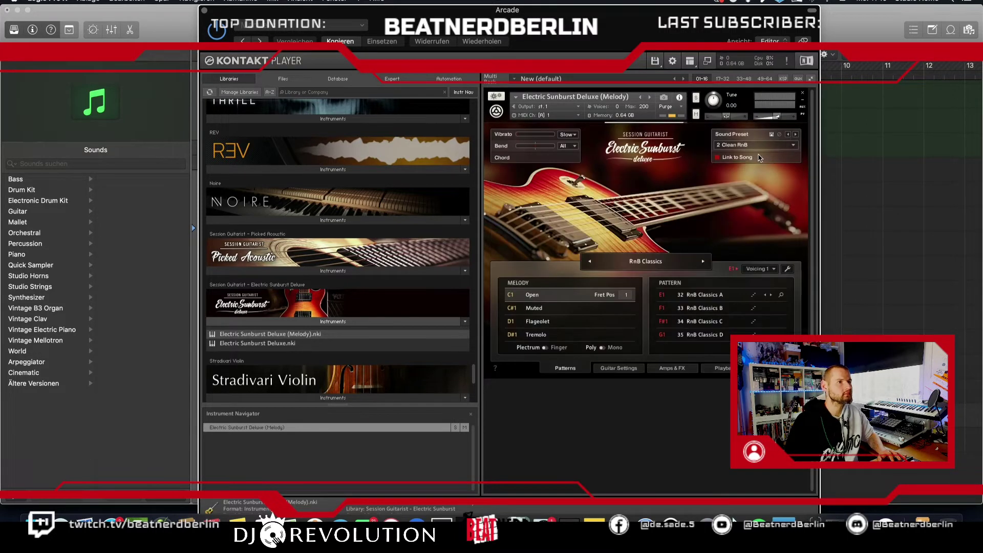
Set the sound preset of track 21's Electric Sunburst guitar to 47 Reverse Score and close the instrument window.
left_click(795, 146)
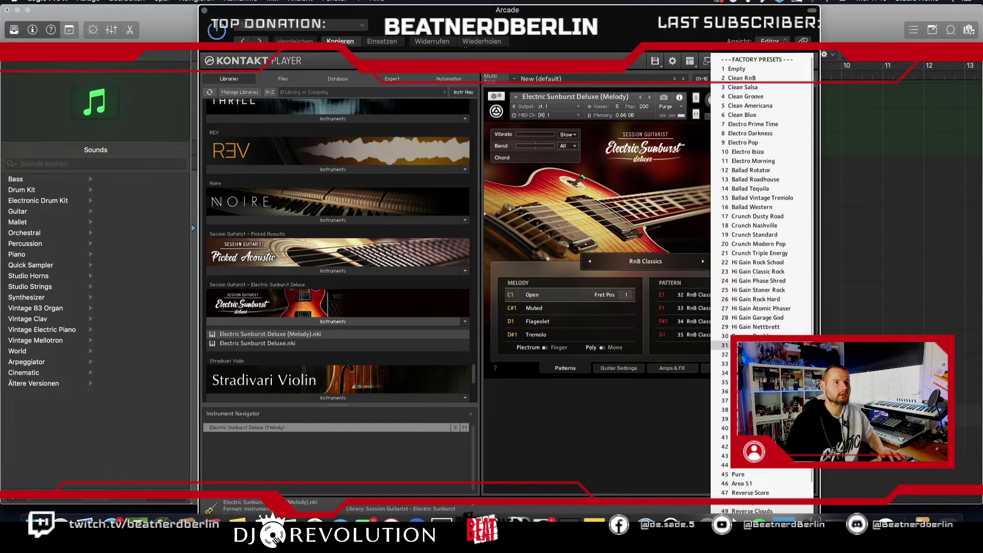
scroll(762, 281, "down", 2)
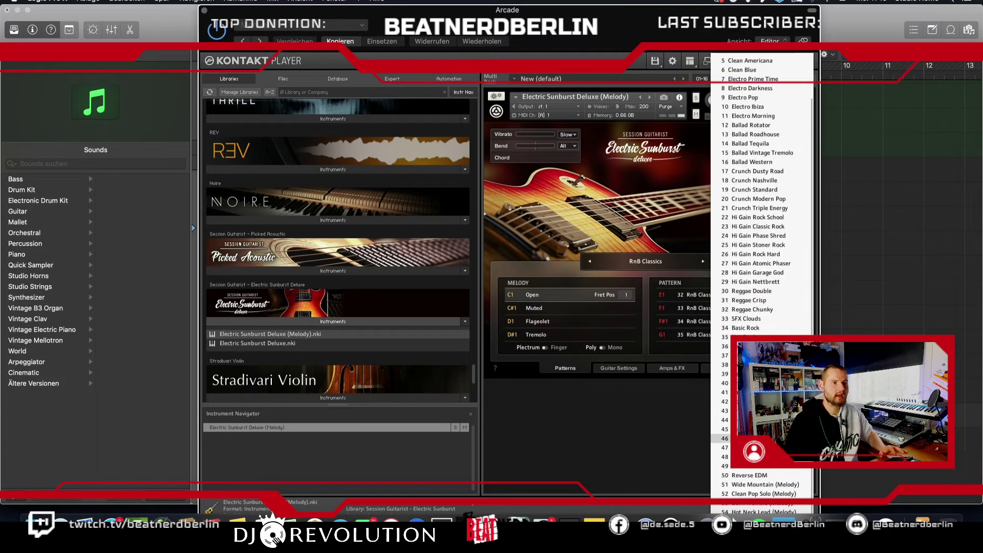
left_click(753, 447)
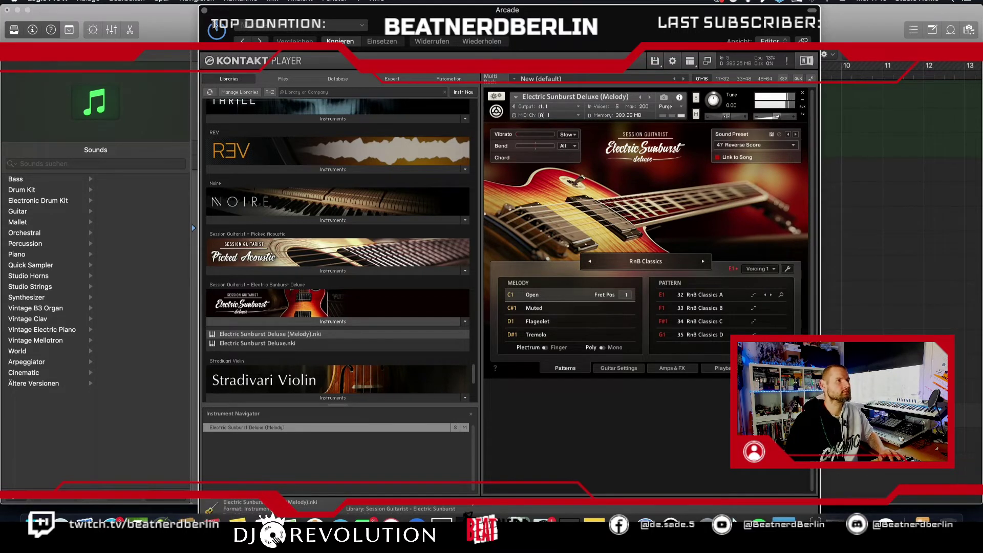
left_click(204, 11)
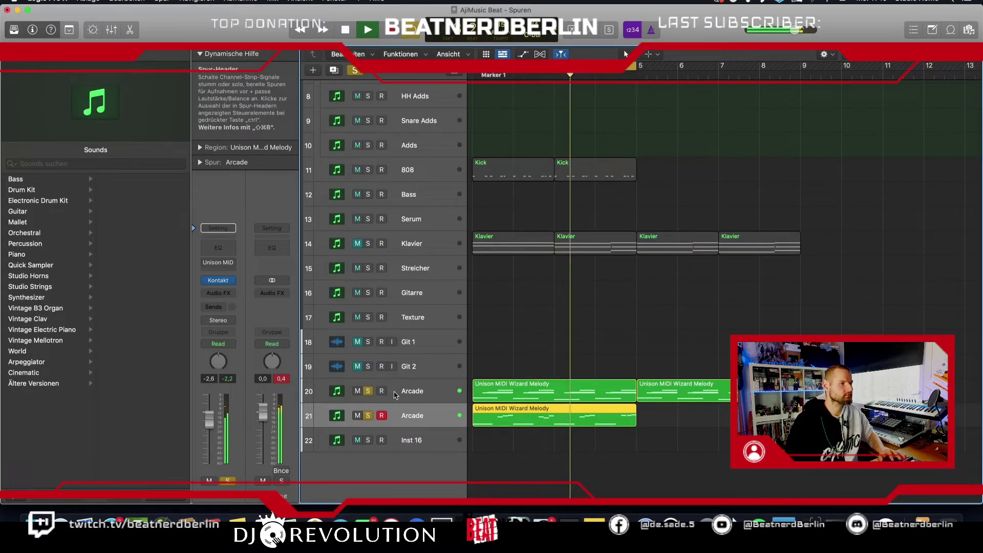
Lower the volume of Arcade track 20 to -8.6 dB while comparing it with Arcade track 21.
left_click(322, 394)
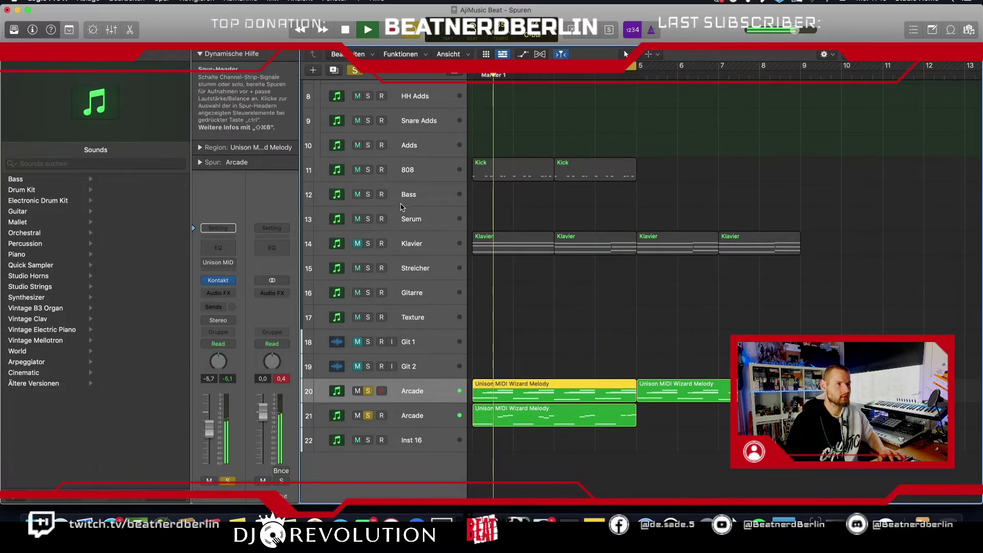
scroll(472, 246, "up", 5)
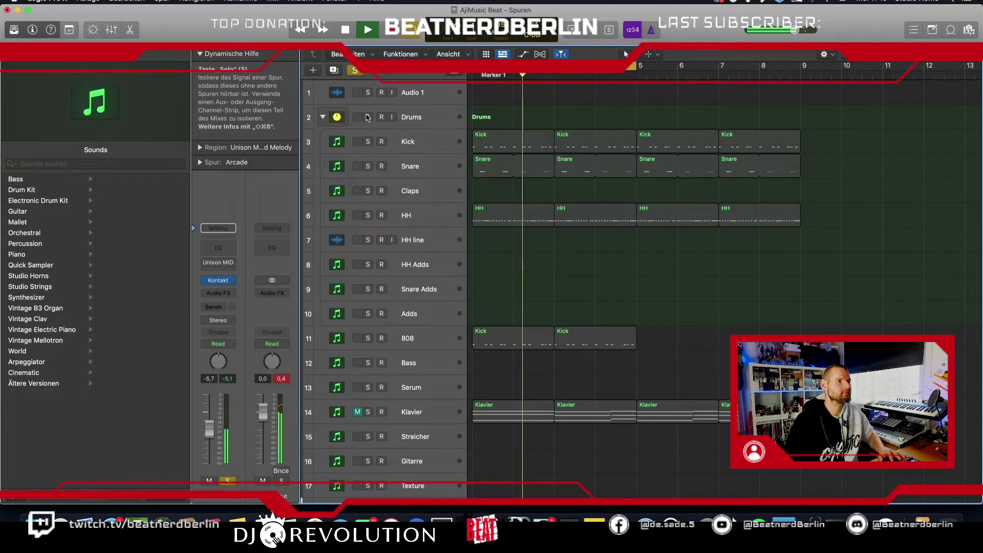
scroll(507, 191, "down", 5)
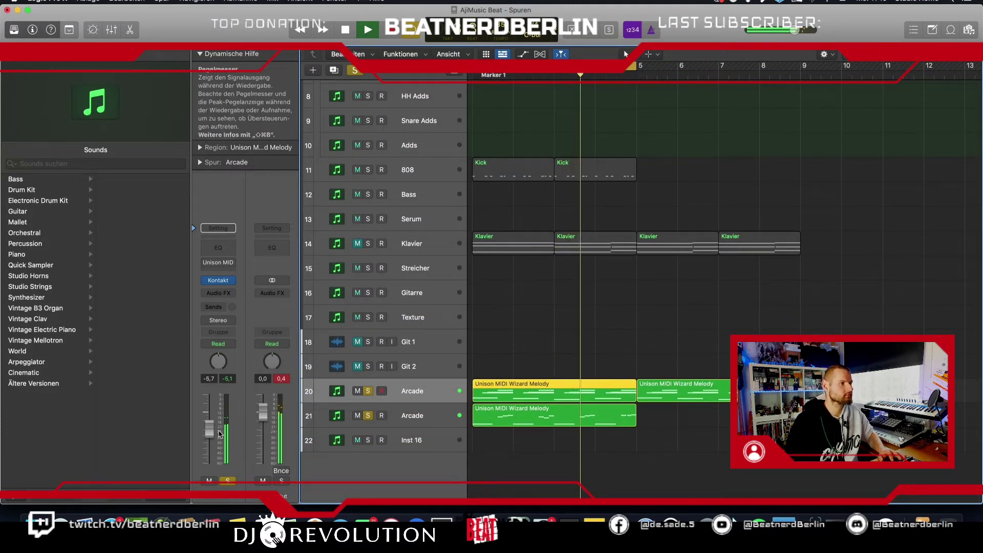
left_click_drag(209, 429, 209, 433)
left_click(412, 416)
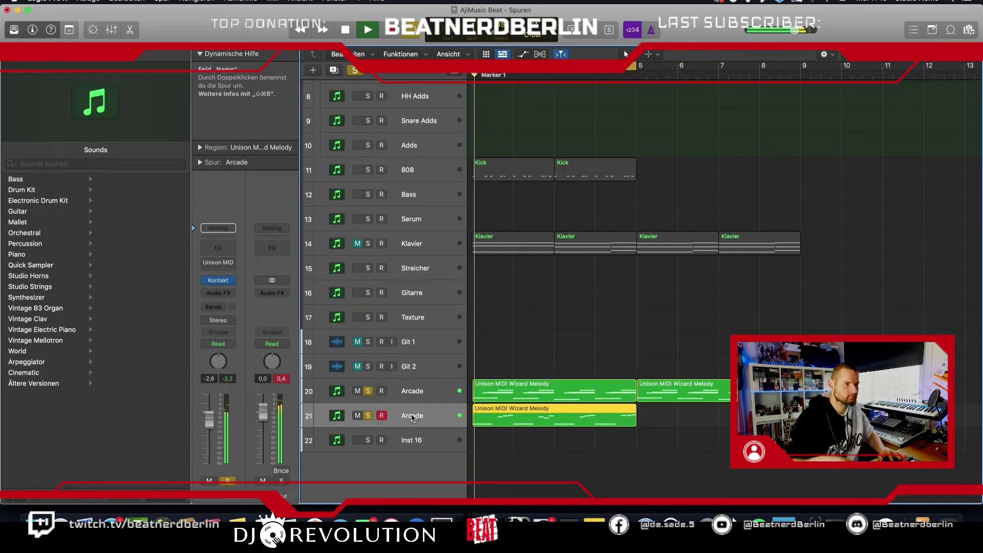
key("Up")
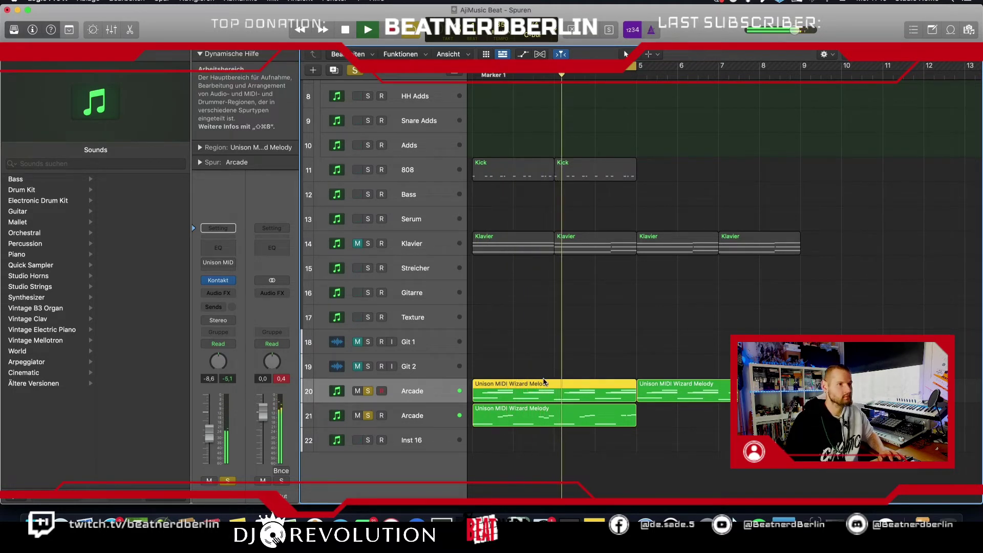
Stop playback and turn off solo on Arcade tracks 20 and 21.
key("space")
left_click(368, 391)
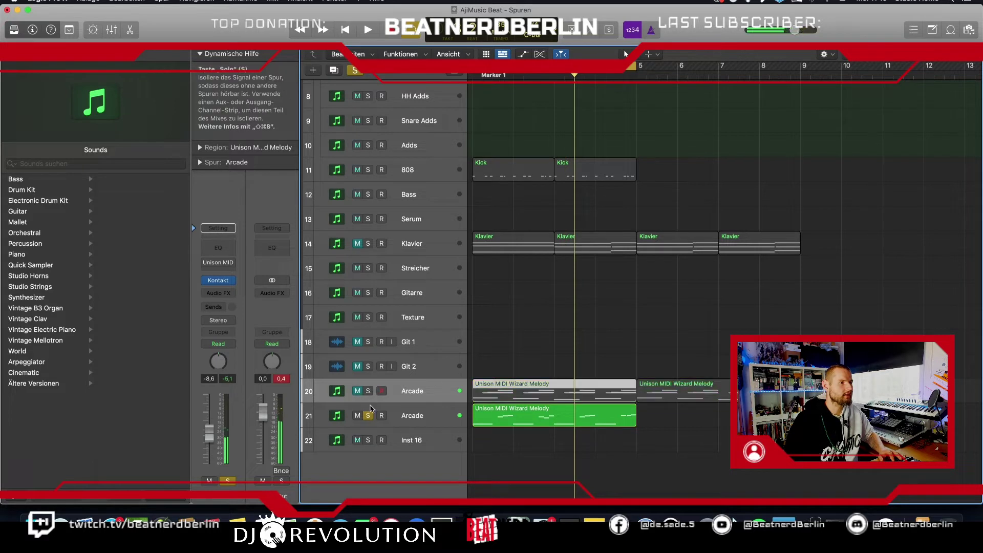
left_click(368, 416)
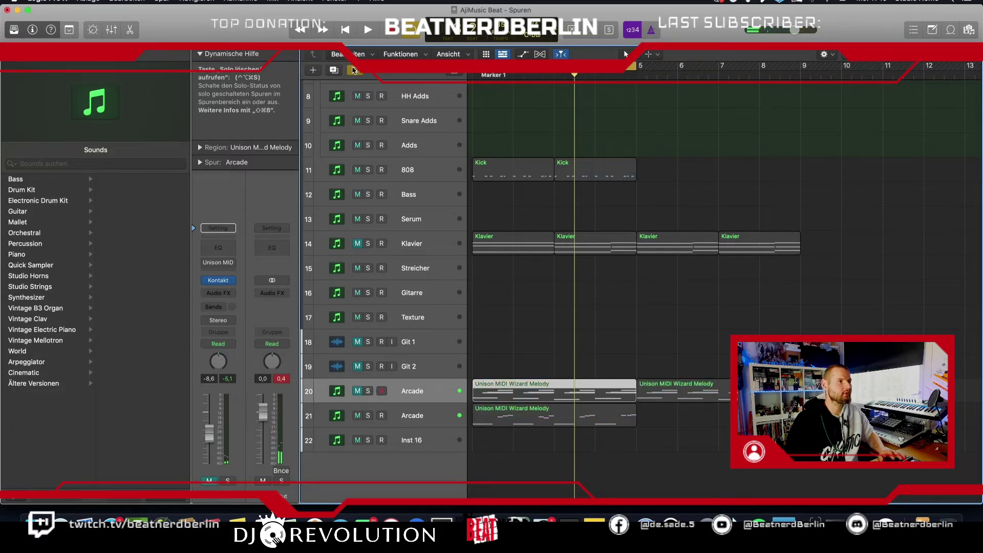
Replace the instrument on track 22, Inst 16, with the stereo version of Kontakt from Native Instruments.
left_click(406, 448)
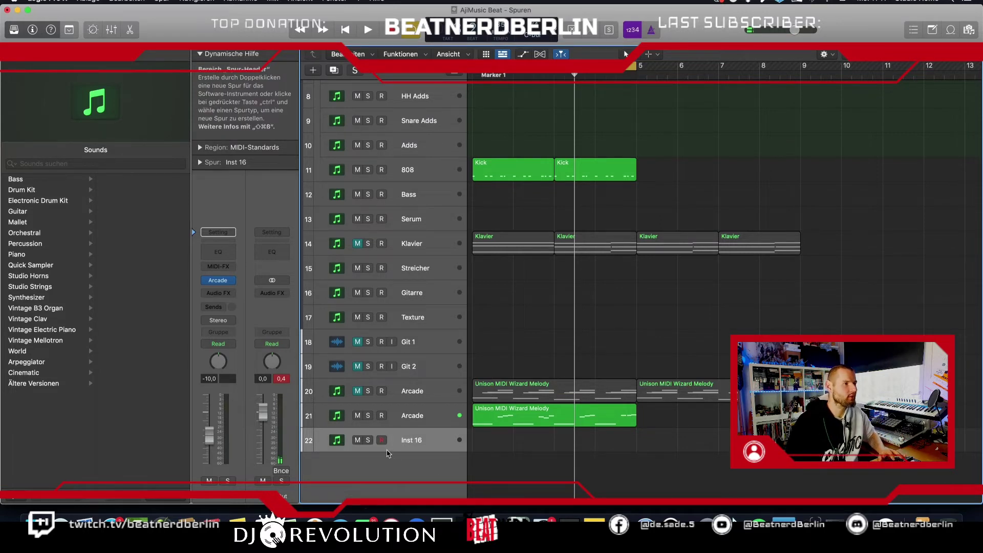
left_click(222, 281)
mouse_move(312, 505)
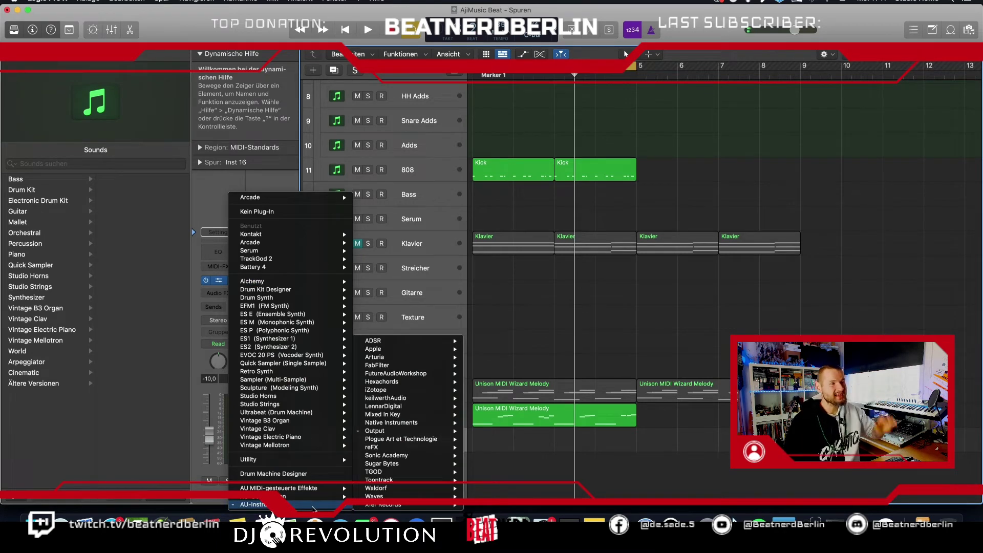
mouse_move(425, 422)
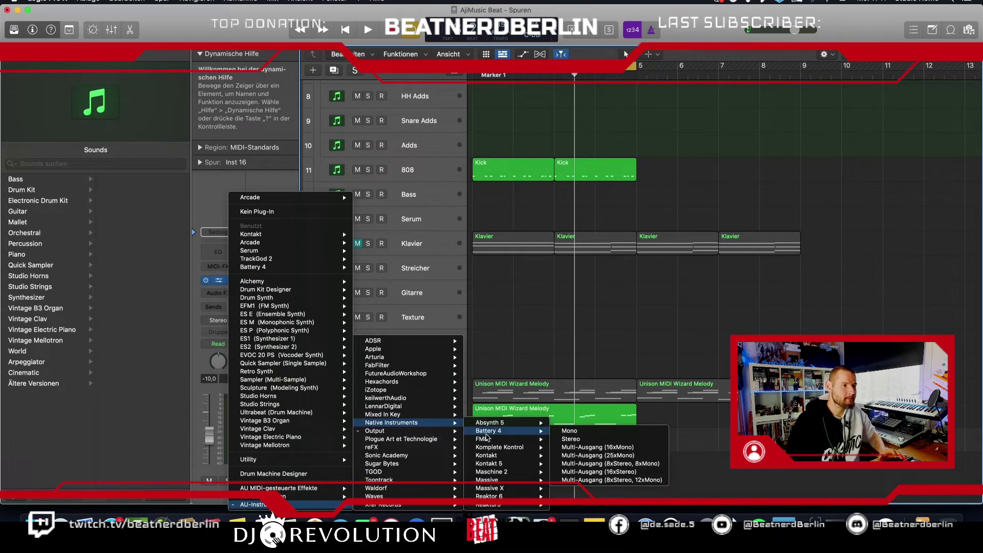
mouse_move(494, 448)
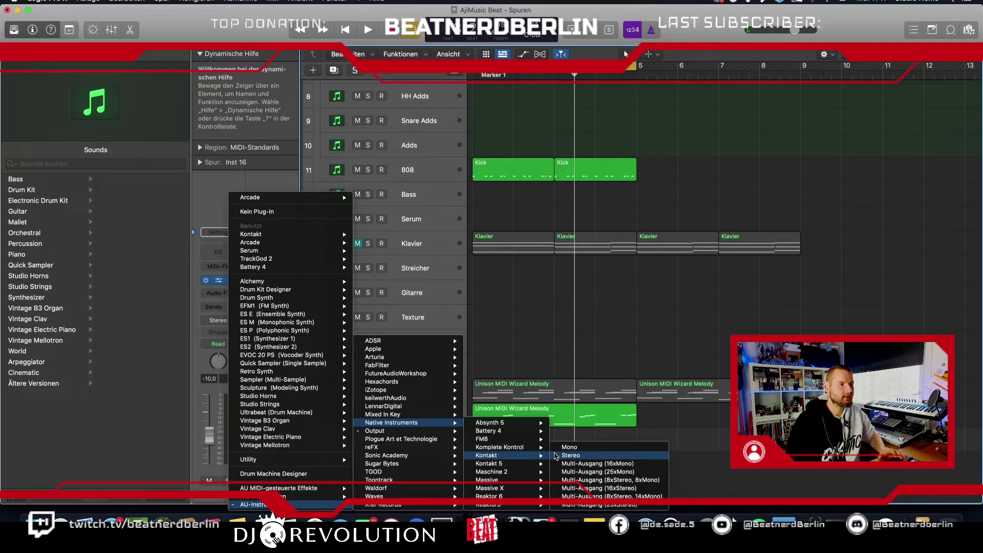
left_click(556, 456)
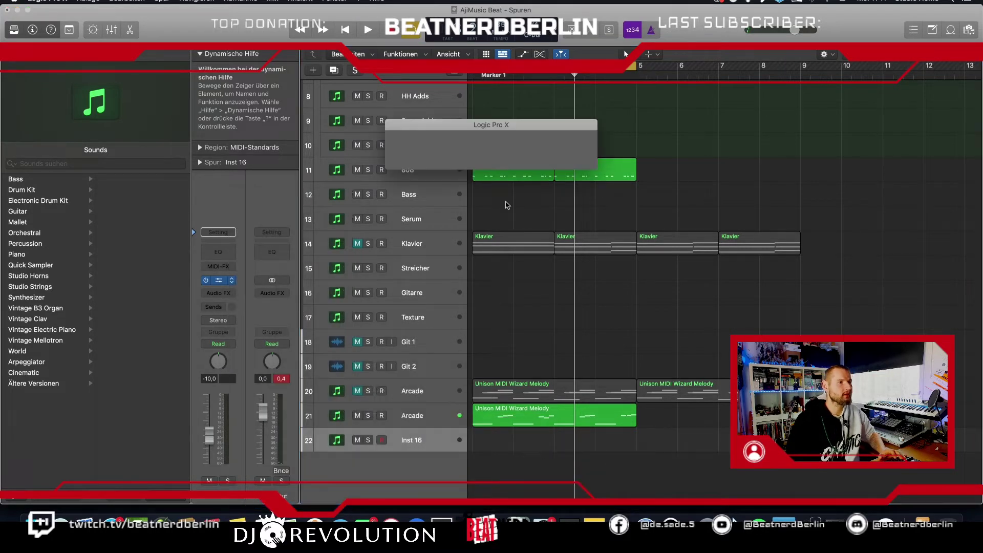
Load String Ensemble Essential.nki from the Symphony Essentials library into track 22's Kontakt and close the instrument window.
scroll(460, 241, "down", 6)
scroll(460, 241, "up", 5)
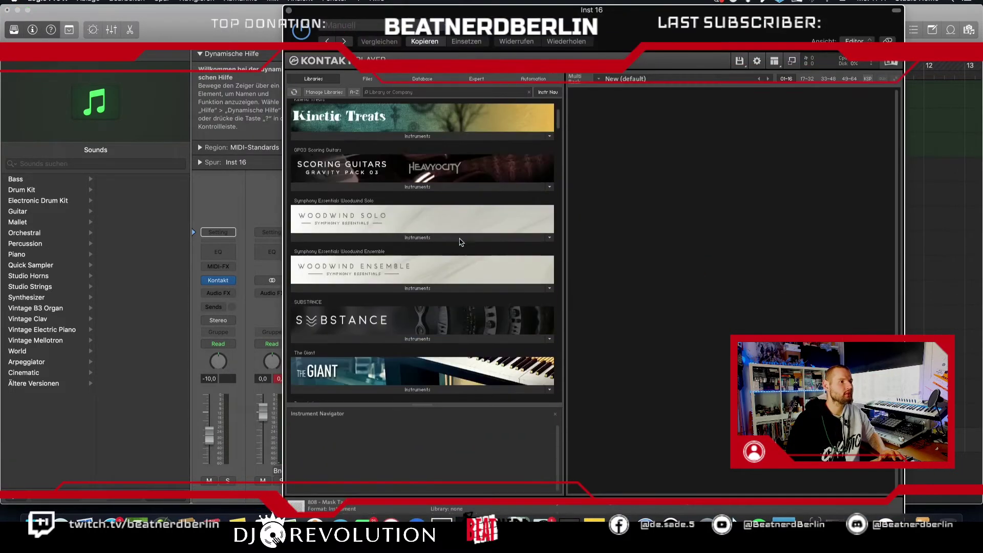
scroll(460, 242, "down", 12)
scroll(461, 242, "down", 20)
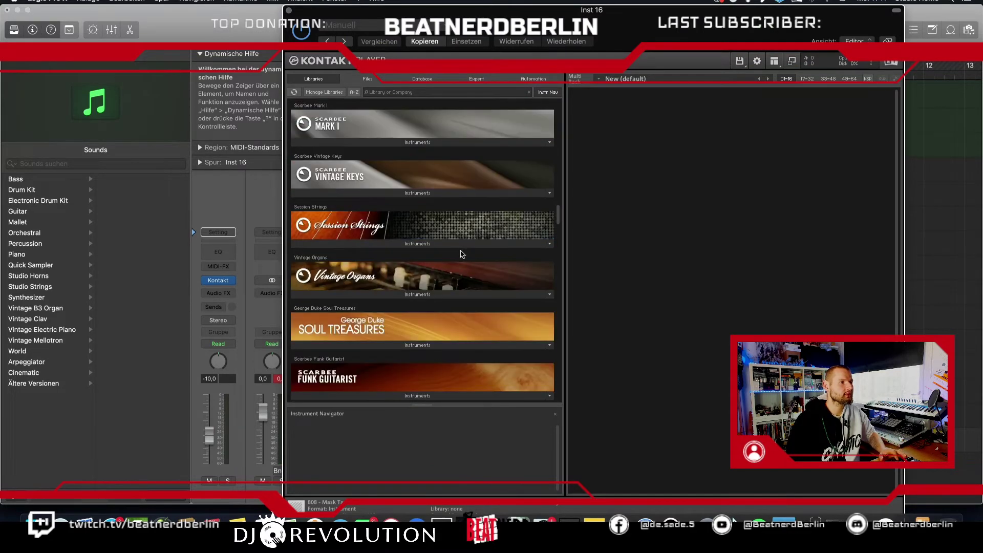
scroll(465, 263, "down", 15)
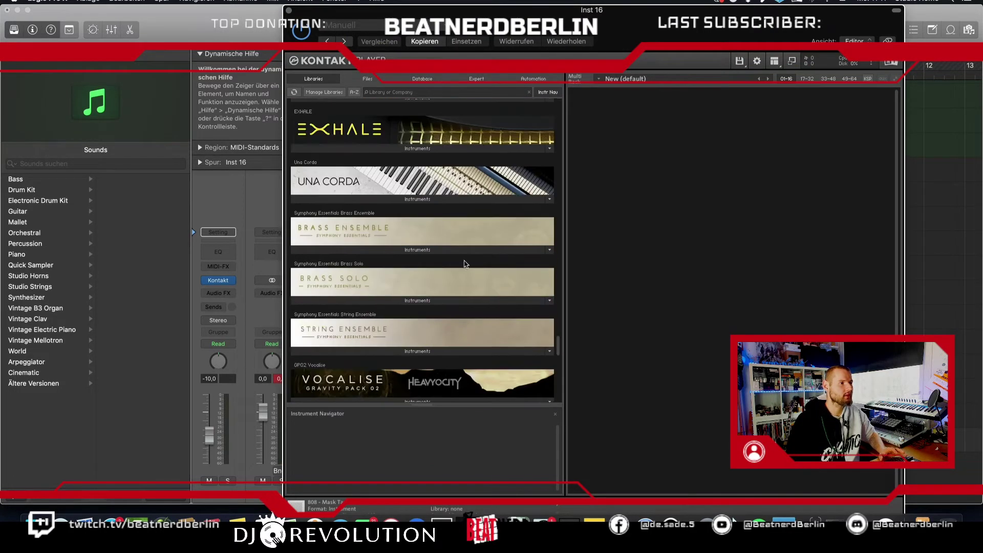
left_click(381, 233)
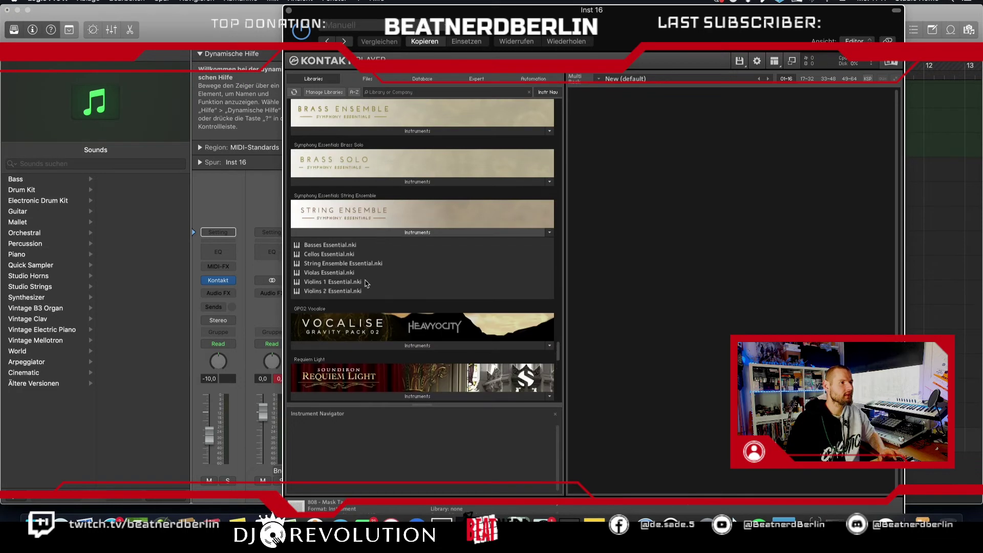
left_click_drag(321, 264, 618, 266)
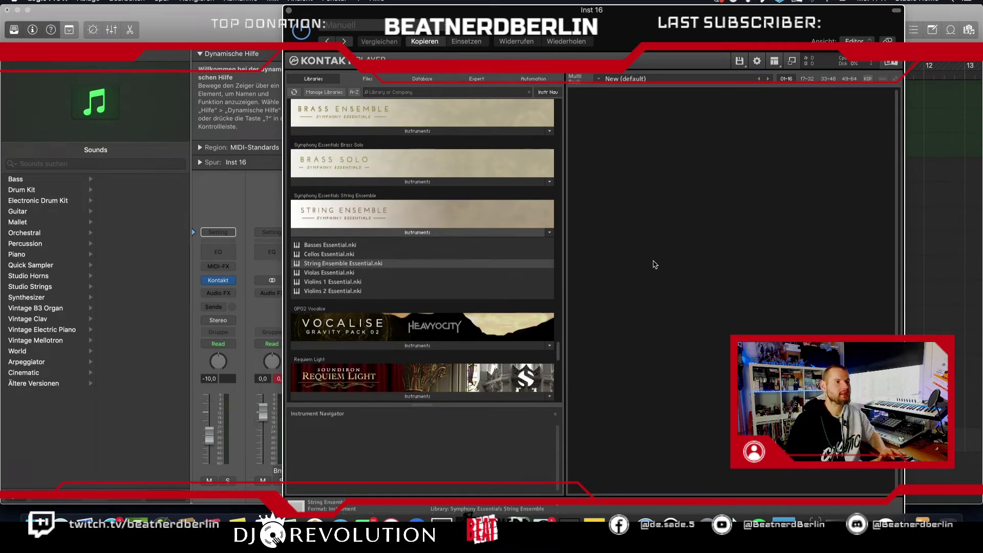
left_click(290, 11)
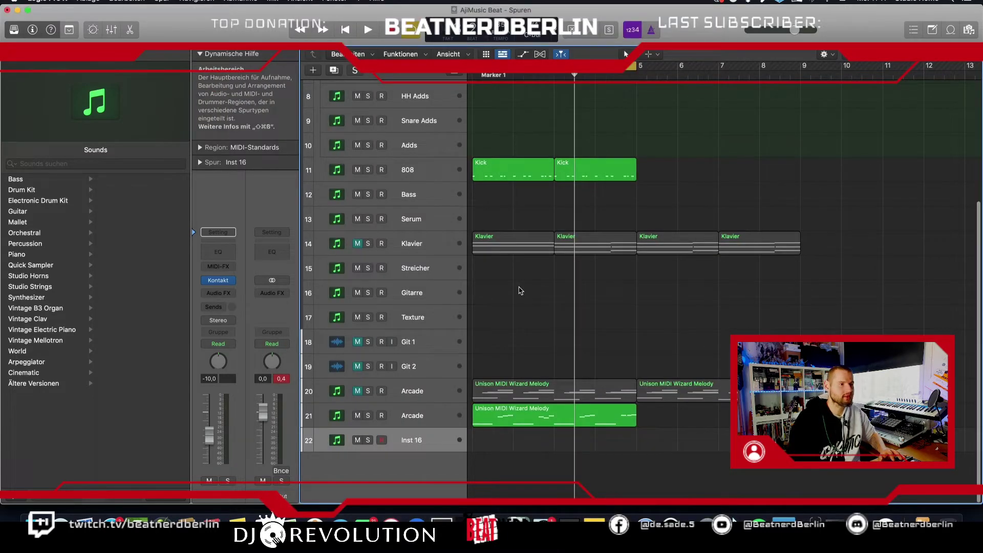
Inspect the notes of Arcade track 21's melody region in the piano roll and close the editor.
scroll(615, 340, "up", 5)
scroll(614, 340, "left", 4)
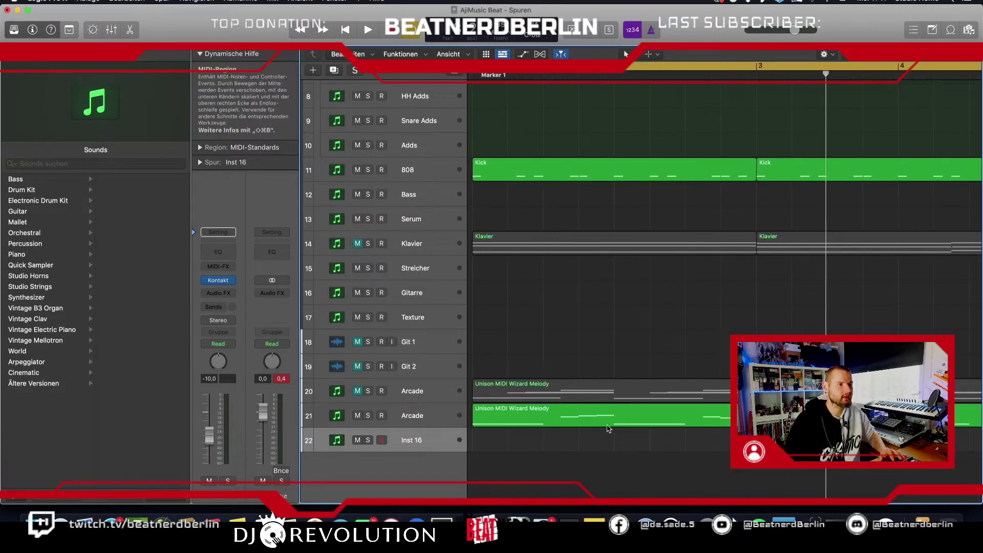
double_click(608, 429)
scroll(574, 407, "down", 1)
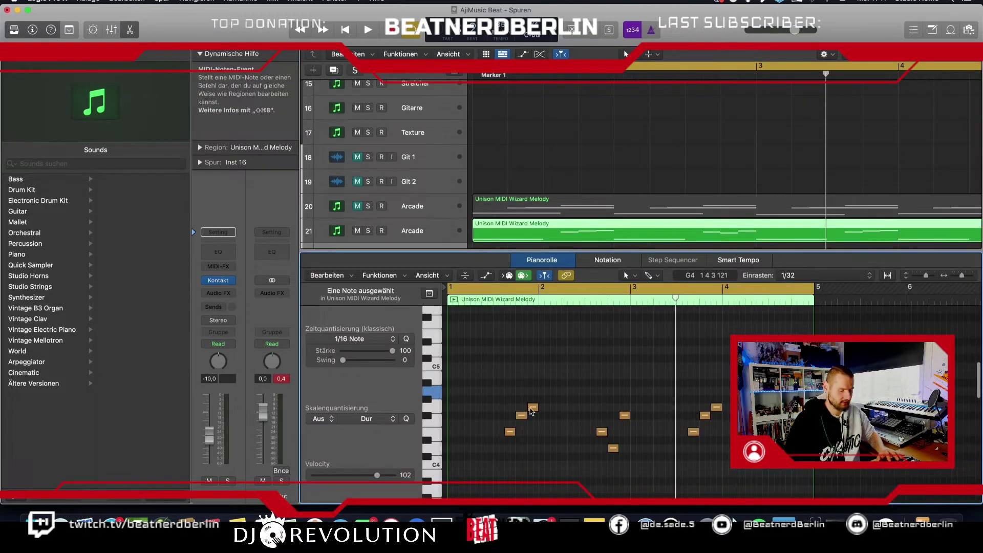
key("p")
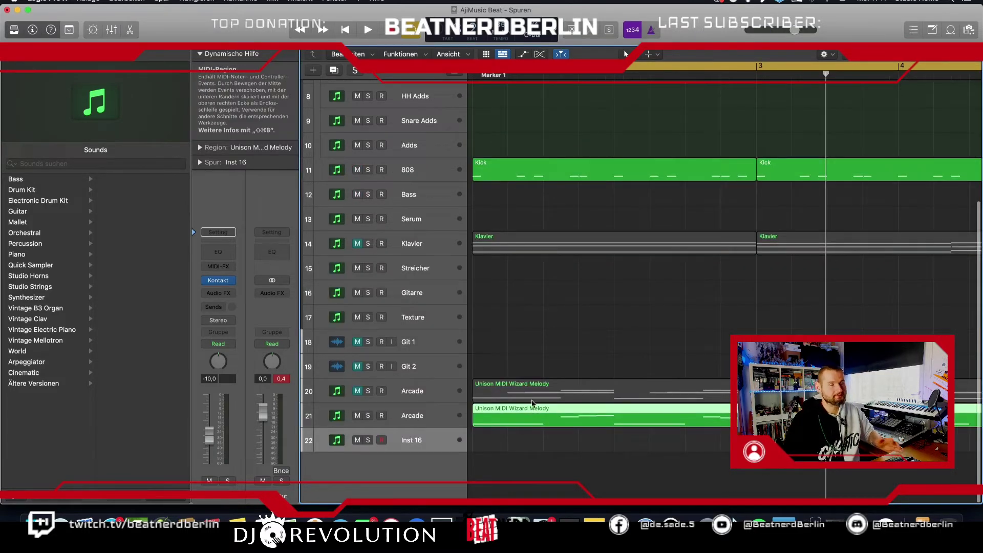
Unmute Arcade track 20 and copy its first MIDI Wizard melody region to track 22 at bar 1.
left_click(357, 391)
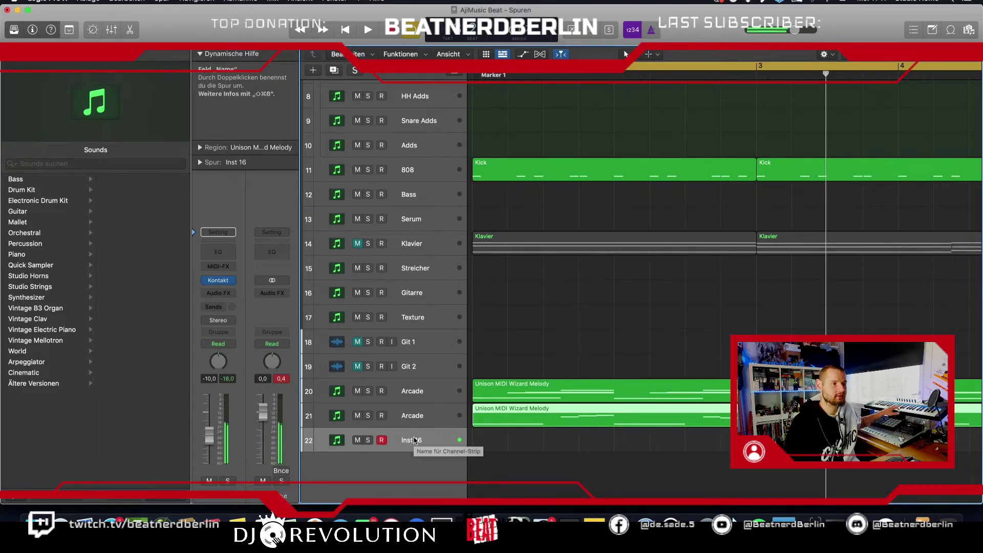
left_click(506, 393)
left_click_drag(504, 400, 502, 441)
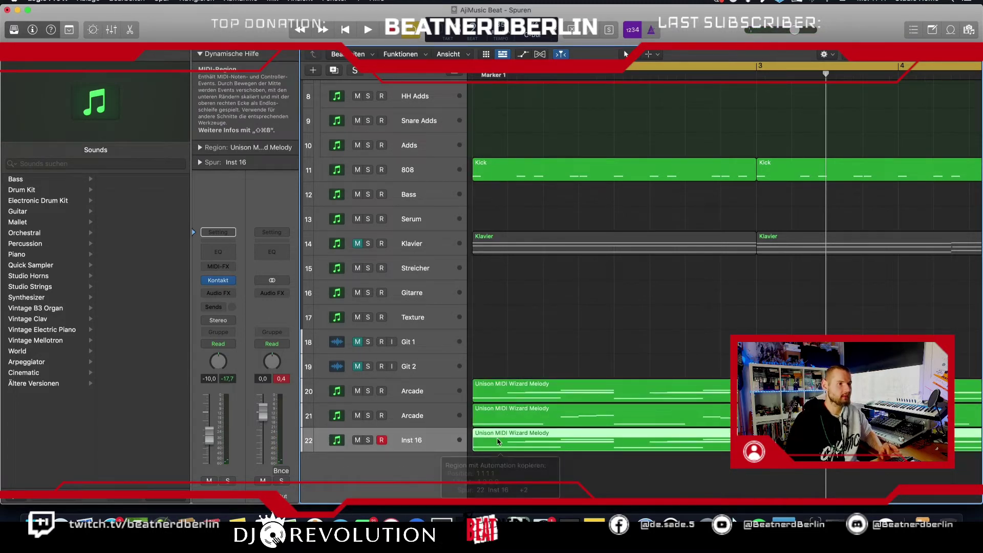
Solo track 22 and delete the chord and high melody notes from its copied region, keeping only the low bass notes.
left_click(368, 440)
double_click(557, 442)
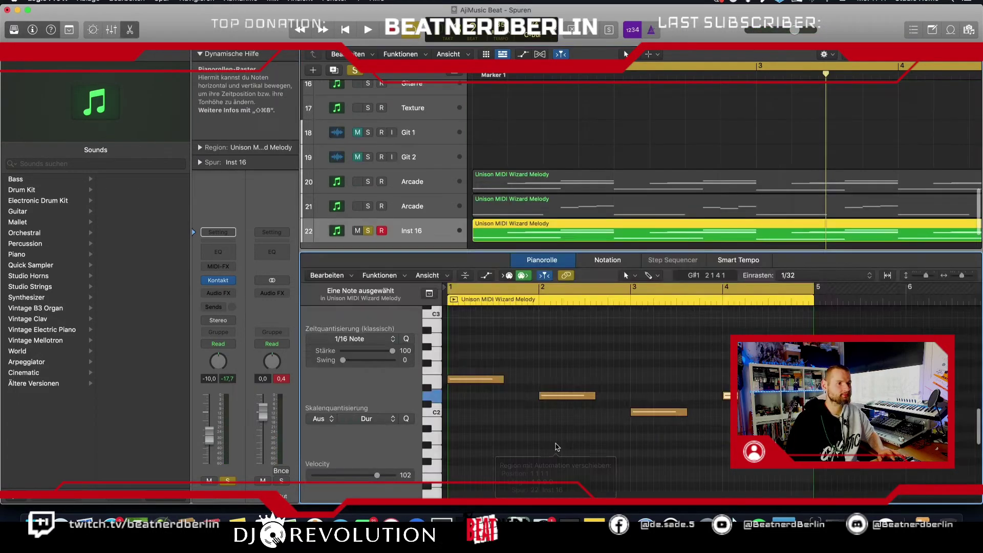
scroll(554, 408, "down", 5)
scroll(554, 408, "up", 3)
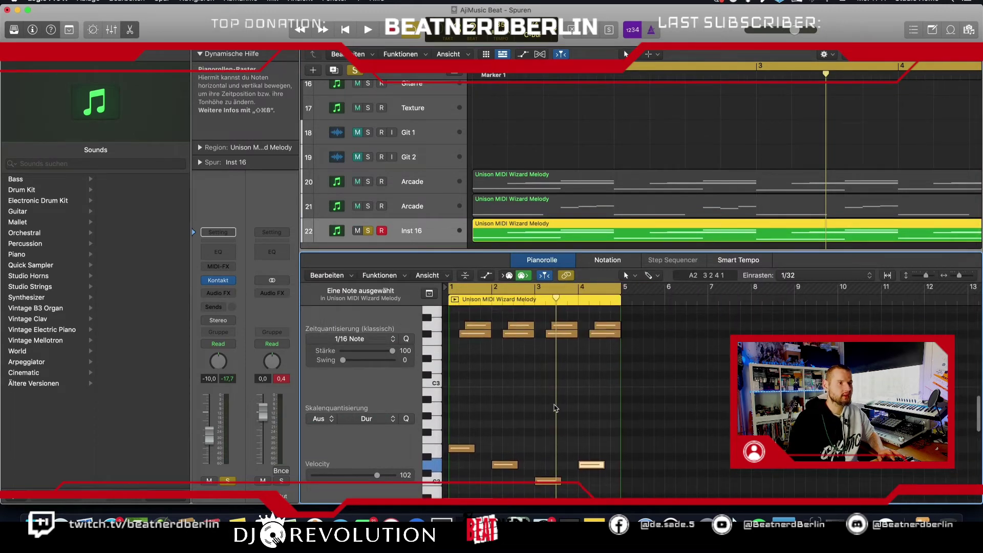
scroll(554, 408, "up", 4)
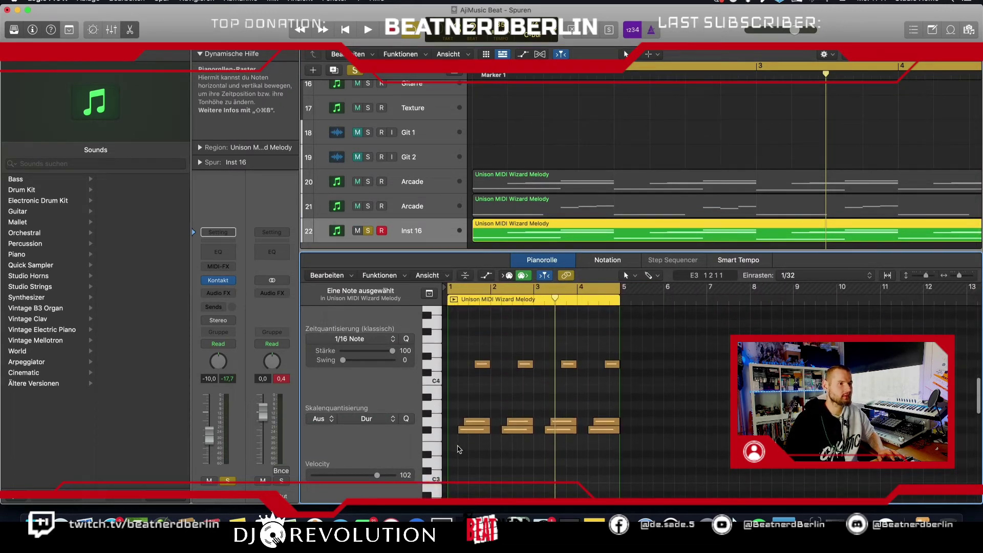
left_click_drag(456, 446, 619, 336)
key("BackSpace")
Select the four remaining bass notes in track 22's region and lengthen each to fill its whole bar.
scroll(609, 373, "down", 6)
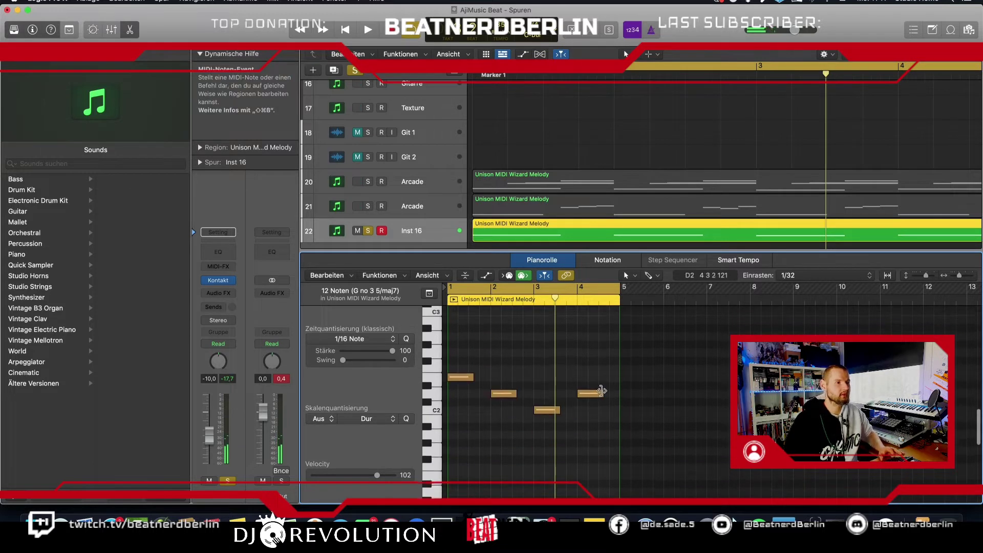
scroll(581, 394, "up", 1)
left_click_drag(501, 367, 588, 421)
key("super+Right")
key("super+Right")
scroll(587, 423, "left", 5)
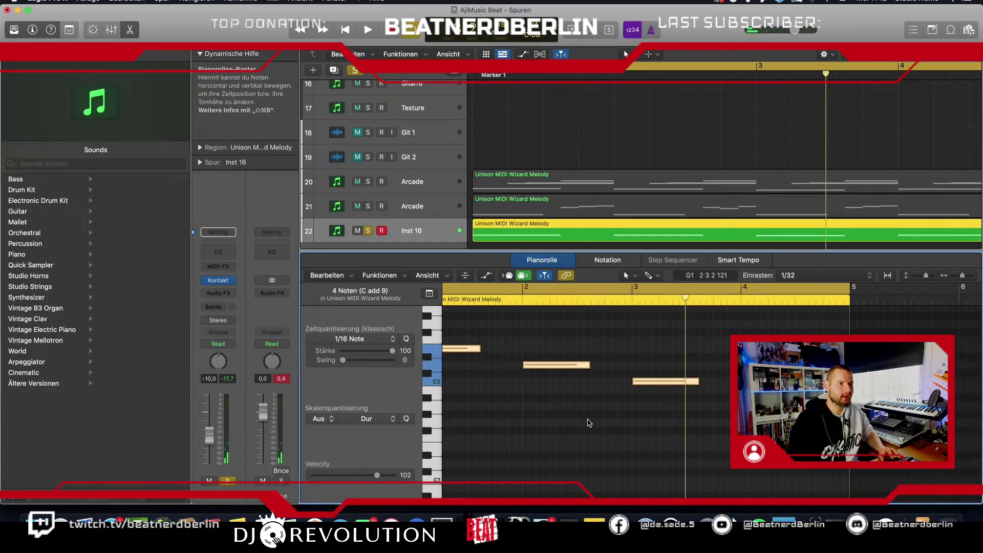
scroll(588, 423, "up", 1)
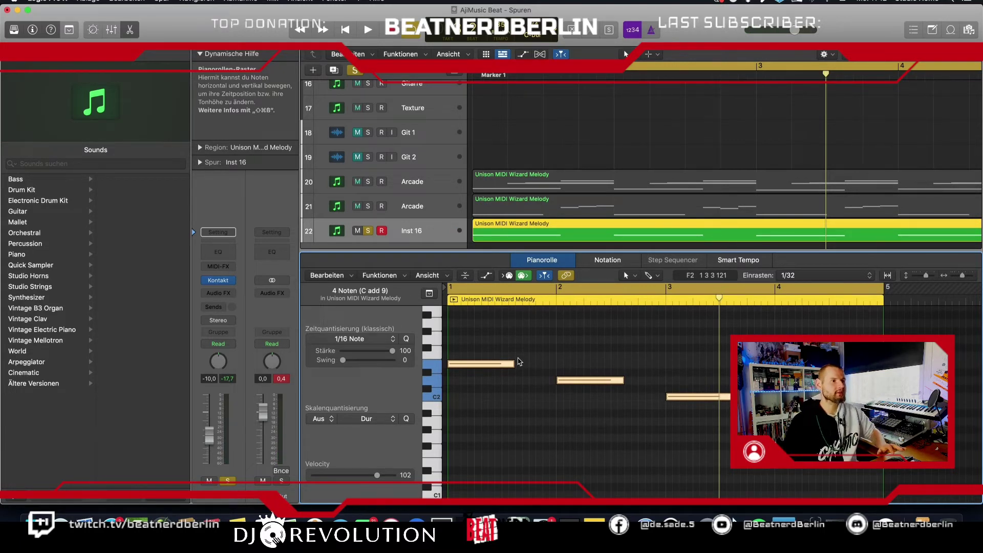
left_click_drag(514, 363, 854, 499)
Play back the lengthened string notes on soloed track 22, stop, and review them in the piano roll.
key("space")
scroll(536, 380, "up", 5)
key("space")
scroll(532, 379, "down", 3)
scroll(671, 408, "up", 6)
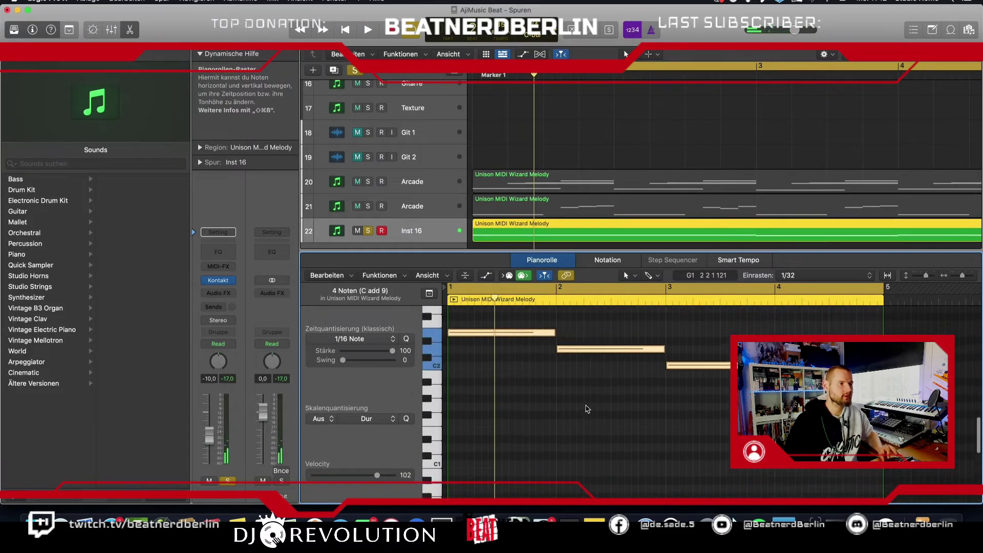
scroll(467, 451, "down", 5)
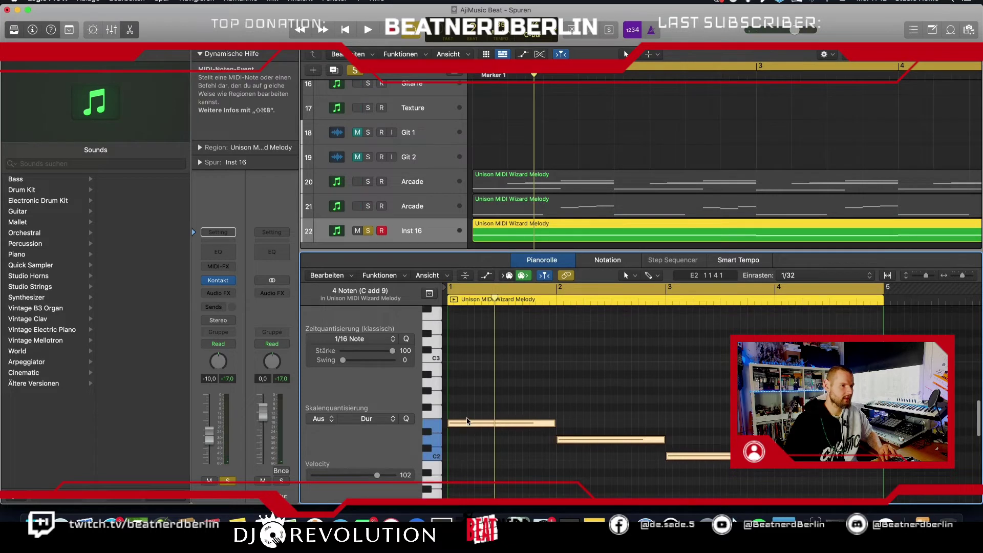
Copy track 22's four bass notes a fifth and an octave higher, and play back the stacked strings.
scroll(466, 461, "up", 3)
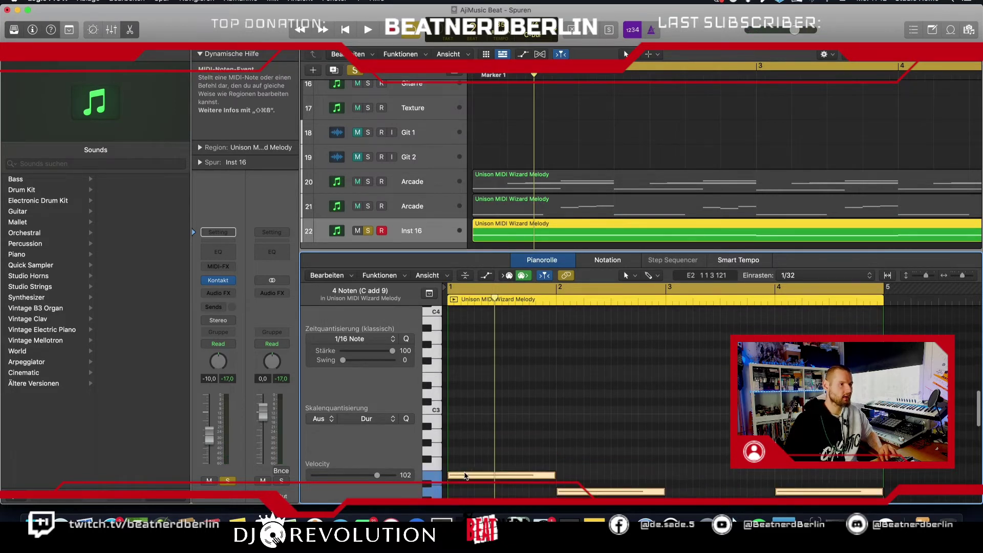
left_click_drag(465, 475, 472, 422)
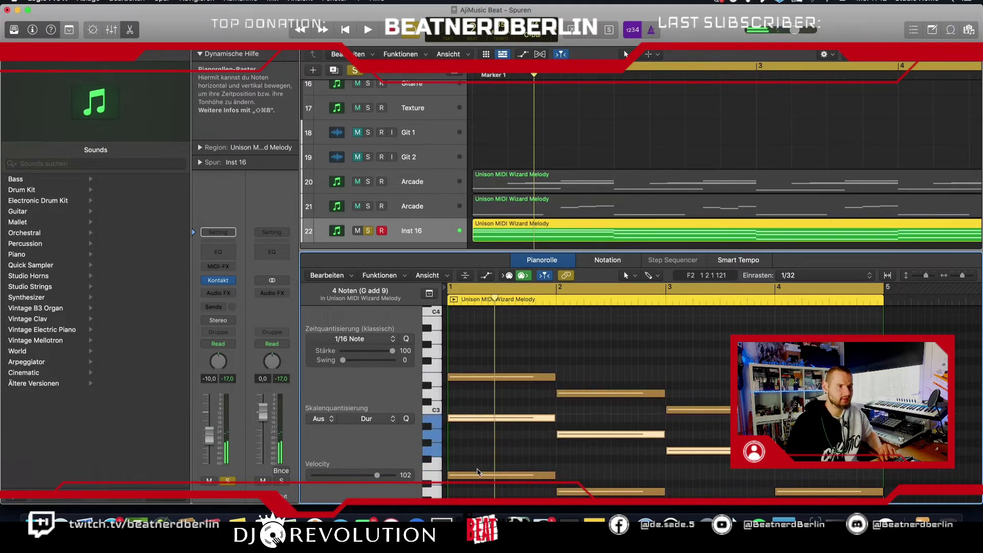
key("space")
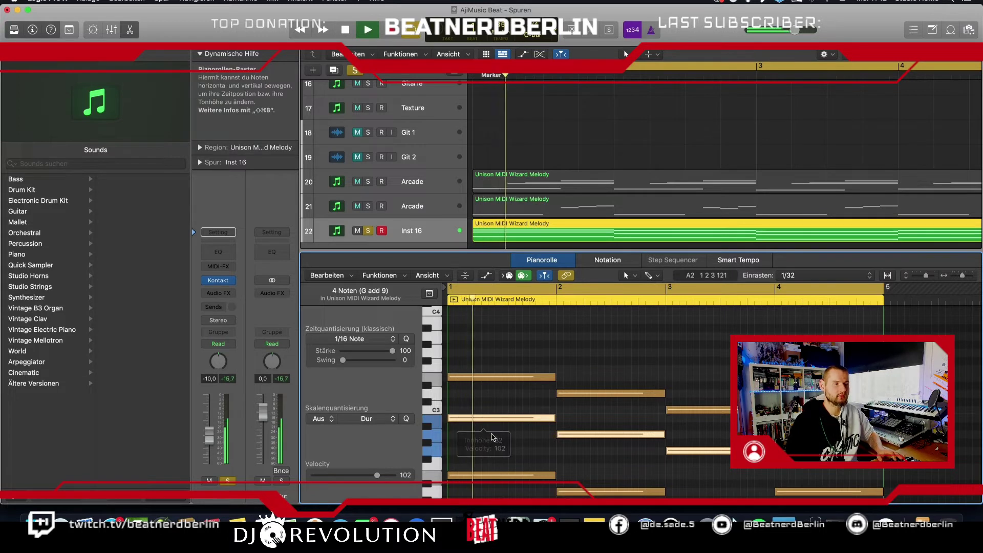
scroll(512, 425, "down", 1)
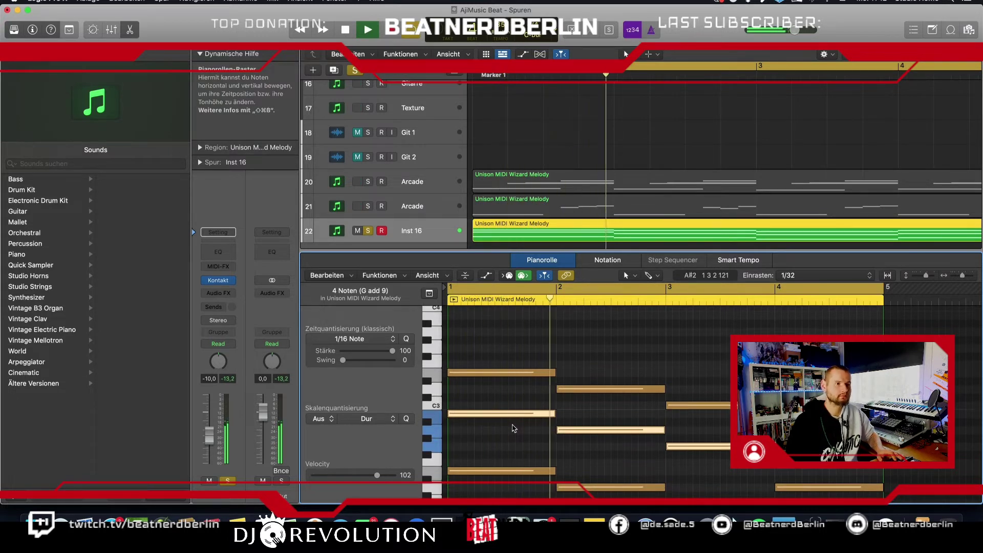
key("space")
scroll(514, 428, "down", 1)
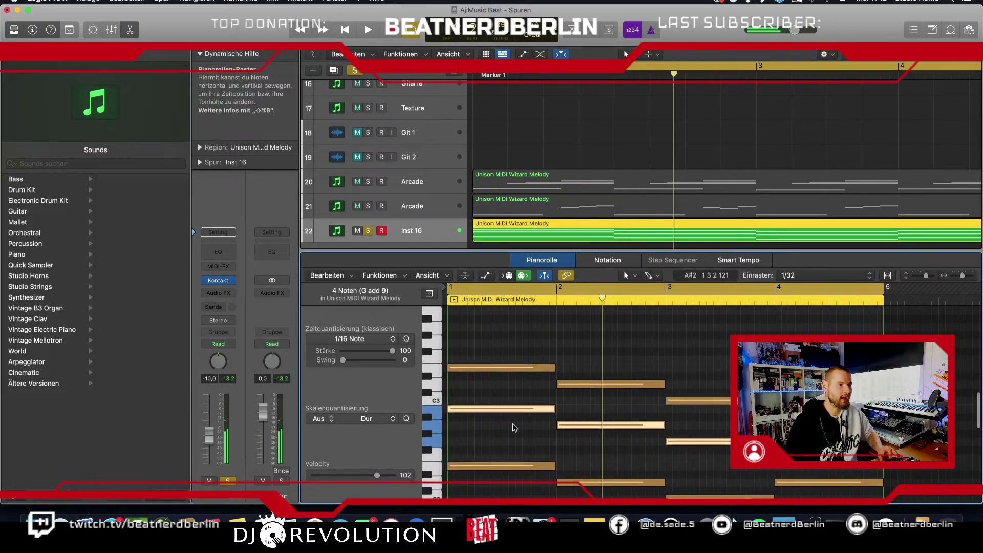
Try moving the four fifth notes on track 22 up an octave, play back the voicing, and undo the moves.
left_click(506, 466)
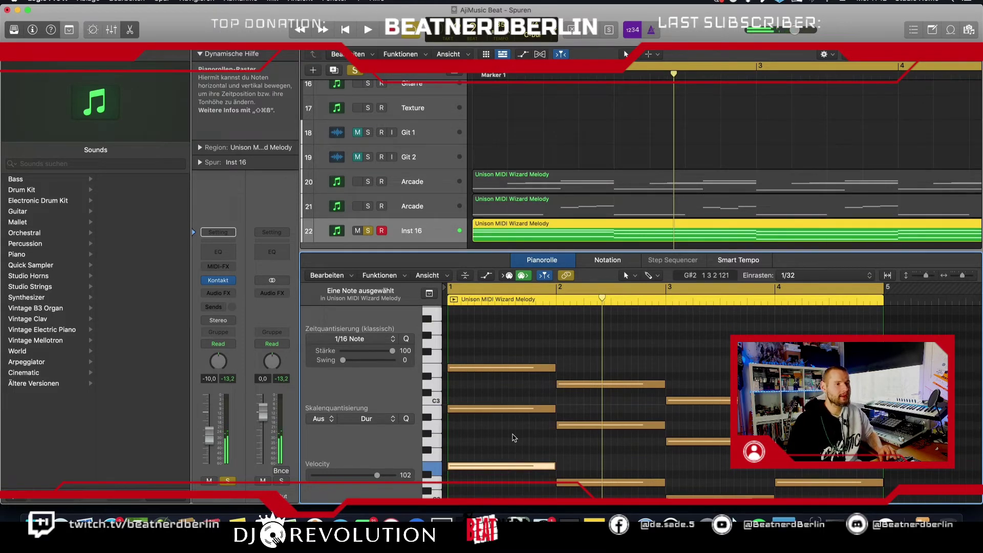
scroll(531, 438, "up", 3)
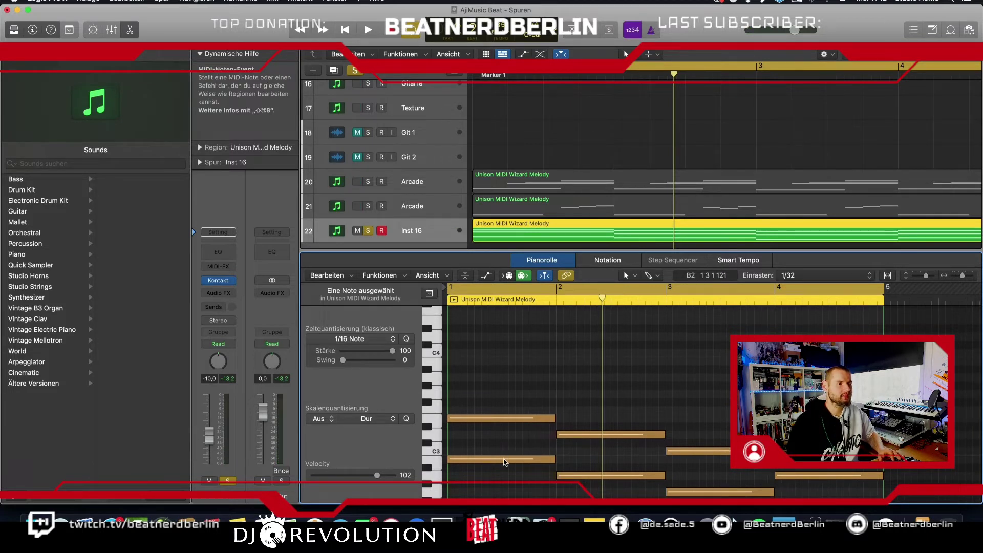
left_click(504, 460)
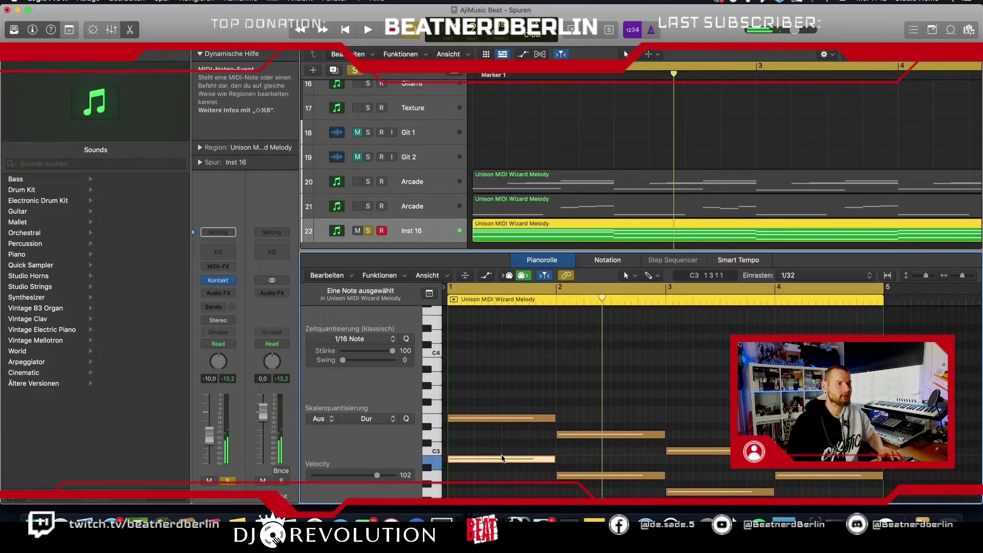
left_click_drag(502, 457, 502, 359)
scroll(608, 430, "down", 2)
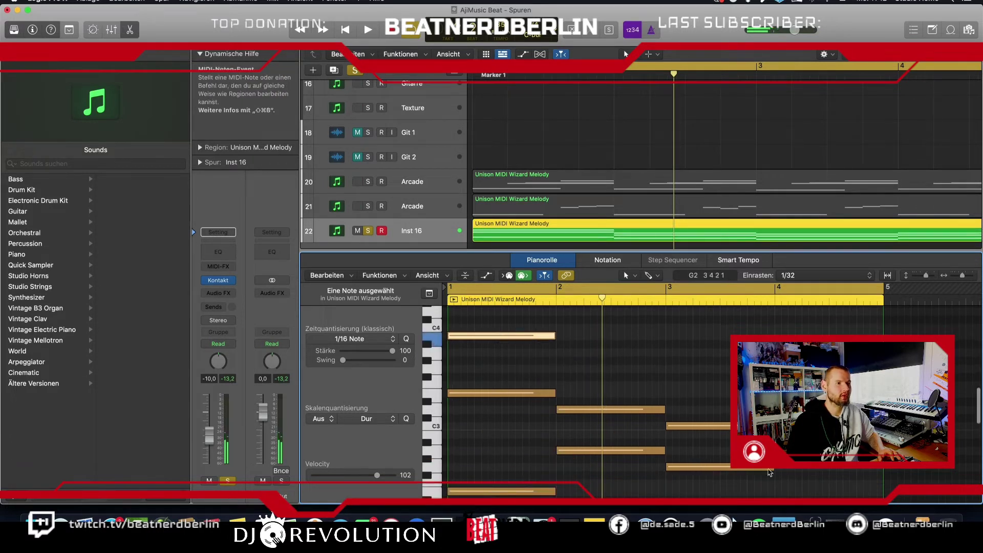
left_click_drag(810, 478, 626, 359)
key("space")
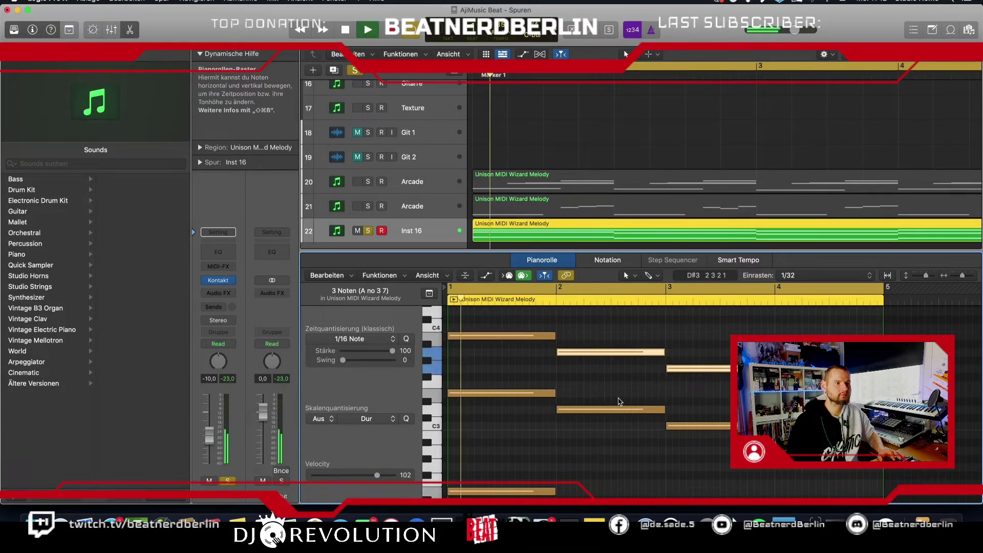
scroll(620, 405, "down", 2)
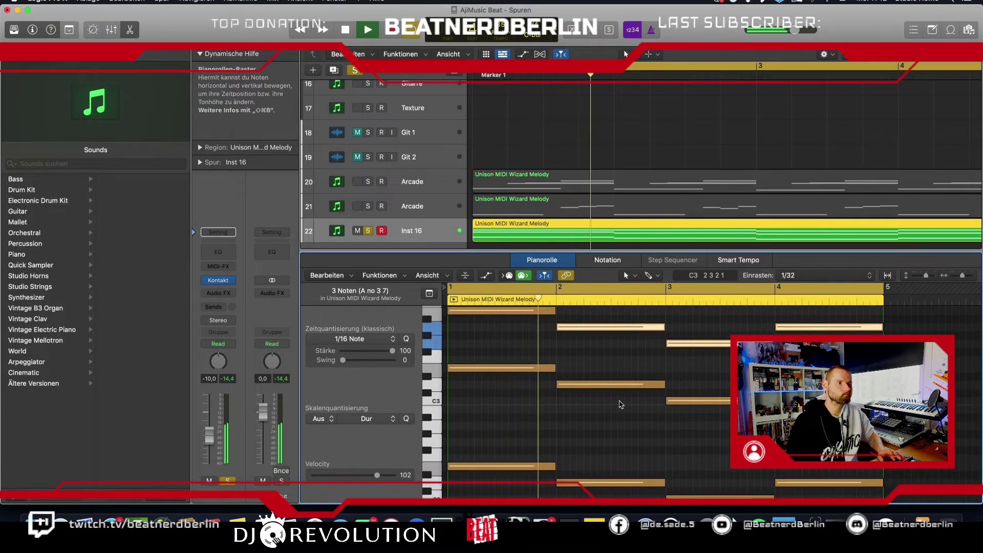
key("space")
key("super+z")
key("super+z")
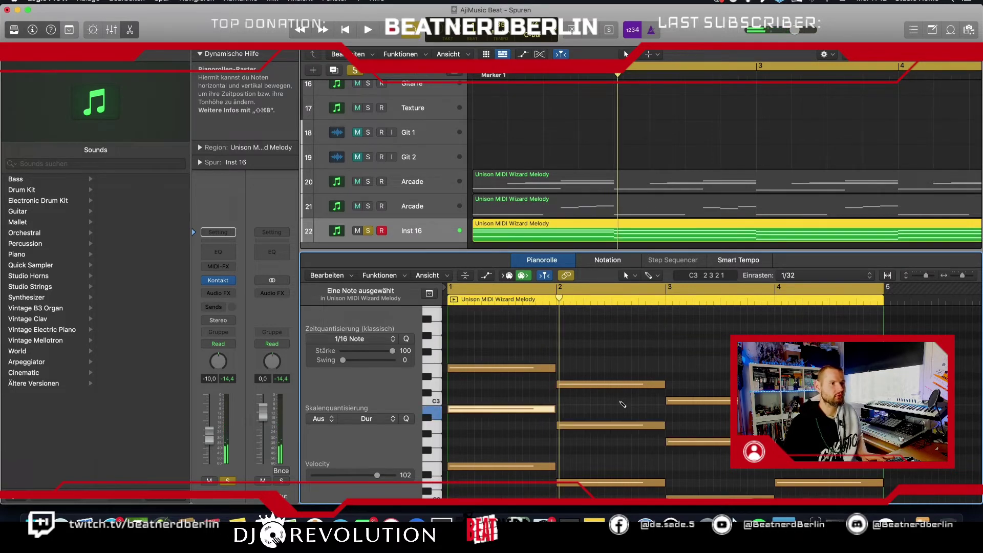
Copy the B2 note in bar 1 of track 22 down to G2 and play back the chord.
scroll(594, 415, "down", 1)
scroll(595, 415, "down", 1)
left_click(522, 423)
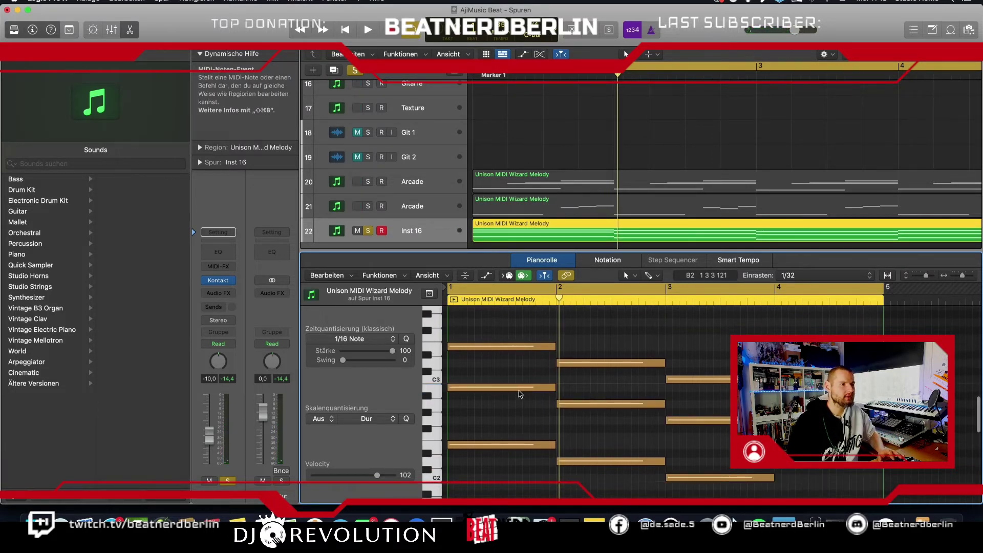
mouse_move(520, 391)
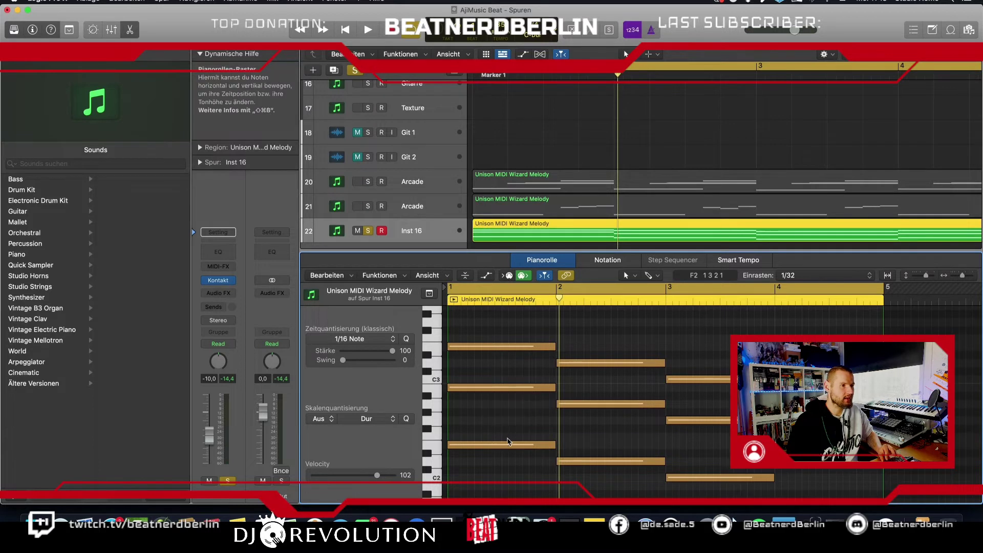
left_click(508, 443)
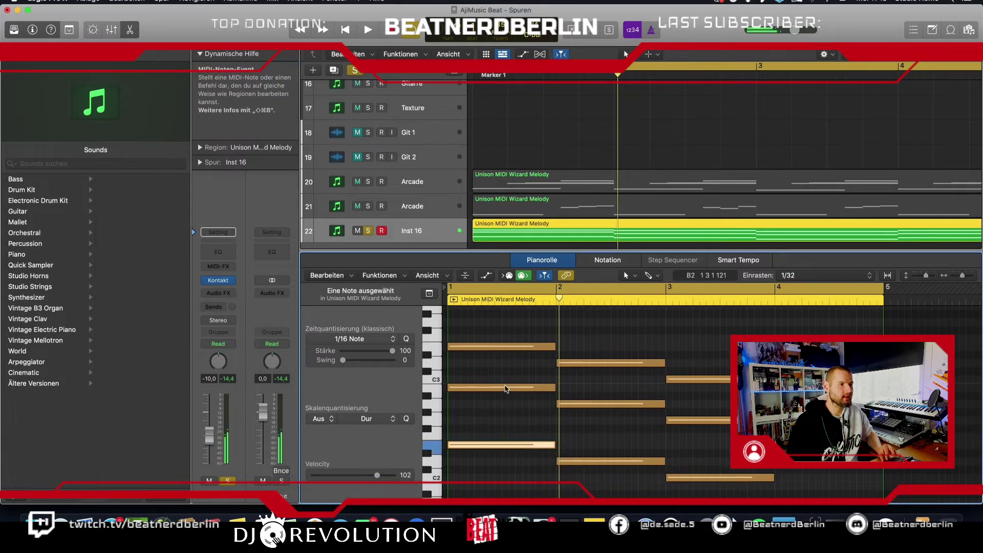
left_click(506, 388)
left_click_drag(506, 388, 505, 423)
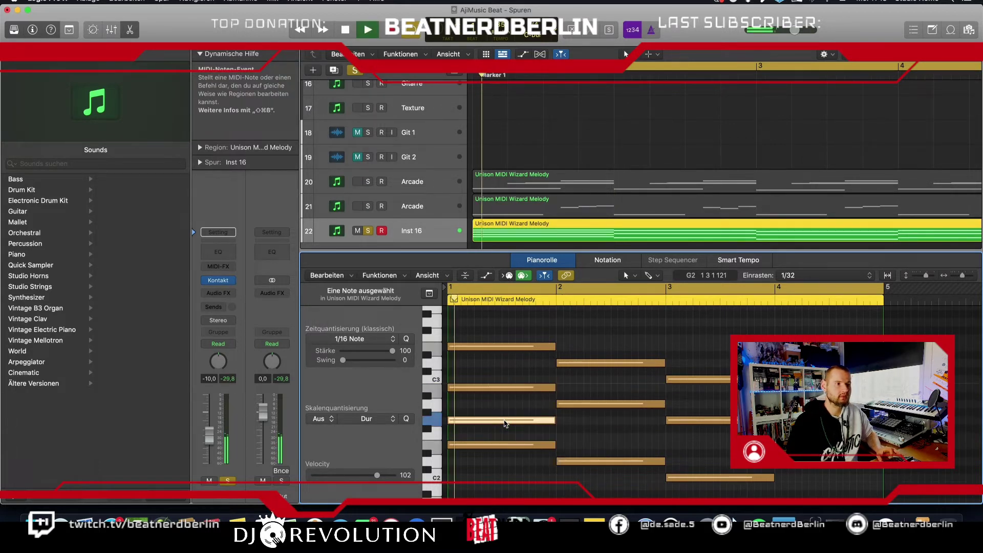
key("space")
Copy bar 2's D2 note up to F2, duplicate that F2 into bars 3 and 4, and play back the chords.
key("space")
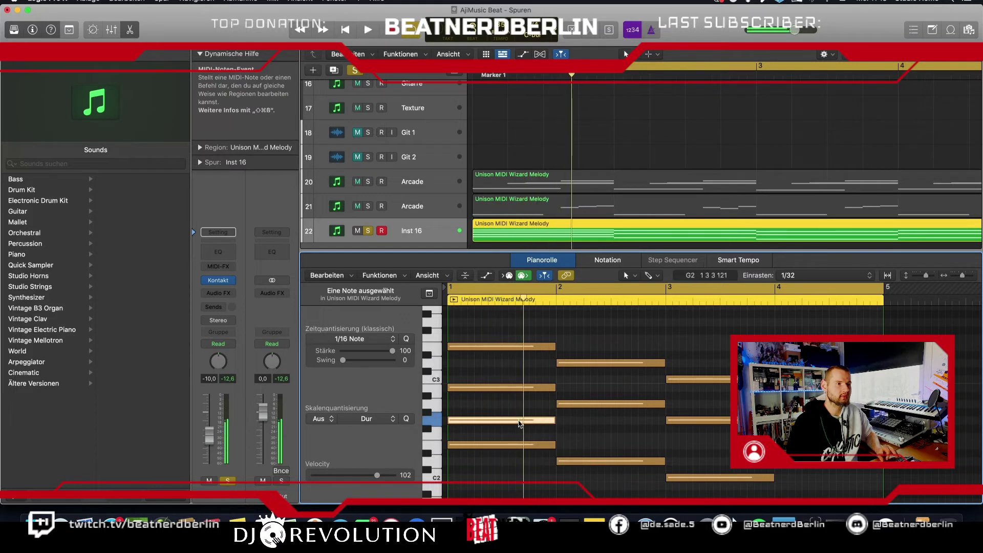
left_click_drag(573, 462, 574, 439)
key("space")
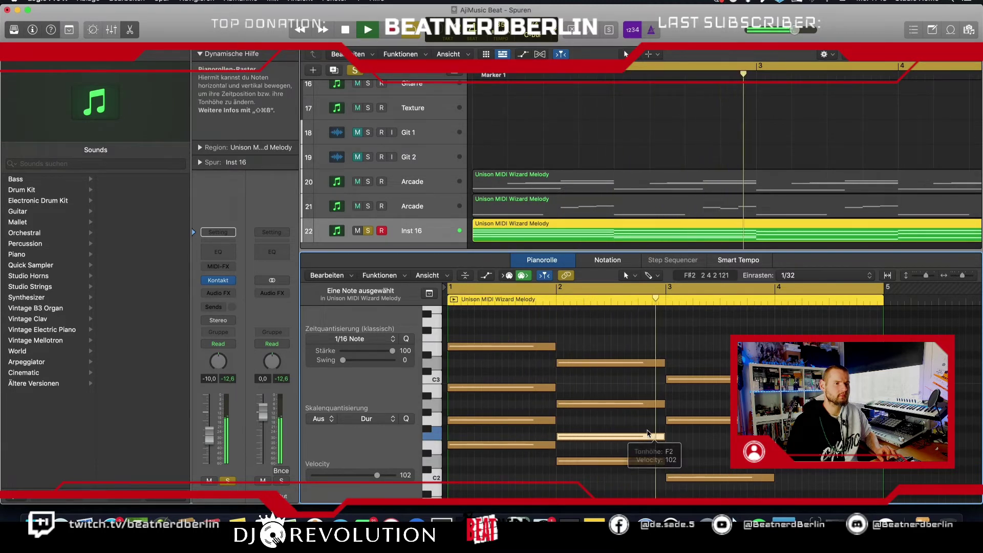
key("space")
left_click_drag(648, 441, 759, 462)
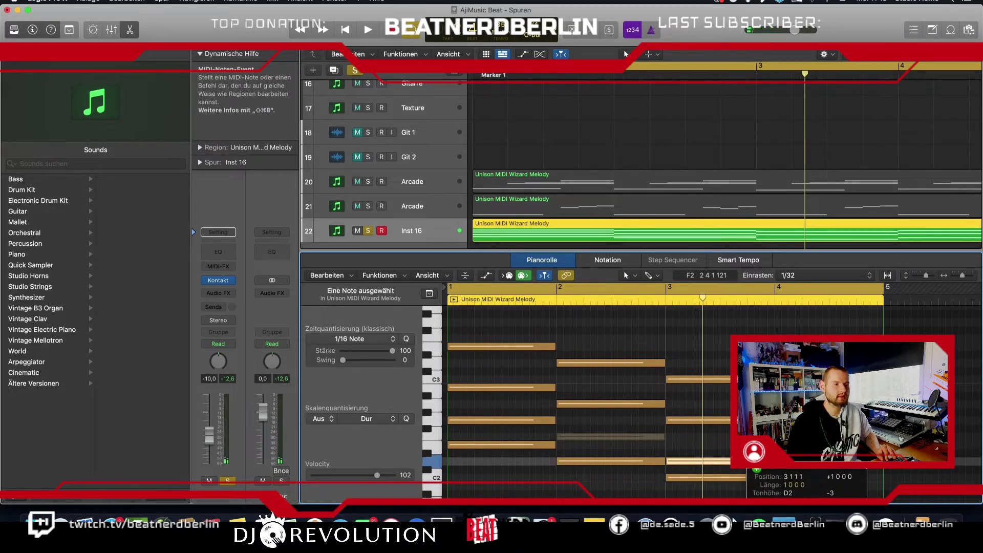
left_click_drag(758, 462, 843, 437)
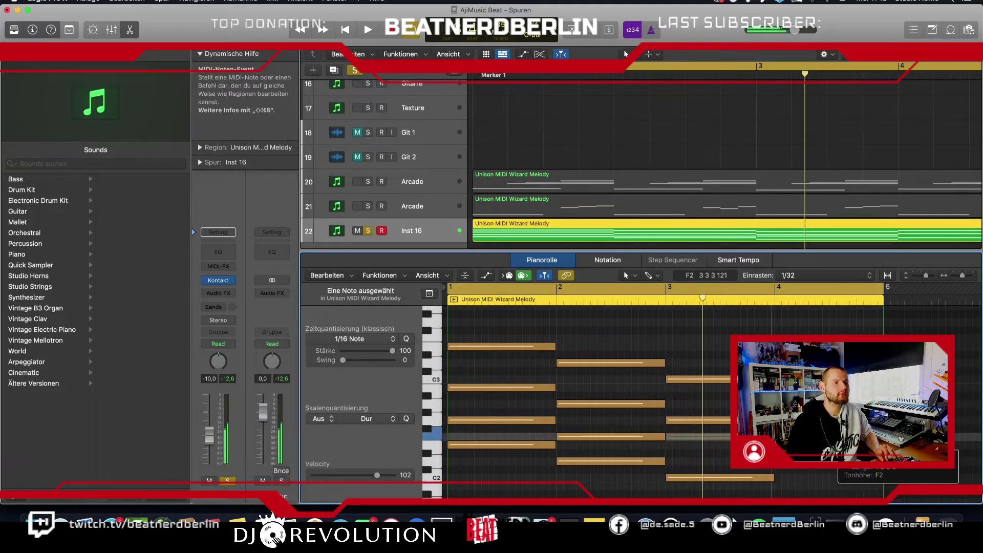
left_click_drag(756, 436, 755, 437)
key("space")
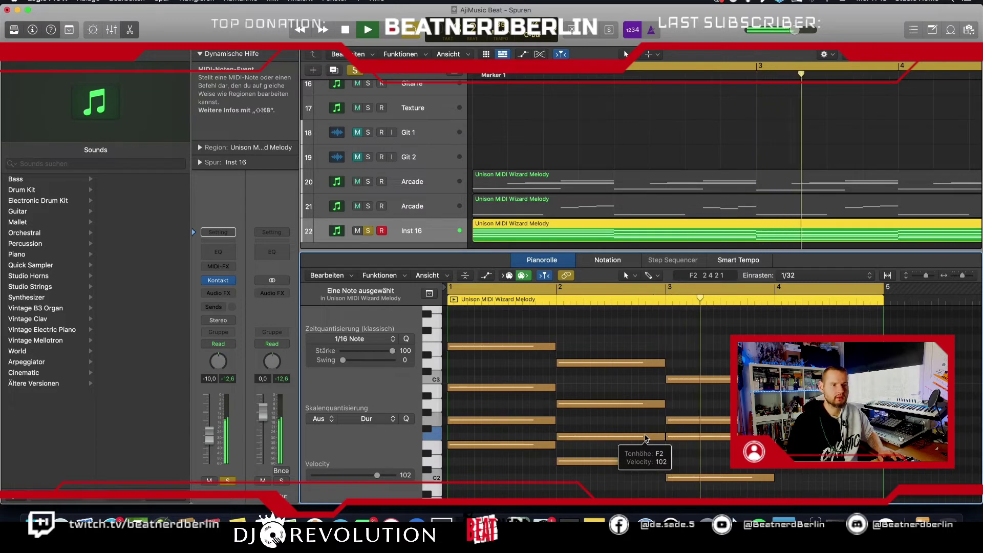
mouse_move(652, 435)
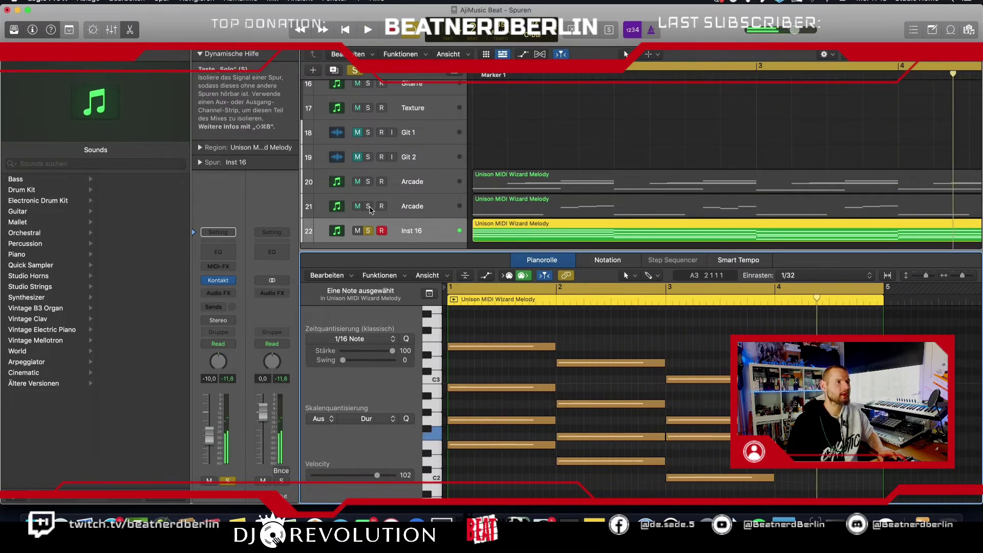
Solo Arcade tracks 20 and 21 alongside track 22 and play them together.
left_click_drag(367, 206, 367, 181)
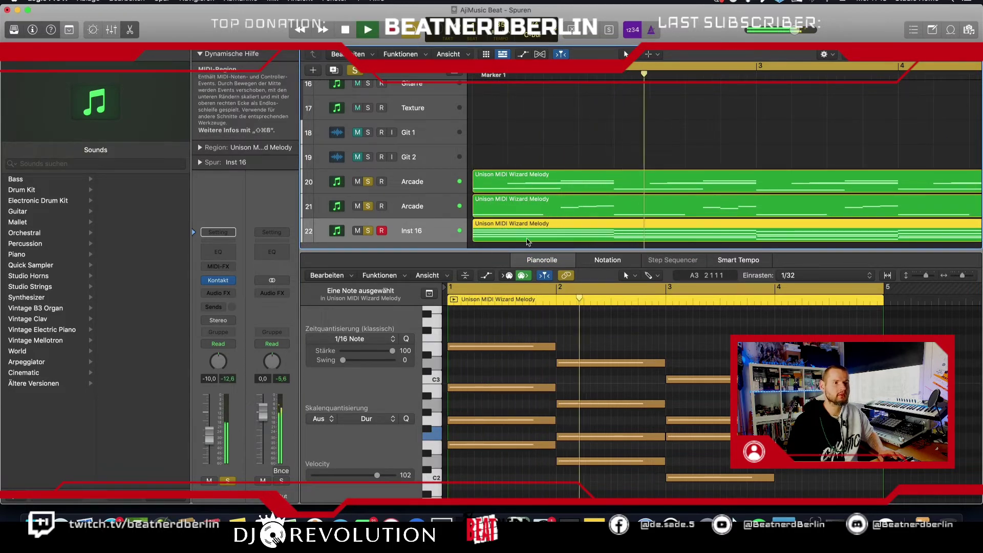
left_click(622, 425)
key("space")
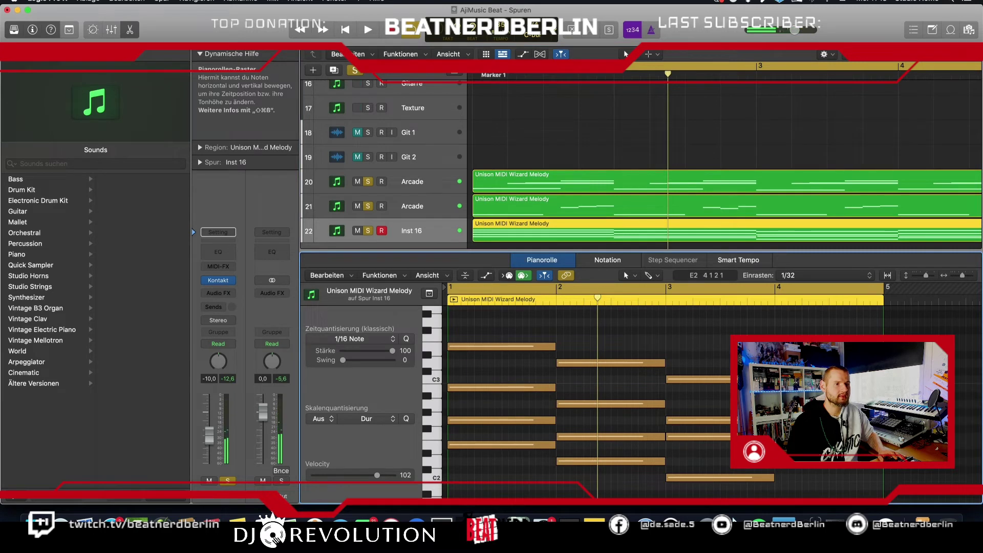
Raise the three F2 notes in bars 2 to 4 to F#2 and play back the result.
left_click_drag(781, 444, 624, 436)
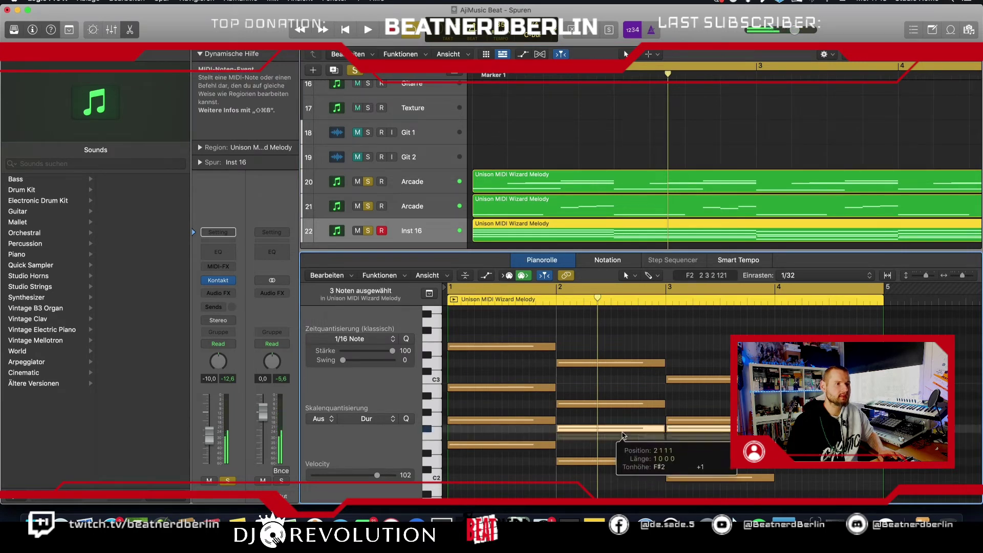
key("space")
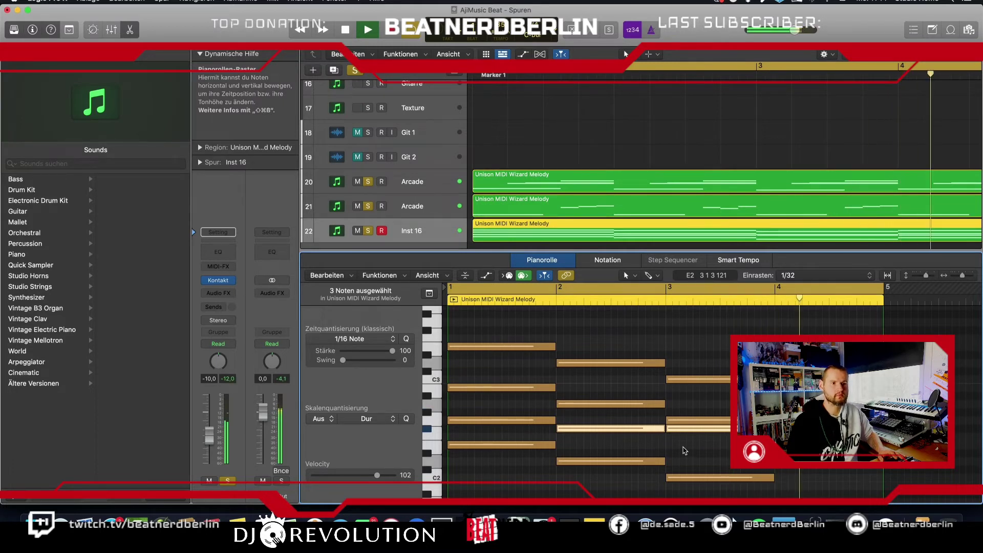
key("space")
Unsolo Arcade tracks 20 and 21, and in track 22's String Ensemble raise Attack to maximum and slightly reduce Dynamics.
key("e")
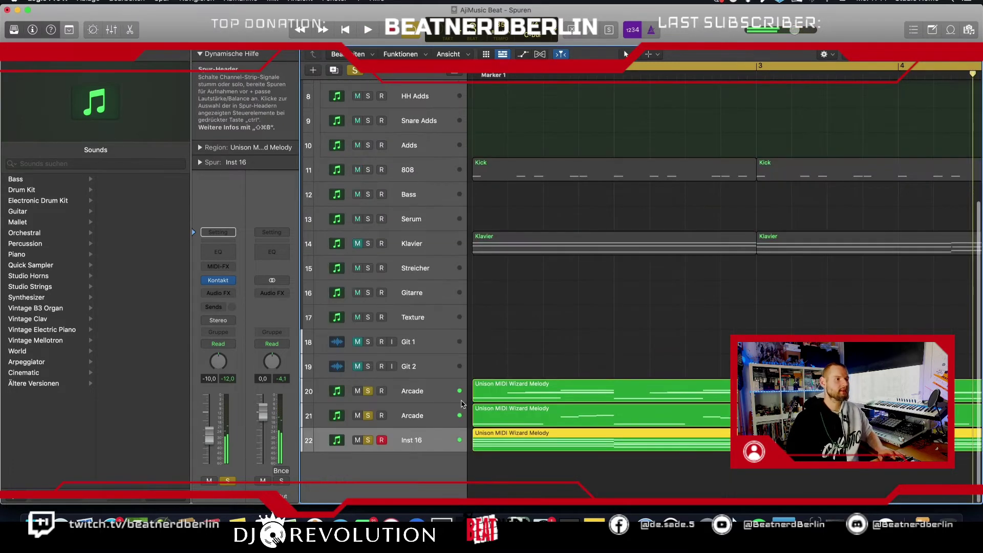
left_click_drag(368, 416, 368, 391)
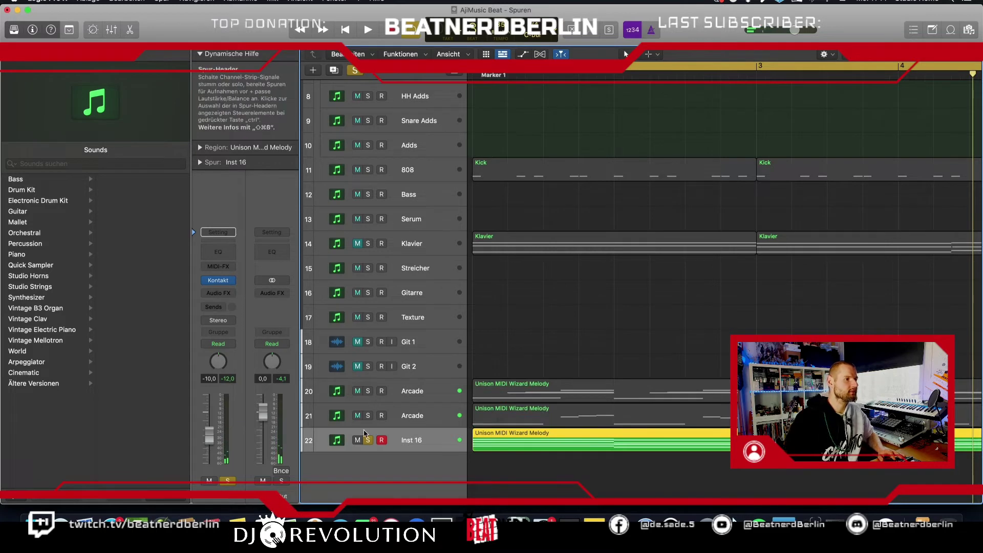
left_click(218, 280)
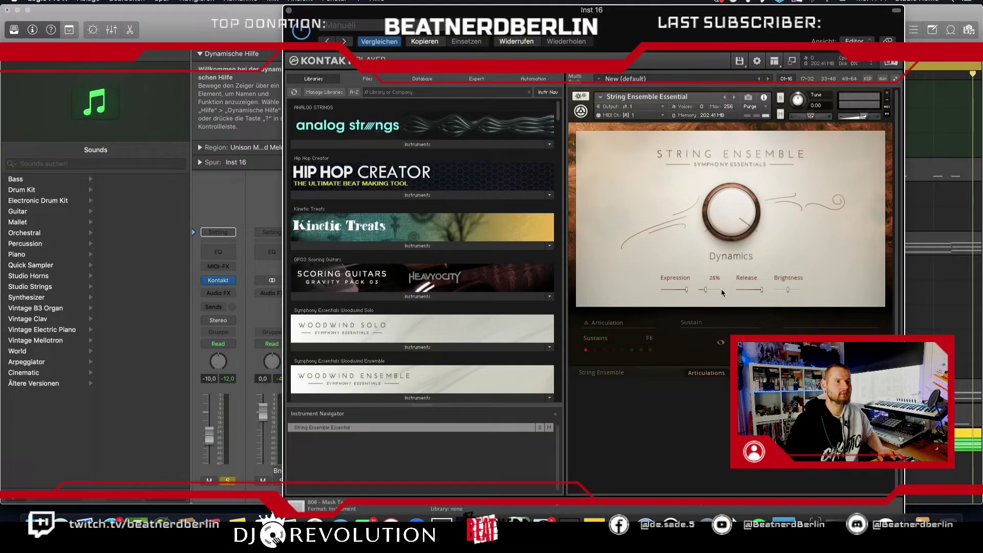
left_click_drag(721, 288, 728, 290)
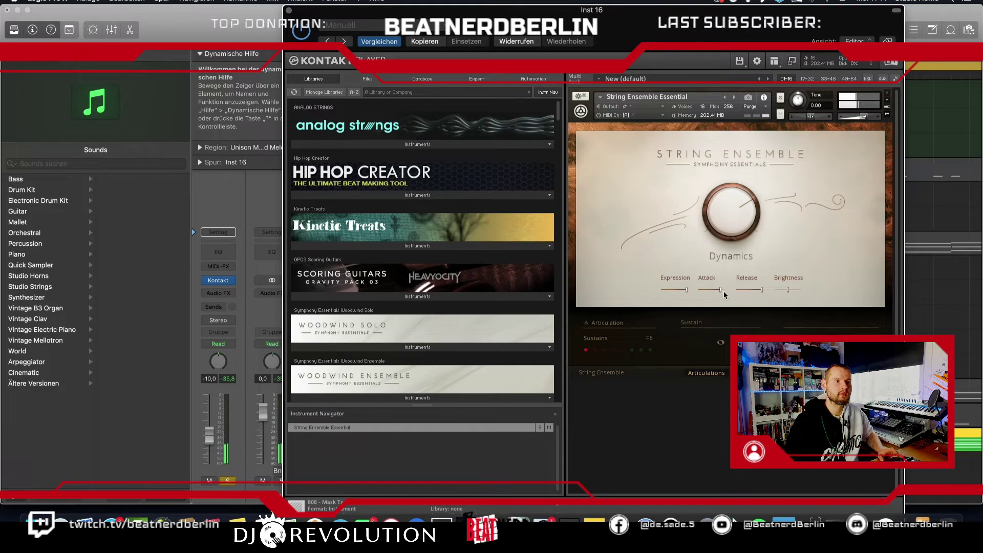
left_click_drag(734, 224, 732, 206)
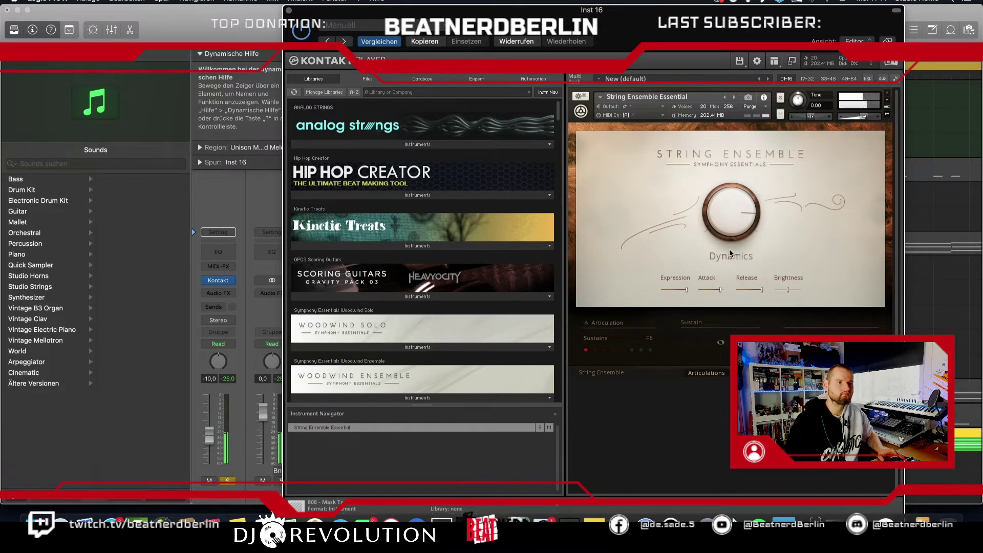
left_click(289, 10)
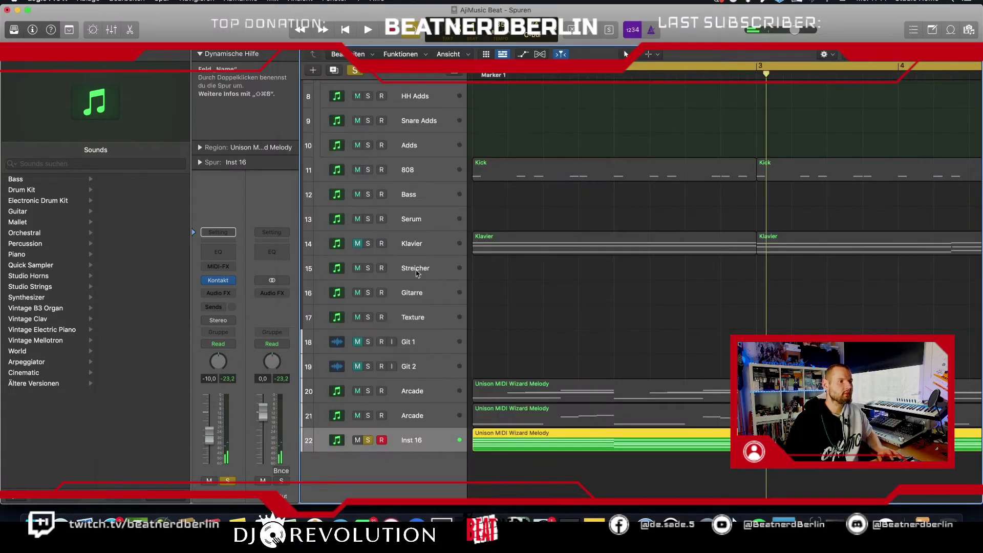
Solo both Arcade tracks again, play them back with the adjusted strings, and select track 20.
left_click(368, 391)
left_click(369, 415)
key("space")
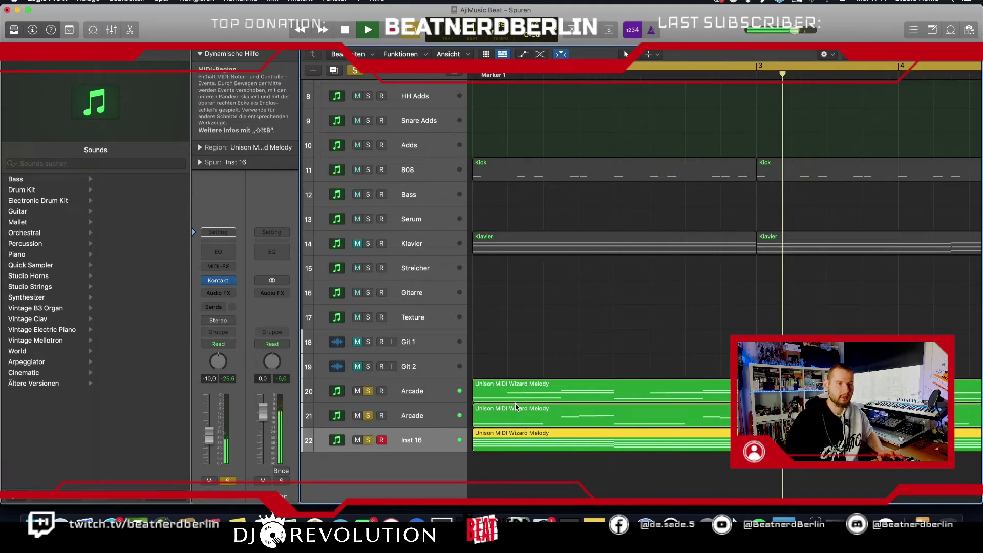
key("super+Left")
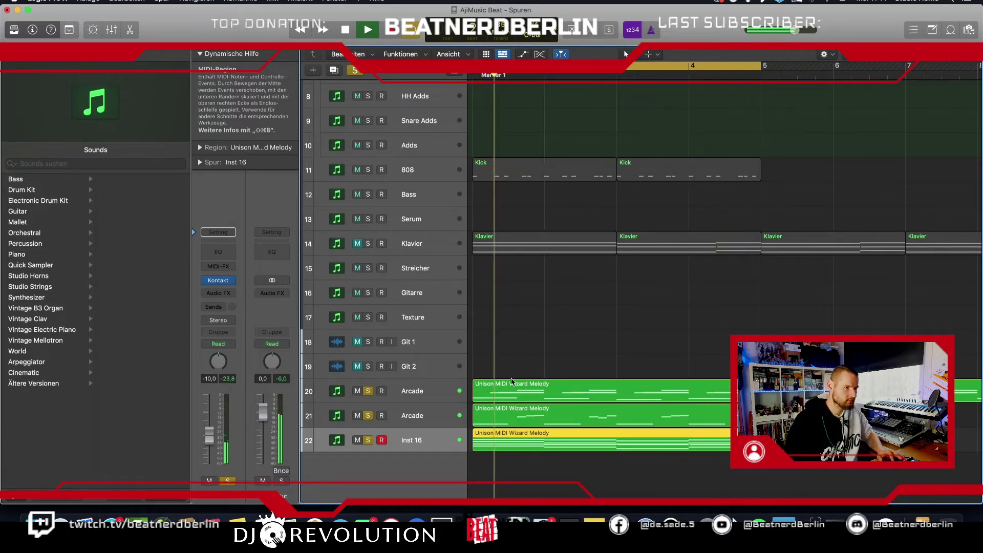
left_click(417, 390)
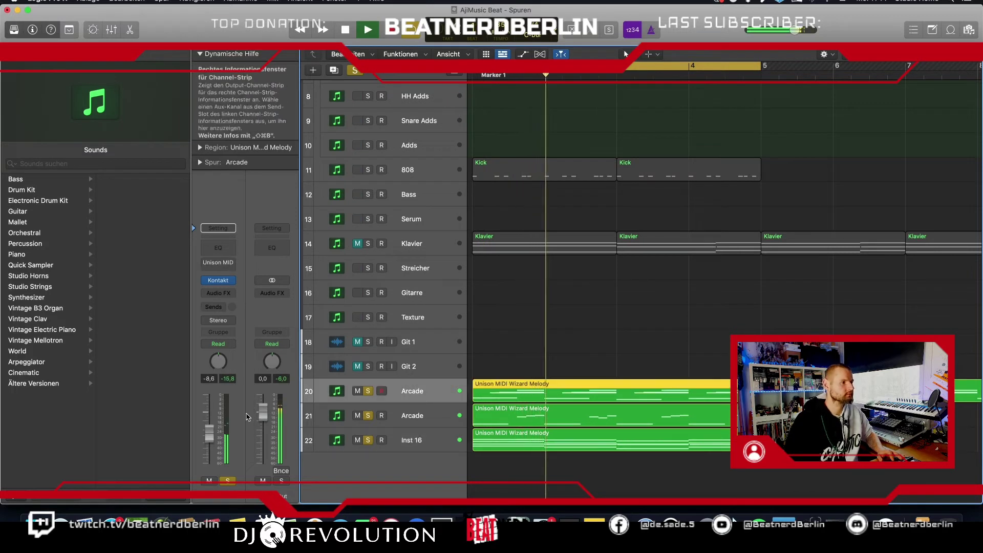
During playback, set the second Arcade track's volume to -5.9 dB and Inst 16's volume to -3.8 dB.
left_click(326, 414)
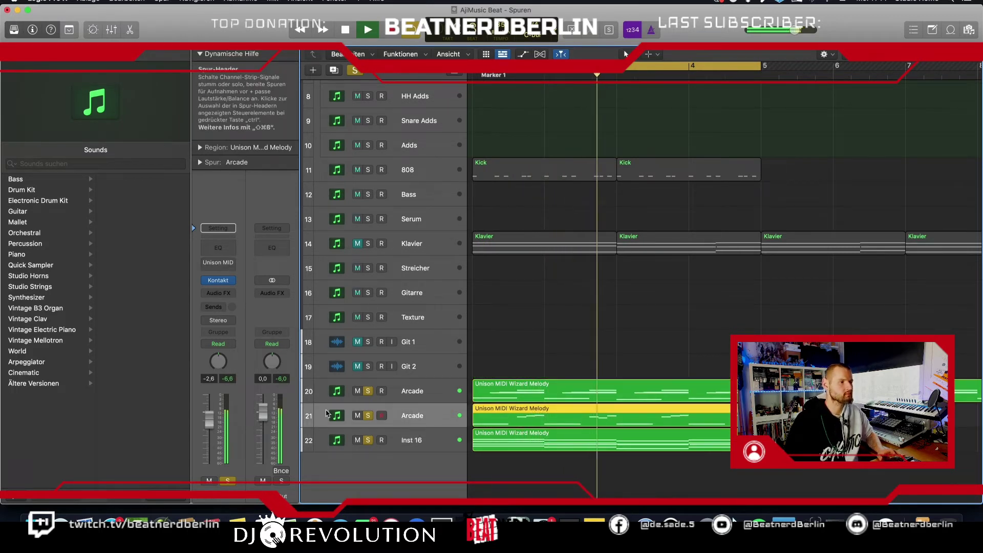
left_click_drag(209, 420, 209, 437)
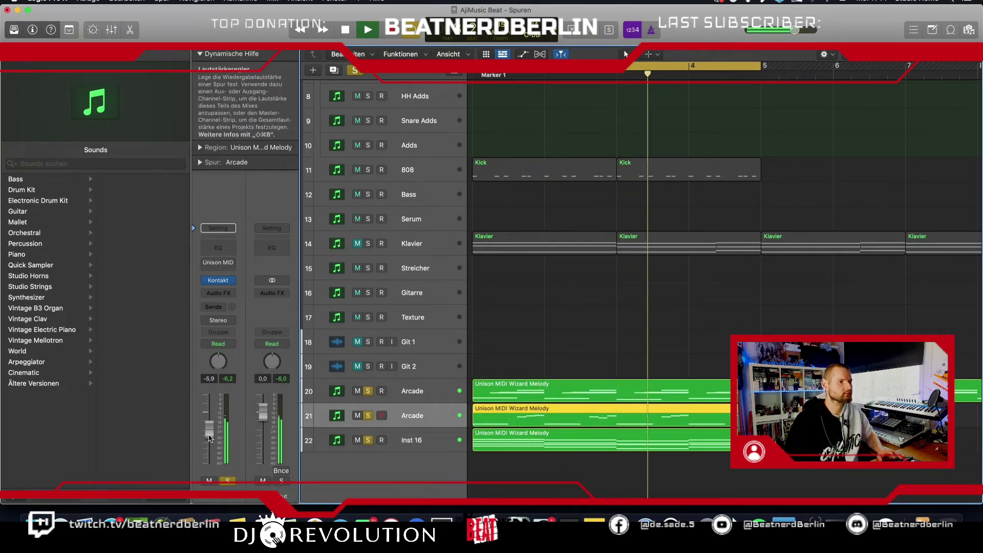
left_click(372, 445)
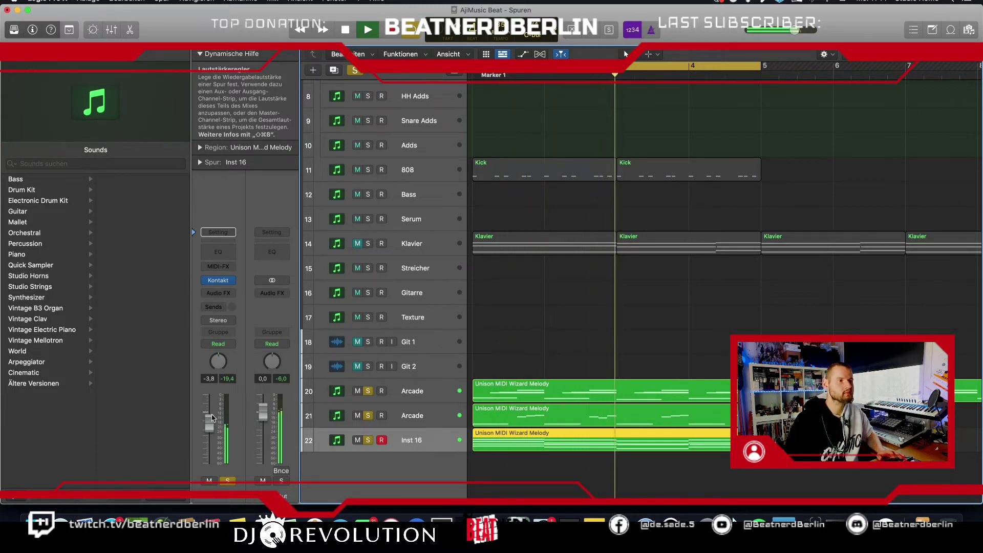
key("space")
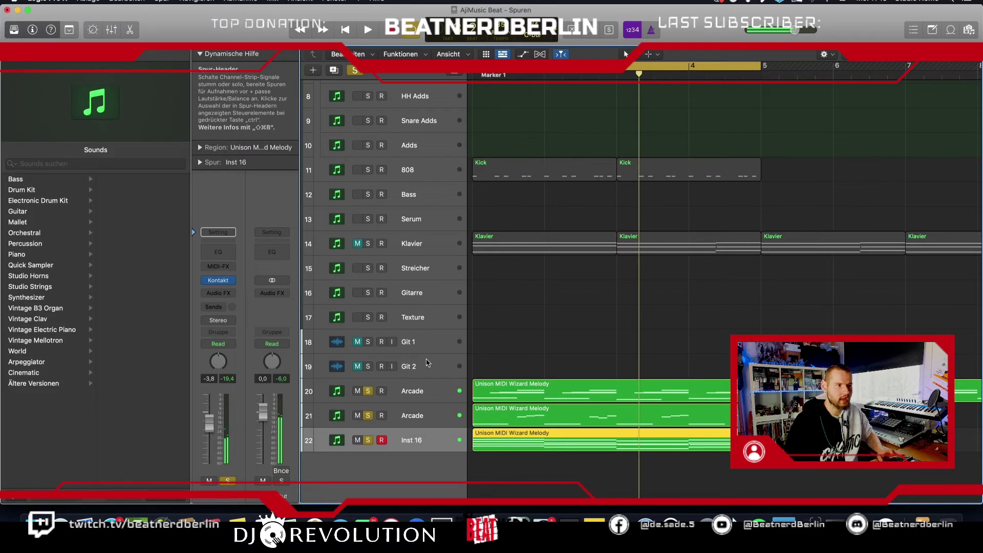
Duplicate the Inst 16 track and browse the Kontakt libraries on the new track for another instrument.
left_click(334, 71)
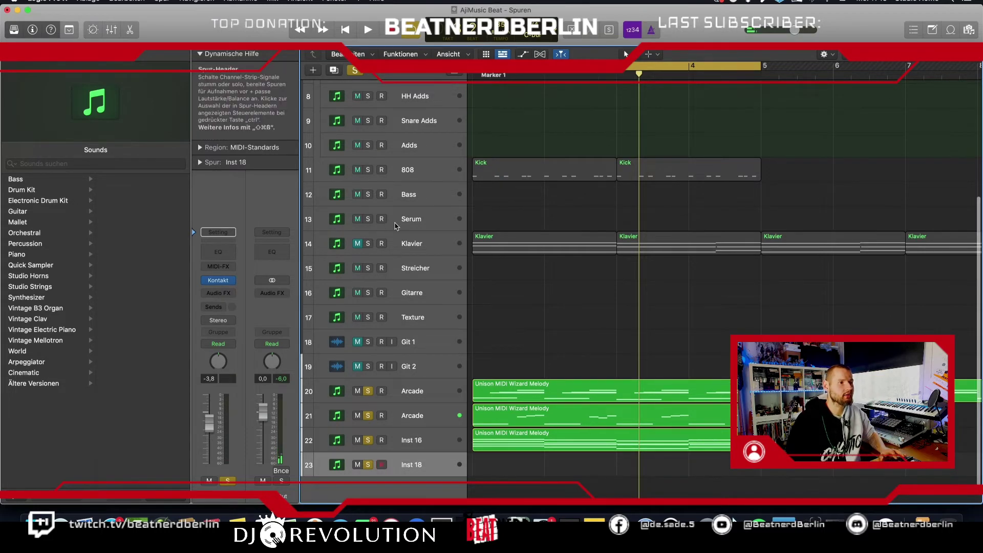
left_click(224, 284)
scroll(459, 314, "down", 10)
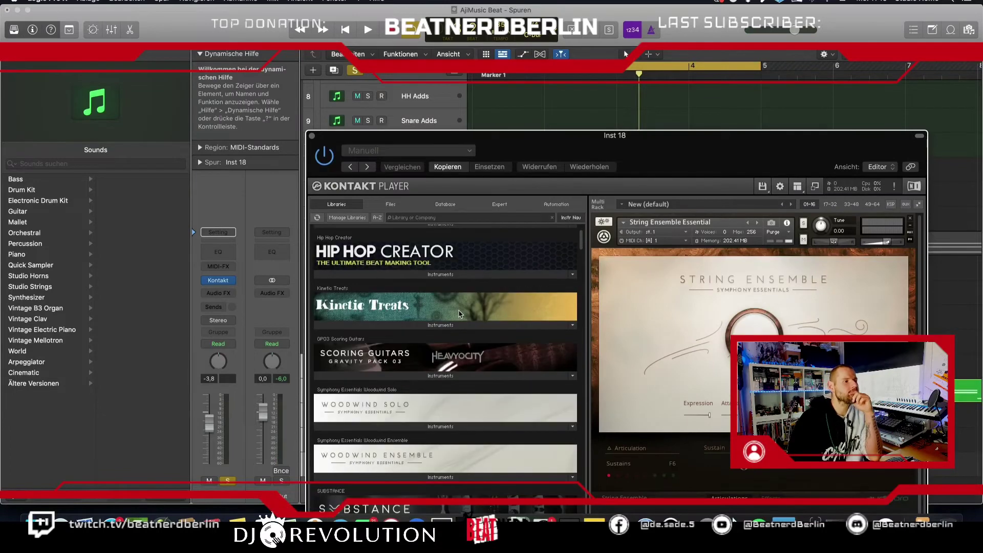
scroll(459, 314, "down", 15)
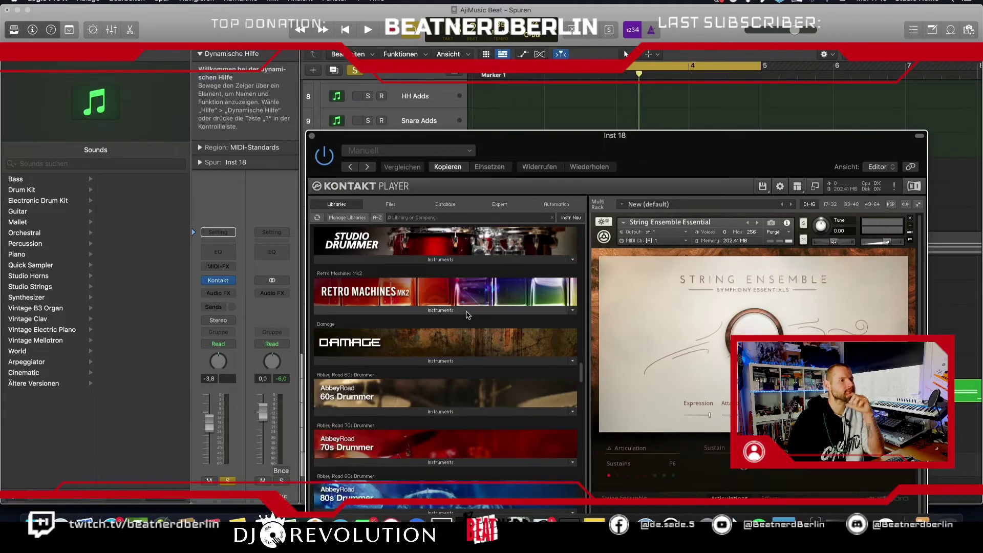
scroll(583, 373, "down", 15)
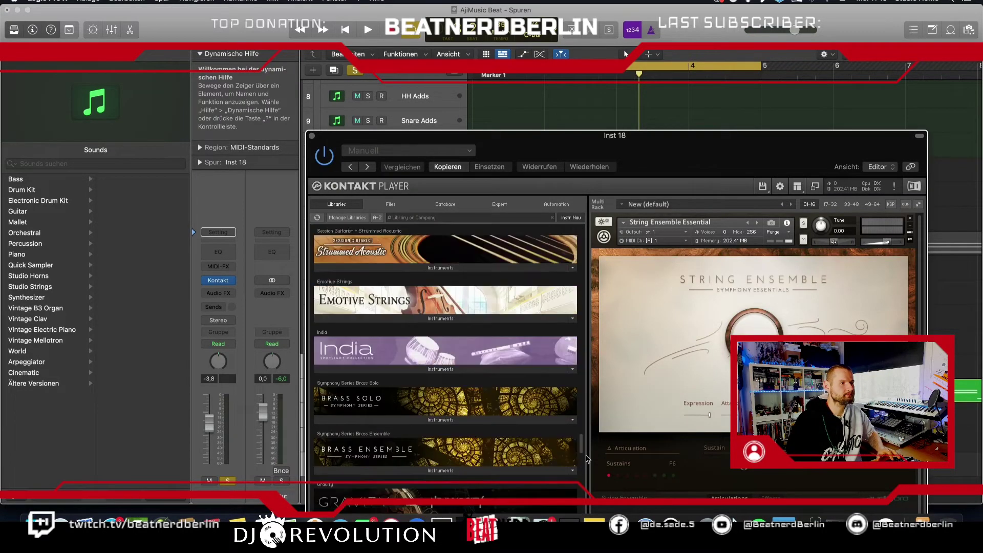
left_click_drag(553, 148, 514, 30)
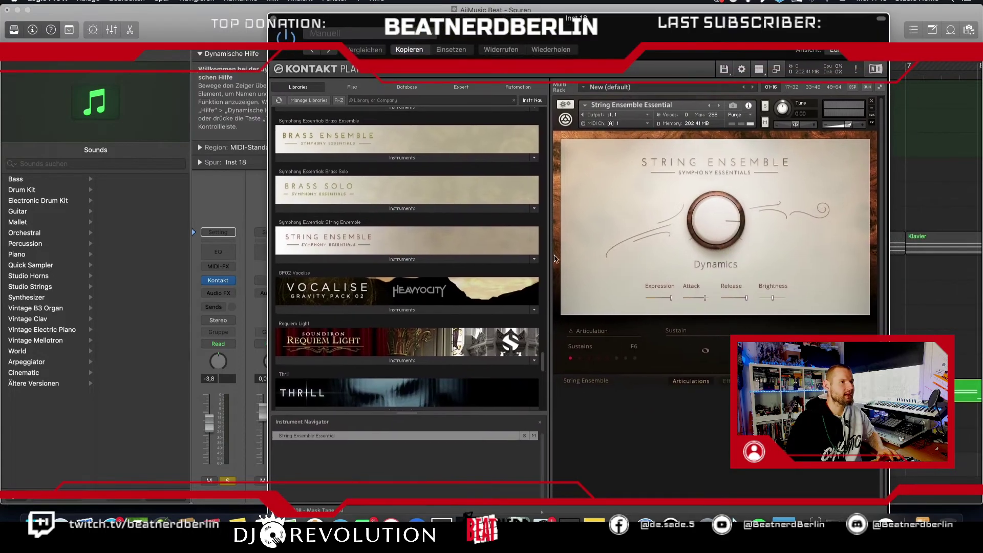
left_click_drag(543, 369, 548, 421)
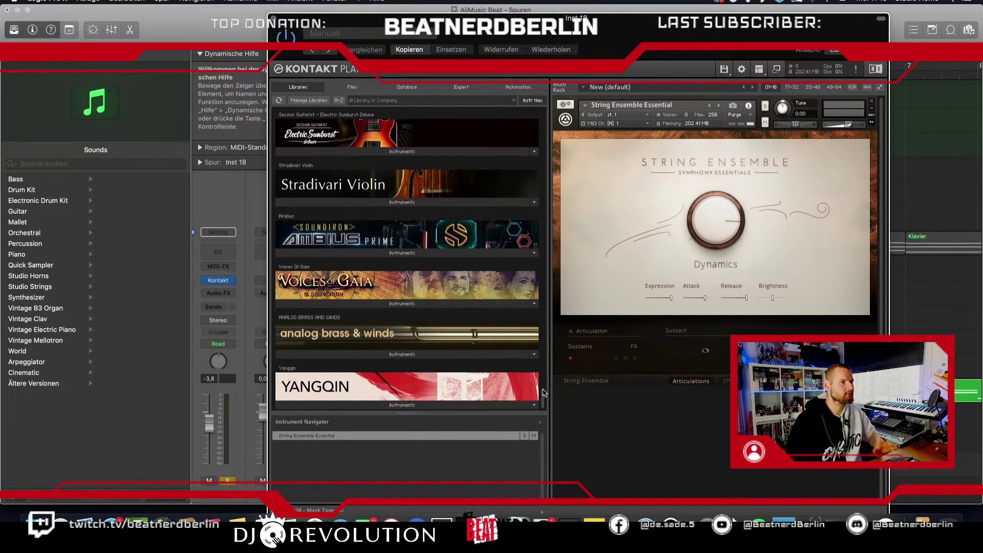
Replace the String Ensemble in the new track's Kontakt with Stradivari Violin.nki and close the instrument window.
scroll(385, 278, "up", 5)
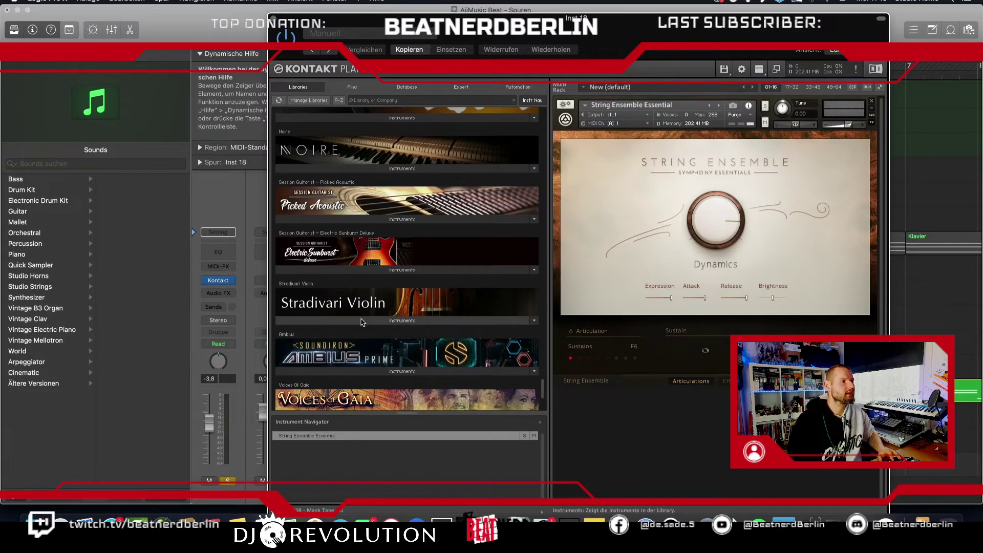
left_click(361, 321)
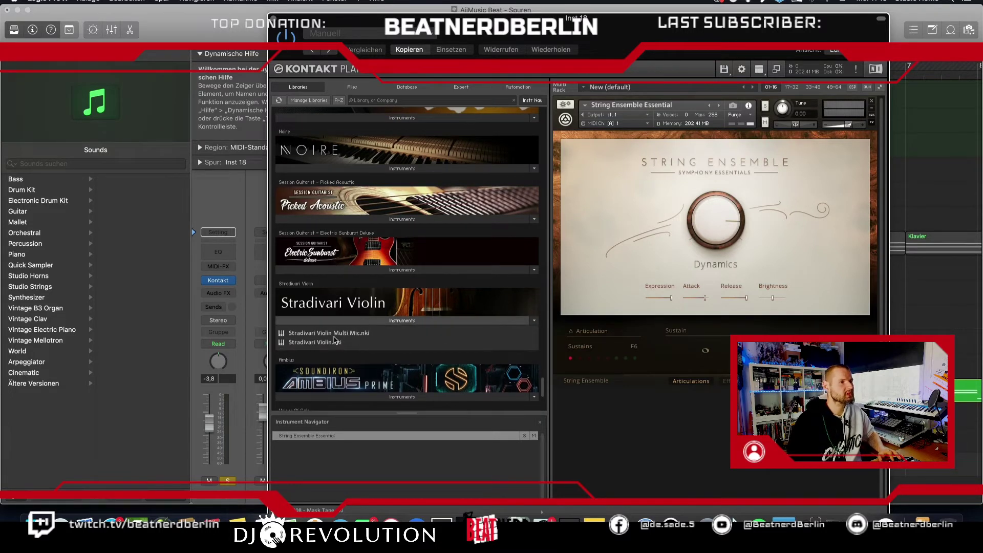
left_click(328, 343)
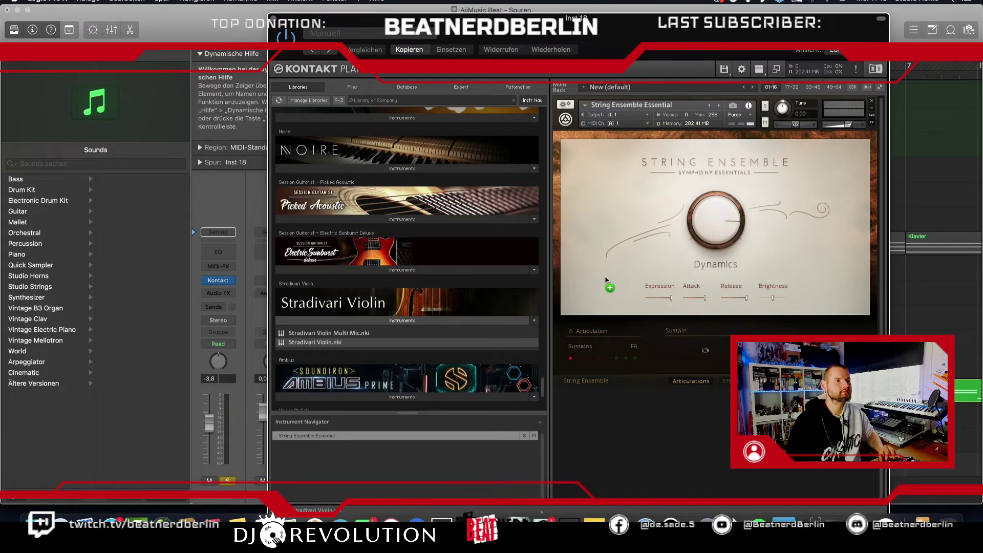
left_click_drag(610, 278, 610, 278)
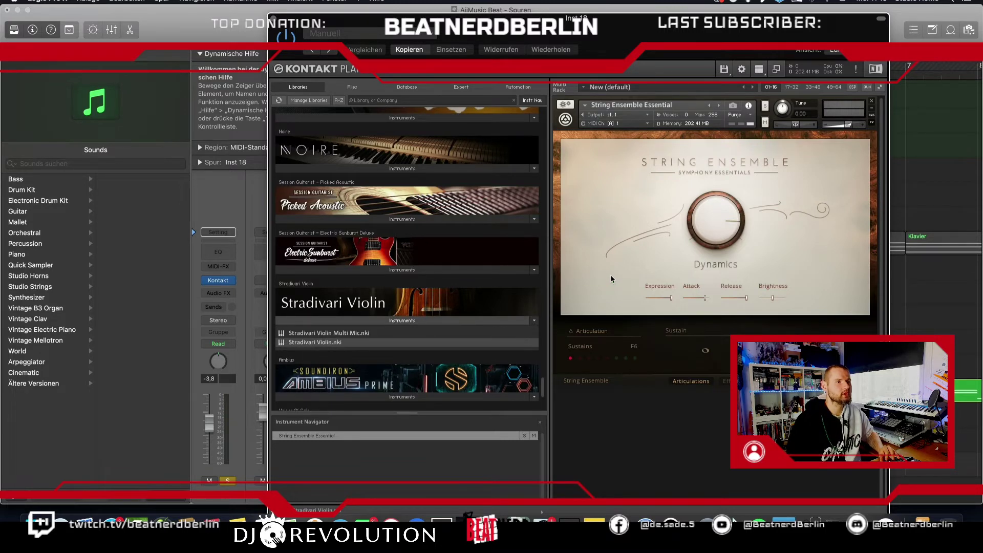
left_click(275, 21)
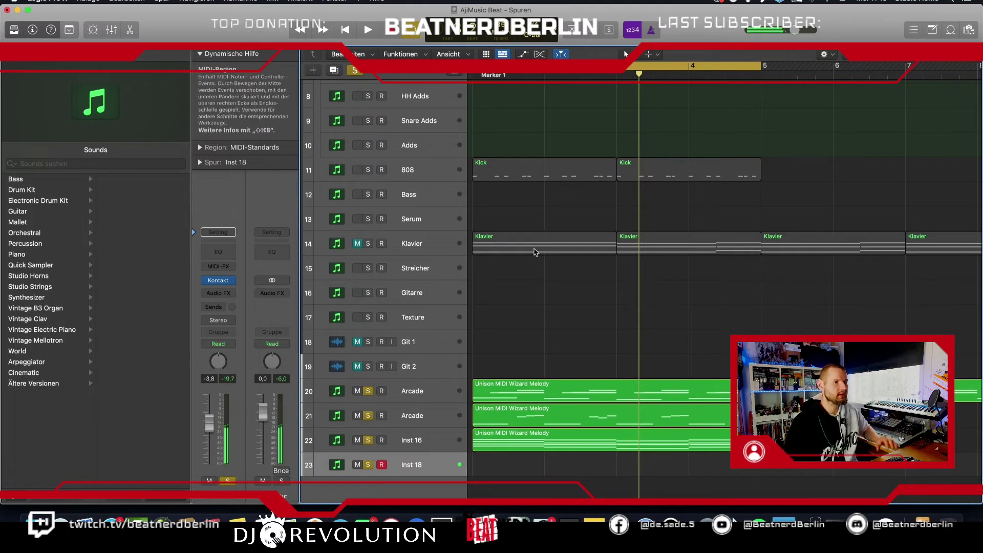
Copy the MIDI Wizard region from Arcade track 20 onto track 23 at bar 1 and open it in the Piano Roll.
left_click(505, 392)
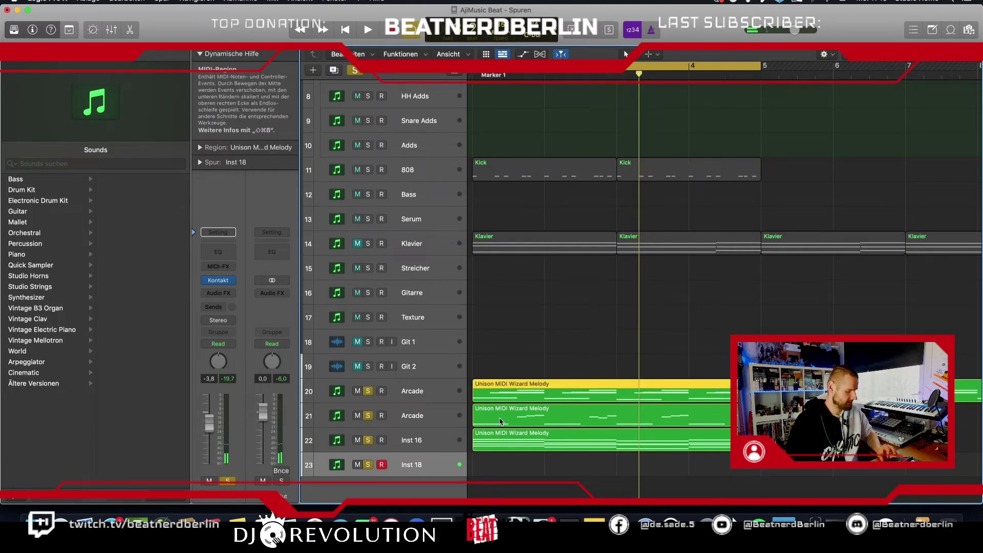
left_click_drag(499, 414, 500, 465)
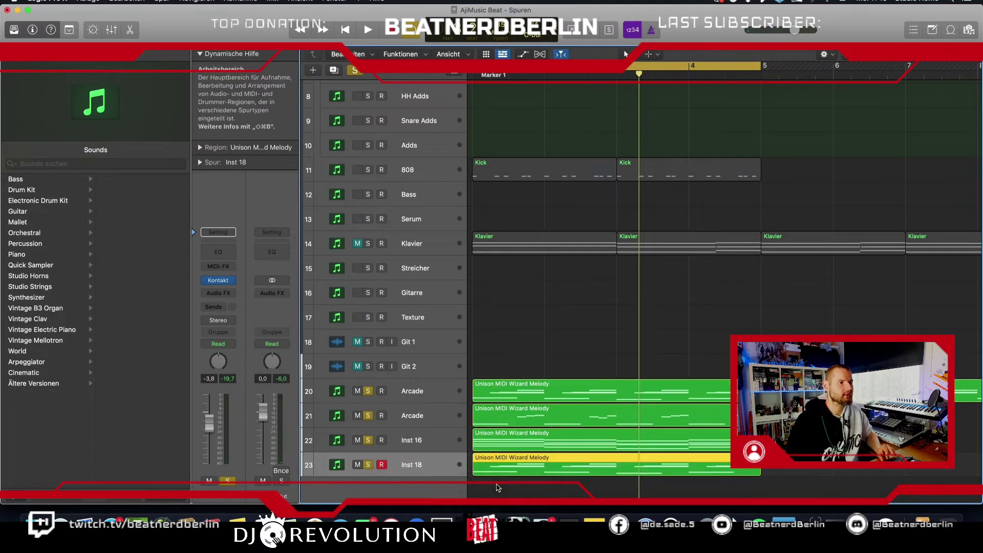
double_click(499, 467)
Delete every note in the copied region except the first E2 in bar 1.
scroll(515, 444, "up", 10)
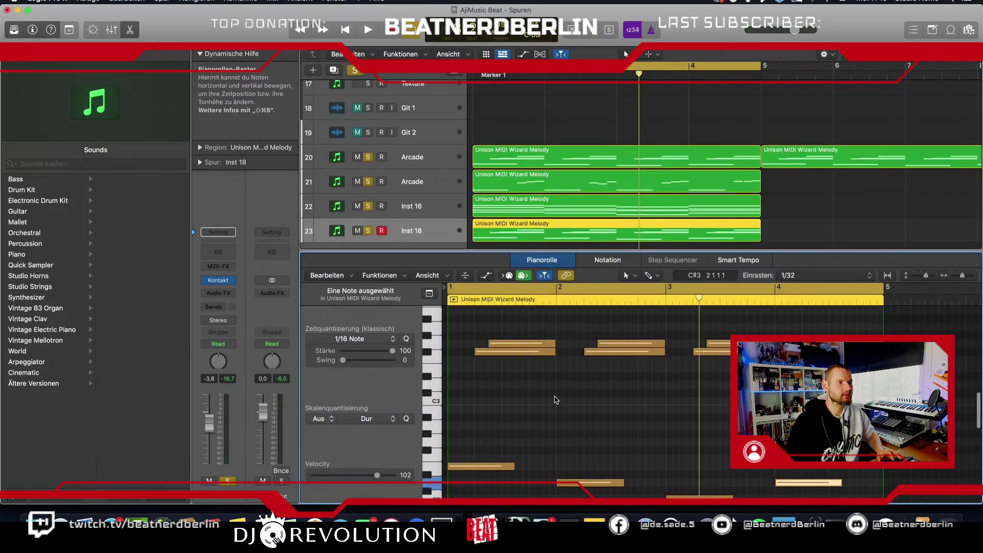
left_click_drag(498, 341, 579, 358)
key("BackSpace")
scroll(586, 402, "down", 10)
key("BackSpace")
scroll(578, 357, "up", 1)
scroll(579, 361, "up", 4)
left_click(468, 463)
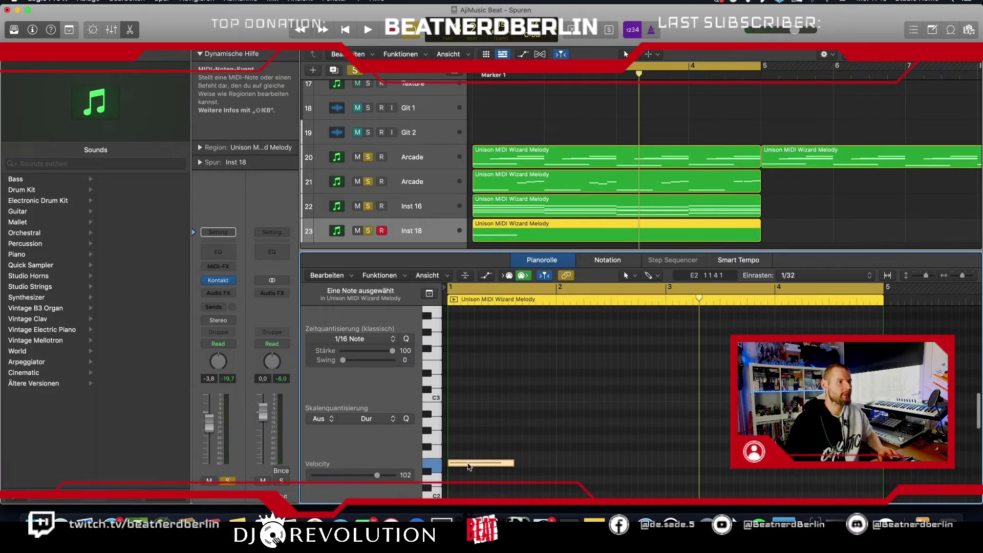
Move the remaining note up to E3 at bar 1, unsolo tracks 20 to 22, and play back the violin alone.
left_click_drag(469, 465, 473, 369)
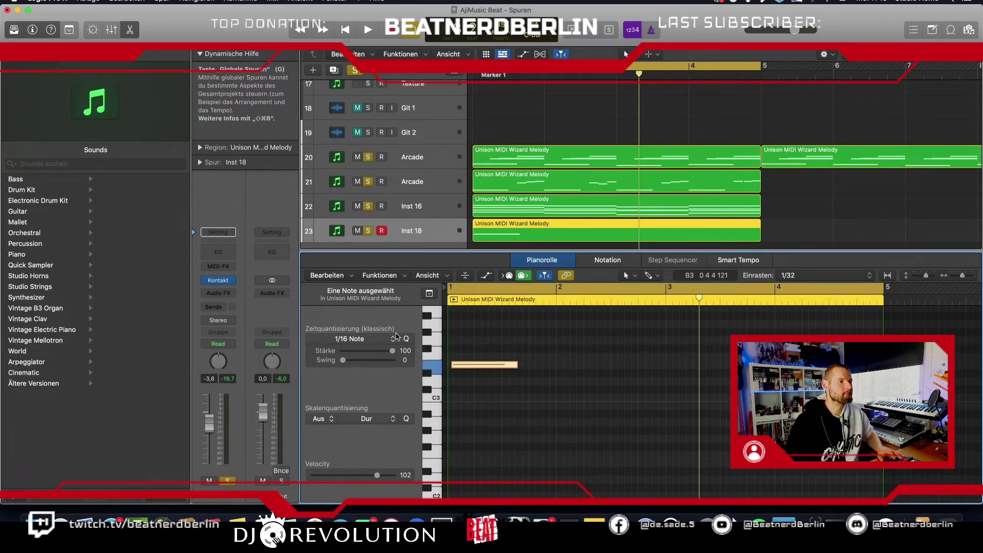
left_click_drag(368, 205, 372, 167)
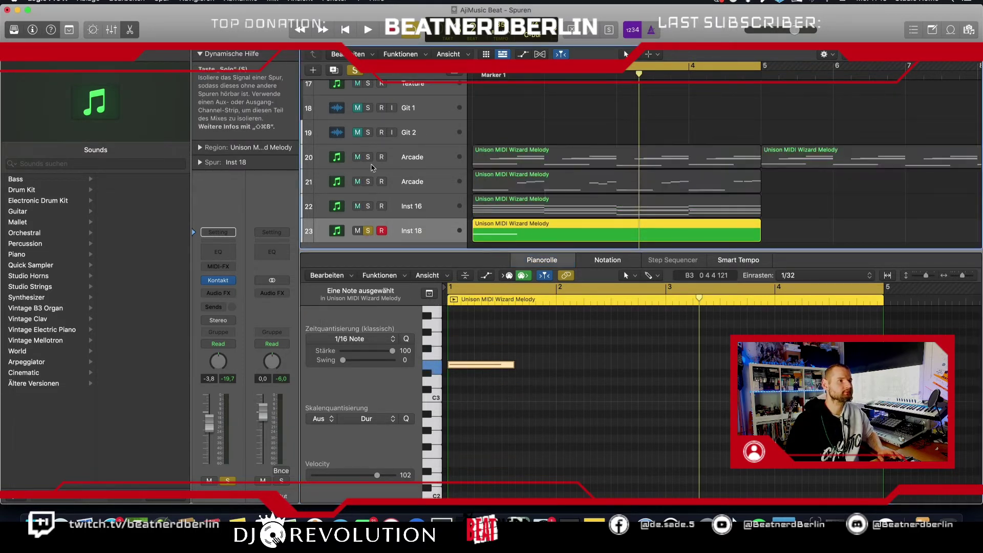
key("space")
scroll(546, 417, "up", 3)
key("space")
left_click(536, 422)
left_click(469, 419)
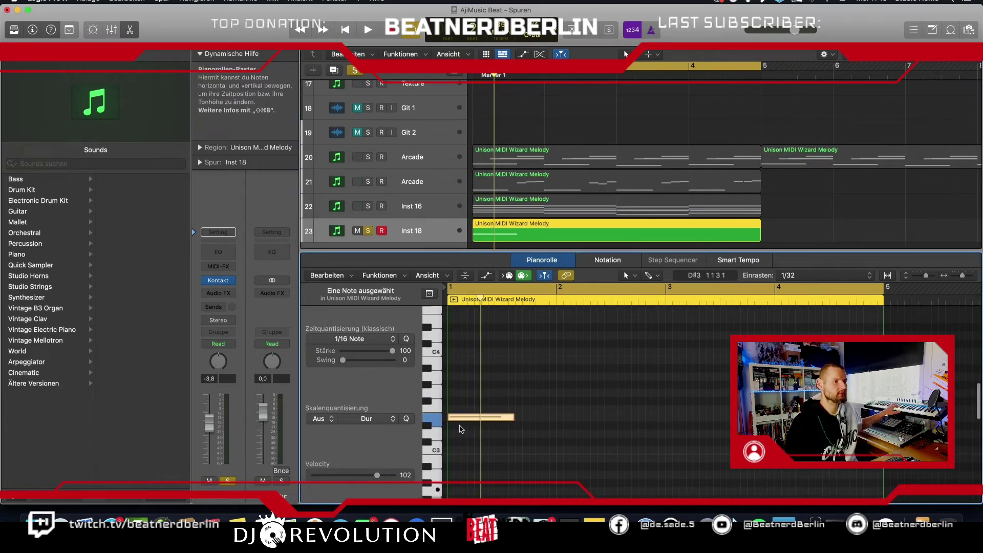
Toggle the solo on track 23 off and on, and check the instrument loaded in its Kontakt.
left_click(369, 231)
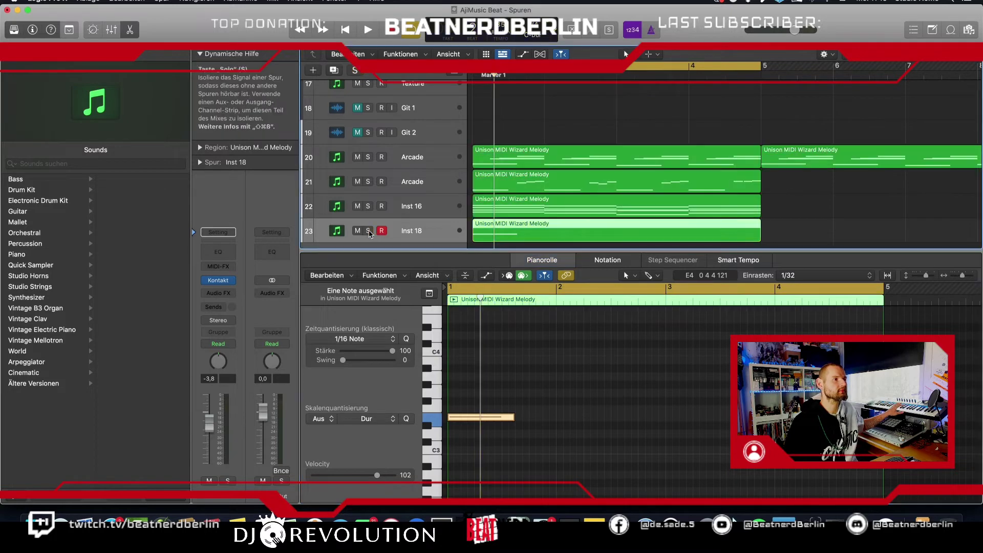
left_click(368, 231)
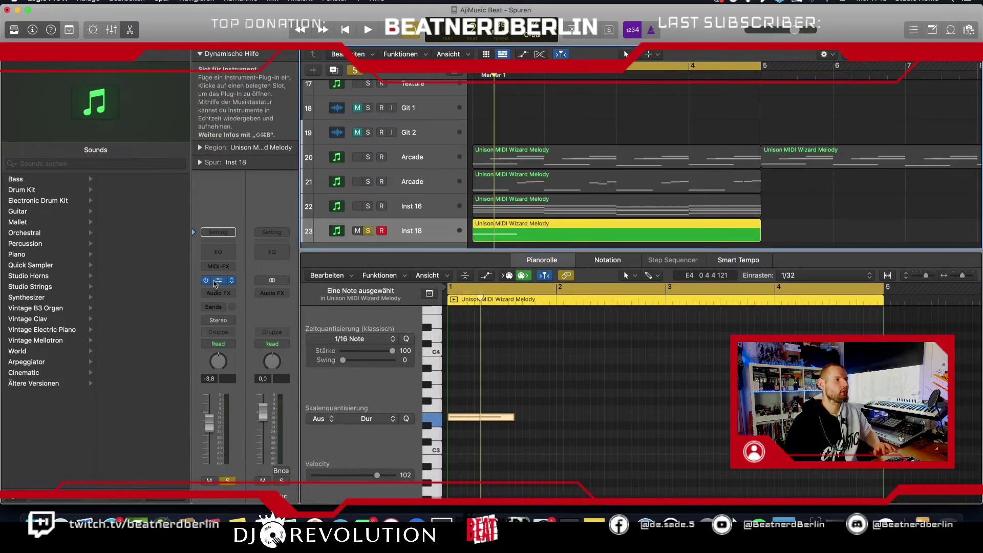
left_click(218, 280)
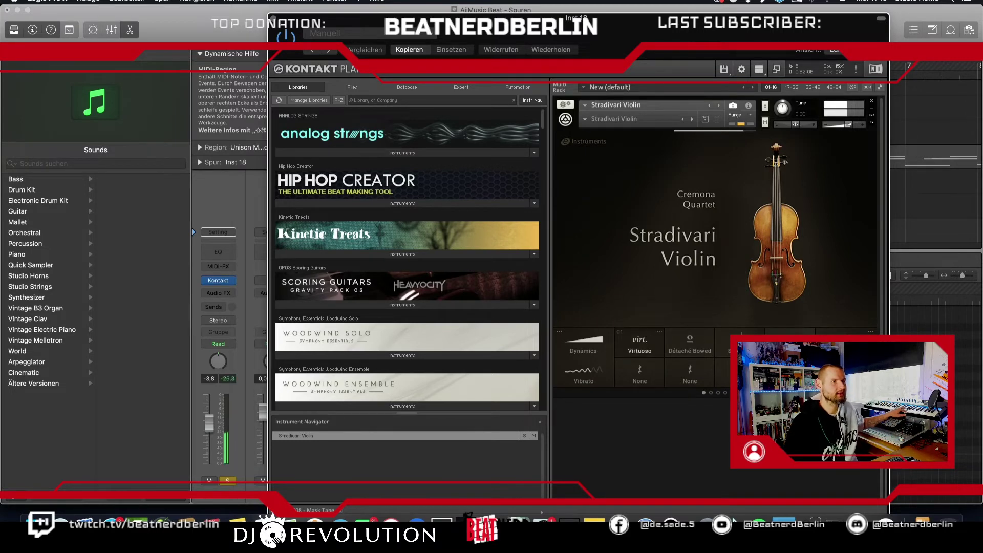
left_click(274, 18)
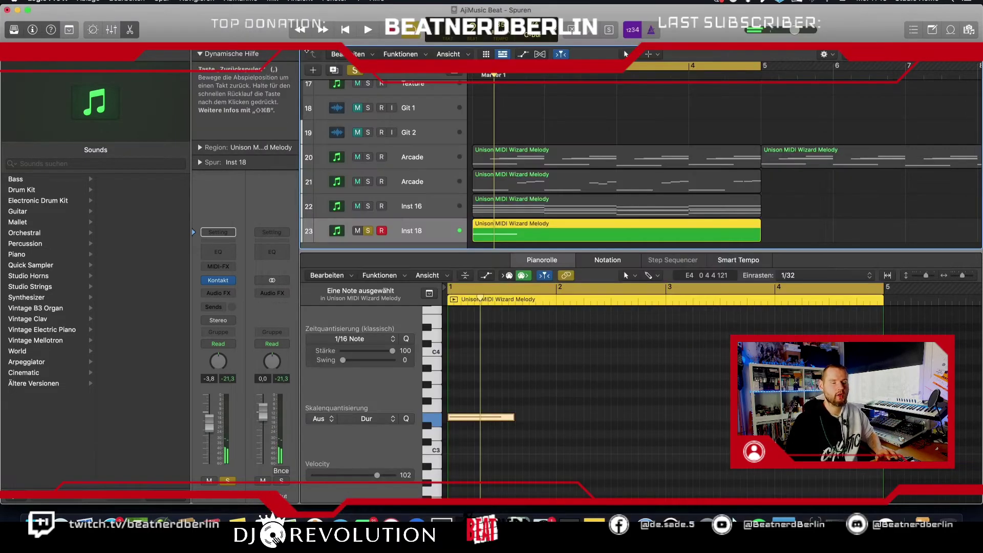
Copy the E3 violin note to F#3 at position 1.3.3, just after the first note.
scroll(519, 379, "up", 2)
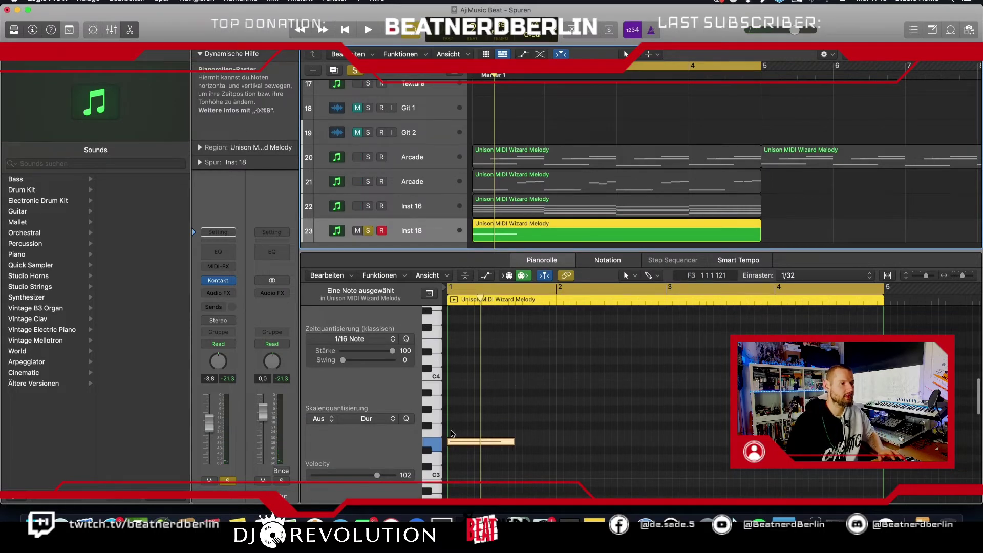
left_click(463, 442)
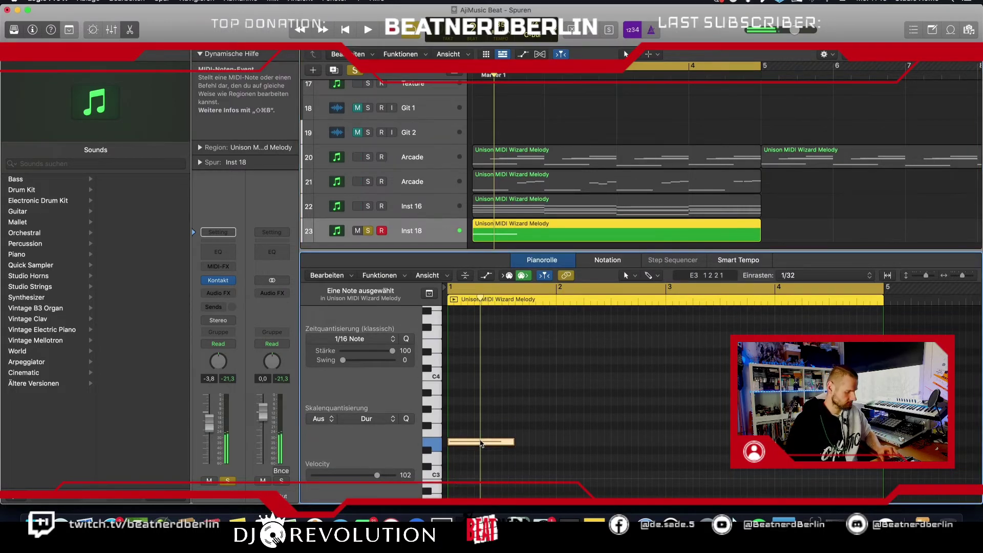
left_click_drag(471, 443, 539, 429)
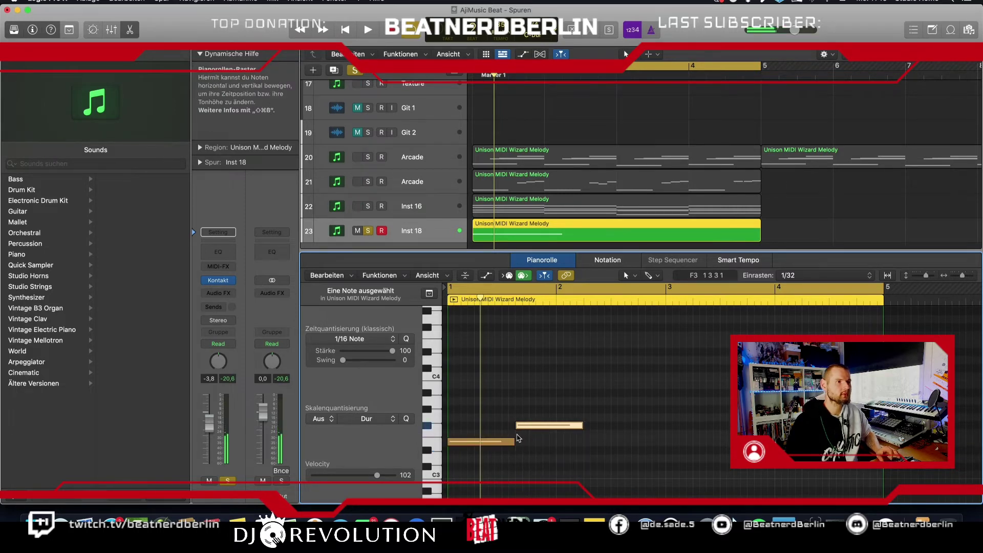
Solo the Kick and Snare tracks and play them together with the violin notes.
scroll(481, 139, "up", 10)
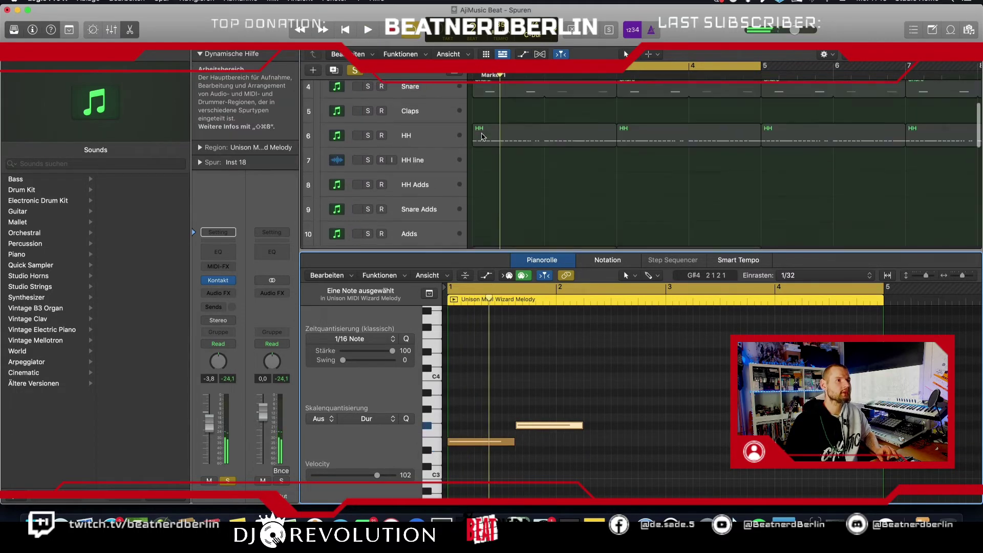
left_click_drag(368, 134, 368, 157)
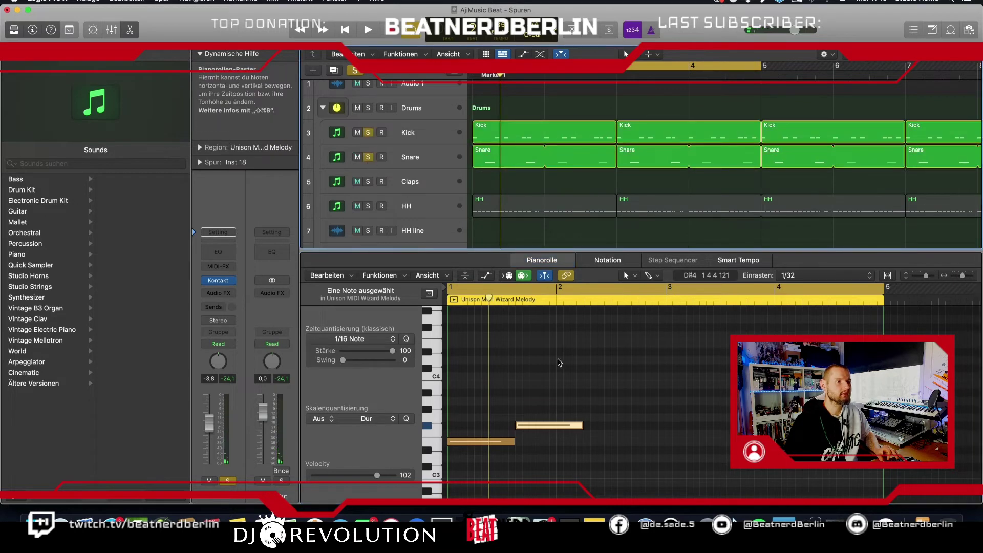
scroll(562, 373, "down", 5)
key("space")
scroll(564, 385, "up", 4)
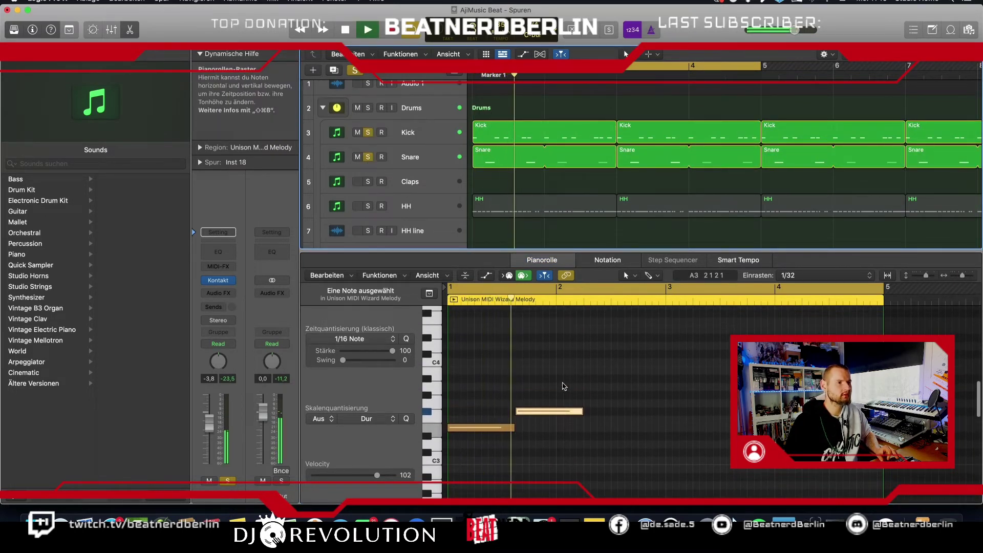
key("space")
Add copied violin notes on G3 at 1.4.1 and D3 at 1.4.4, then play back the phrase with the drums.
mouse_move(556, 414)
left_click_drag(556, 414, 585, 444)
key("space")
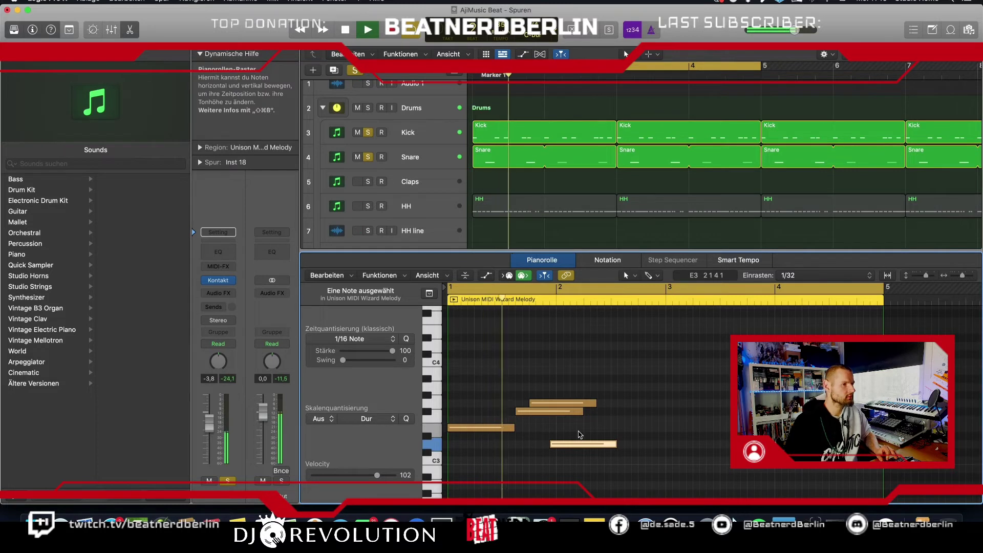
key("space")
left_click(544, 404)
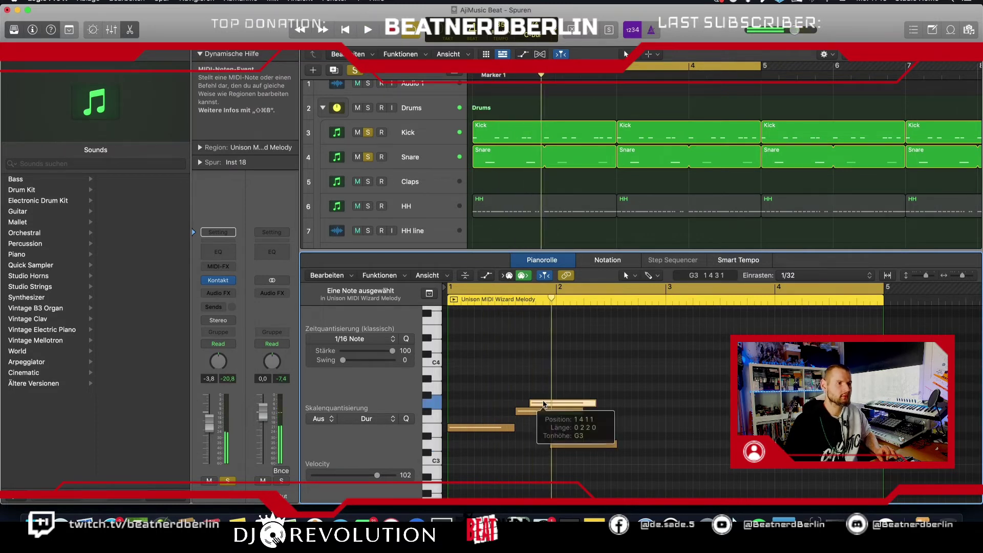
key("space")
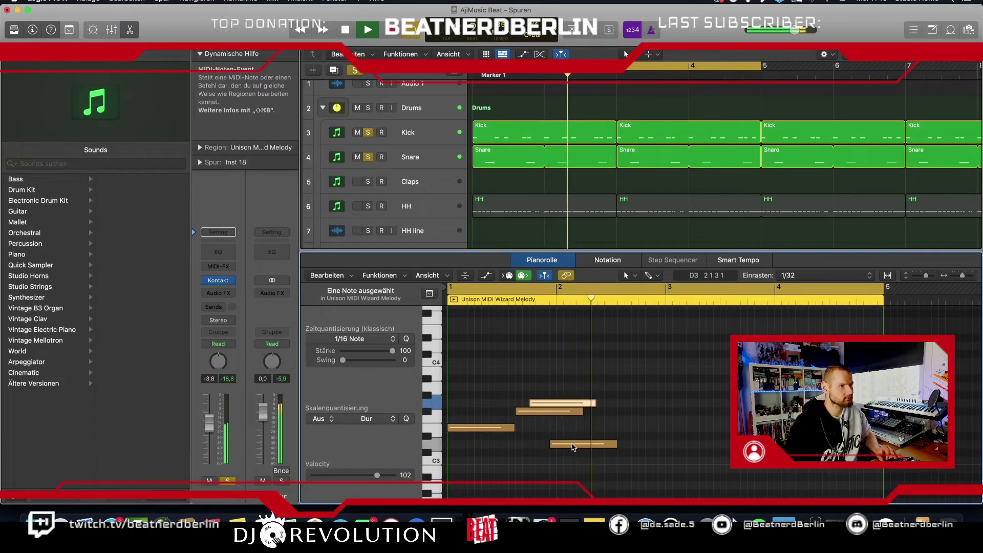
Extend the D3 violin note to the start of bar 3, copy it to C3 at bar 3, and play back the phrase.
key("space")
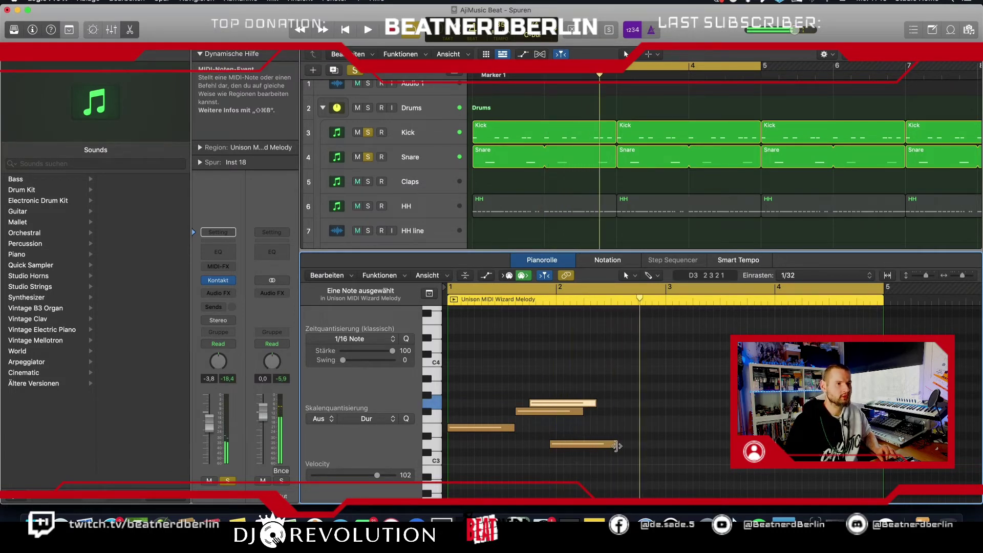
left_click_drag(616, 446, 664, 446)
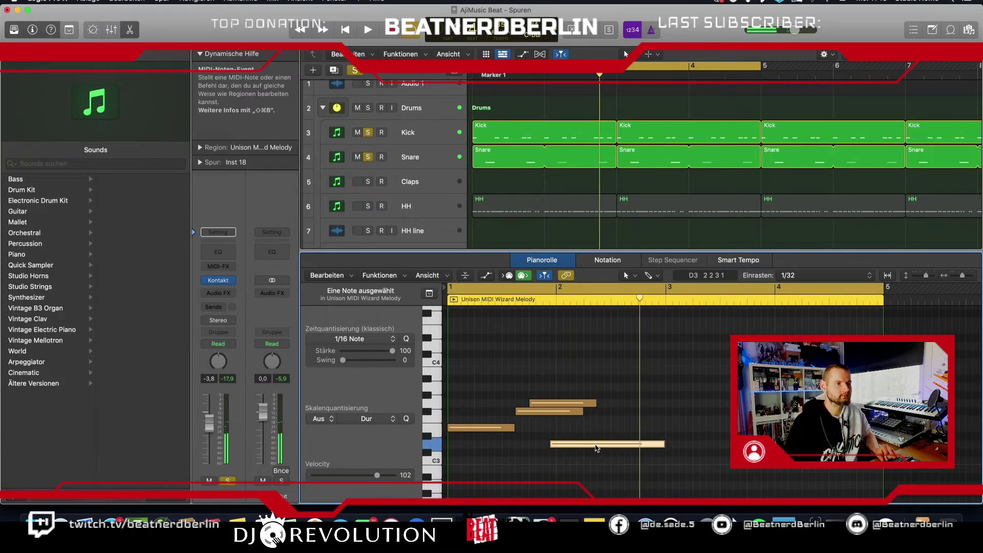
left_click_drag(597, 448, 712, 462)
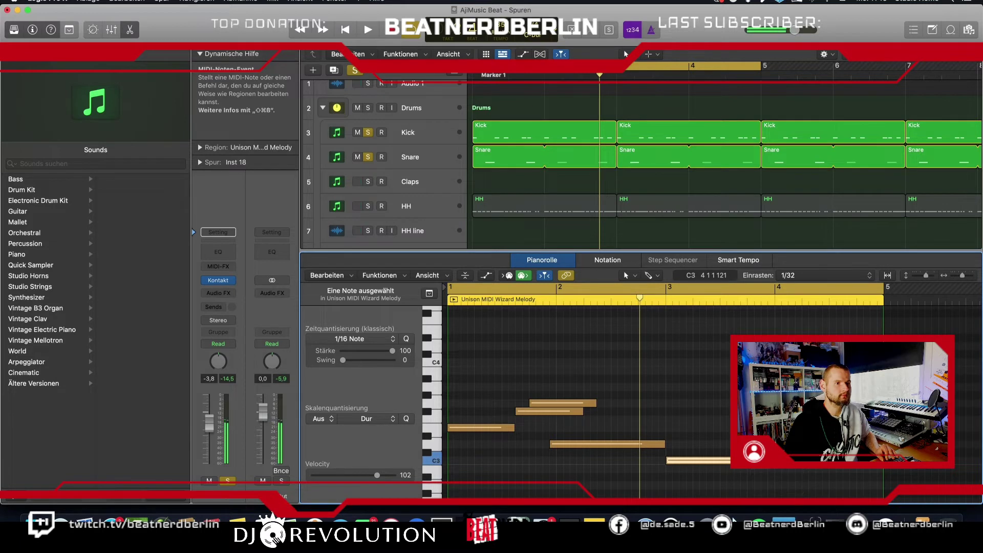
key("space")
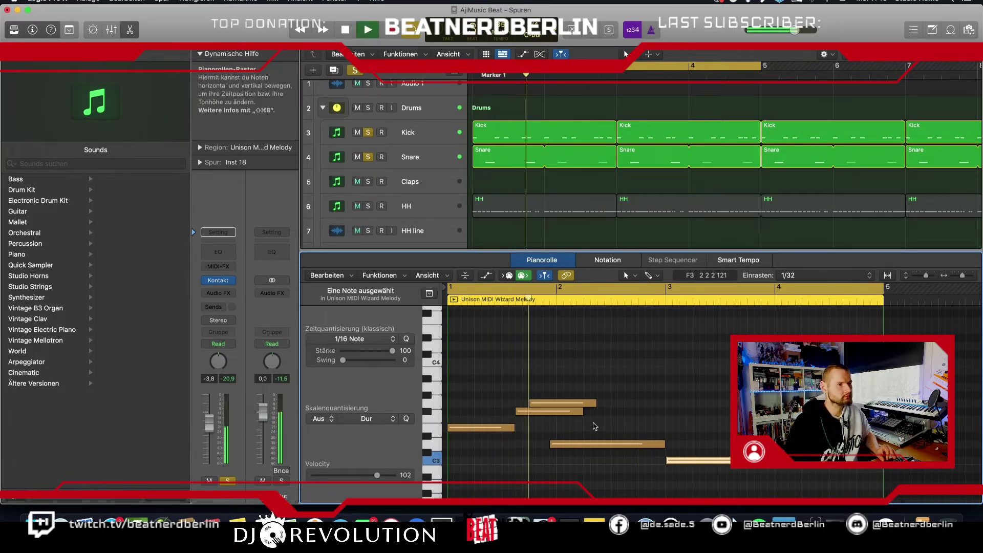
key("space")
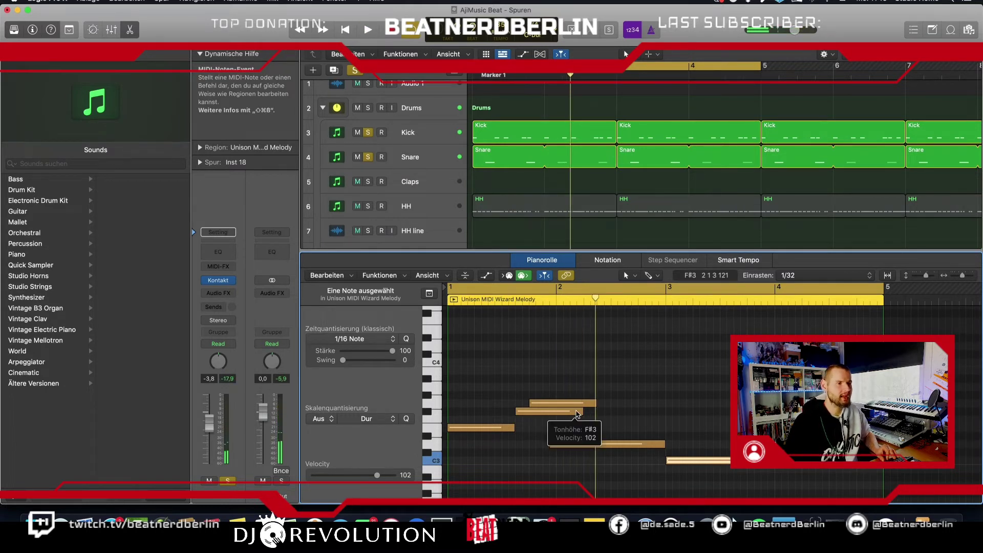
Trim the start of the D3 violin note to bar 2 and listen to the phrase again.
left_click_drag(549, 445, 558, 443)
key("space")
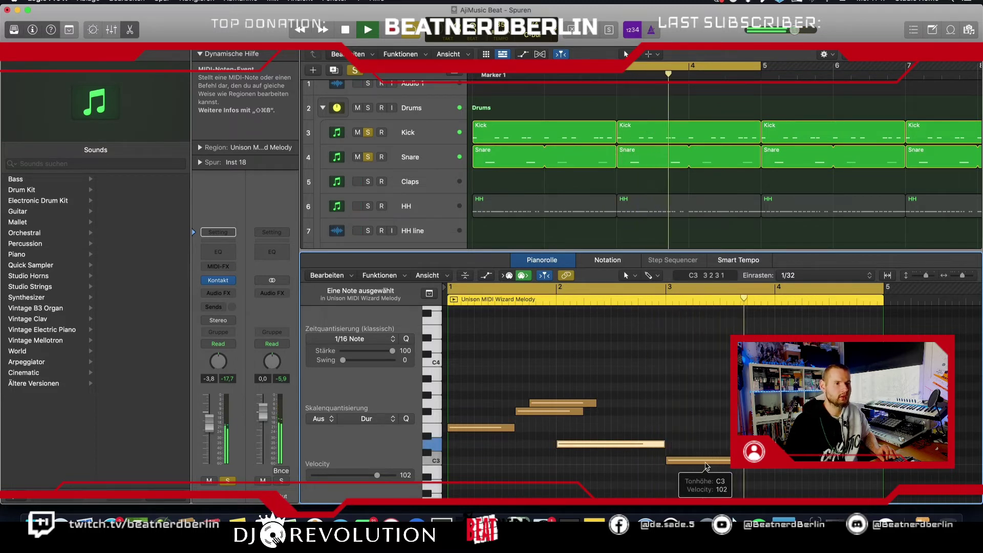
key("space")
Copy the violin note to G3, A3 and B3 in bar 4 as an ascending run and start playback.
left_click_drag(705, 463, 794, 403)
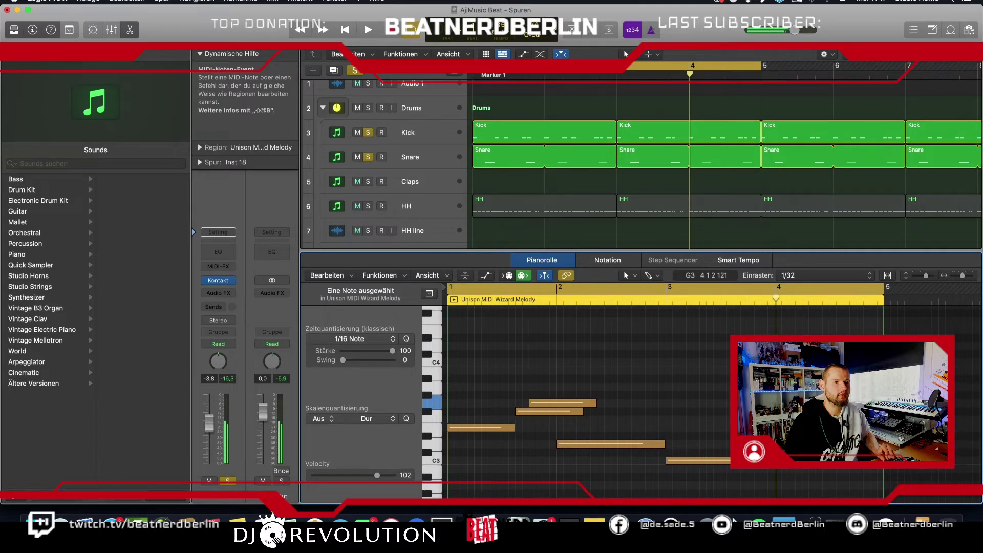
left_click_drag(794, 403, 826, 386)
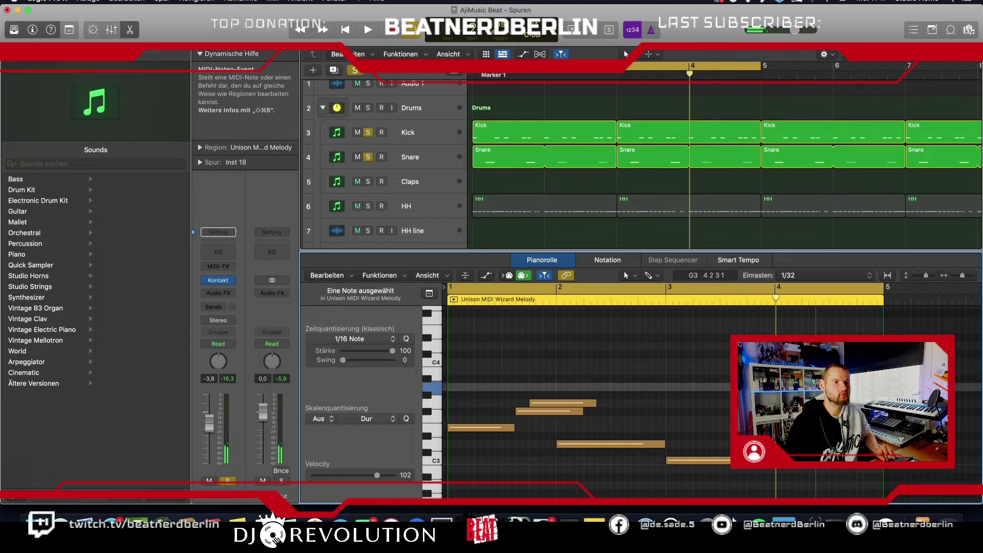
left_click_drag(827, 387, 839, 371)
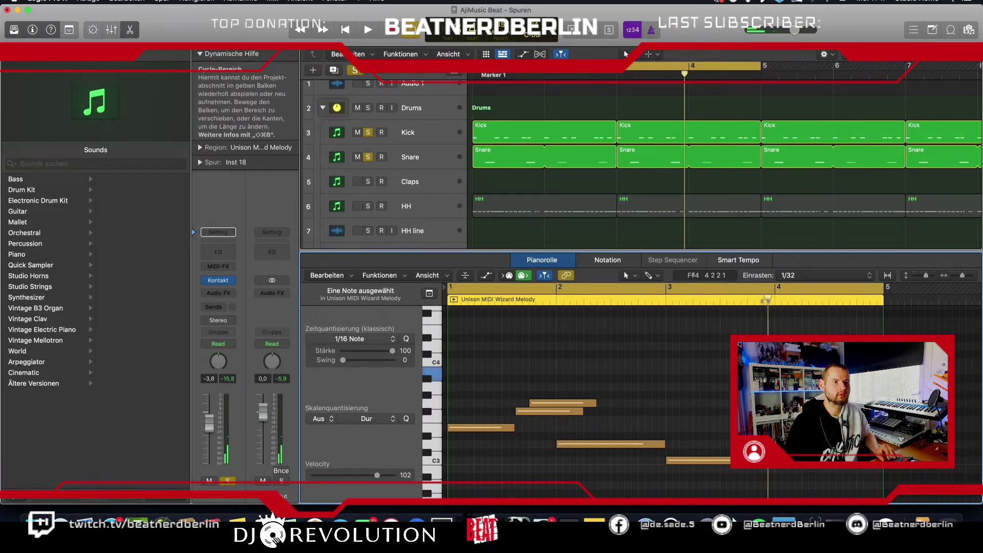
key("space")
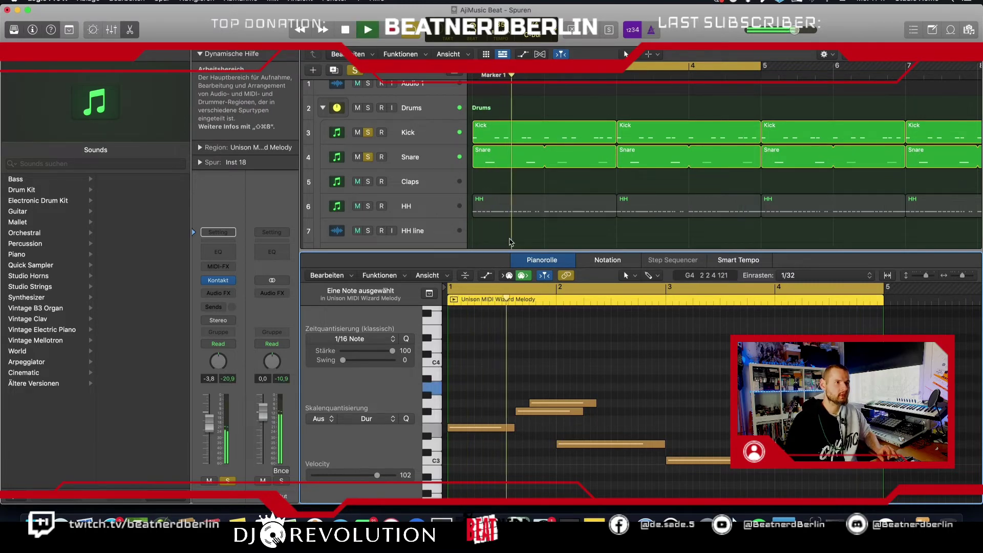
Solo the Inst 16 chord track 22 and play it together with the violin notes.
scroll(510, 242, "down", 15)
key("space")
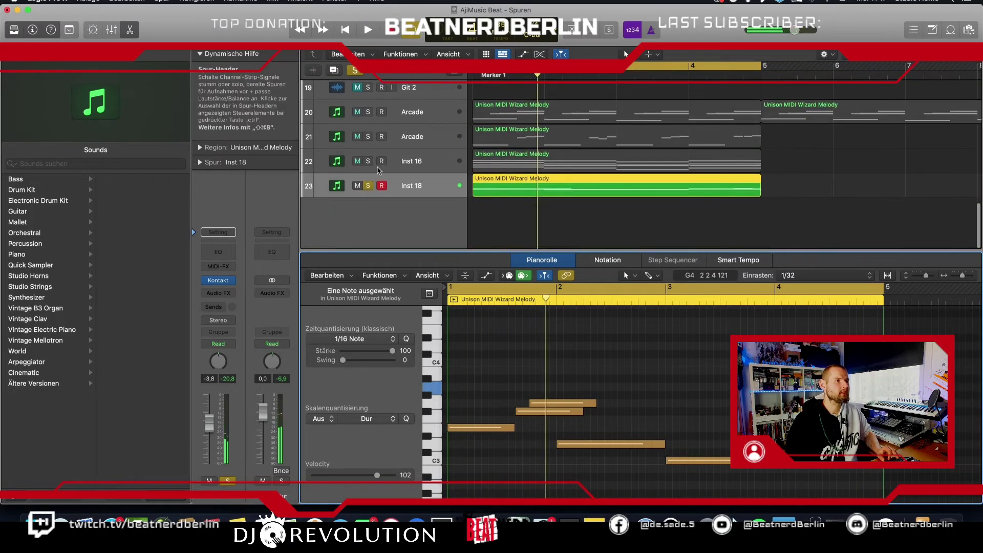
left_click(512, 167)
key("space")
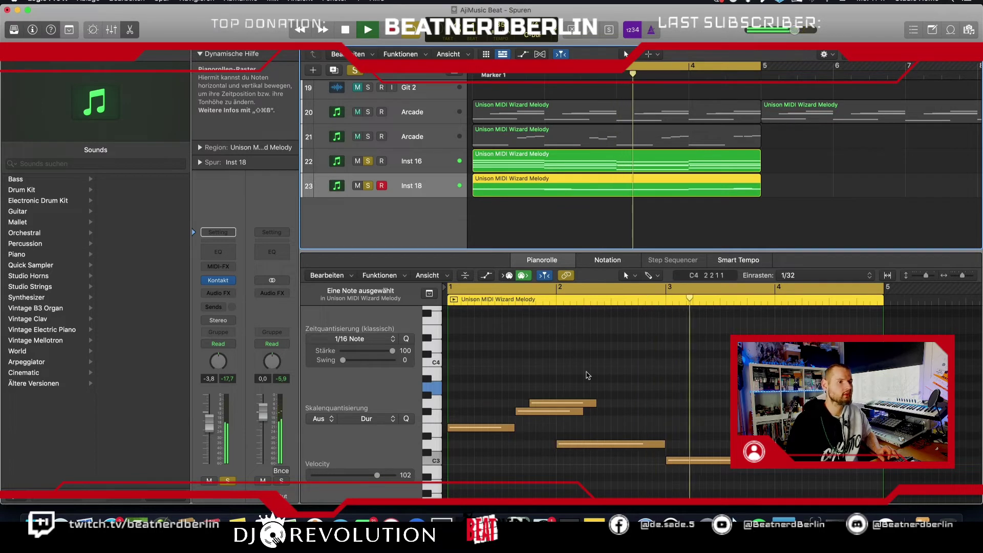
scroll(589, 364, "up", 3)
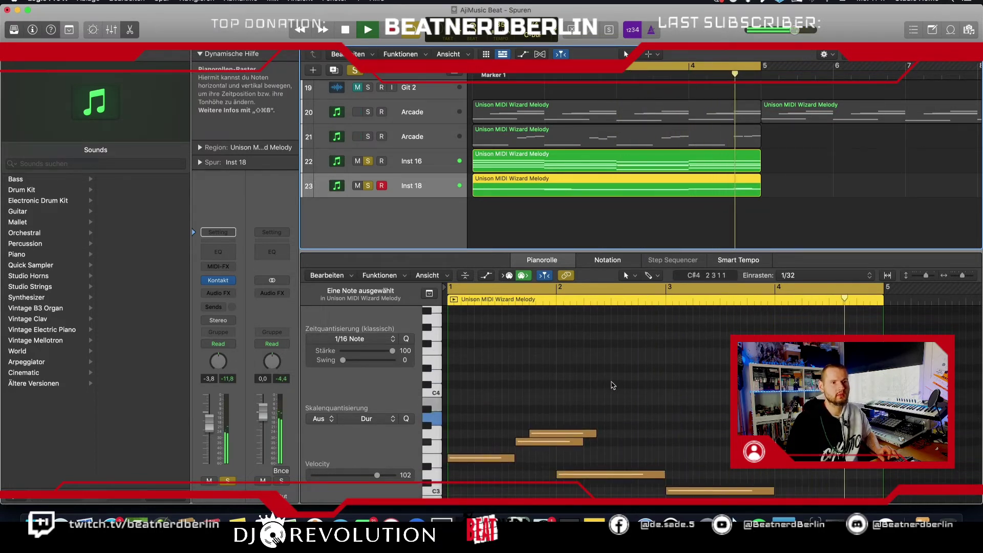
key("space")
Extend the bar 4 violin run with copied notes on A3 and B3, and play it back with the chords.
left_click(877, 412)
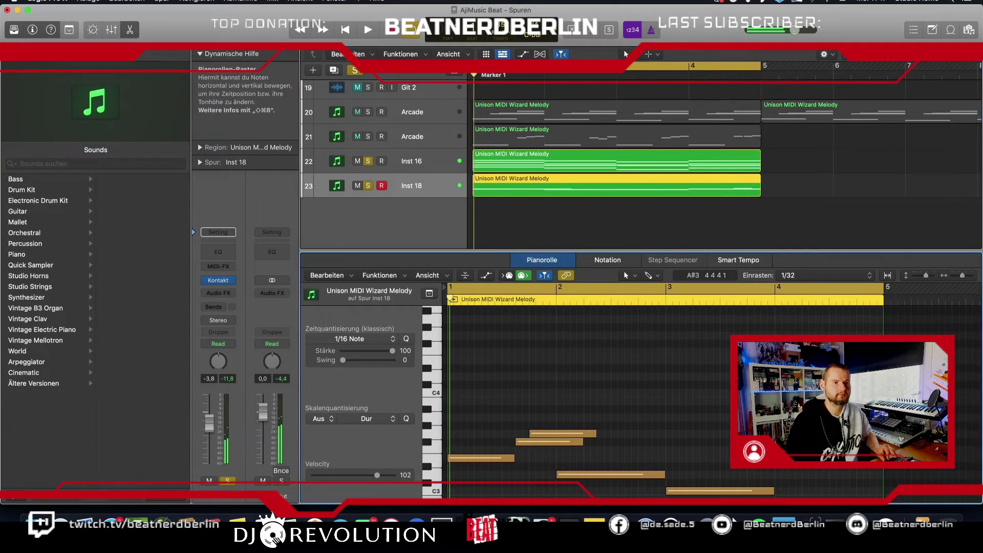
left_click(819, 434)
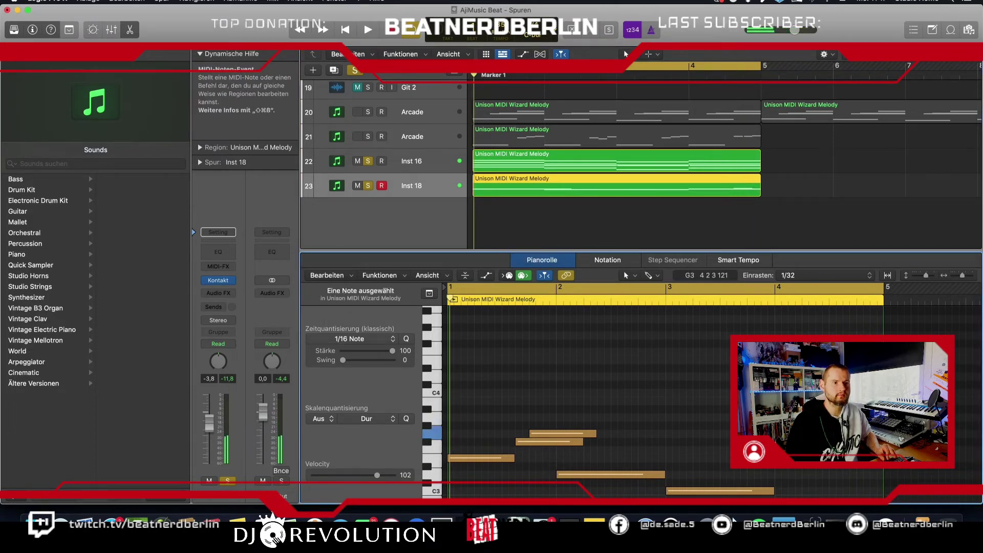
left_click_drag(822, 417, 856, 401)
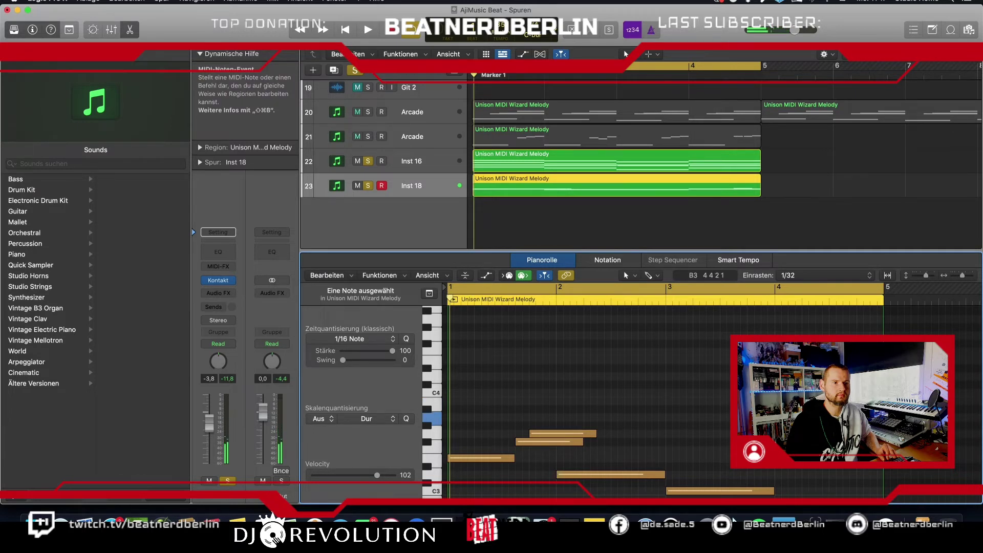
key("space")
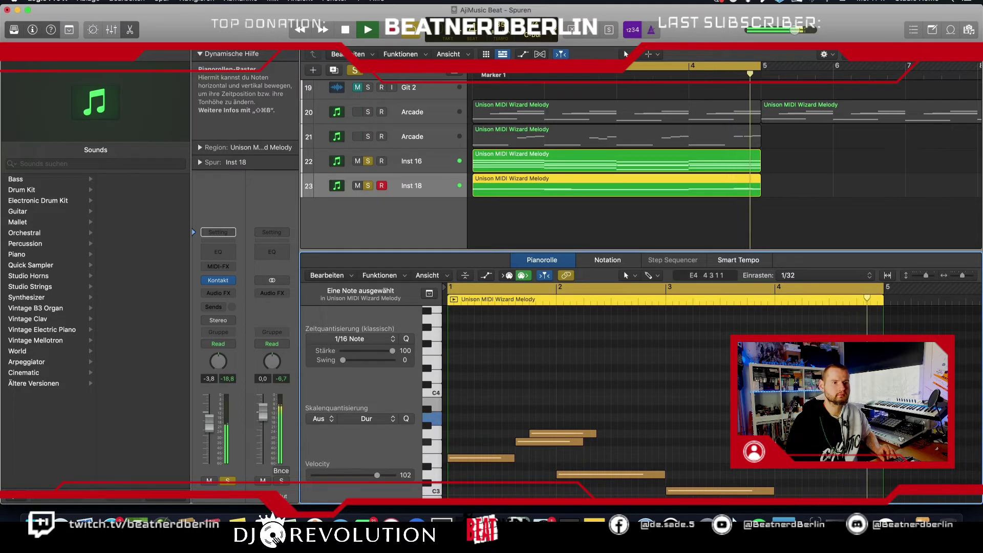
key("space")
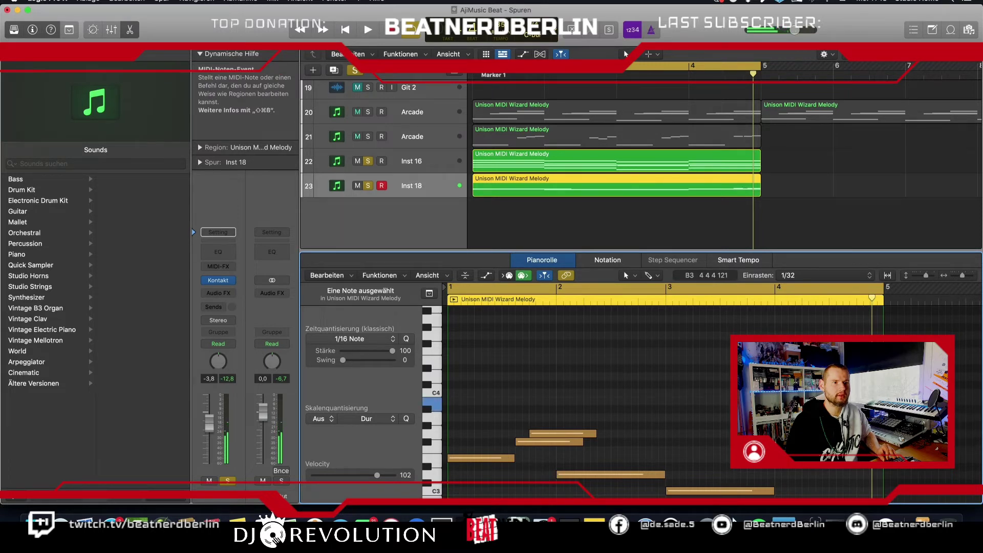
Listen to the end of bar 4 and to the violin phrase from the beginning with the chords.
left_click(803, 302)
key("space")
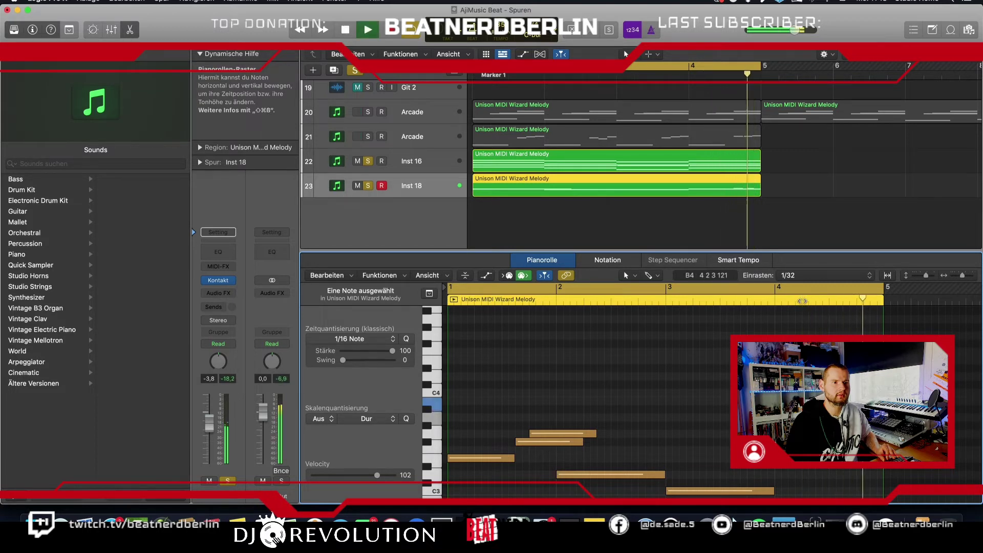
key("space")
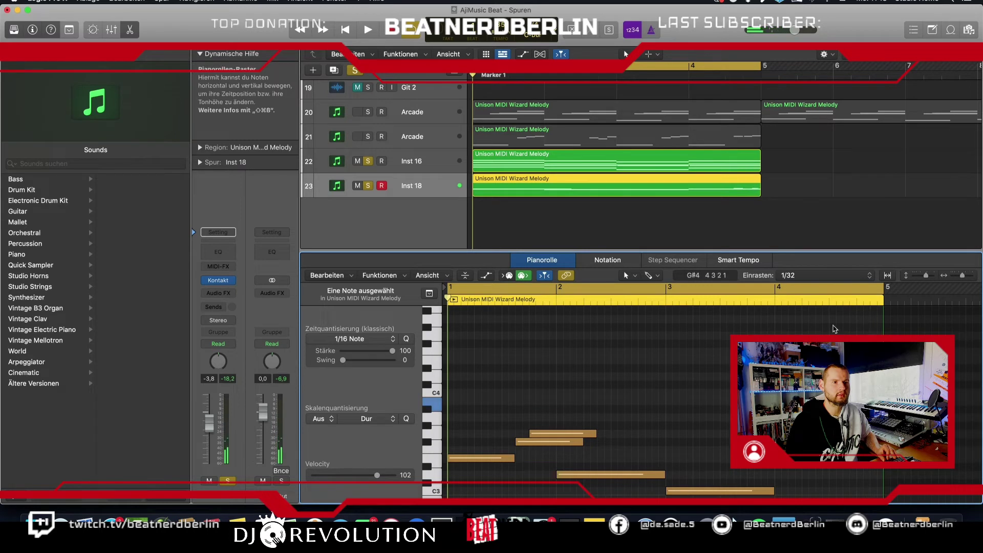
key("space")
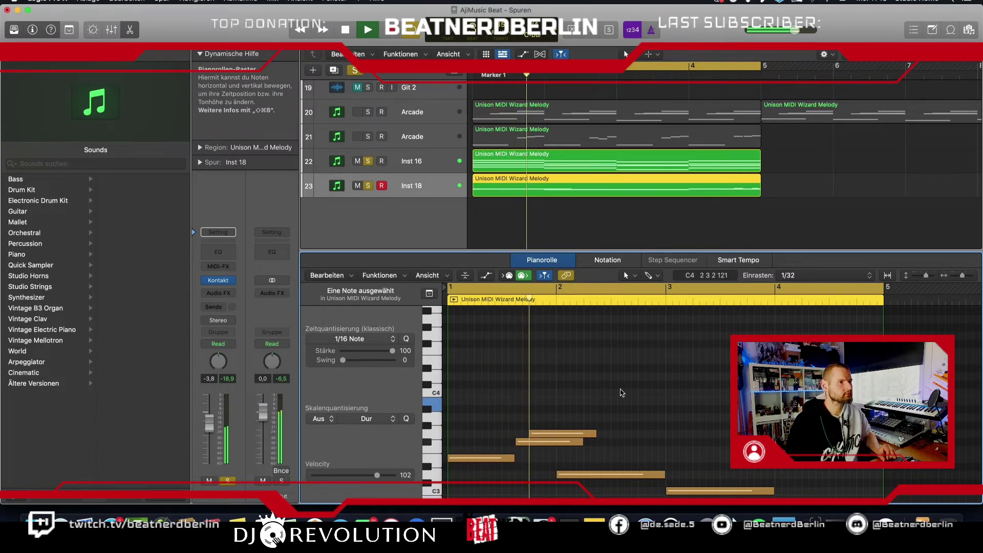
scroll(654, 395, "down", 4)
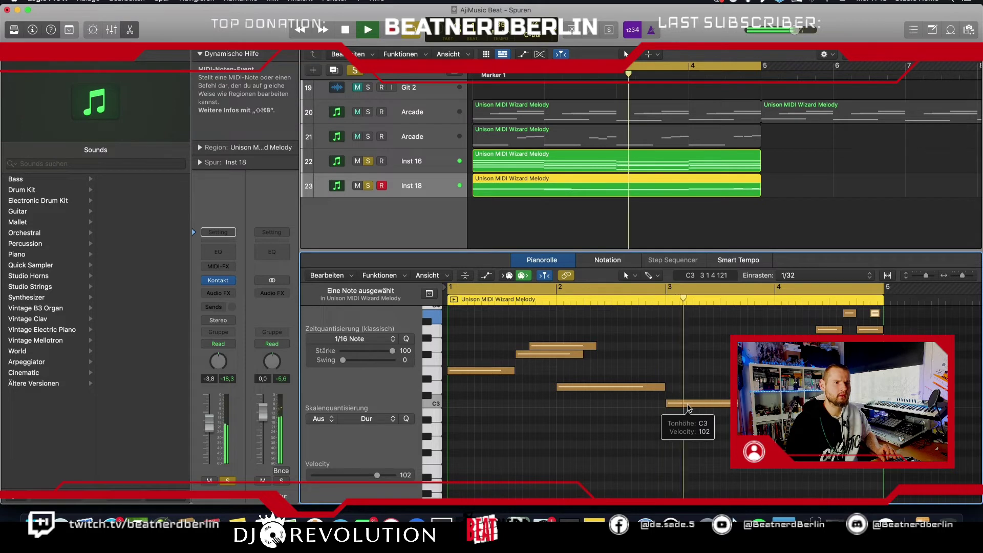
key("space")
Try the bar 3 violin note one semitone lower on B2 and play it back.
left_click_drag(689, 409, 689, 415)
key("space")
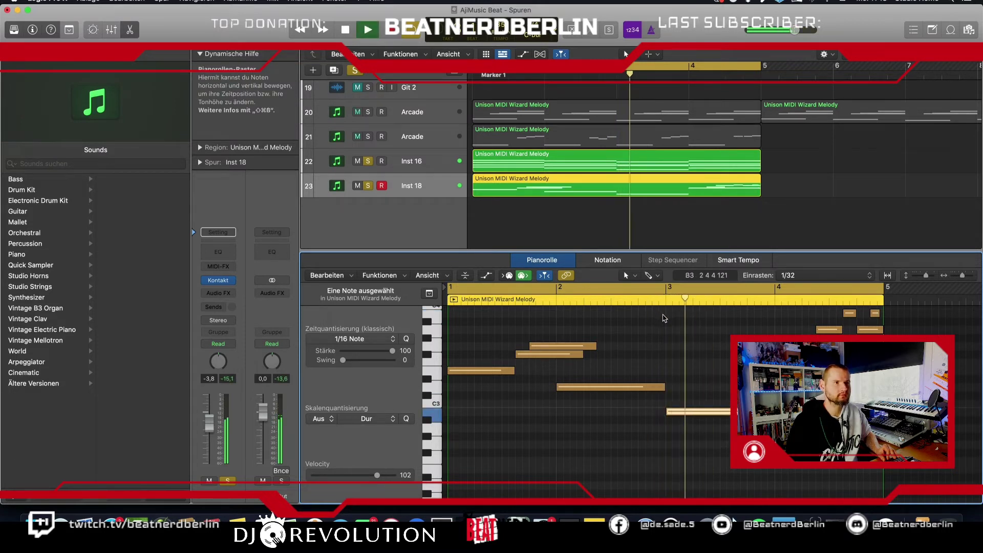
key("space")
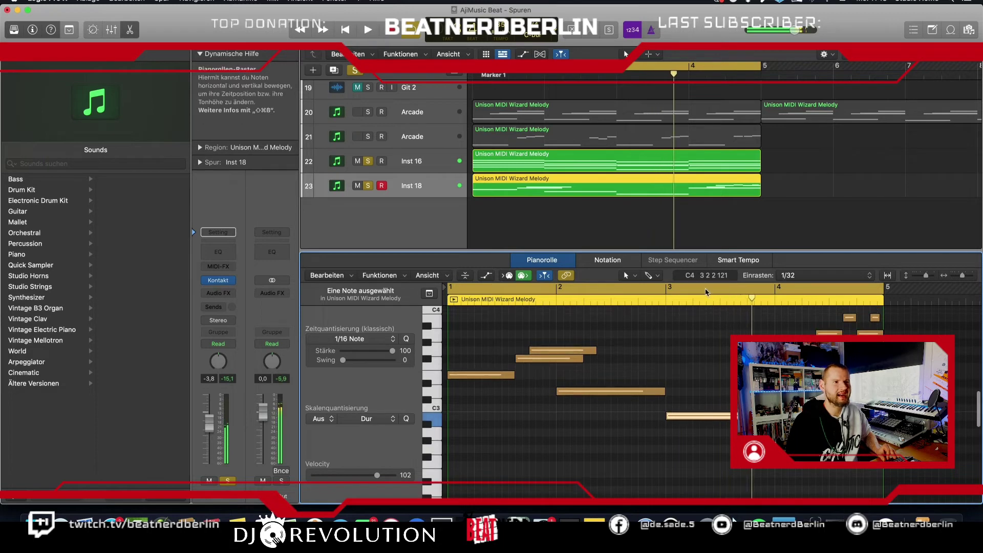
Open the Inst 16 chord region and check its individual chord notes in bar 3.
left_click(657, 162)
scroll(692, 462, "down", 3)
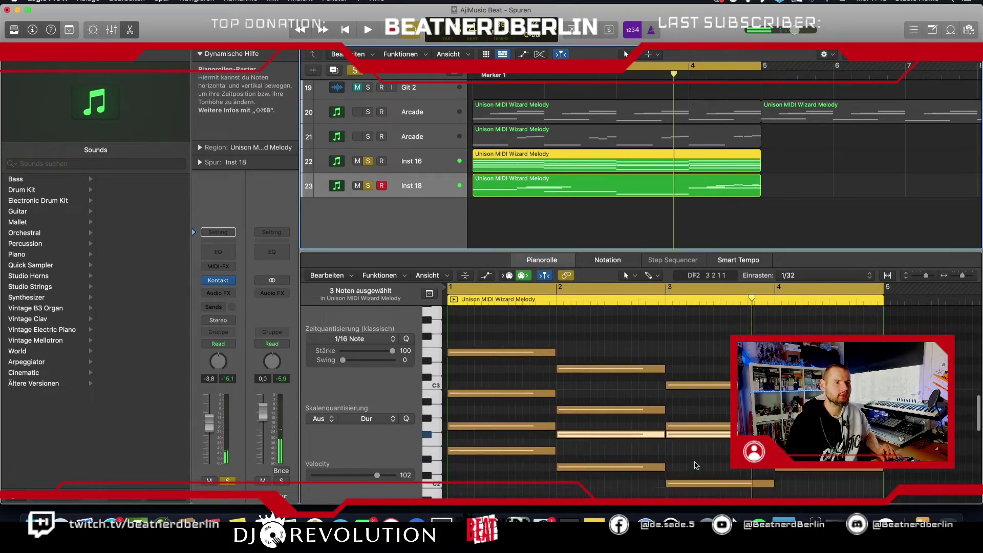
left_click(695, 464)
left_click(696, 482)
left_click(696, 427)
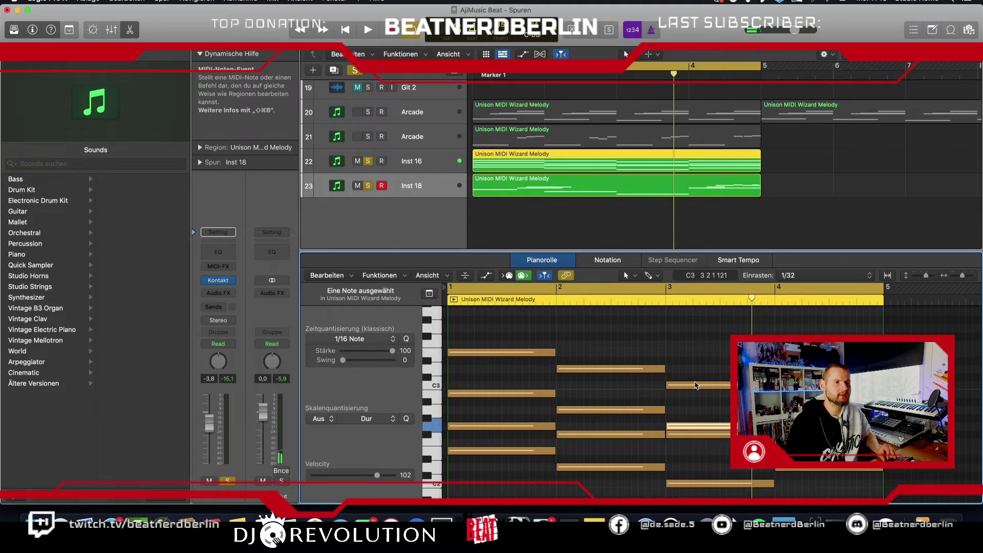
left_click_drag(695, 428, 696, 385)
Reopen the Inst 18 violin region and raise its bar 3 note to E3.
left_click(662, 190)
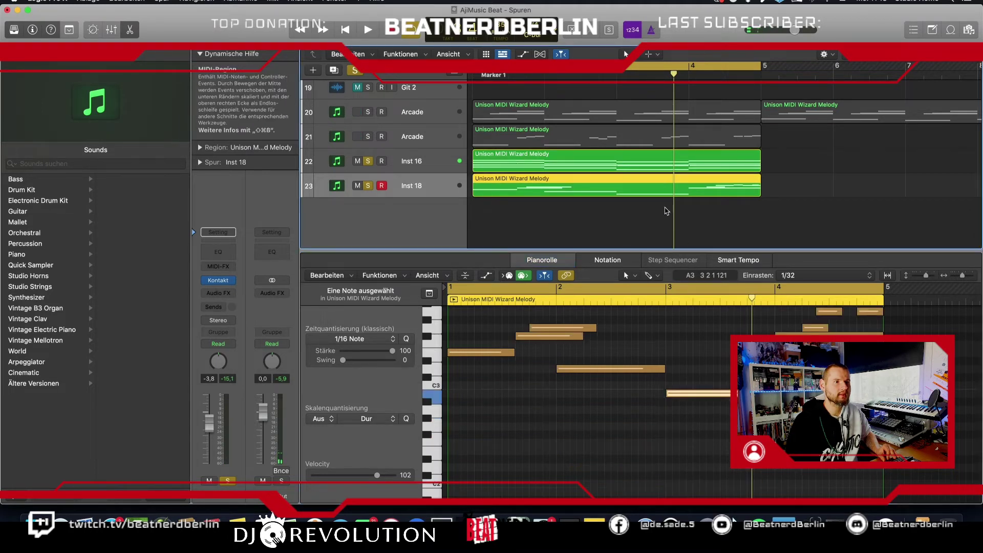
left_click(718, 393)
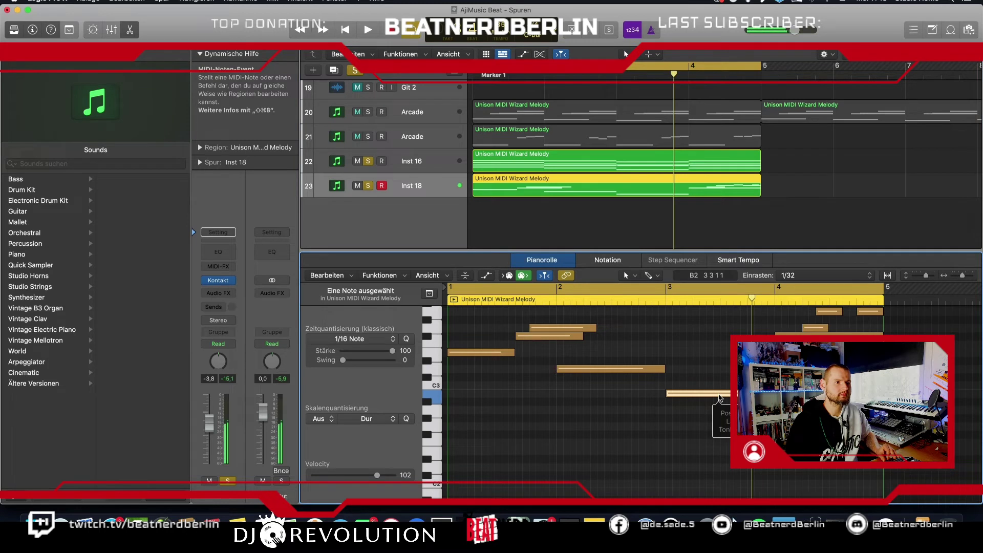
mouse_move(719, 397)
left_mouse_down()
mouse_move(720, 374)
mouse_move(720, 386)
left_mouse_up()
scroll(716, 397, "up", 3)
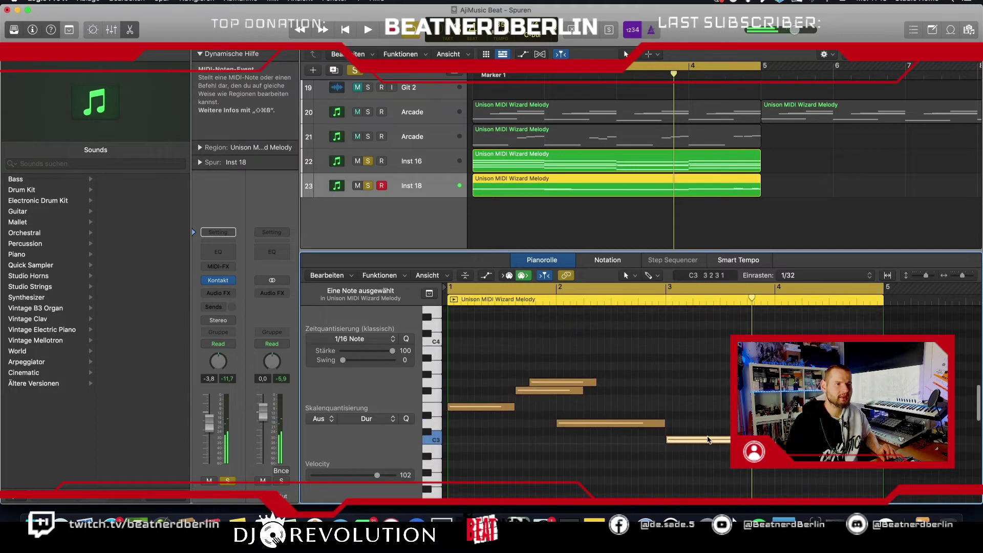
left_click_drag(709, 436, 709, 404)
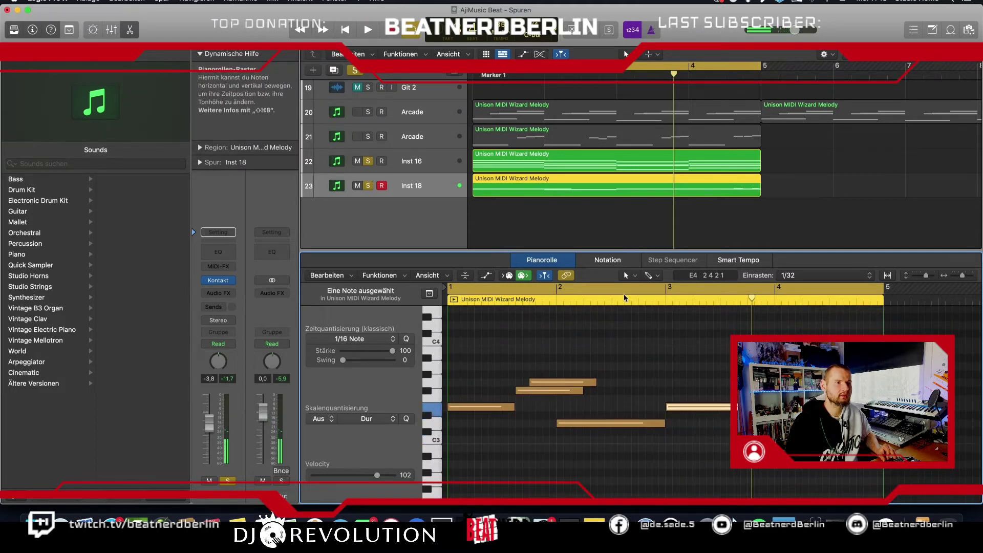
Play back the opening violin phrase, and shorten its F#3 note to the start of G3 and its G3 note to bar 2.
left_click(624, 293)
key("space")
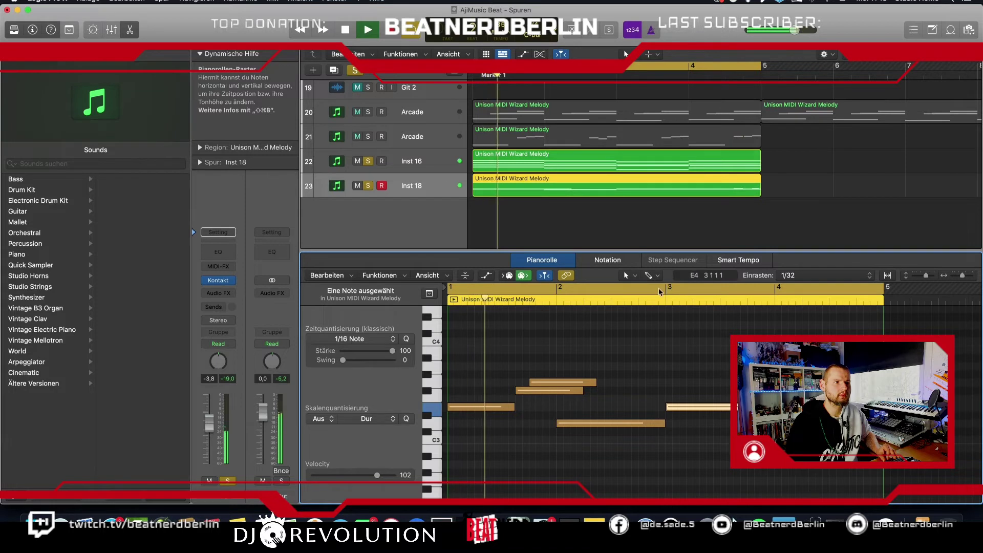
key("space")
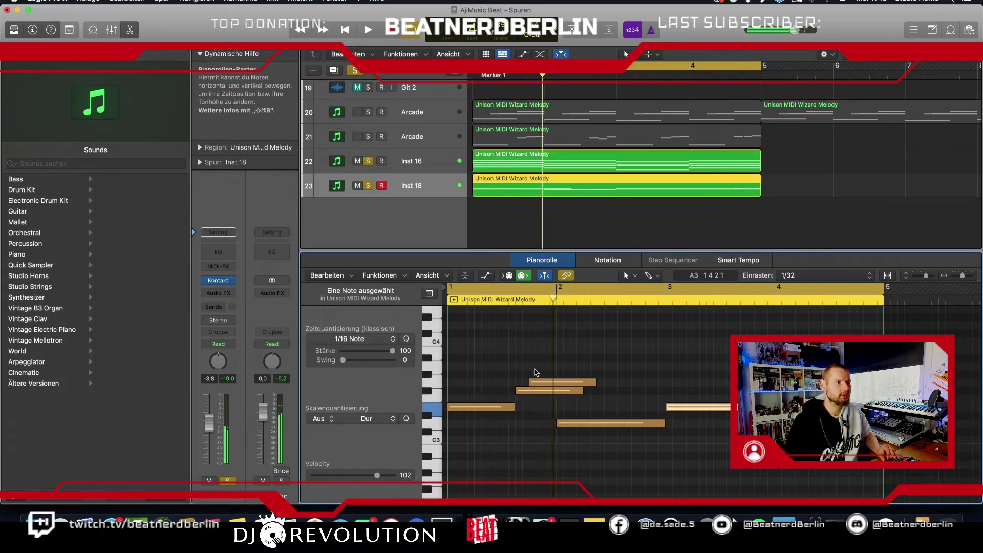
key("space")
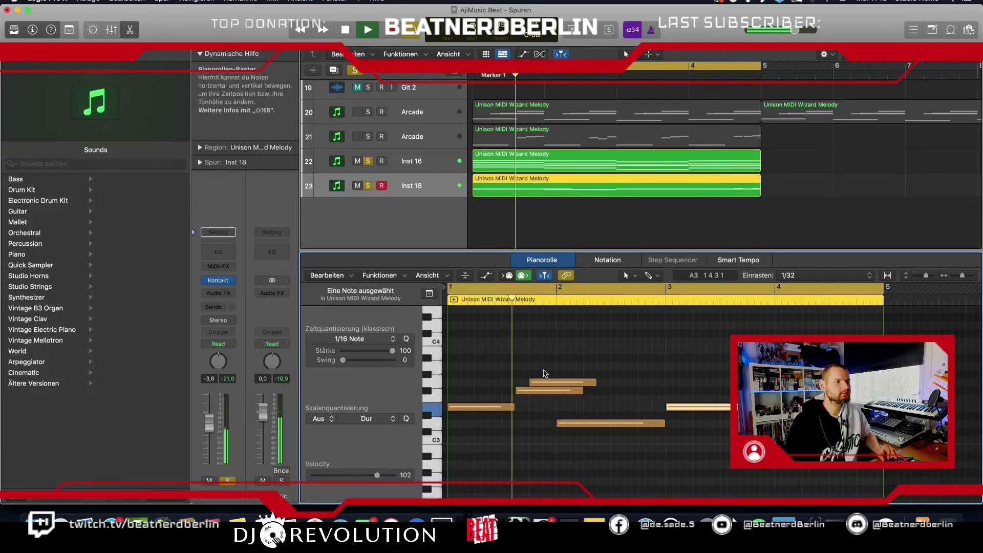
key("space")
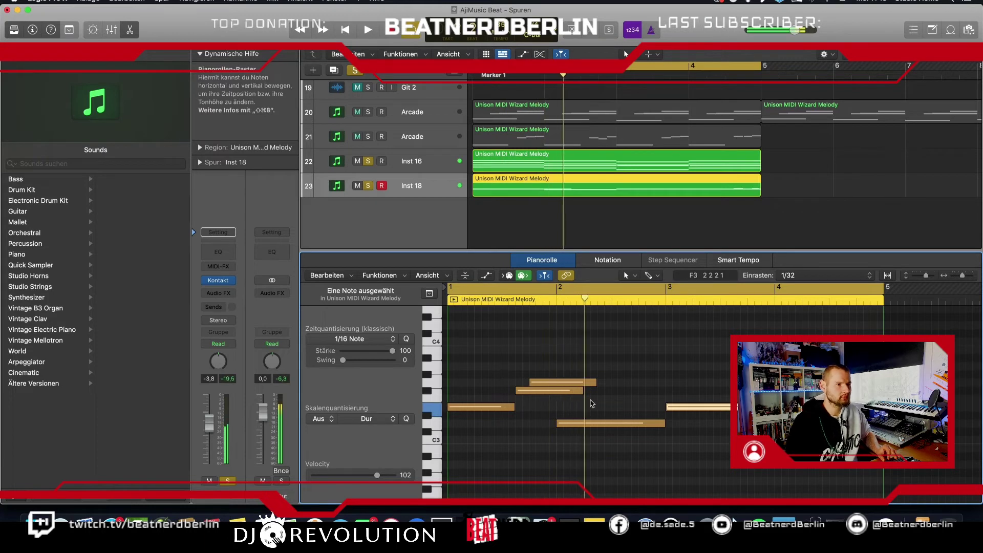
left_click_drag(582, 391, 527, 391)
left_click_drag(594, 382, 555, 382)
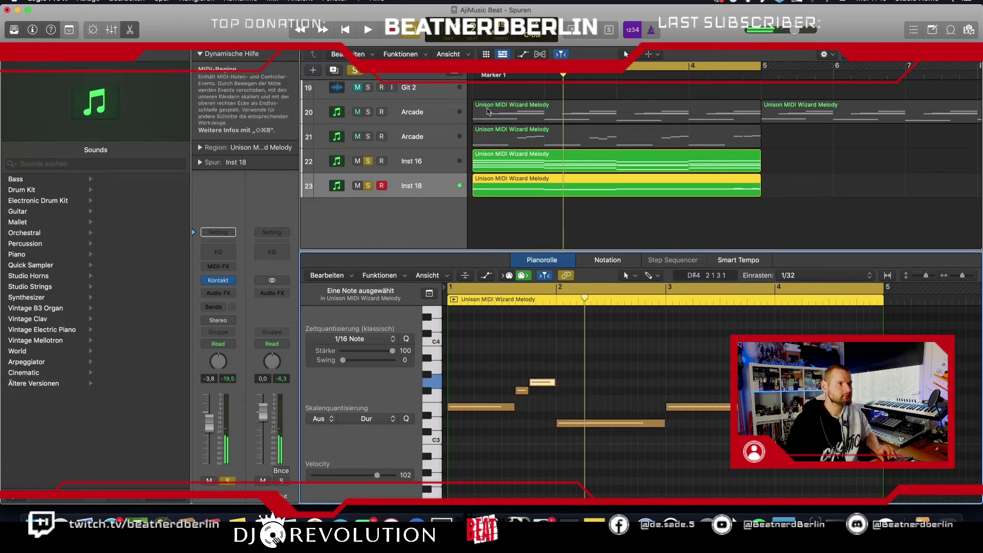
Solo both Arcade tracks, 20 and 21, and play them with the chords and violin.
left_click(368, 111)
left_click(368, 136)
key("space")
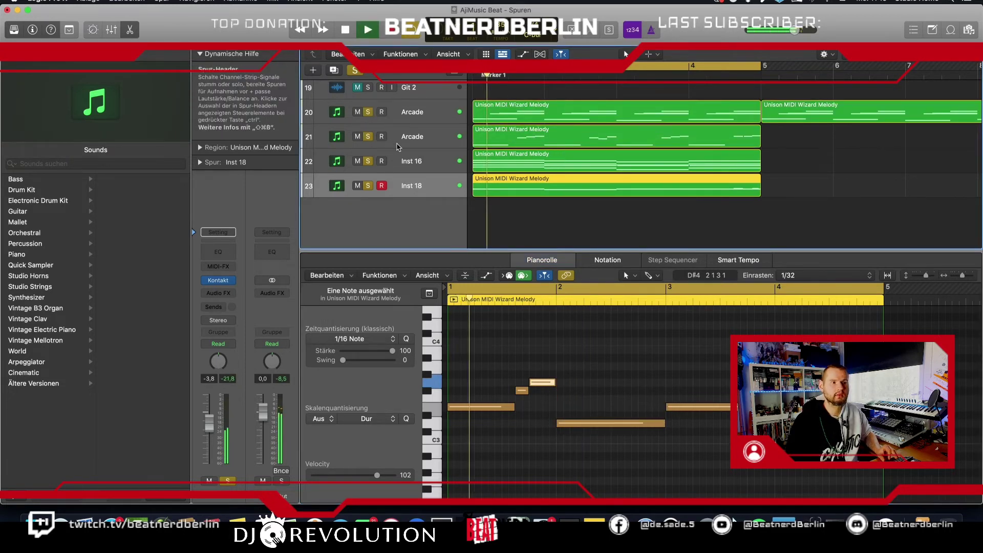
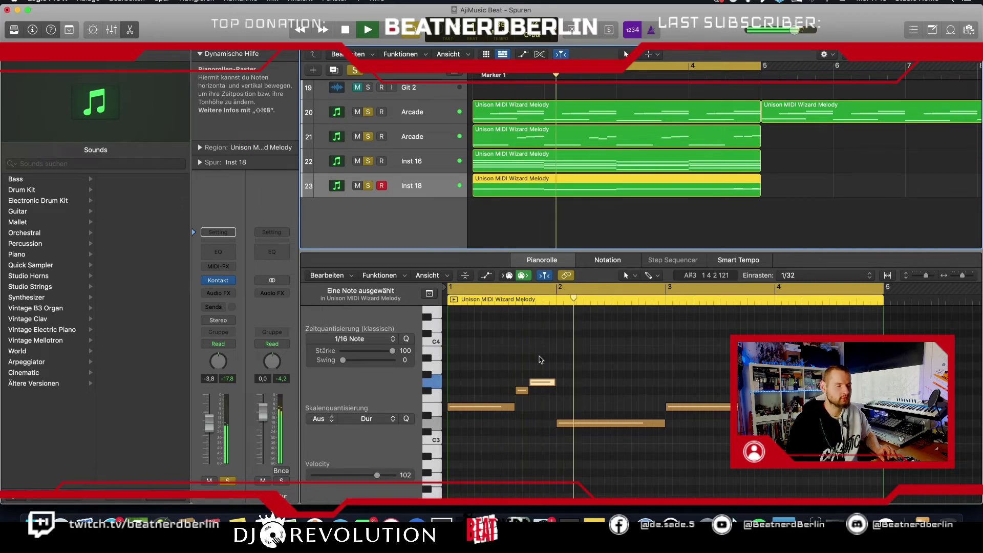
Raise the violin's bar 2 note an octave to D4 and its bar 3 note an octave to E4, and play the result.
key("space")
left_click(575, 423)
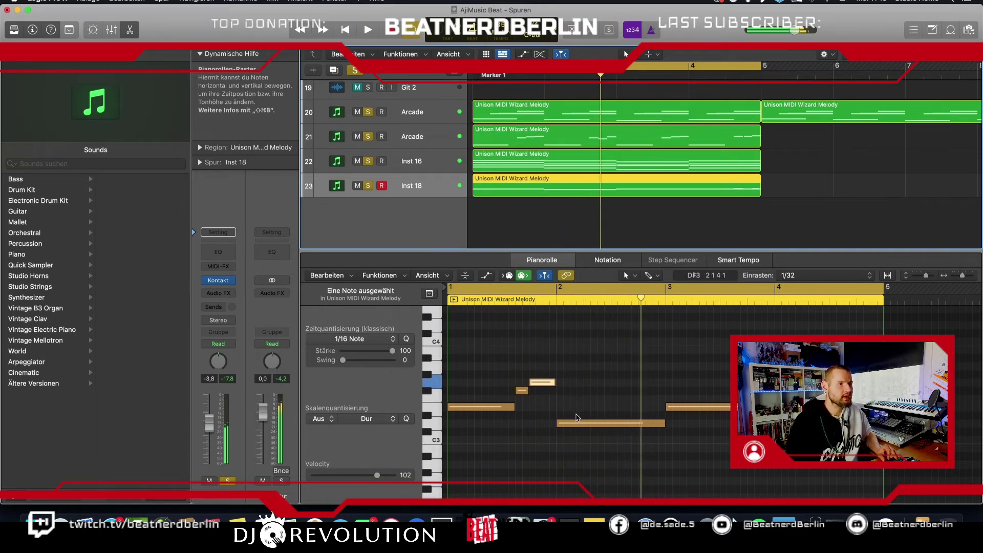
left_click_drag(575, 423, 576, 331)
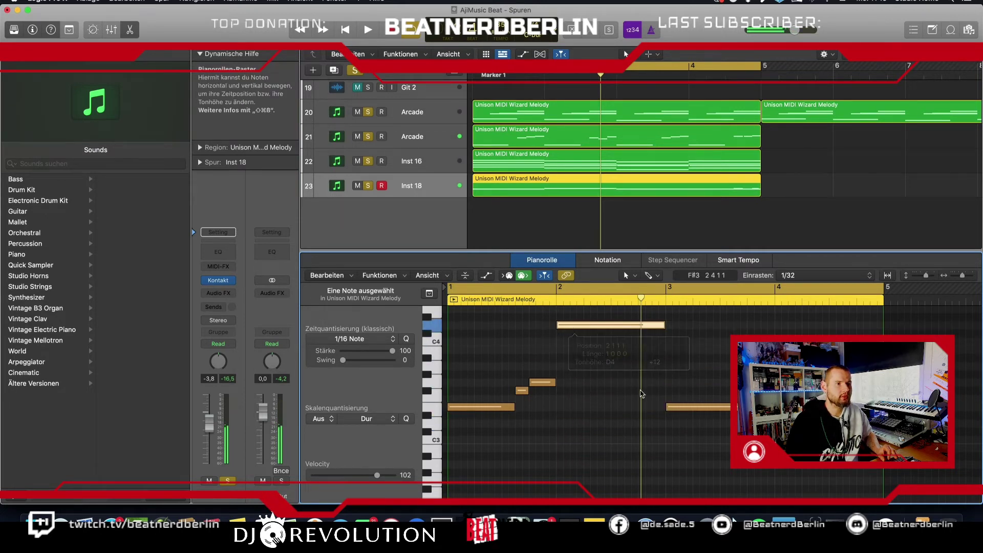
scroll(676, 406, "up", 3)
left_click_drag(679, 458, 690, 366)
key("space")
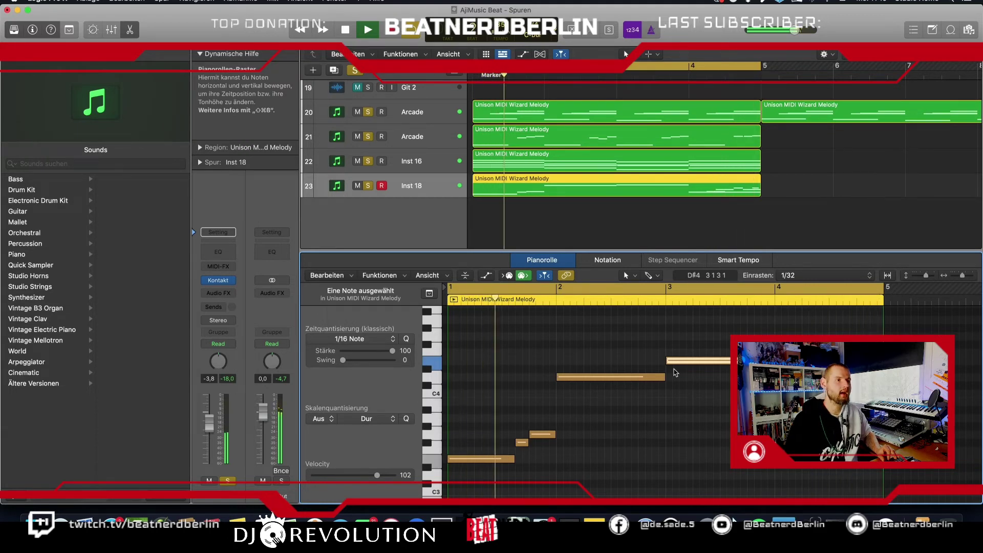
Raise the Kick track's volume to -8.6 dB while the beat plays, and stop playback.
key("e")
scroll(670, 363, "up", 1)
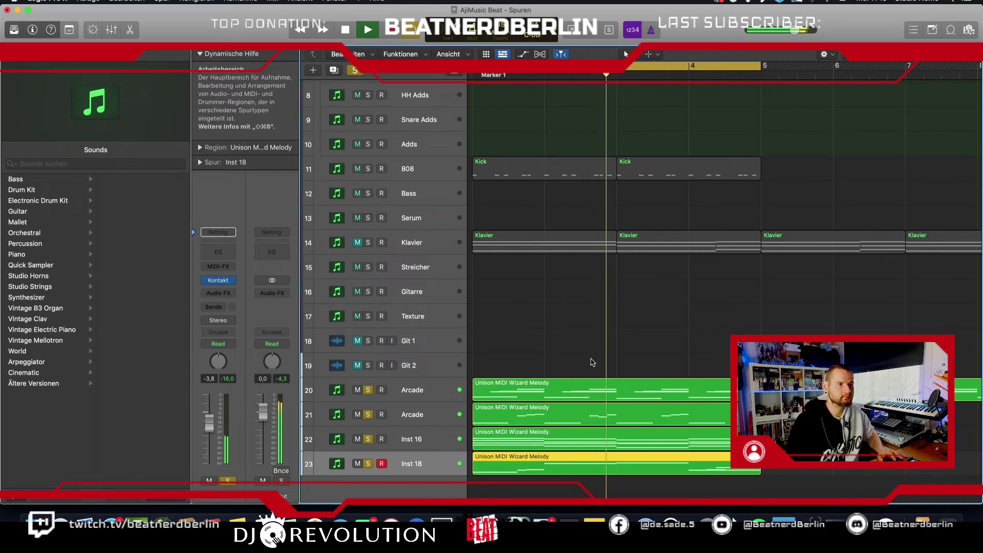
scroll(563, 321, "up", 5)
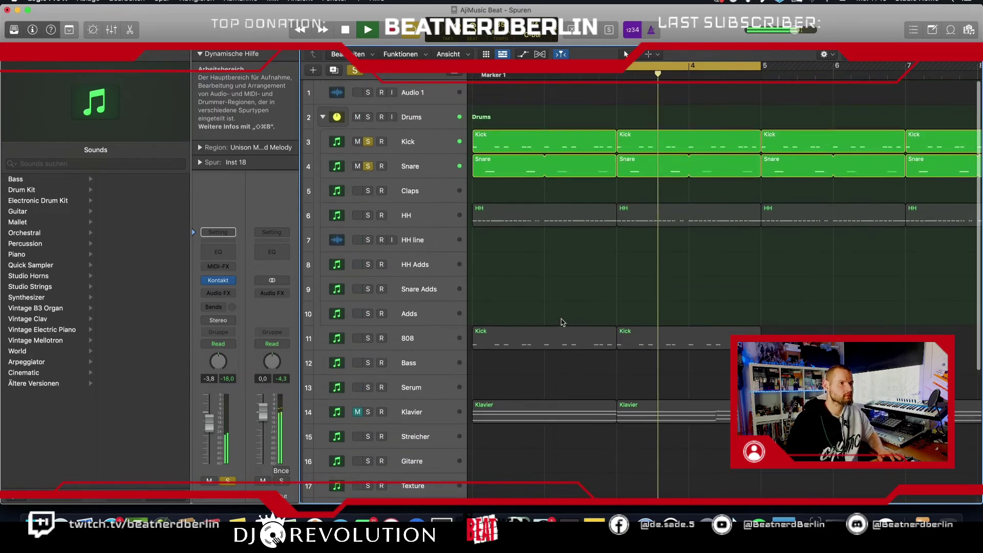
left_click(435, 141)
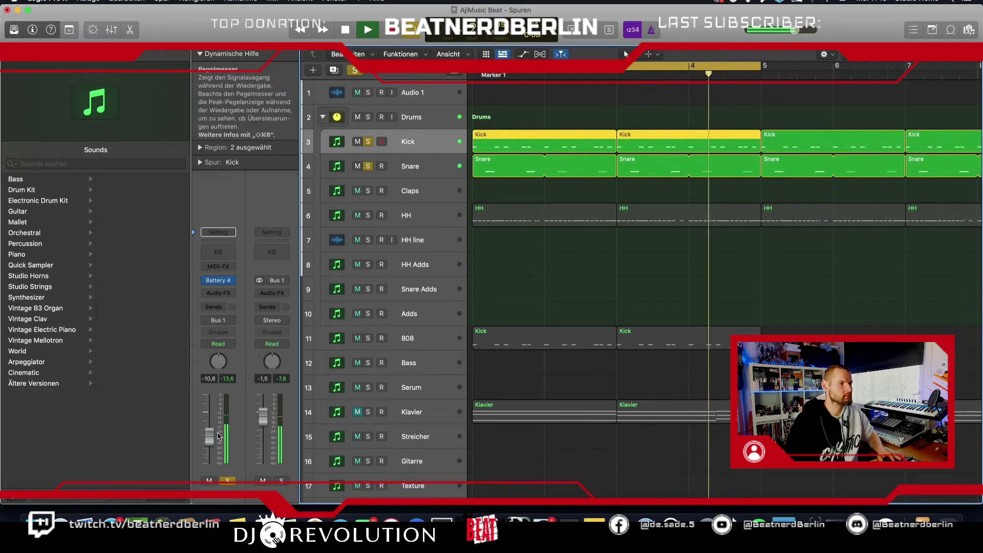
scroll(503, 295, "down", 5)
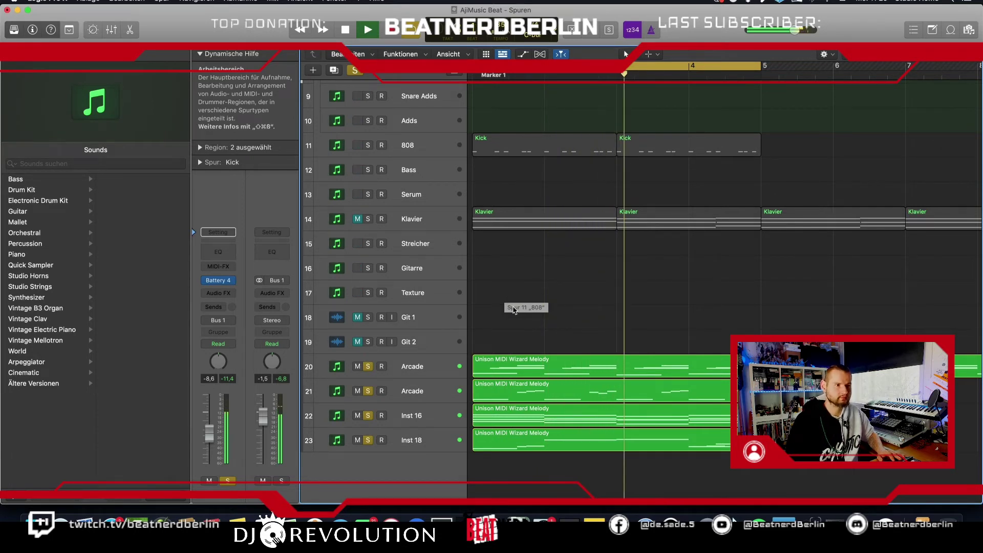
key("space")
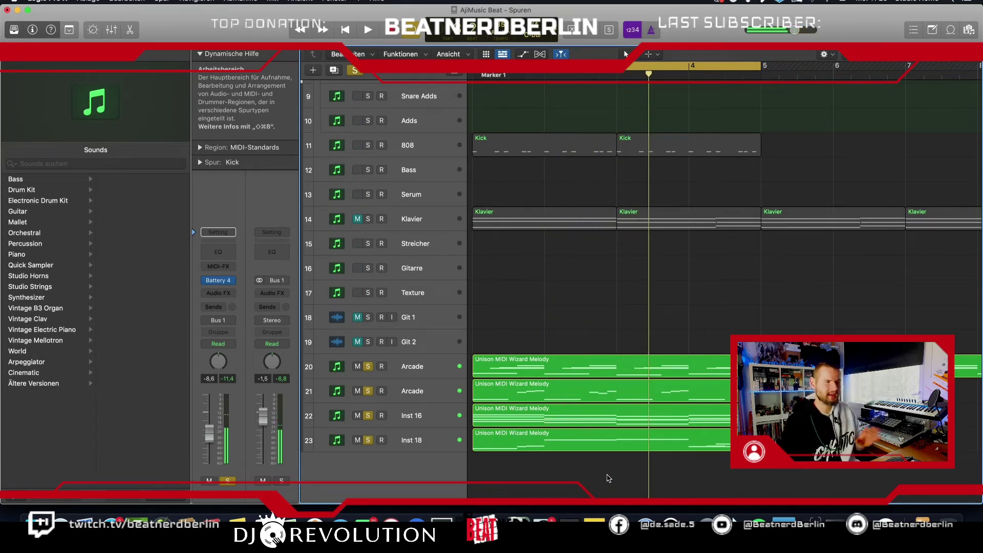
Rename tracks 20 to 23 as Git 1, Git 2, Strings and Geige Lead.
left_click(612, 457)
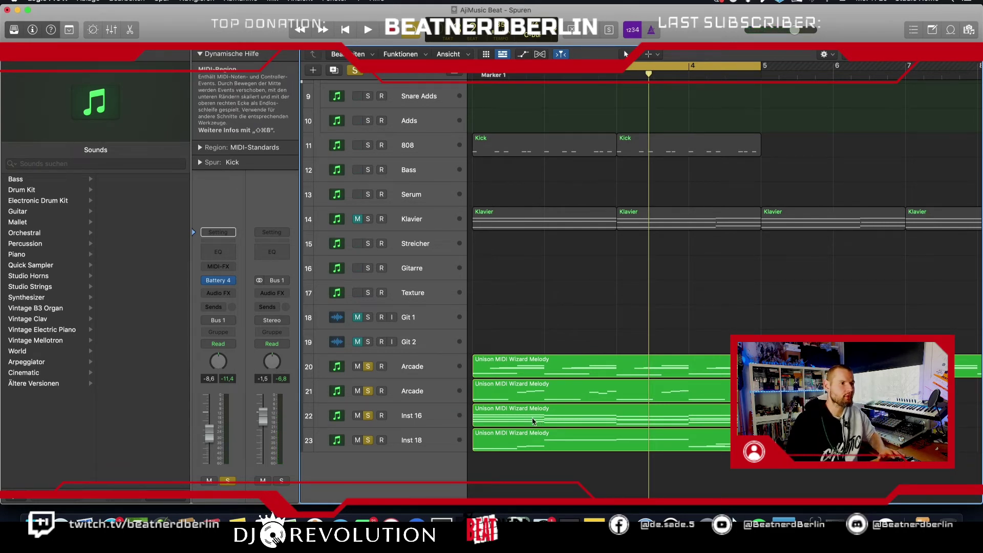
left_click(414, 368)
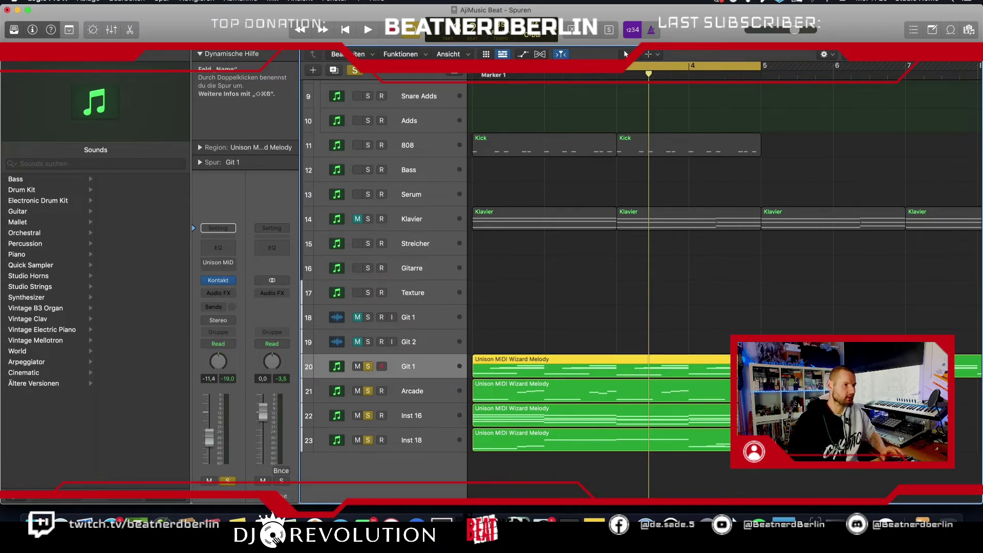
double_click(419, 391)
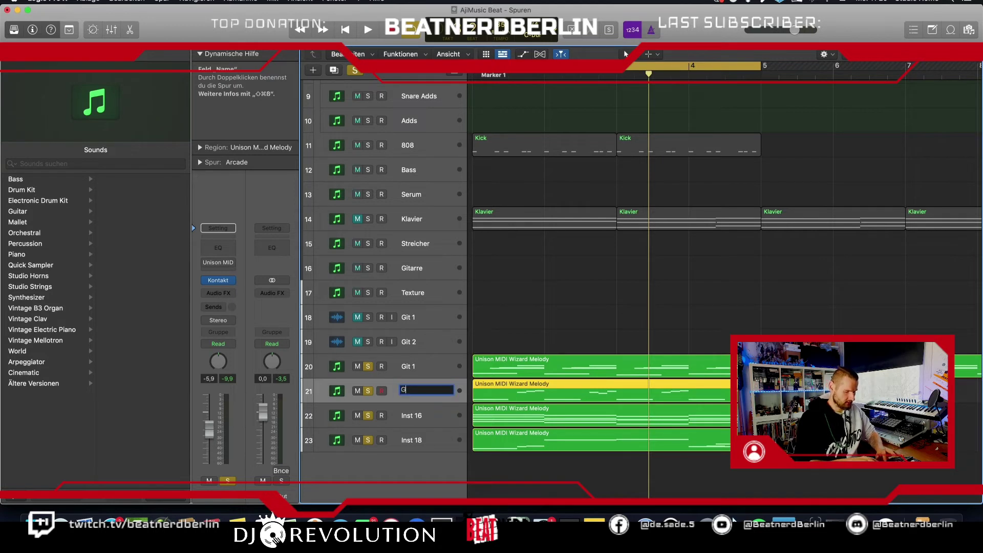
double_click(419, 415)
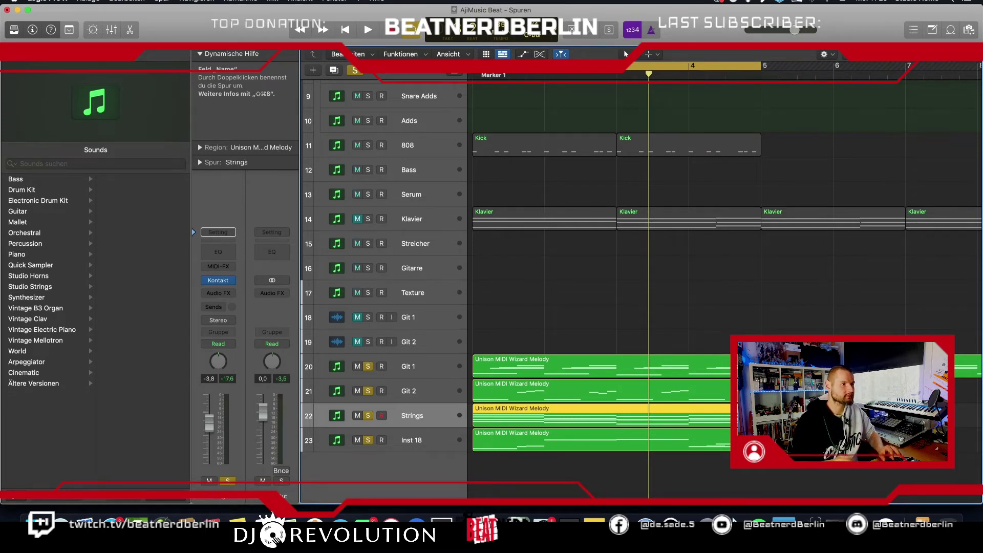
double_click(411, 442)
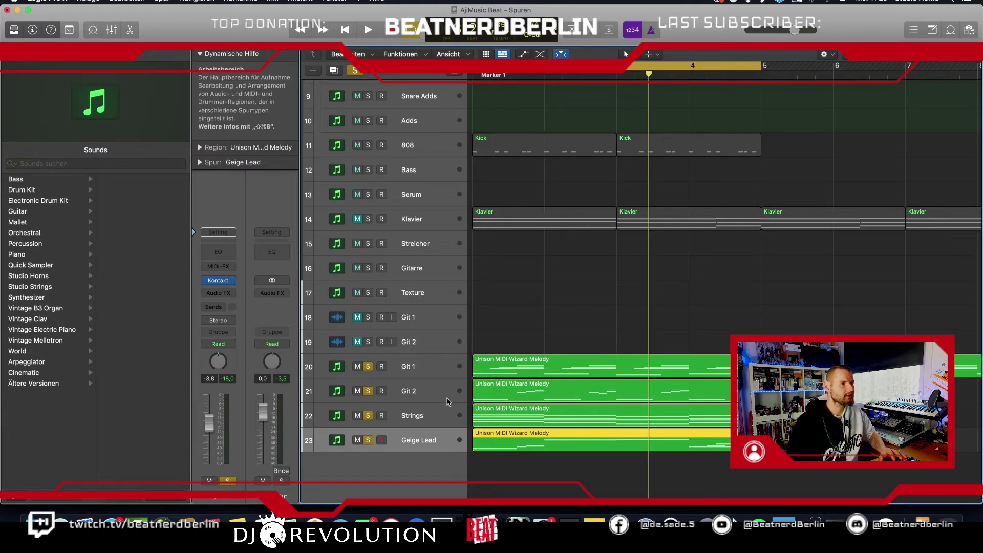
Leave only the Strings track soloed among the melody tracks and play its chords briefly.
left_click(367, 415)
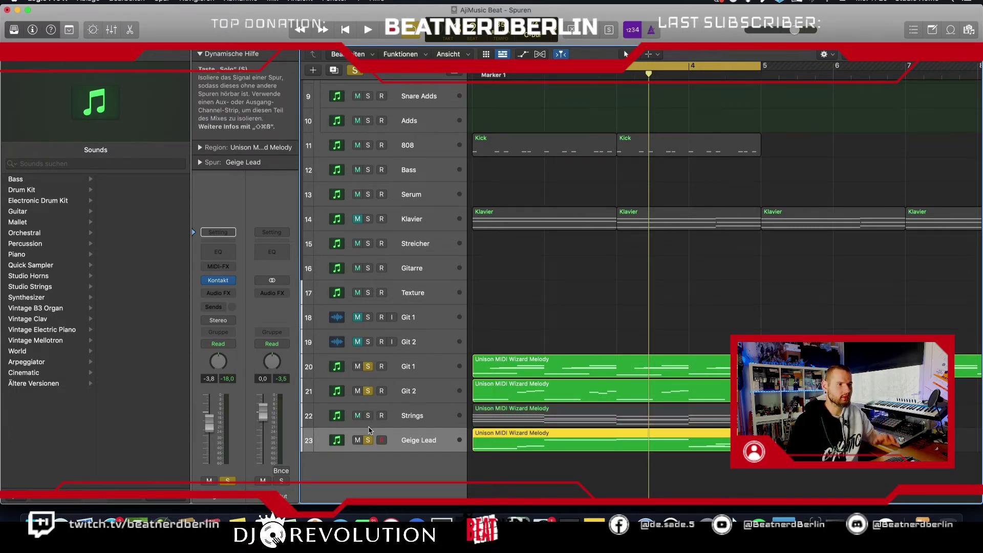
left_click(368, 438)
left_click(375, 418)
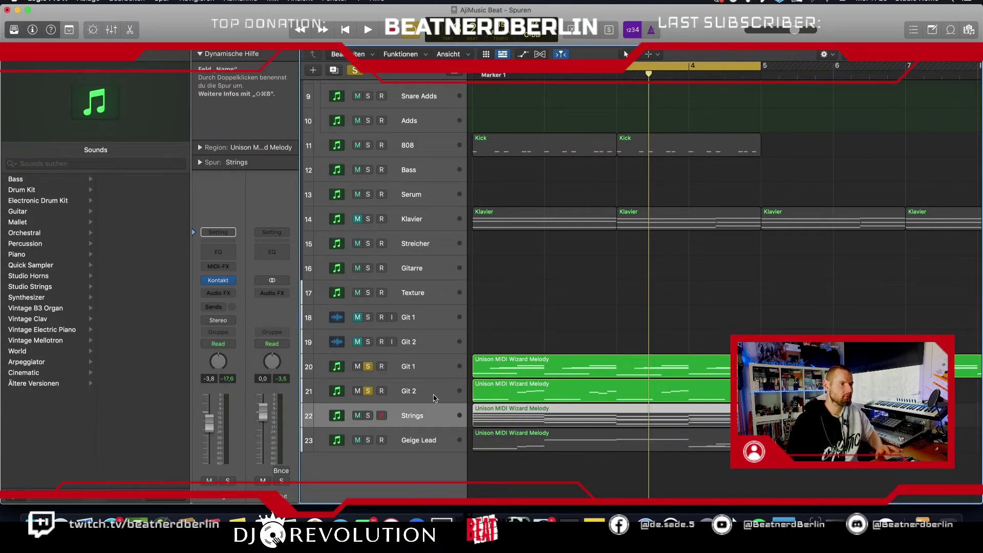
left_click(368, 415)
left_click(368, 391)
left_click(368, 366)
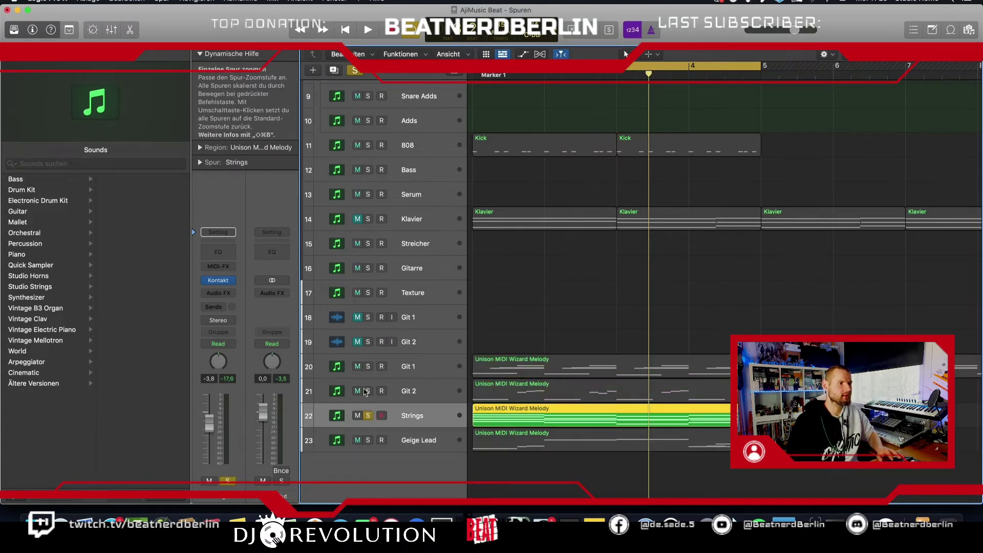
key("space")
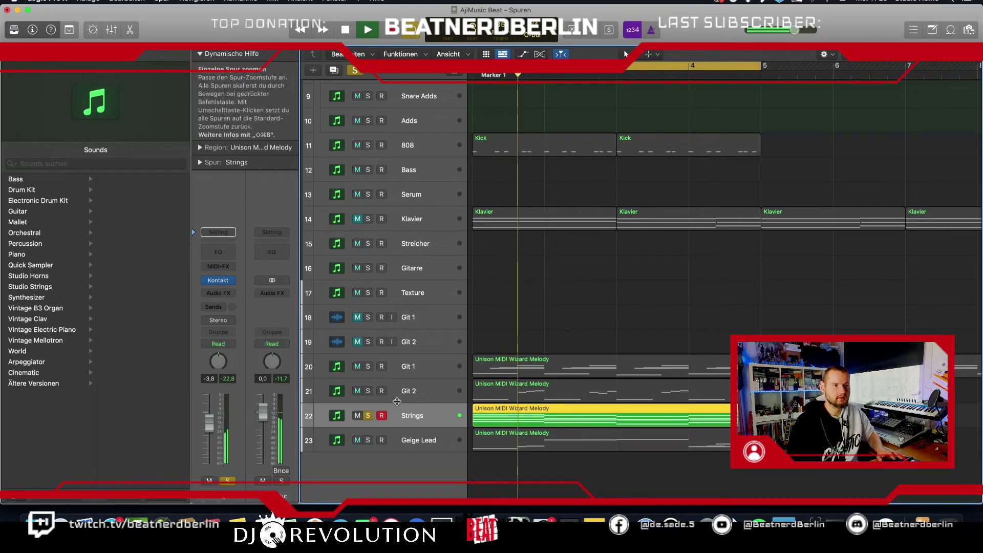
key("space")
Shorten all chord notes in the Strings region to half a bar each and play them back.
double_click(695, 421)
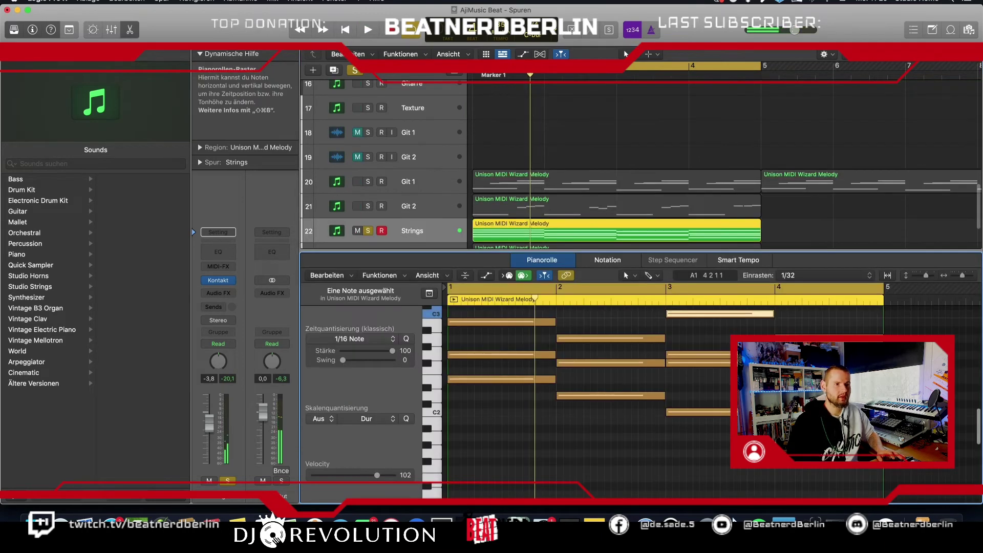
scroll(804, 435, "up", 3)
mouse_move(815, 474)
left_mouse_down()
mouse_move(547, 333)
mouse_move(501, 330)
left_mouse_up()
key("space")
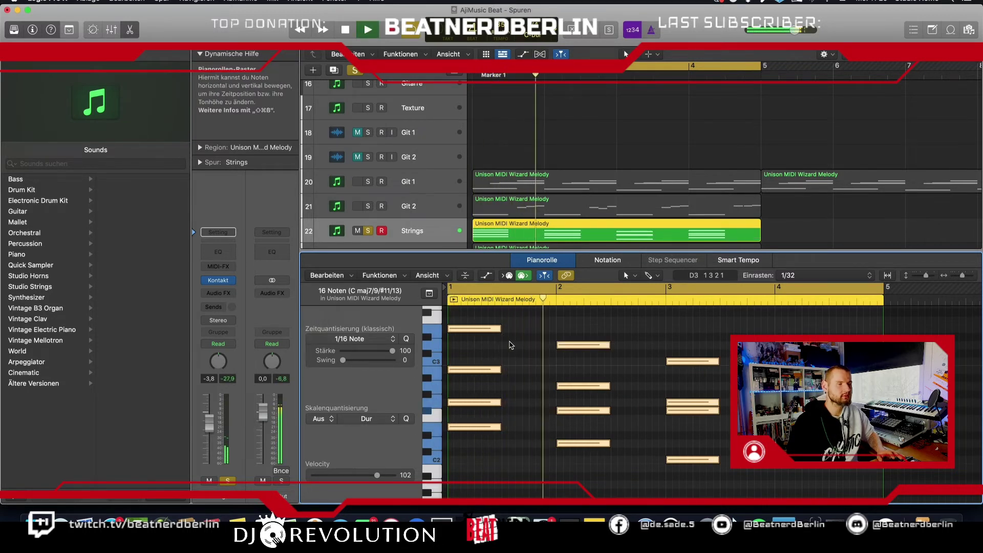
key("space")
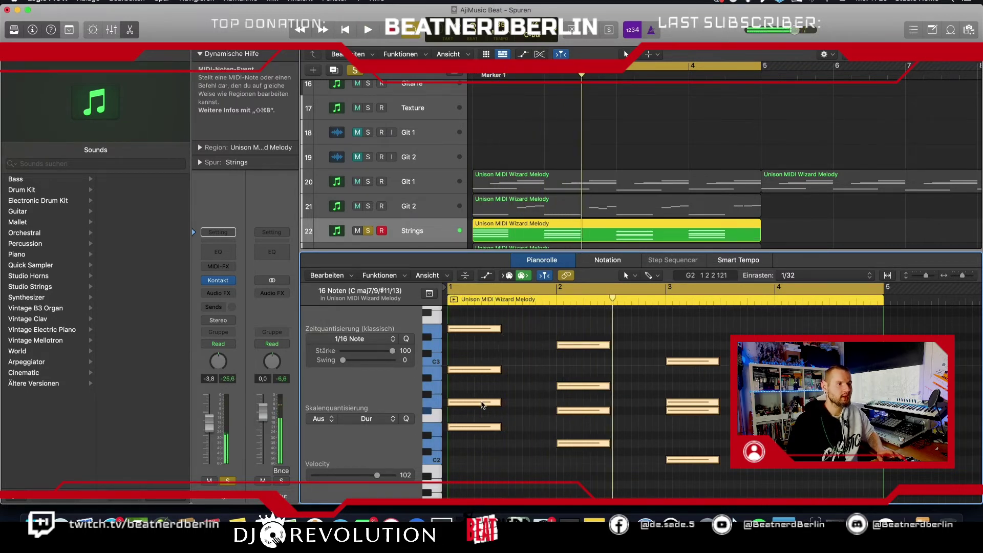
Shift all Strings chord notes half a bar later to beat 3 of their bars and listen to them.
left_click_drag(467, 430, 522, 430)
key("space")
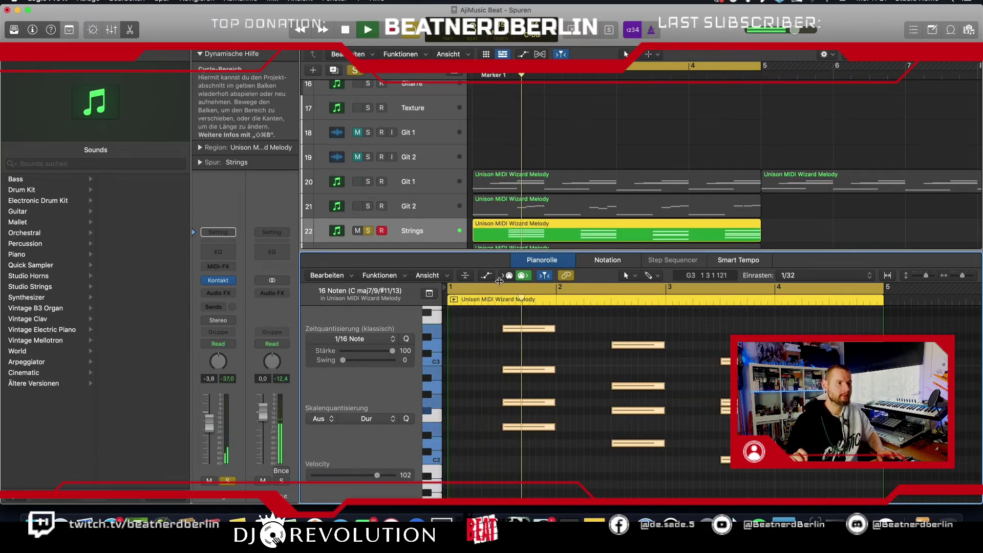
key("space")
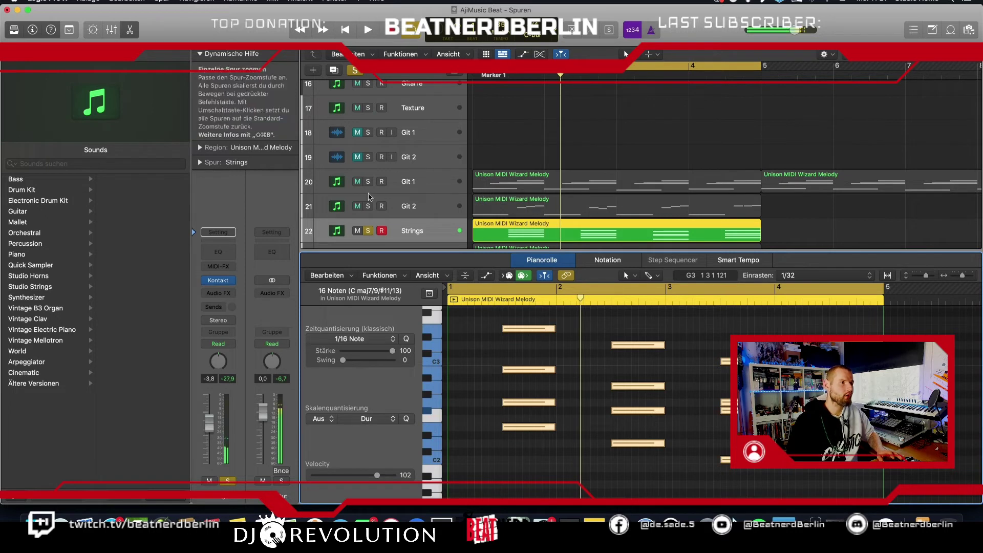
Solo Git 1 and Git 2 along with the Strings, and raise the Strings volume to -1.3 dB during playback.
left_click(368, 203)
left_click(369, 181)
key("space")
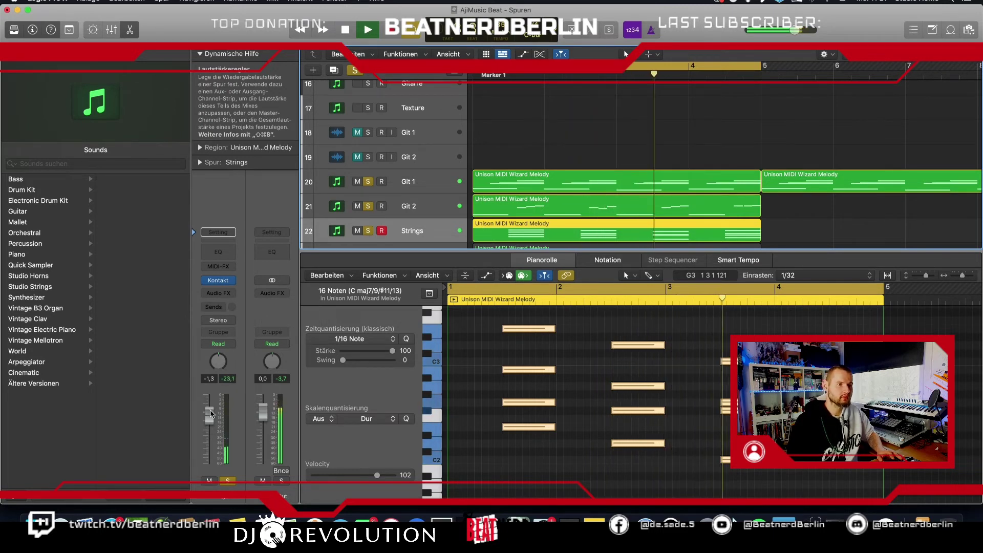
key("space")
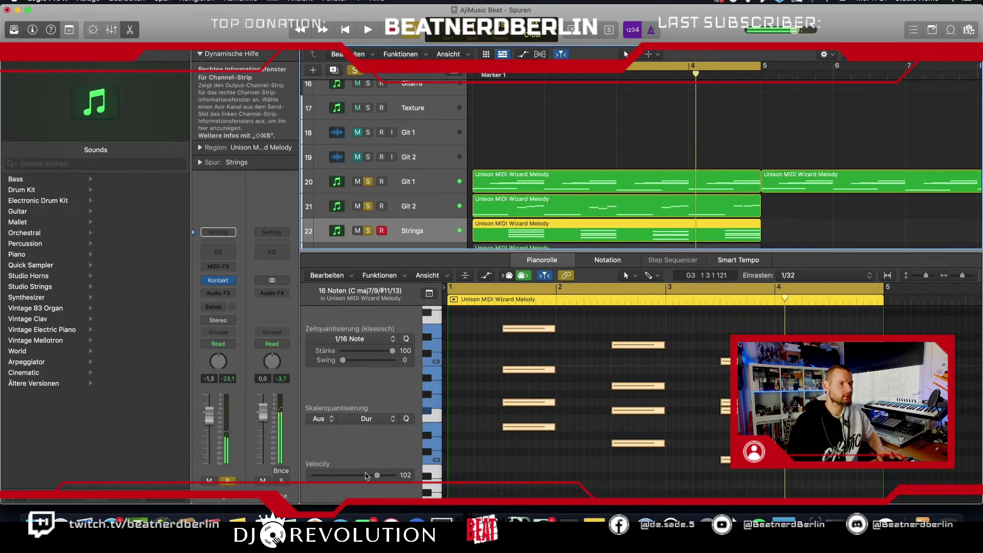
Set all Strings chord notes to velocity 124 and extend their starts back to beat 2 of each bar, checking both changes by playback.
left_click_drag(377, 475, 391, 476)
key("space")
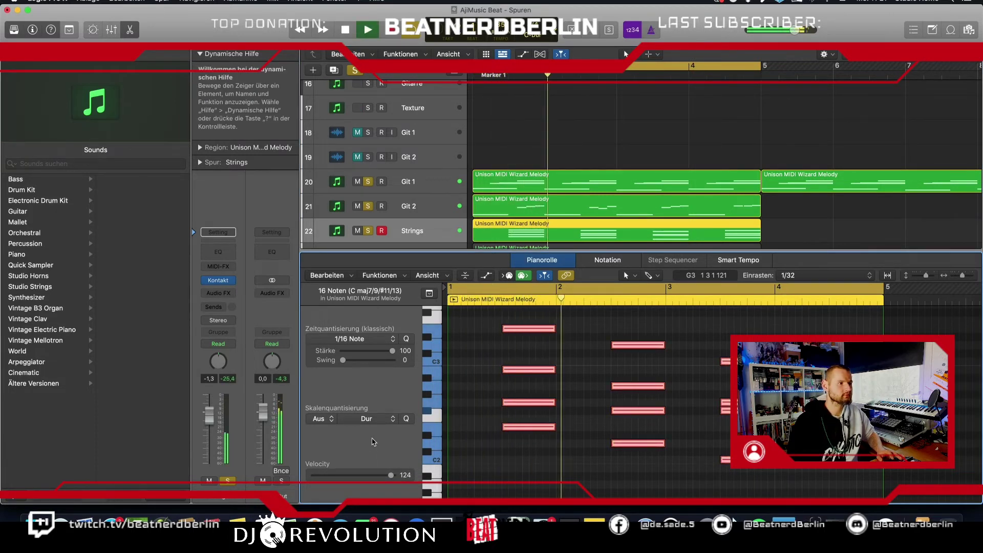
key("space")
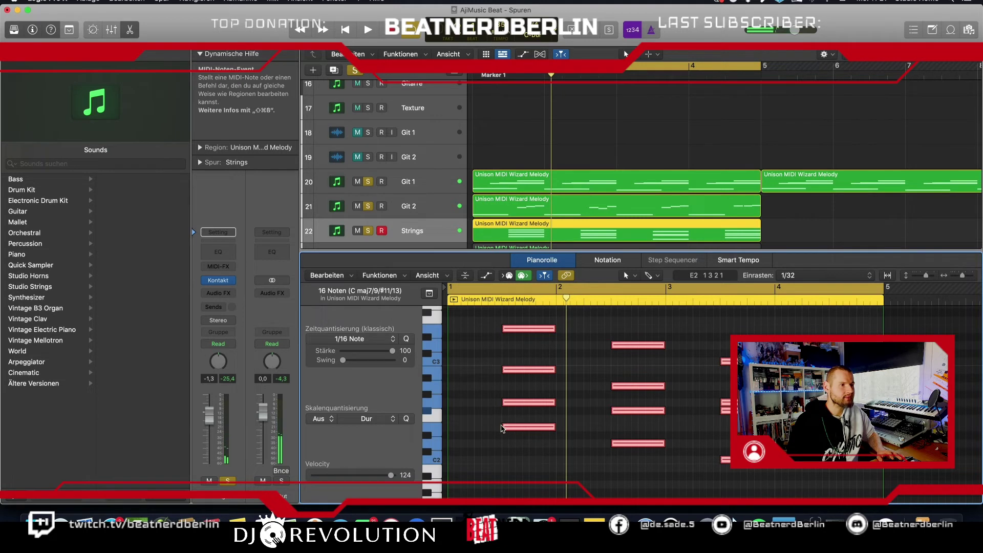
left_click_drag(501, 428, 551, 432)
key("space")
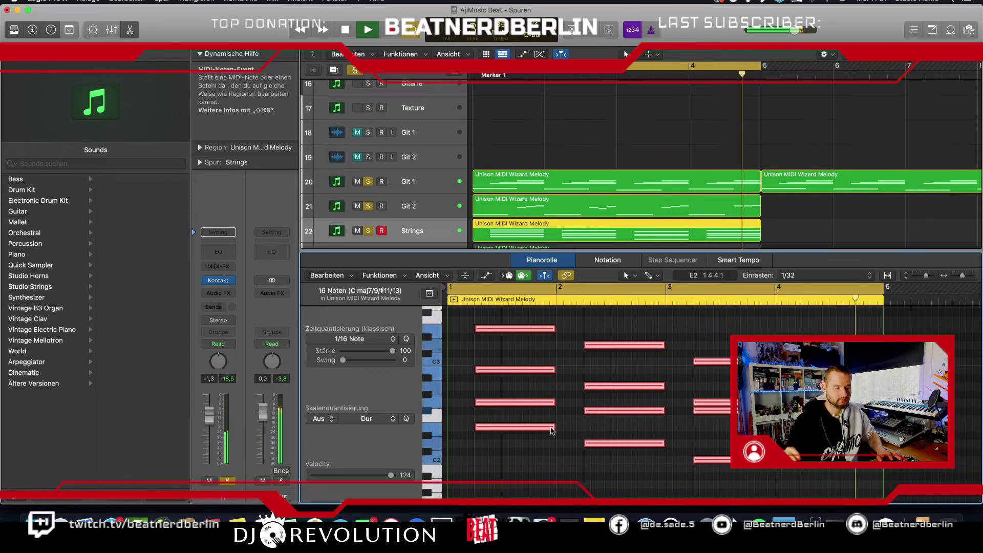
key("space")
key("e")
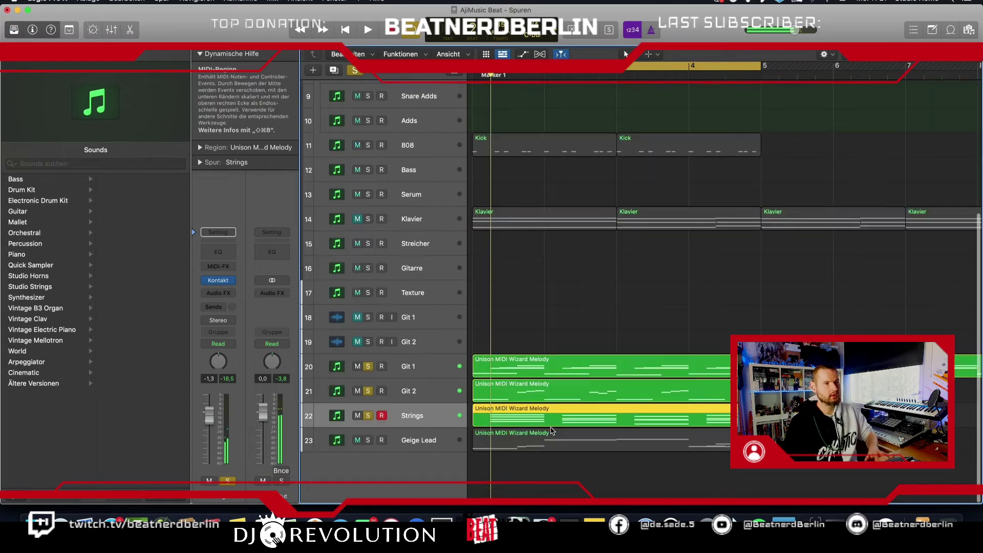
Take the Strings, Git 2 and Git 1 tracks out of solo.
scroll(538, 340, "up", 3)
scroll(539, 341, "down", 2)
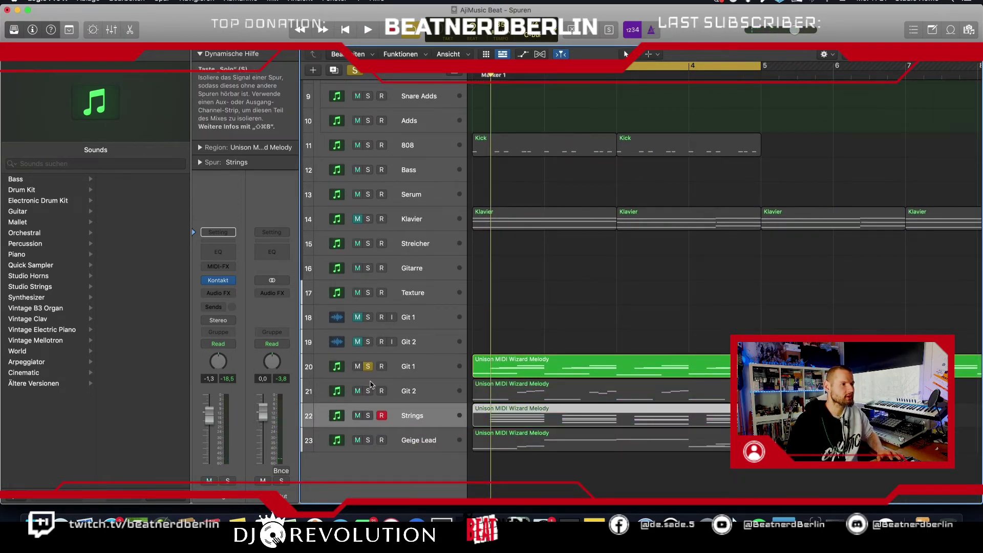
left_click_drag(368, 415, 368, 367)
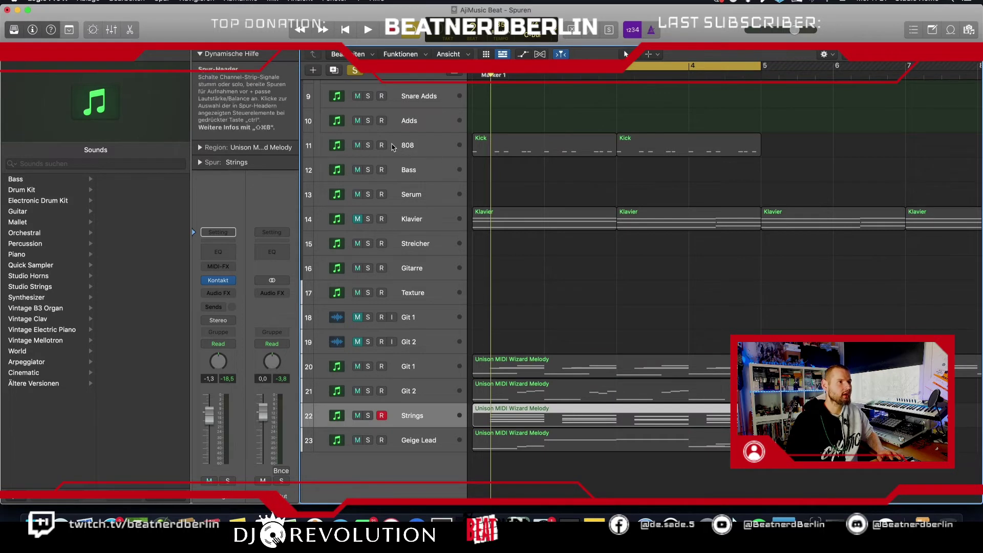
left_click(368, 145)
left_click(368, 145)
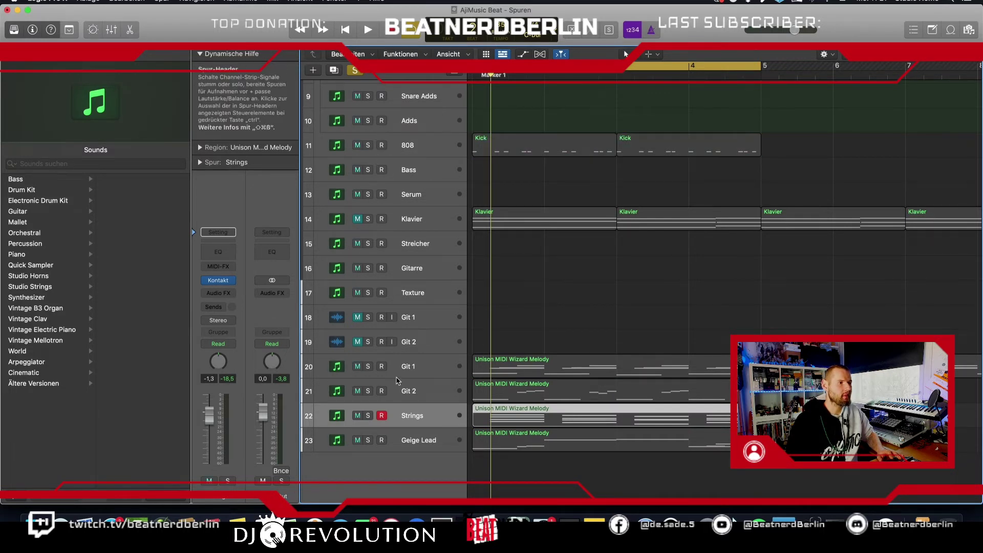
Clear all remaining track solos, mute the Geige Lead track and play the full beat without it.
key("Down")
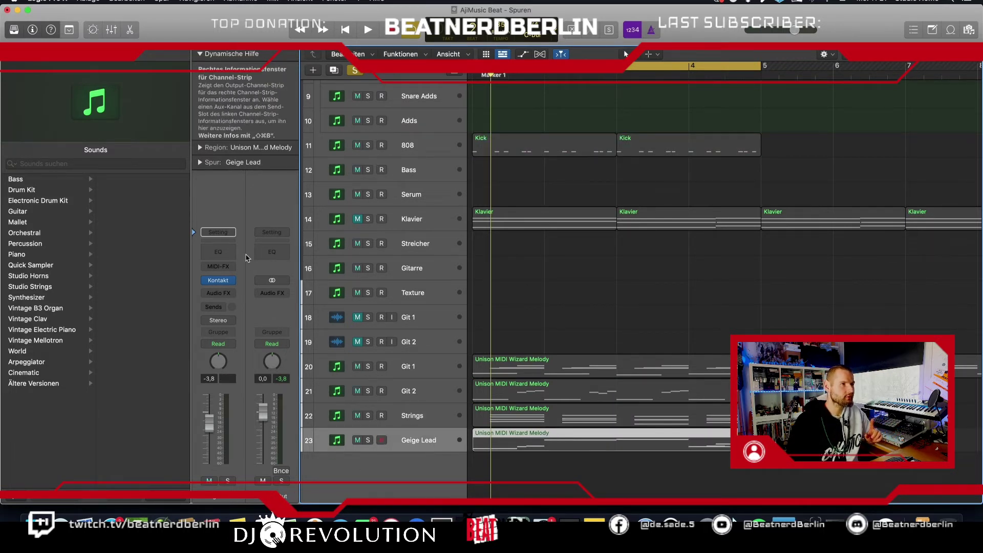
left_click(355, 70)
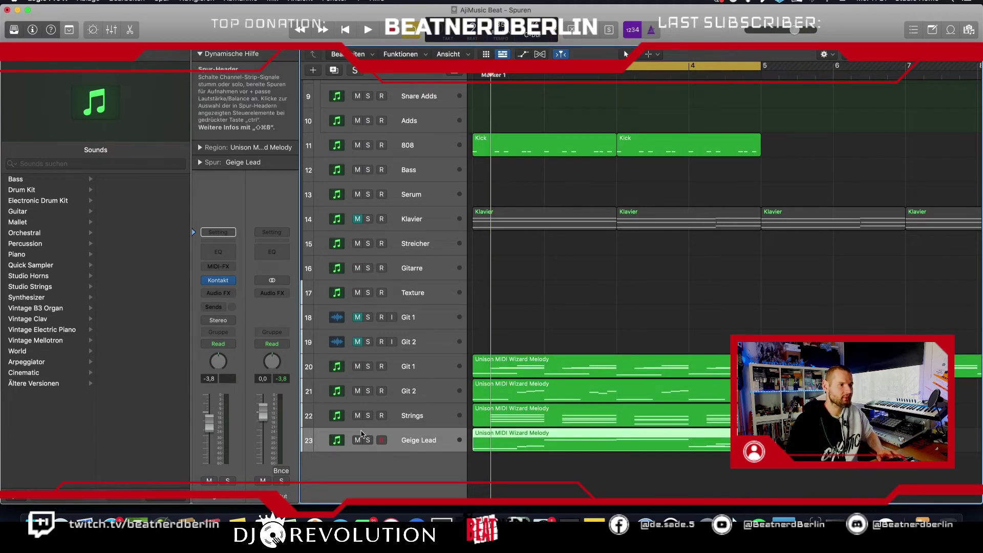
left_click(357, 439)
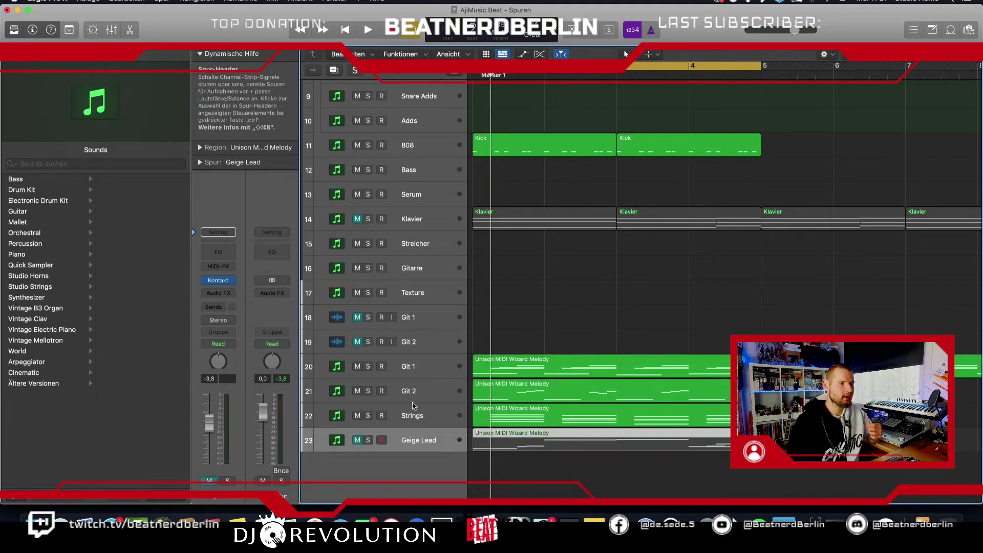
key("space")
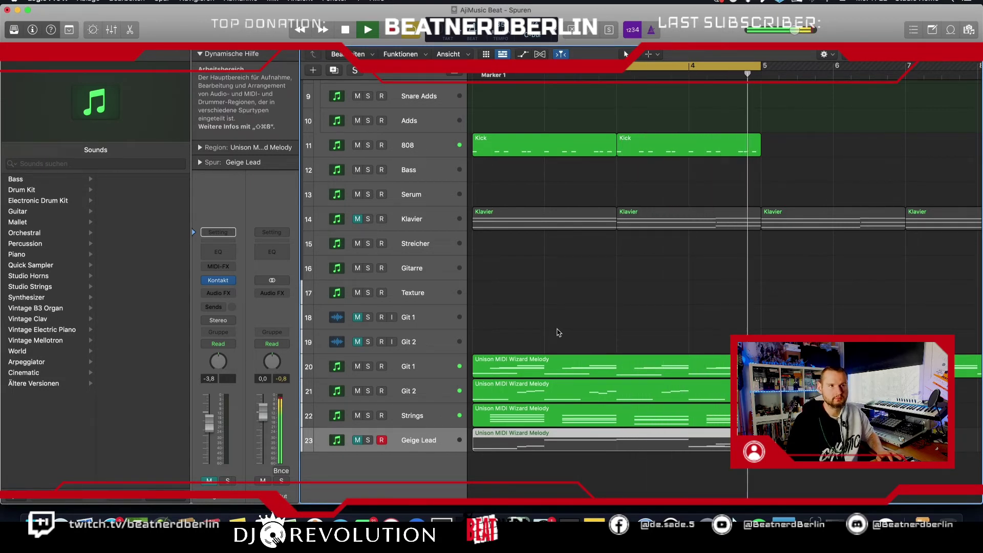
Review the arrangement from the drum tracks down to the melody tracks while the beat loops, and stop playback.
scroll(558, 330, "up", 5)
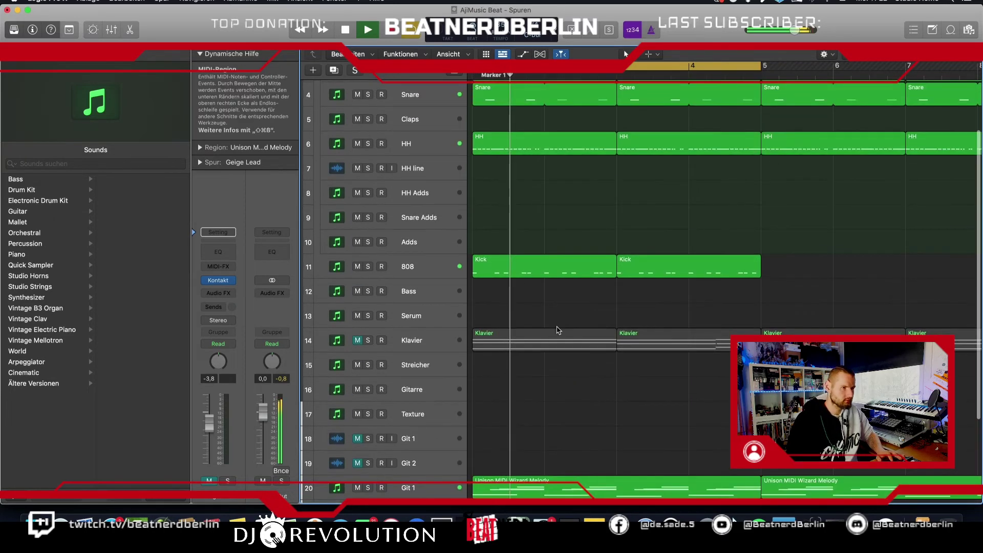
scroll(557, 329, "down", 5)
scroll(558, 331, "up", 8)
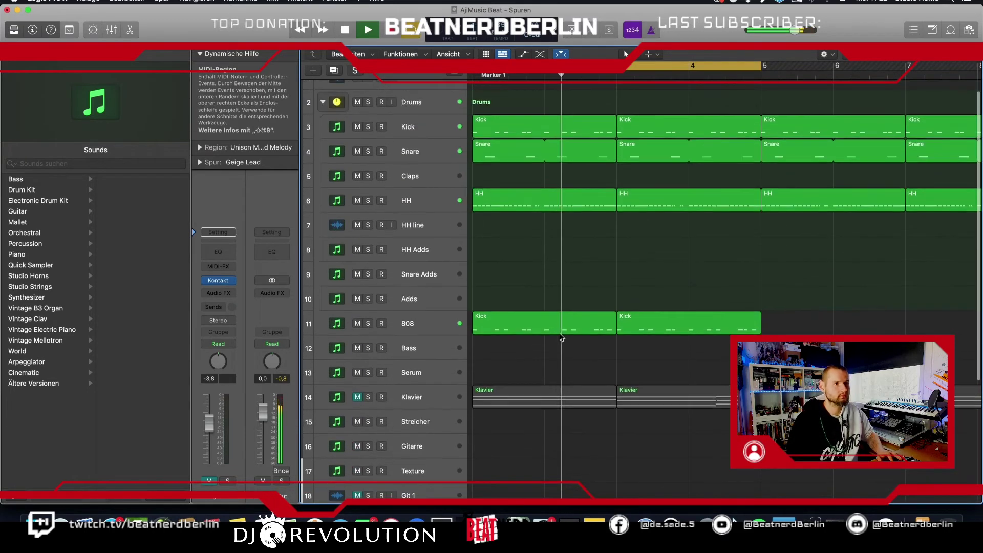
scroll(559, 339, "down", 7)
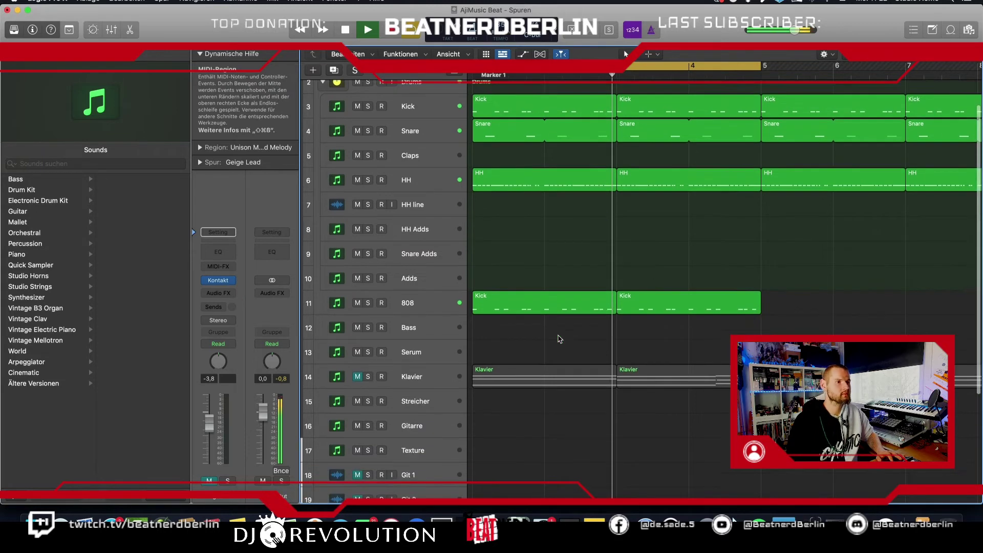
scroll(559, 339, "down", 1)
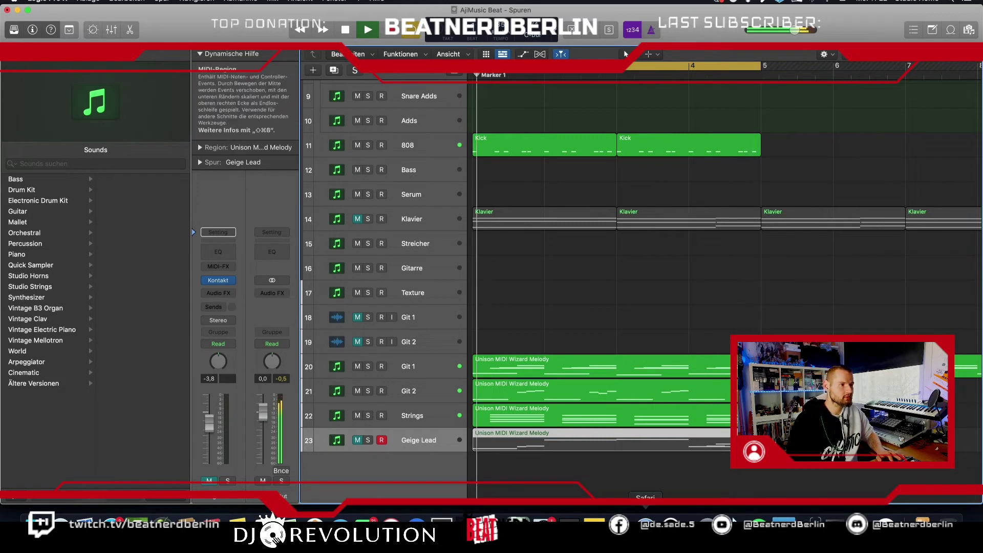
key("space")
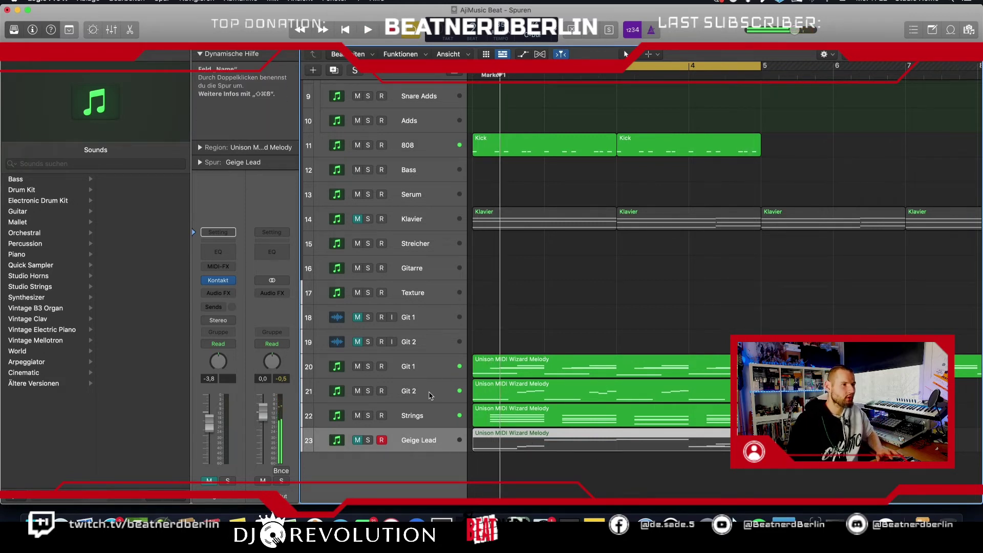
Duplicate the MIDI Git 1 track, copy its first Unison MIDI Wizard Melody region onto the duplicate and solo that track.
left_click(427, 394)
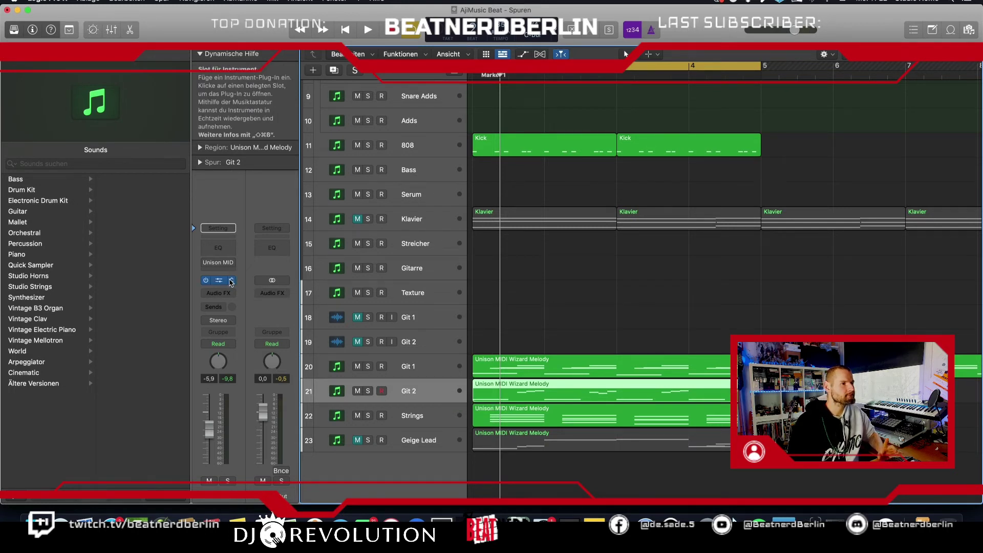
left_click(418, 366)
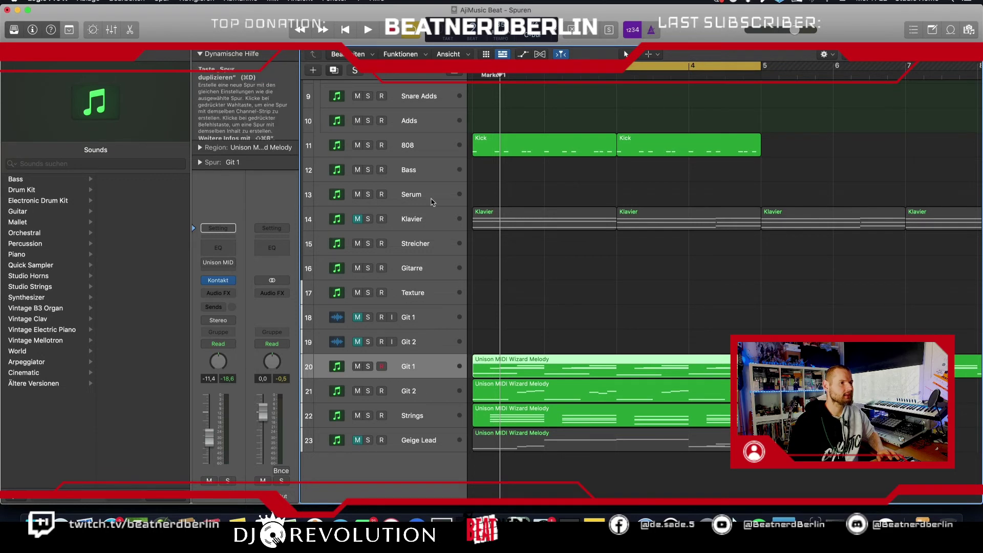
key("super+d")
left_click(515, 364)
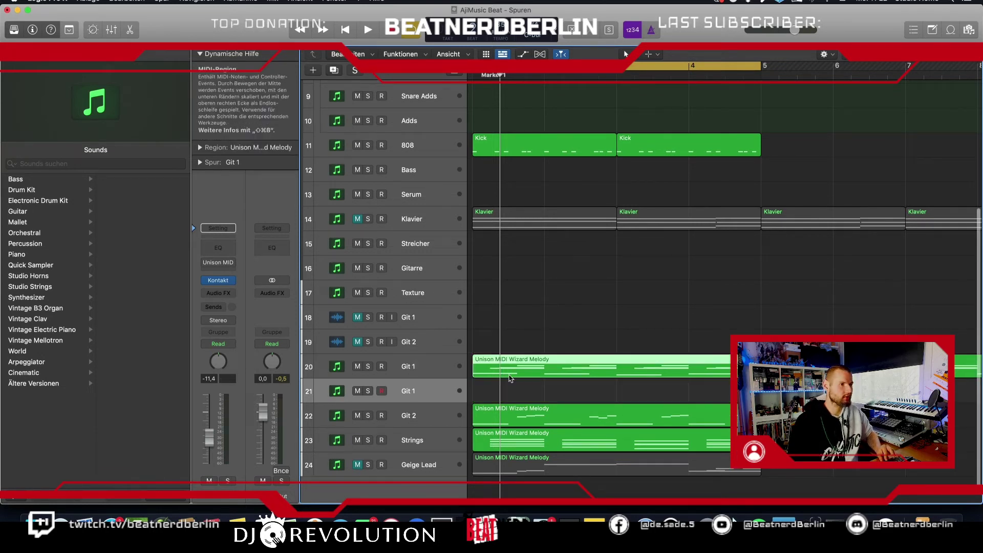
left_click_drag(510, 378, 549, 396)
key("s")
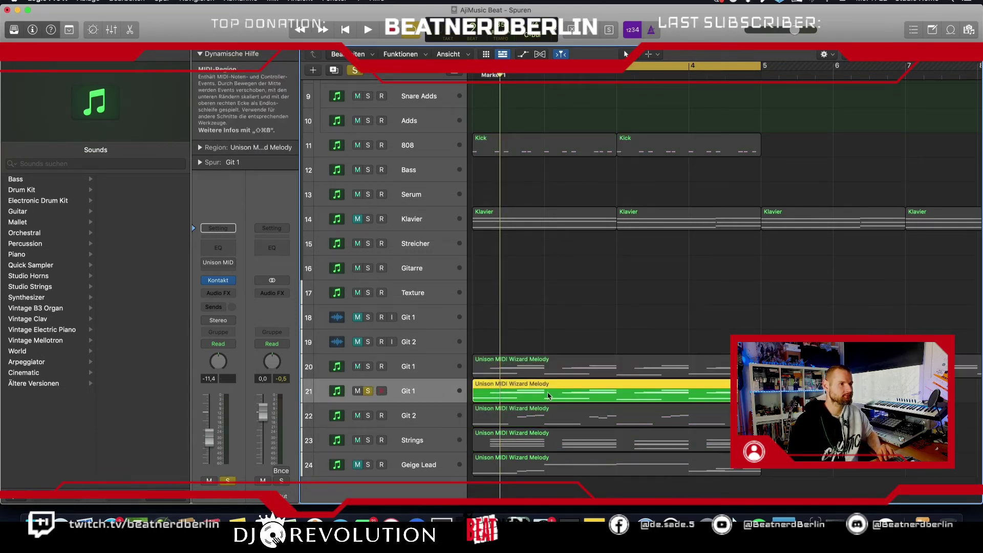
Delete the upper notes from the copied Git 1 region, keep only the four long bass notes and select them.
double_click(549, 395)
scroll(571, 378, "up", 10)
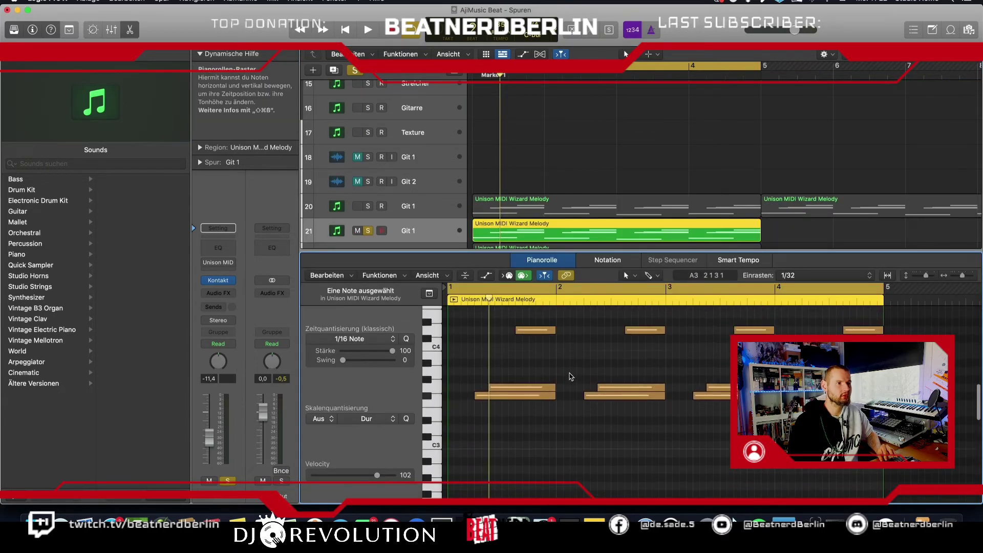
left_click_drag(535, 402, 864, 487)
key("BackSpace")
scroll(765, 417, "down", 8)
left_click_drag(730, 462, 555, 418)
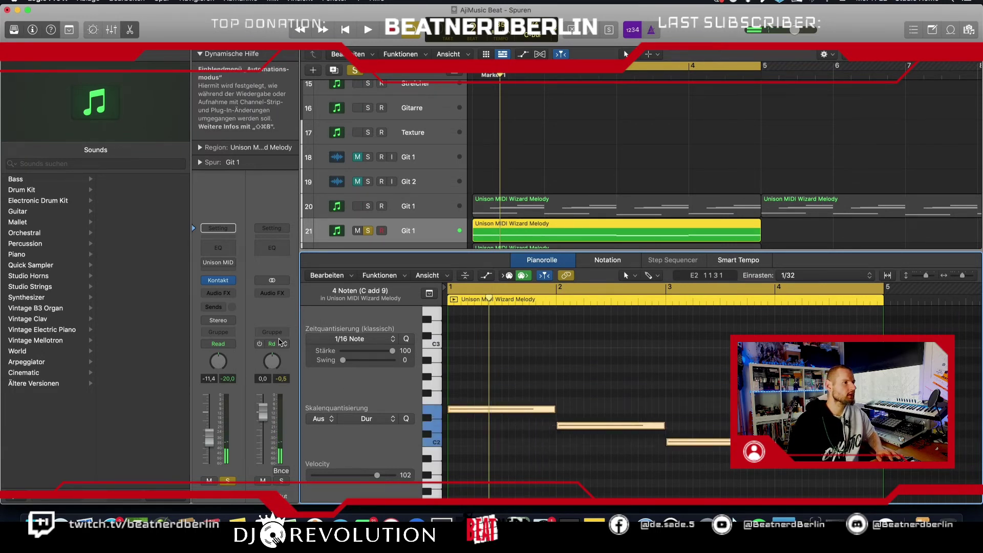
Replace the duplicate Git 1 track's Kontakt instrument with Electric Sunburst Deluxe.nki from the Session Guitarist library.
left_click(223, 282)
scroll(435, 395, "down", 10)
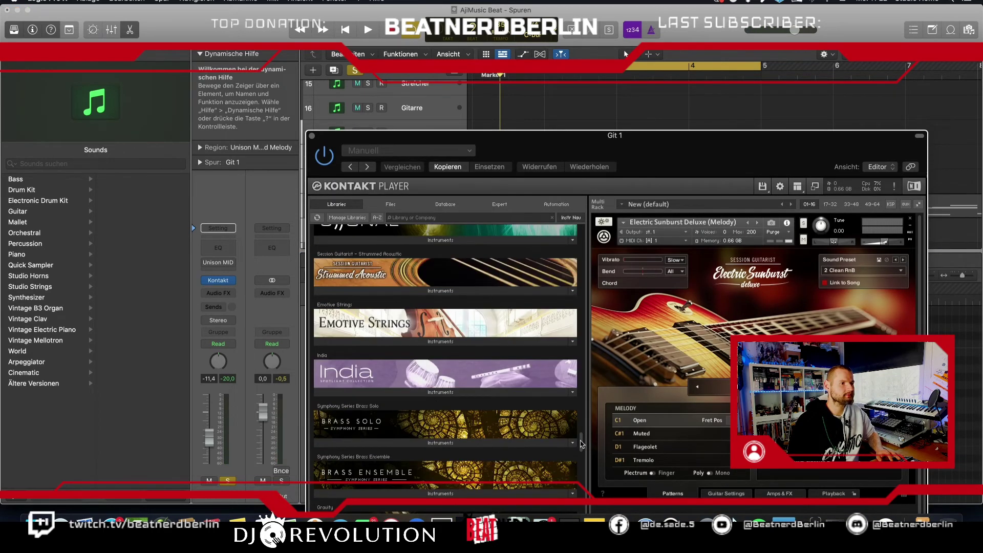
left_click_drag(581, 444, 581, 506)
left_click(385, 425)
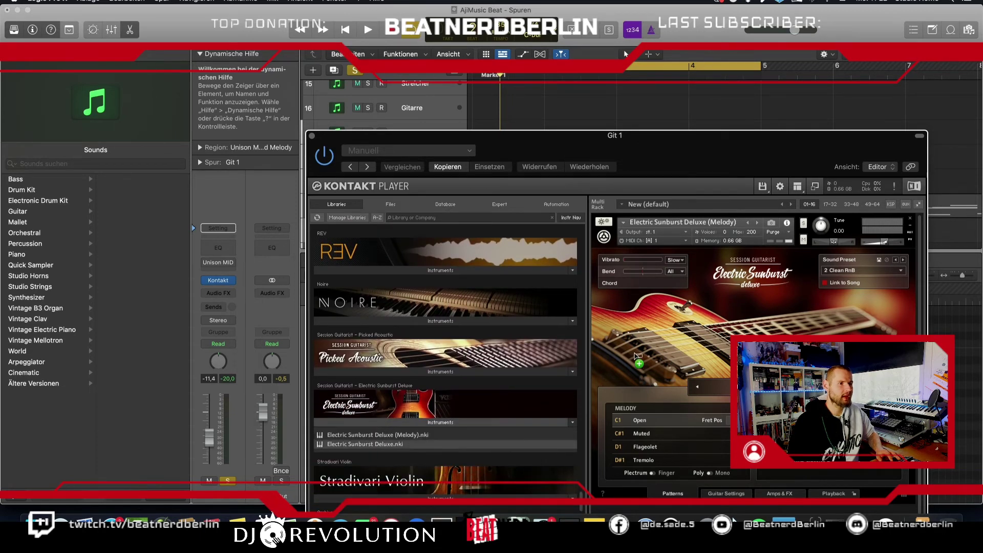
left_click_drag(634, 356, 657, 376)
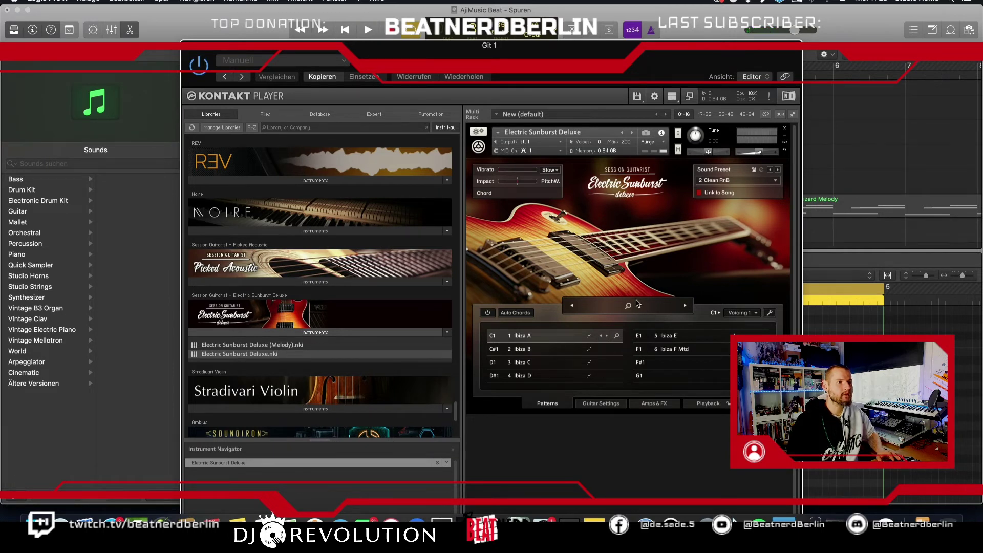
Load the RnB Classics song in Electric Sunburst Deluxe and audition its C and D patterns during playback.
left_click(630, 306)
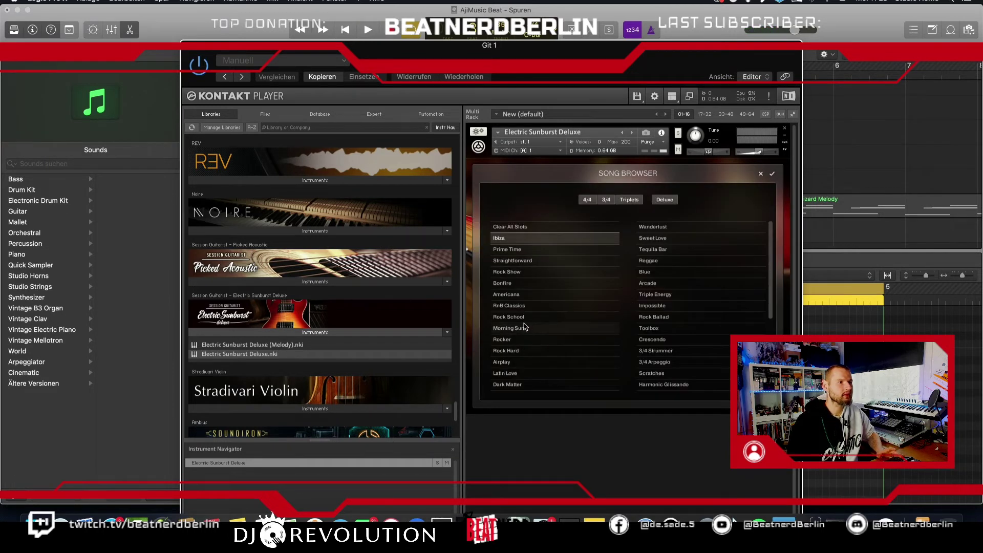
left_click(512, 306)
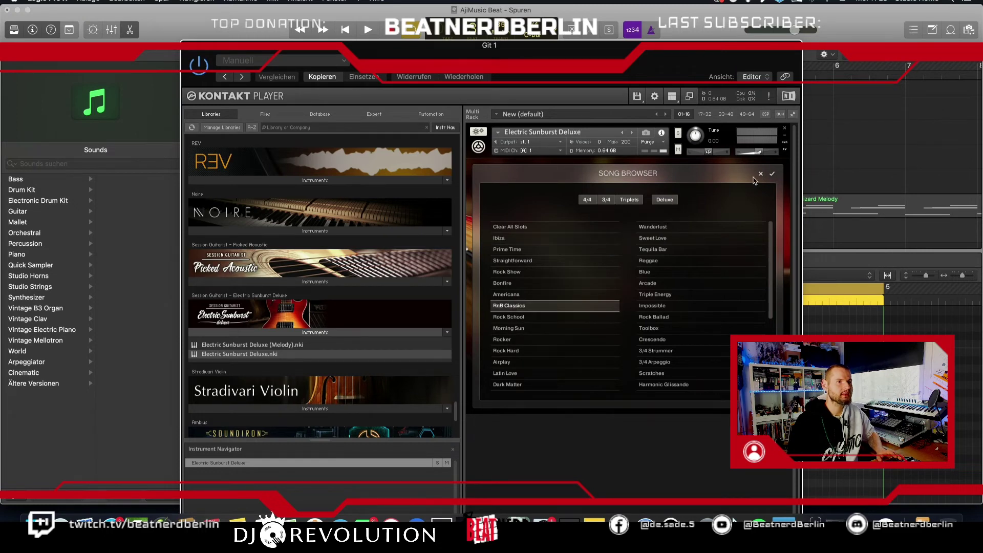
left_click(773, 176)
key("space")
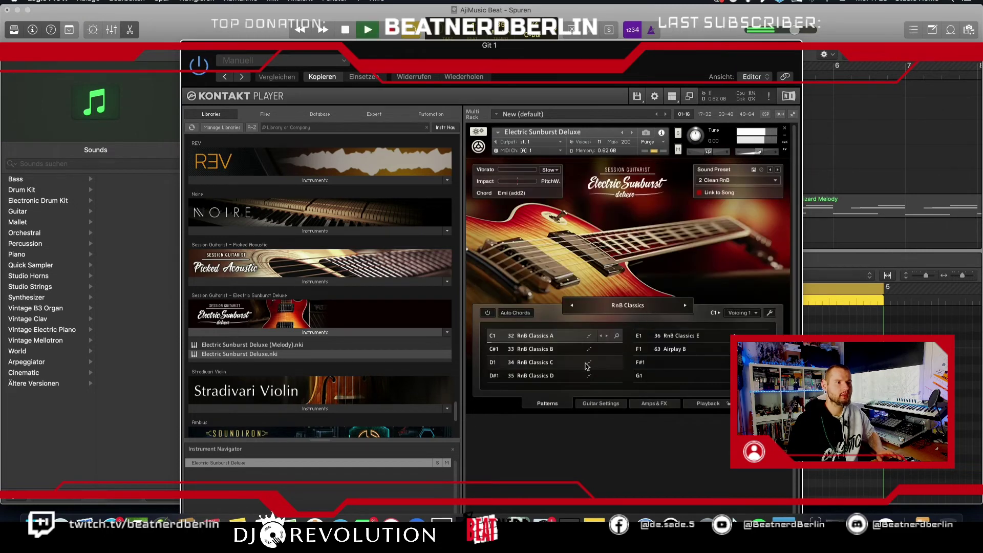
left_click(544, 362)
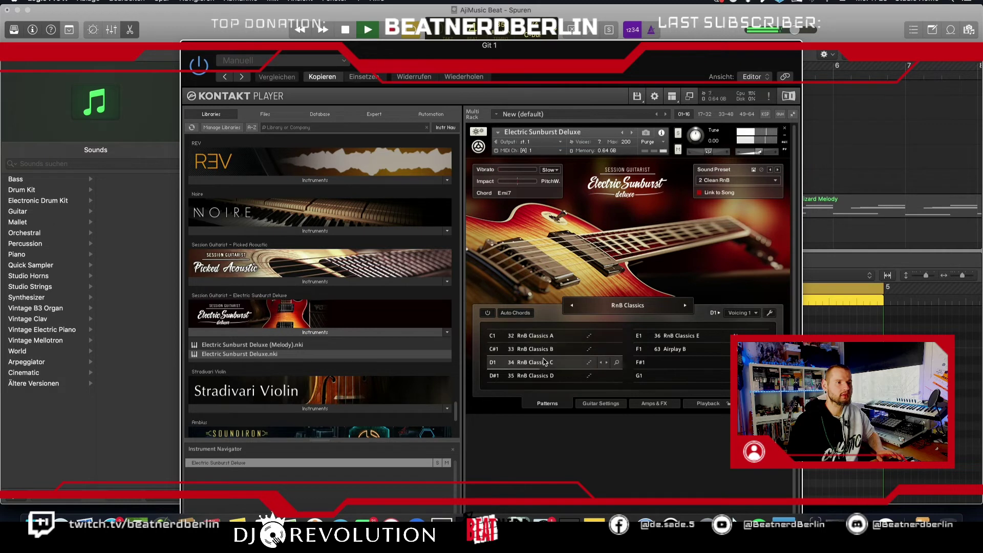
left_click(545, 376)
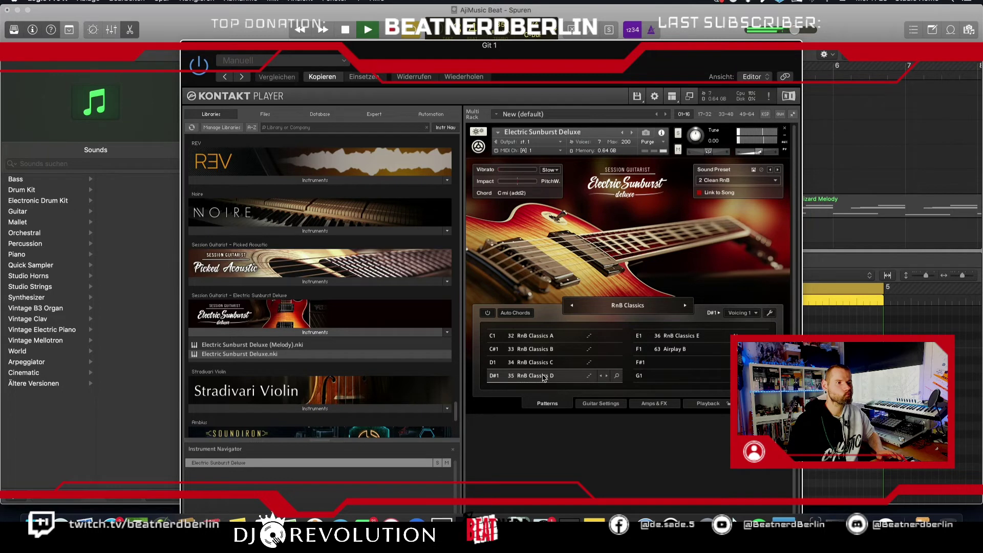
Load the Reverse EDM song from the song browser and audition its A Mtd and B patterns.
left_click(638, 308)
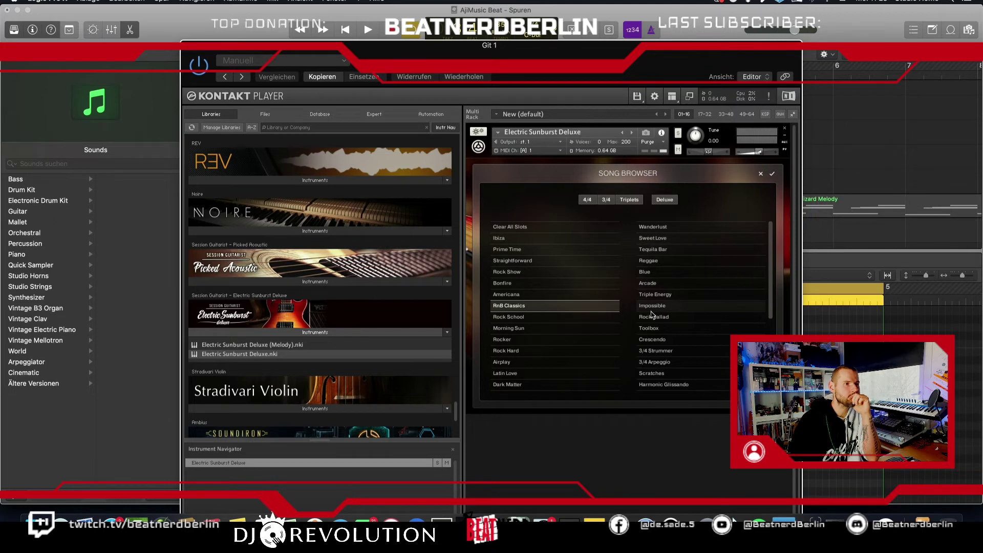
scroll(771, 297, "down", 10)
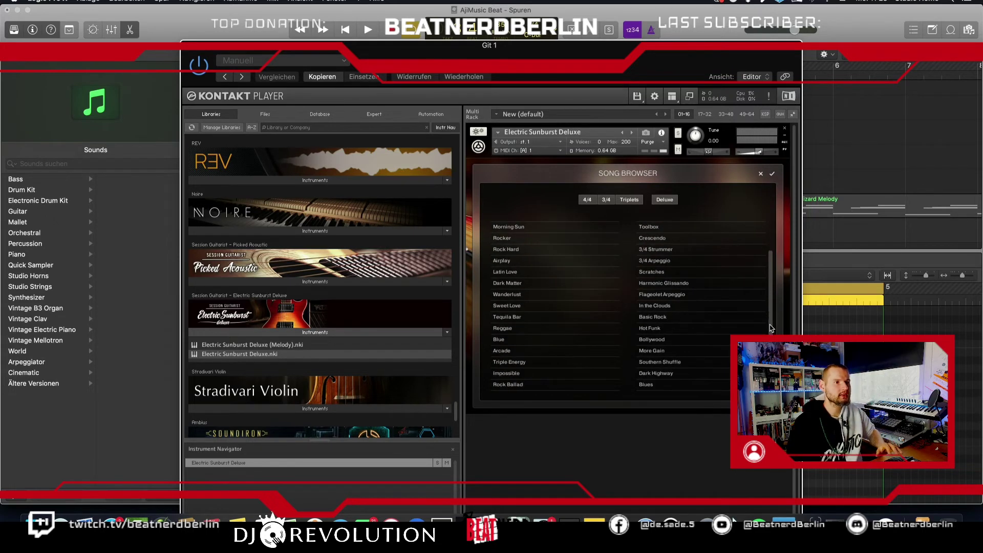
scroll(628, 306, "down", 2)
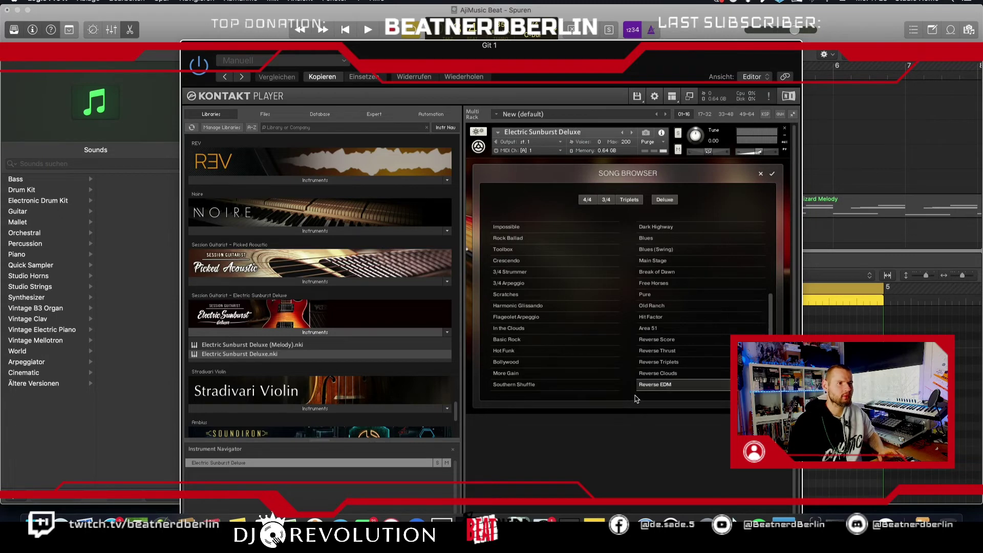
left_click(772, 176)
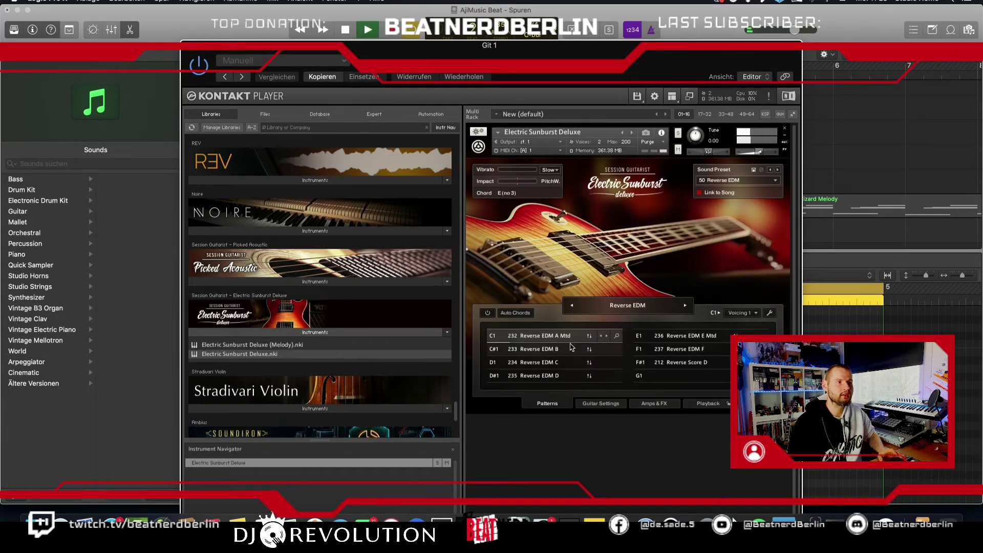
key("space")
left_click(550, 350)
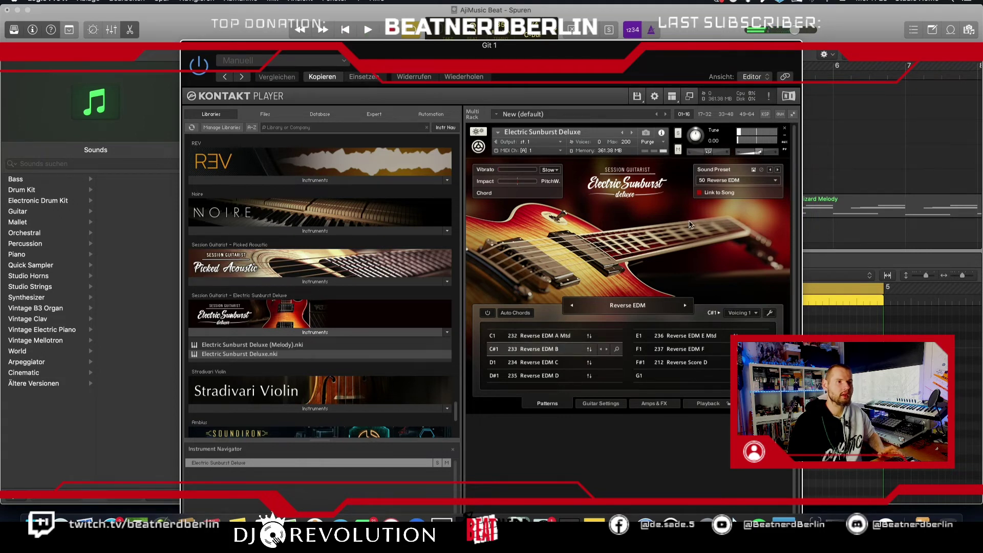
Load the Pure song in Electric Sunburst Deluxe, play its Pure A pattern and close the instrument window.
left_click(634, 309)
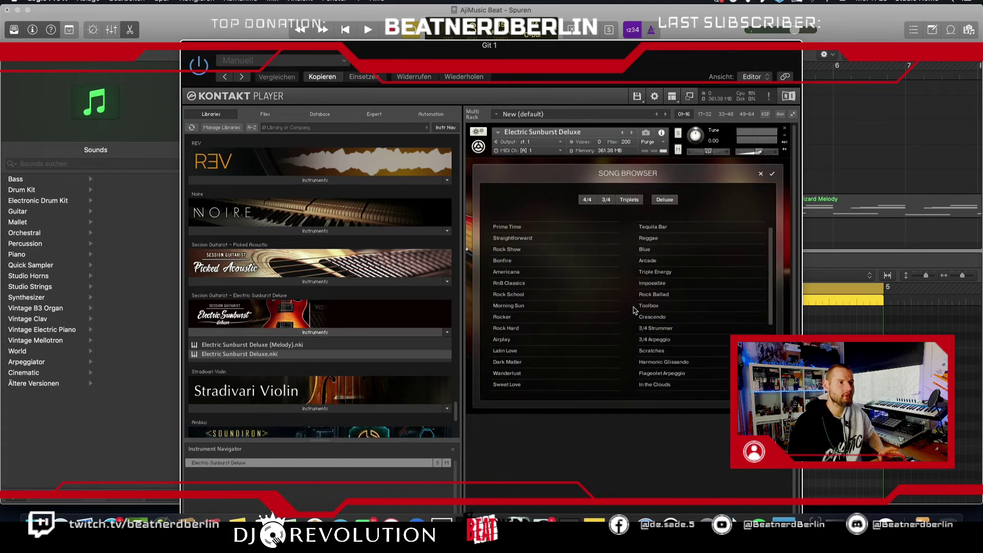
scroll(736, 320, "down", 5)
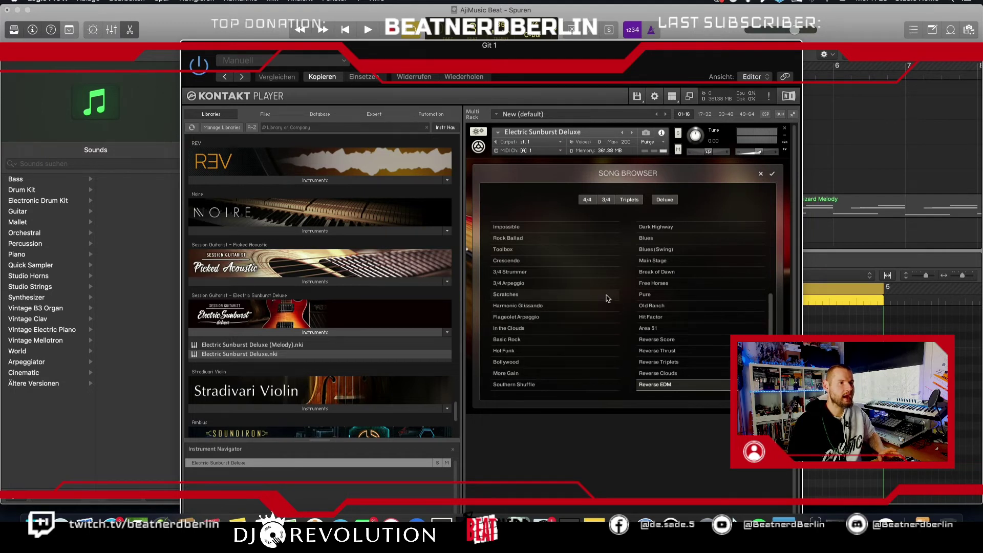
left_click(644, 296)
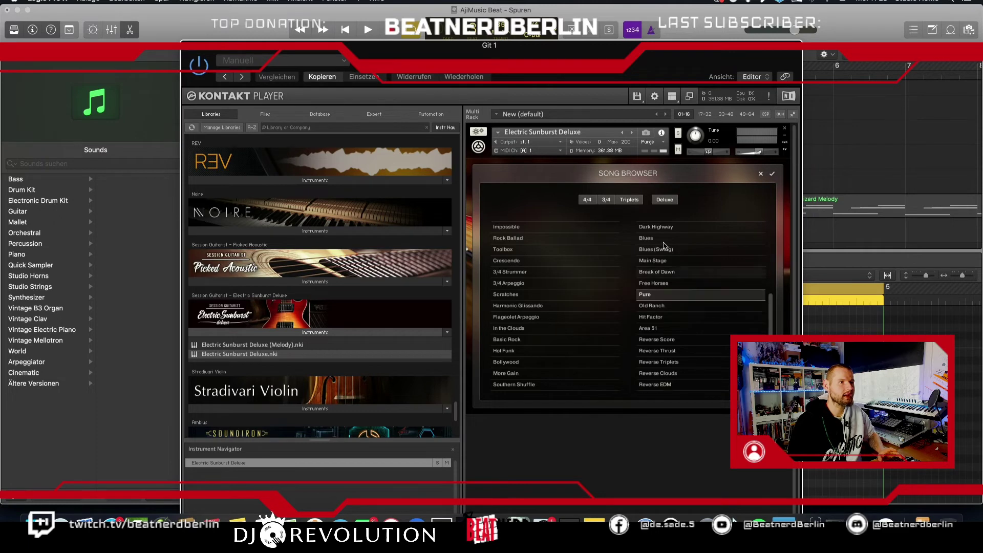
left_click(772, 174)
key("space")
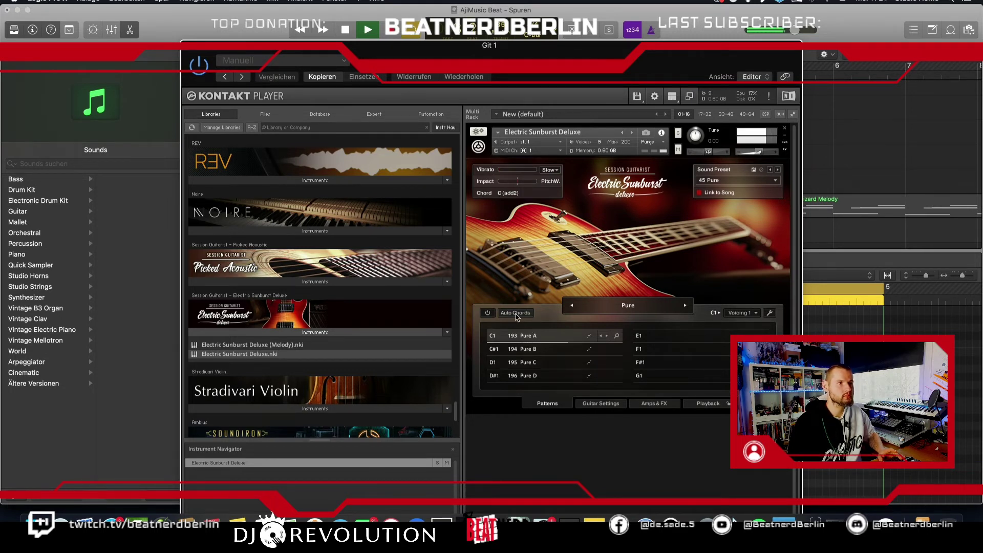
left_click_drag(570, 55, 574, 107)
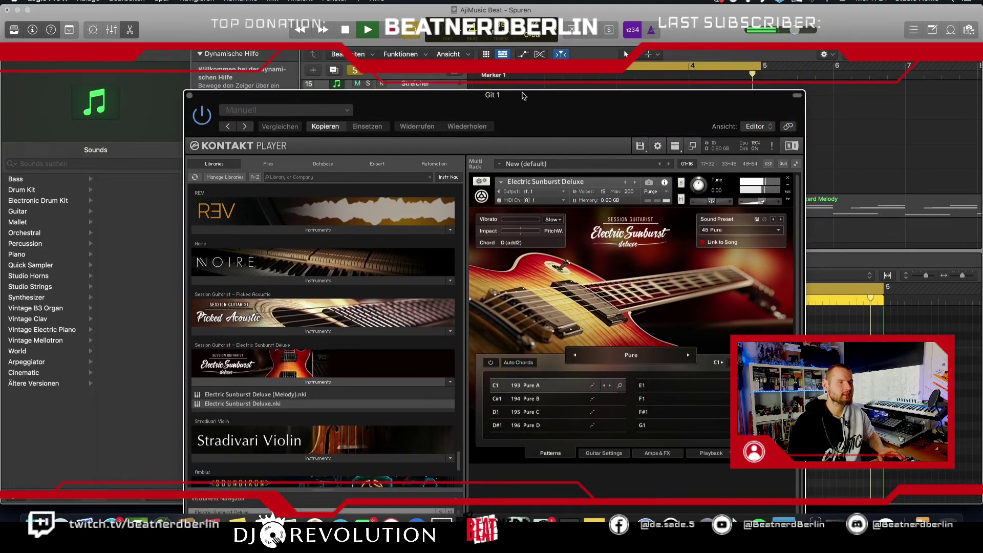
left_click(189, 96)
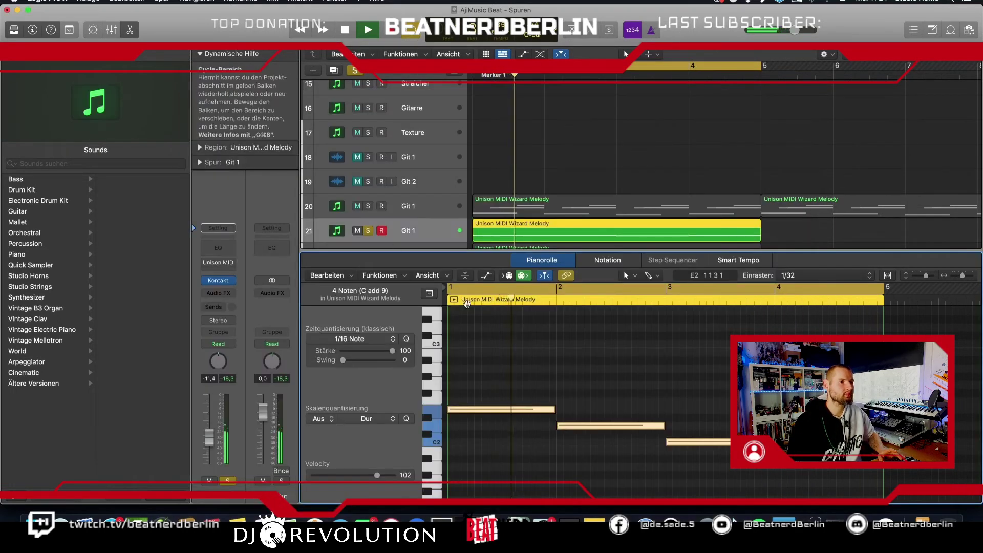
Solo the original MIDI Git 1 and Git 2 tracks alongside the new guitar, select Git 2 and stop playback.
left_click(368, 207)
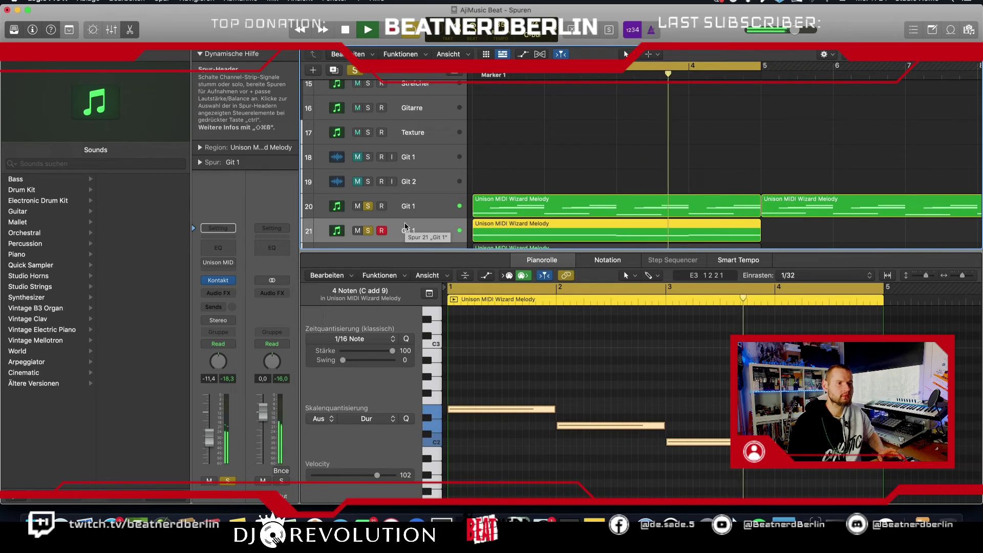
scroll(404, 226, "down", 3)
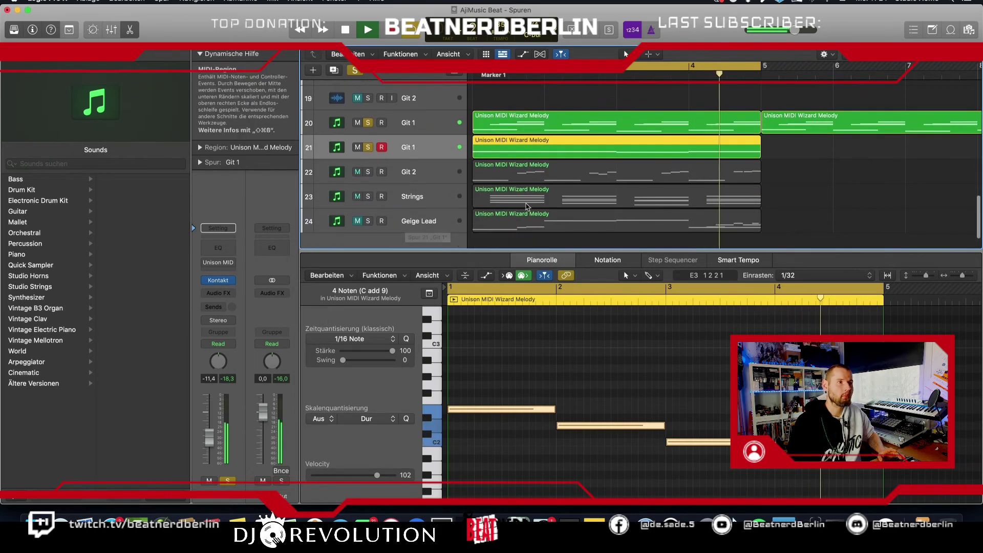
left_click(367, 171)
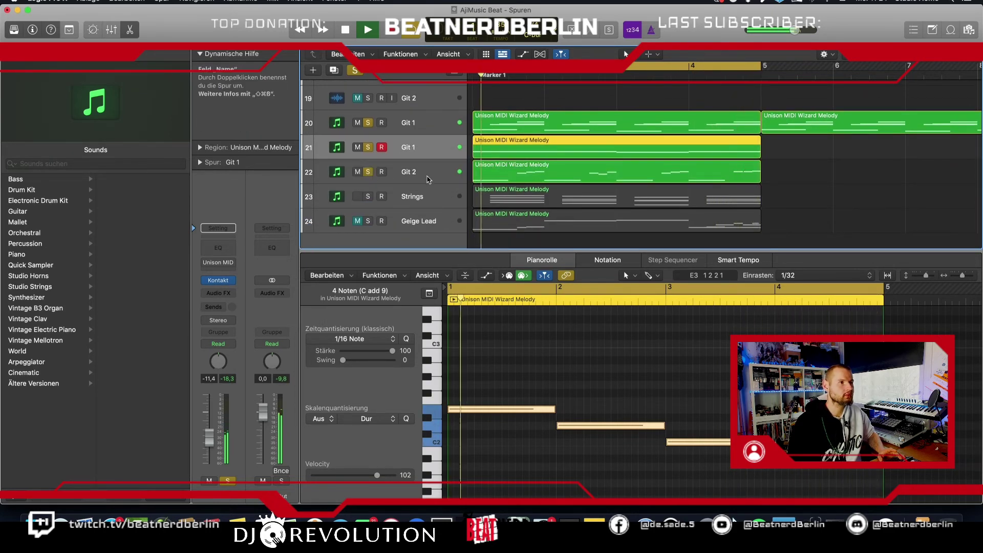
left_click(409, 173)
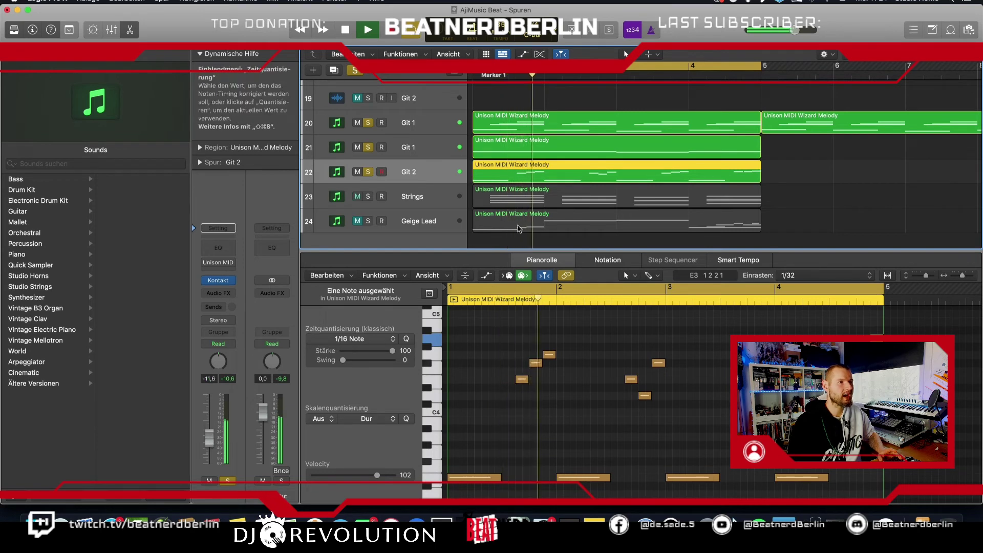
key("space")
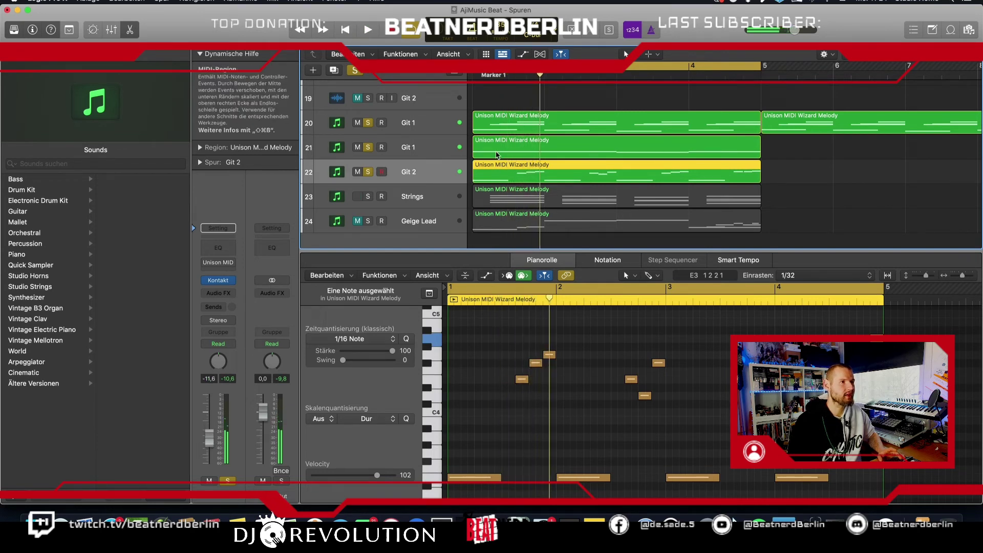
Take Git 2 and the upper MIDI Git 1 track off solo and set the project key to G-Dur.
left_click(367, 171)
left_click(368, 123)
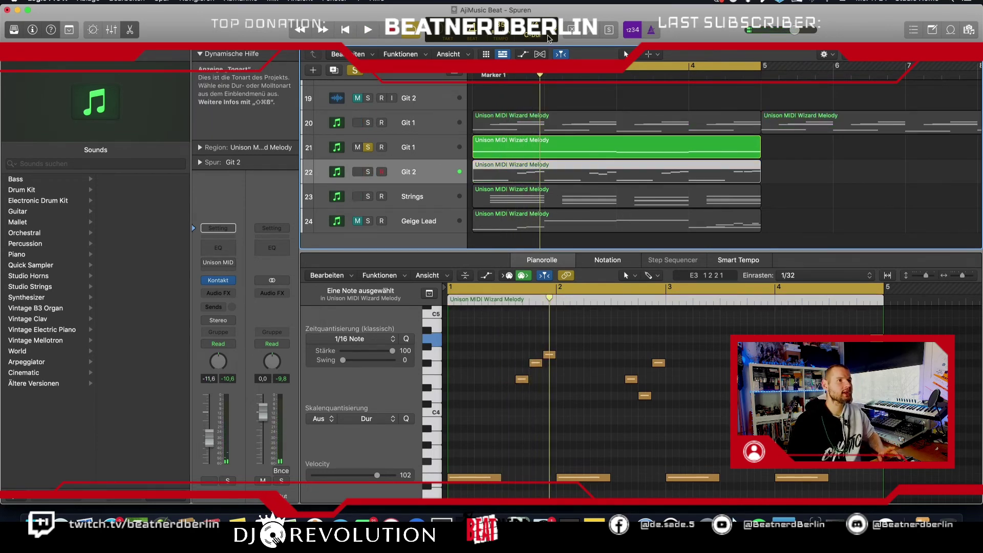
left_click(541, 38)
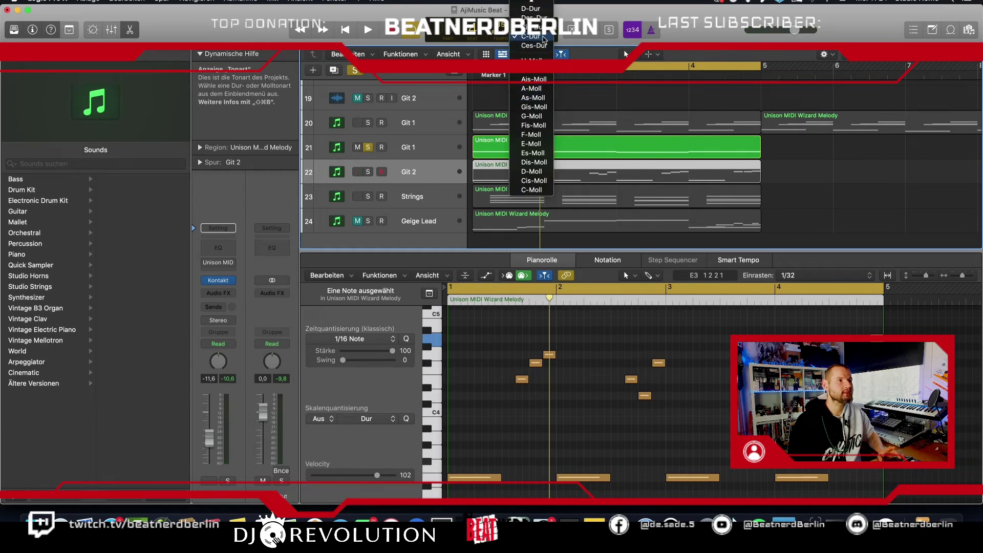
mouse_move(541, 5)
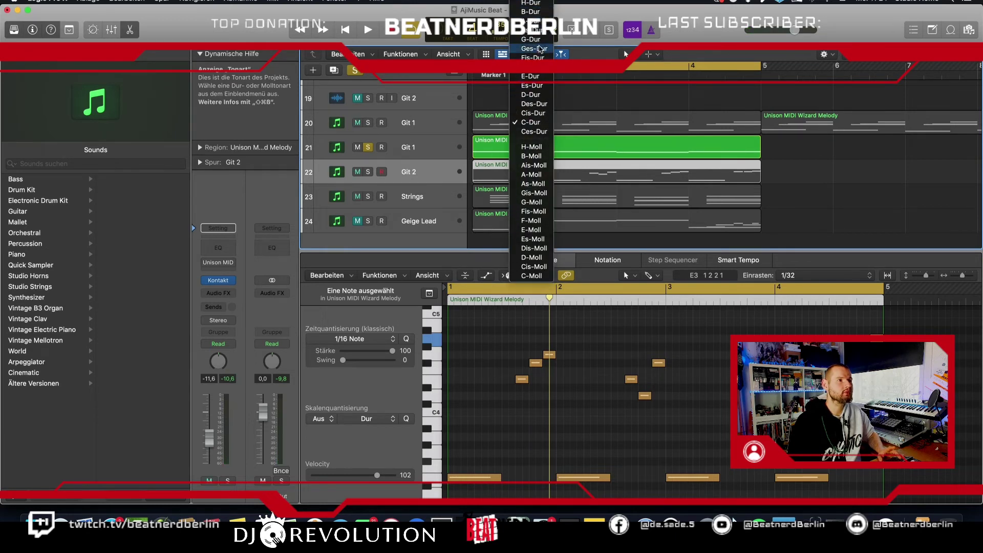
left_click(537, 41)
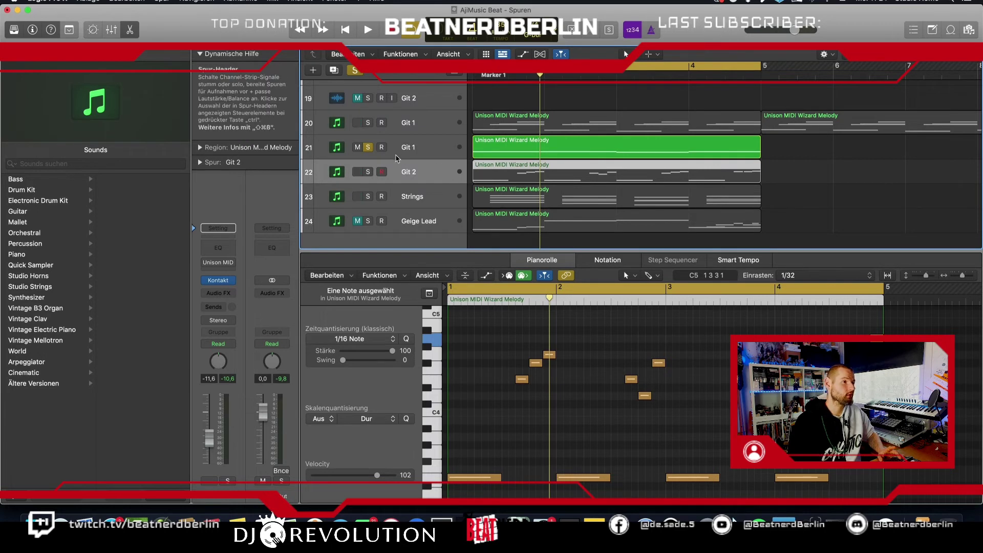
Play the soloed lower Git 1 track, open its region's notes, check the first note and select the track.
key("space")
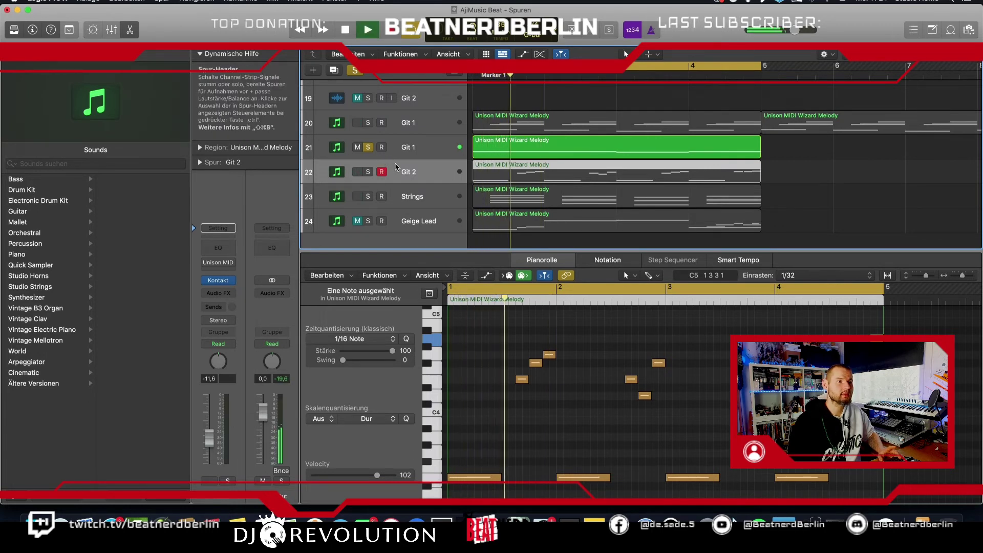
left_click(533, 151)
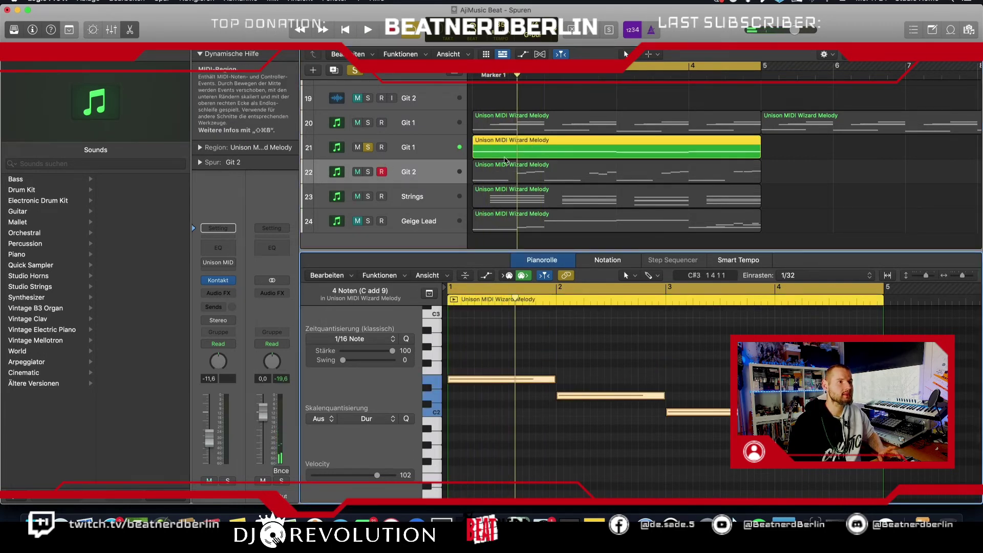
left_click(492, 365)
left_click(488, 380)
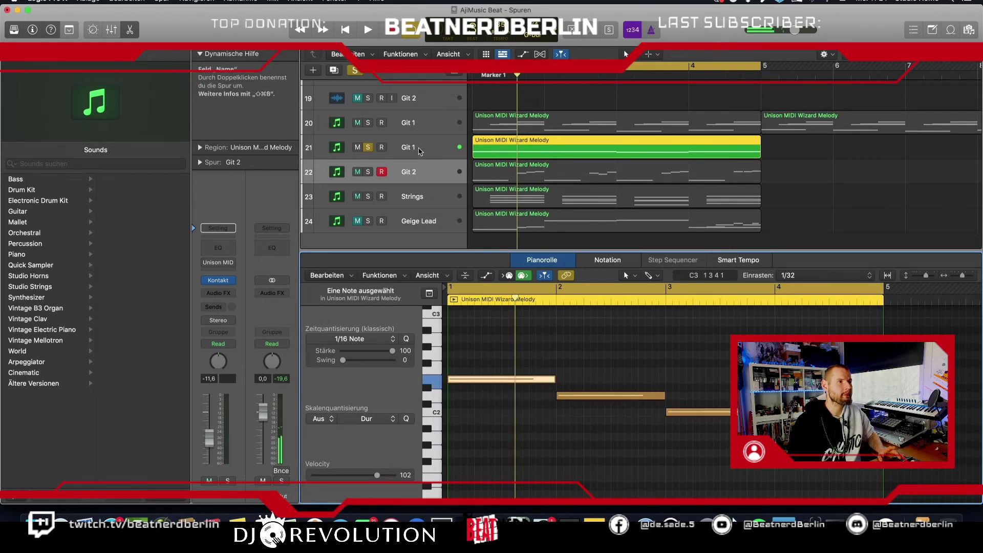
left_click(412, 150)
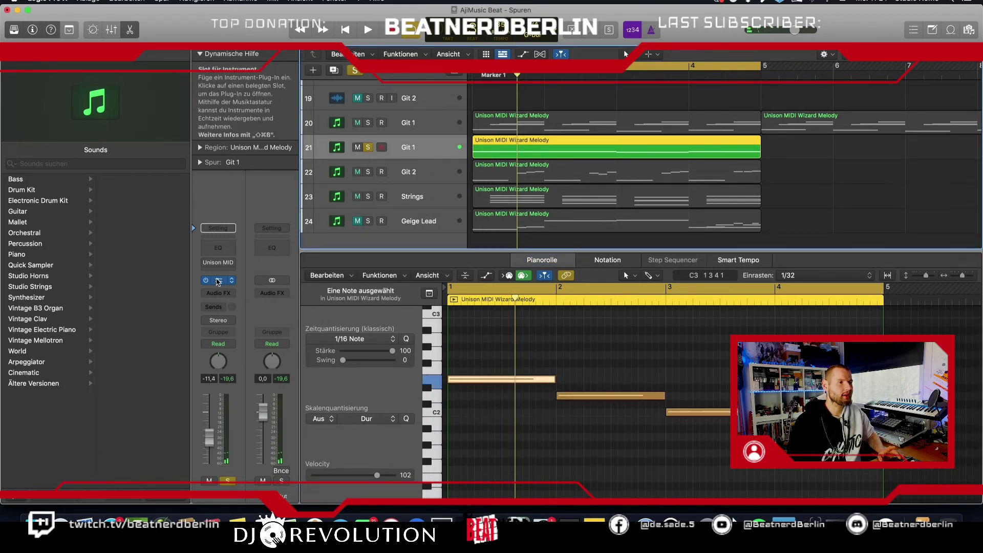
Open the lower Git 1 track's Kontakt instrument, show its Auto Chords keyboard and audition the chords during playback.
left_click(219, 281)
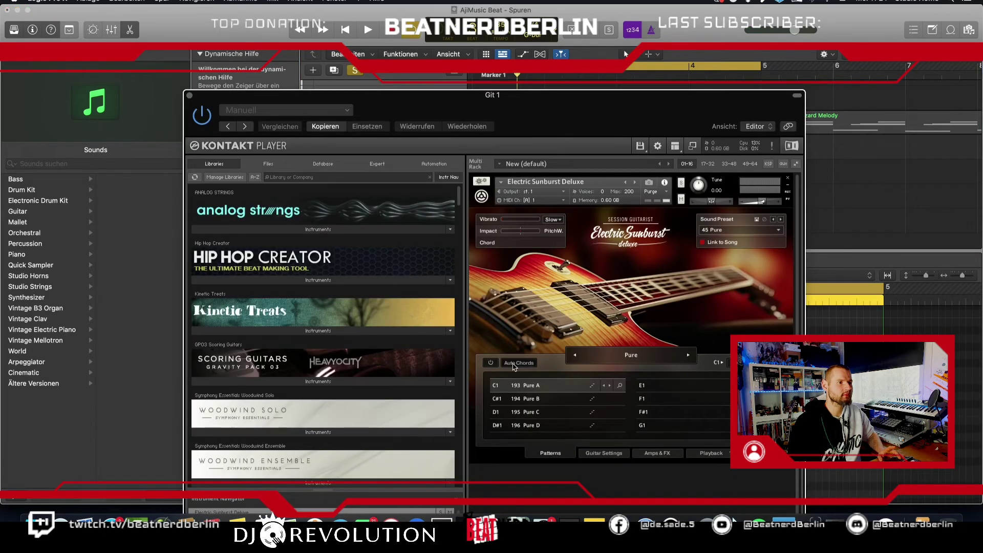
left_click(514, 364)
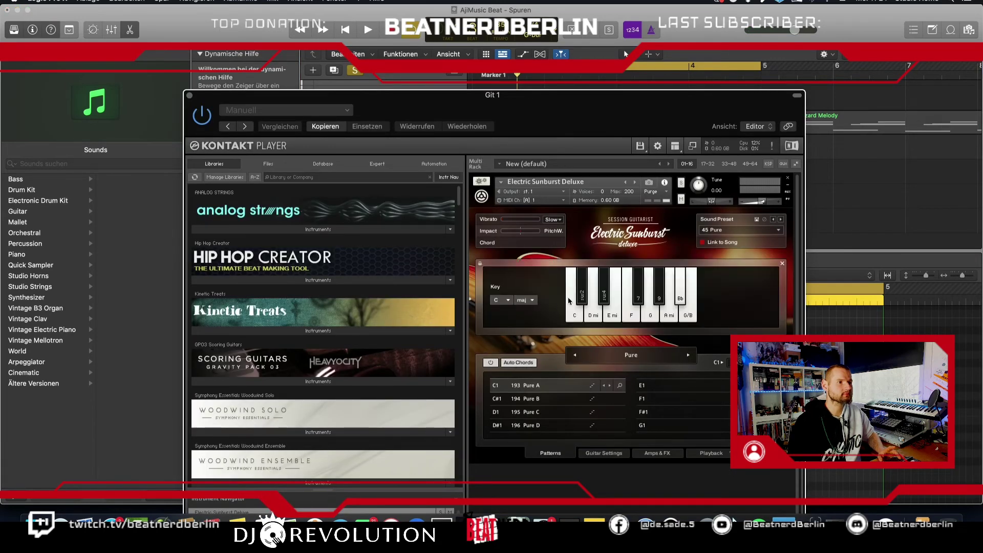
left_click(612, 315)
key("space")
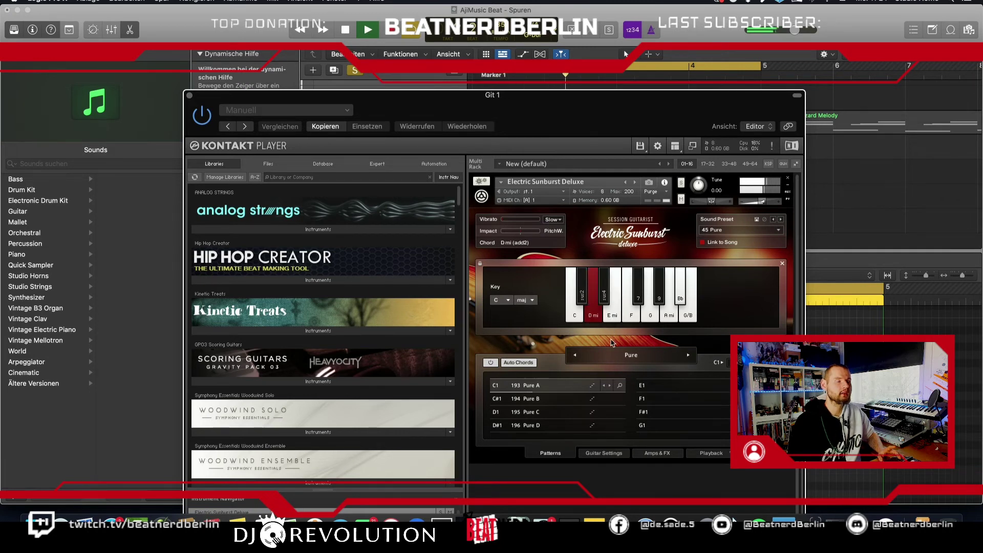
key("space")
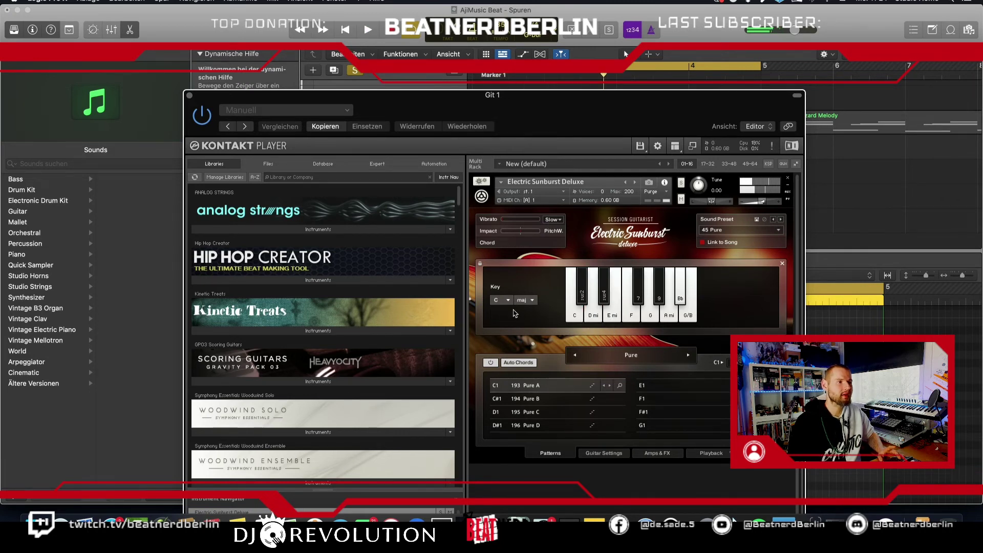
Set the Auto Chords key to G maj, play the guitar back with it and close the instrument window.
left_click(502, 300)
left_click(505, 367)
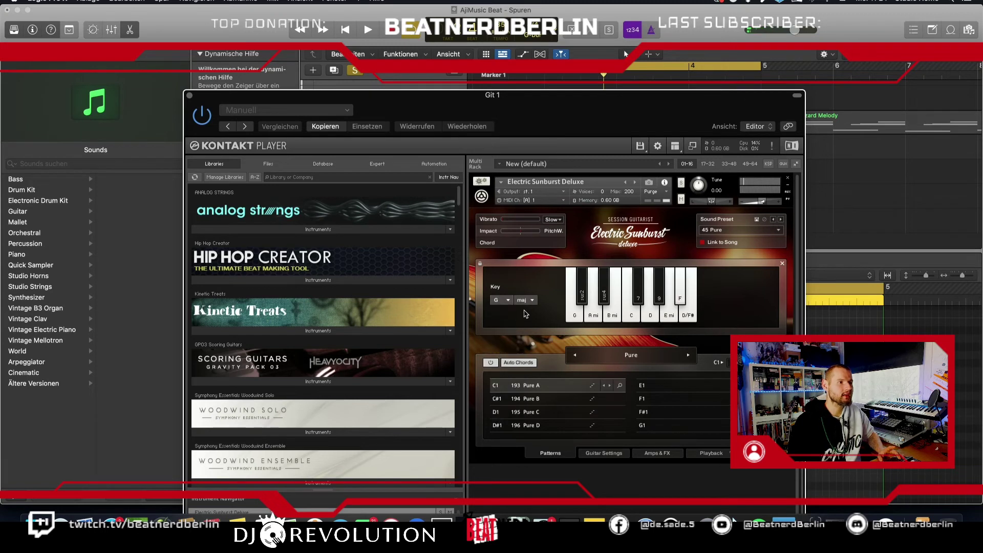
left_click(534, 293)
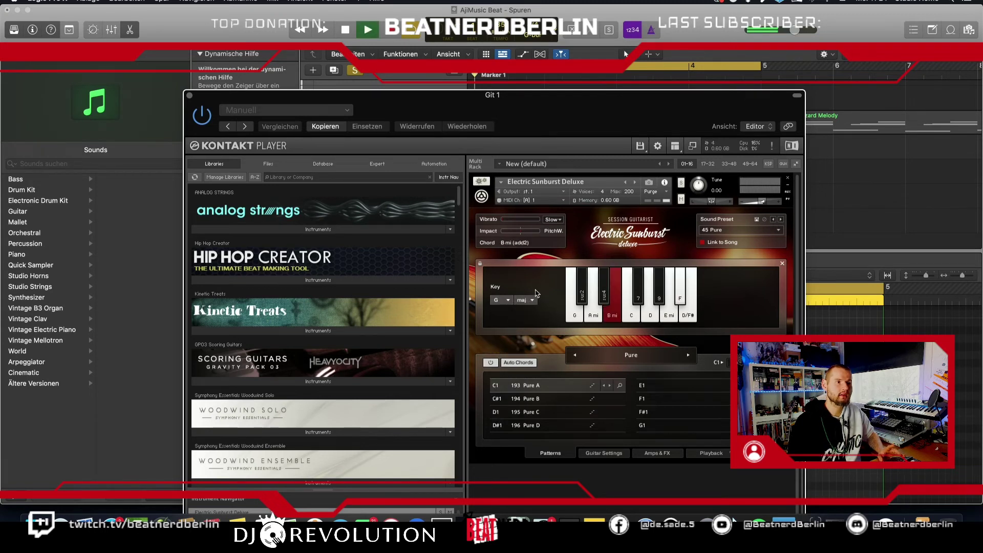
key("space")
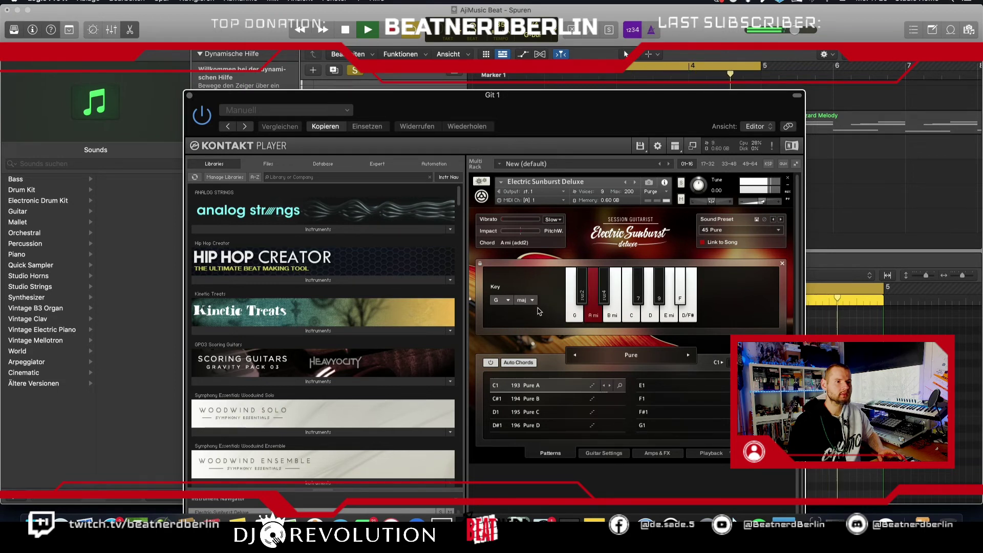
key("space")
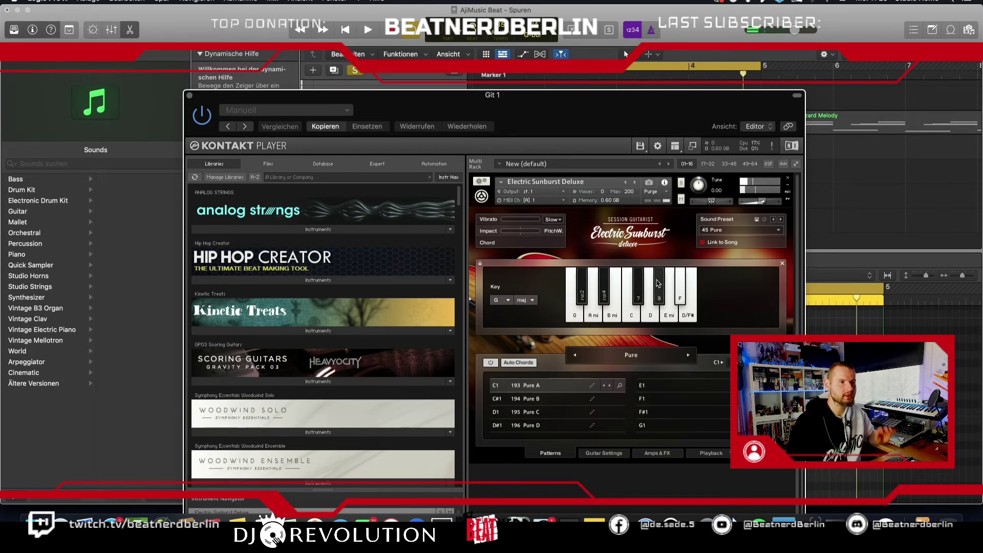
left_click(190, 97)
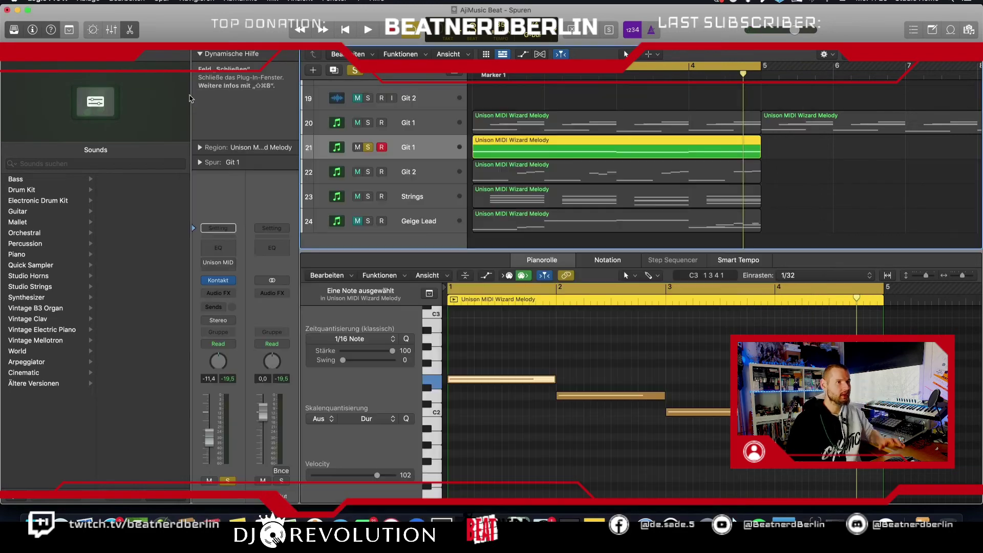
Delete the region on the lower Git 1 track and remove that track from the project.
scroll(672, 197, "up", 1)
left_click(800, 163)
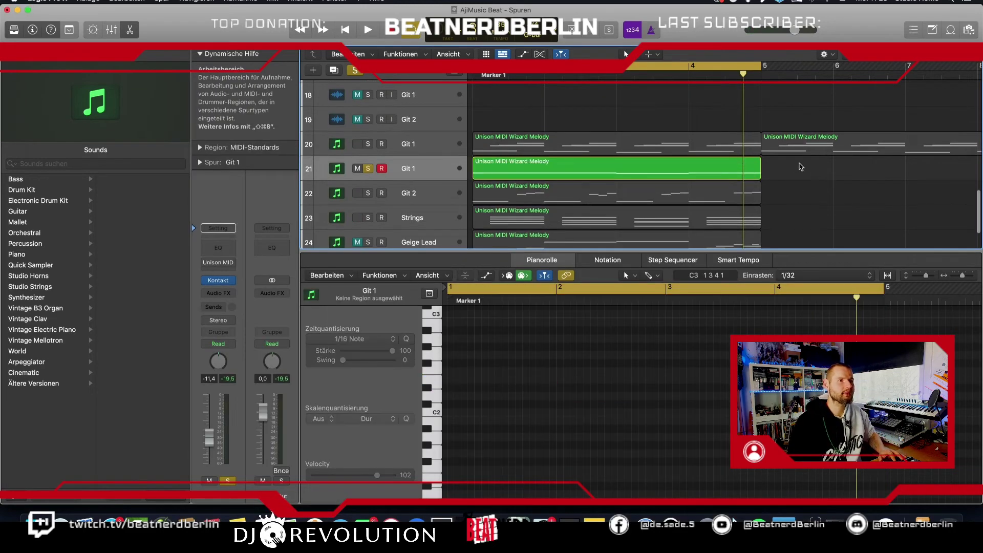
left_click(683, 171)
key("Delete")
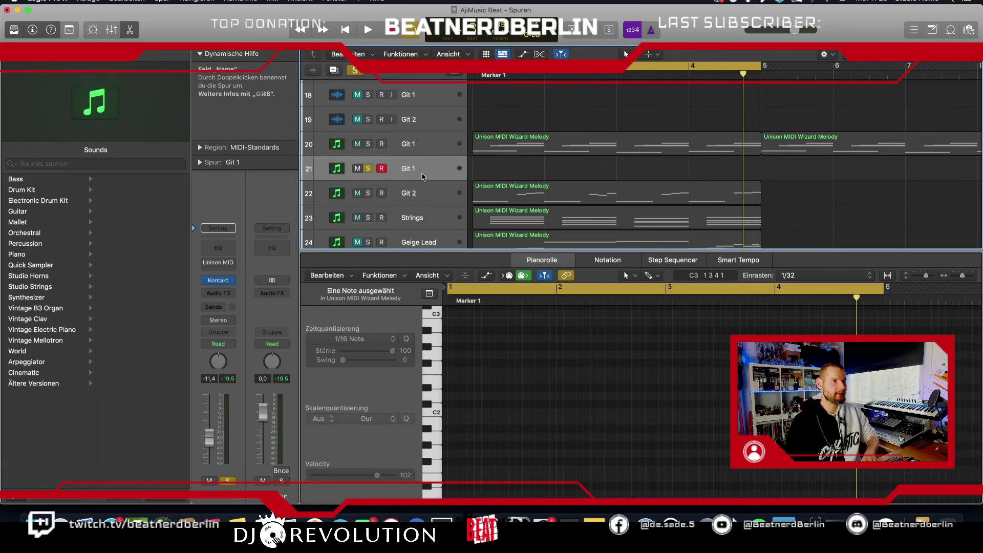
key("super+BackSpace")
scroll(545, 180, "up", 2)
scroll(545, 181, "down", 2)
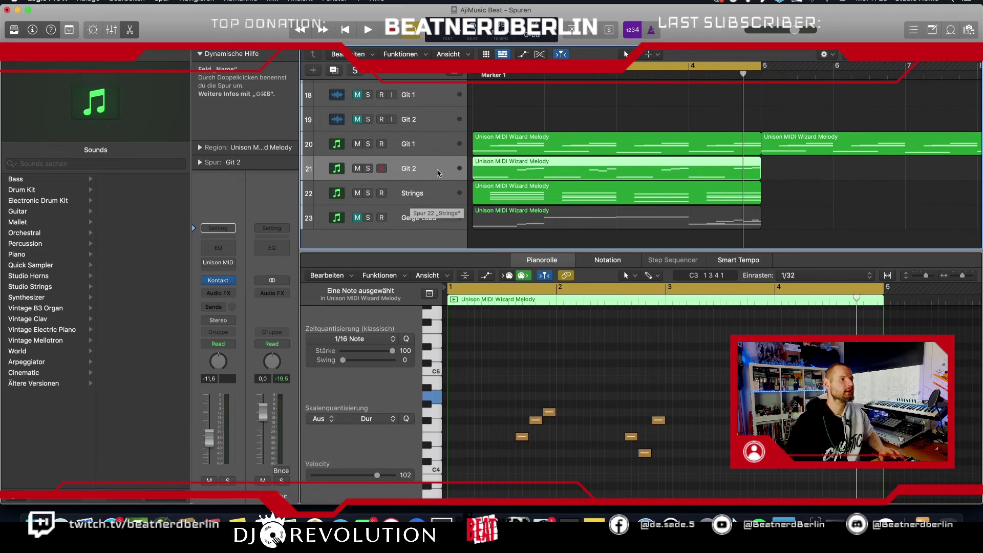
Group the MIDI Git 1, Git 2, Strings and Geige Lead tracks into a summing stack.
left_click(420, 146)
left_click(410, 217, "shift")
right_click(410, 217)
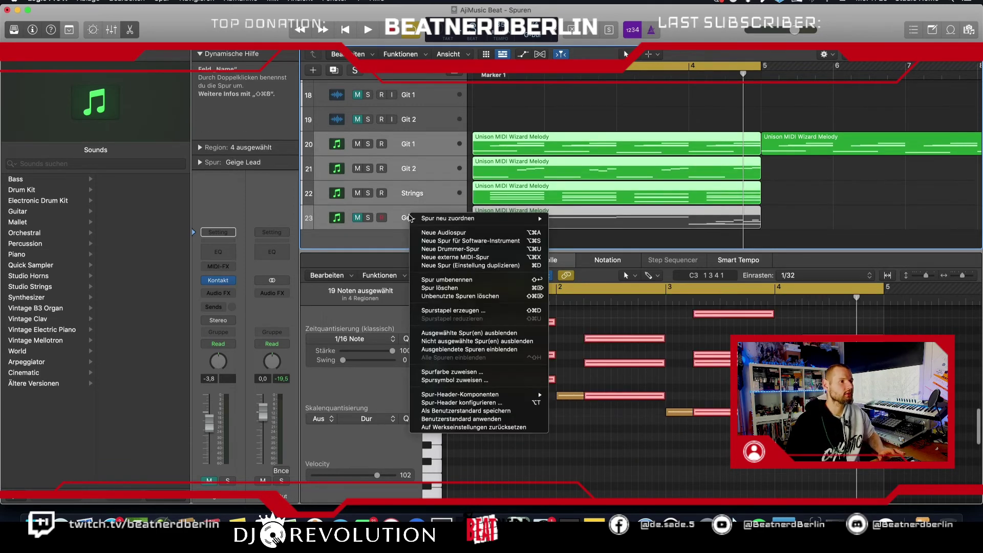
key("super+shift+d")
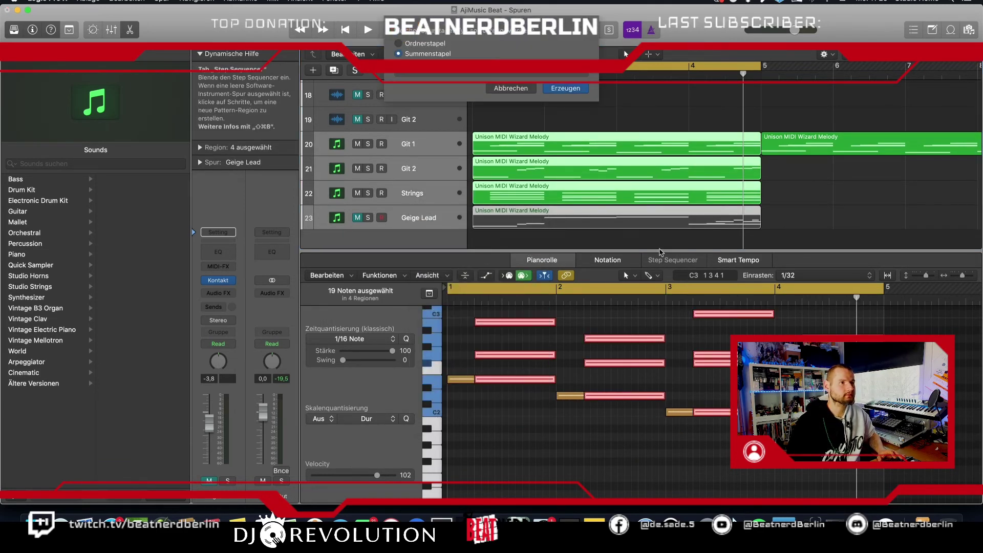
left_click(568, 90)
Start playback, solo the new summing stack and clear the region selection.
key("space")
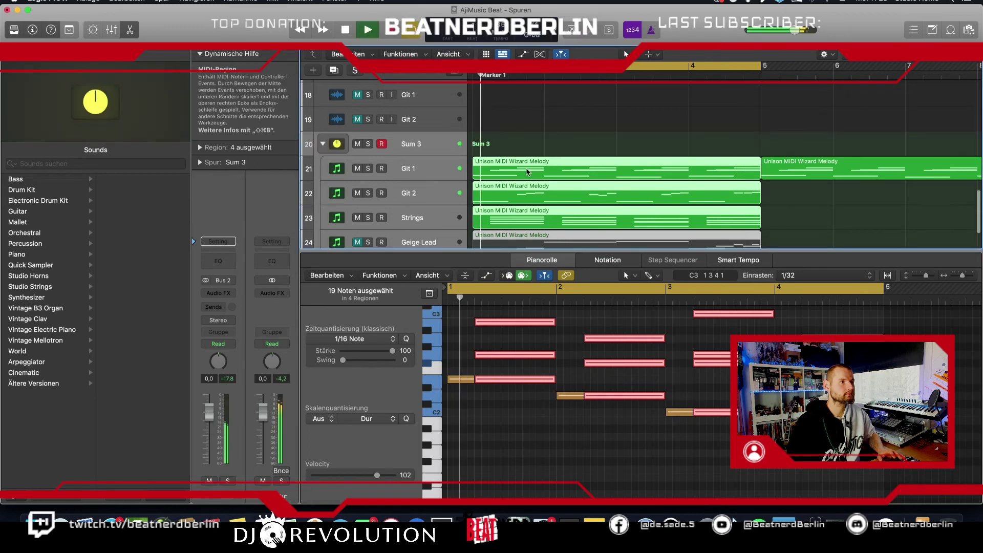
key("s")
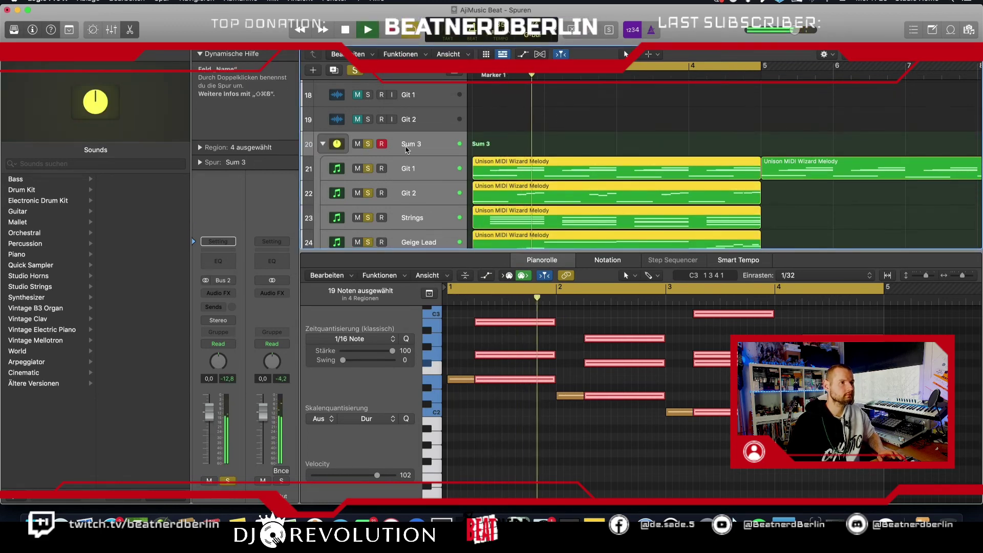
left_click(541, 126)
Add a Channel EQ to Git 1 in the stack and enable a low cut at about 282 Hz.
left_click(404, 168)
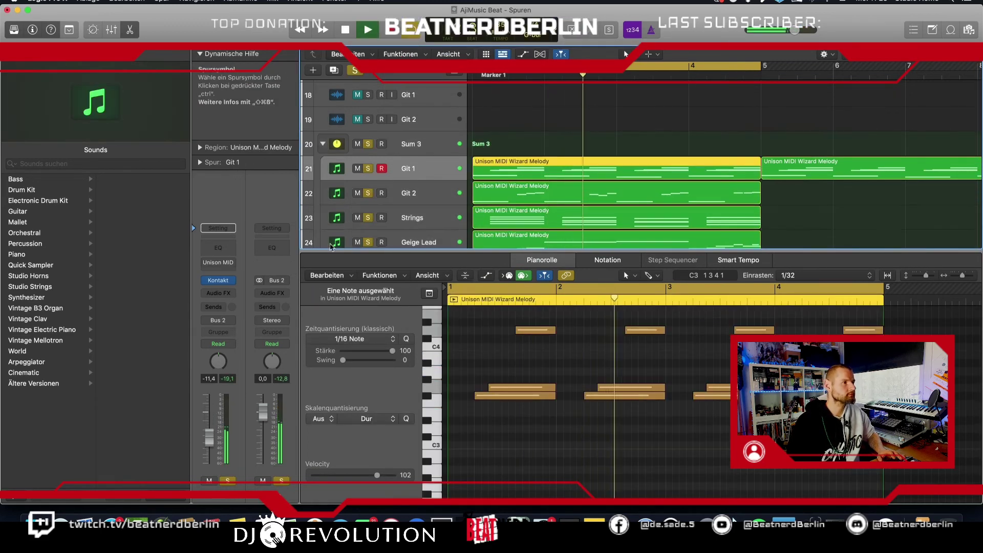
left_click(218, 247)
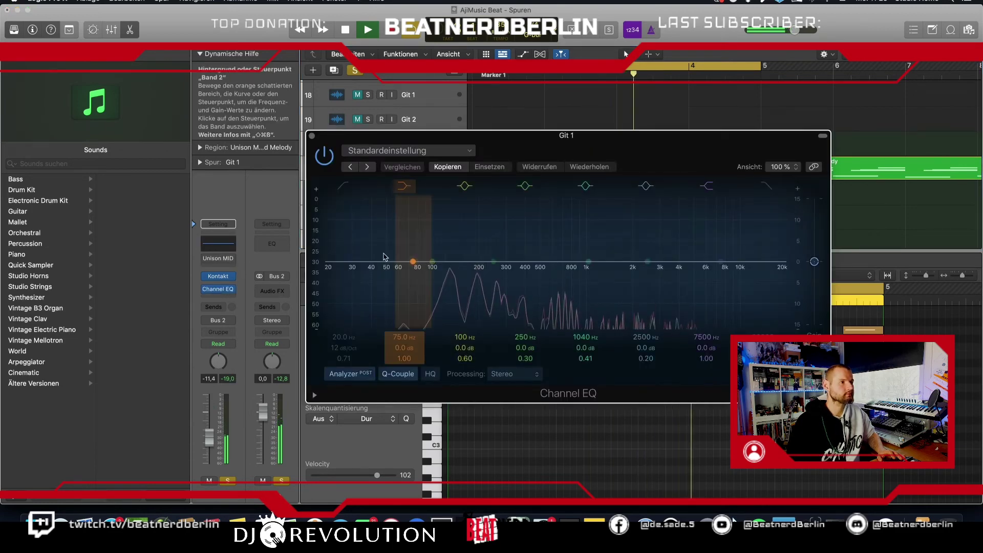
left_click(343, 187)
left_click_drag(335, 281, 512, 275)
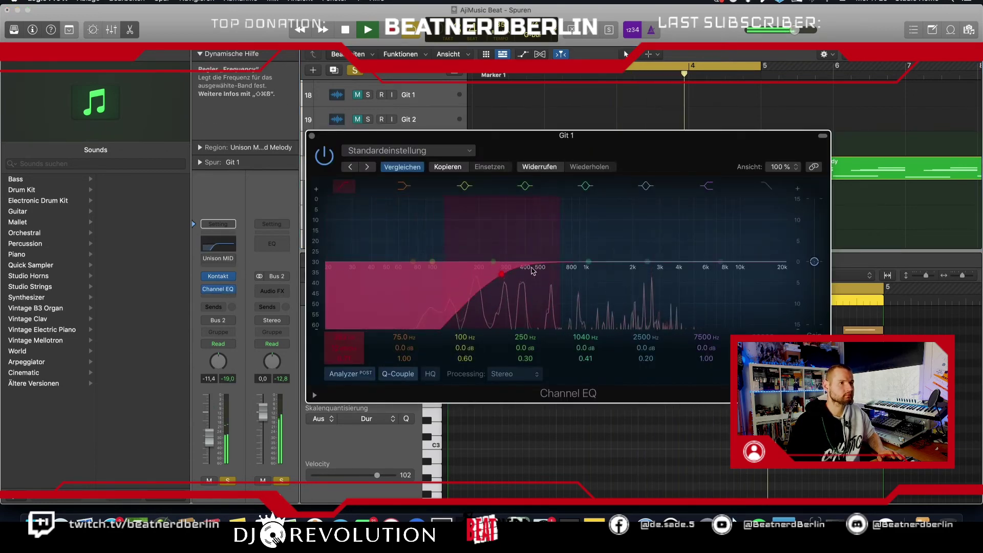
Boost Git 1's mids by about 2.8 dB at 715 Hz with a Q of 0.98 and close the Channel EQ.
left_click_drag(589, 262, 563, 256)
left_click_drag(582, 357, 582, 340)
left_click_drag(564, 255, 564, 250)
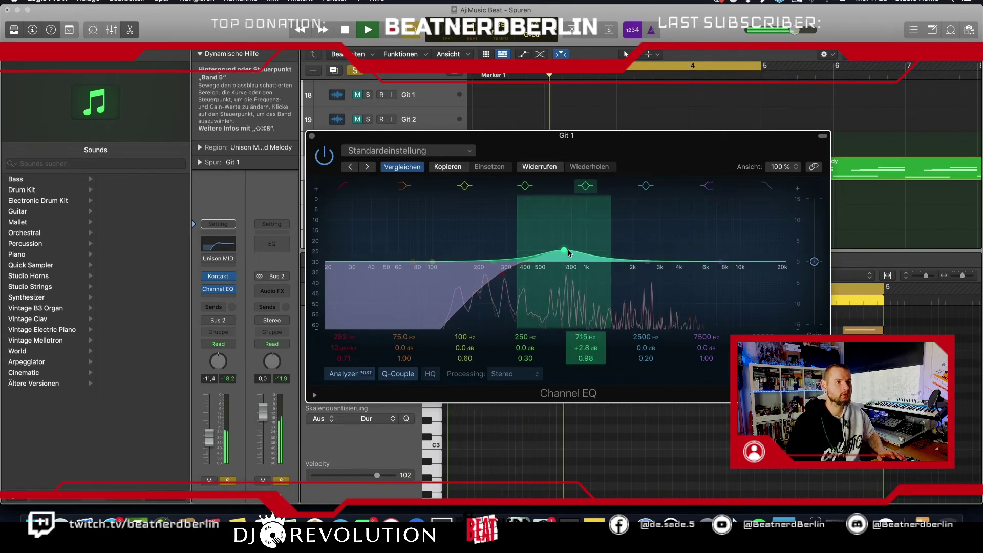
left_click(312, 136)
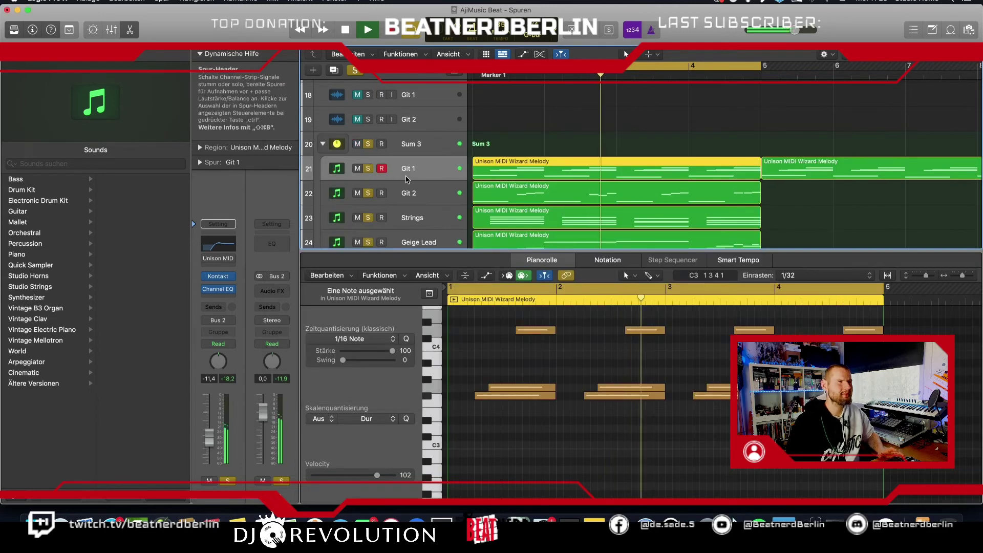
Insert a stereo Compressor on Git 1 after the Channel EQ and switch it to the Studio FET model.
left_click(407, 193)
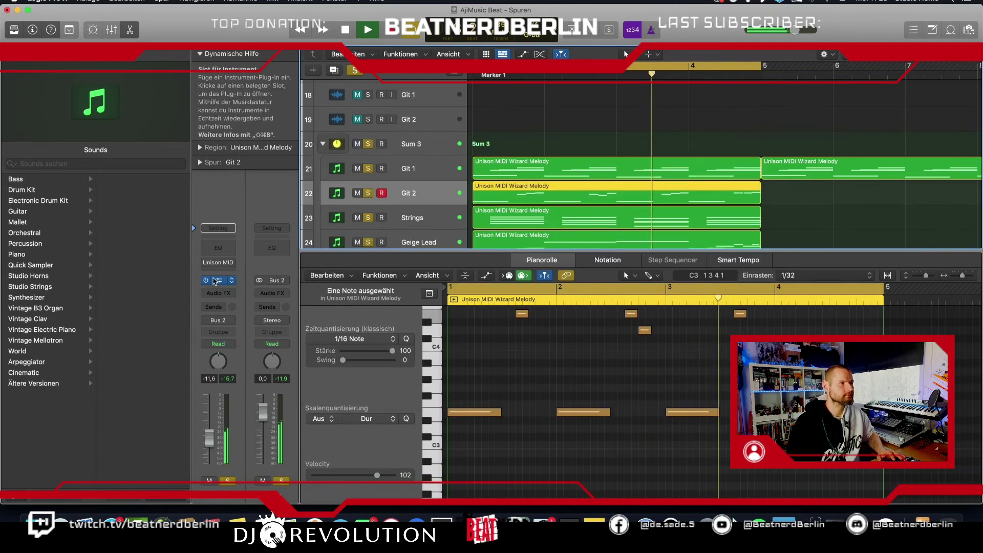
key("Up")
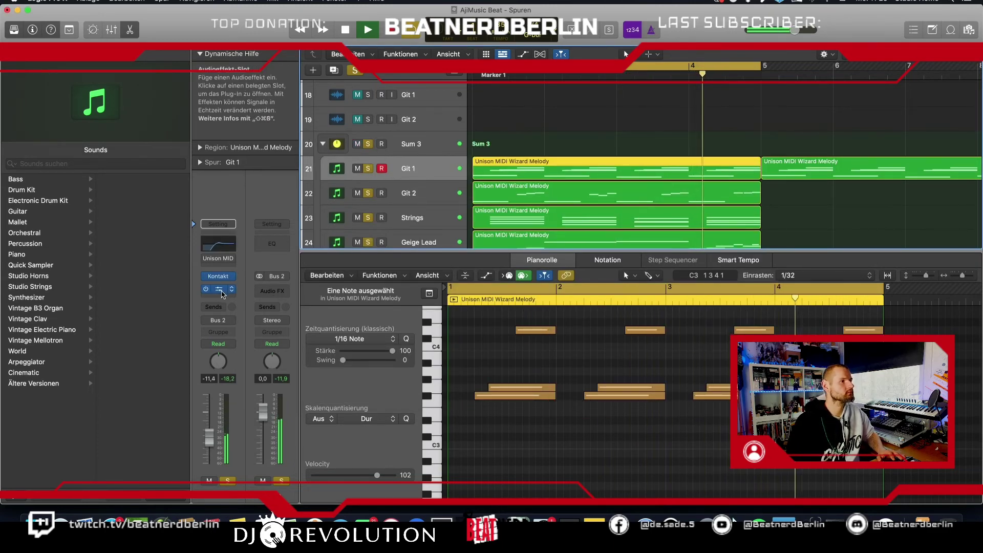
left_click(222, 293)
mouse_move(246, 485)
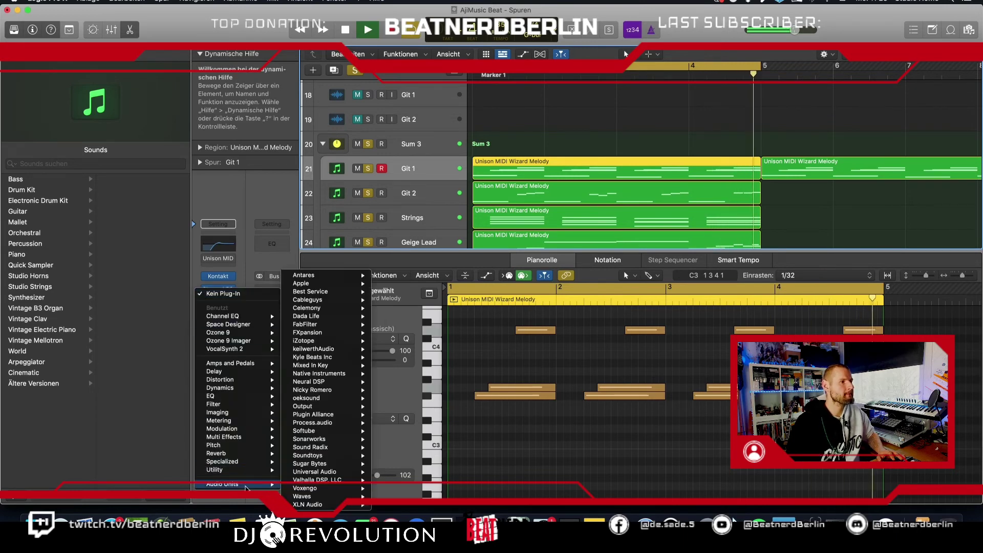
mouse_move(341, 433)
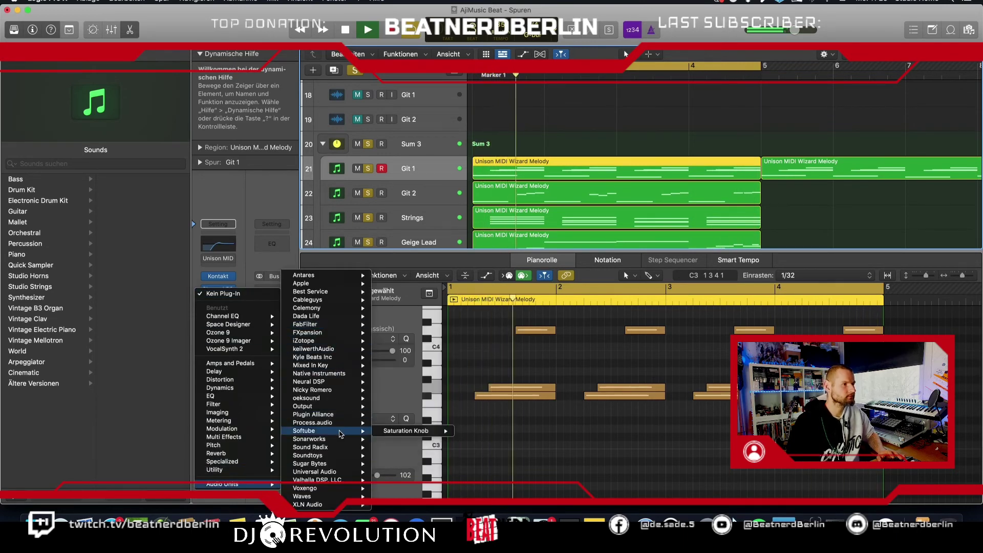
mouse_move(343, 459)
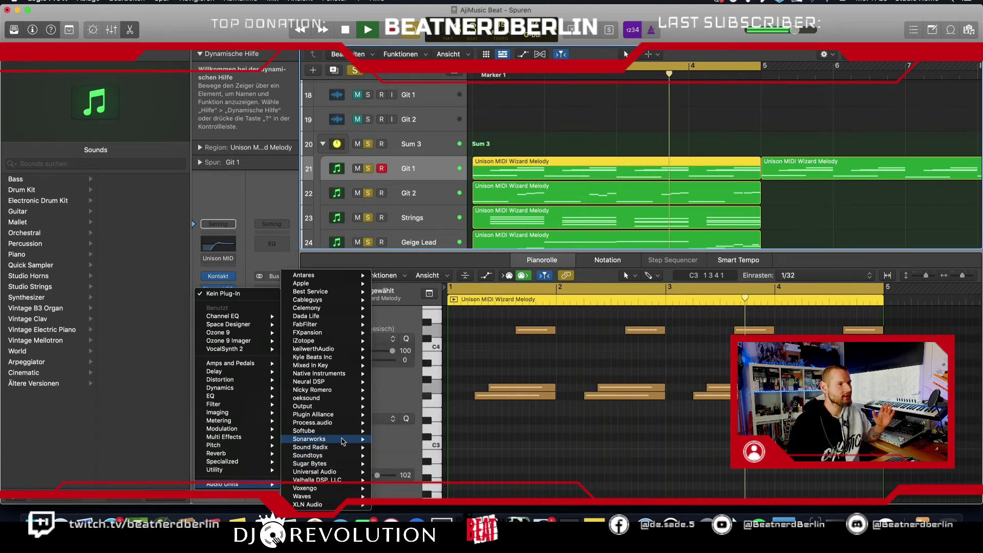
mouse_move(333, 408)
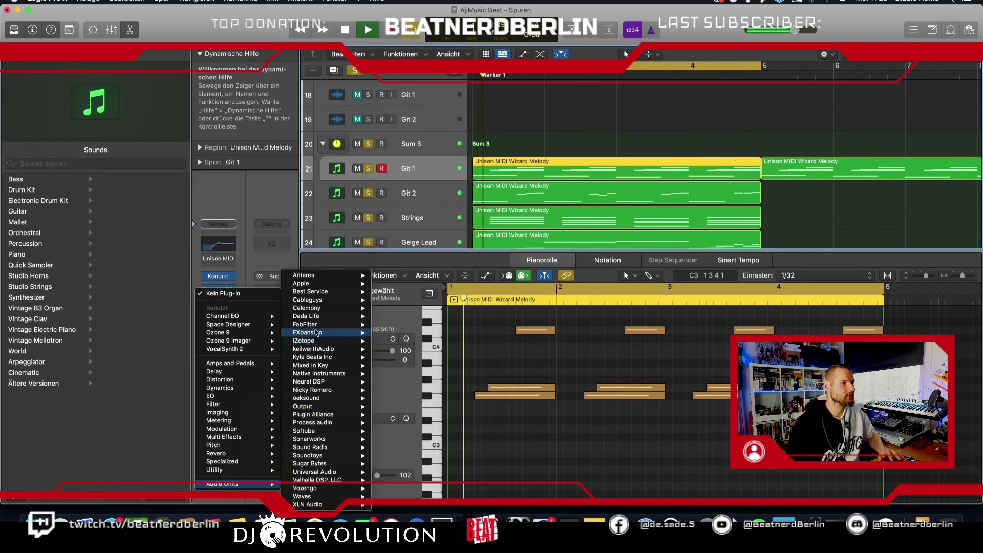
mouse_move(312, 341)
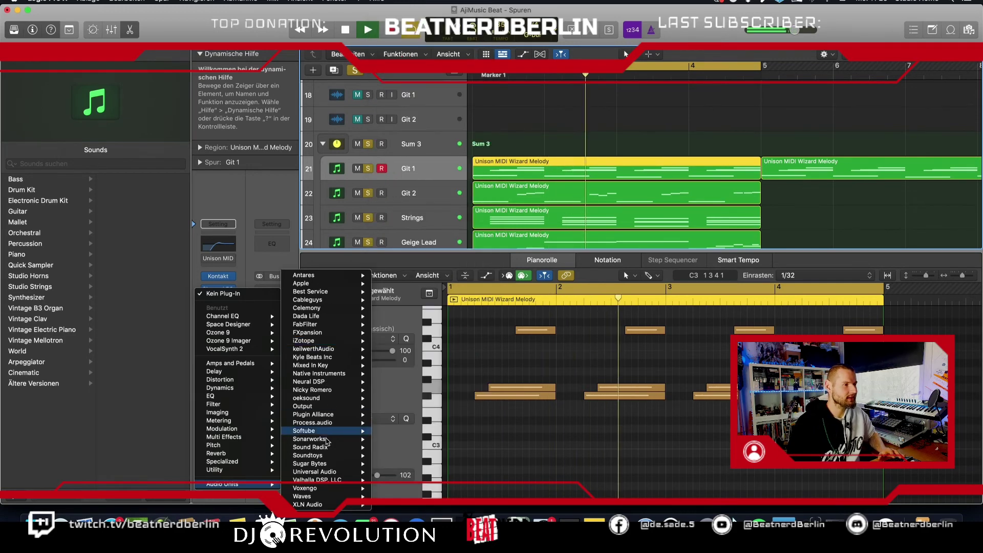
mouse_move(325, 481)
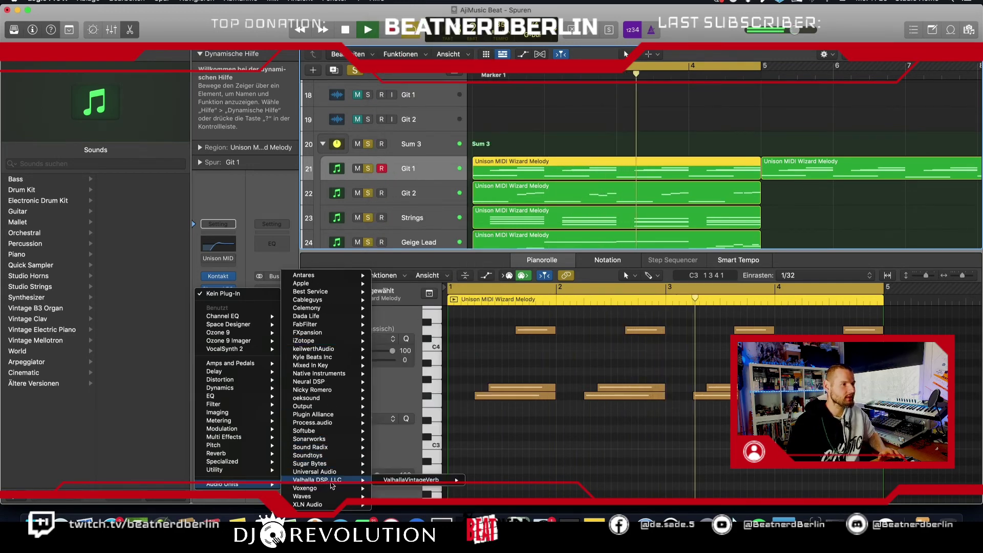
mouse_move(258, 385)
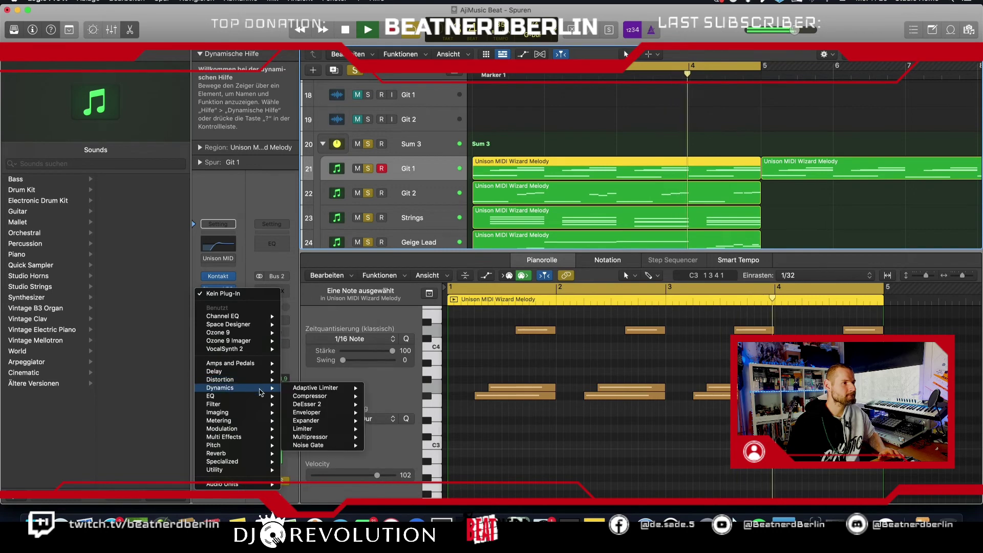
left_click(378, 397)
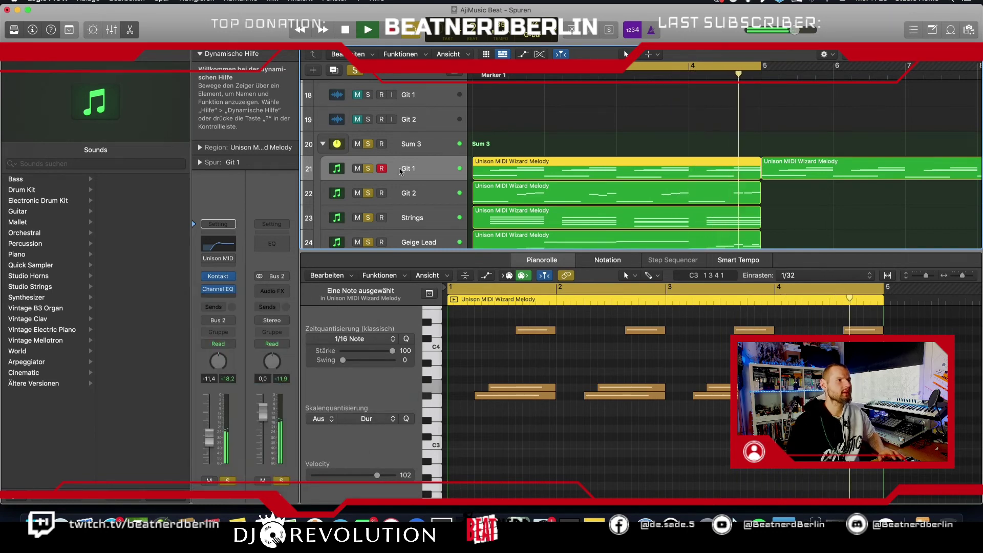
left_click(502, 174)
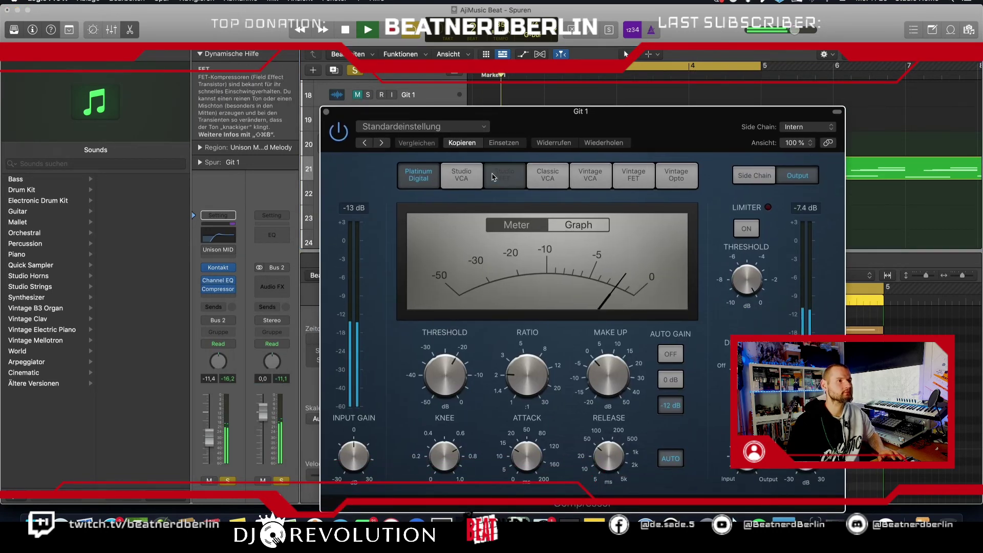
Isolate Git 1 in the stack by taking Git 2, Strings and Geige Lead out of solo.
left_click_drag(433, 122, 448, 221)
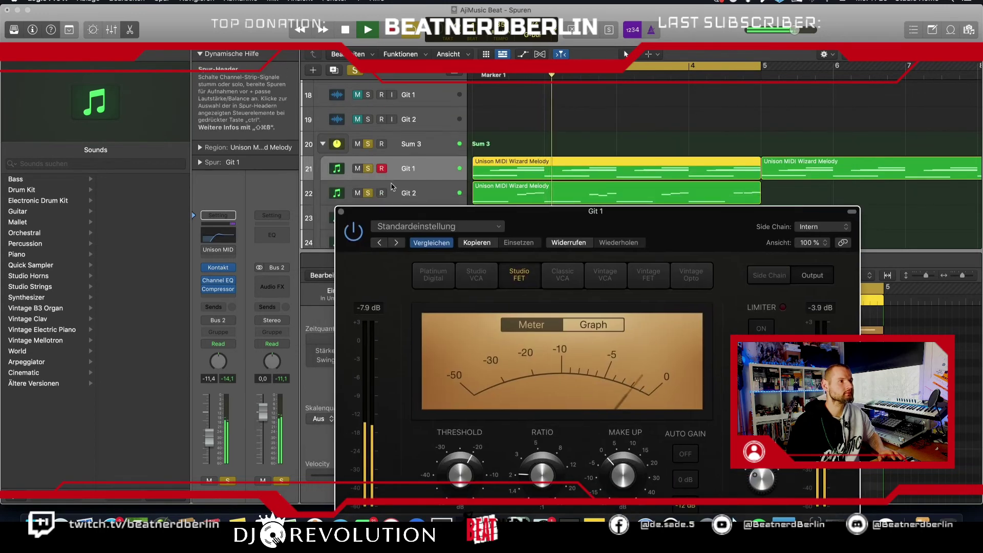
scroll(389, 192, "down", 2)
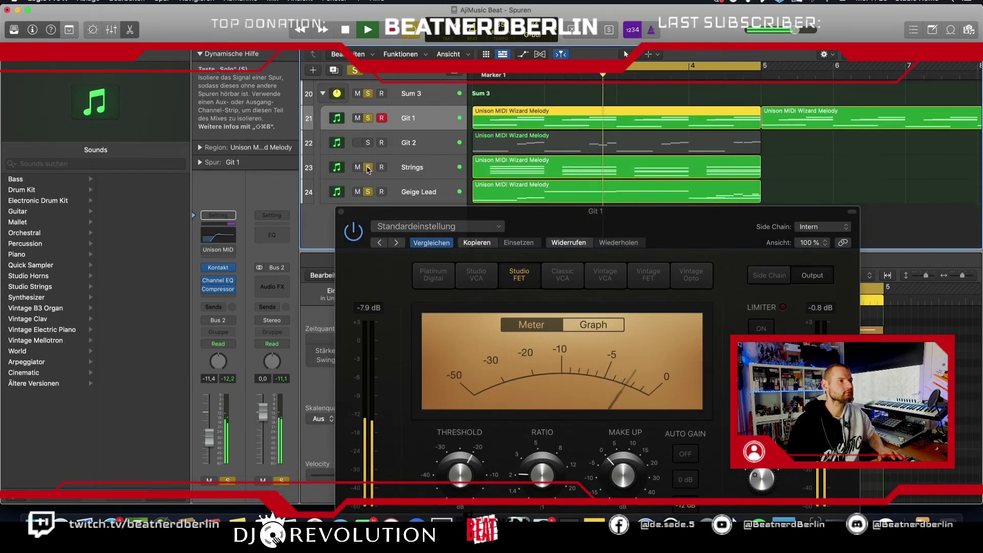
left_click_drag(438, 216, 391, 102)
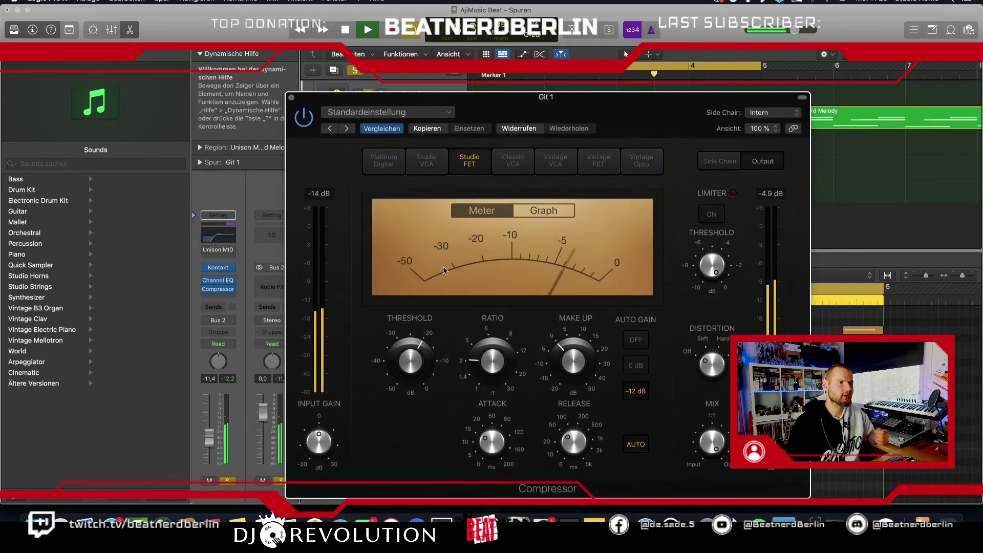
Lower the Git 1 compressor's threshold to about -25 dB, raise the ratio slightly, set make-up to 1.0 dB, shorten the attack and close it.
left_click_drag(404, 337, 405, 353)
left_click_drag(490, 358, 490, 353)
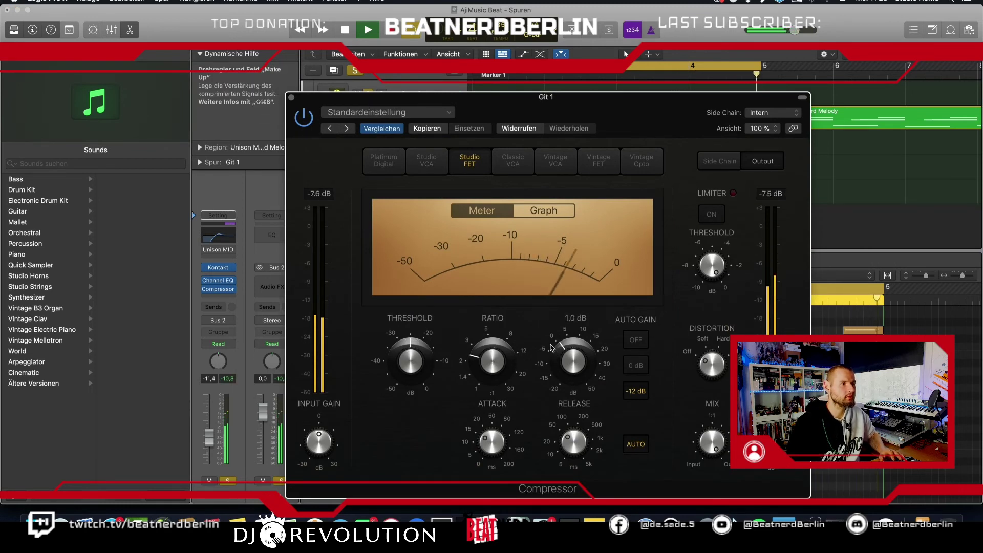
left_click_drag(492, 437, 492, 442)
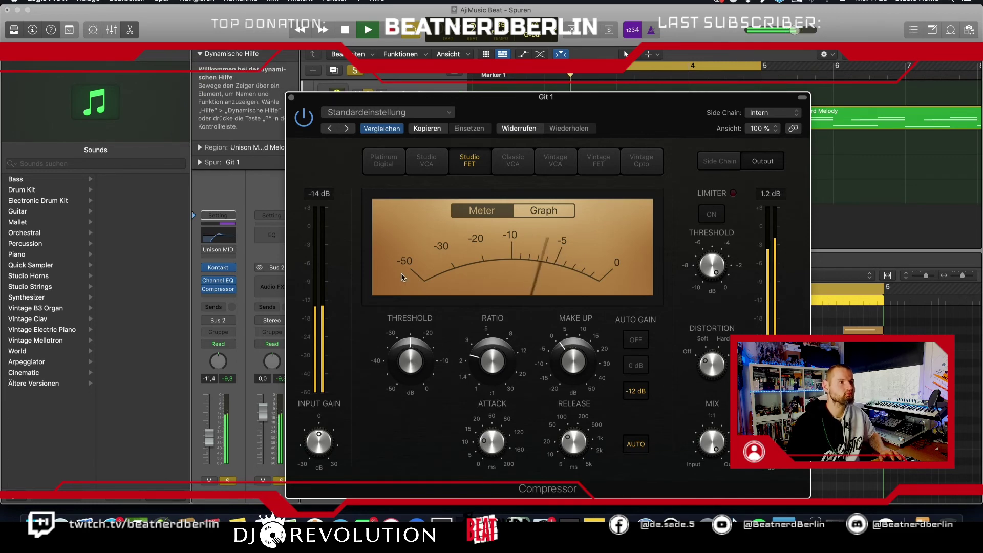
left_click(290, 97)
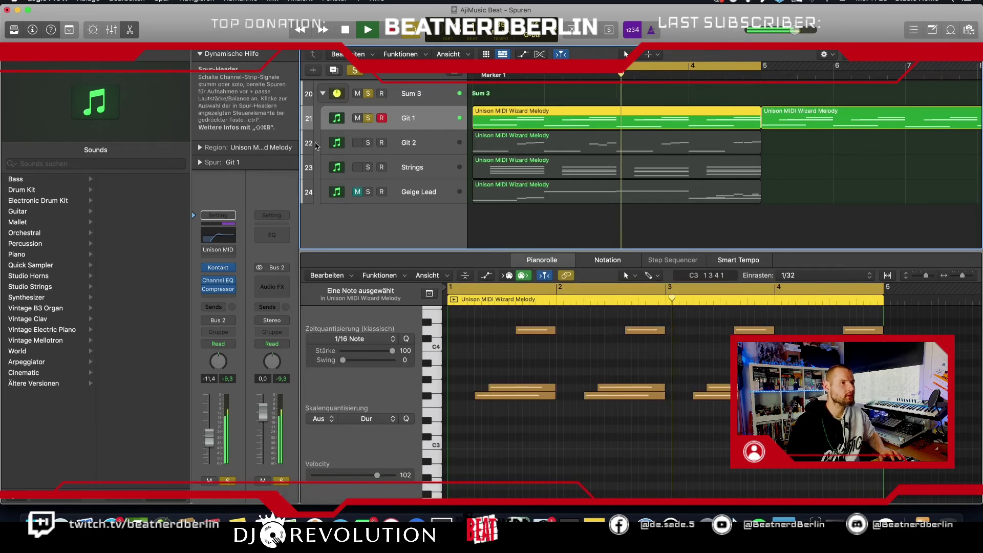
Solo Git 2 instead of Git 1, add a Channel EQ to it and enable a low cut at about 290 Hz.
left_click(368, 141)
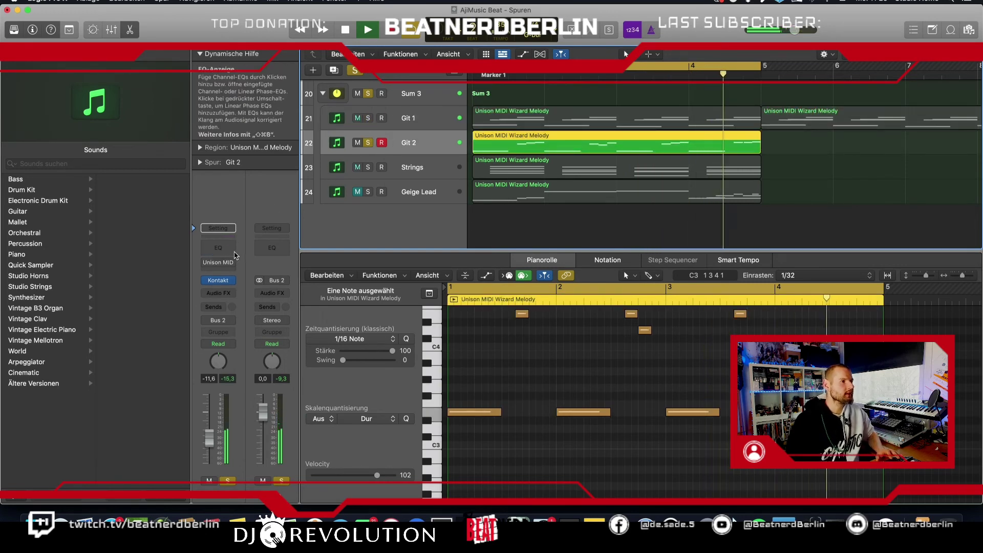
left_click(220, 247)
left_click(353, 187)
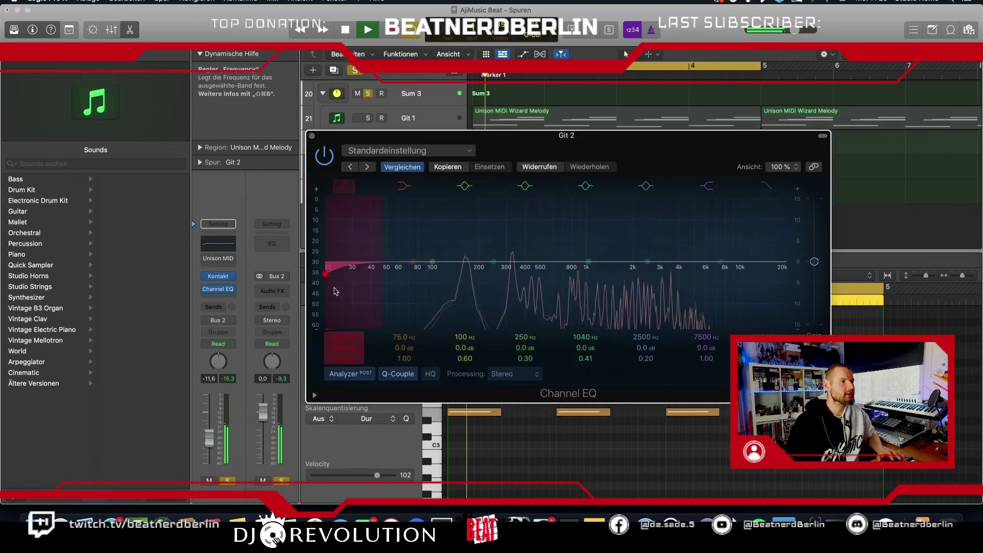
left_click_drag(329, 262, 505, 262)
Boost Git 2's mids by about 1.8 dB at 915 Hz with a Q of 0.88, stop playback and close the Channel EQ.
mouse_move(587, 261)
left_mouse_down()
mouse_move(574, 251)
mouse_move(654, 250)
mouse_move(566, 251)
mouse_move(580, 255)
left_mouse_up()
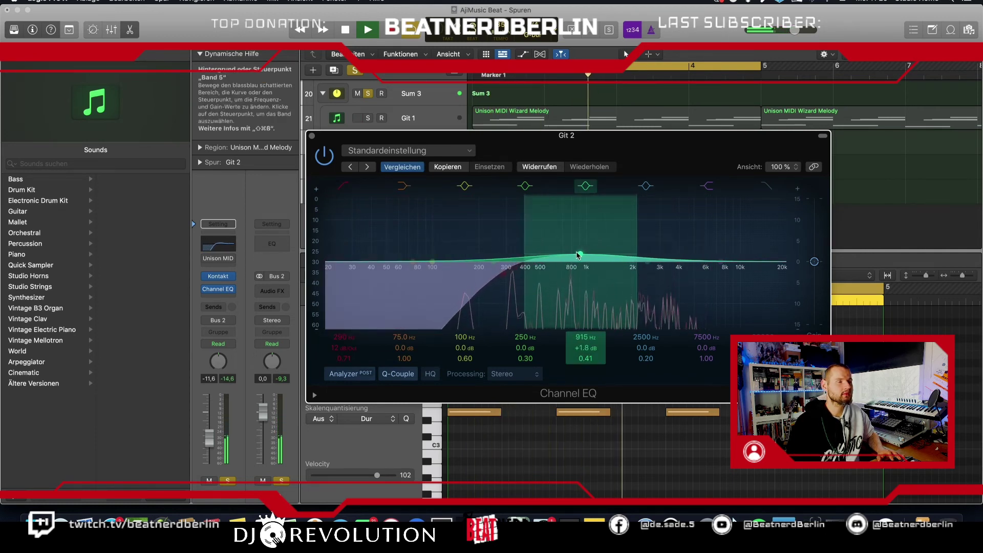
left_click_drag(586, 363, 585, 359)
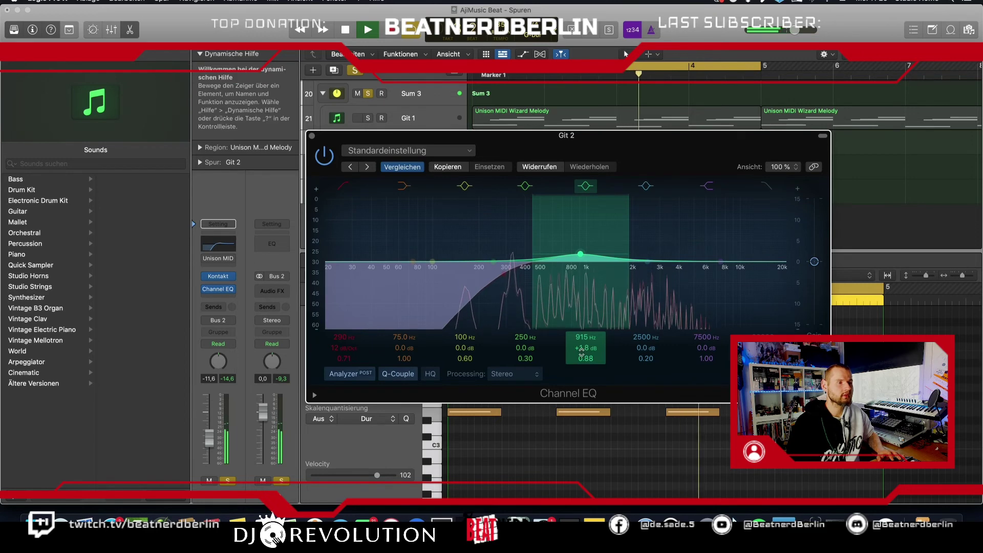
key("space")
left_click(313, 136)
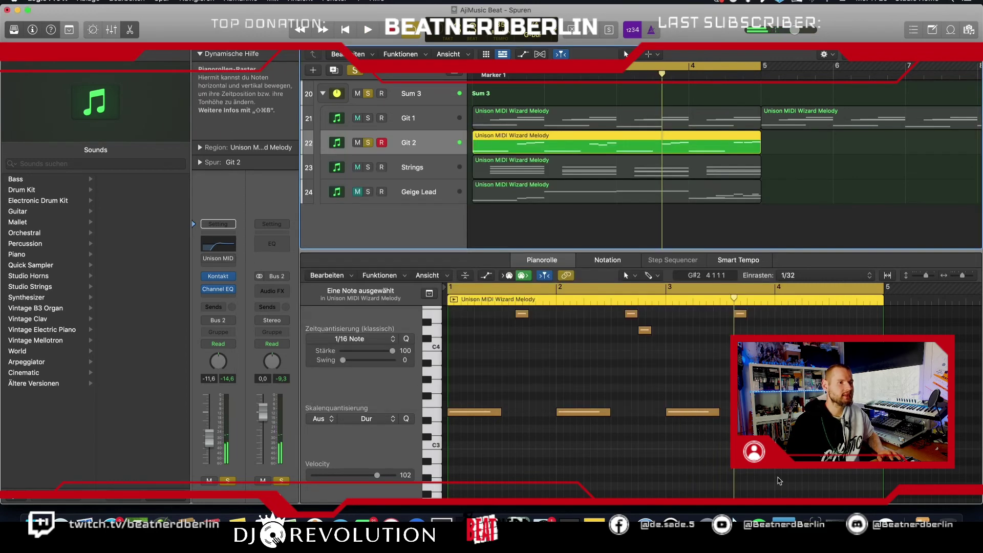
Move the four long low notes in the Git 2 region up one octave and play the part briefly.
left_click_drag(832, 439, 486, 371)
scroll(478, 428, "up", 2)
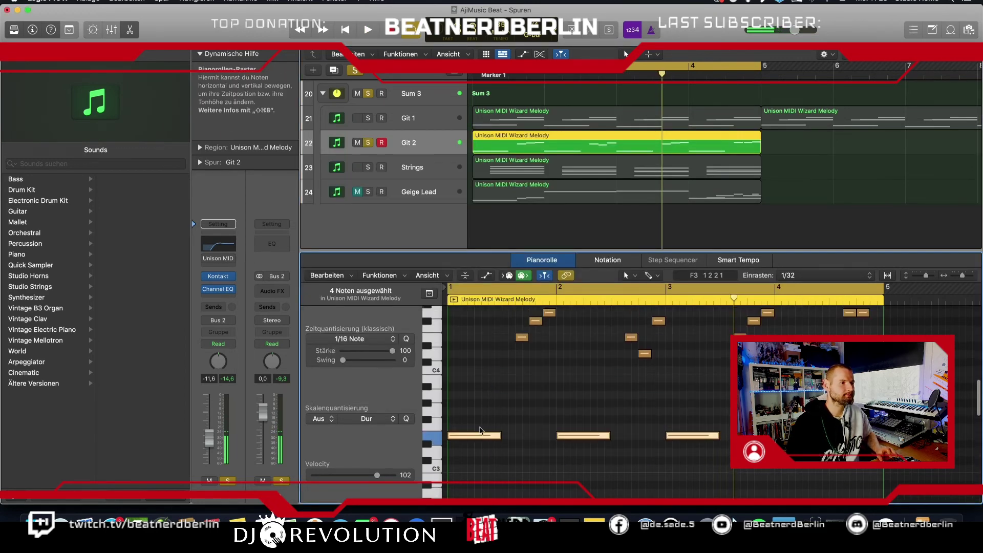
left_click_drag(478, 459, 478, 365)
key("space")
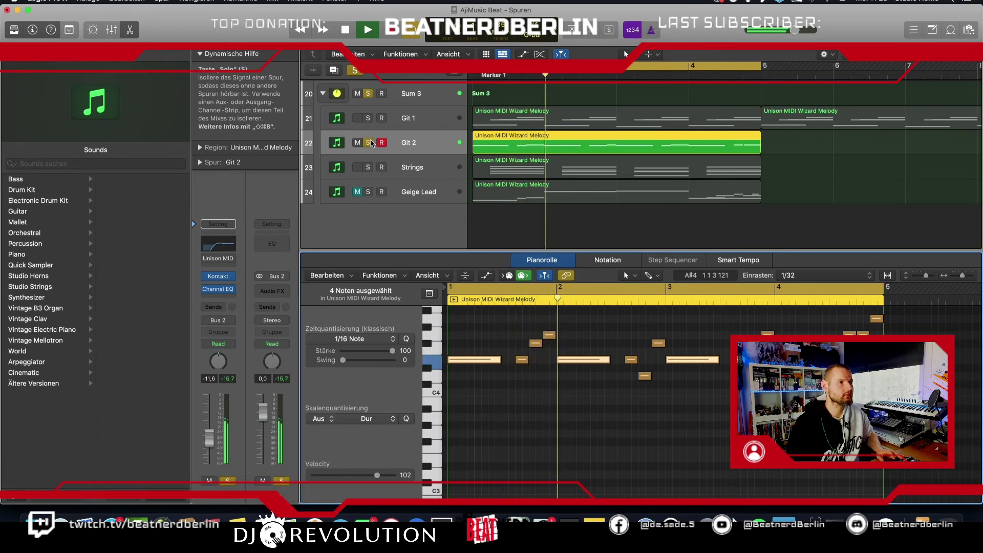
scroll(503, 357, "up", 2)
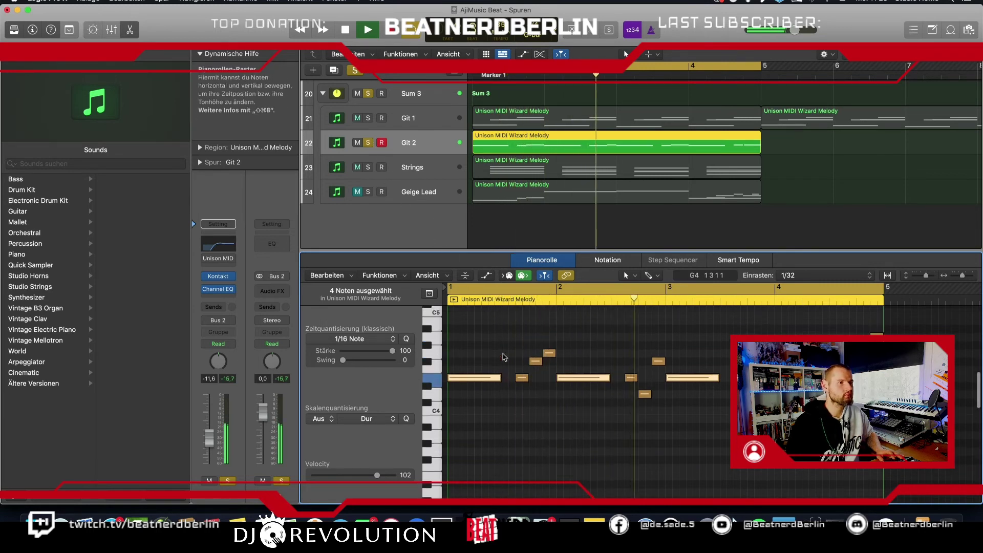
scroll(504, 357, "up", 1)
key("space")
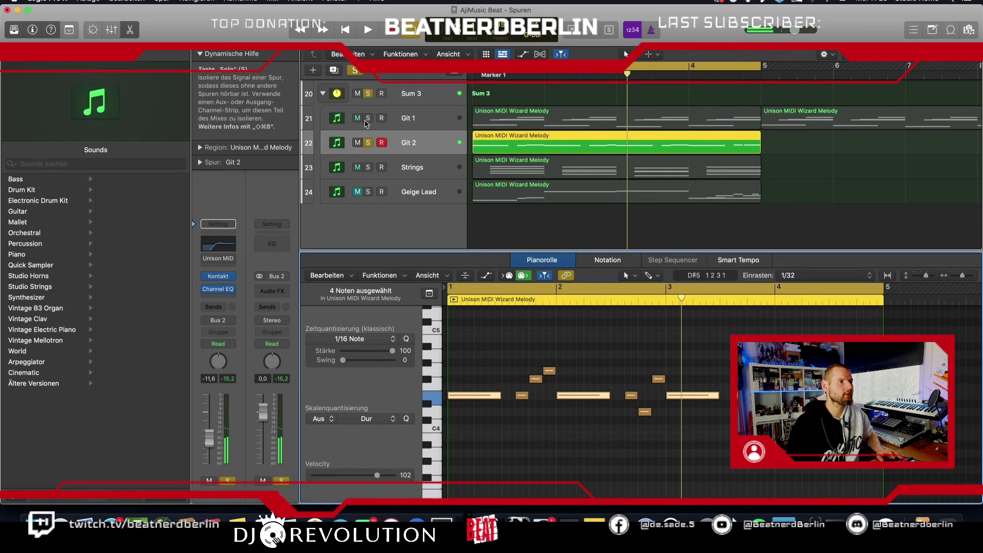
Play Git 1 together with Git 2 to check how the parts fit, and return to Git 2 alone.
left_click(357, 119)
key("space")
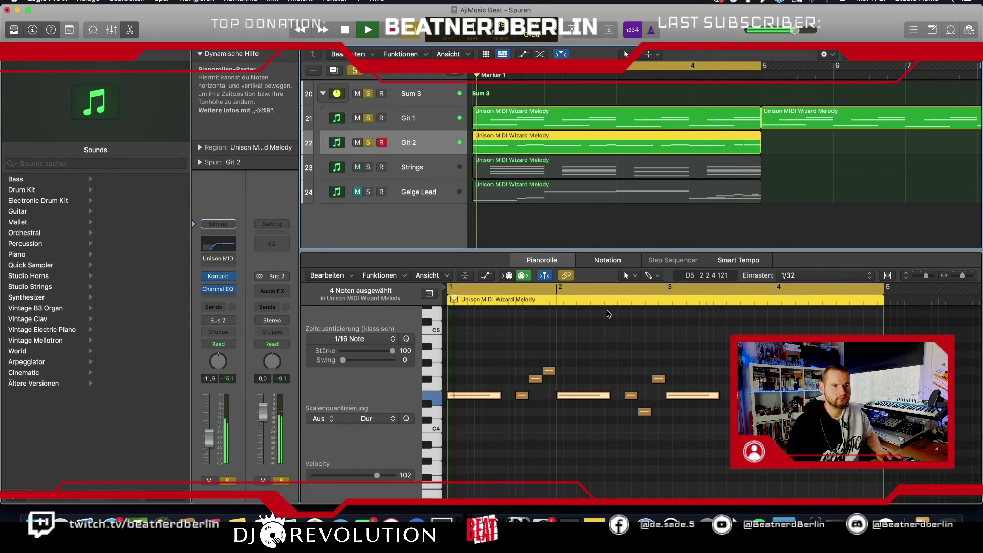
key("space")
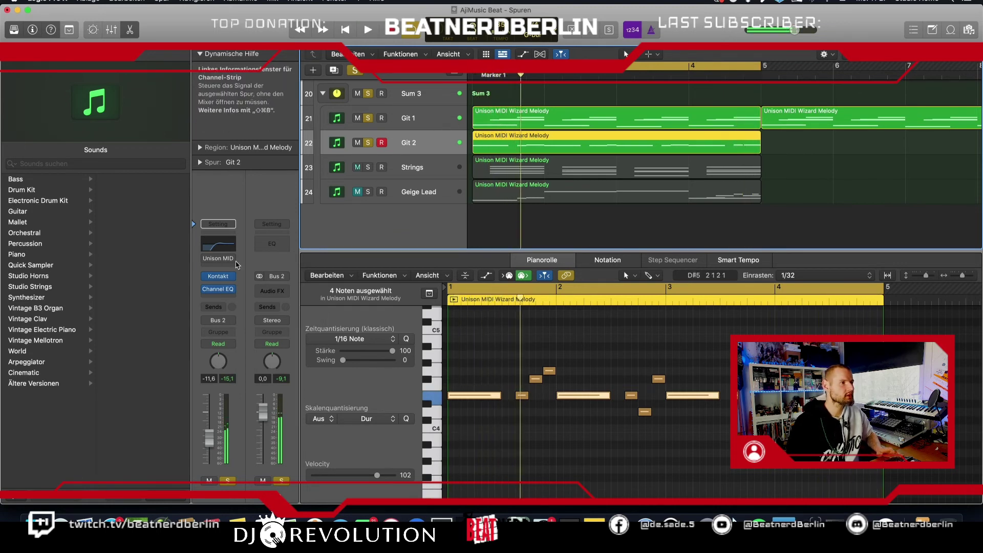
left_click(368, 118)
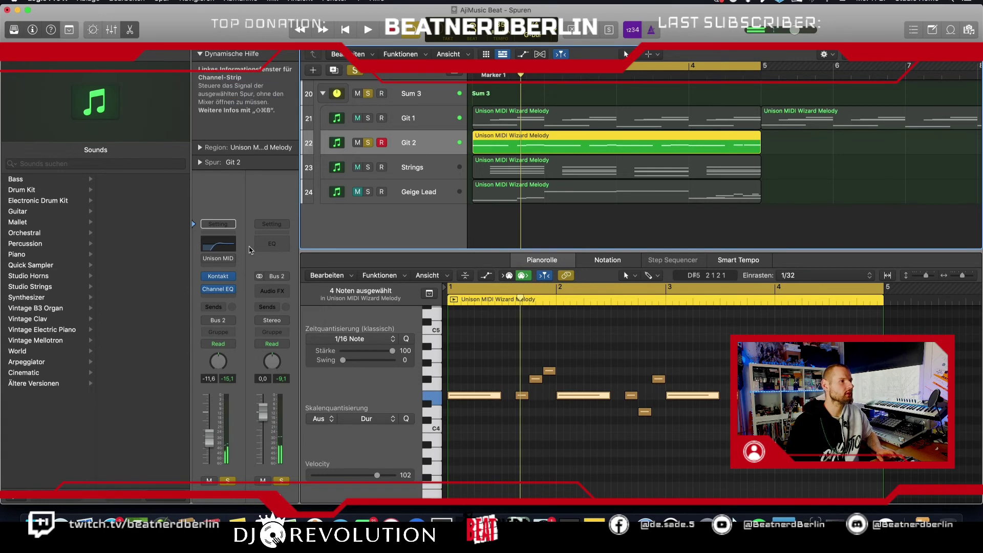
Restart playback, insert a stereo Compressor on Git 2 after the Channel EQ and switch it to the Studio FET model.
key("space")
left_click(218, 297)
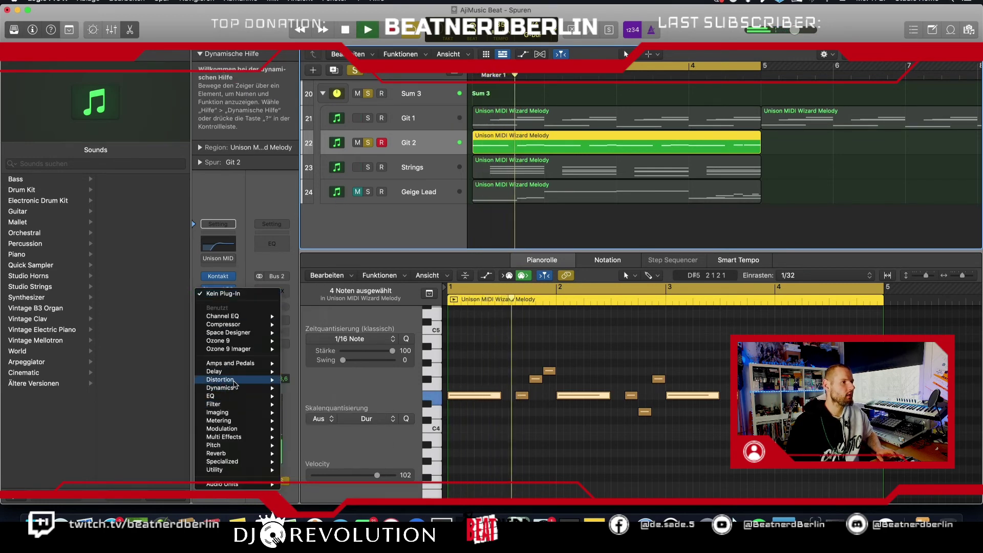
mouse_move(235, 388)
mouse_move(327, 395)
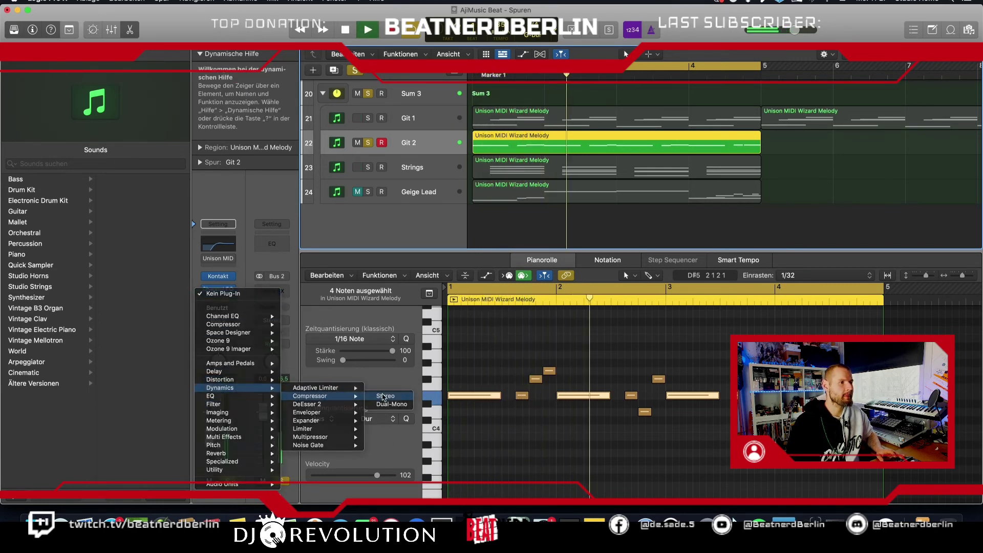
left_click(383, 396)
left_click(492, 200)
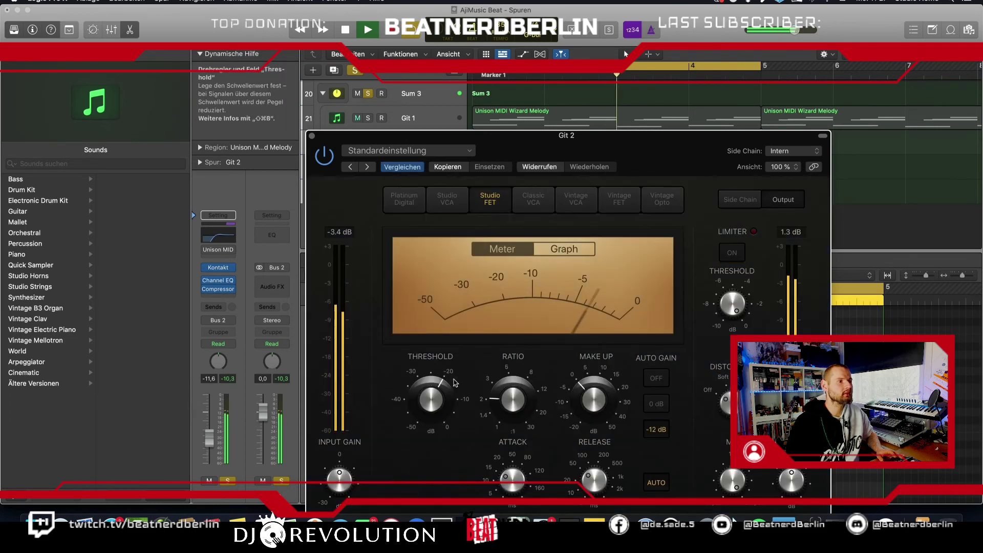
Lower the Git 2 compressor's threshold and make-up gain slightly, close it and solo Git 1 alongside Git 2.
left_click_drag(512, 402, 509, 432)
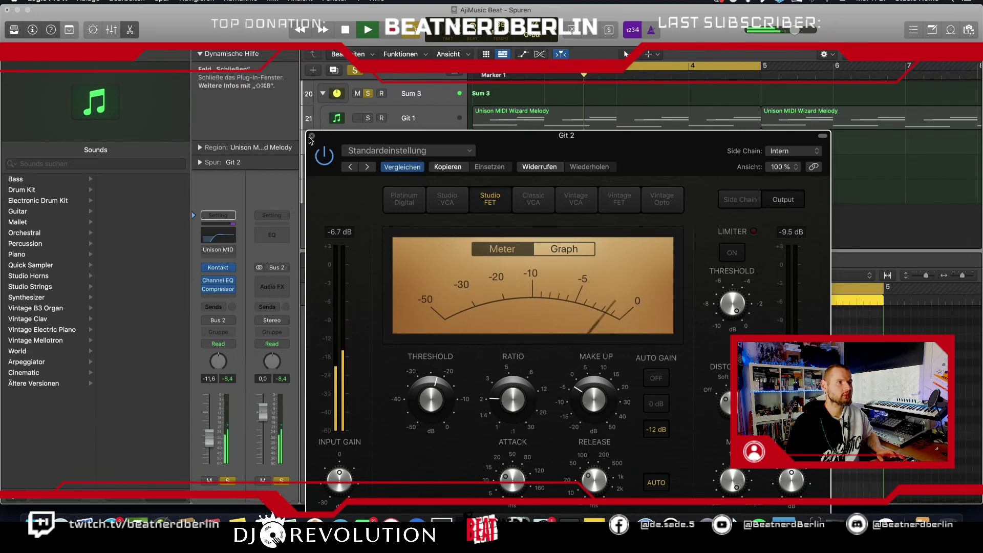
left_click(312, 136)
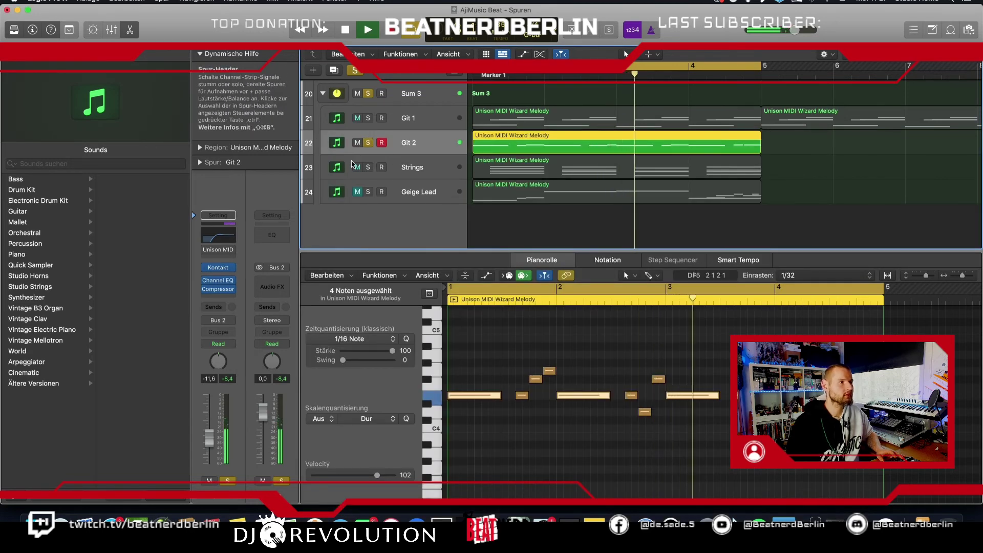
left_click(368, 118)
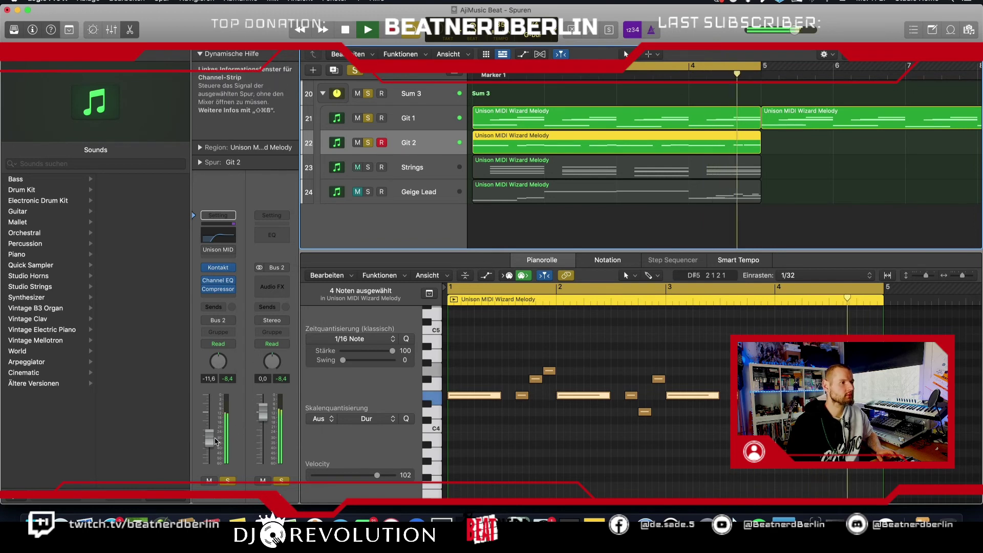
Lower the Git 2 volume to -12.8 dB and solo the Strings track in place of the two guitars.
left_click_drag(211, 440, 211, 444)
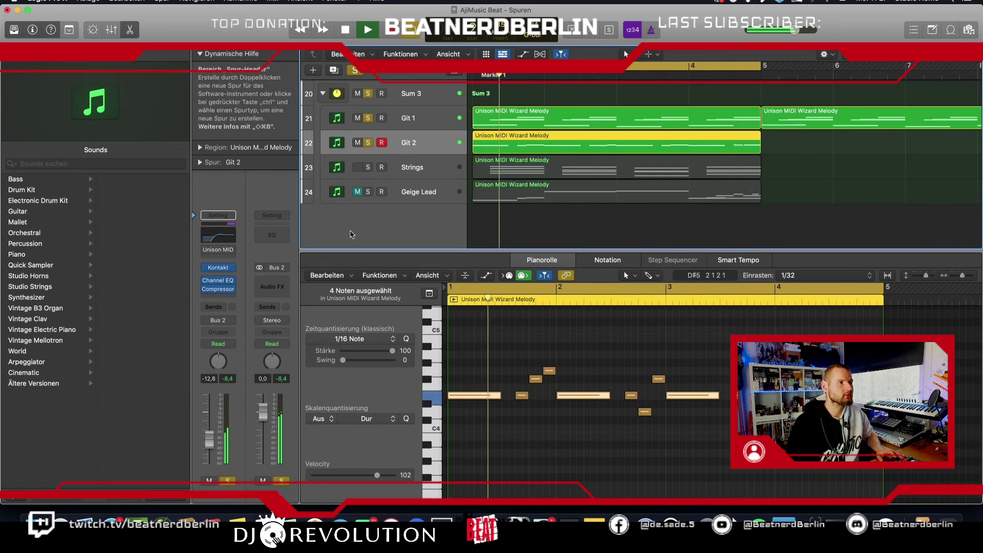
left_click(368, 167)
left_click_drag(368, 143, 368, 118)
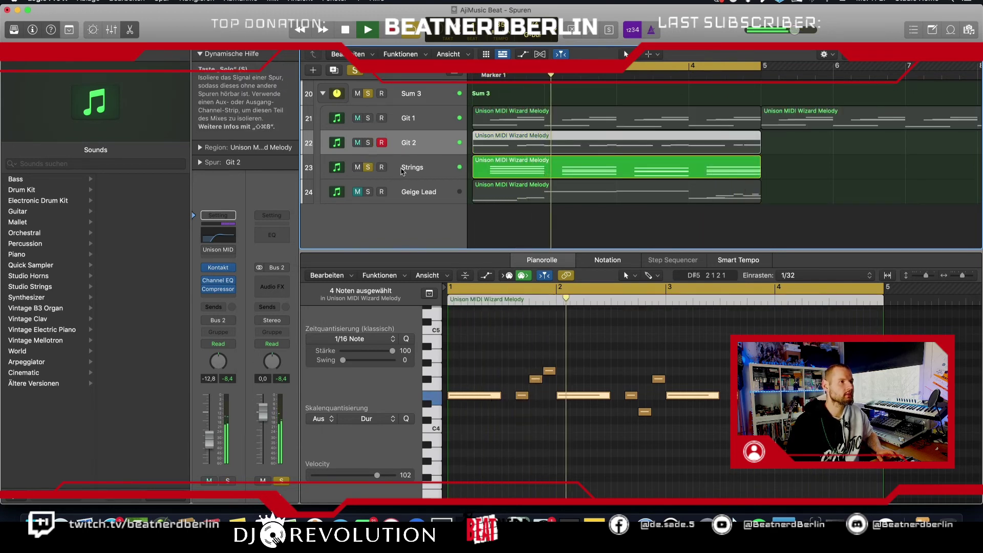
Insert a stereo FabFilter Pro-Q 3 on the Strings track.
left_click(416, 167)
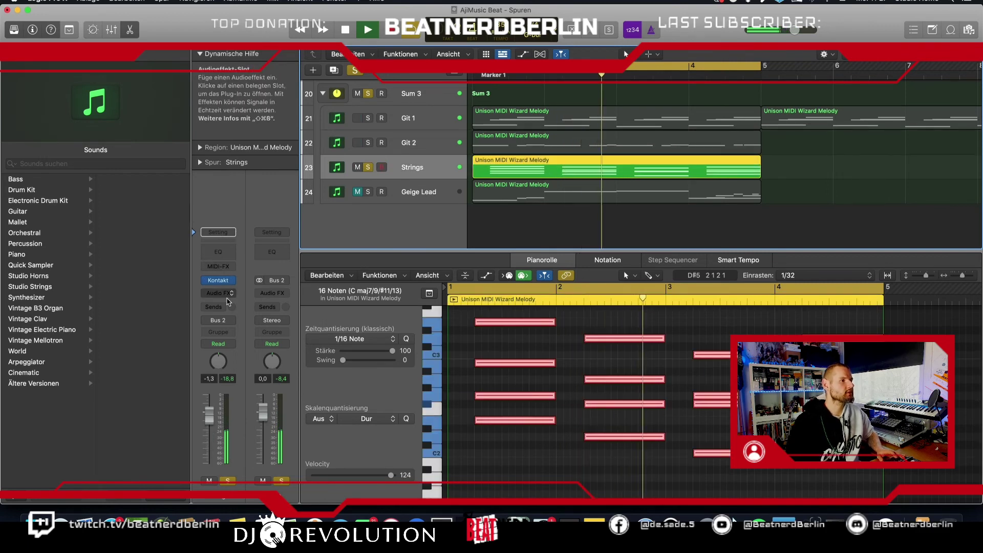
left_click(218, 293)
mouse_move(240, 484)
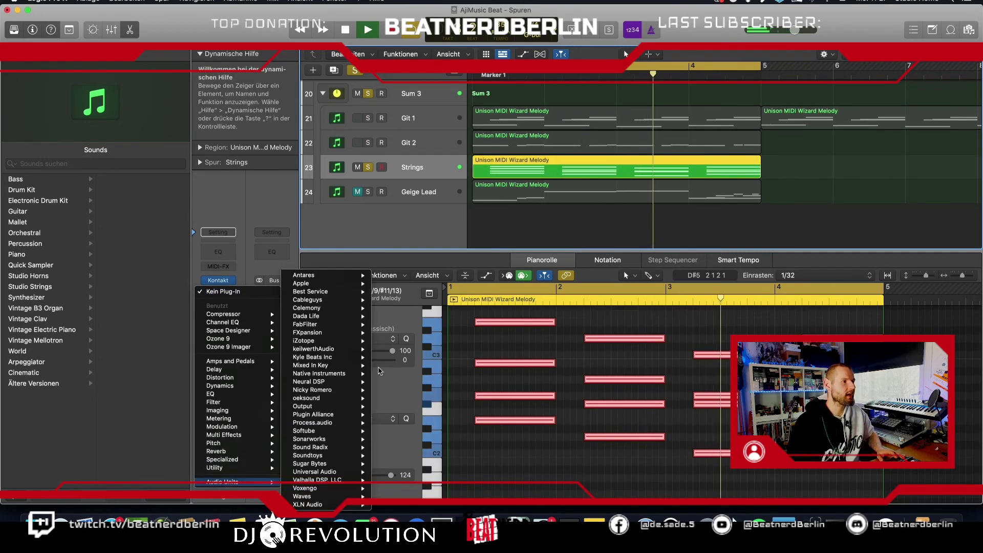
mouse_move(347, 327)
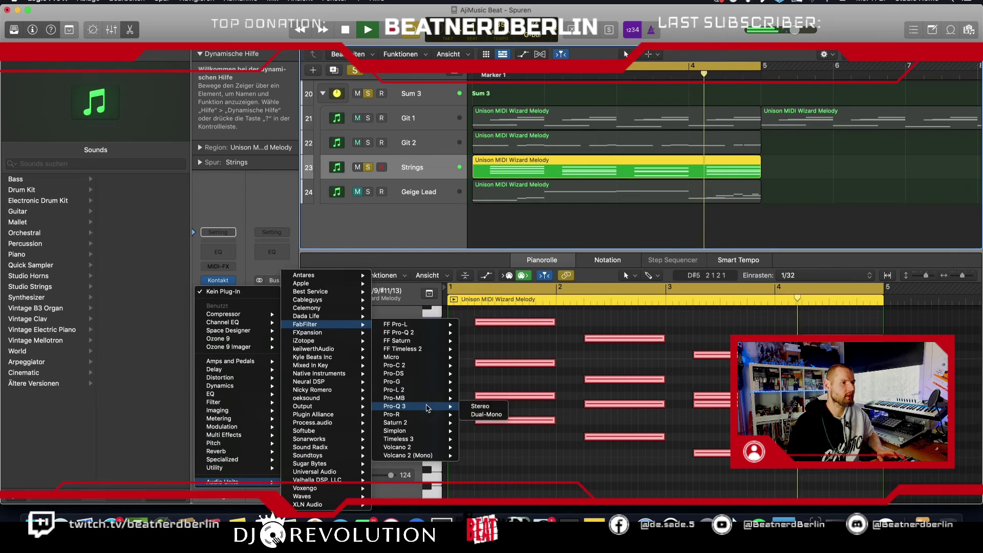
left_click(480, 406)
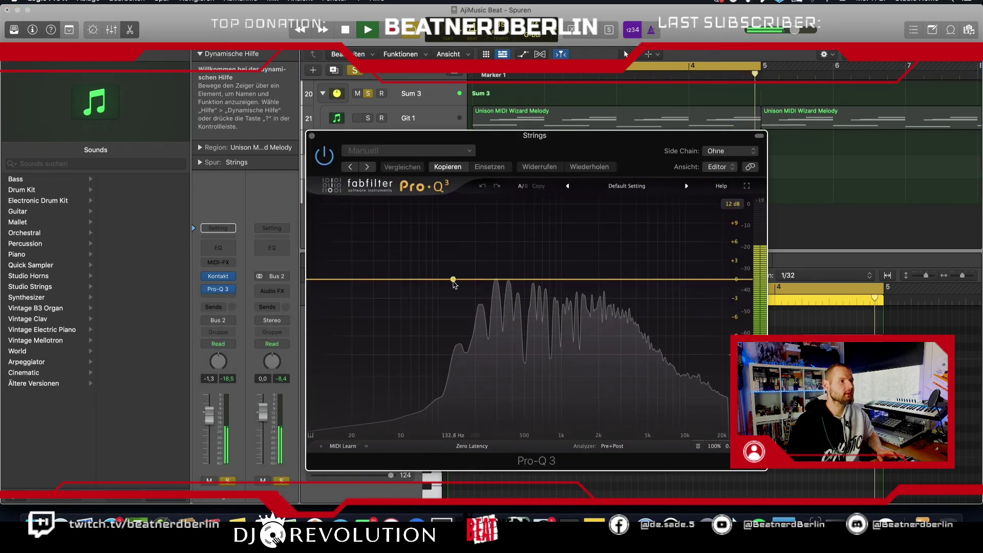
Shape the Strings EQ with a 12 dB/oct low cut at about 128 Hz plus gentle low-mid and high boosts, and close it.
left_click(392, 279)
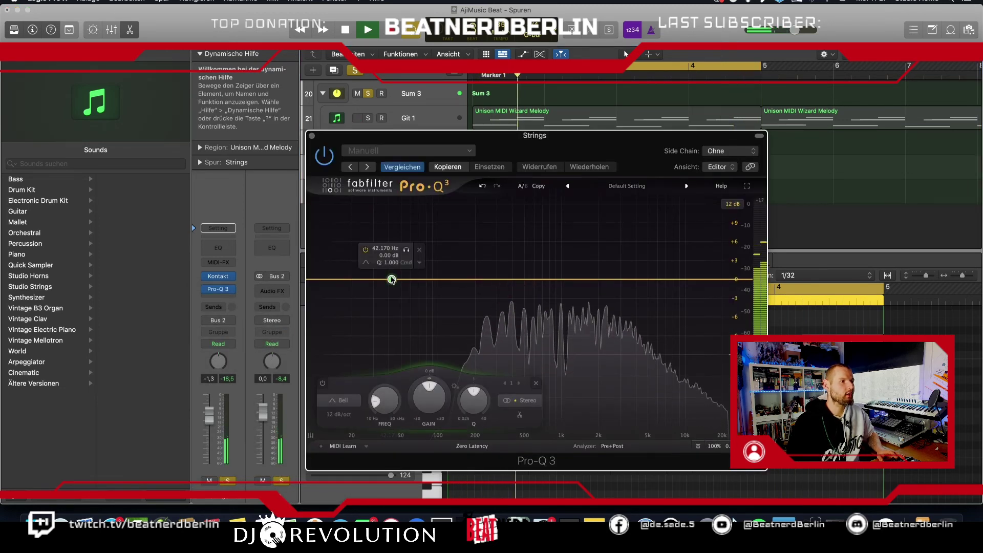
left_click(340, 400)
left_click(334, 324)
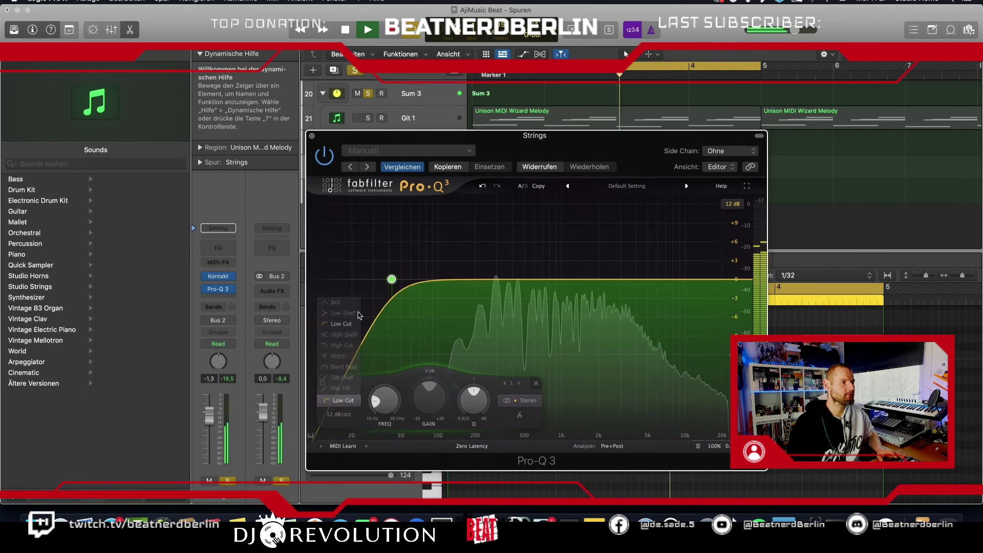
left_click_drag(392, 279, 517, 264)
left_click_drag(633, 278, 661, 257)
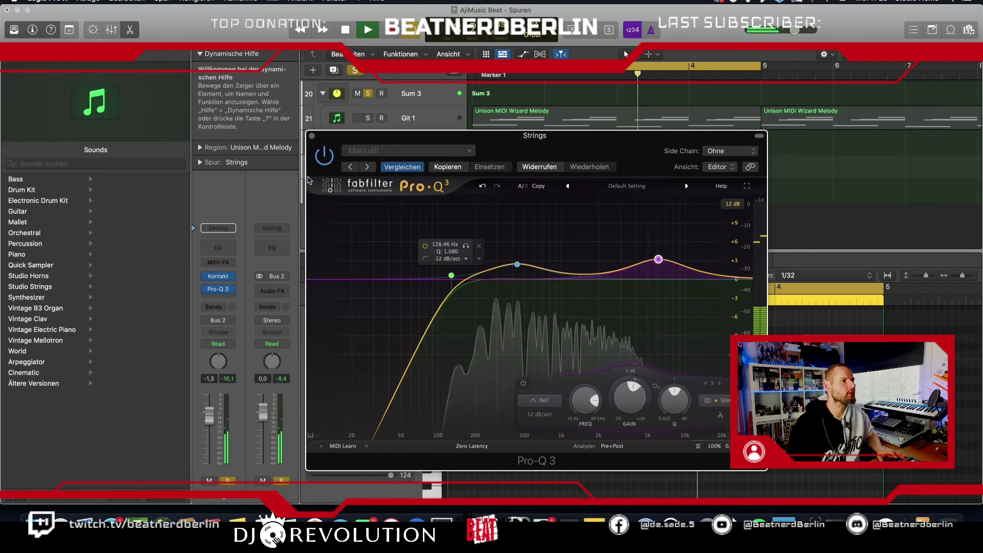
left_click(312, 135)
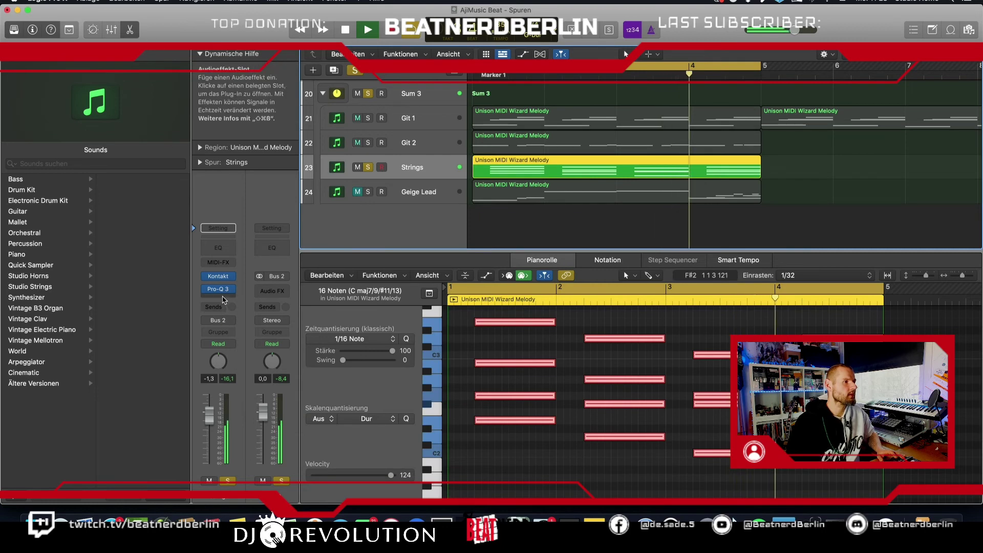
Insert ValhallaVintageVerb after the Pro-Q 3 on Strings and load the CathedralLargeHall preset.
left_click(218, 296)
mouse_move(247, 486)
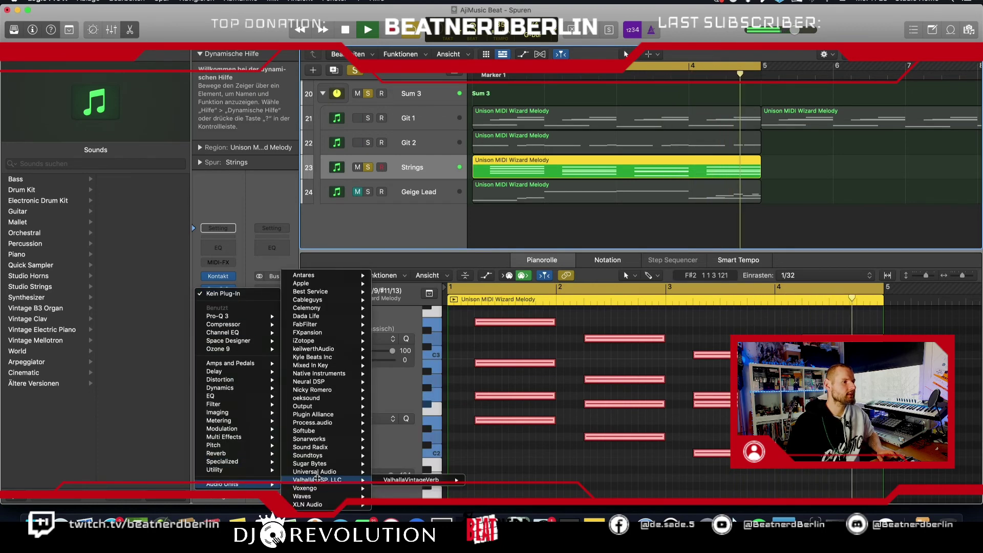
left_click(486, 480)
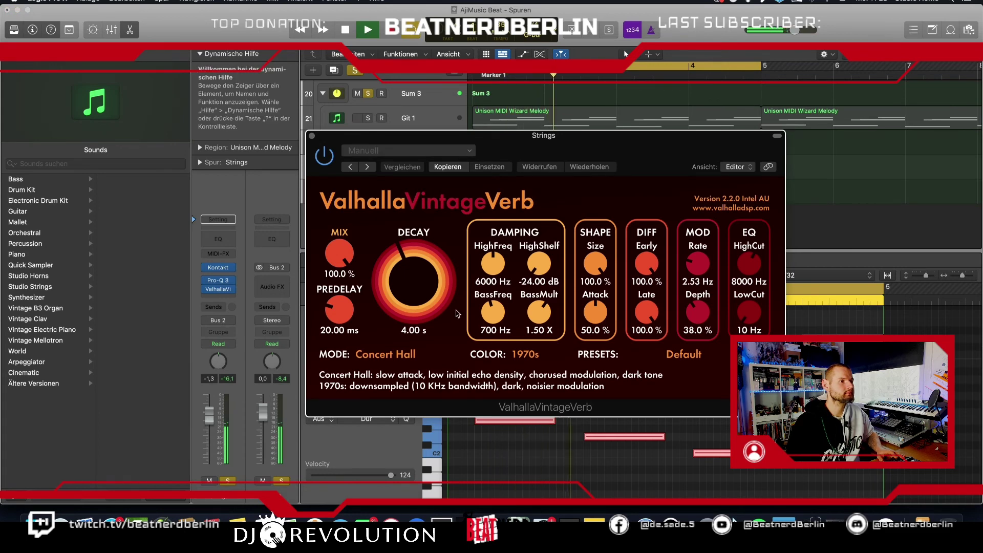
left_click(683, 354)
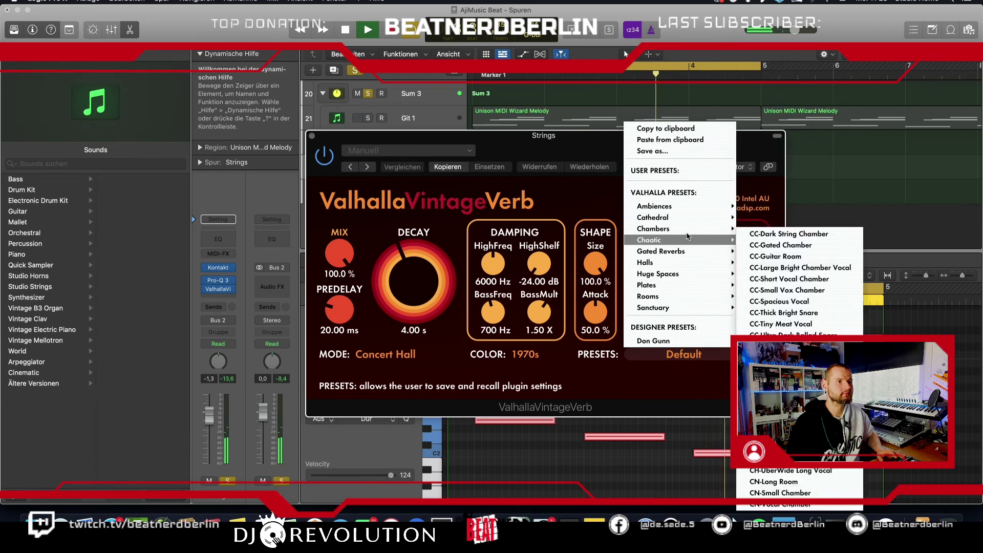
mouse_move(717, 218)
left_click(751, 218)
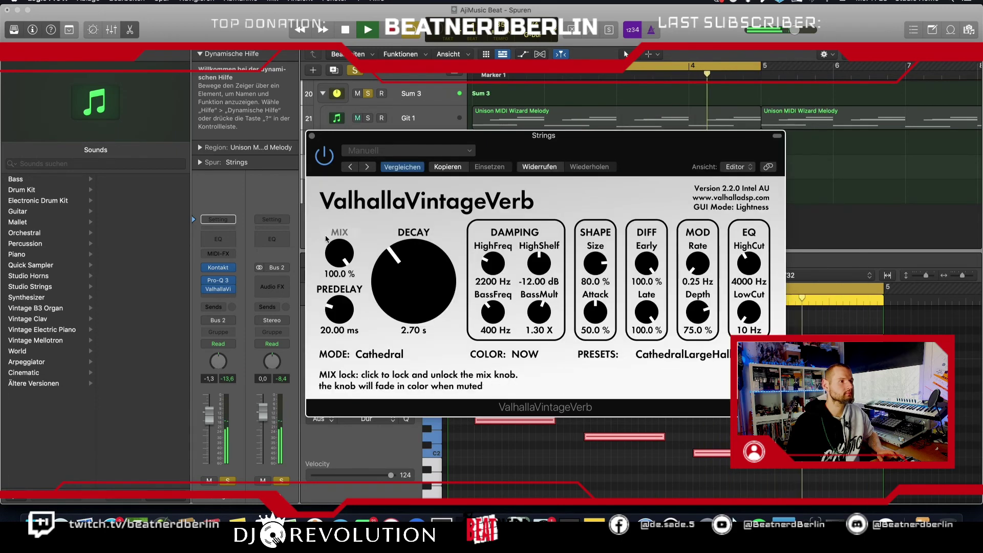
Set the Strings reverb mix to about 36.5 % and decay to about 2.15 s, and close the plug-in.
left_click_drag(336, 248, 343, 297)
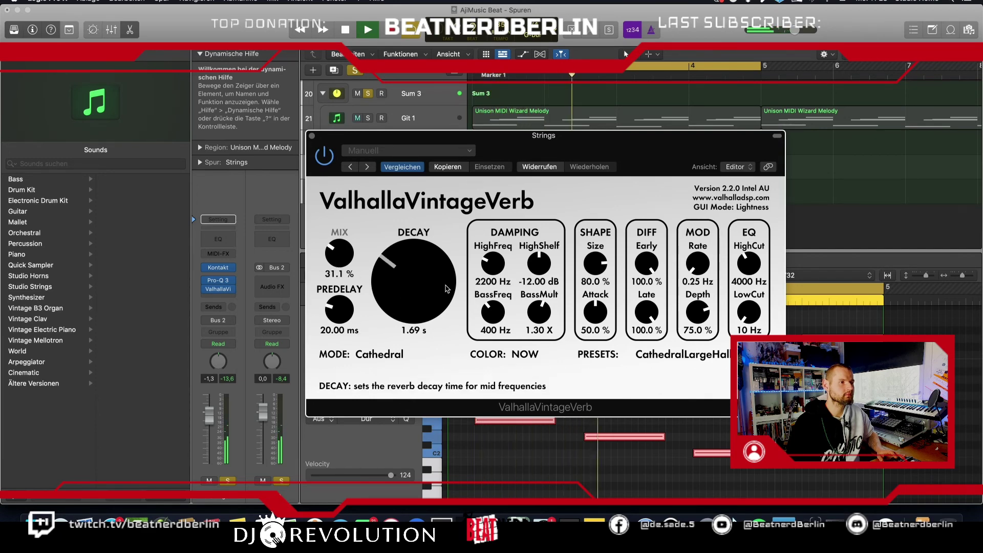
scroll(431, 282, "up", 3)
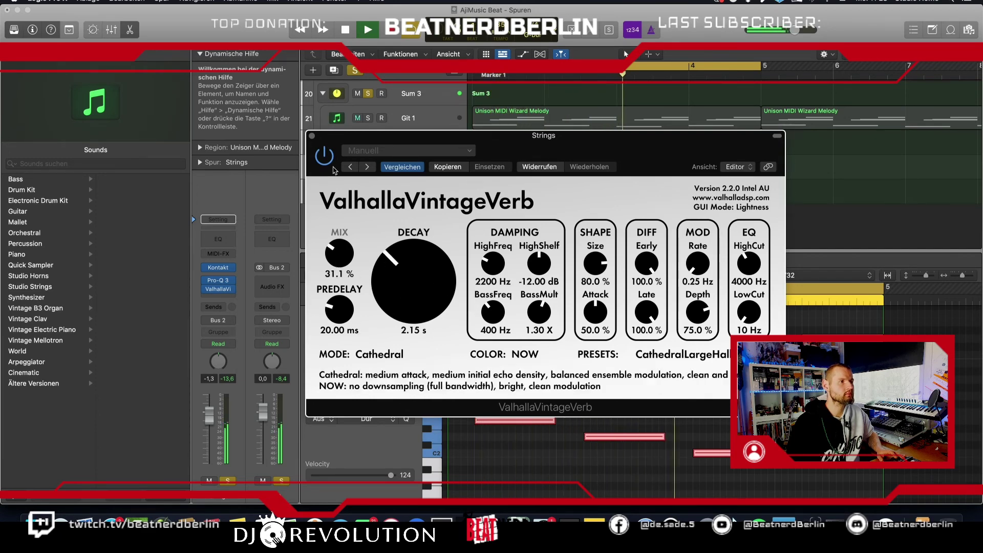
scroll(343, 243, "up", 4)
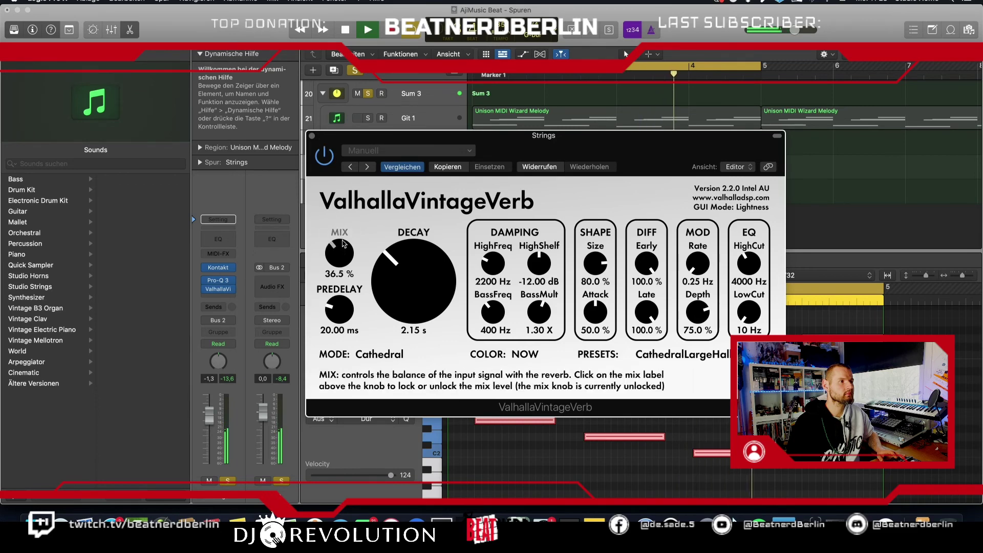
left_click(312, 136)
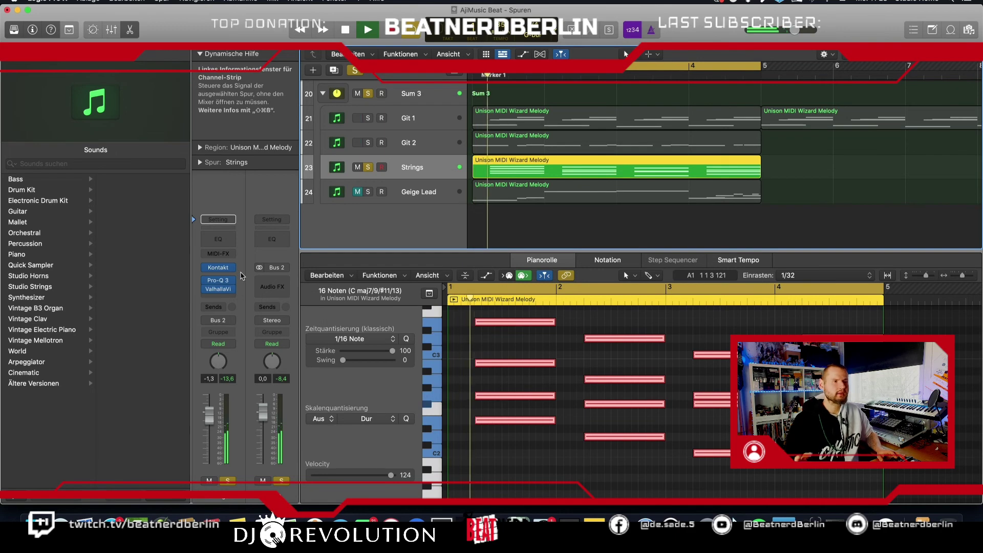
Stop playback and insert the Waves S1 Imager (s) after the reverb on Strings.
key("space")
left_click(227, 299)
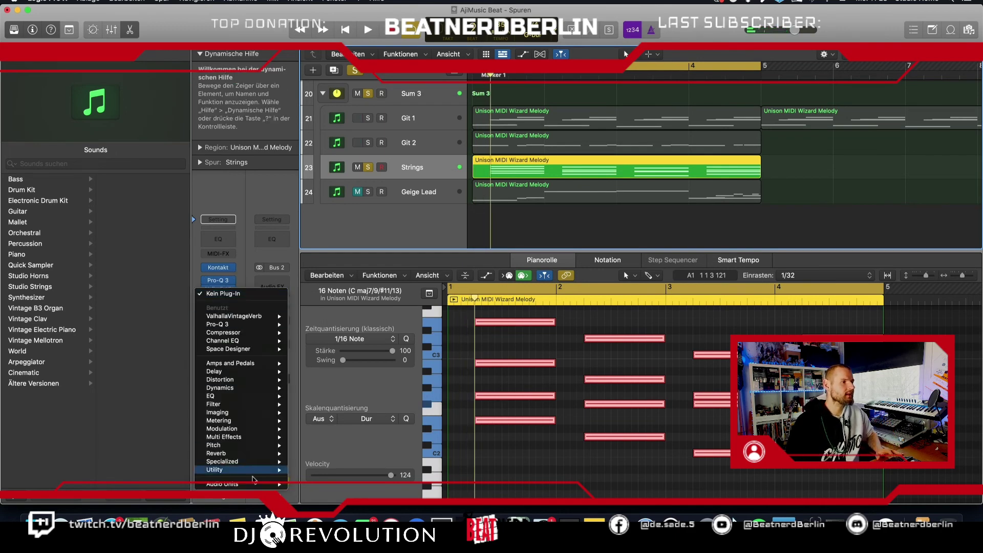
mouse_move(257, 485)
mouse_move(326, 496)
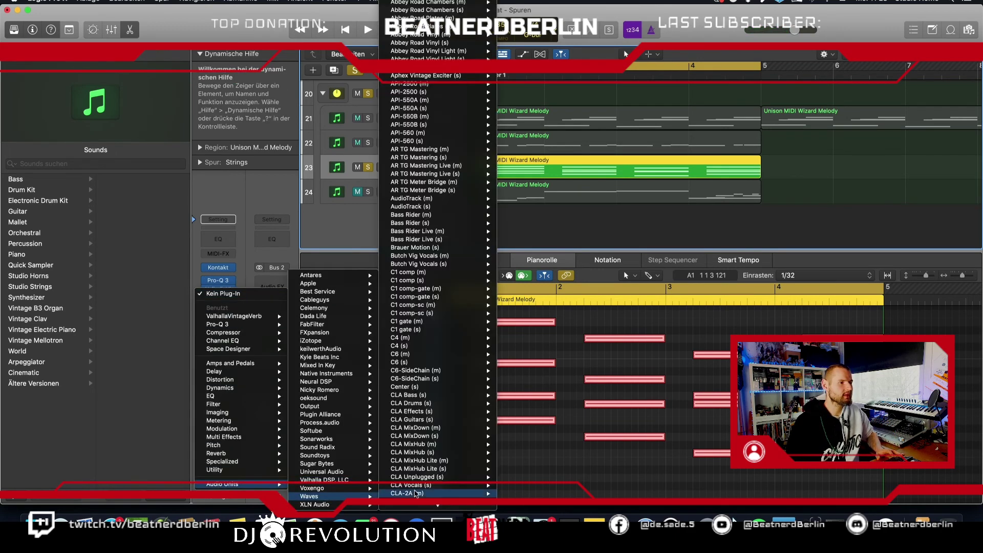
scroll(417, 461, "down", 15)
scroll(417, 461, "down", 20)
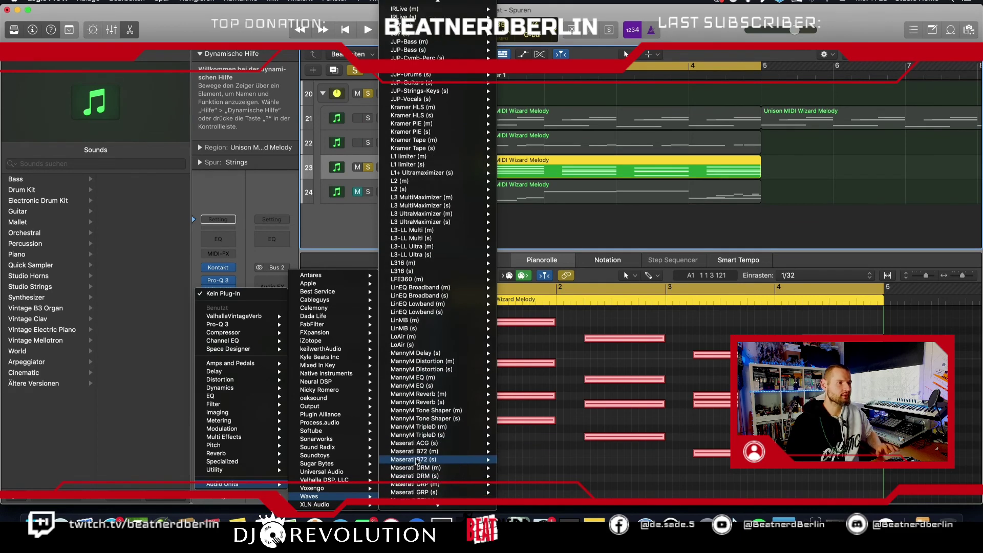
scroll(417, 460, "down", 15)
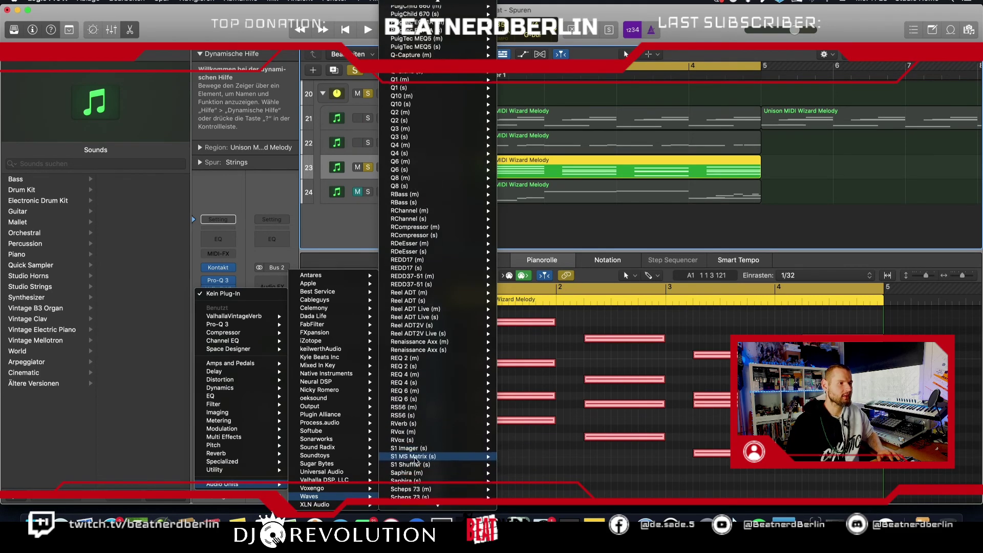
left_click(518, 387)
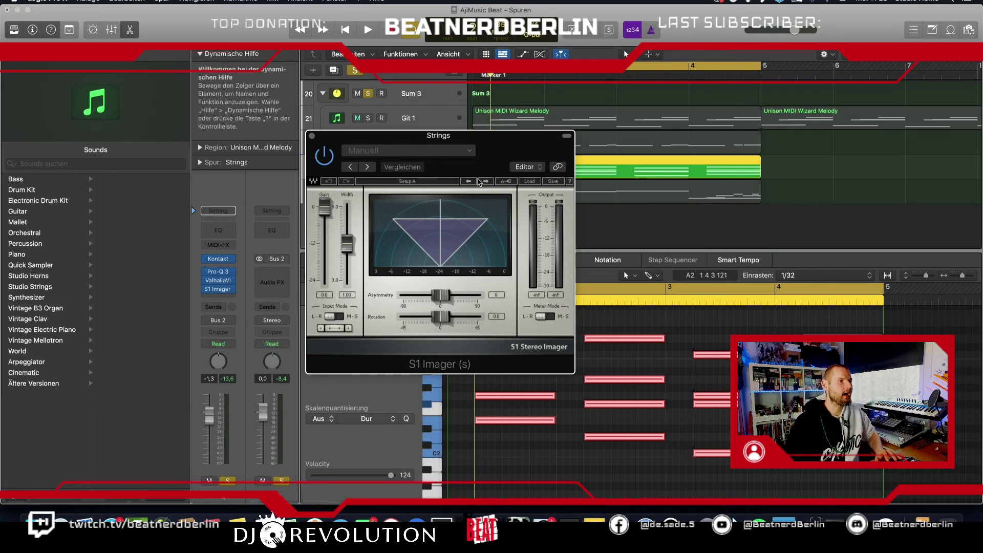
Load the S1 Full Reset preset in the Strings imager, close it and play the strings briefly.
left_click(479, 180)
left_click(479, 180)
left_click(479, 180)
left_click(480, 180)
left_click(480, 180)
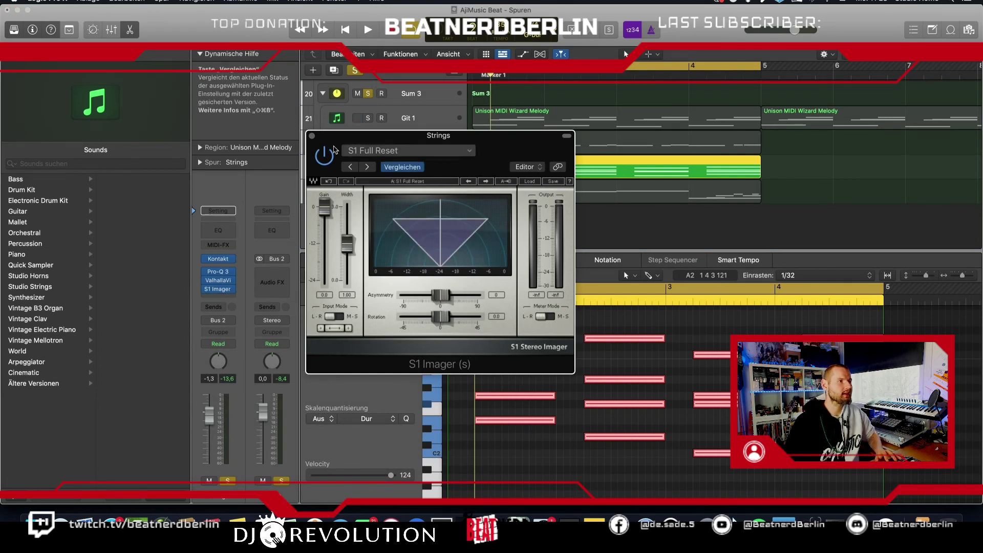
left_click(312, 136)
key("space")
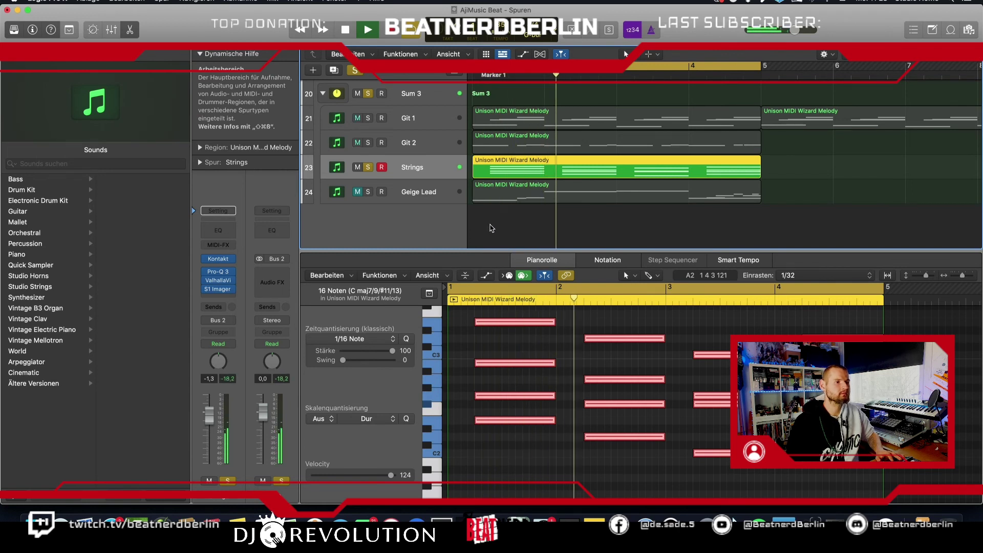
key("space")
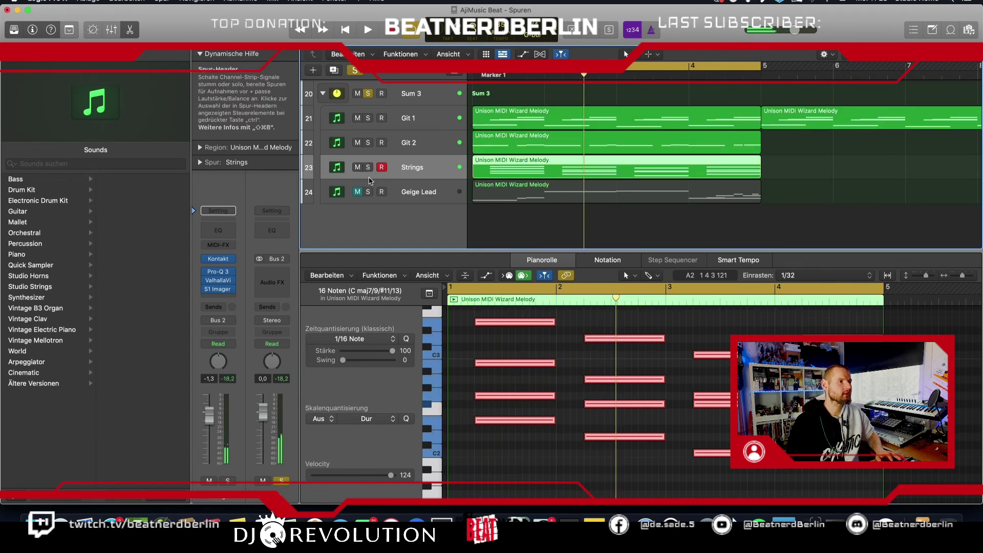
Solo and select the Geige Lead track, insert Pro-Q 3 on it and start playback.
left_click(416, 192)
left_click(416, 192)
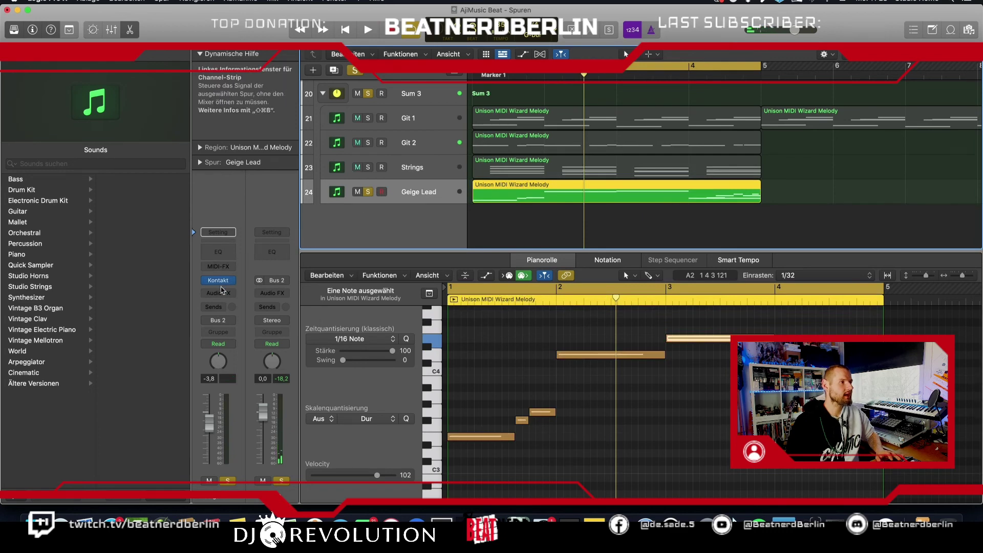
left_click(220, 293)
left_click(226, 331)
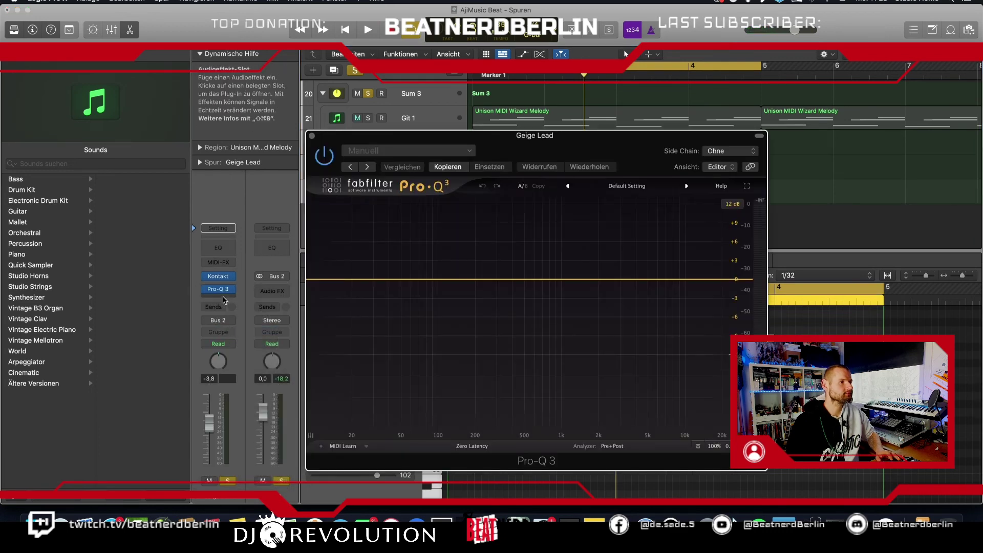
key("space")
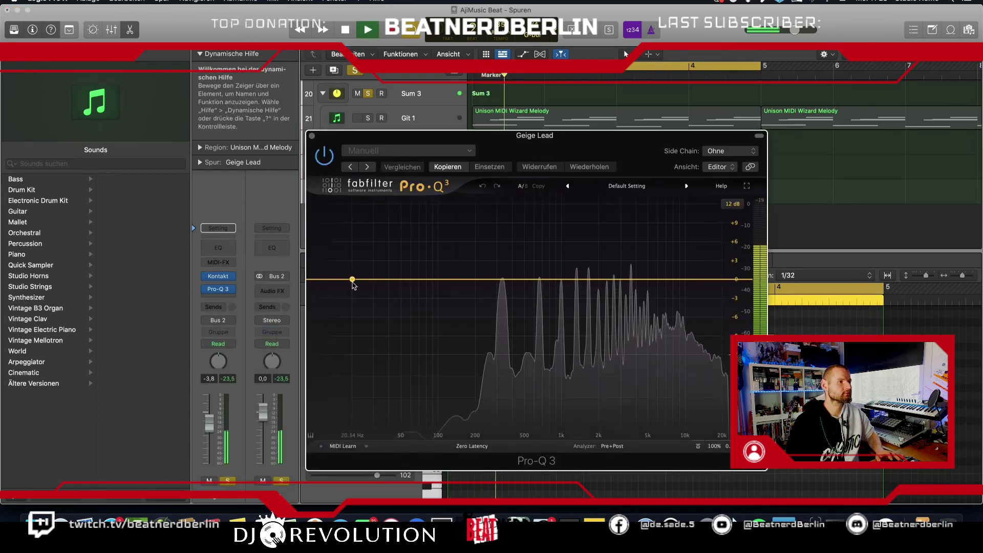
Add a 72 dB/oct low cut at about 330 Hz to the Geige Lead EQ.
left_click(352, 279)
left_click(339, 401)
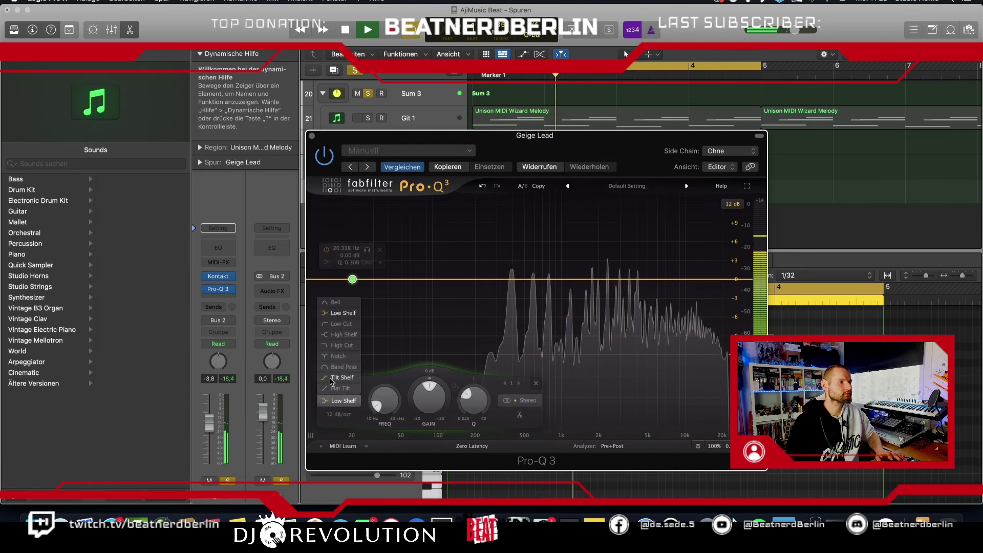
left_click(340, 324)
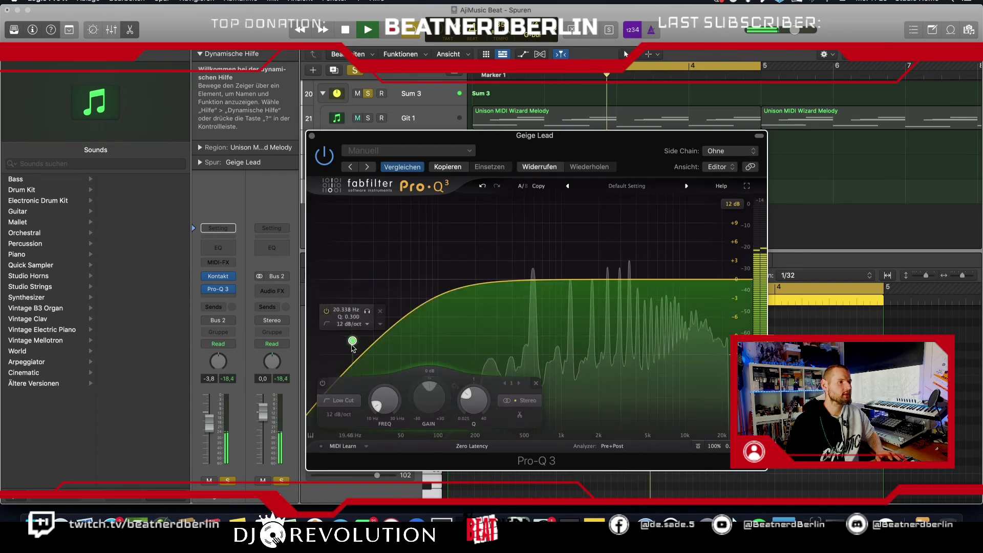
left_click(353, 325)
left_click(360, 401)
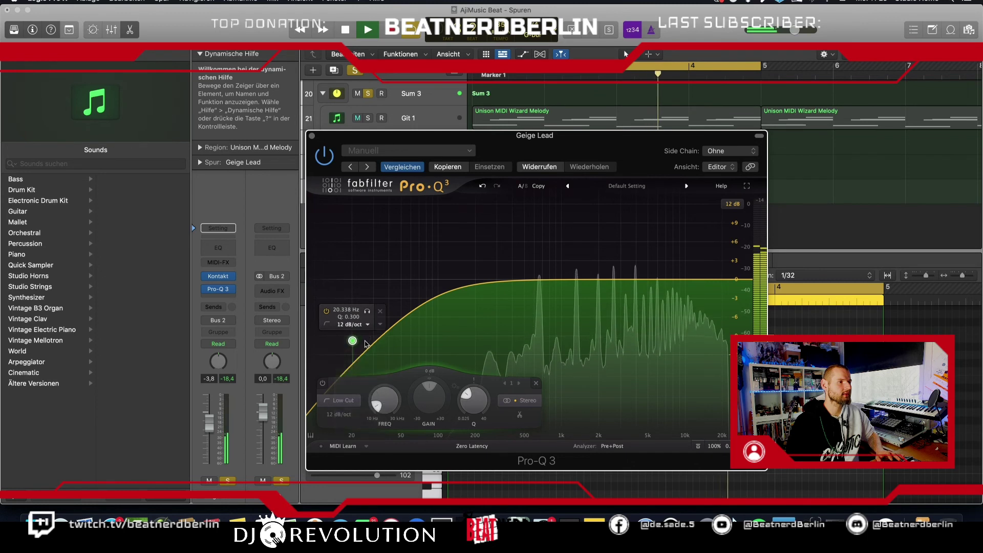
left_click_drag(359, 344, 492, 329)
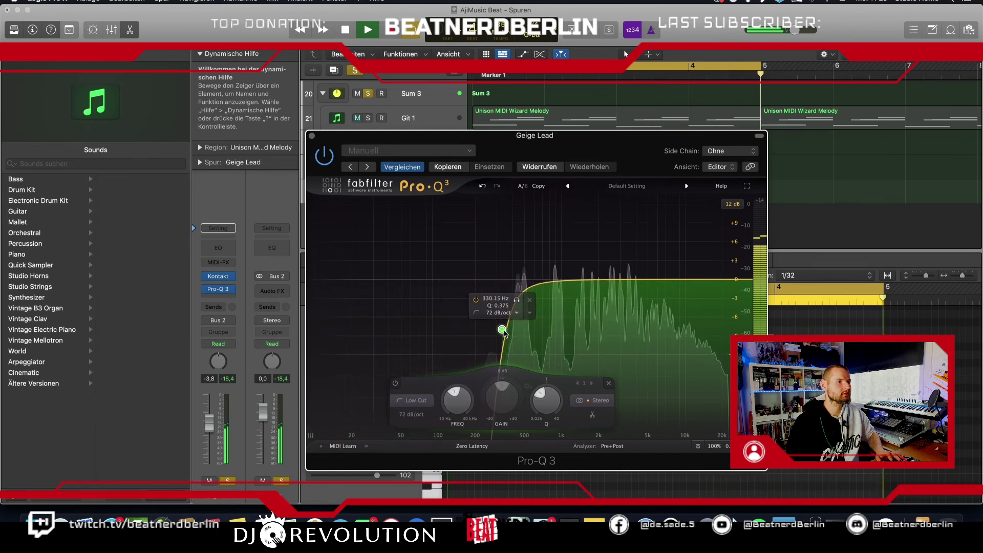
Boost the upper mids and cut the low mids in the Geige Lead EQ, and close it.
left_click_drag(589, 284, 643, 264)
left_click(581, 240)
left_click_drag(568, 278, 535, 305)
left_click(220, 289)
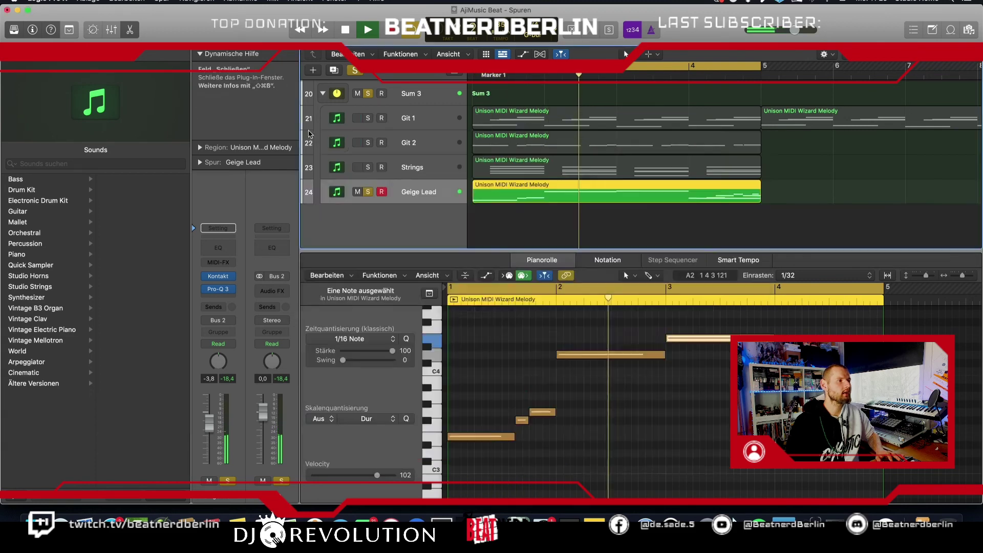
Insert the Kyle Beats Drip plug-in on the Geige Lead track after Pro-Q 3.
left_click(225, 298)
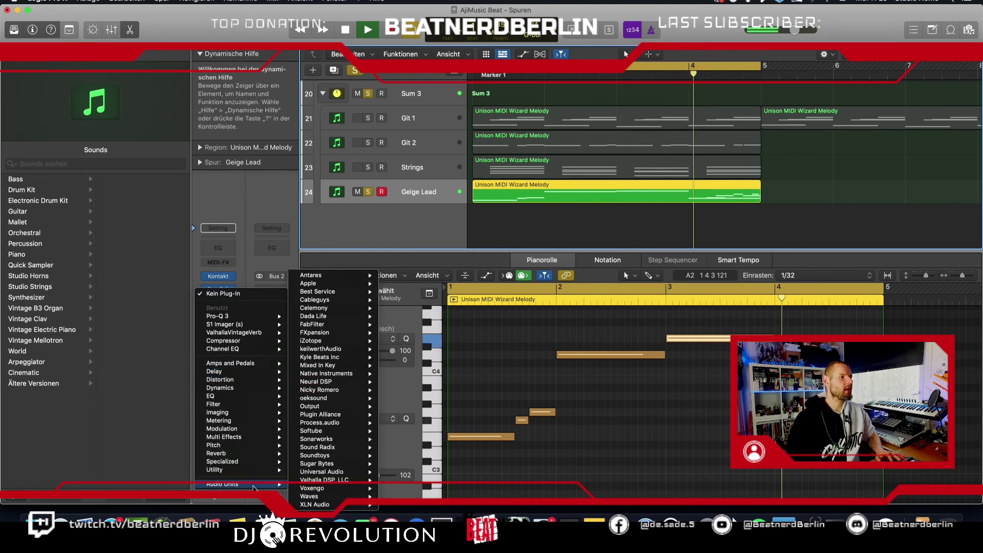
mouse_move(339, 360)
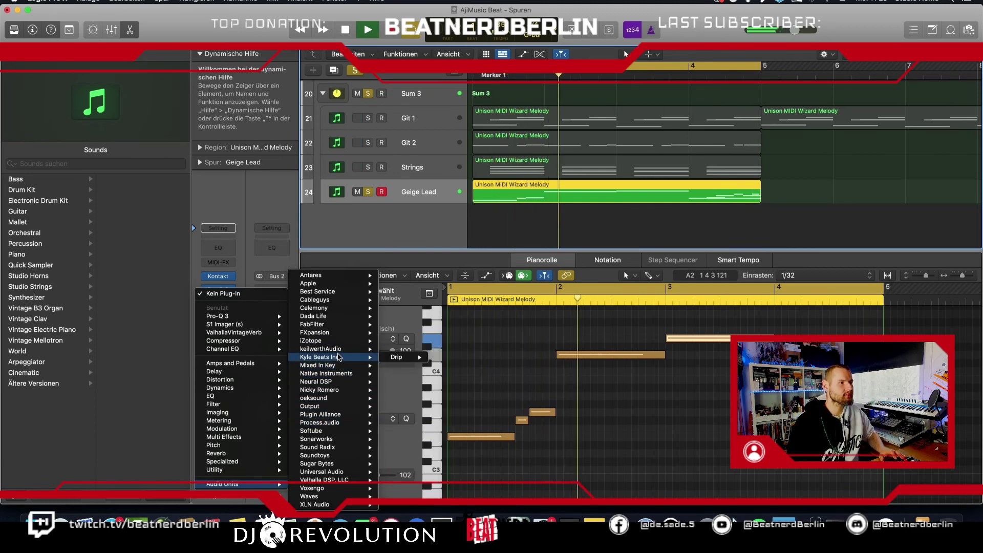
left_click(410, 357)
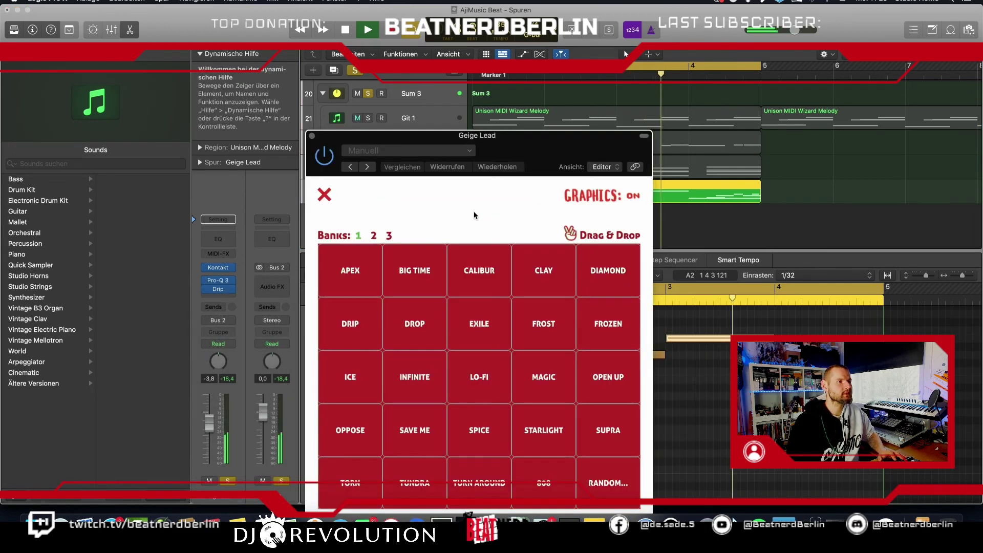
Load the BIG TIME preset in the Geige Lead's Drip, turn Overall down to about halfway and close the plug-in.
left_click(479, 208)
left_click(353, 270)
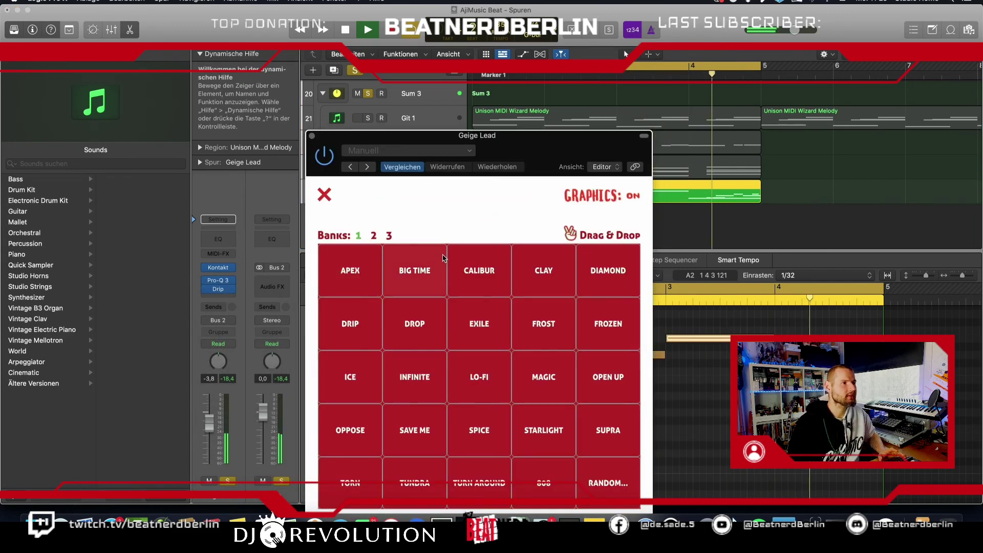
left_click(351, 271)
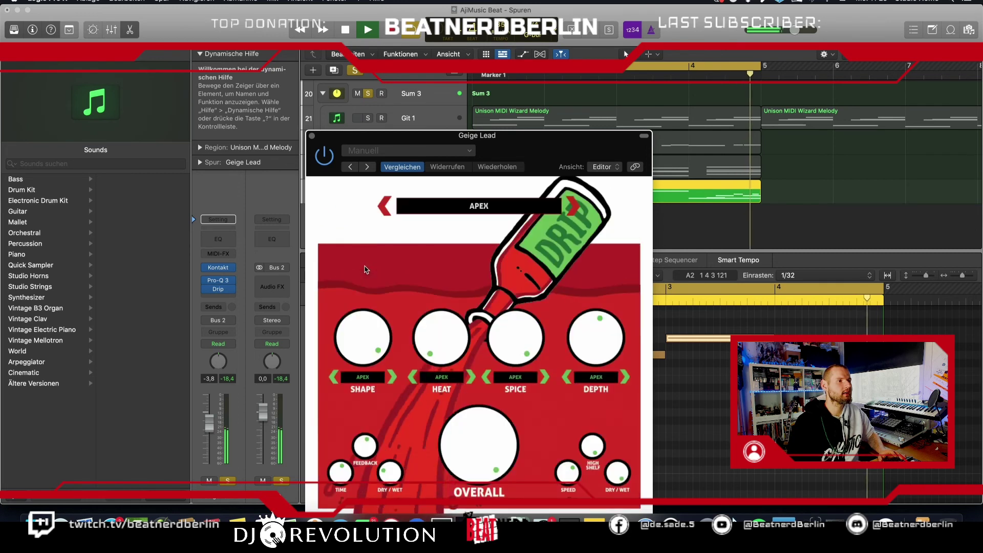
left_click(572, 206)
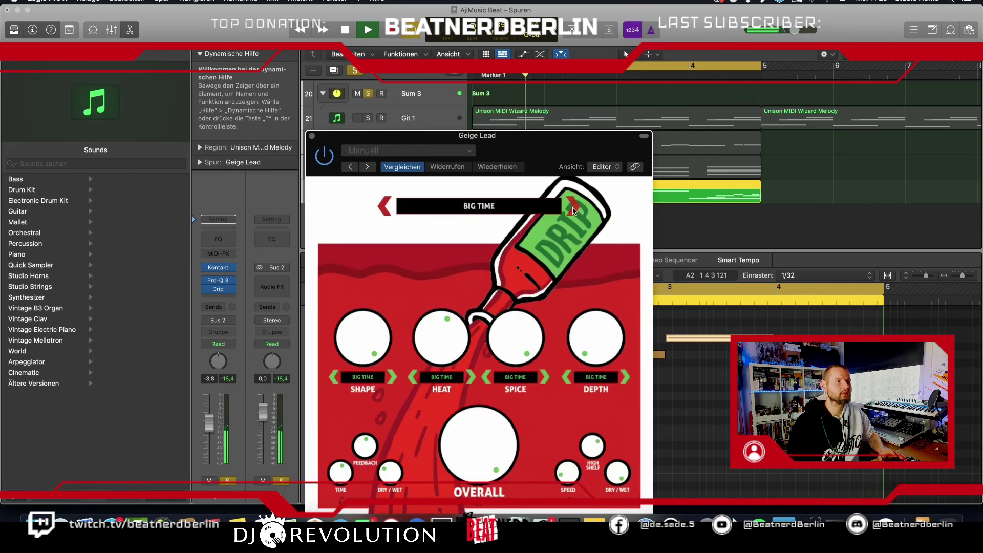
left_click_drag(486, 433, 486, 461)
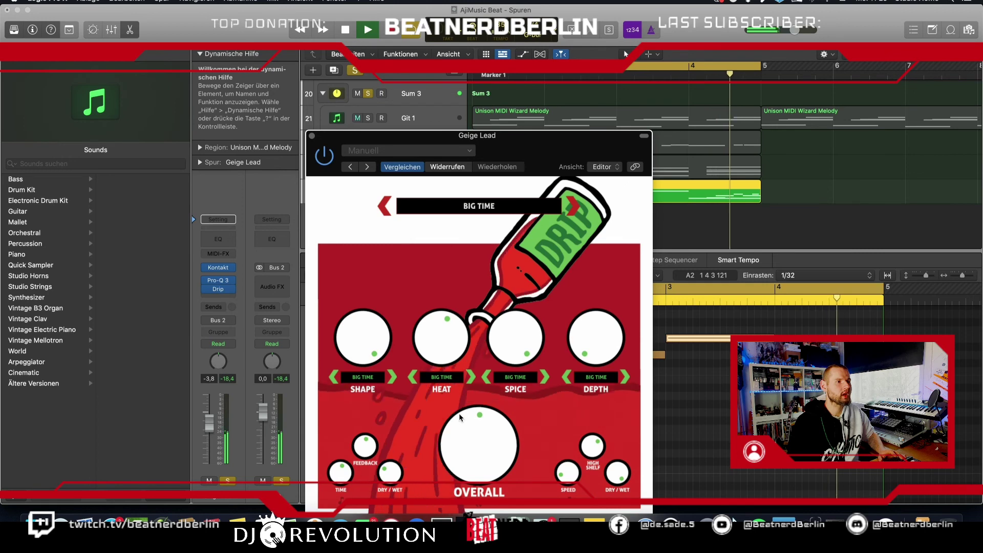
left_click(312, 135)
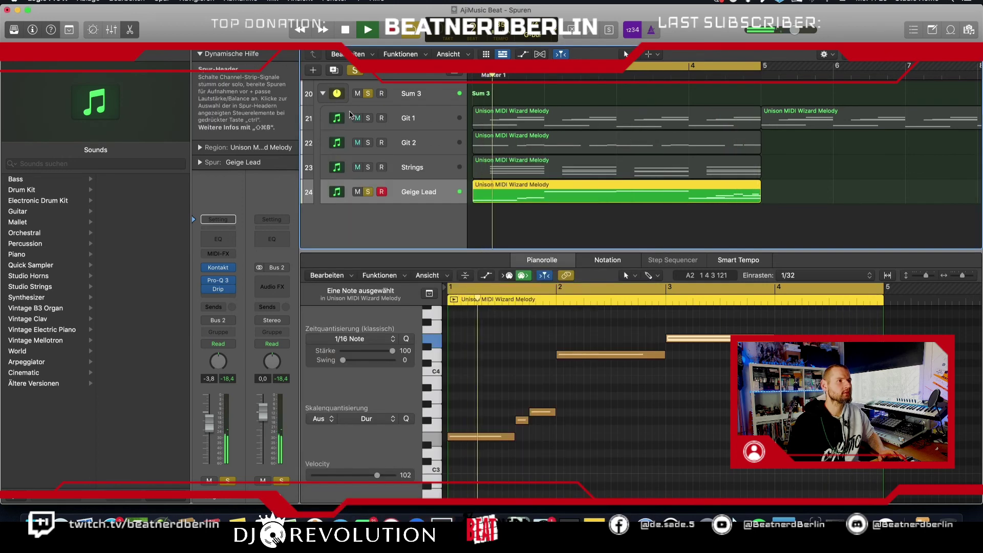
Set Geige Lead to -2.9 dB while Git 1, Git 2 and Strings are soloed with it, clear all solos and close the piano roll.
left_click_drag(368, 119, 368, 167)
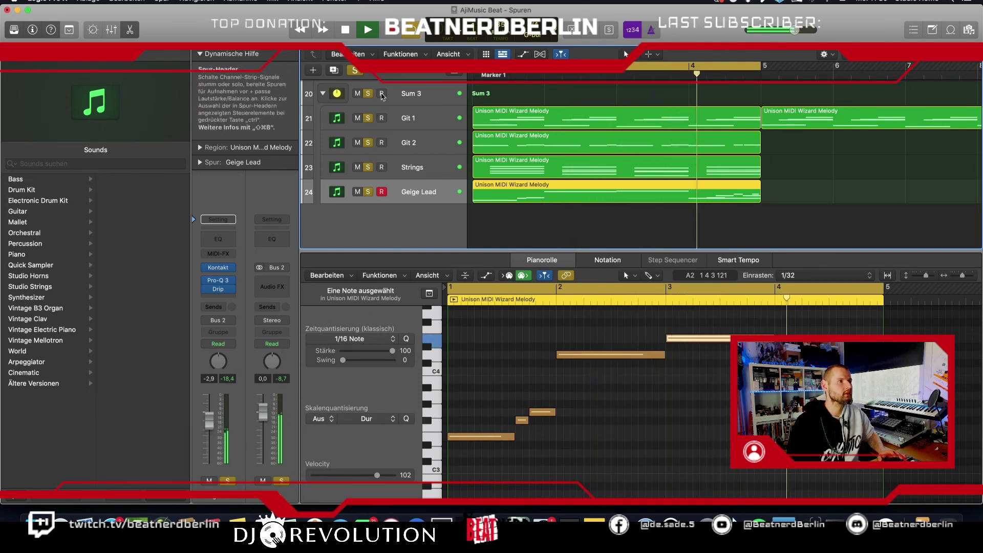
key("ctrl+s")
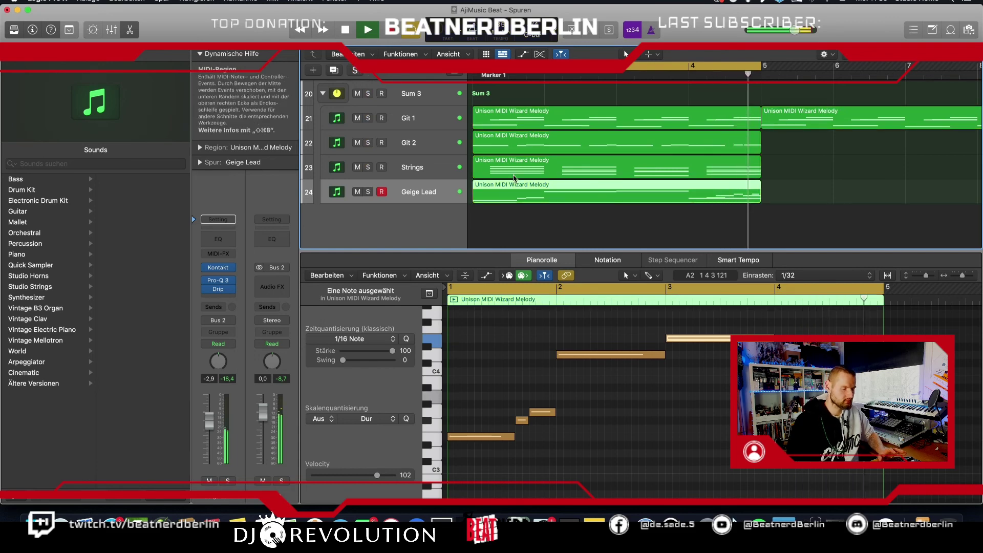
key("e")
Review the full arrangement during playback and check the 808 track's channel strip.
scroll(648, 213, "up", 4)
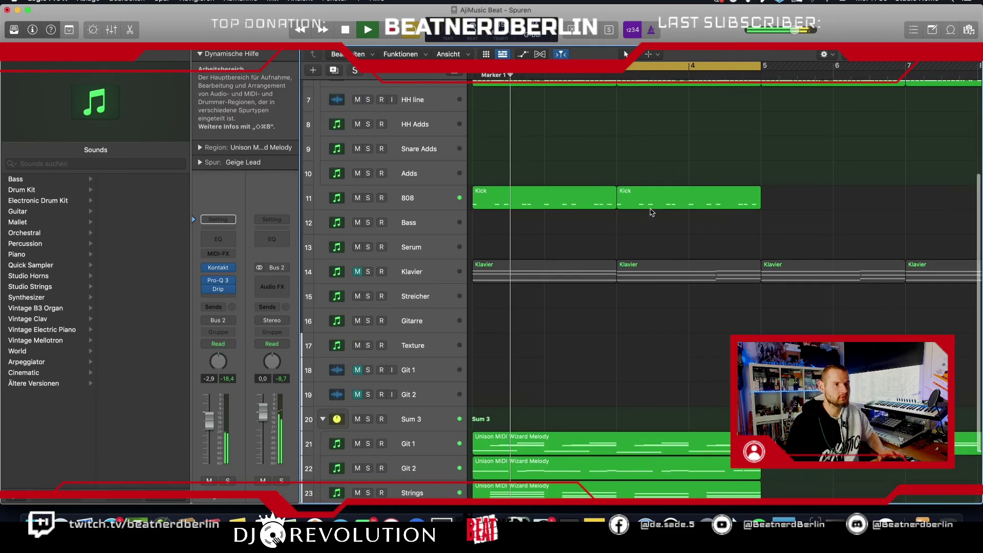
scroll(648, 212, "down", 2)
scroll(649, 214, "up", 2)
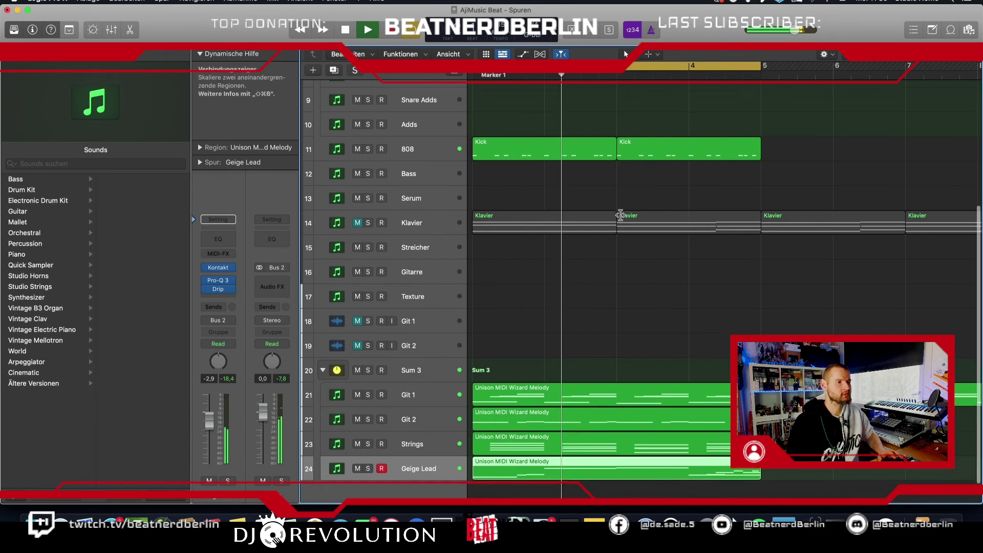
scroll(596, 227, "up", 3)
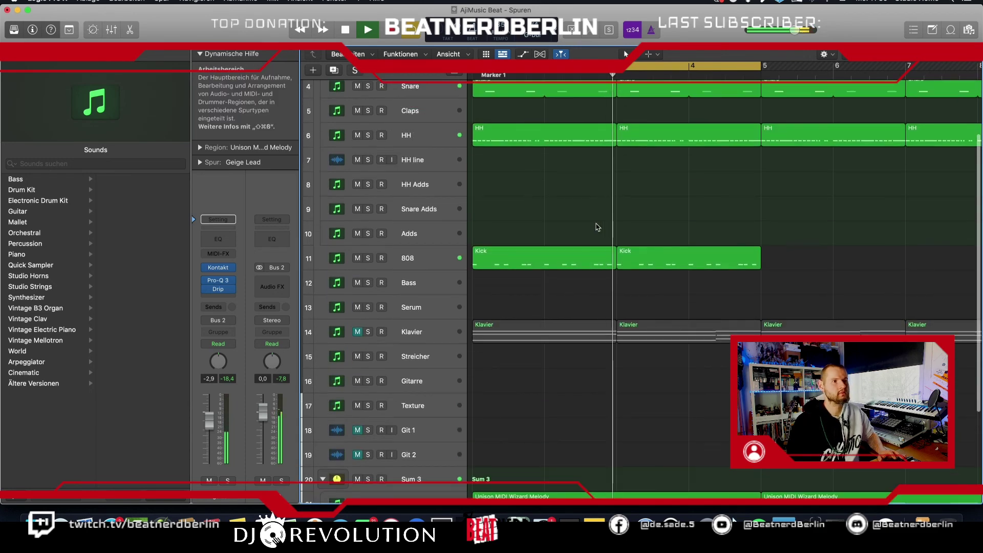
scroll(596, 227, "down", 2)
left_click(408, 221)
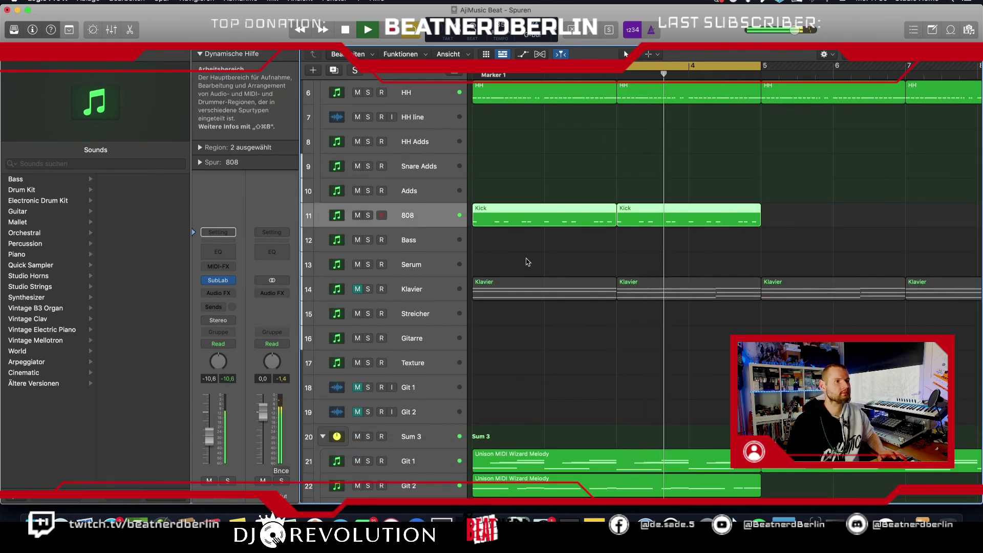
scroll(530, 262, "down", 4)
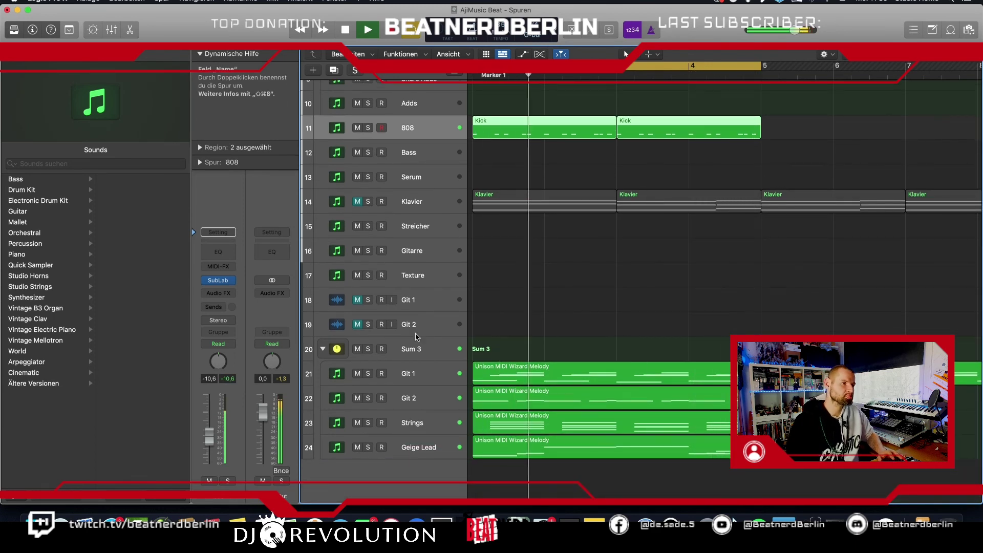
Select the Sum 3 stack and insert the stereo version of Drip on it.
left_click(404, 349)
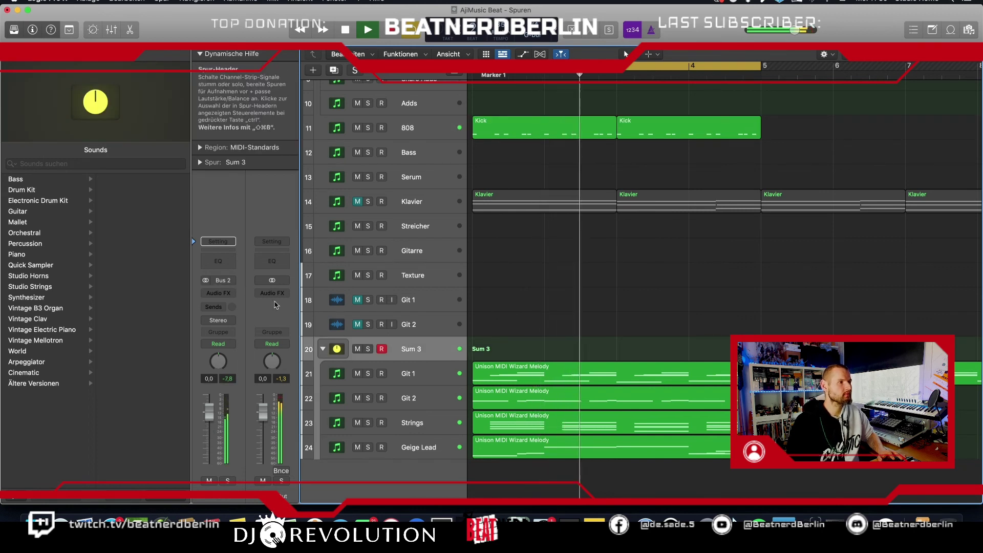
left_click(220, 293)
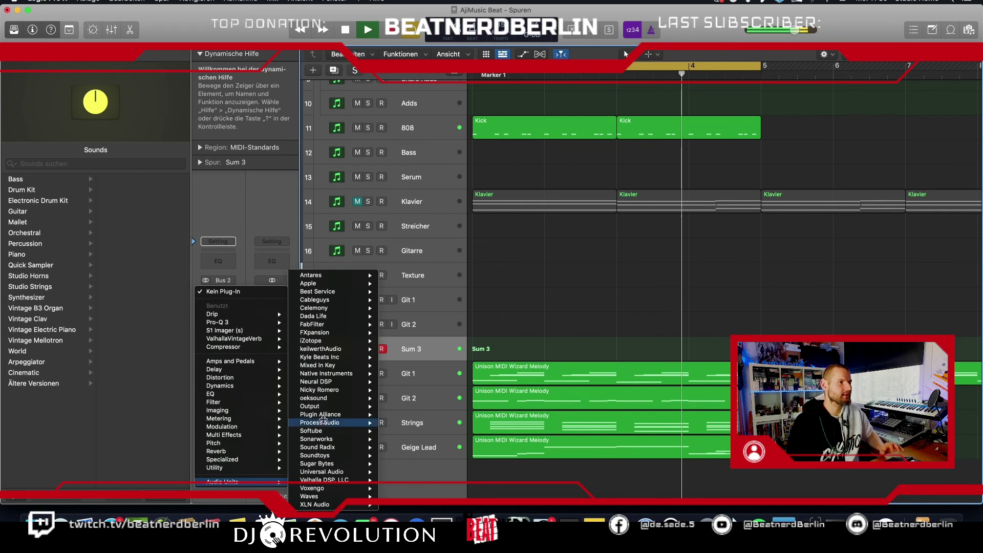
mouse_move(342, 373)
mouse_move(359, 356)
mouse_move(407, 357)
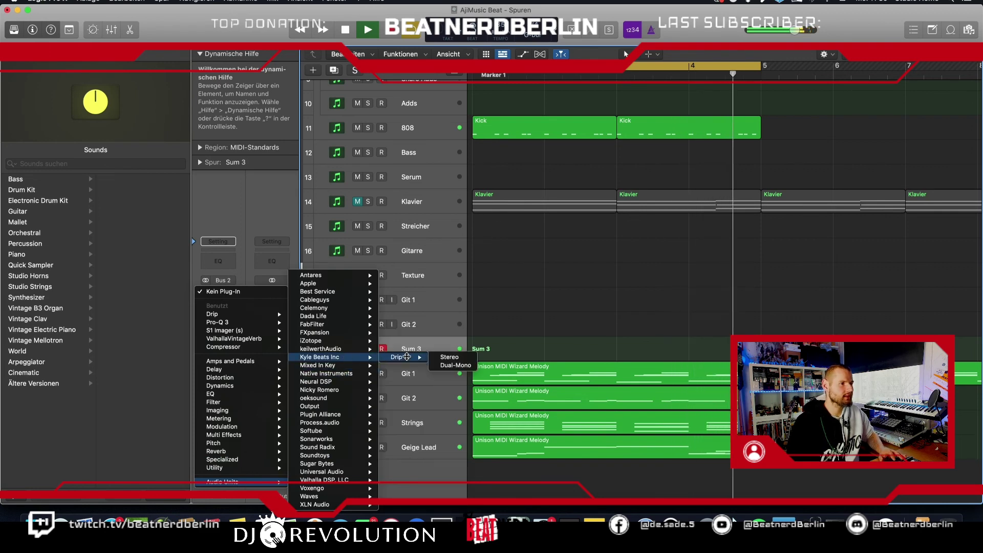
left_click(441, 358)
Load the LO-FI preset with reduced Overall in Sum 3's Drip, close it and raise the stack's volume to 1.1 dB.
left_click(466, 203)
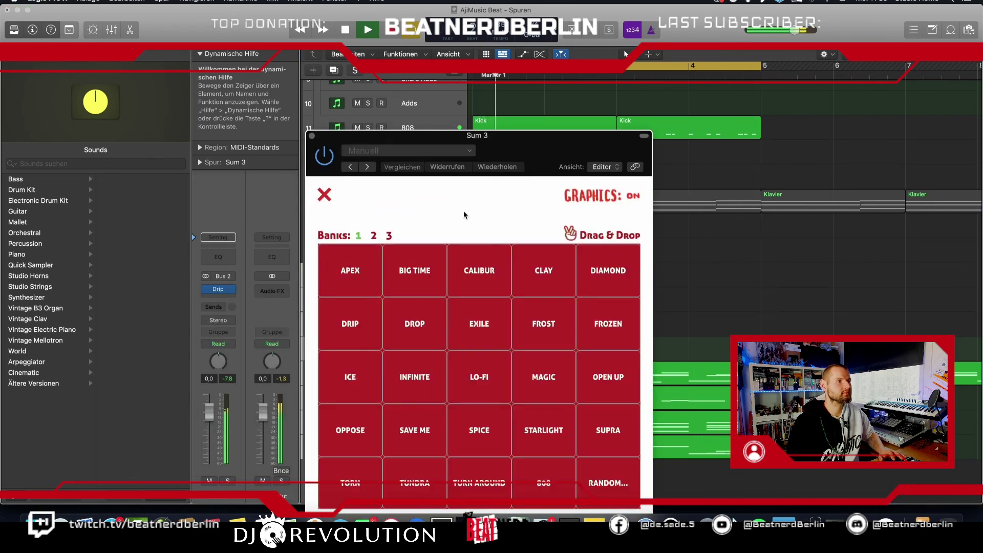
left_click(474, 377)
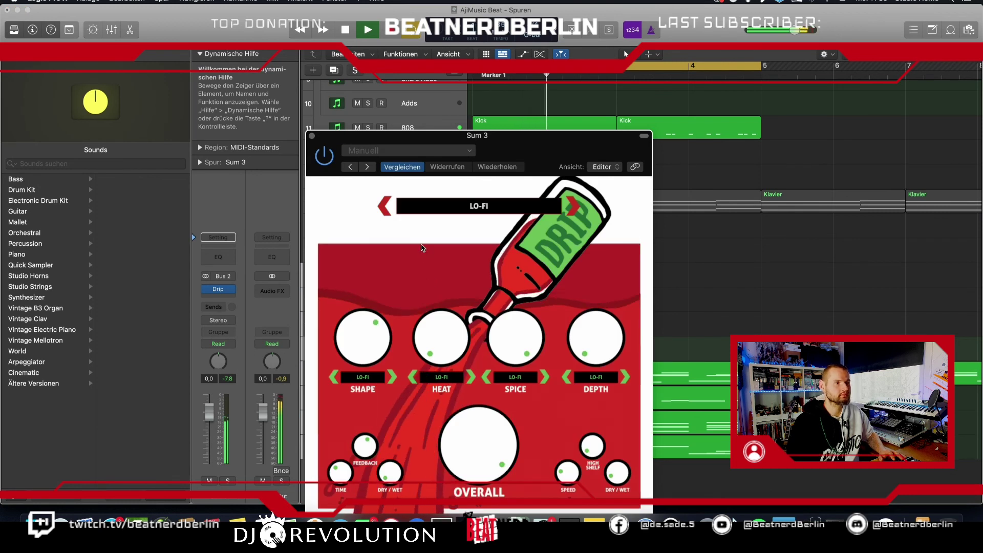
left_click_drag(472, 521, 446, 445)
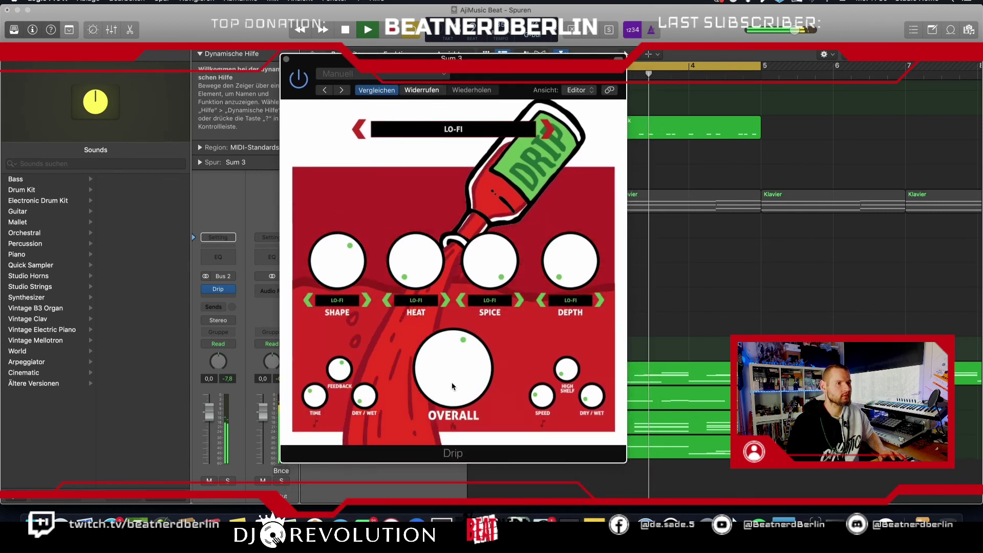
left_click_drag(452, 384, 455, 404)
left_click(286, 59)
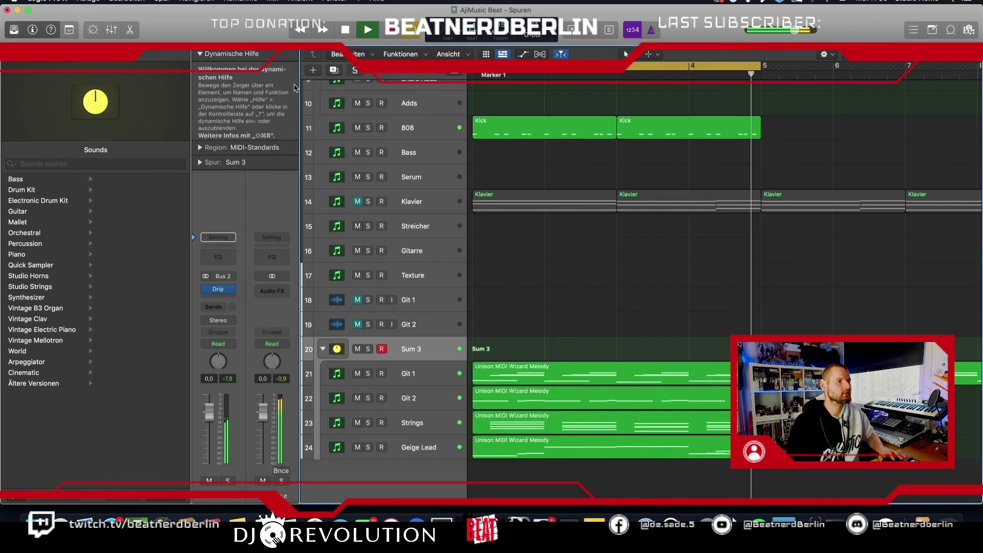
left_click_drag(209, 414, 209, 409)
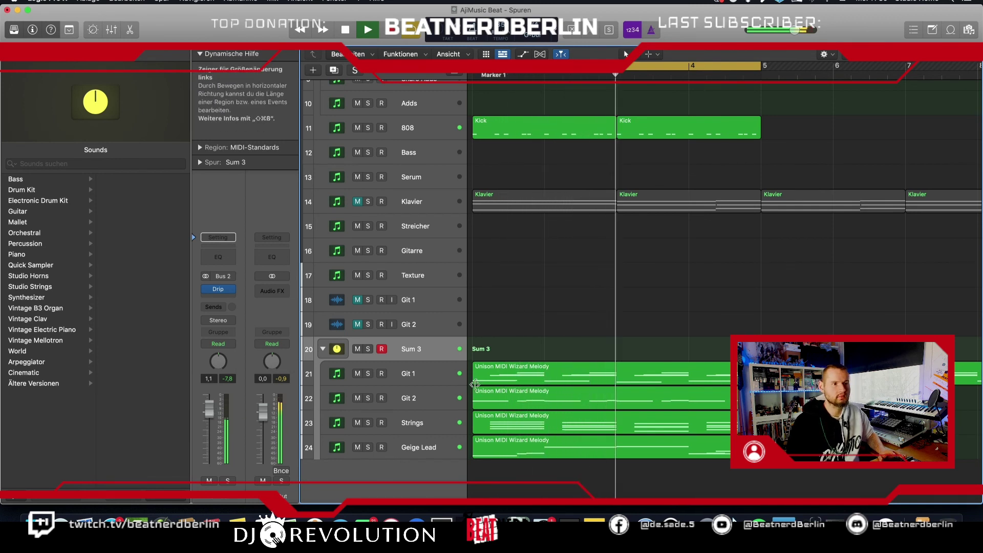
Check the Git 2, Git 1 and Strings channel strips during playback, soloing Strings briefly before reviewing the full arrangement.
left_click(476, 389)
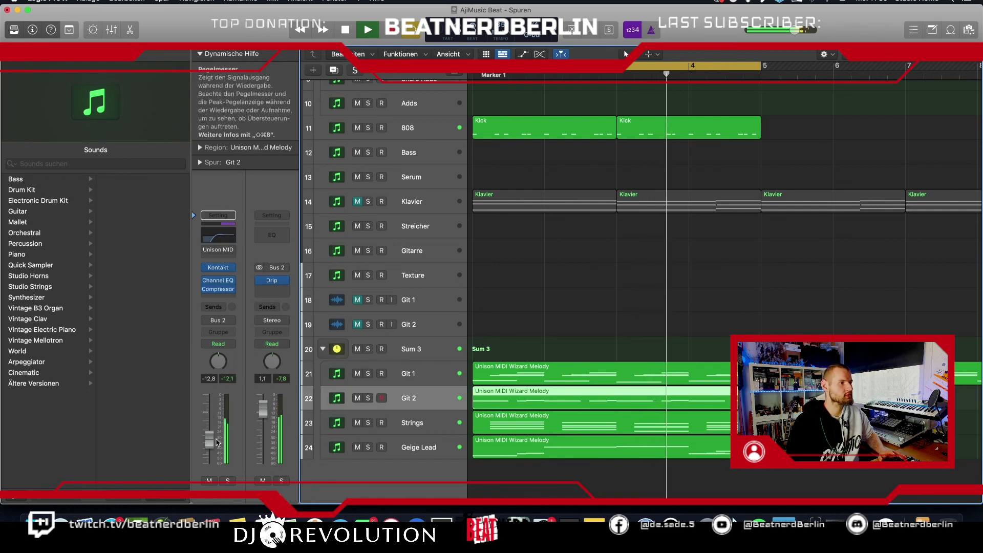
left_click(361, 381)
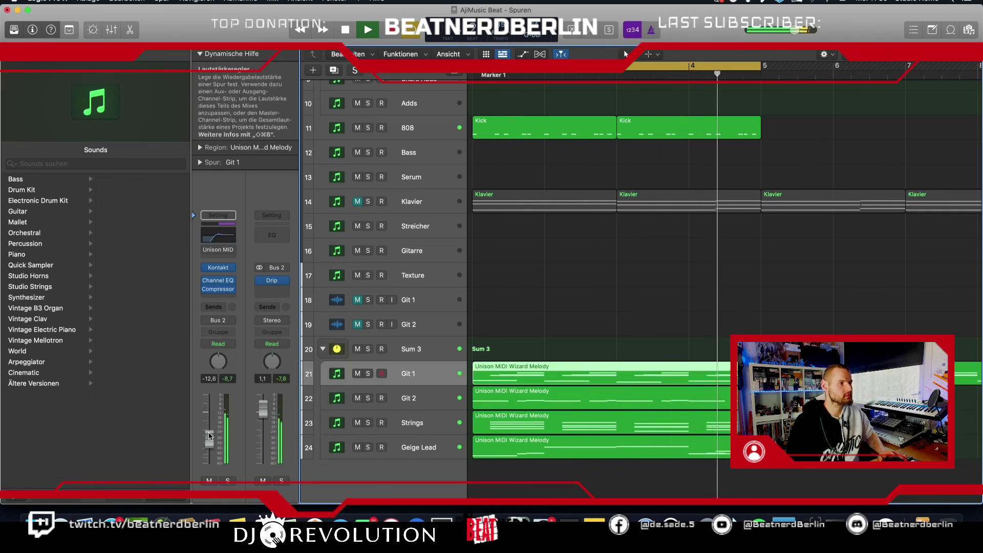
left_click(435, 422)
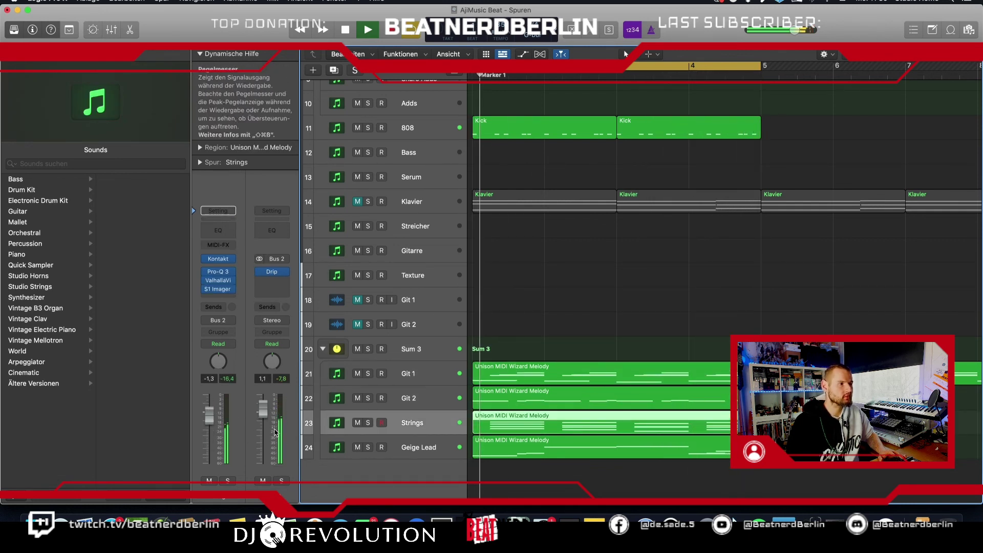
left_click(367, 423)
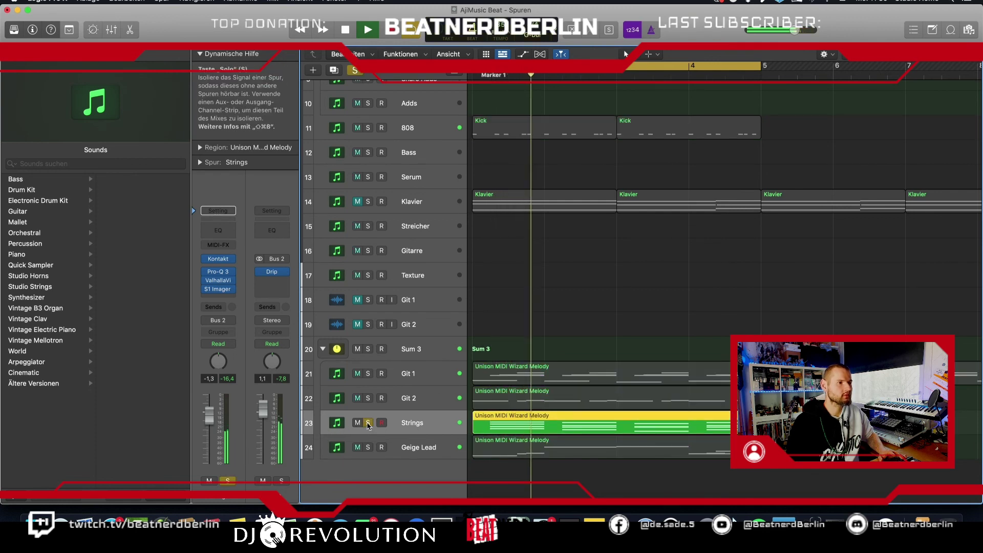
left_click(368, 423)
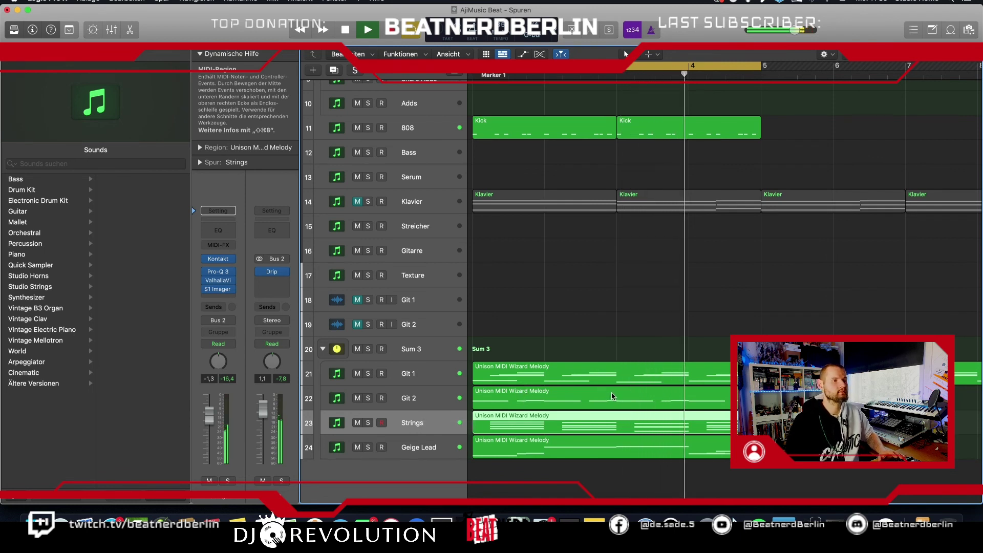
scroll(642, 410, "down", 1)
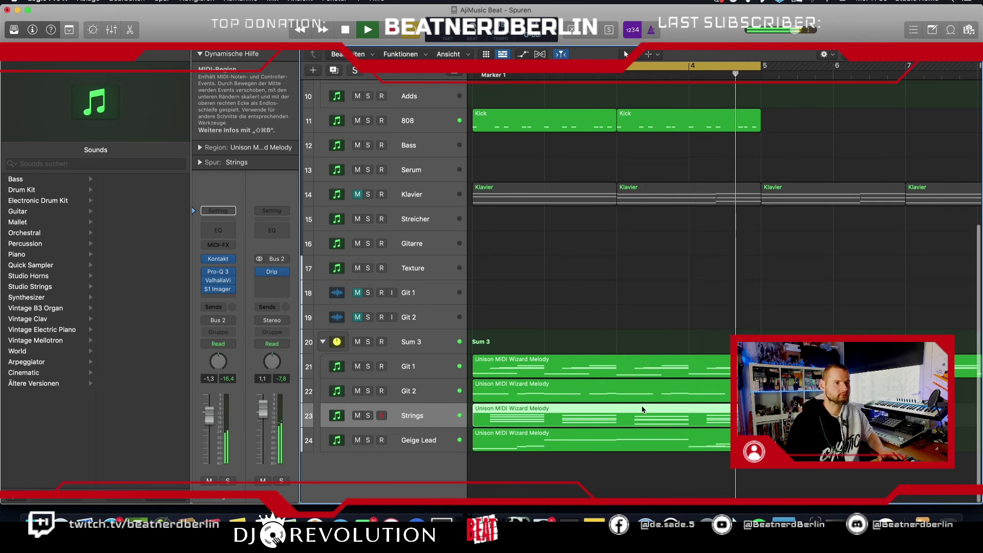
scroll(634, 409, "up", 10)
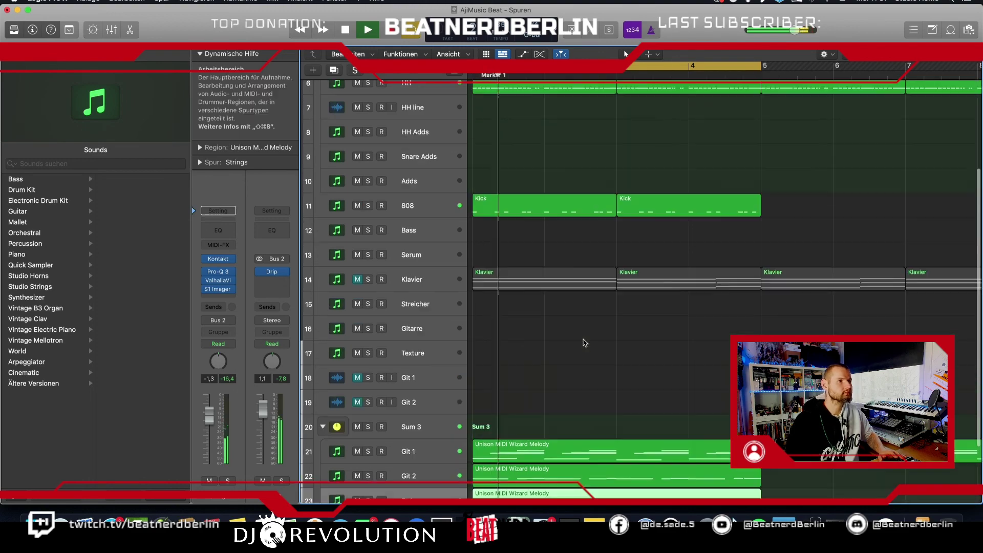
scroll(583, 342, "down", 6)
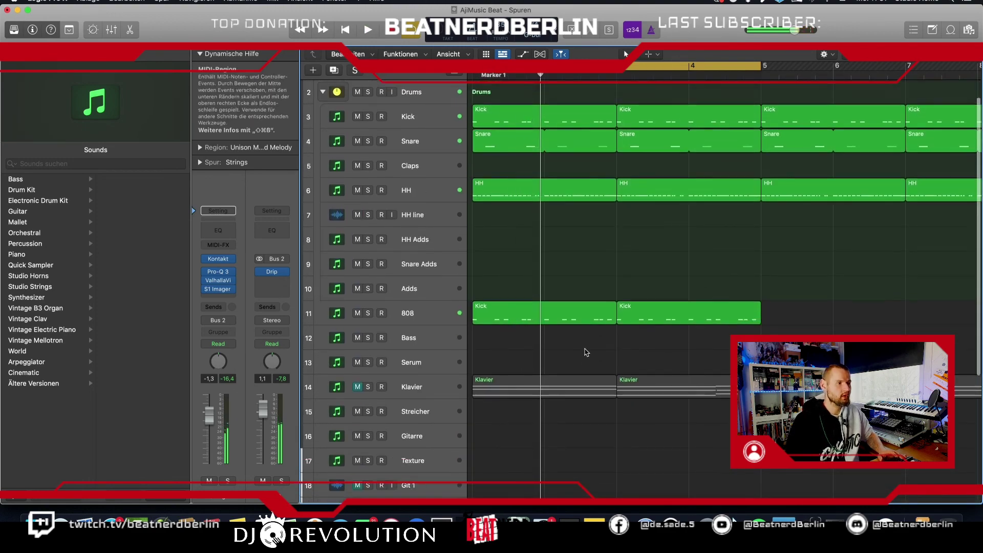